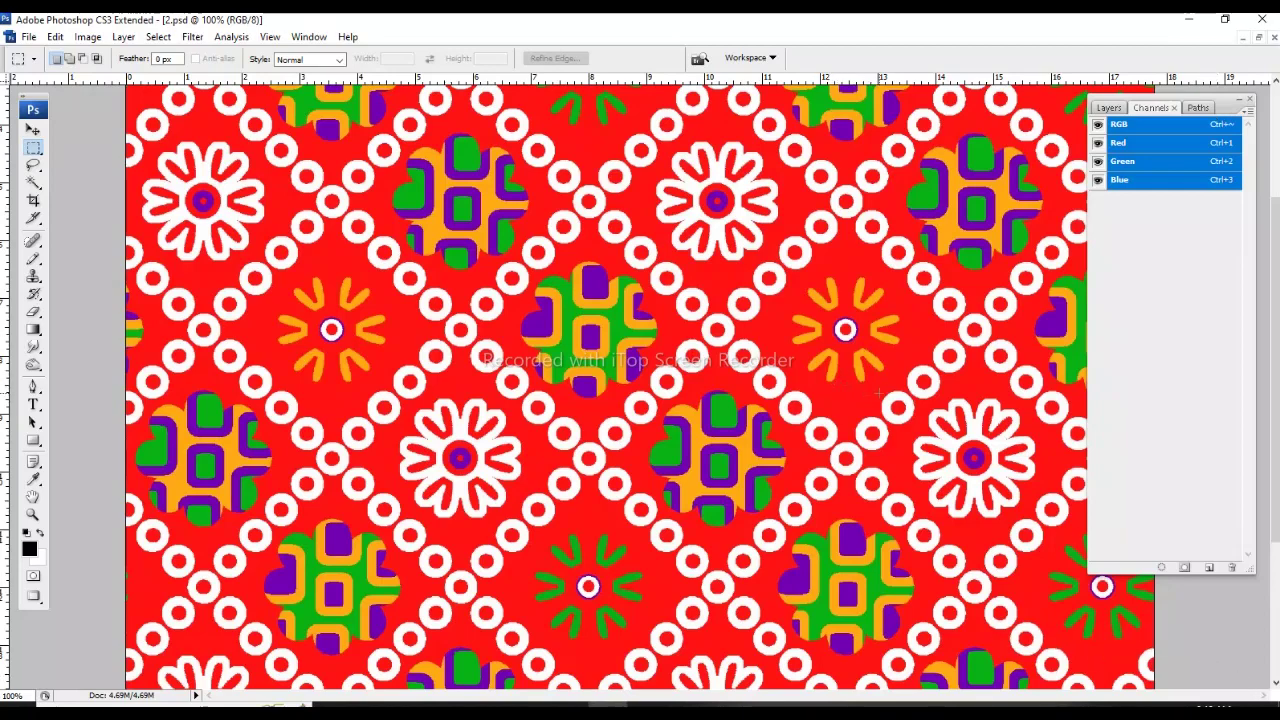
# Zoom and scroll around the pattern to inspect the tile at different magnifications.
pyautogui.moveTo(859, 486); pyautogui.dragTo(816, 145)
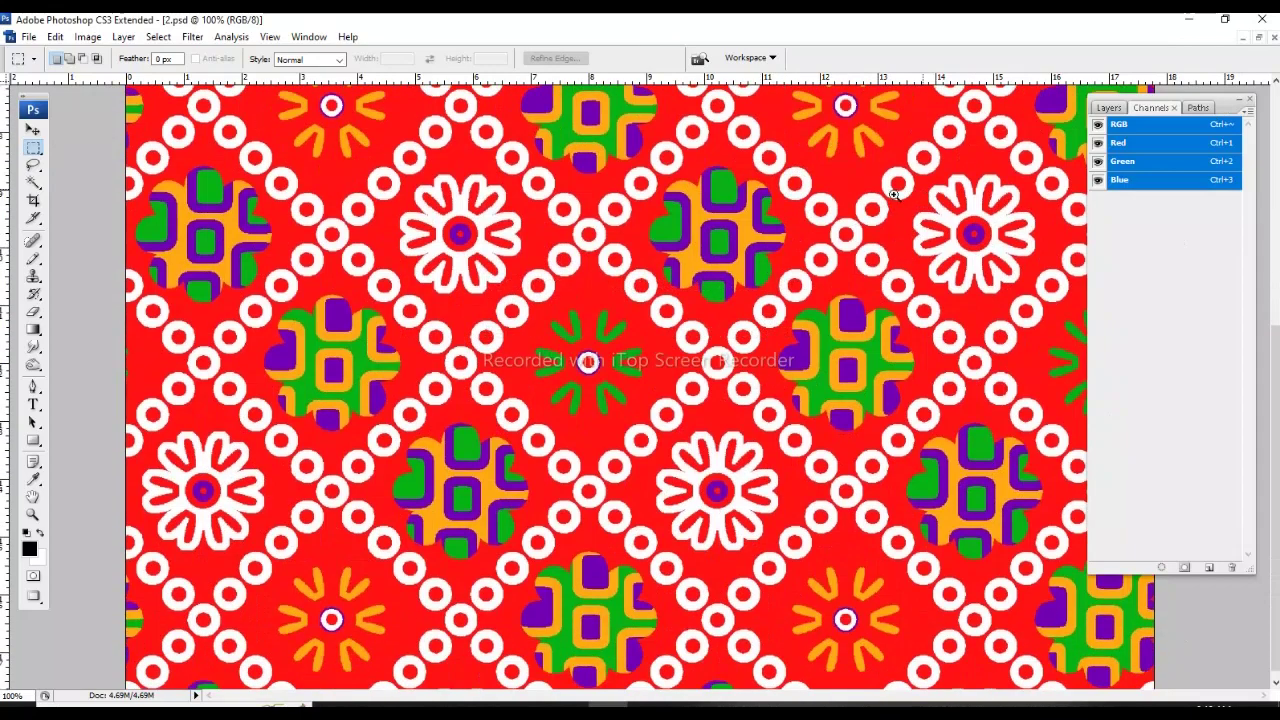
pyautogui.moveTo(893, 193)
pyautogui.mouseDown()
pyautogui.moveTo(591, 457)
pyautogui.moveTo(680, 440)
pyautogui.mouseUp()
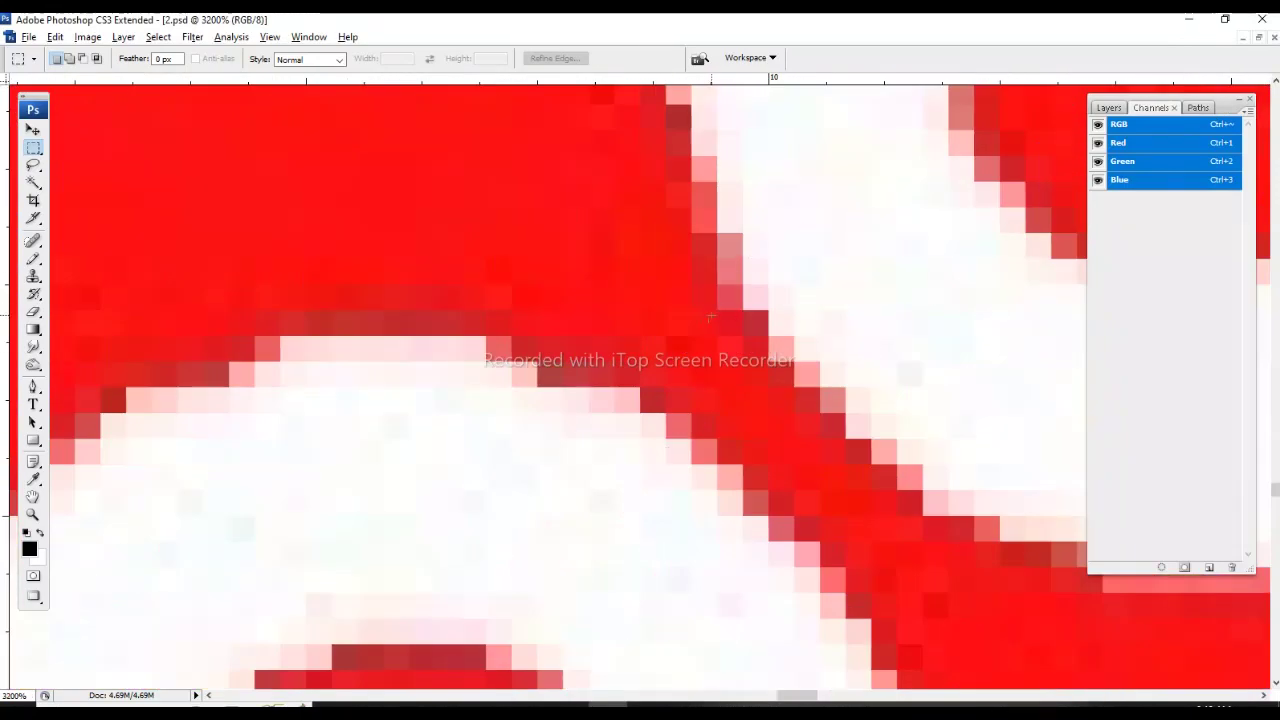
pyautogui.hotkey('ctrl', 'alt', '0')
pyautogui.scroll(-3, 704, 334)
pyautogui.scroll(-3, 704, 334)
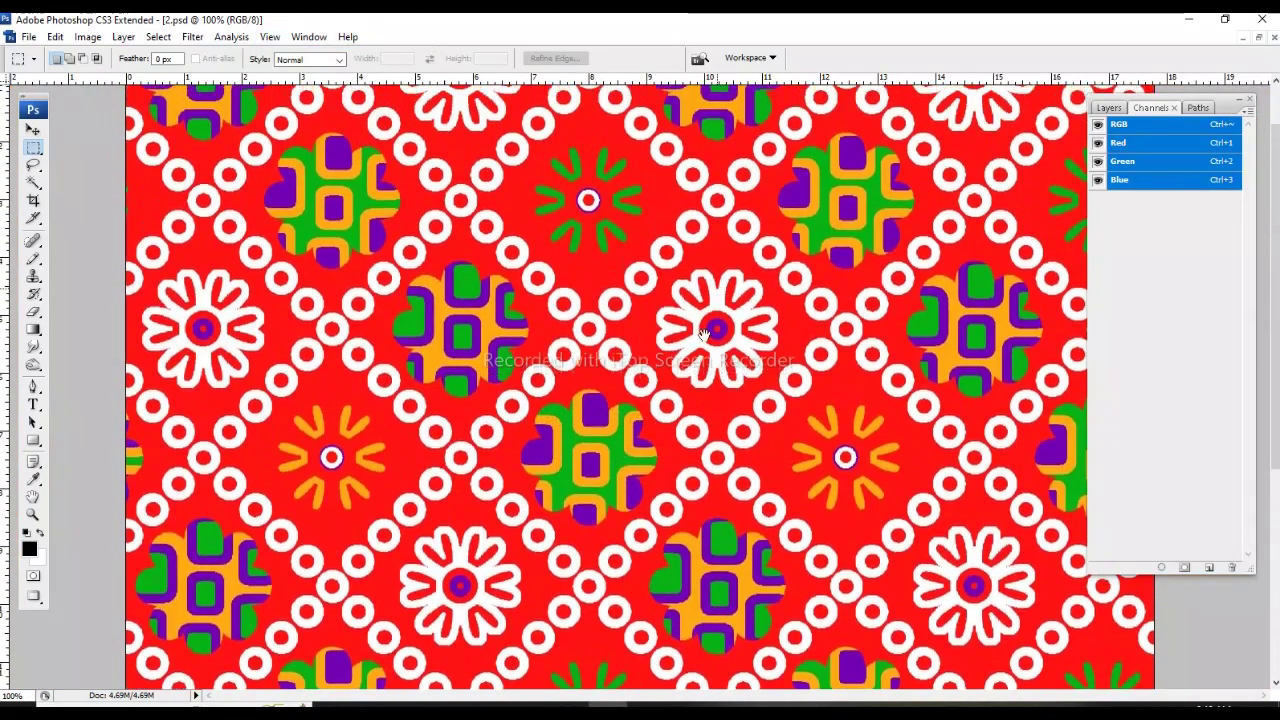
pyautogui.scroll(3, 704, 334)
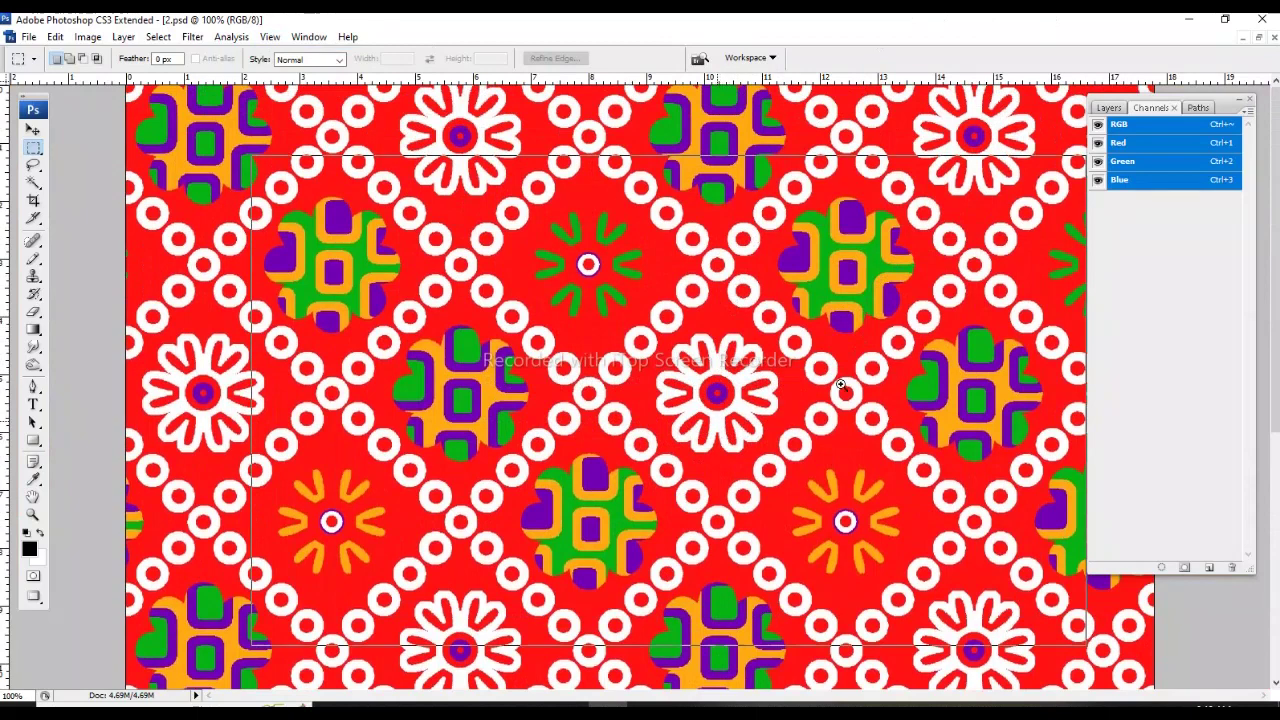
pyautogui.hotkey('ctrl', '+')
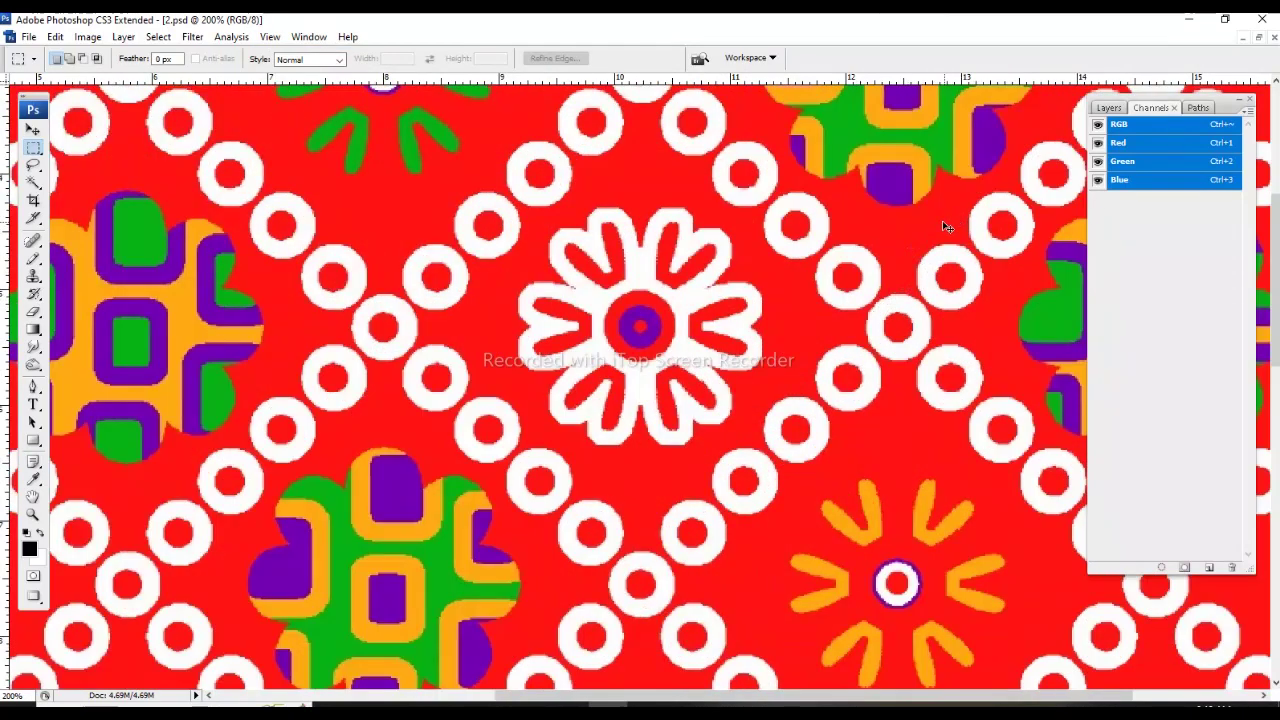
pyautogui.hotkey('ctrl', '-')
pyautogui.hotkey('ctrl', '-')
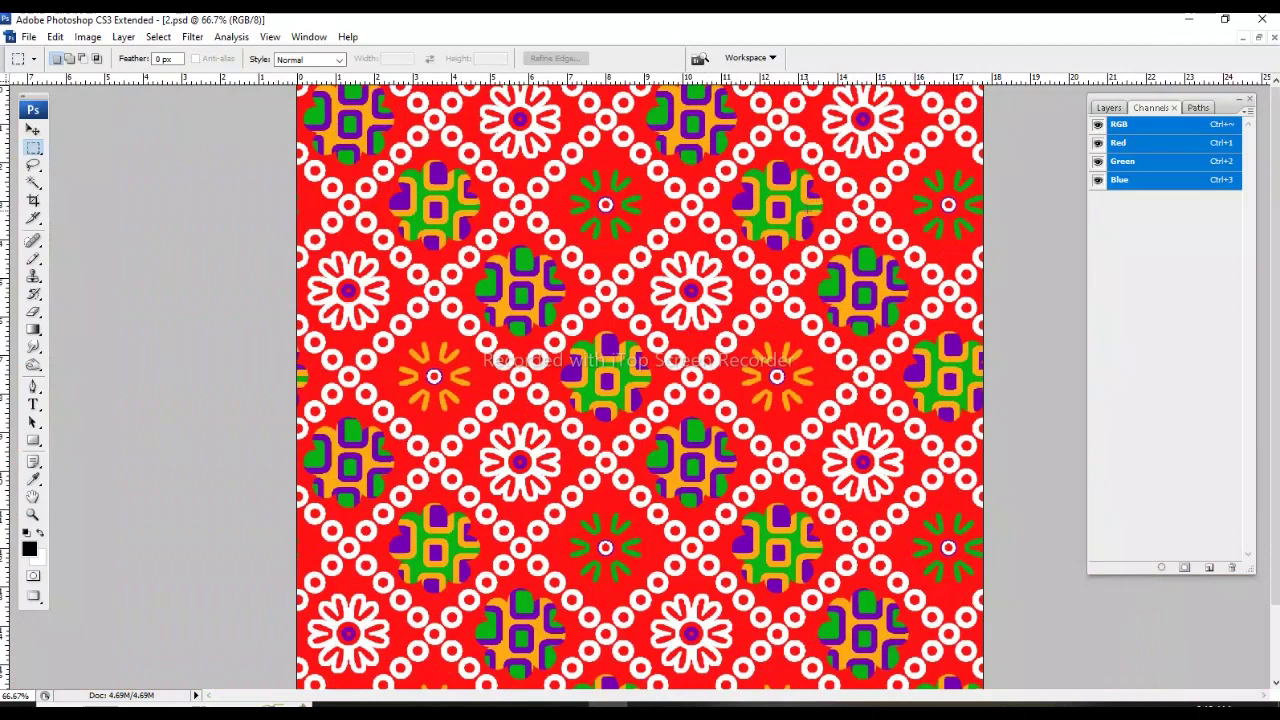
pyautogui.hotkey('ctrl', '+')
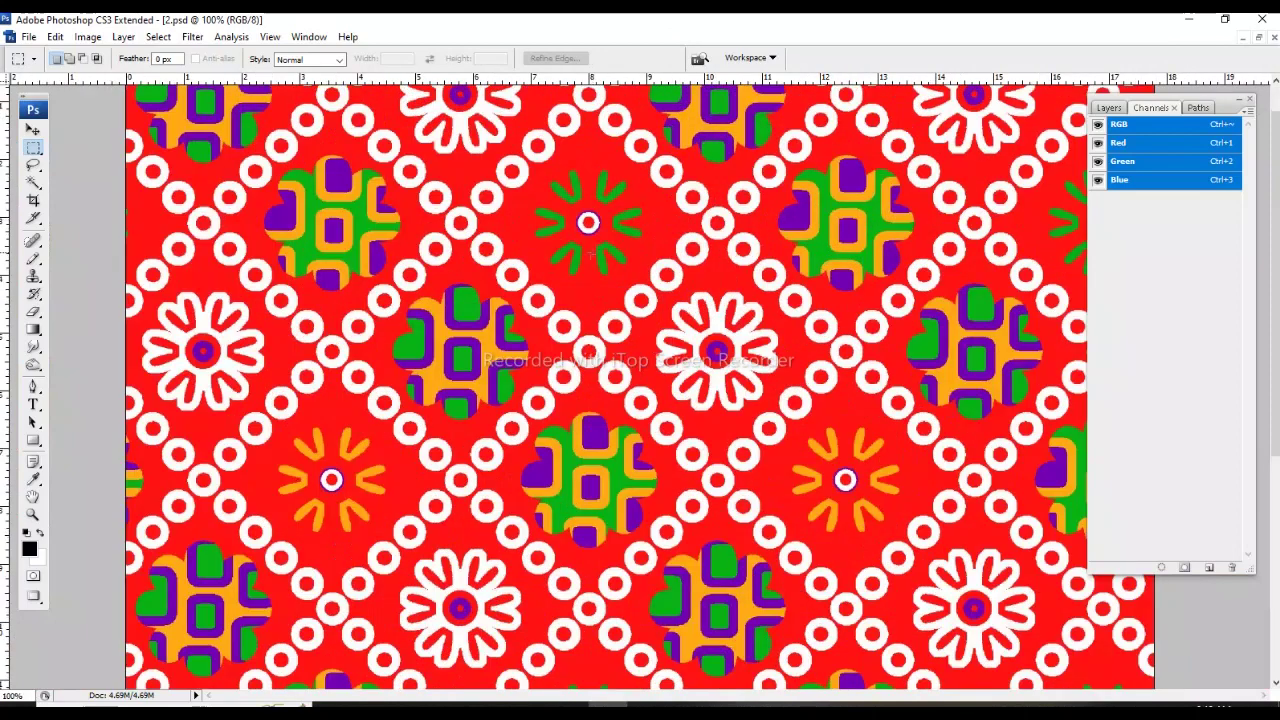
# Zoom onto one white ring and cross a vertical and a horizontal guide at its centre.
pyautogui.moveTo(449, 167); pyautogui.dragTo(397, 311)
pyautogui.moveTo(263, 455); pyautogui.dragTo(430, 560)
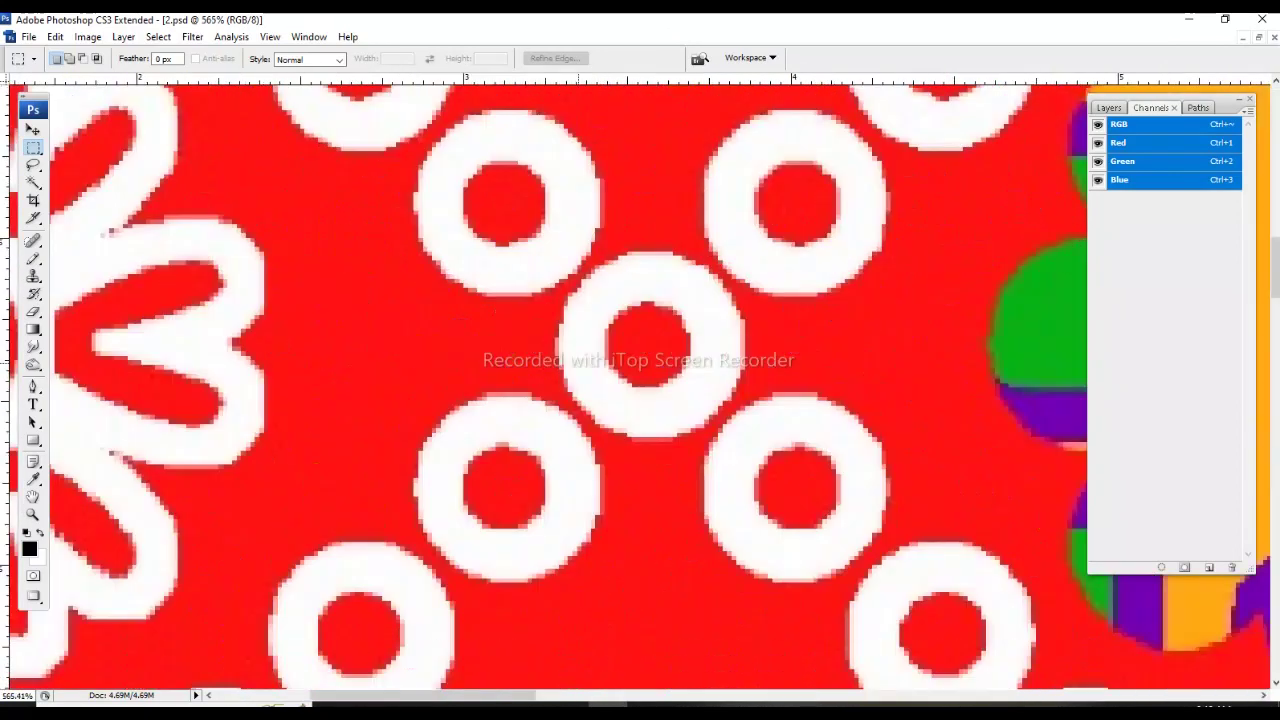
pyautogui.press('w')
pyautogui.moveTo(715, 315); pyautogui.dragTo(620, 261)
pyautogui.press('m')
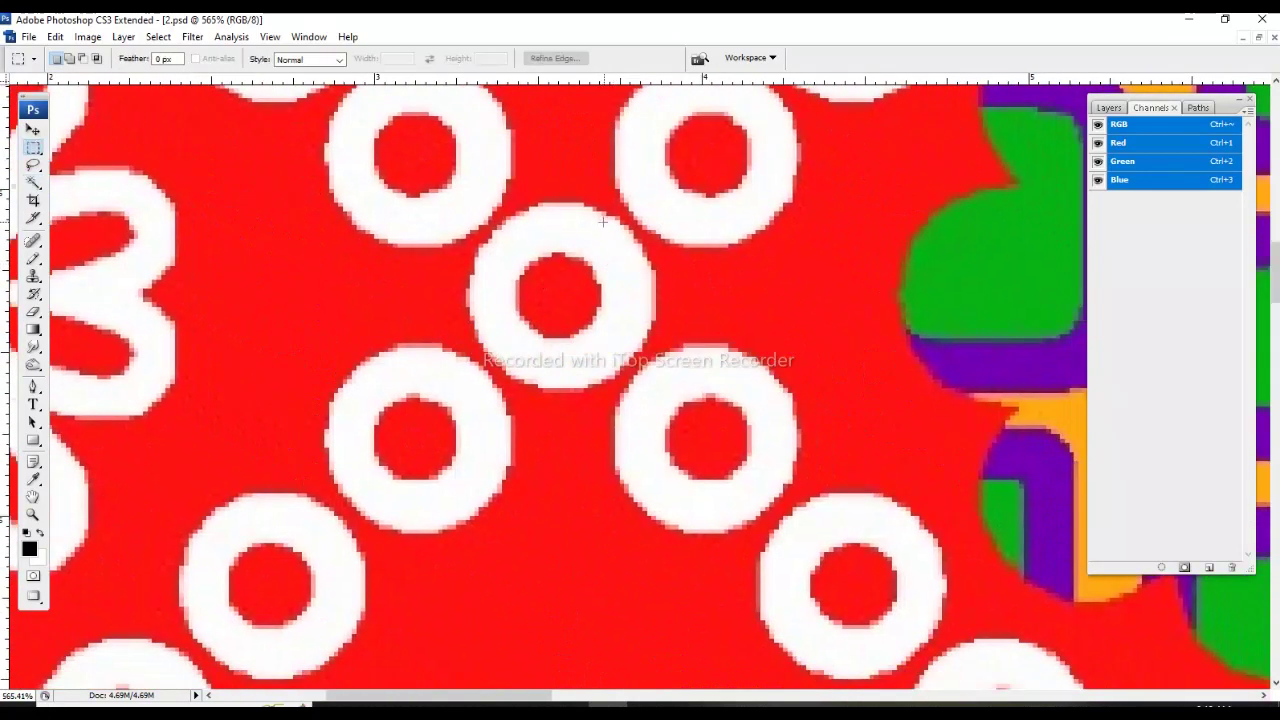
pyautogui.moveTo(7, 358); pyautogui.dragTo(554, 132)
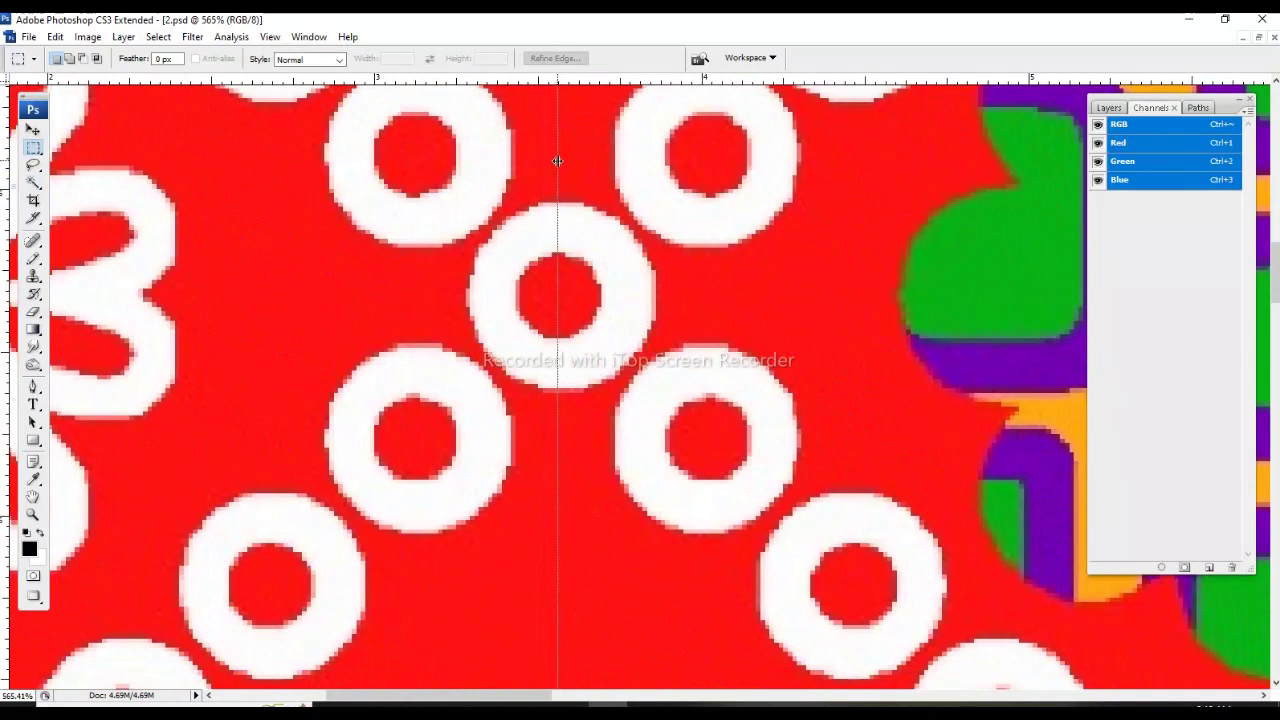
pyautogui.moveTo(554, 148); pyautogui.dragTo(558, 150)
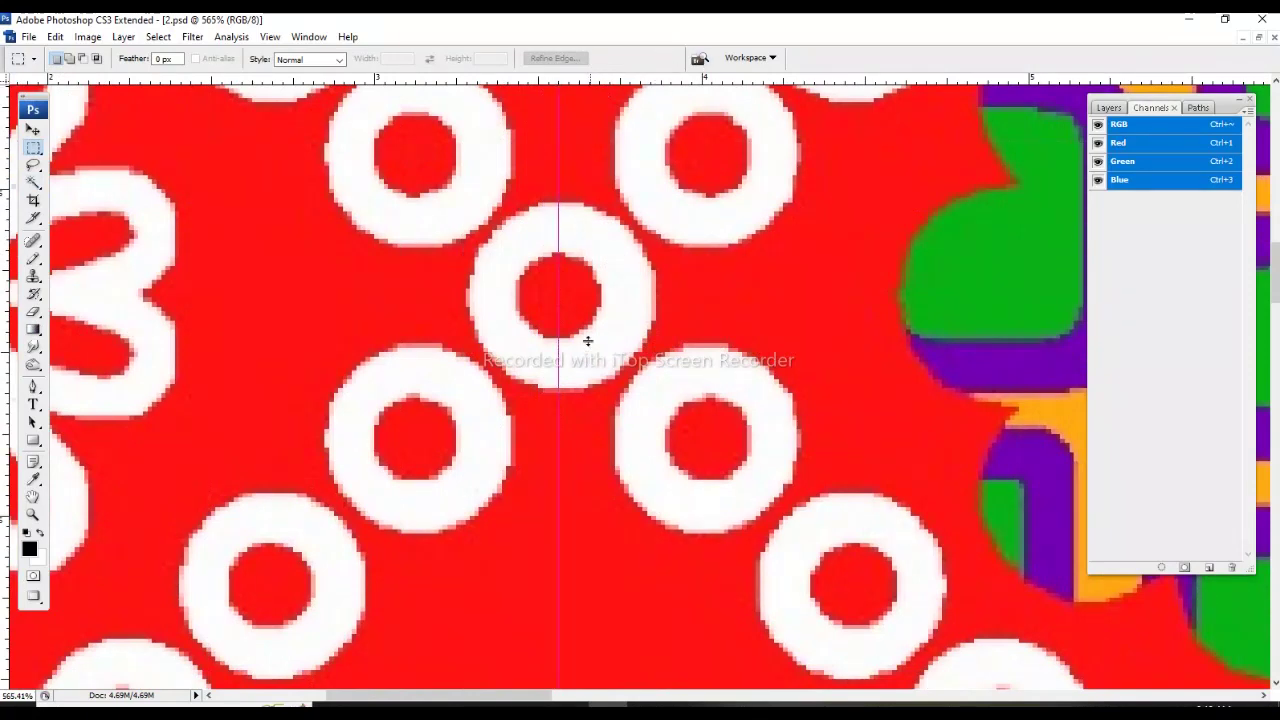
pyautogui.moveTo(588, 341); pyautogui.dragTo(720, 296)
pyautogui.hotkey('ctrl', '-')
pyautogui.hotkey('ctrl', '-')
pyautogui.hotkey('ctrl', '-')
pyautogui.hotkey('ctrl', '-')
pyautogui.hotkey('ctrl', '-')
pyautogui.hotkey('ctrl', '-')
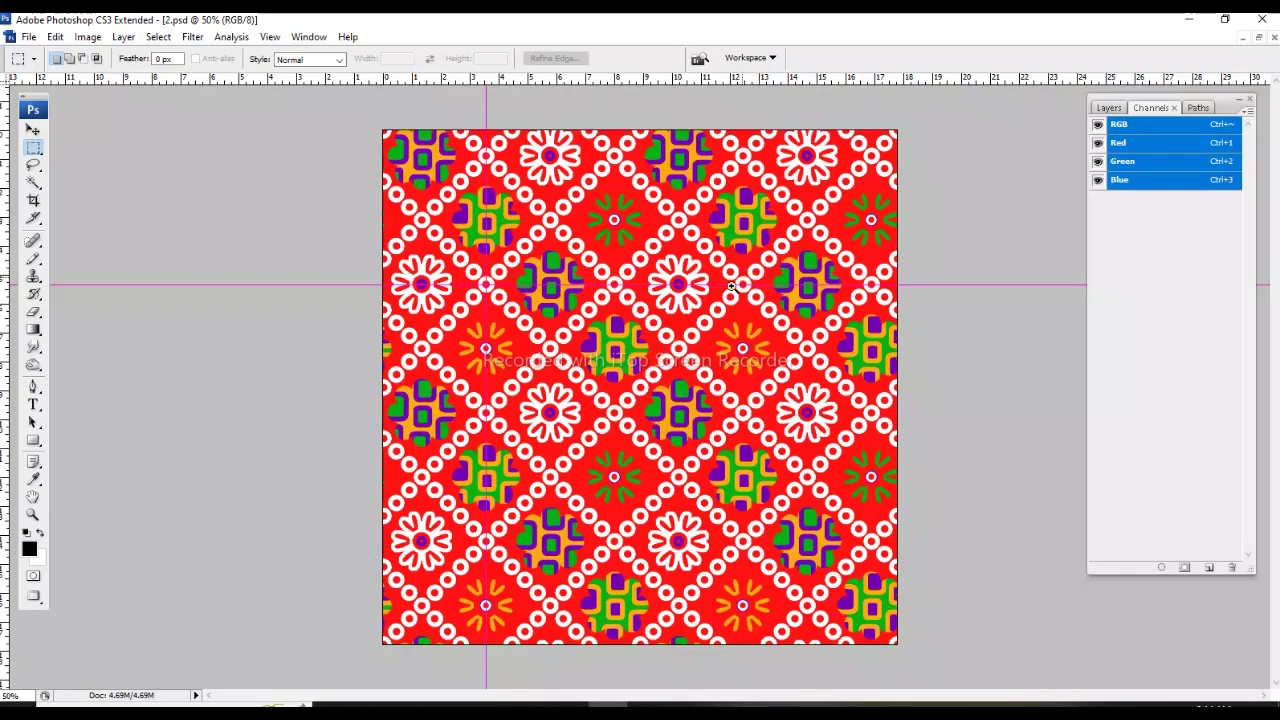
# Add a second vertical guide through the centre of the matching ring to the right.
pyautogui.moveTo(732, 287); pyautogui.dragTo(787, 296)
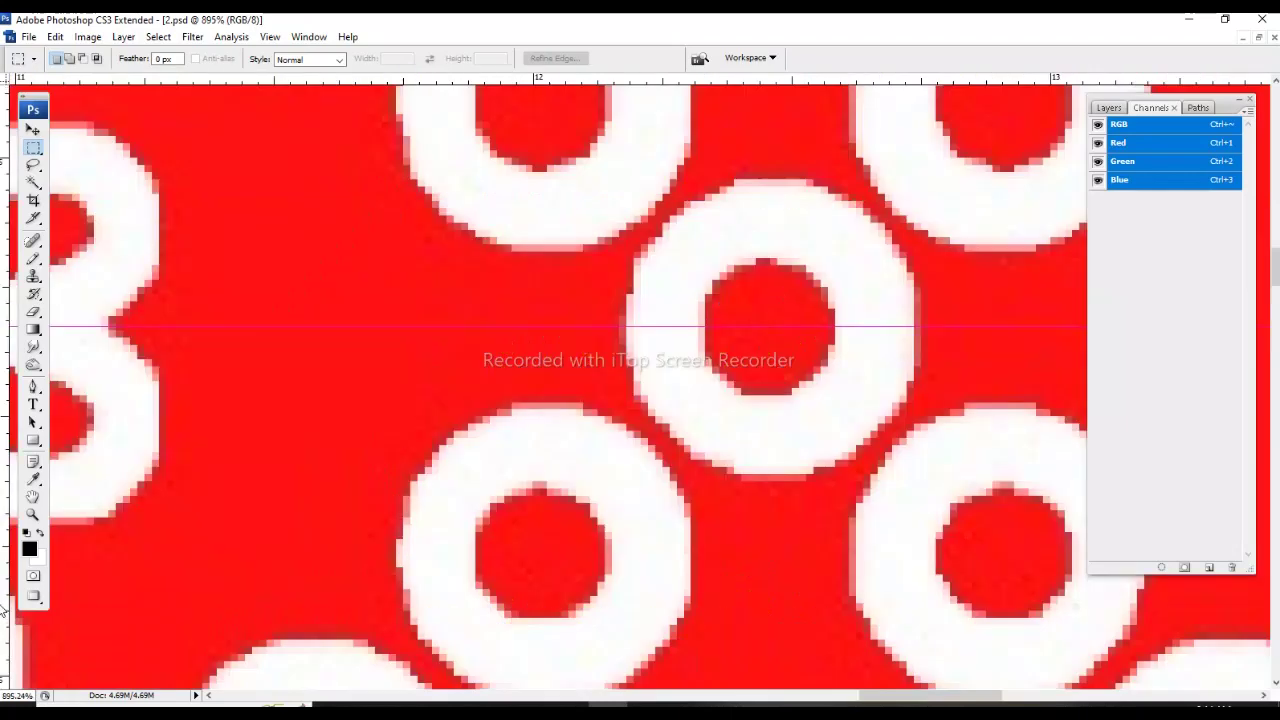
pyautogui.moveTo(730, 248); pyautogui.dragTo(768, 262)
pyautogui.hotkey('ctrl', '-')
pyautogui.hotkey('ctrl', '-')
pyautogui.hotkey('ctrl', '-')
pyautogui.hotkey('ctrl', '-')
pyautogui.hotkey('ctrl', '-')
pyautogui.hotkey('ctrl', '-')
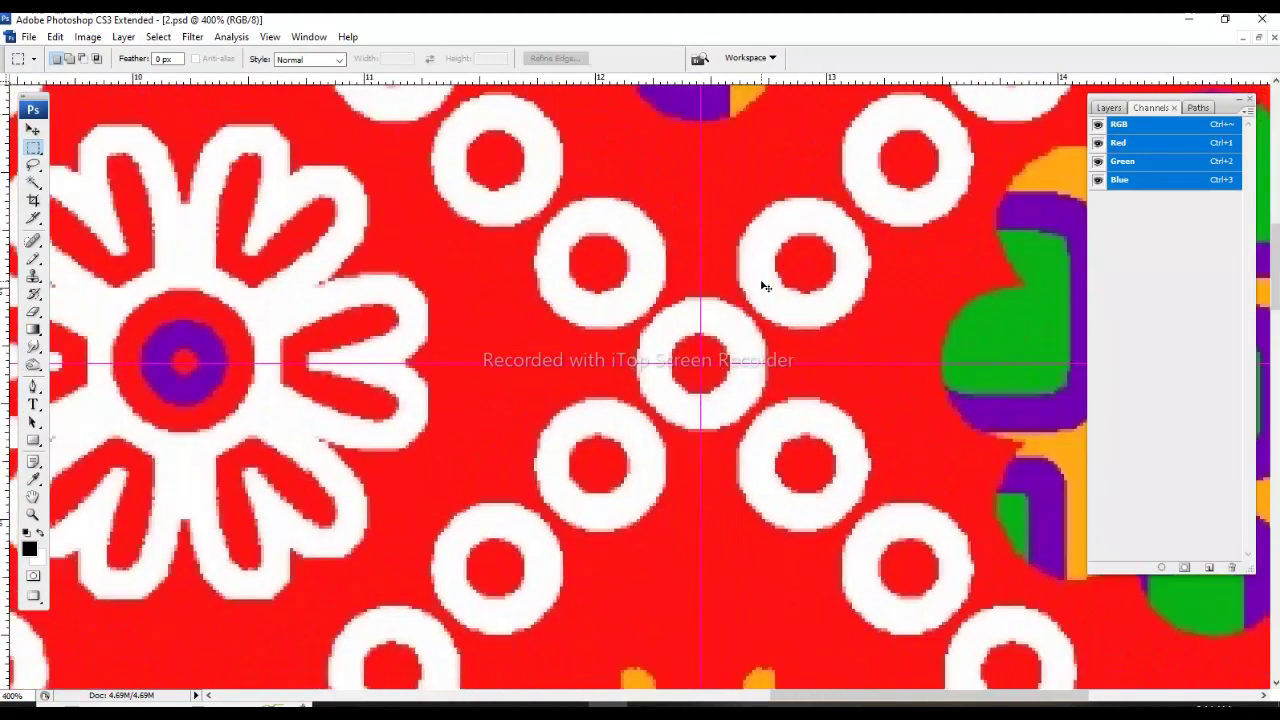
pyautogui.hotkey('ctrl', '-')
pyautogui.hotkey('ctrl', '-')
pyautogui.hotkey('ctrl', '-')
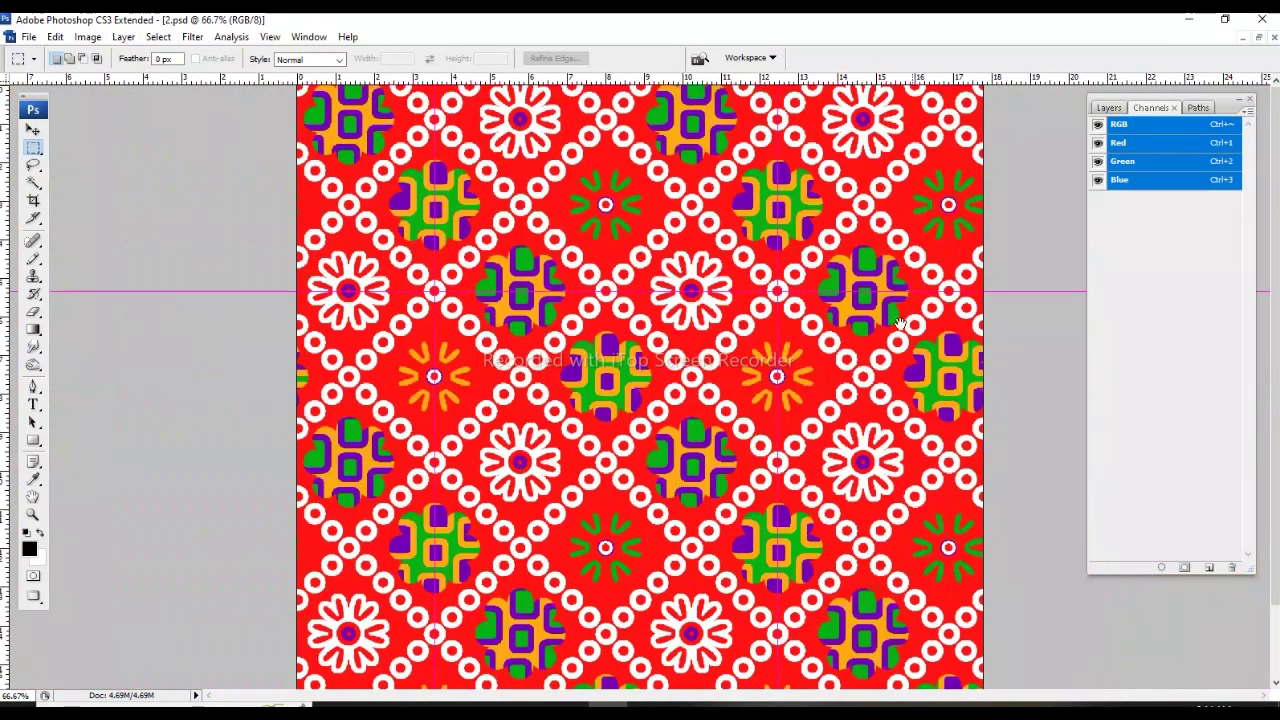
# Add a second horizontal guide through the centre of a matching ring lower in the tile.
pyautogui.moveTo(813, 459); pyautogui.dragTo(818, 375)
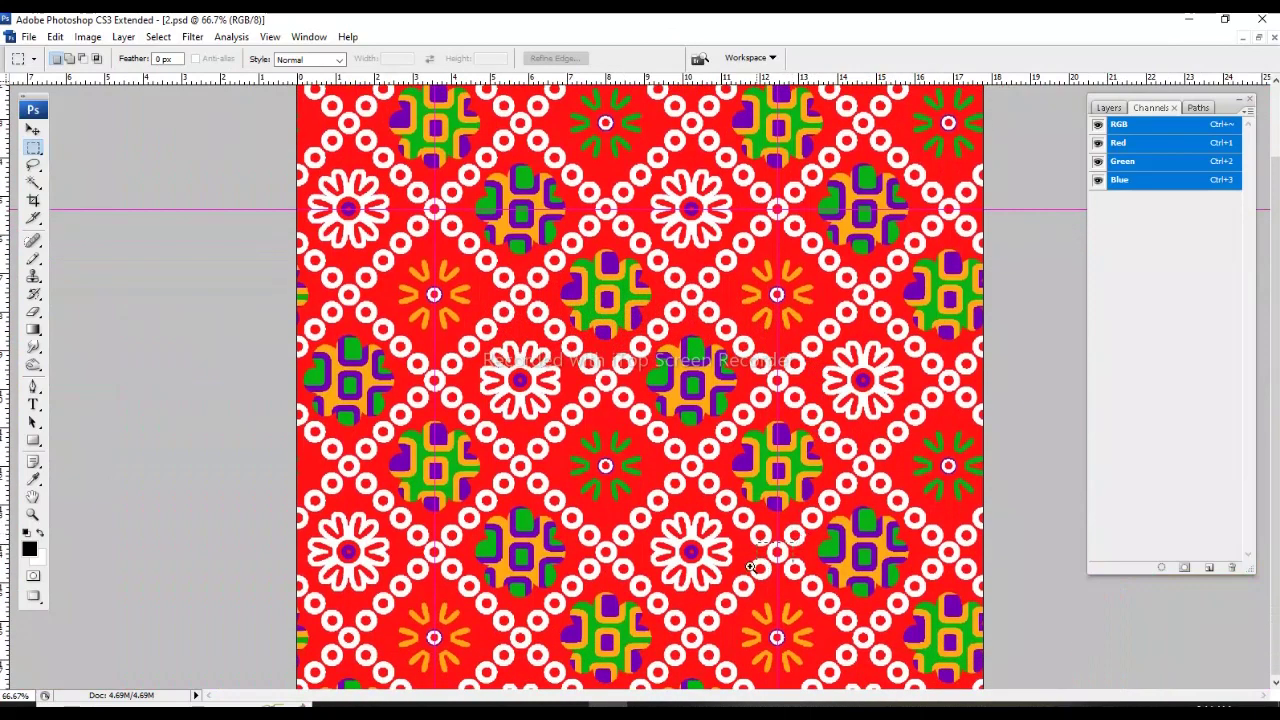
pyautogui.moveTo(750, 567); pyautogui.dragTo(752, 569)
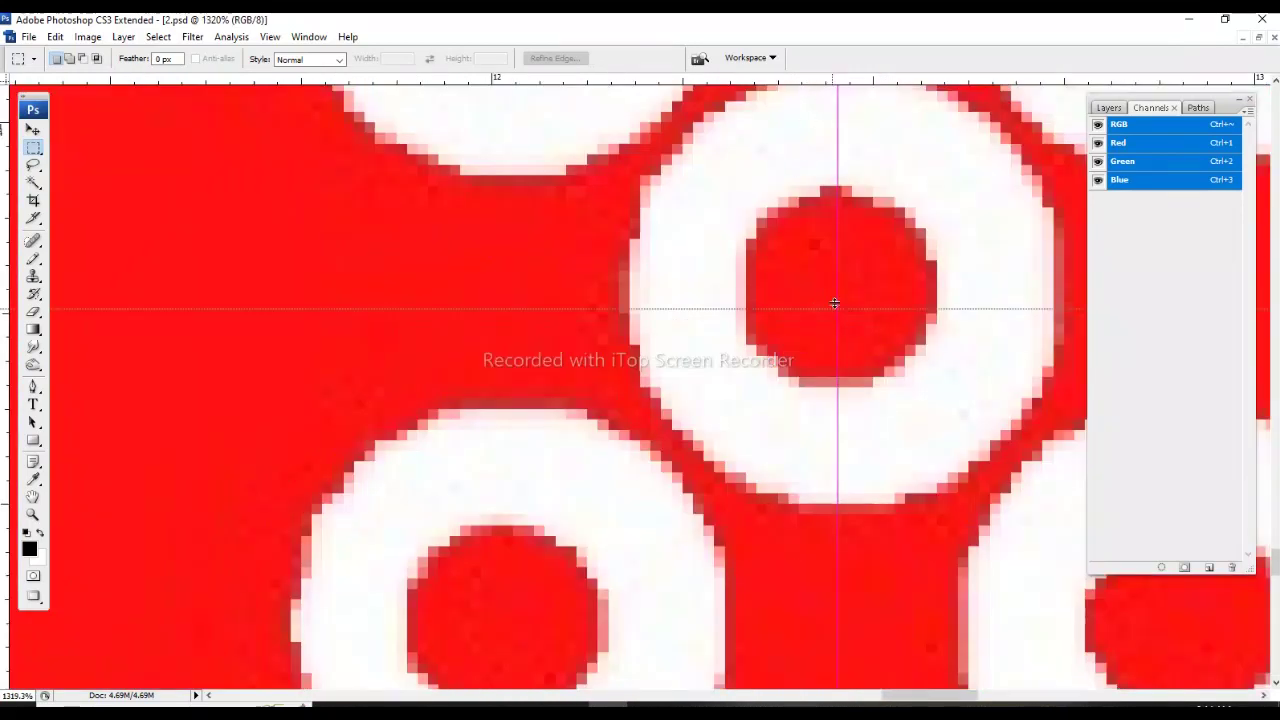
pyautogui.moveTo(820, 82); pyautogui.dragTo(836, 289)
pyautogui.hotkey('ctrl', '-')
pyautogui.hotkey('ctrl', '-')
pyautogui.hotkey('ctrl', '-')
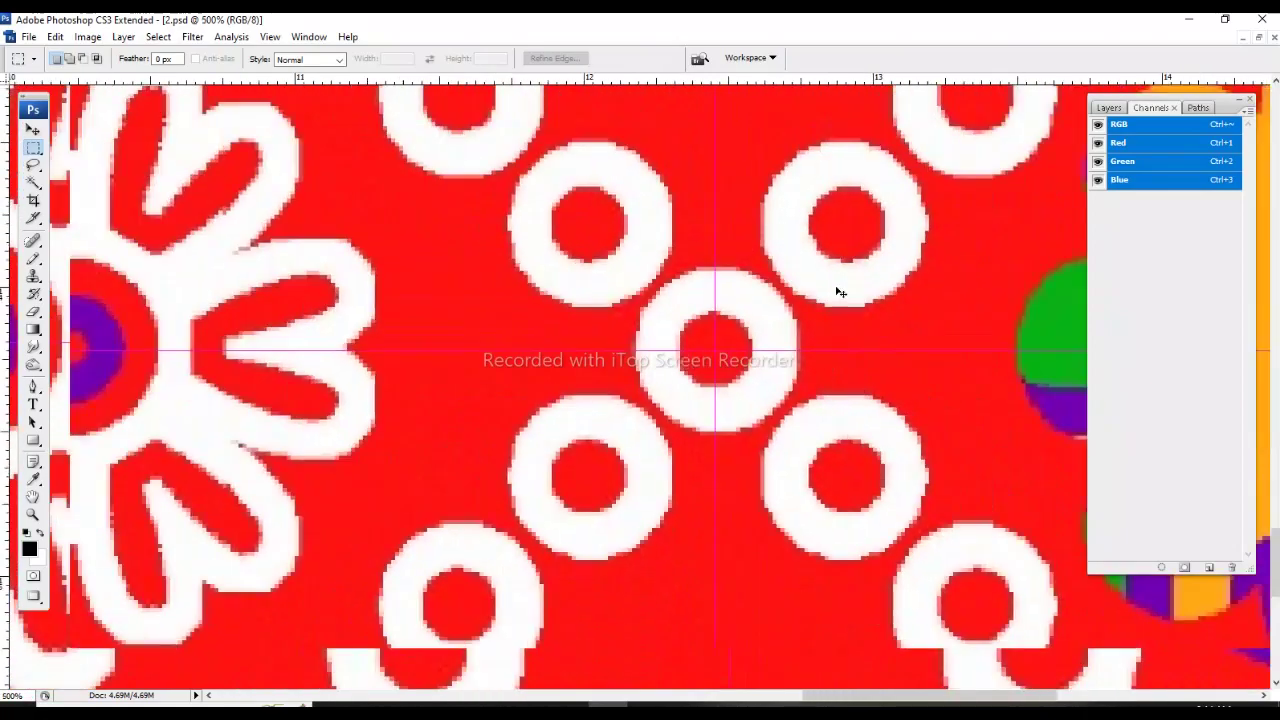
pyautogui.hotkey('ctrl', '-')
pyautogui.hotkey('ctrl', '-')
pyautogui.hotkey('ctrl', '-')
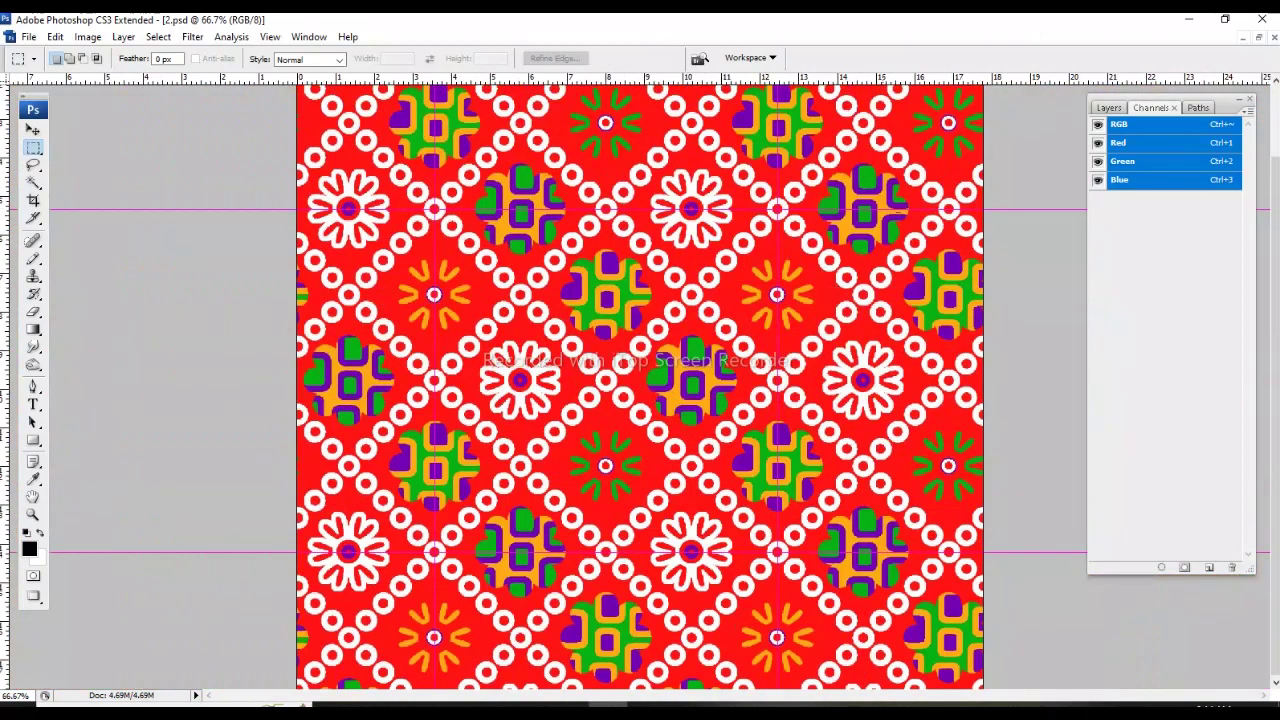
# Draw a rectangular selection and transform it to fit the box formed by the four guides.
pyautogui.moveTo(632, 307); pyautogui.dragTo(606, 352)
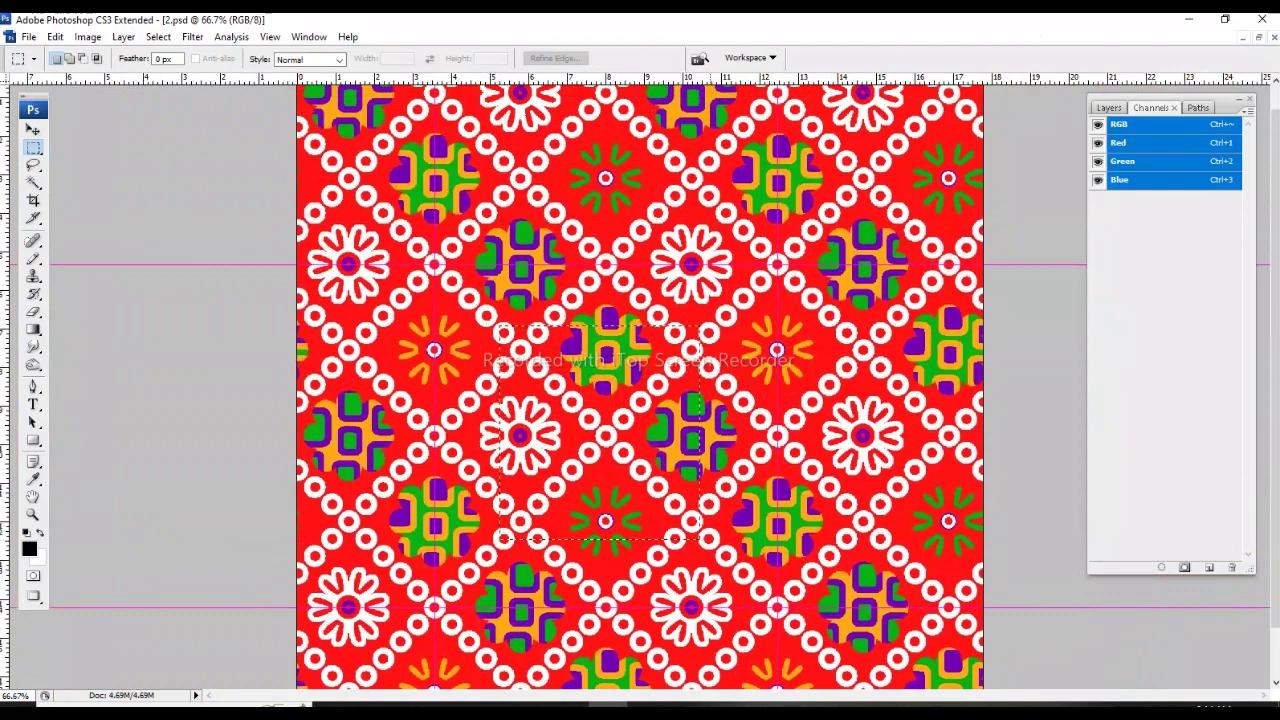
pyautogui.moveTo(704, 540); pyautogui.dragTo(498, 324)
pyautogui.hotkey('alt', 's')
pyautogui.press('t')
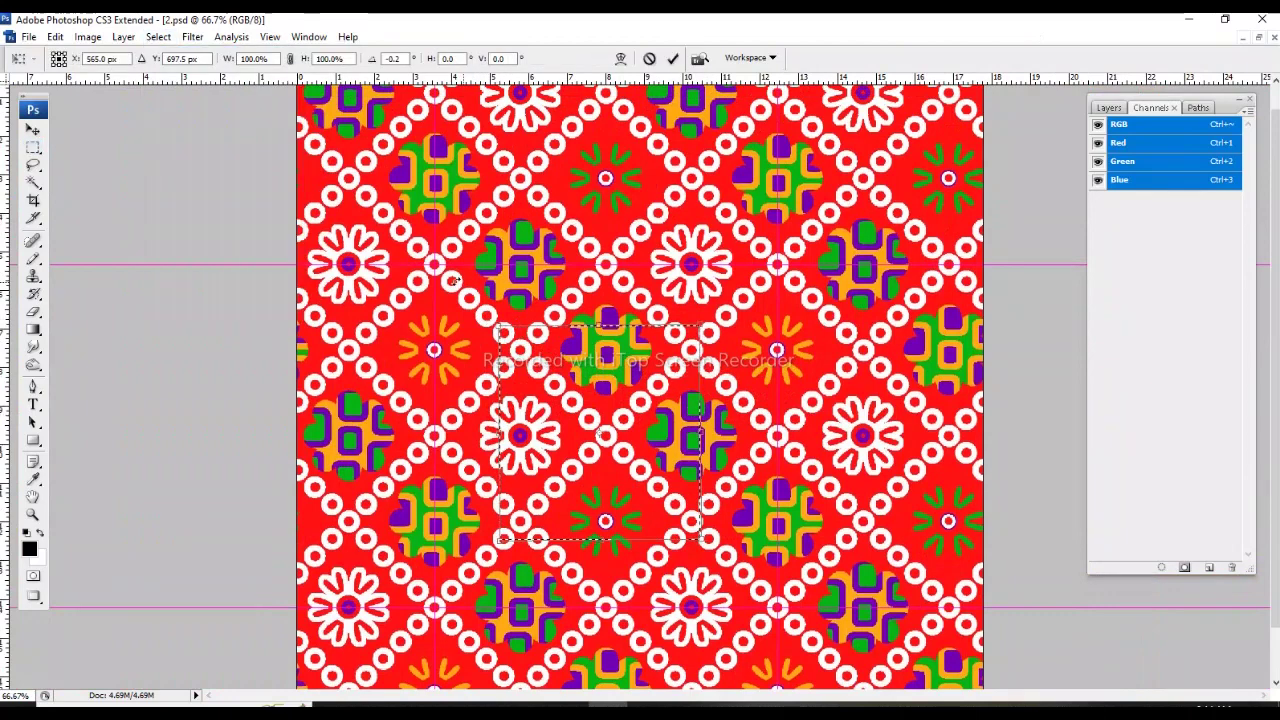
pyautogui.press('Return')
pyautogui.hotkey('alt', 's')
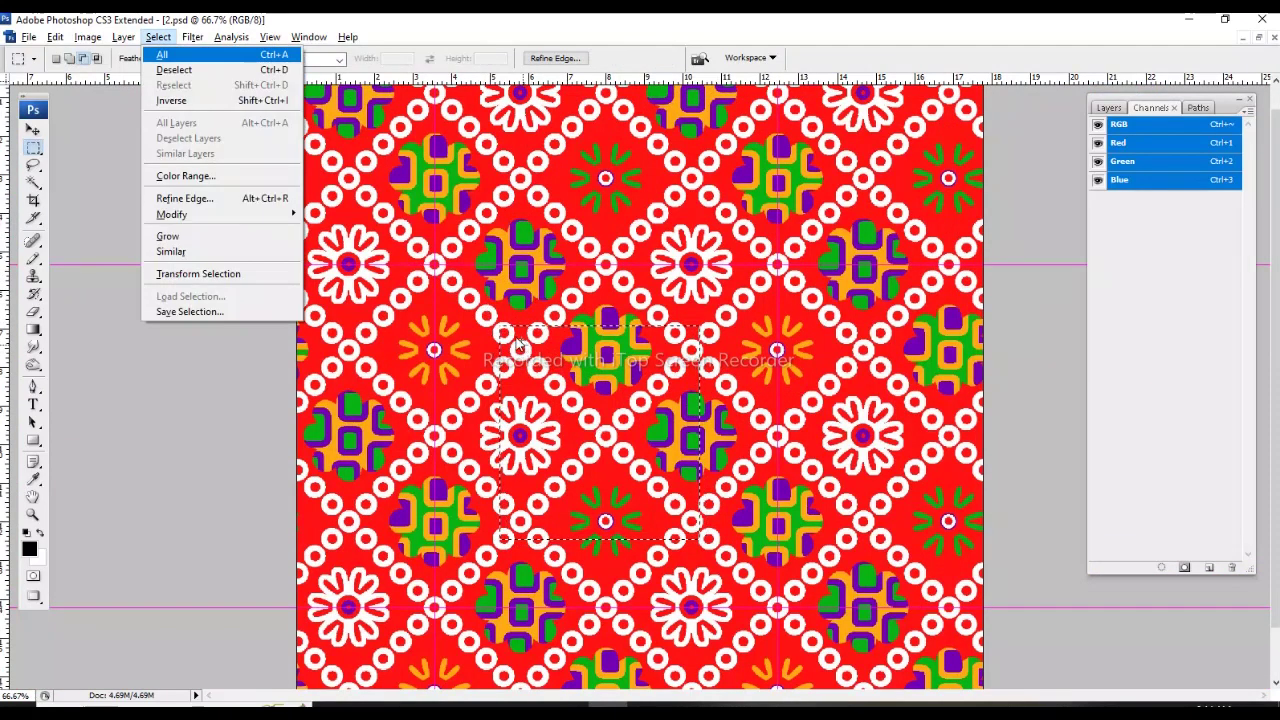
pyautogui.press('t')
pyautogui.moveTo(498, 324)
pyautogui.mouseDown()
pyautogui.moveTo(421, 263)
pyautogui.moveTo(432, 265)
pyautogui.mouseUp()
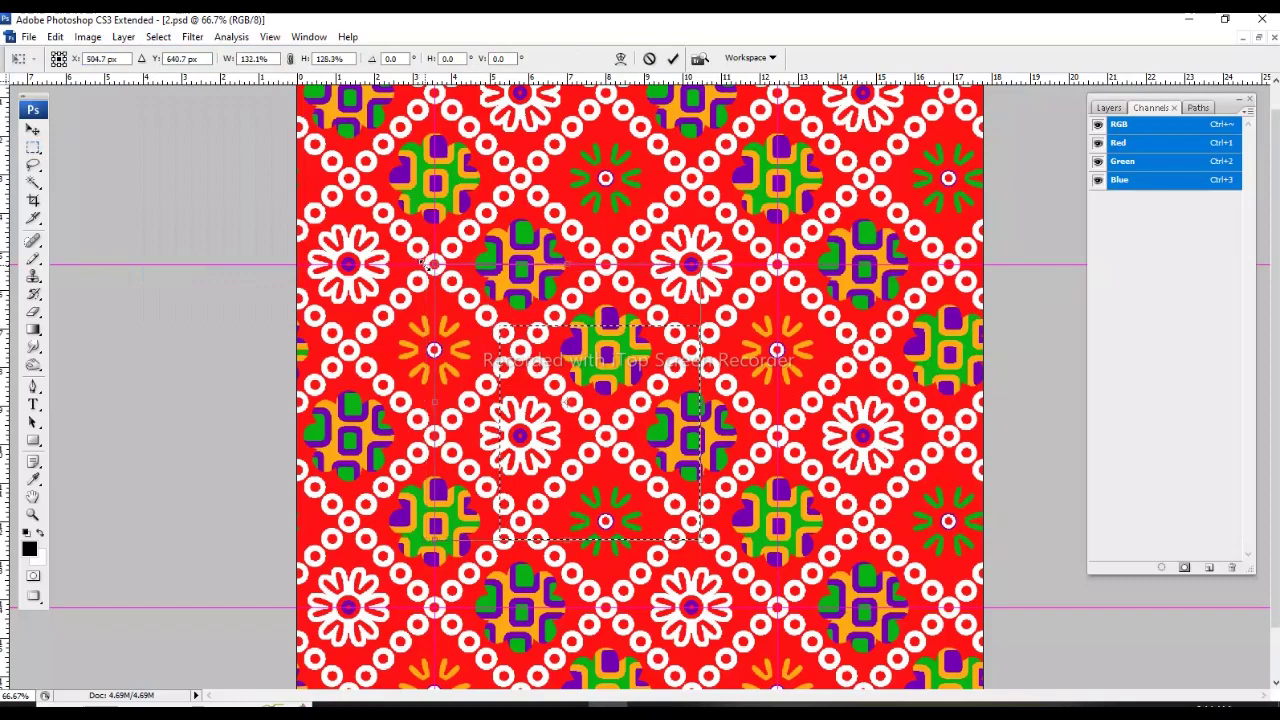
pyautogui.moveTo(704, 540); pyautogui.dragTo(778, 607)
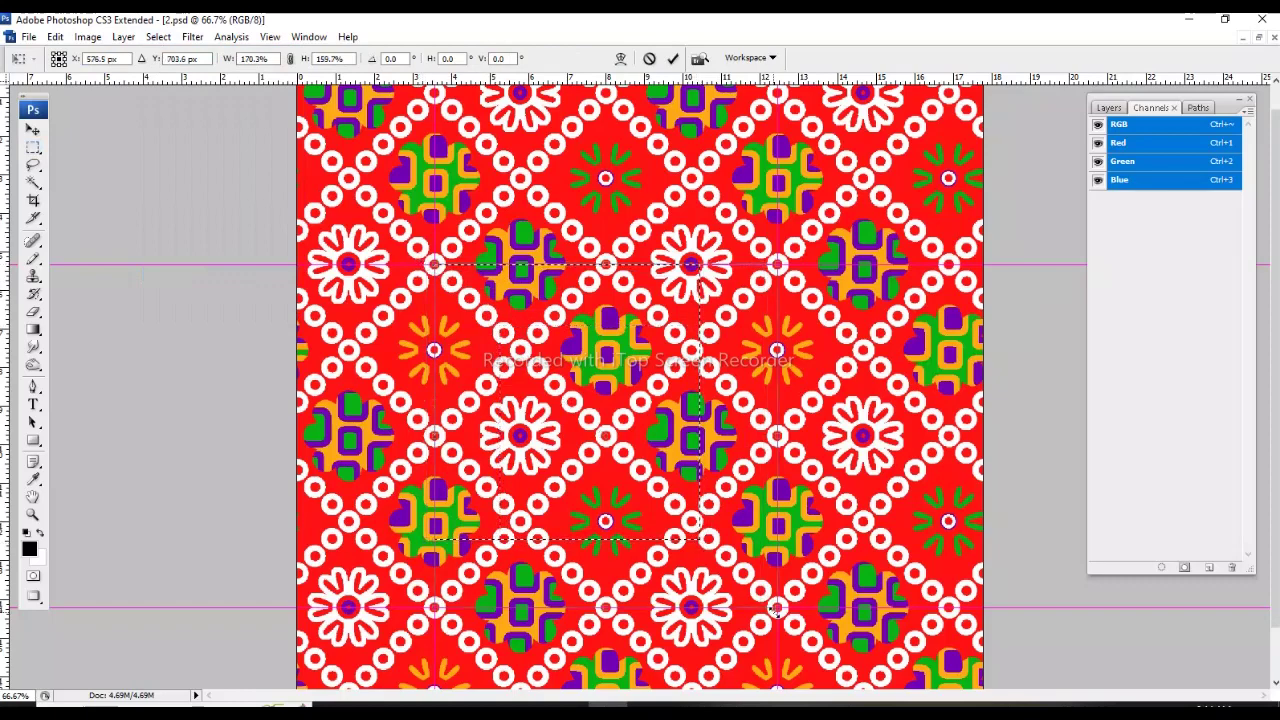
pyautogui.press('Return')
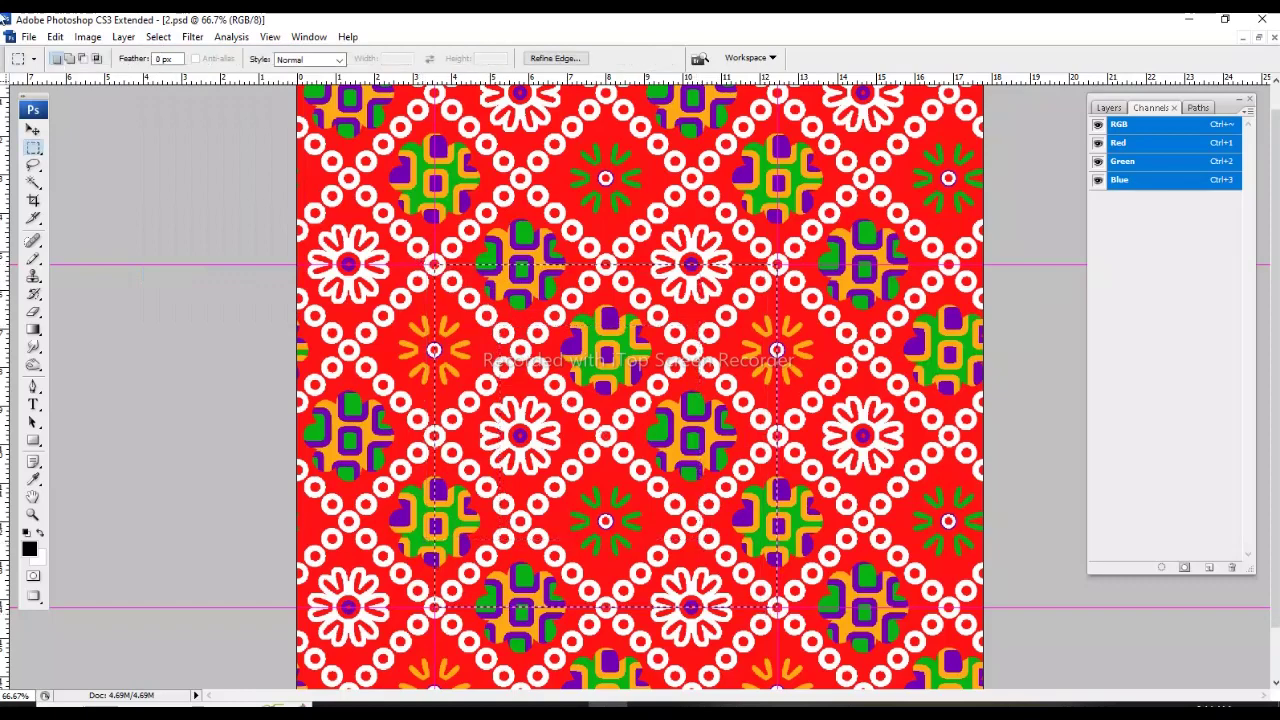
# Crop the image to the selected repeat, deselect, clear all guides and view at actual size.
pyautogui.click(87, 36)
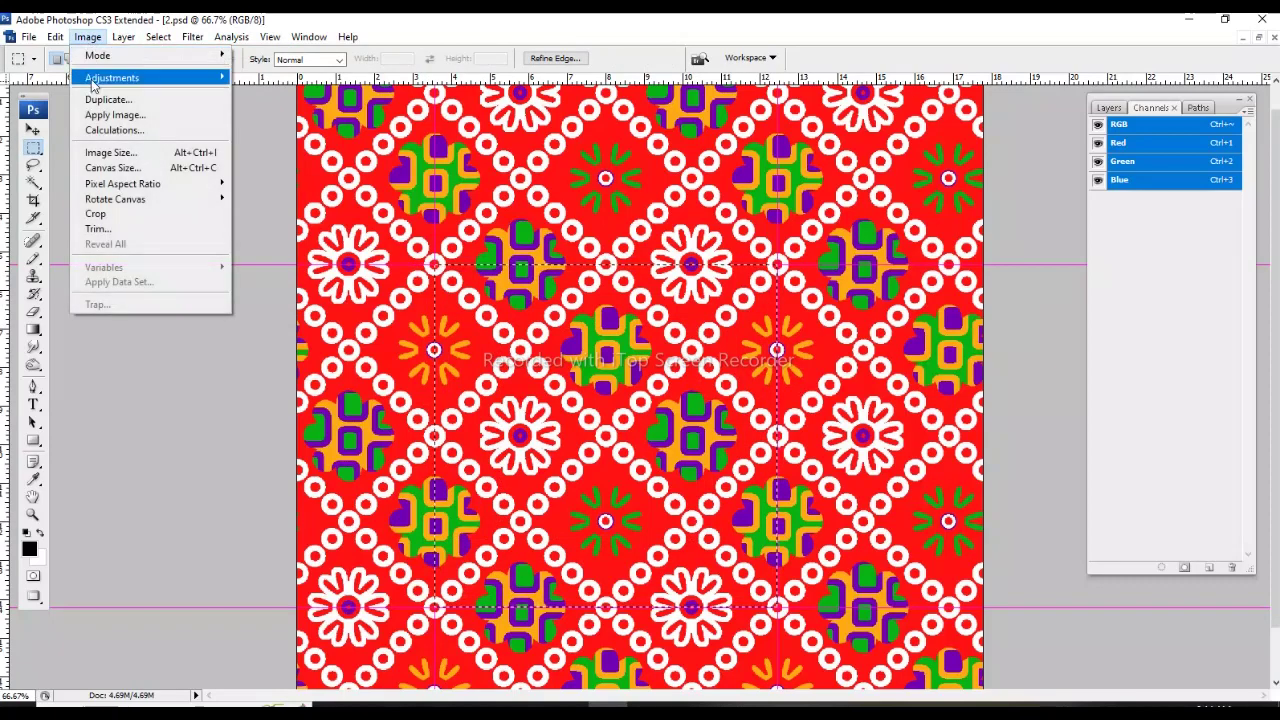
pyautogui.click(95, 213)
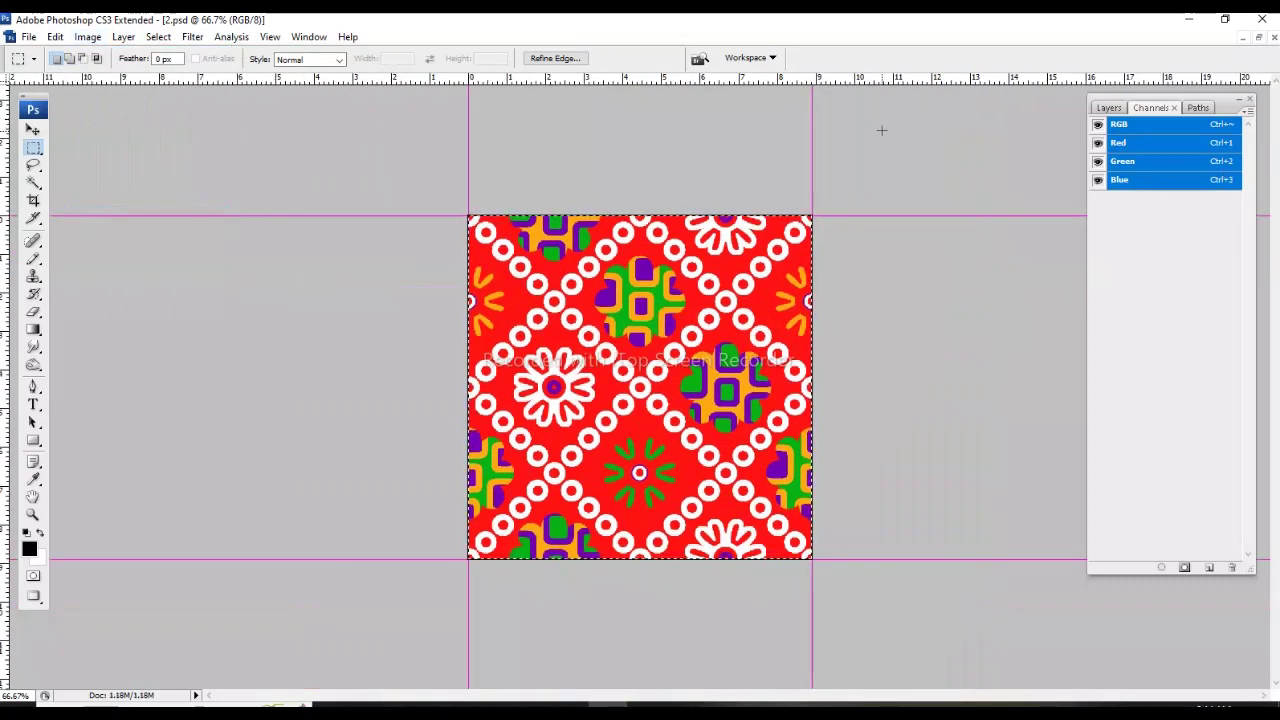
pyautogui.hotkey('ctrl', 'd')
pyautogui.hotkey('alt', 'v')
pyautogui.press('d')
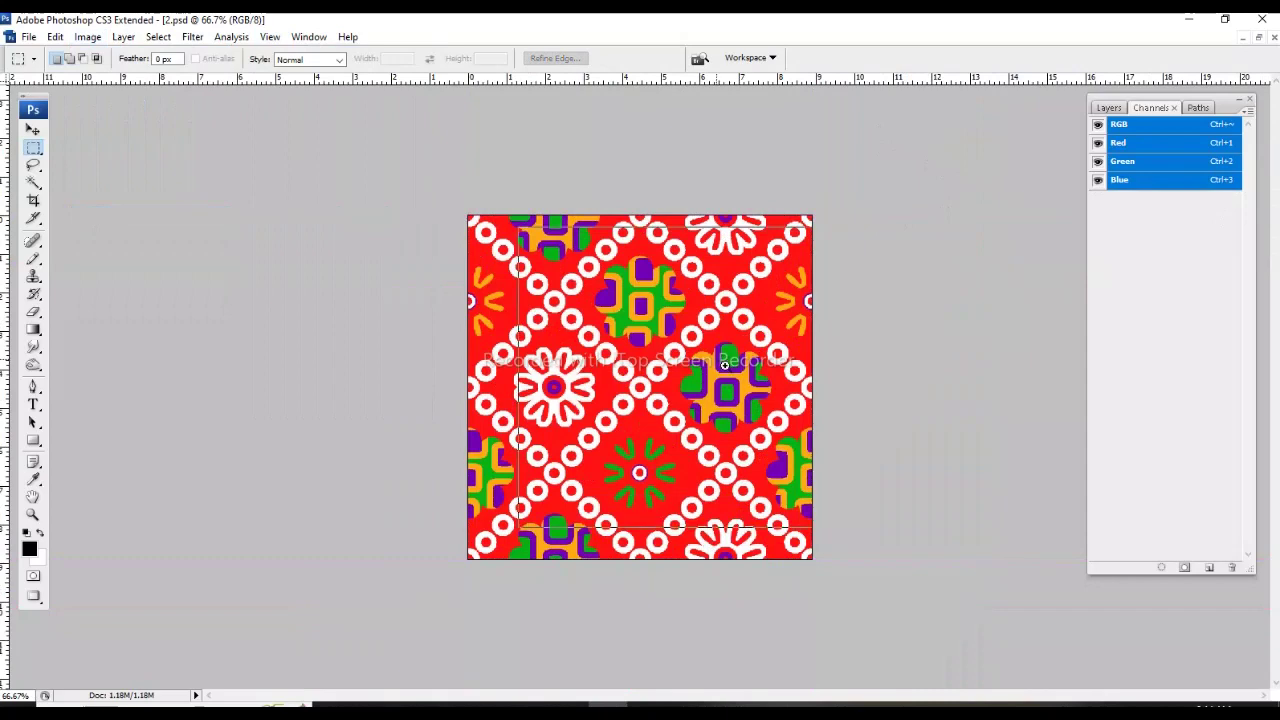
pyautogui.hotkey('ctrl', 'alt', '0')
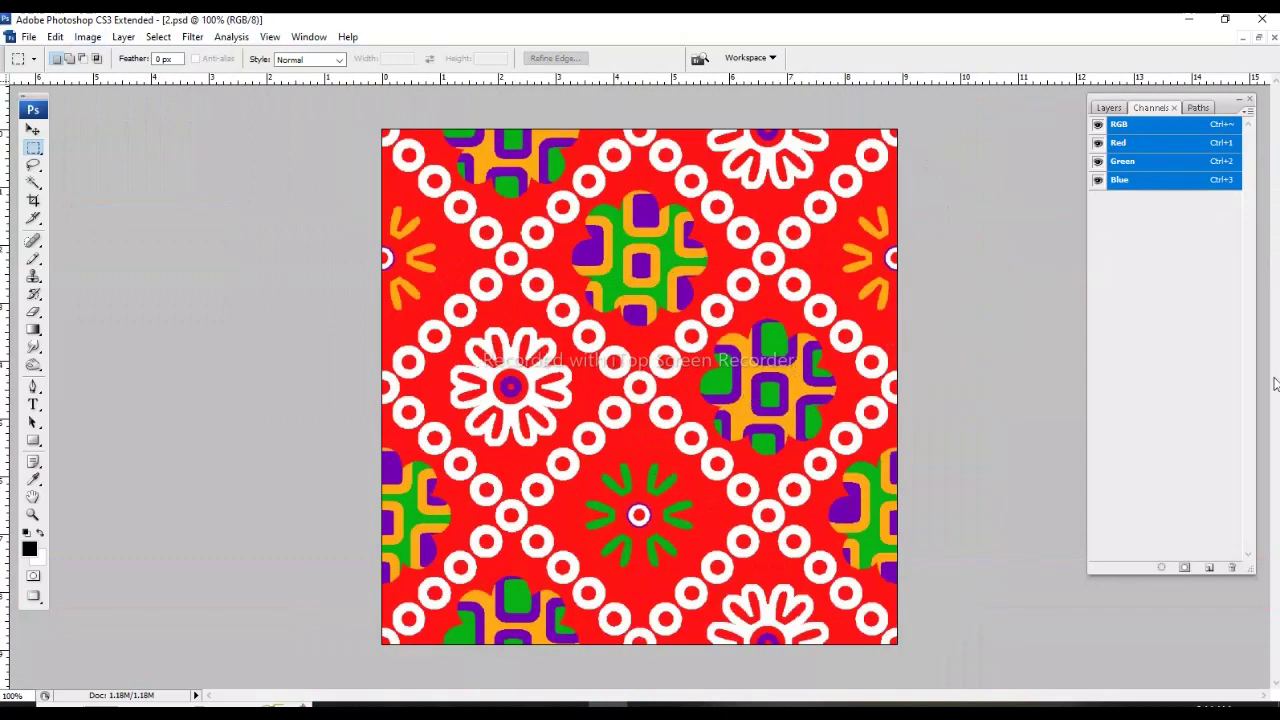
# Add a new channel and convert Alpha 1 into a black spot colour channel named 00.
pyautogui.click(1209, 567)
pyautogui.press('`')
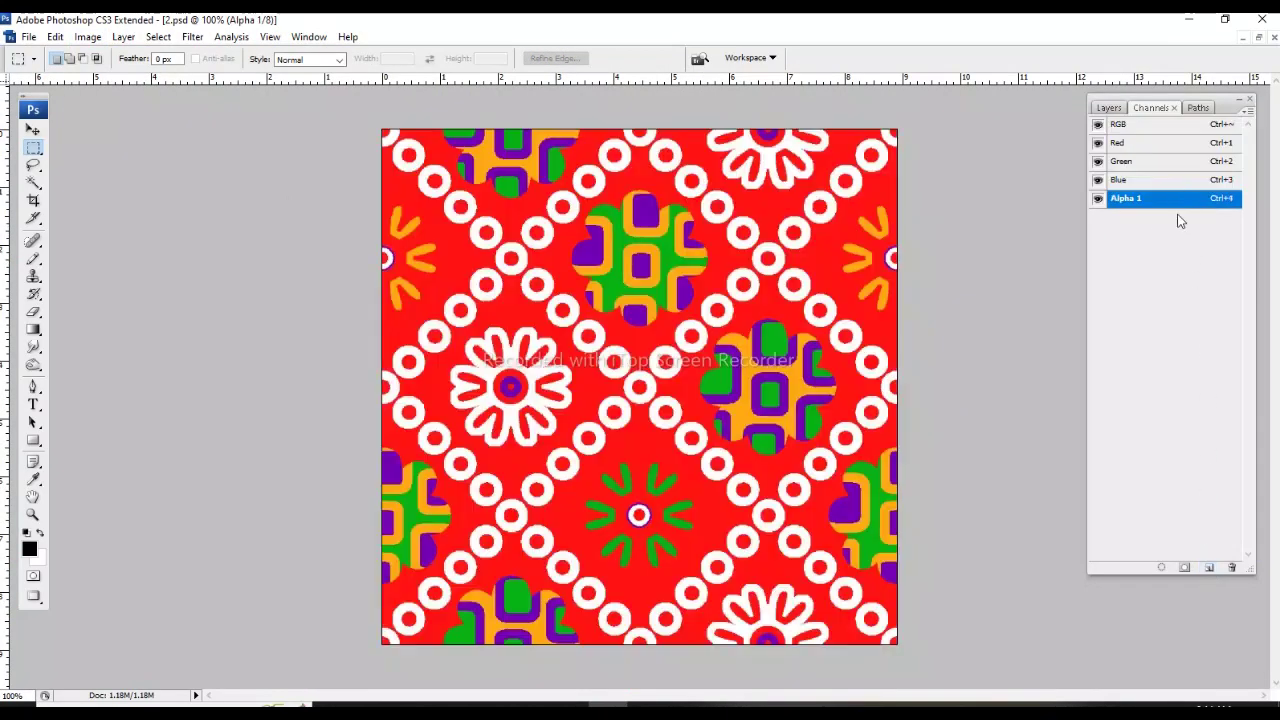
pyautogui.doubleClick(1168, 198)
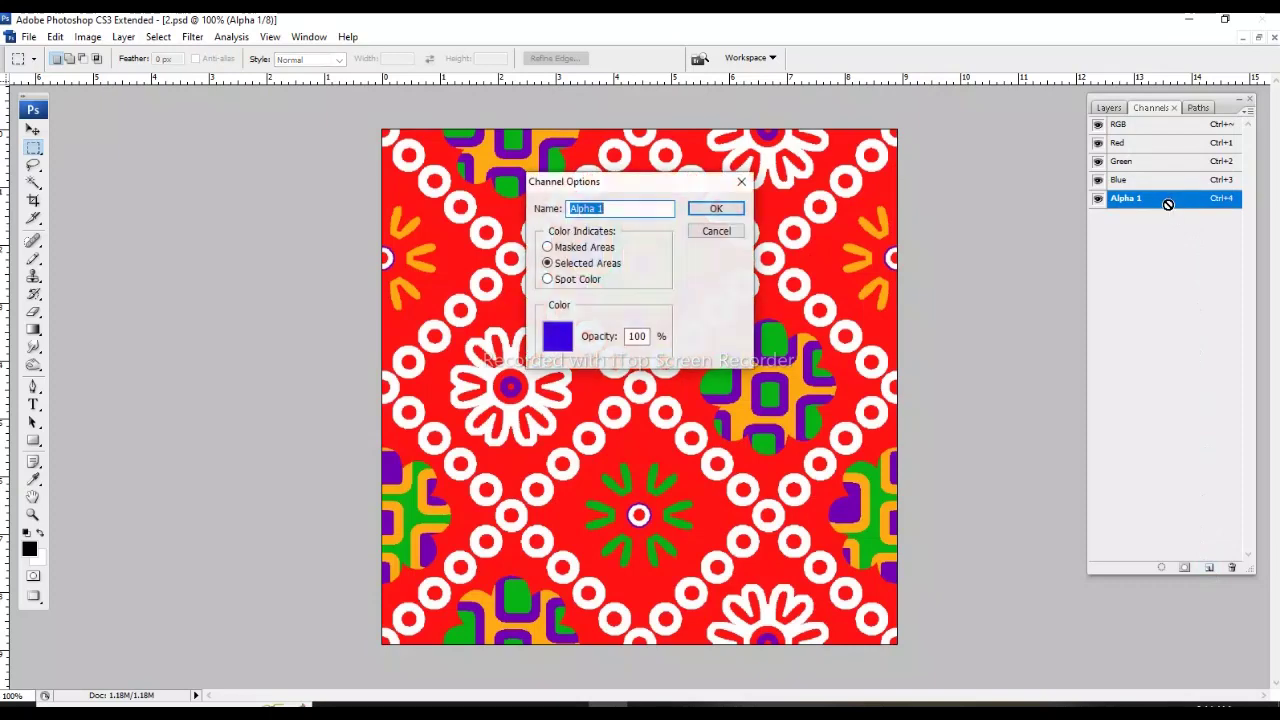
pyautogui.click(585, 282)
pyautogui.moveTo(646, 185)
pyautogui.mouseDown()
pyautogui.moveTo(816, 438)
pyautogui.moveTo(701, 255)
pyautogui.mouseUp()
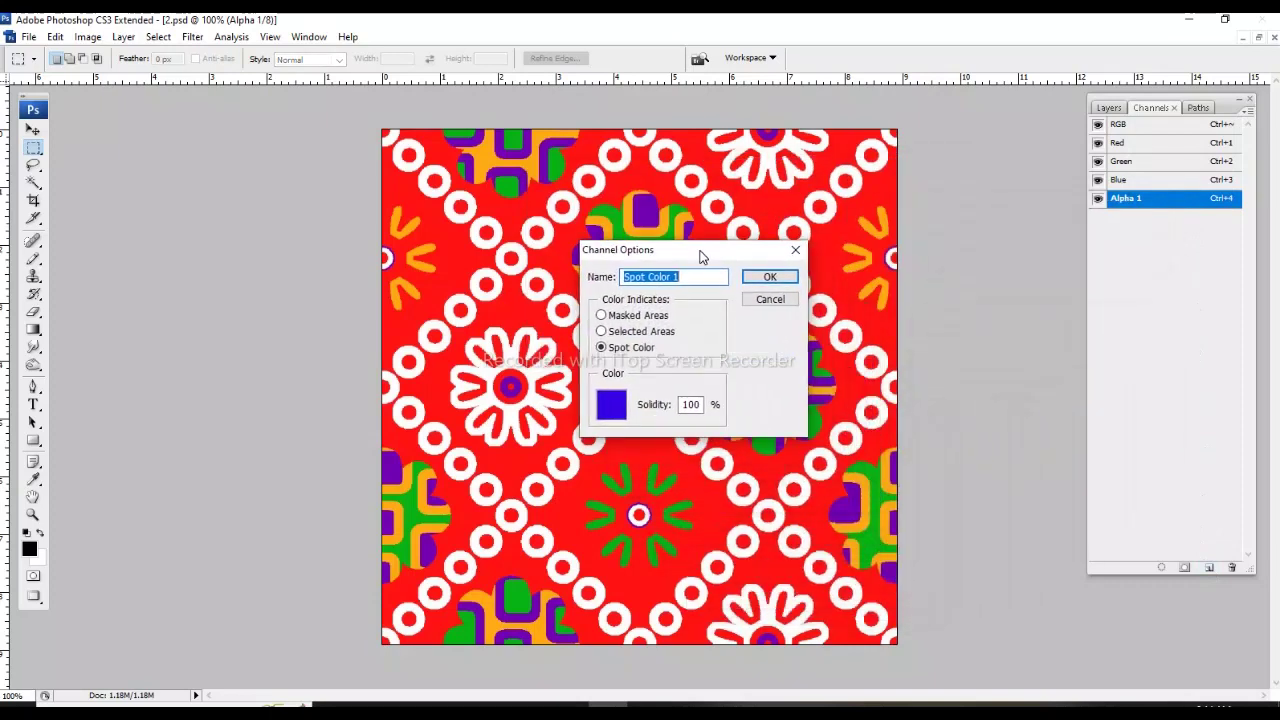
pyautogui.click(612, 404)
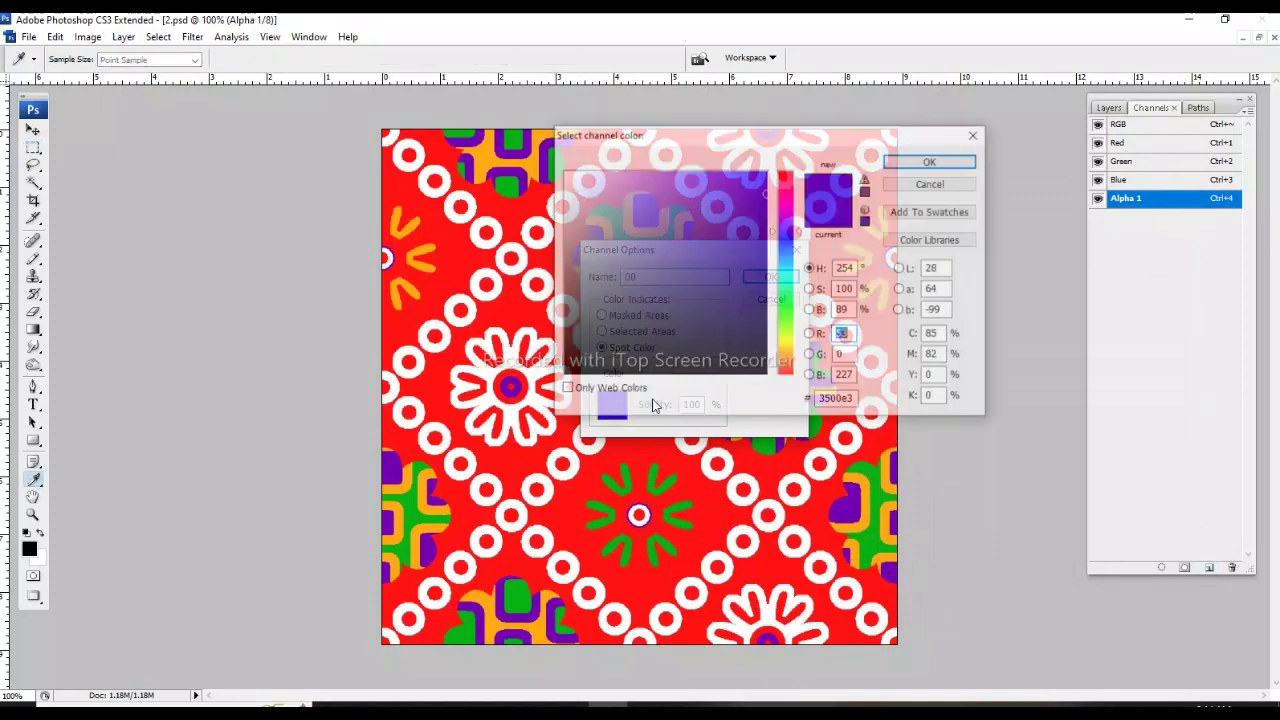
pyautogui.click(910, 164)
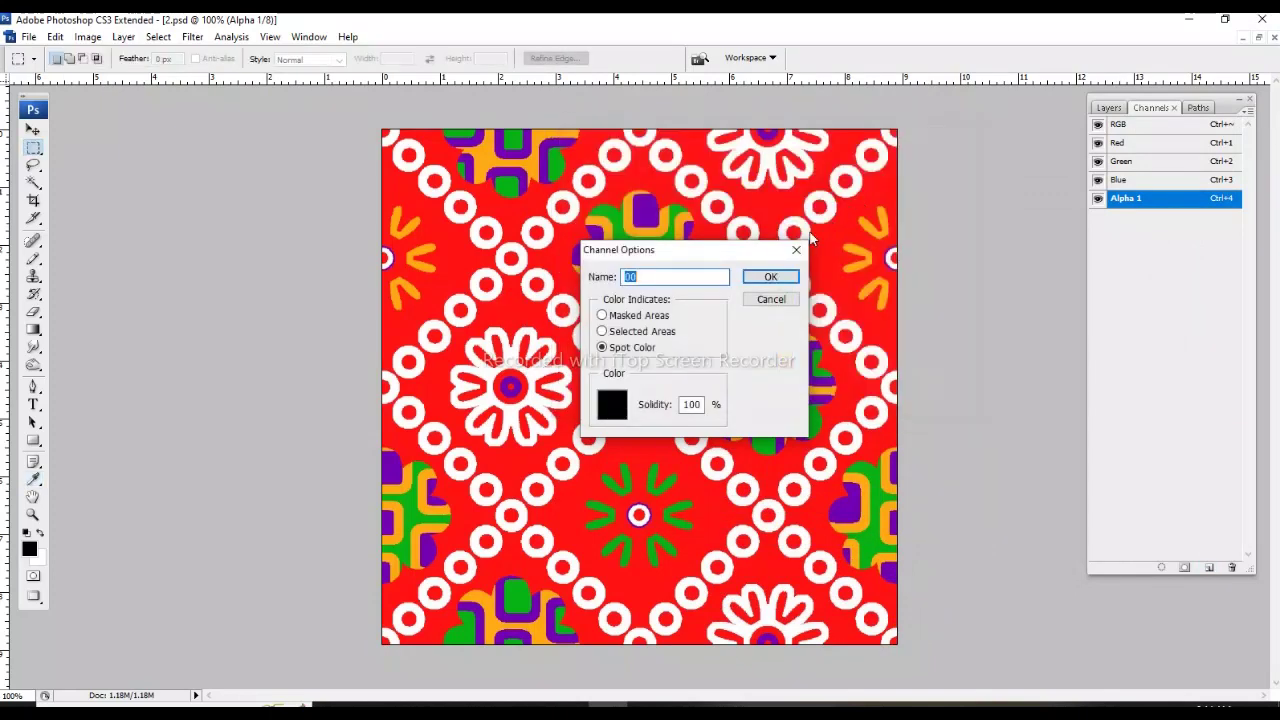
pyautogui.click(766, 274)
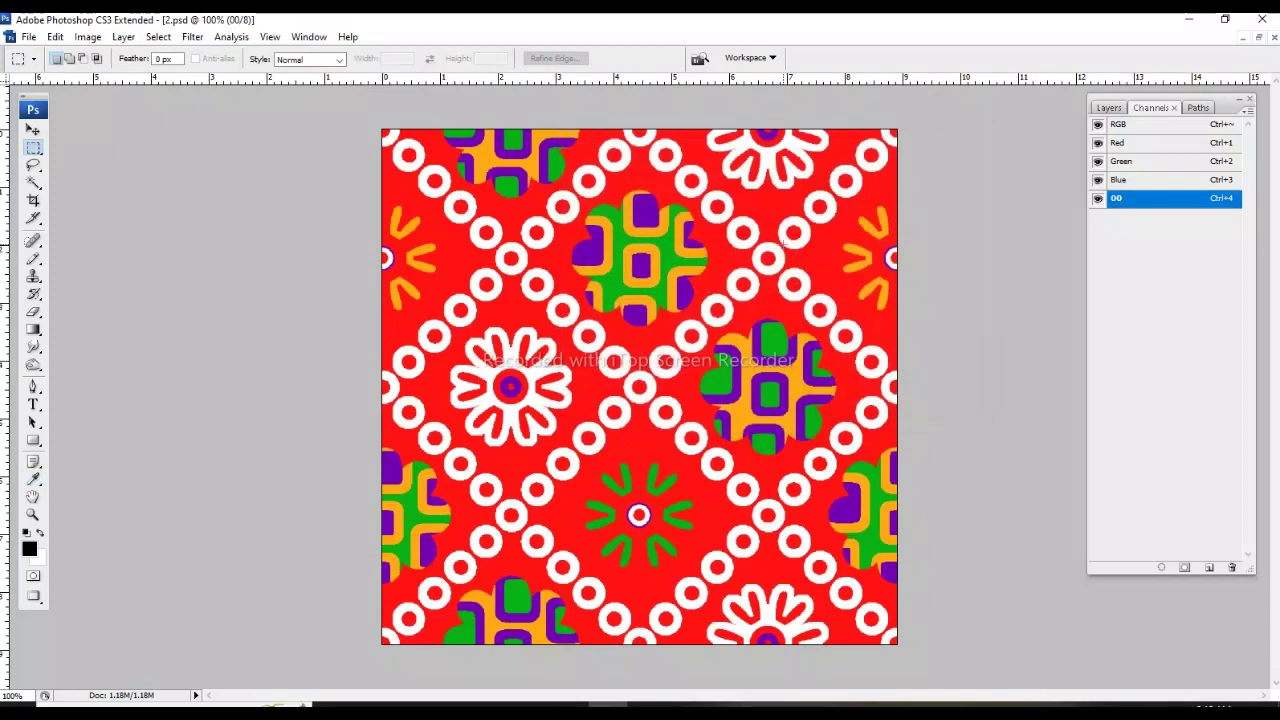
# Zoom in on the white flower and cross vertical and horizontal guides at its purple centre.
pyautogui.press('p')
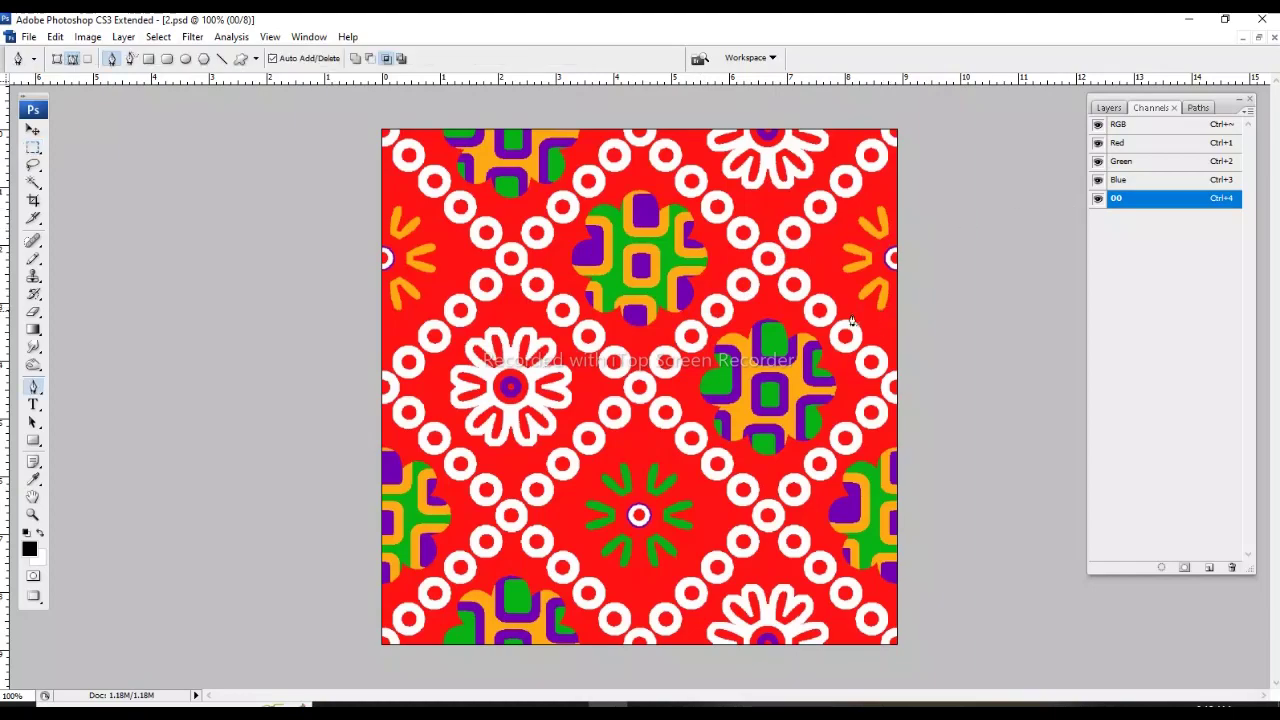
pyautogui.moveTo(487, 384); pyautogui.dragTo(487, 464)
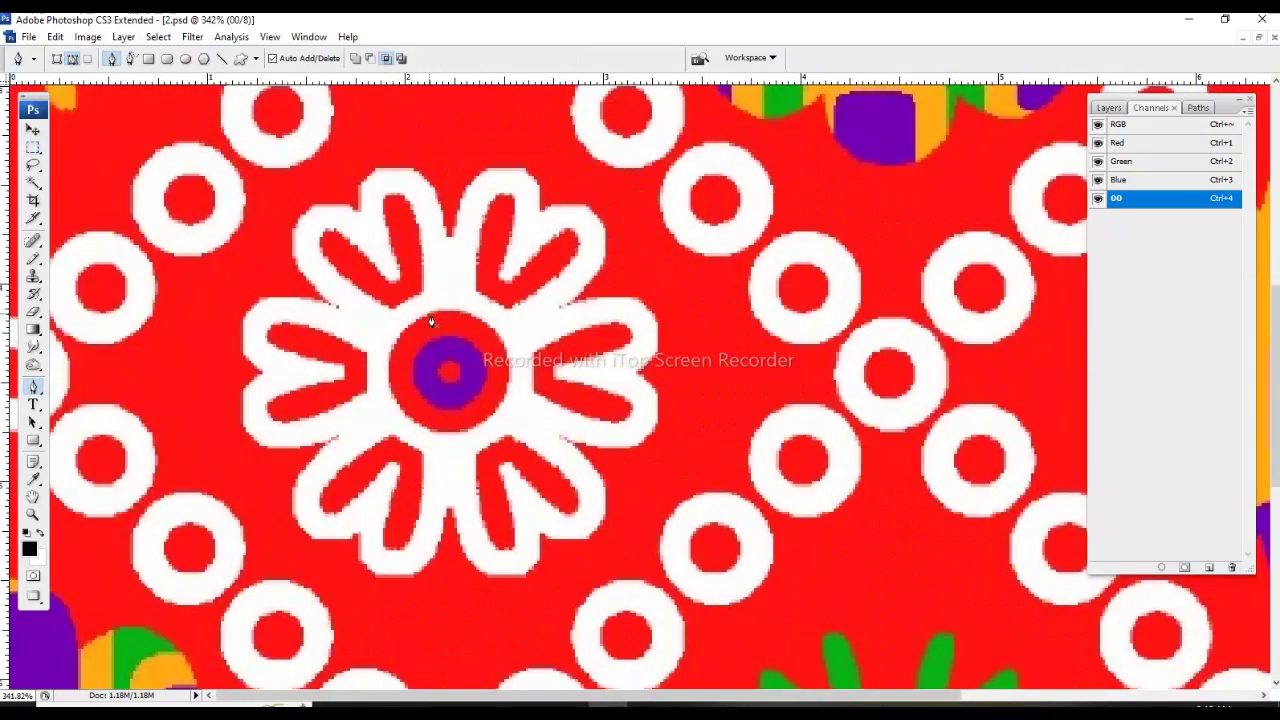
pyautogui.hotkey('ctrl', '+')
pyautogui.scroll(-3, 623, 429)
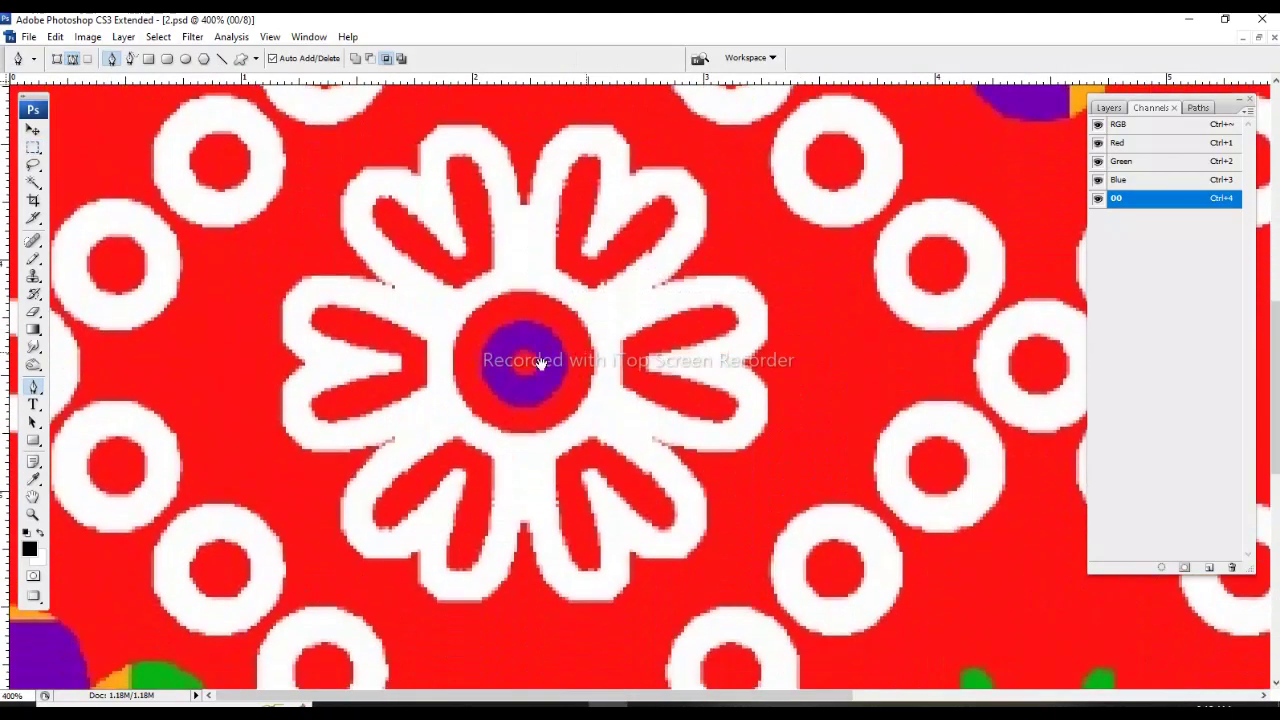
pyautogui.moveTo(10, 478); pyautogui.dragTo(523, 222)
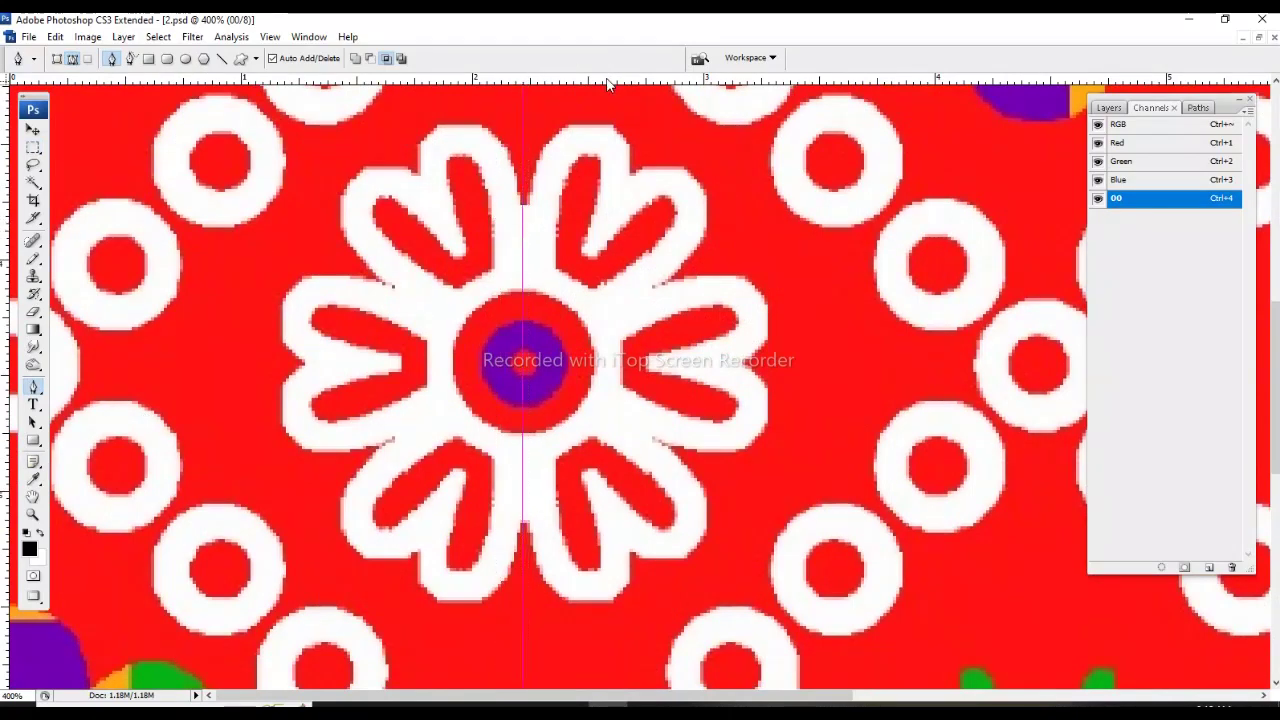
pyautogui.moveTo(607, 85); pyautogui.dragTo(637, 363)
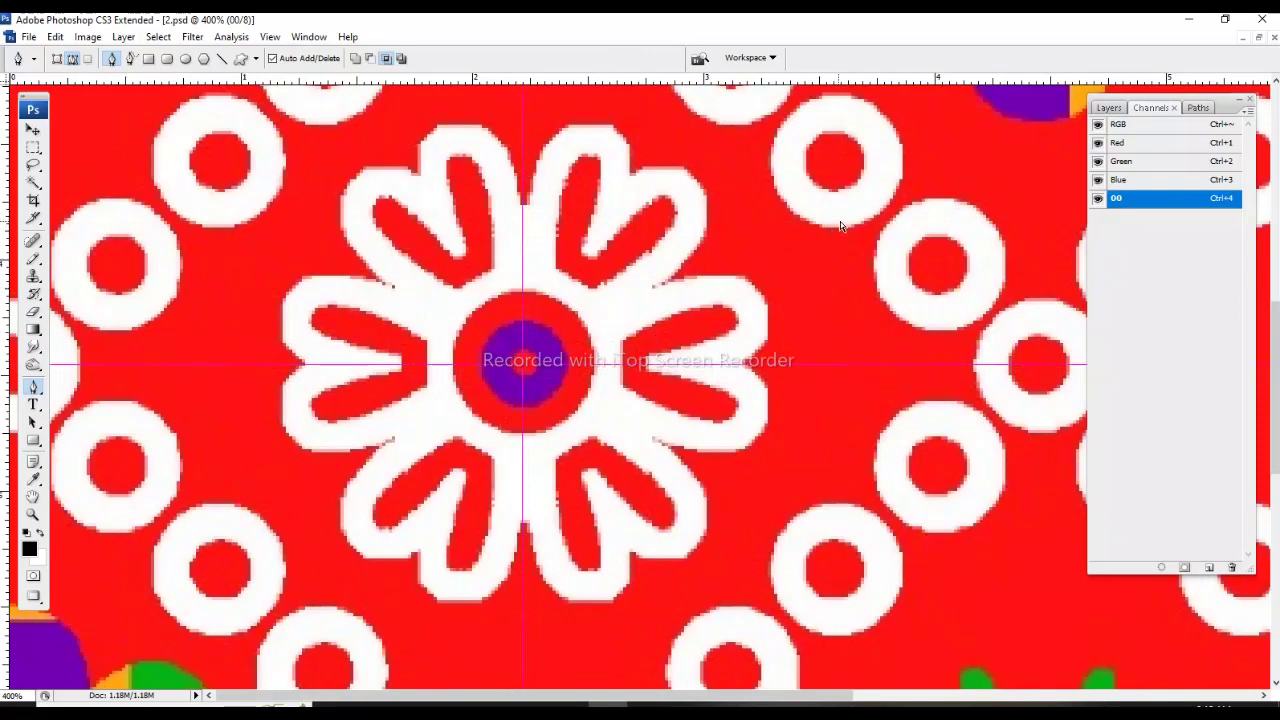
pyautogui.hotkey('ctrl', 'k')
# In the Guides, Grid & Slices preferences, change the guide colour from magenta to a strong blue.
pyautogui.click(950, 219)
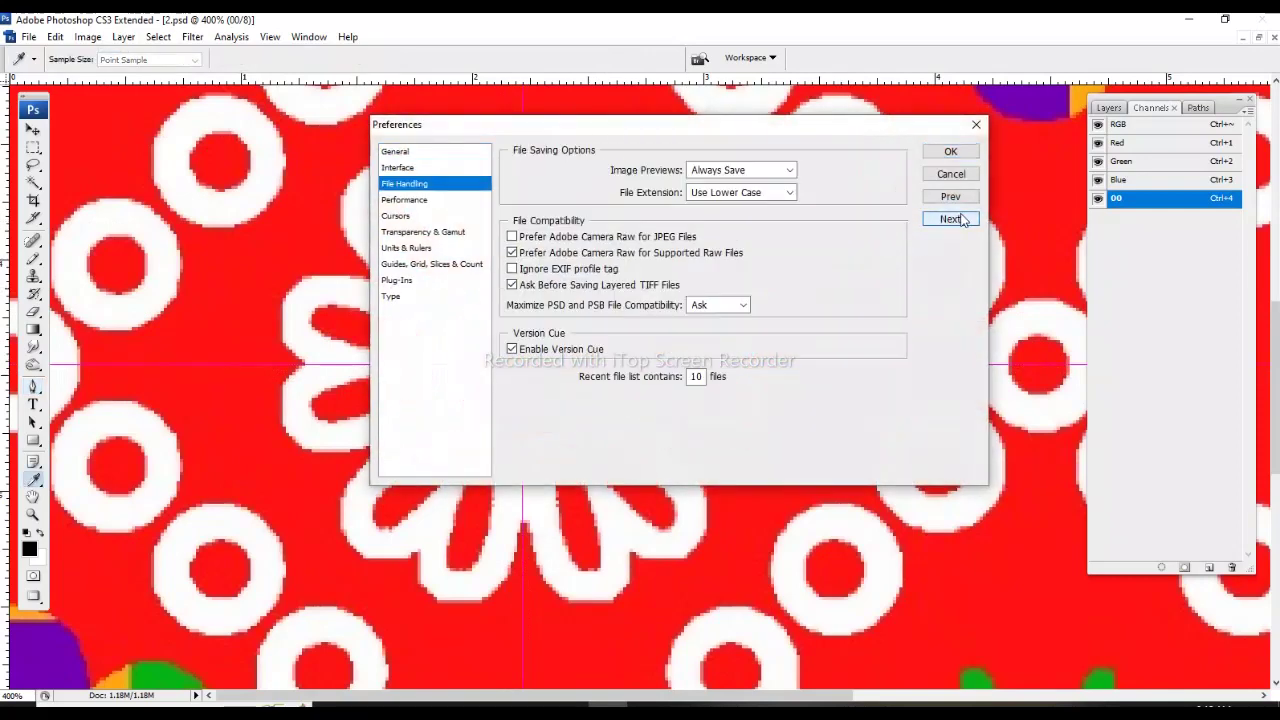
pyautogui.click(955, 219)
pyautogui.click(952, 220)
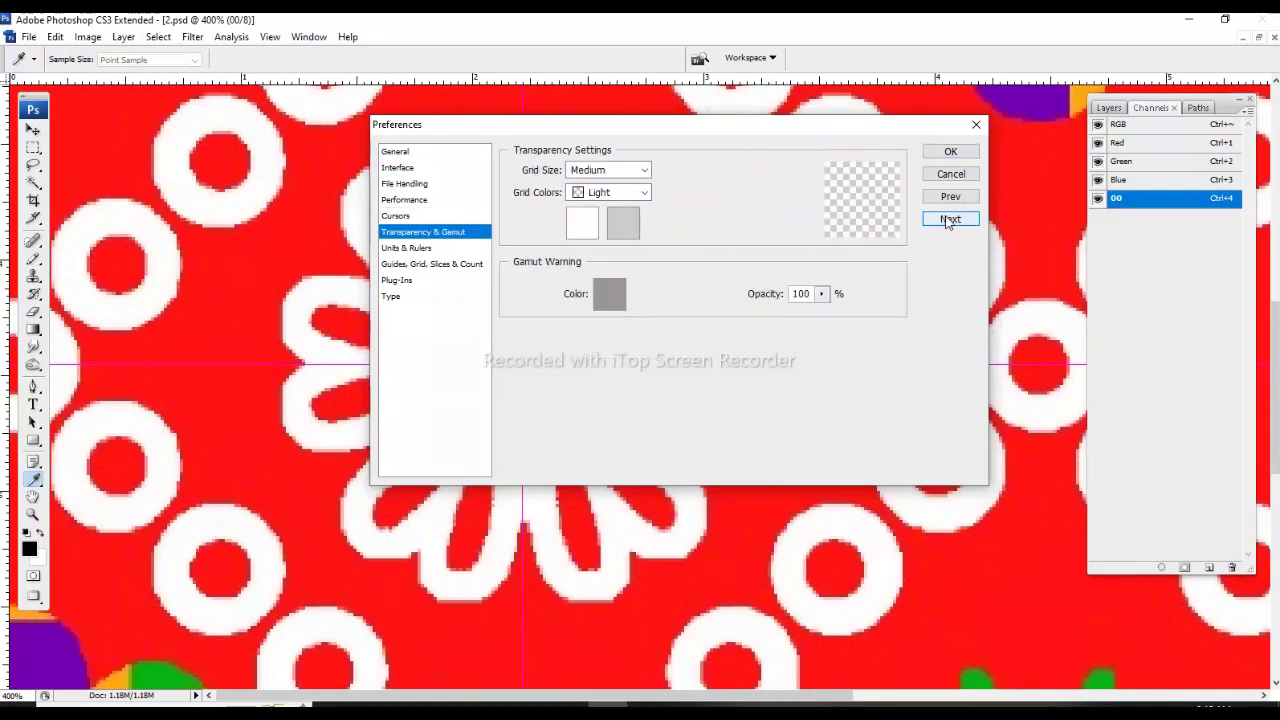
pyautogui.click(950, 219)
pyautogui.click(883, 183)
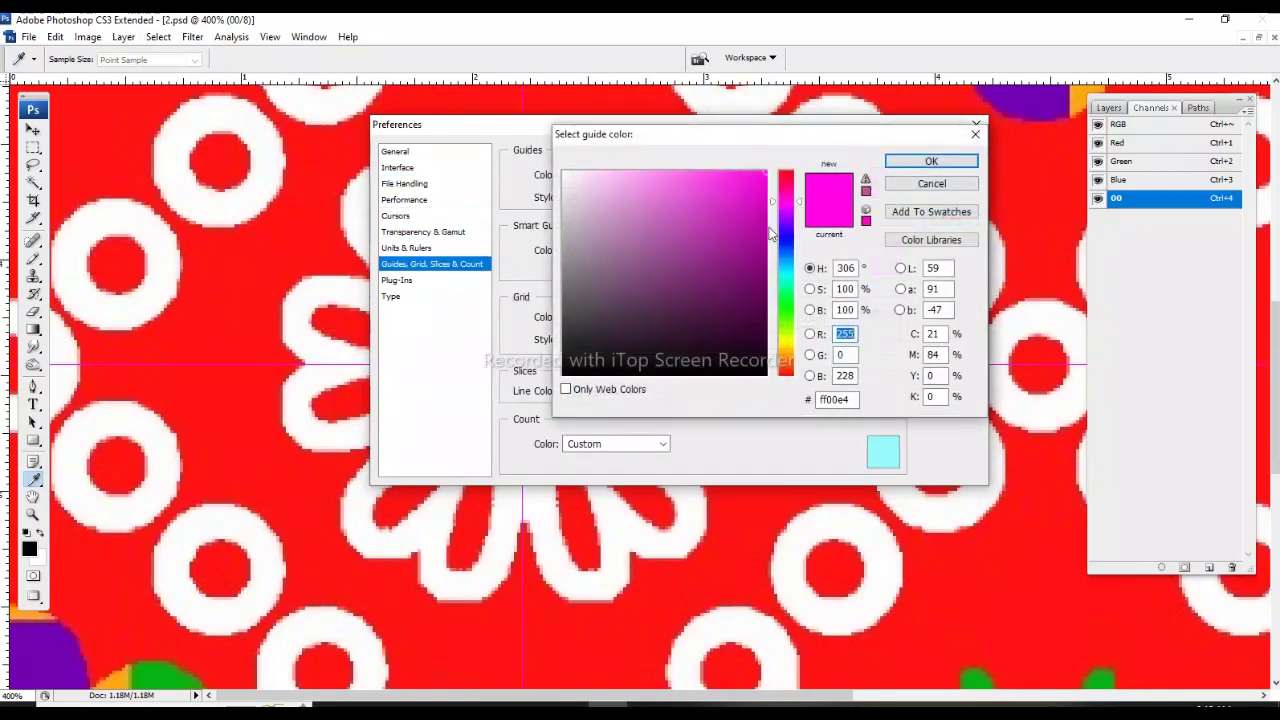
pyautogui.moveTo(769, 229); pyautogui.dragTo(794, 423)
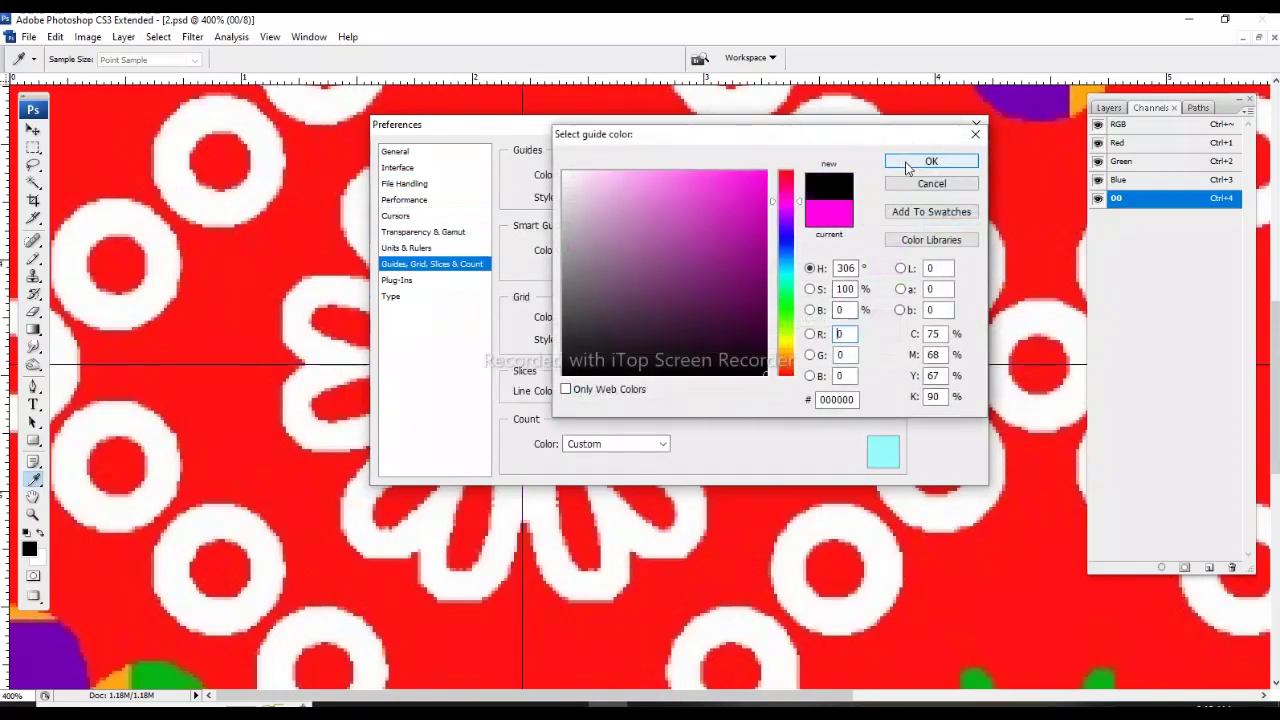
pyautogui.click(782, 242)
pyautogui.moveTo(751, 223)
pyautogui.mouseDown()
pyautogui.moveTo(763, 174)
pyautogui.moveTo(766, 223)
pyautogui.moveTo(791, 259)
pyautogui.moveTo(766, 208)
pyautogui.mouseUp()
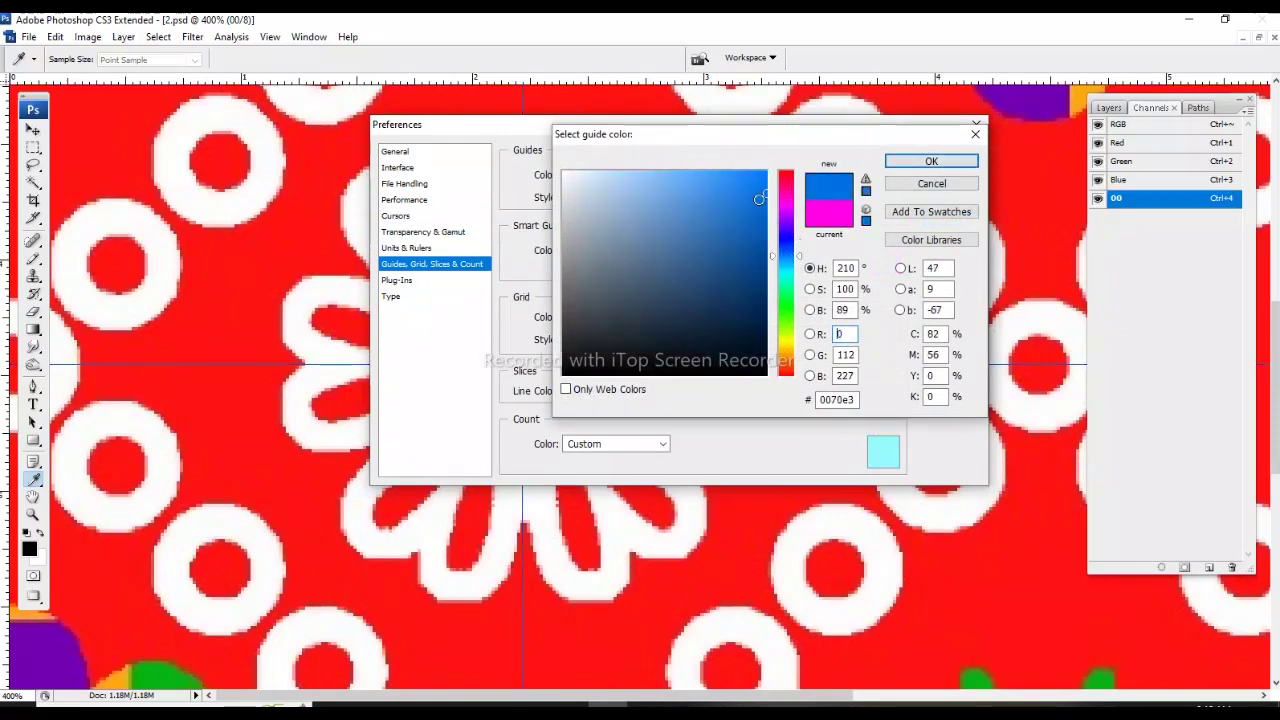
pyautogui.click(912, 157)
pyautogui.click(946, 152)
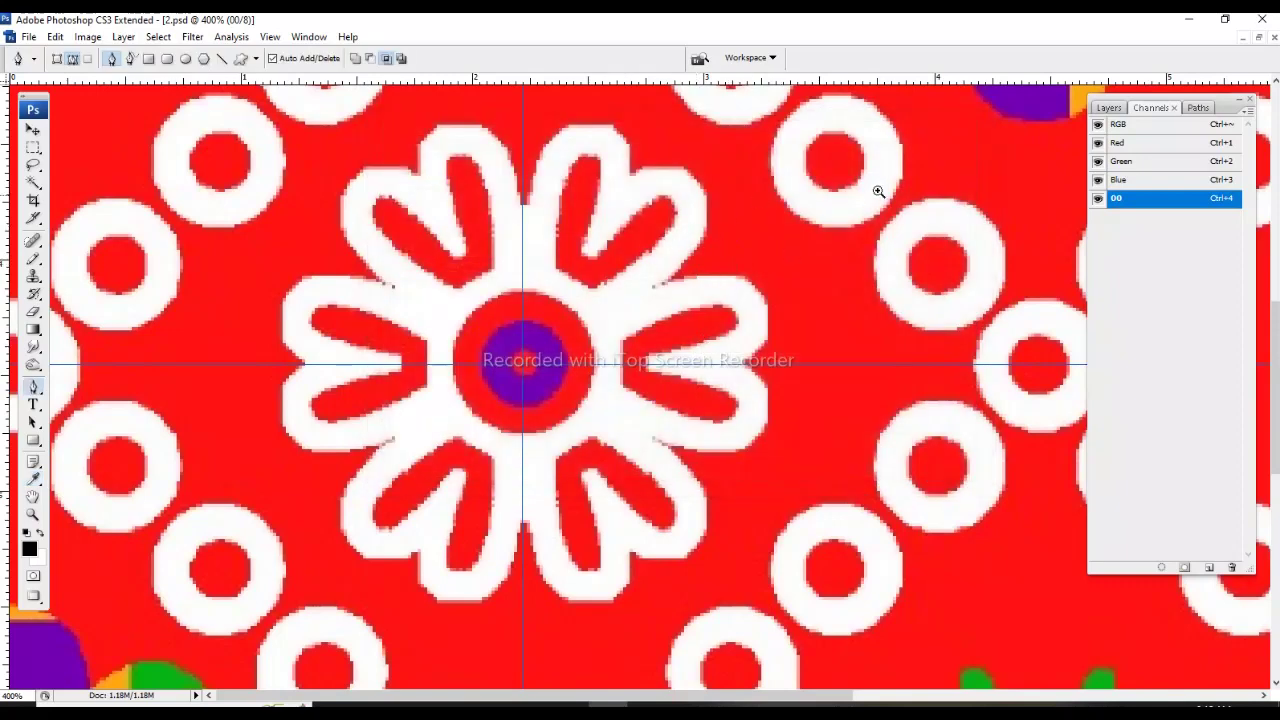
# Zoom closer on the central flower and nudge the vertical guide onto its centre.
pyautogui.moveTo(878, 191); pyautogui.dragTo(495, 491)
pyautogui.moveTo(686, 194); pyautogui.dragTo(669, 337)
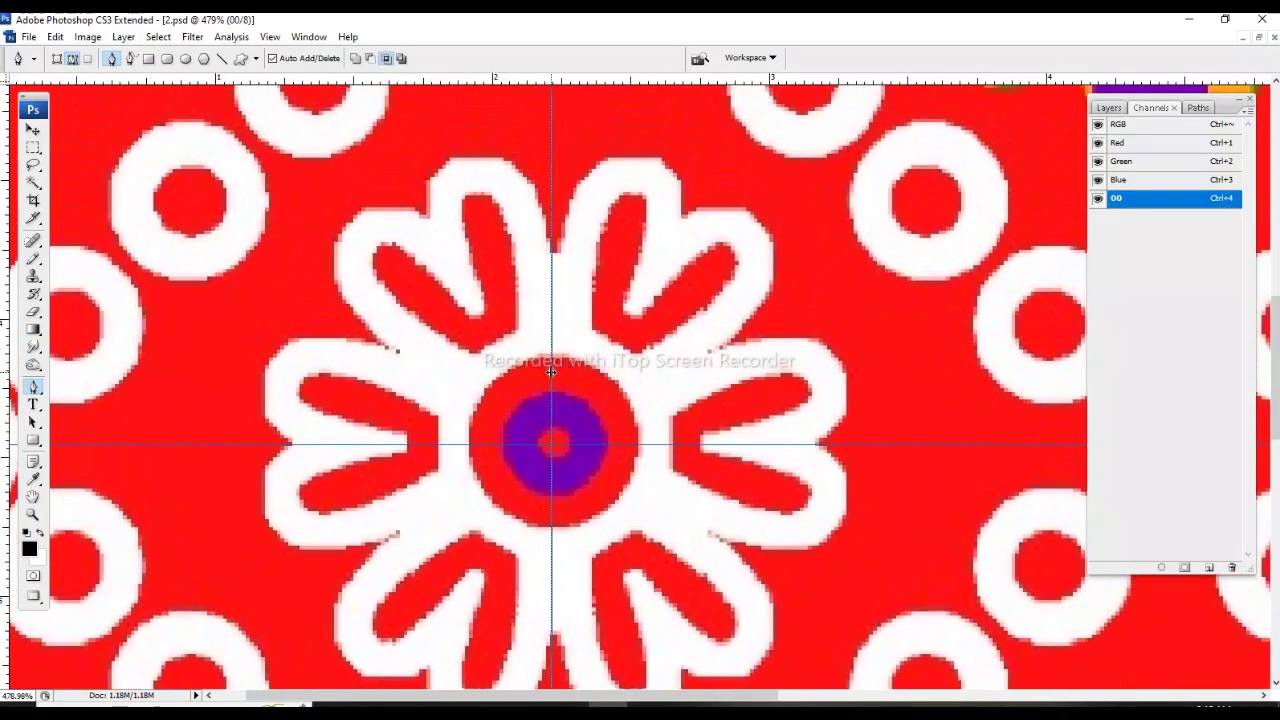
pyautogui.moveTo(552, 365); pyautogui.dragTo(557, 376)
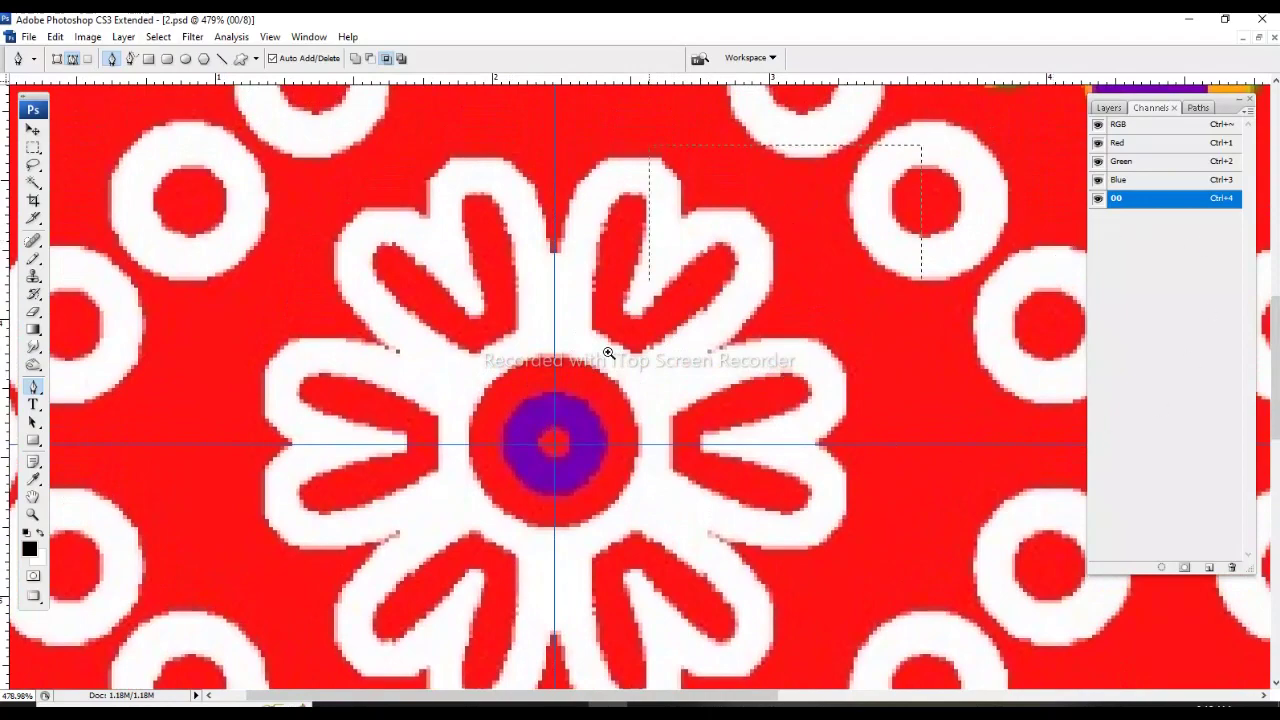
pyautogui.moveTo(608, 353)
pyautogui.mouseDown()
pyautogui.moveTo(534, 465)
pyautogui.moveTo(681, 279)
pyautogui.mouseUp()
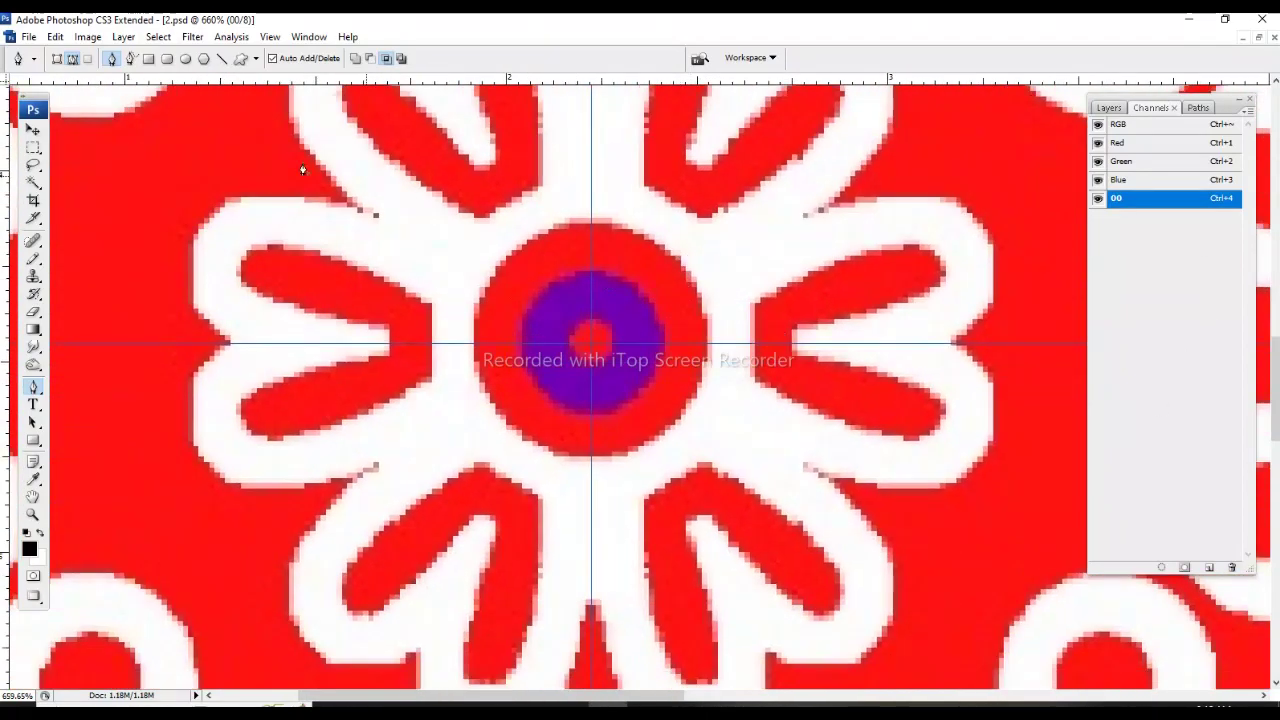
# Draw a small elliptical selection around the red dot at the flower's centre.
pyautogui.click(33, 147)
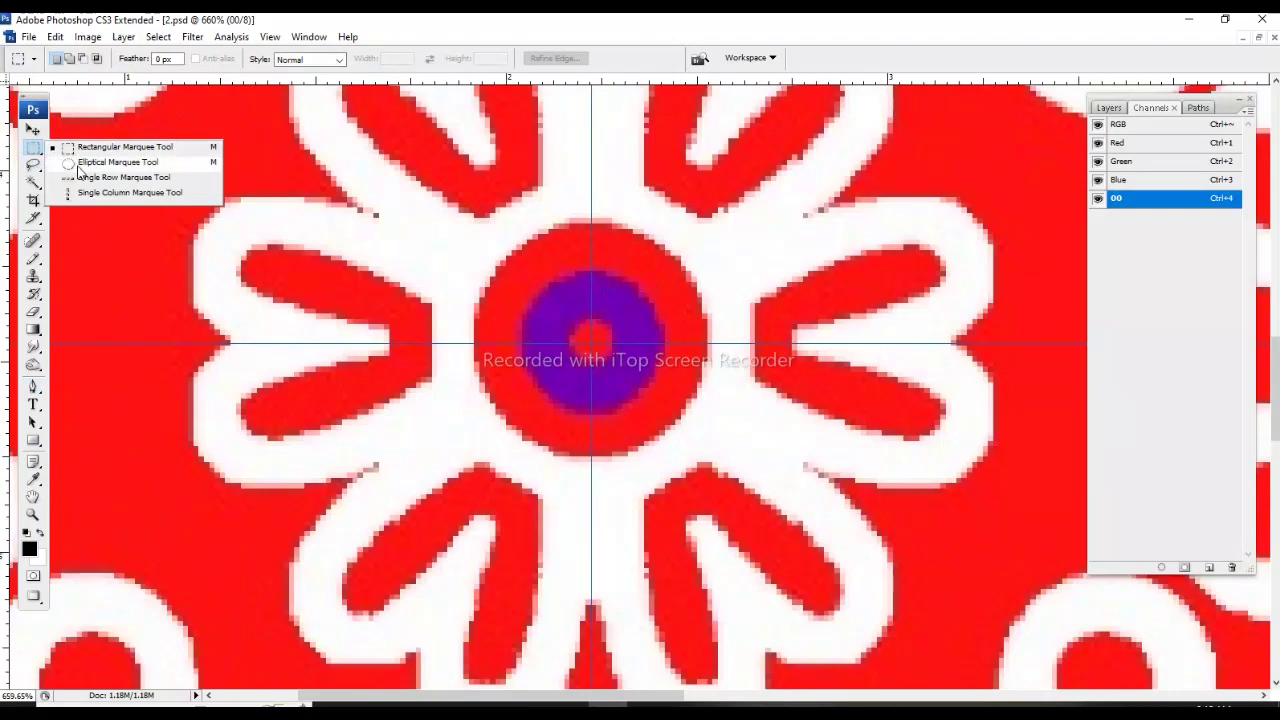
pyautogui.click(80, 163)
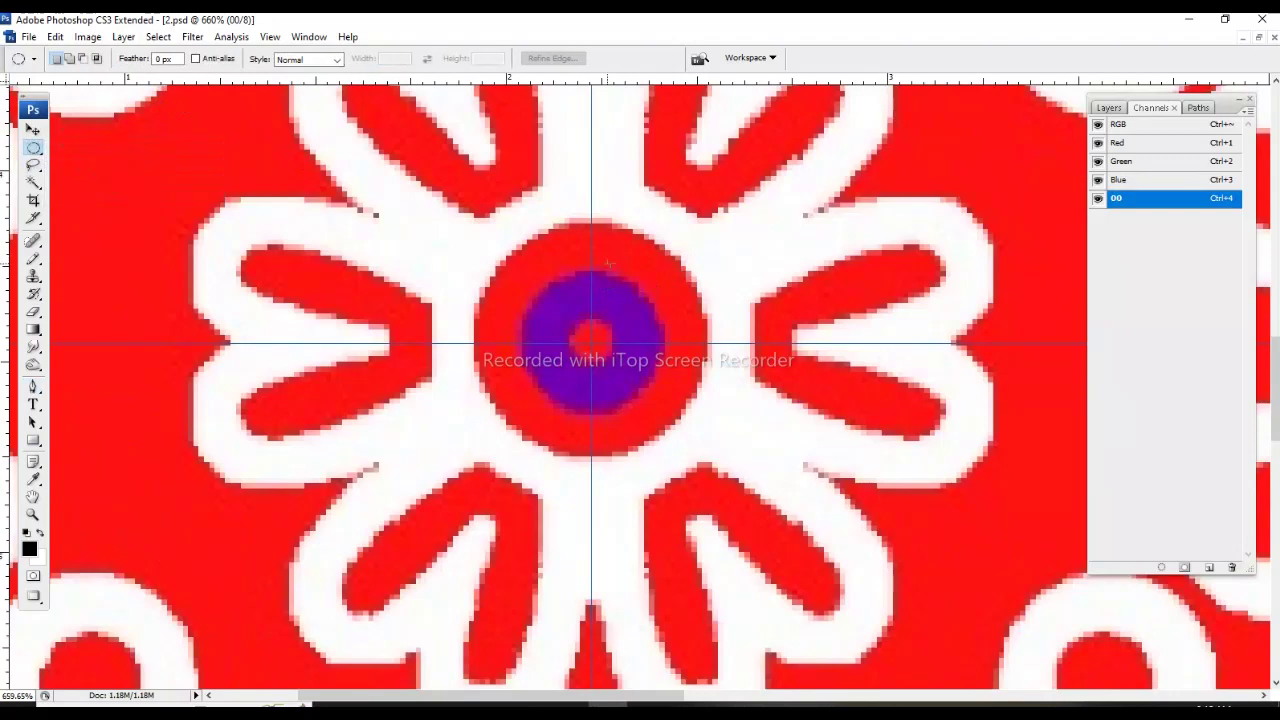
pyautogui.click(596, 341)
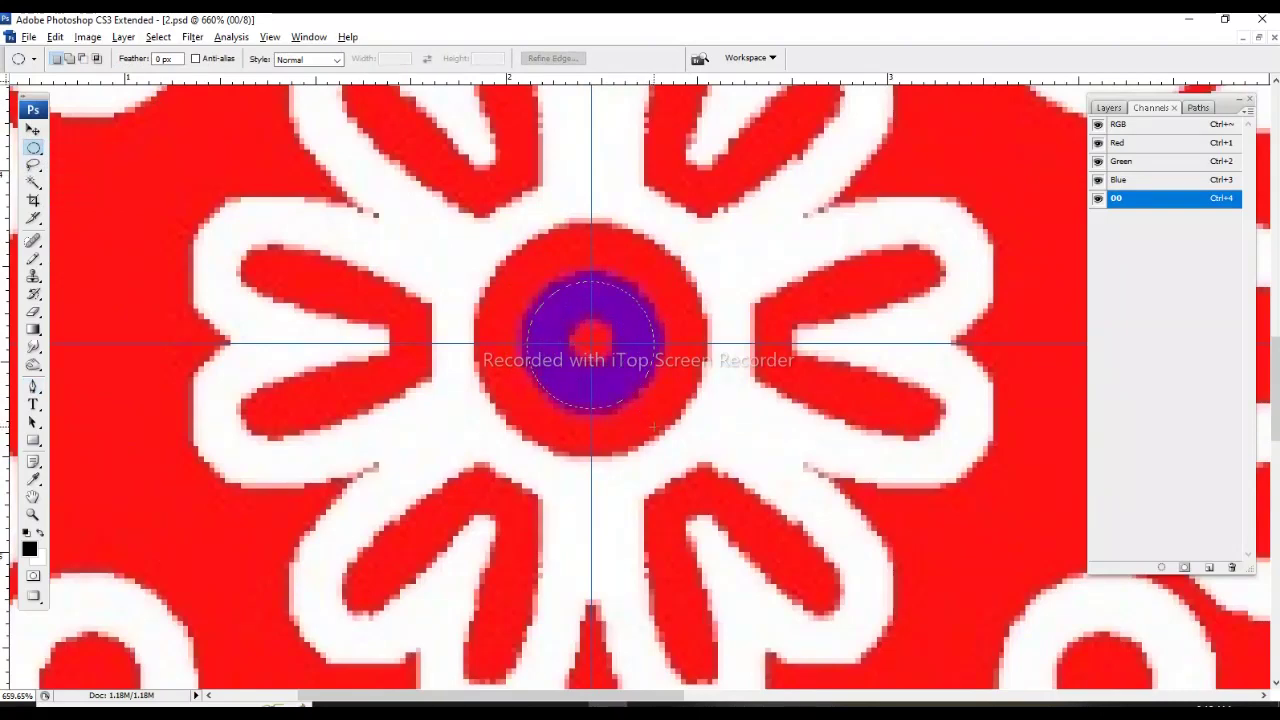
pyautogui.moveTo(647, 418); pyautogui.dragTo(658, 413)
pyautogui.click(620, 371)
pyautogui.moveTo(594, 338); pyautogui.dragTo(594, 324)
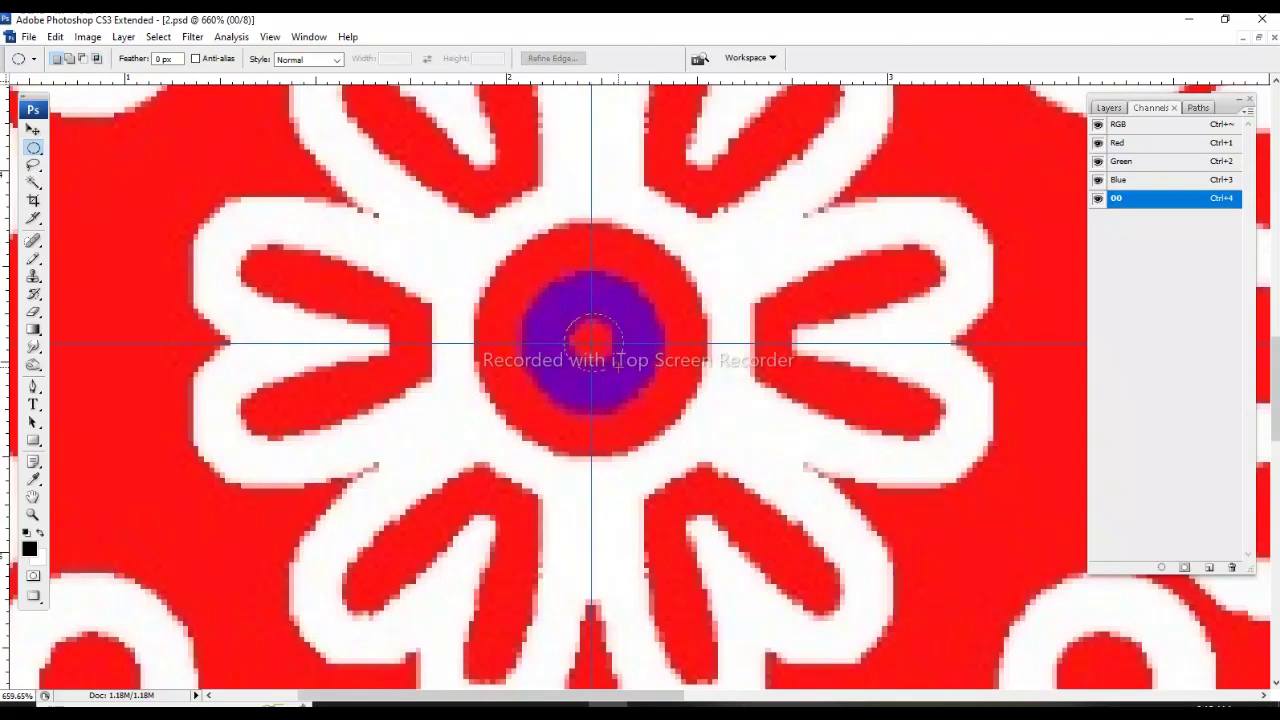
pyautogui.moveTo(620, 369); pyautogui.dragTo(620, 368)
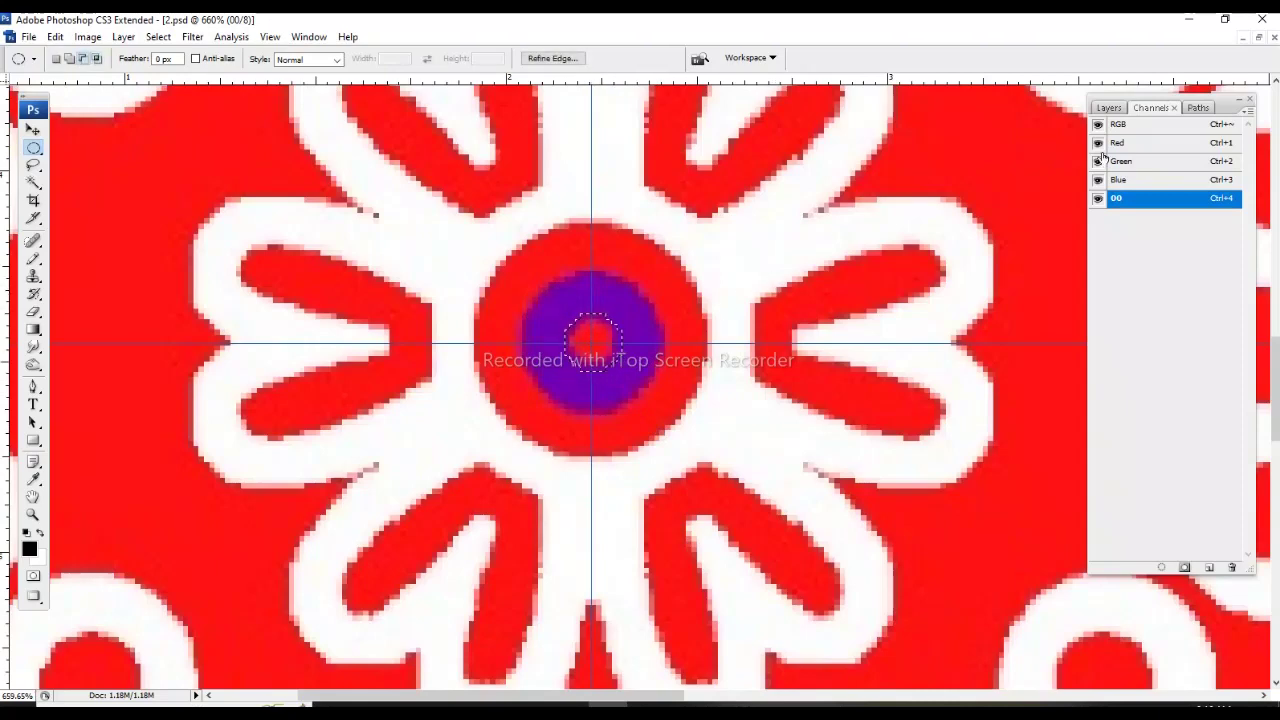
# Rename the 00 spot channel to 'red' and give it a light purple ink colour.
pyautogui.doubleClick(1166, 207)
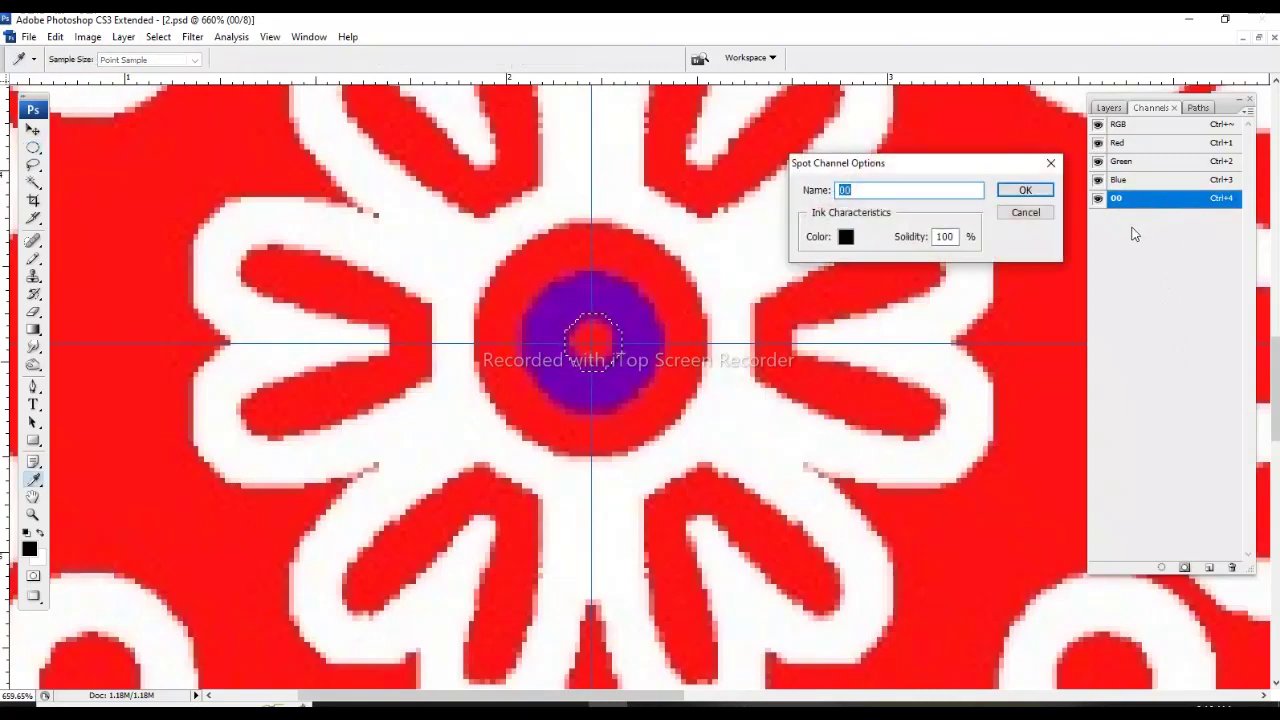
pyautogui.write('red')
pyautogui.click(847, 237)
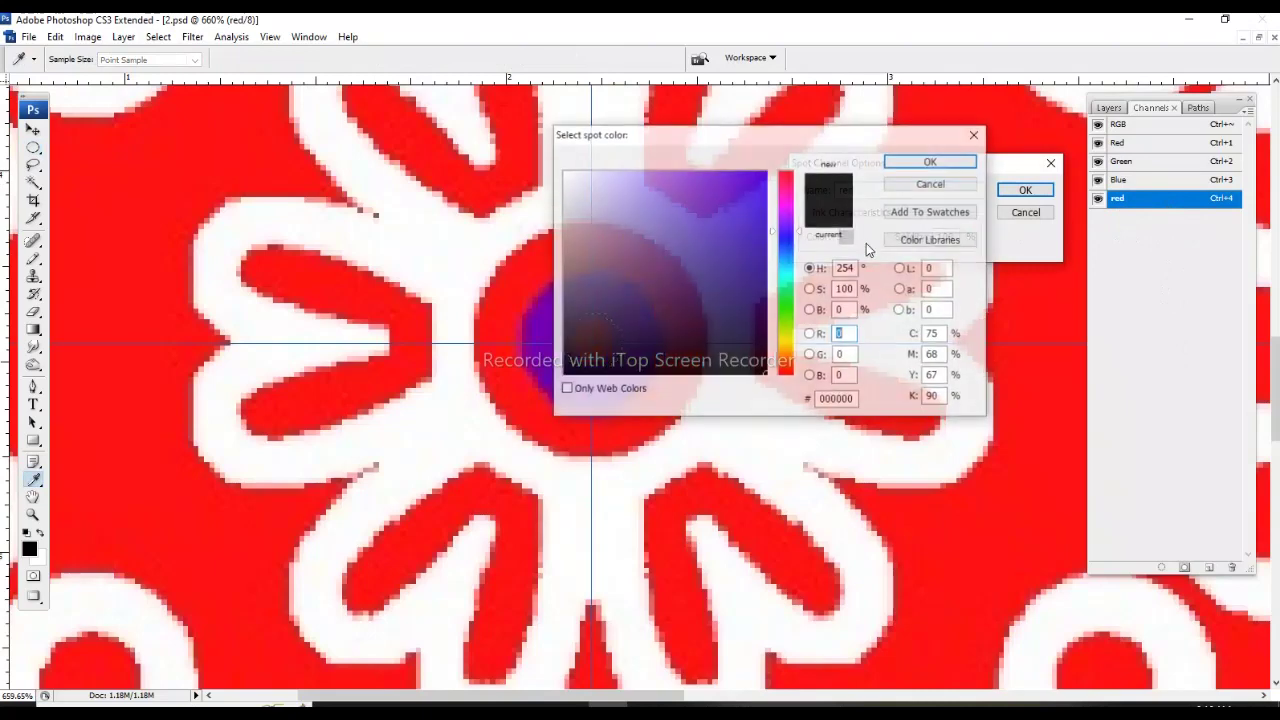
pyautogui.click(691, 225)
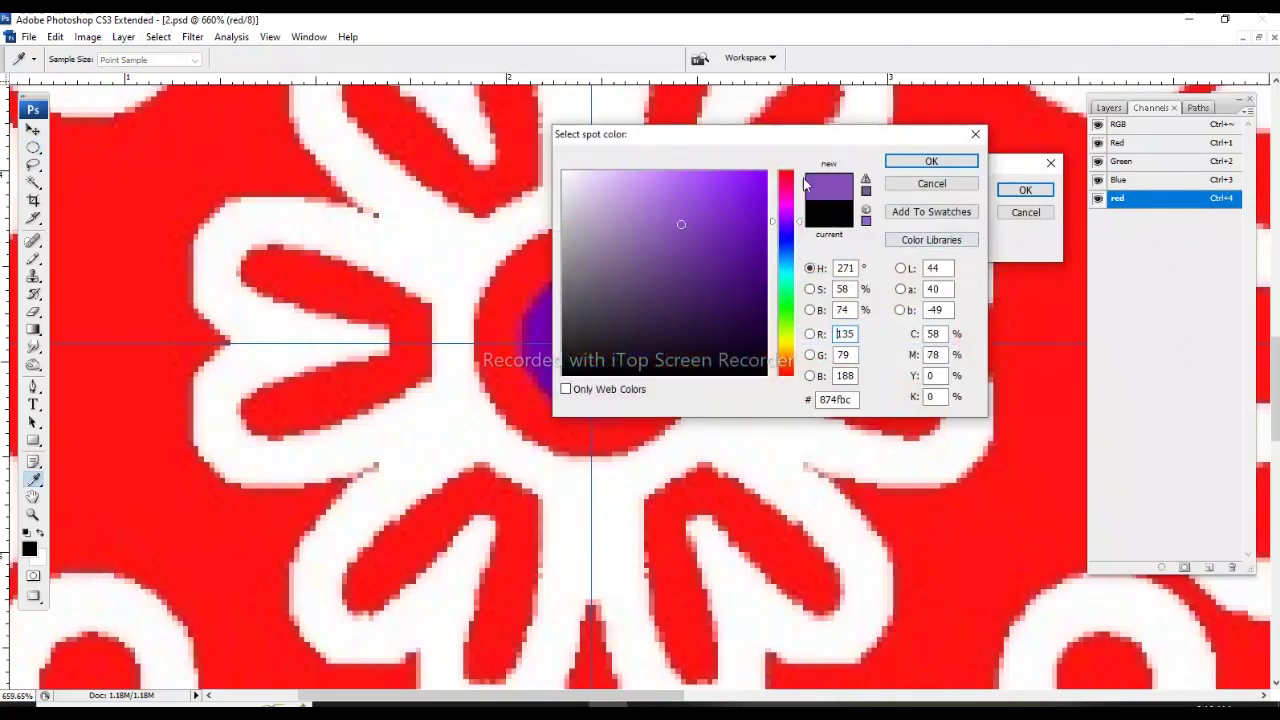
pyautogui.click(931, 161)
pyautogui.click(1022, 189)
# Create a new channel from the selection as a spot colour channel named 'Violed'.
pyautogui.click(1208, 567)
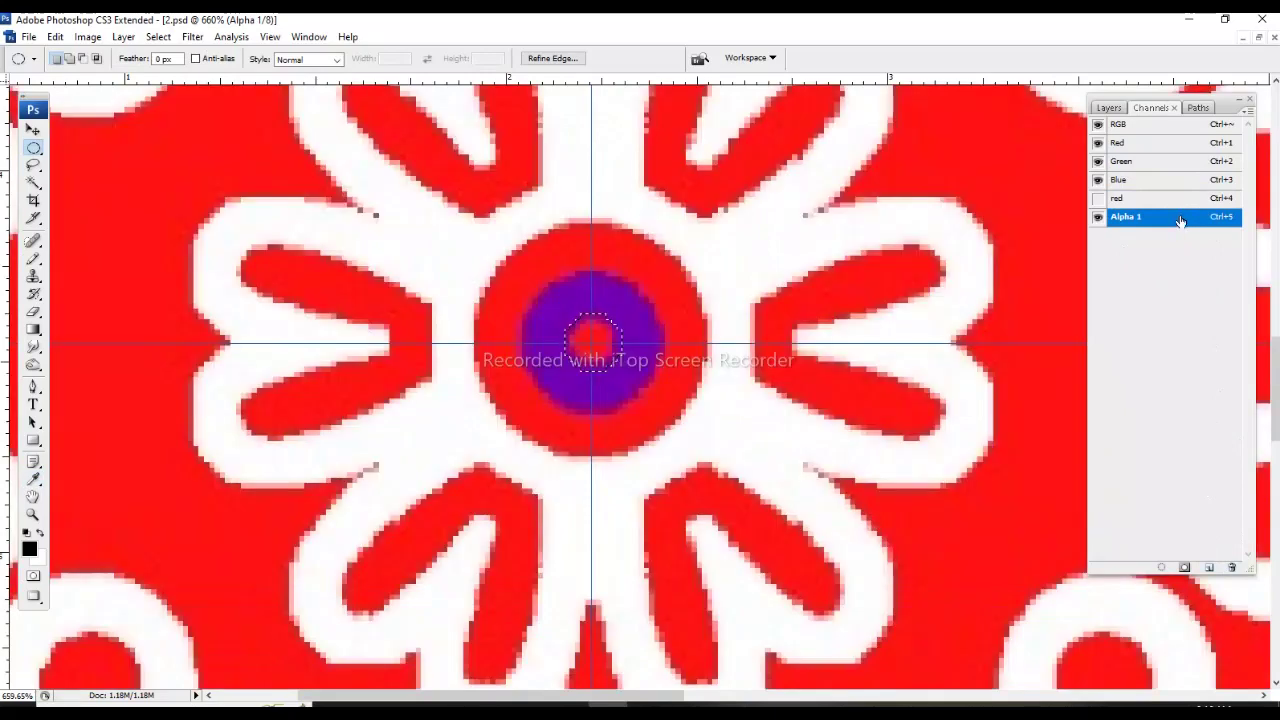
pyautogui.doubleClick(1175, 222)
pyautogui.write('Viol')
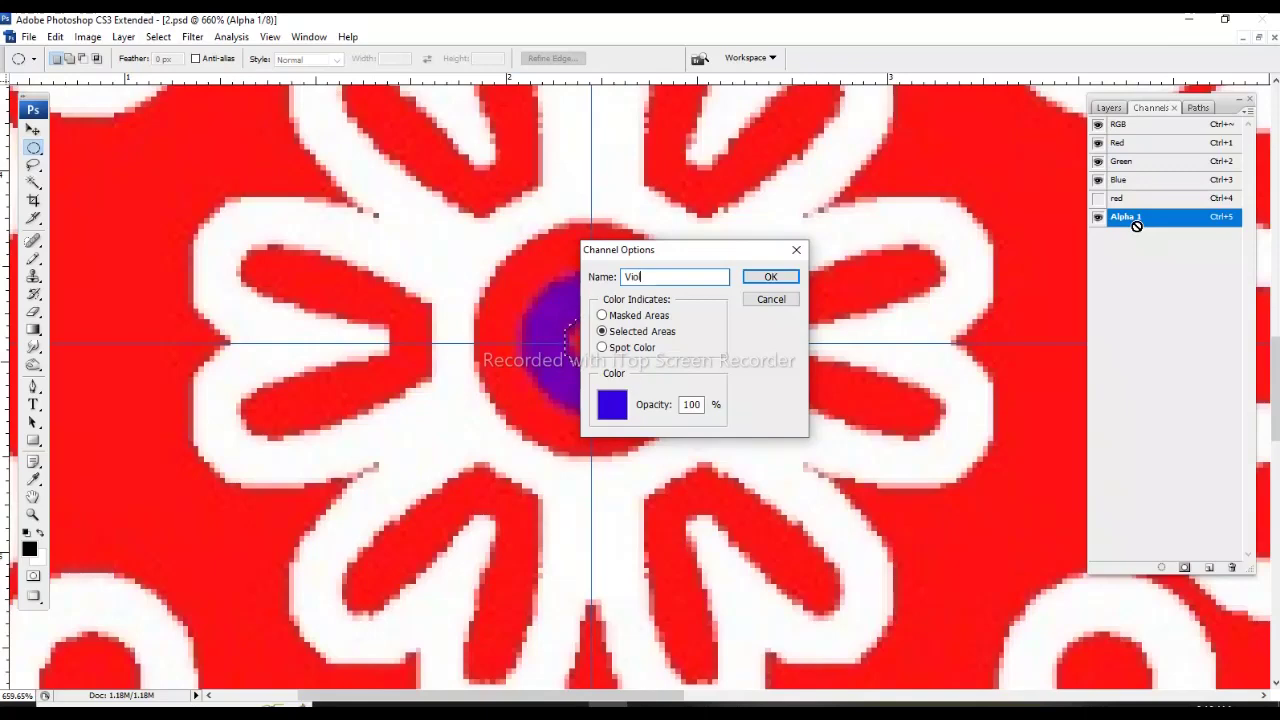
pyautogui.write('ed')
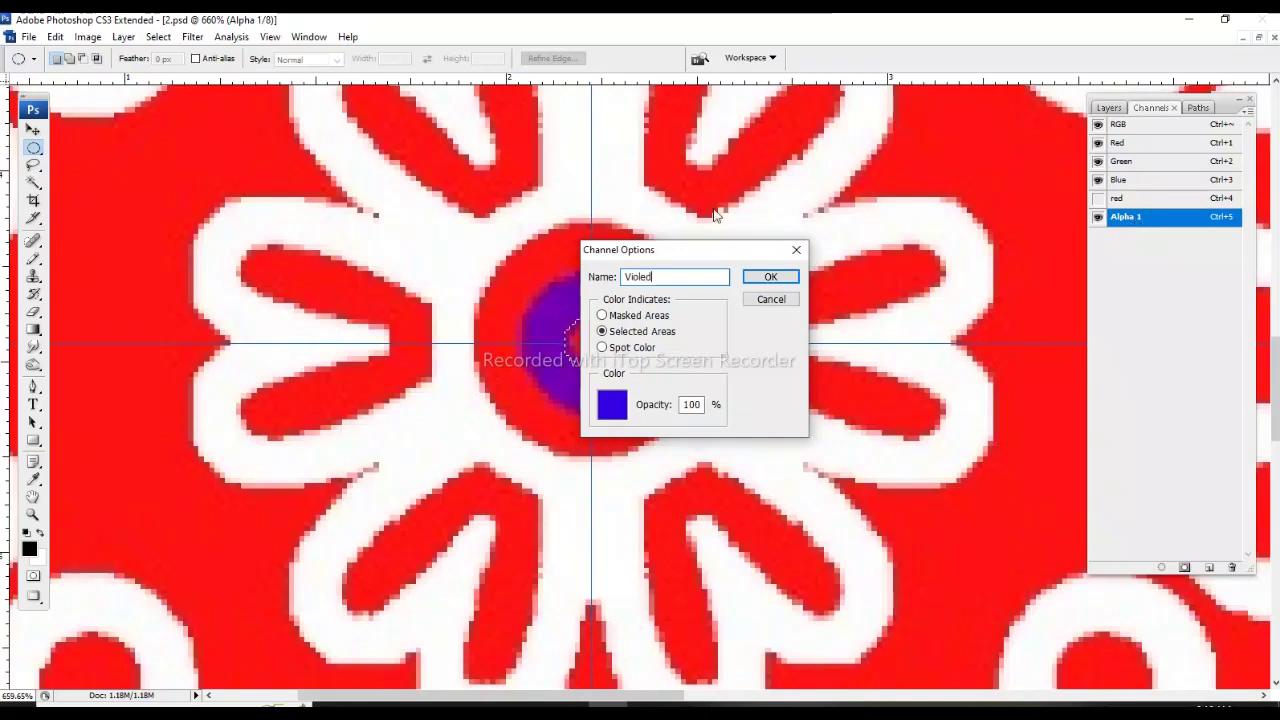
pyautogui.click(642, 348)
pyautogui.click(771, 277)
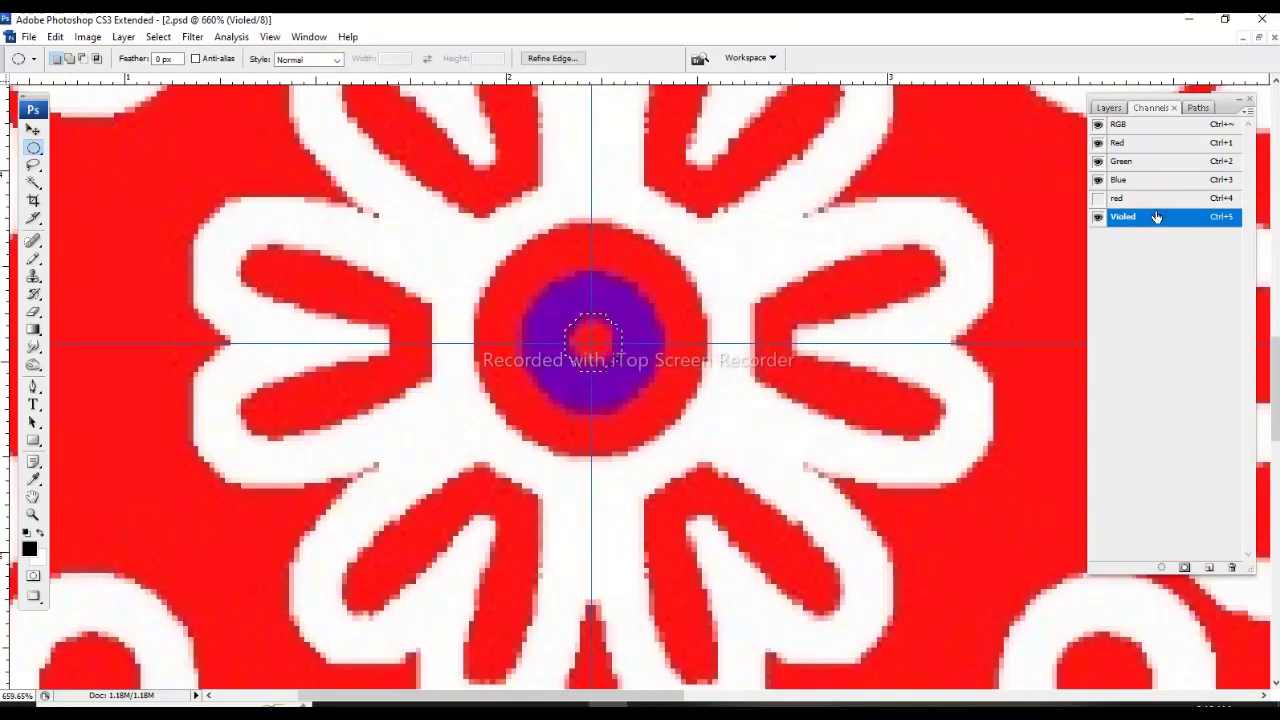
# Correct the spot channel name from 'Violed' to 'Violet'.
pyautogui.doubleClick(1154, 217)
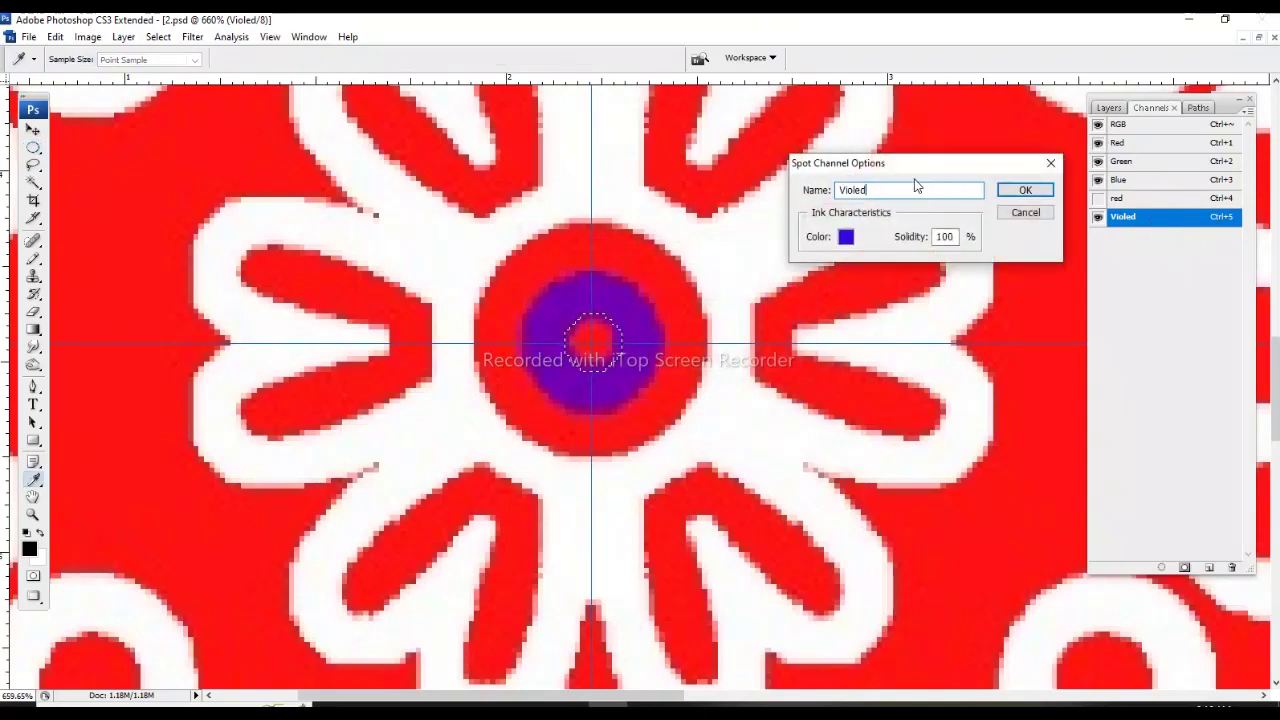
pyautogui.press('BackSpace')
pyautogui.write('t')
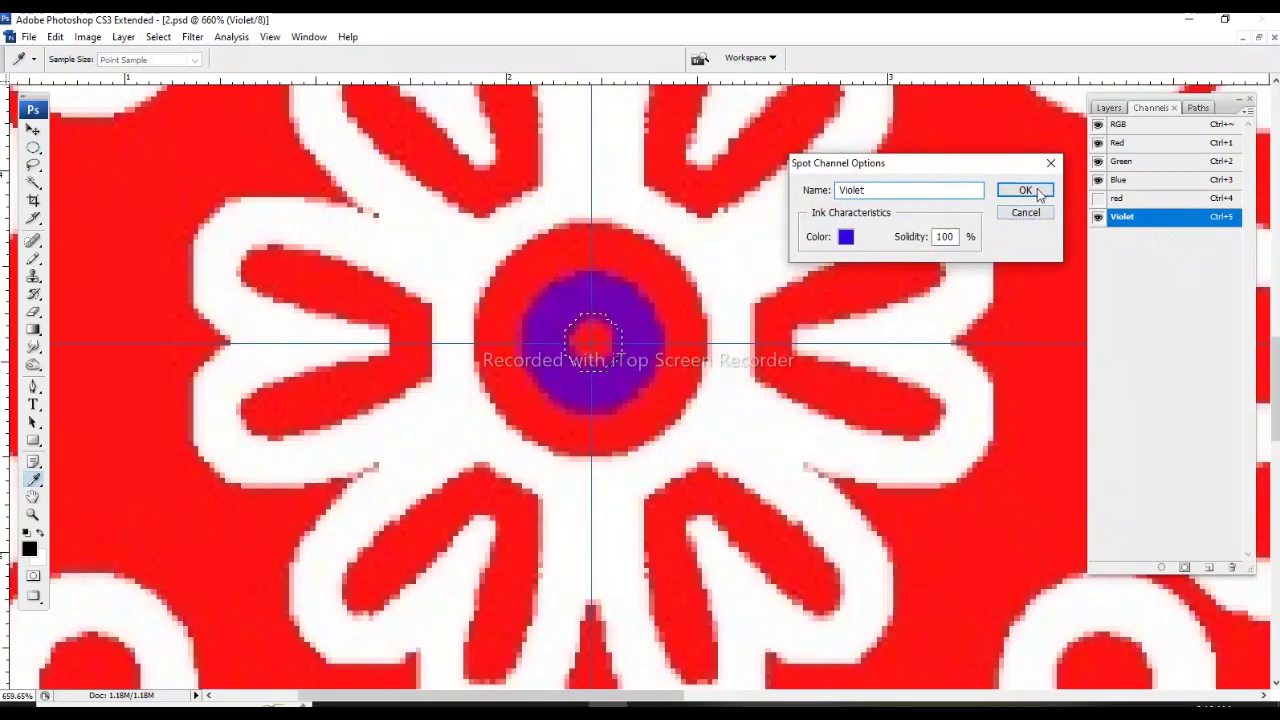
pyautogui.click(1028, 191)
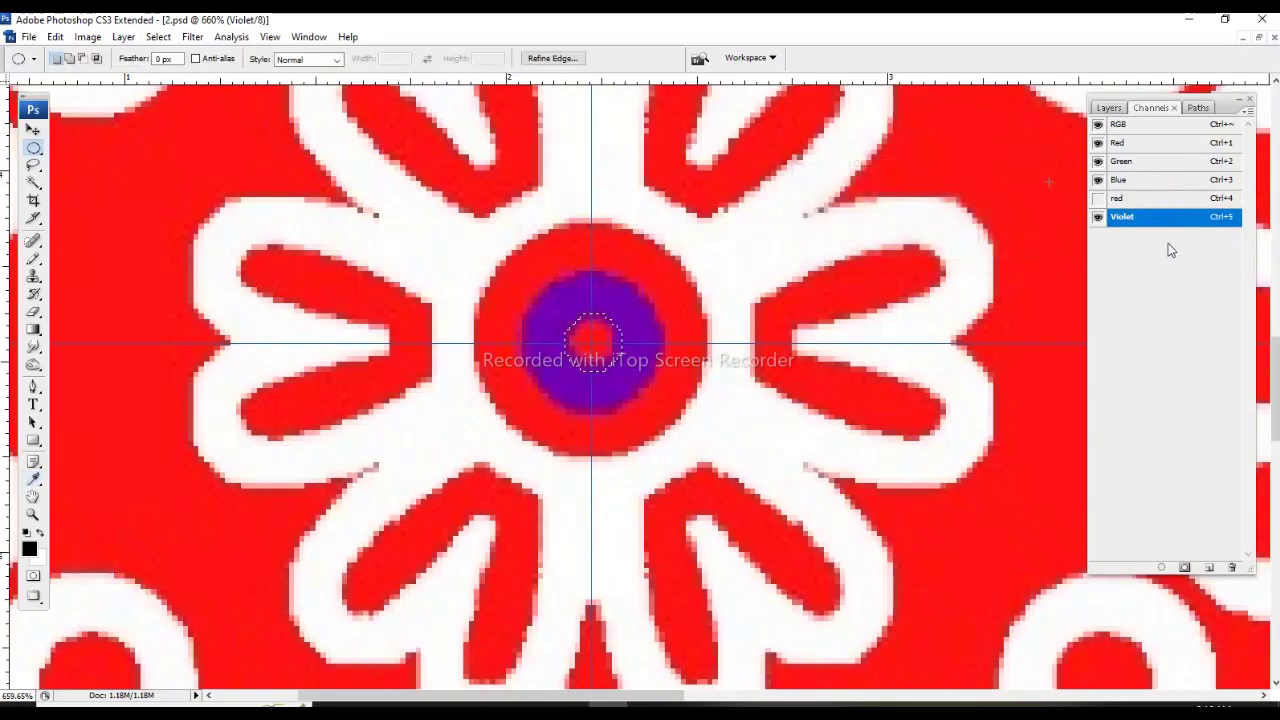
# Delete the red from the small centre dot on the red channel, then deselect.
pyautogui.click(1116, 199)
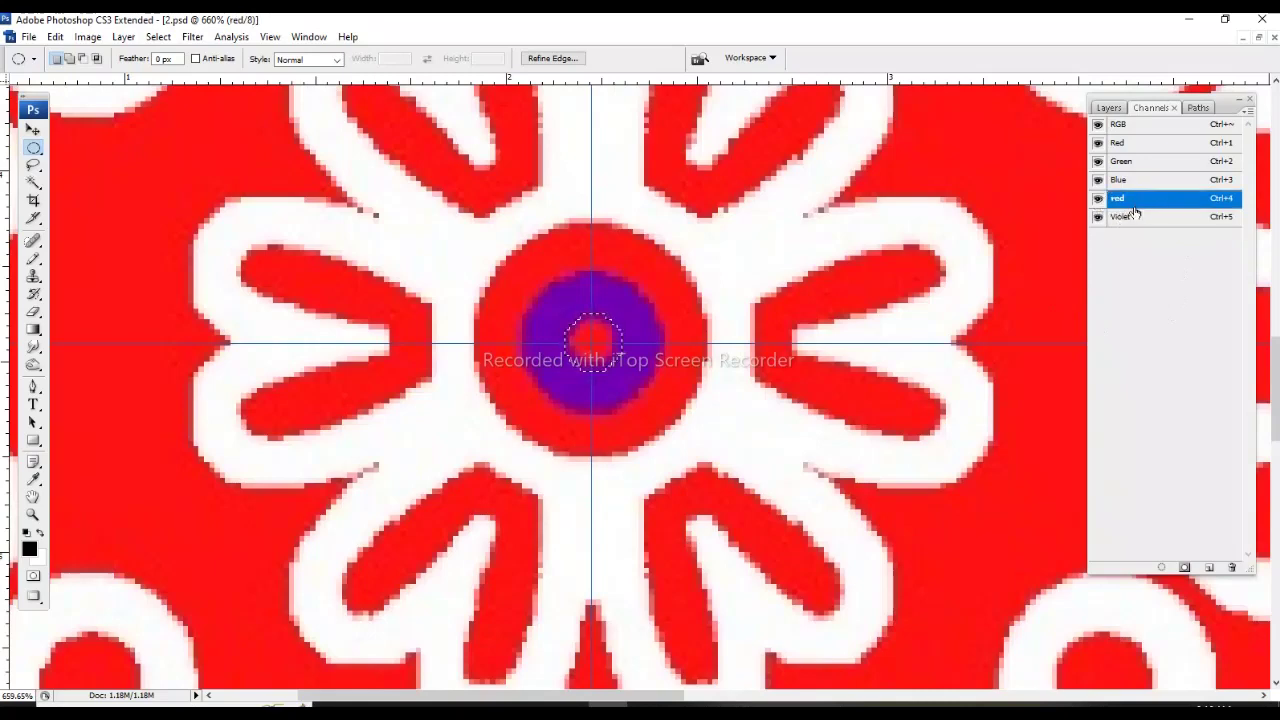
pyautogui.press('Delete')
pyautogui.hotkey('ctrl', 'd')
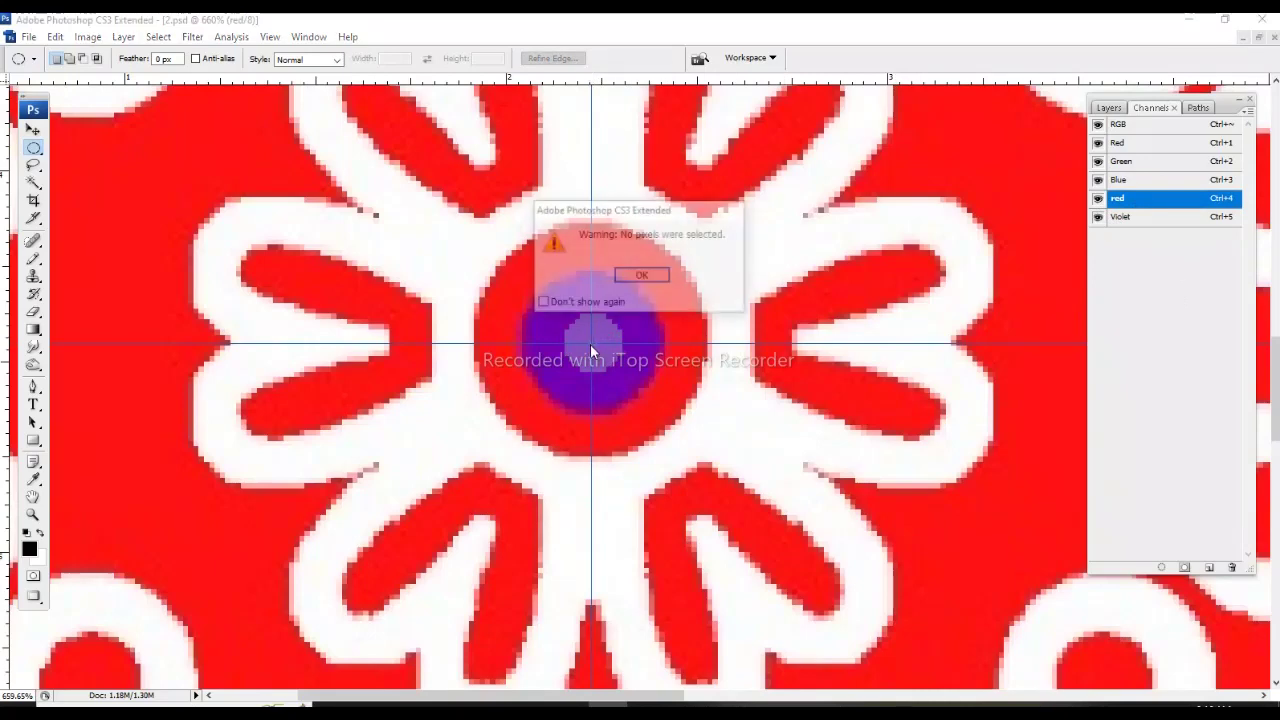
pyautogui.click(648, 279)
# Select the flower's centre disc on the Violet channel, then deselect and zoom out.
pyautogui.scroll(2, 585, 415)
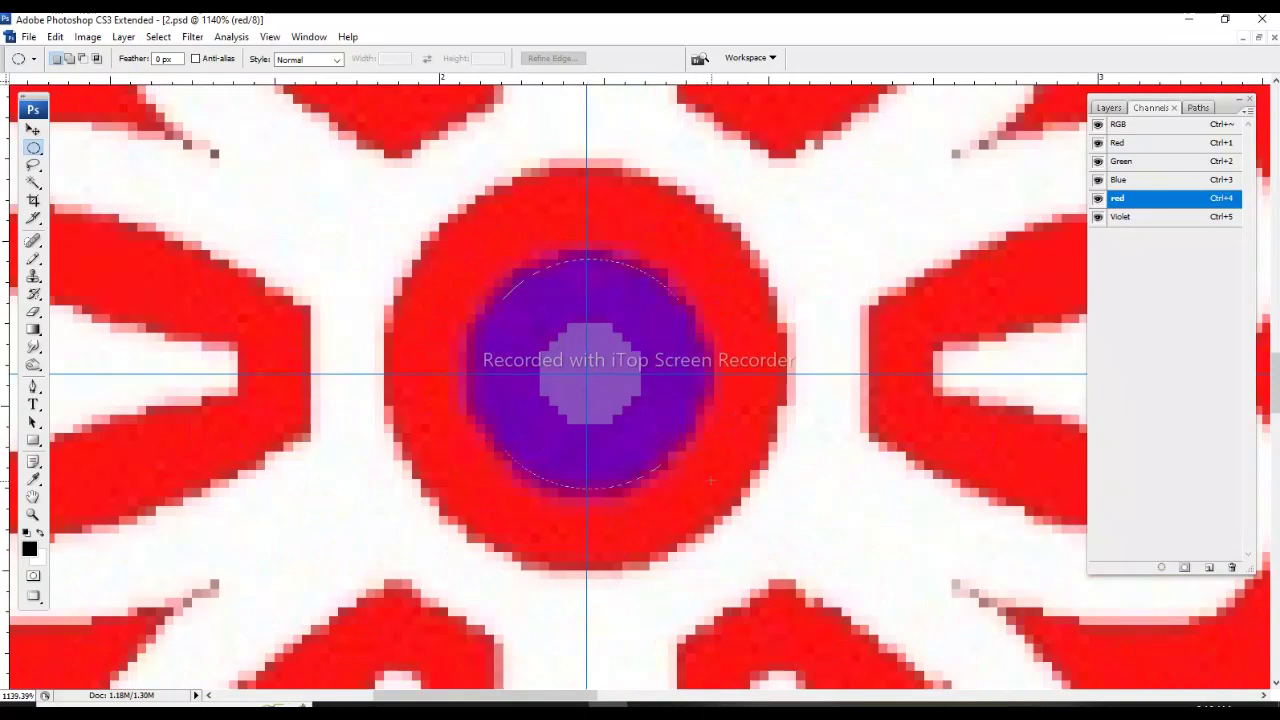
pyautogui.moveTo(710, 481); pyautogui.dragTo(708, 488)
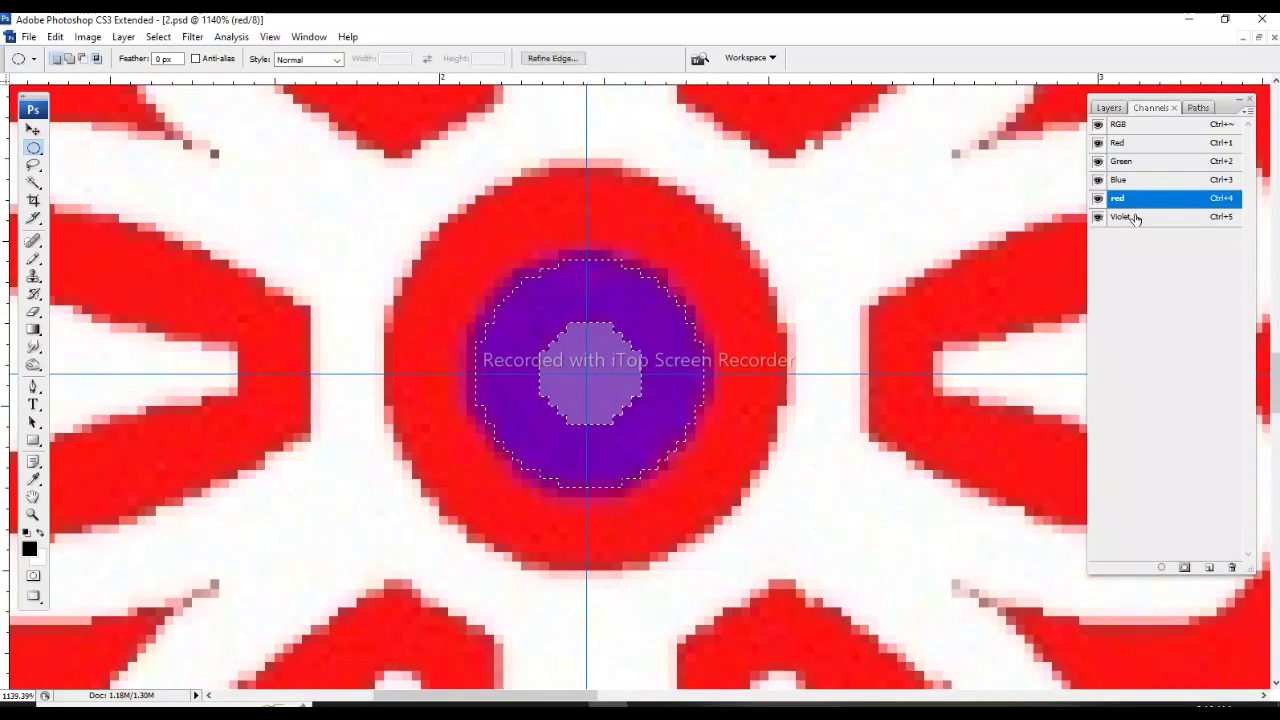
pyautogui.click(1122, 217)
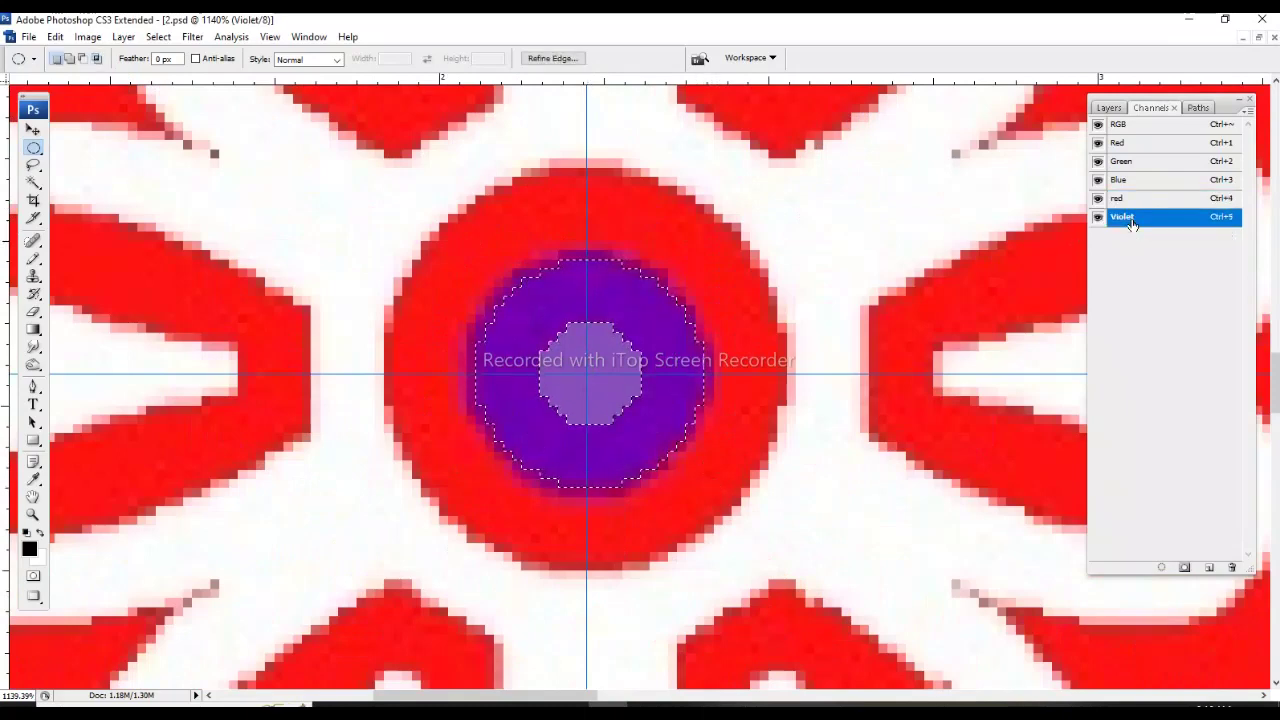
pyautogui.click(718, 282)
pyautogui.hotkey('ctrl', '-')
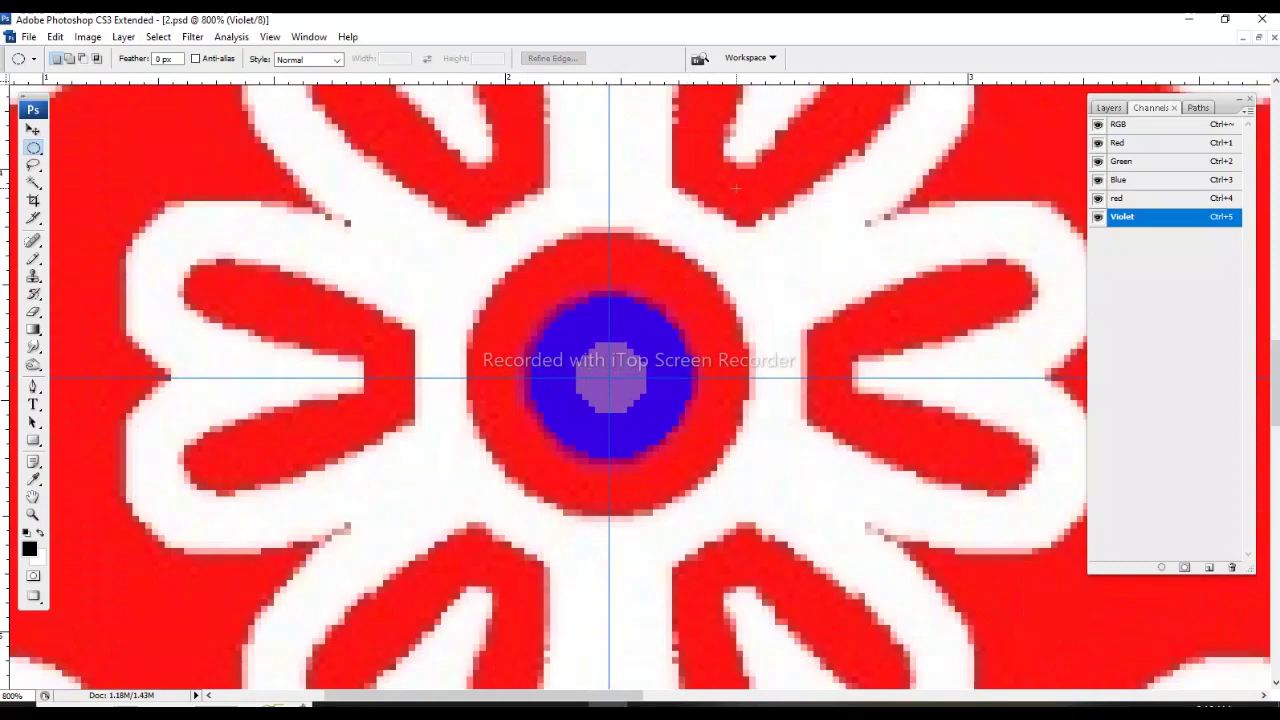
# Resample the image resolution from 72 to 300 pixels per inch.
pyautogui.hotkey('ctrl', 'alt', 'i')
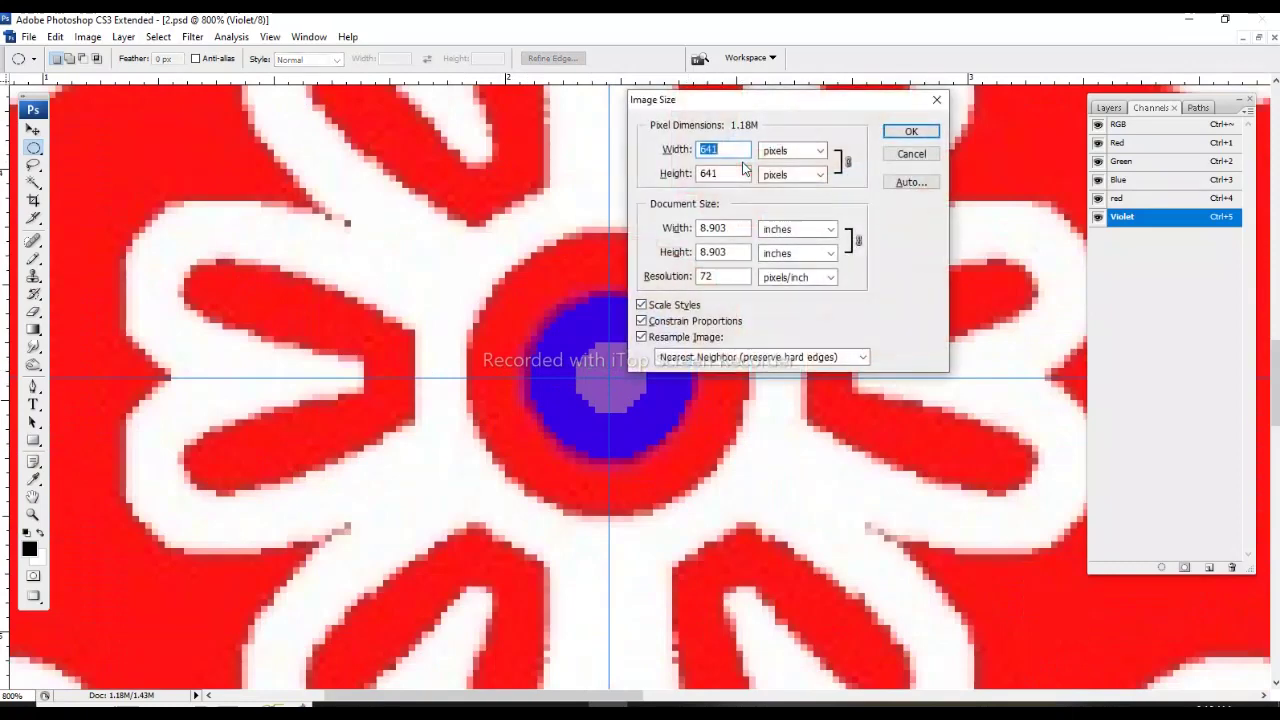
pyautogui.doubleClick(734, 271)
pyautogui.write('300')
pyautogui.press('Return')
# Make only the red channel active and zoom in on the flower's purple centre.
pyautogui.hotkey('ctrl', '-')
pyautogui.hotkey('ctrl', '-')
pyautogui.hotkey('ctrl', '-')
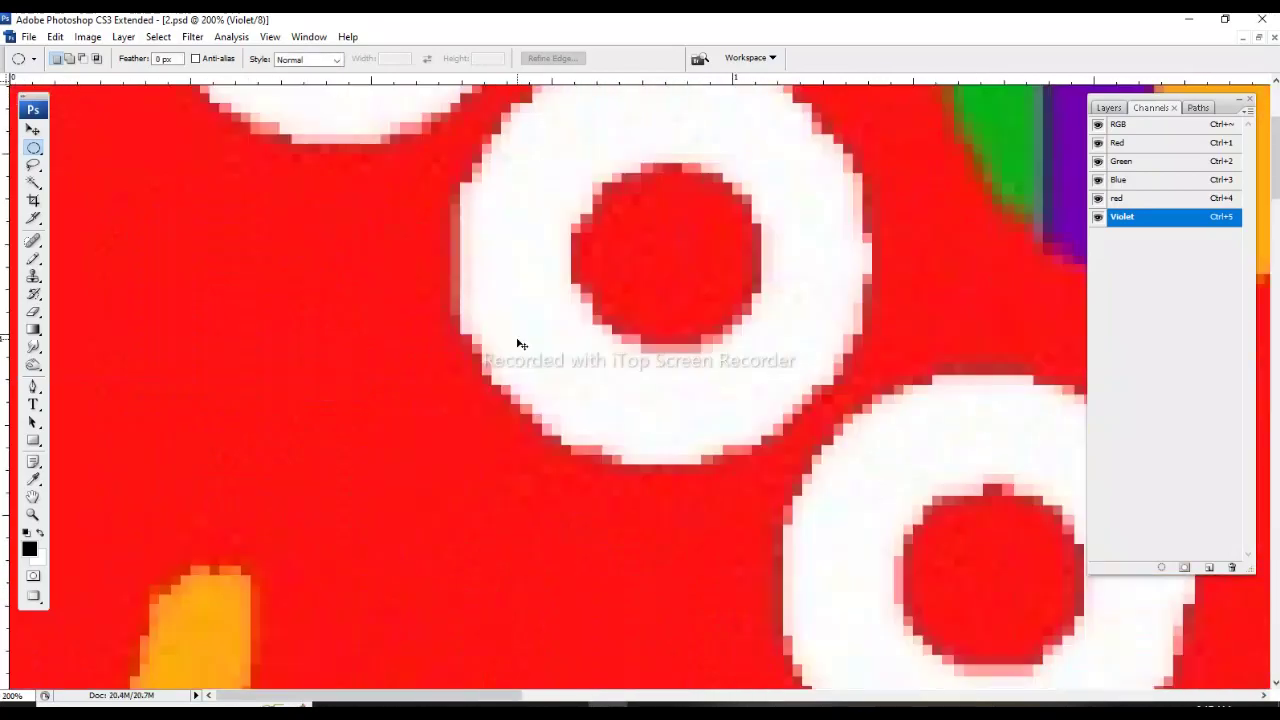
pyautogui.hotkey('ctrl', '-')
pyautogui.hotkey('ctrl', '-')
pyautogui.hotkey('ctrl', '-')
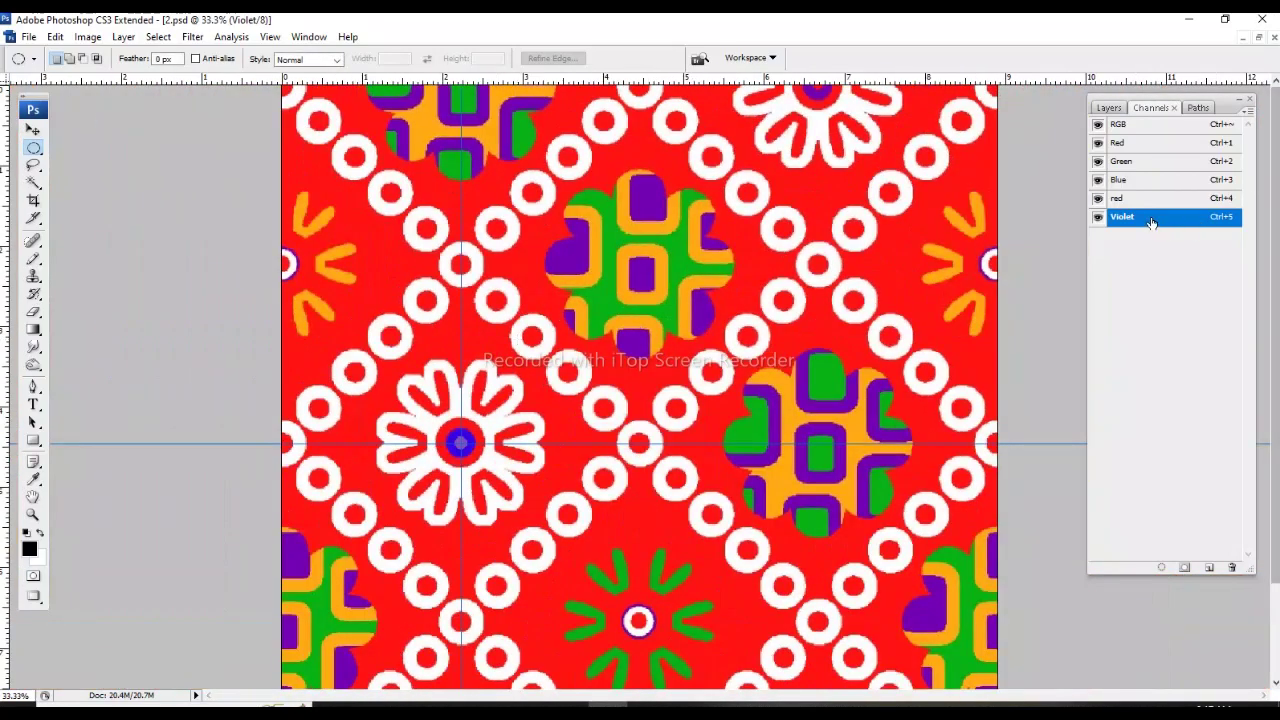
pyautogui.keyDown('shift'); pyautogui.click(1146, 200); pyautogui.keyUp('shift')
pyautogui.keyDown('ctrl'); pyautogui.click(1146, 224); pyautogui.keyUp('ctrl')
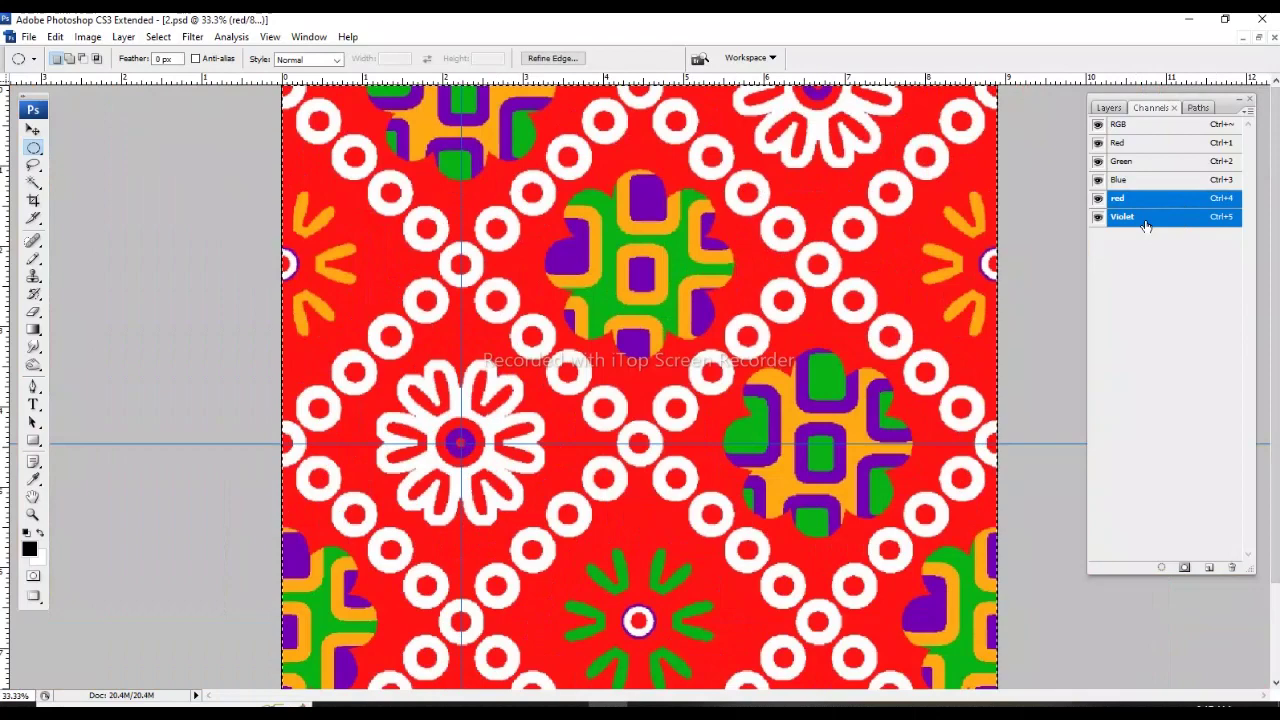
pyautogui.hotkey('ctrl', 'd')
pyautogui.keyDown('shift'); pyautogui.click(1112, 220); pyautogui.keyUp('shift')
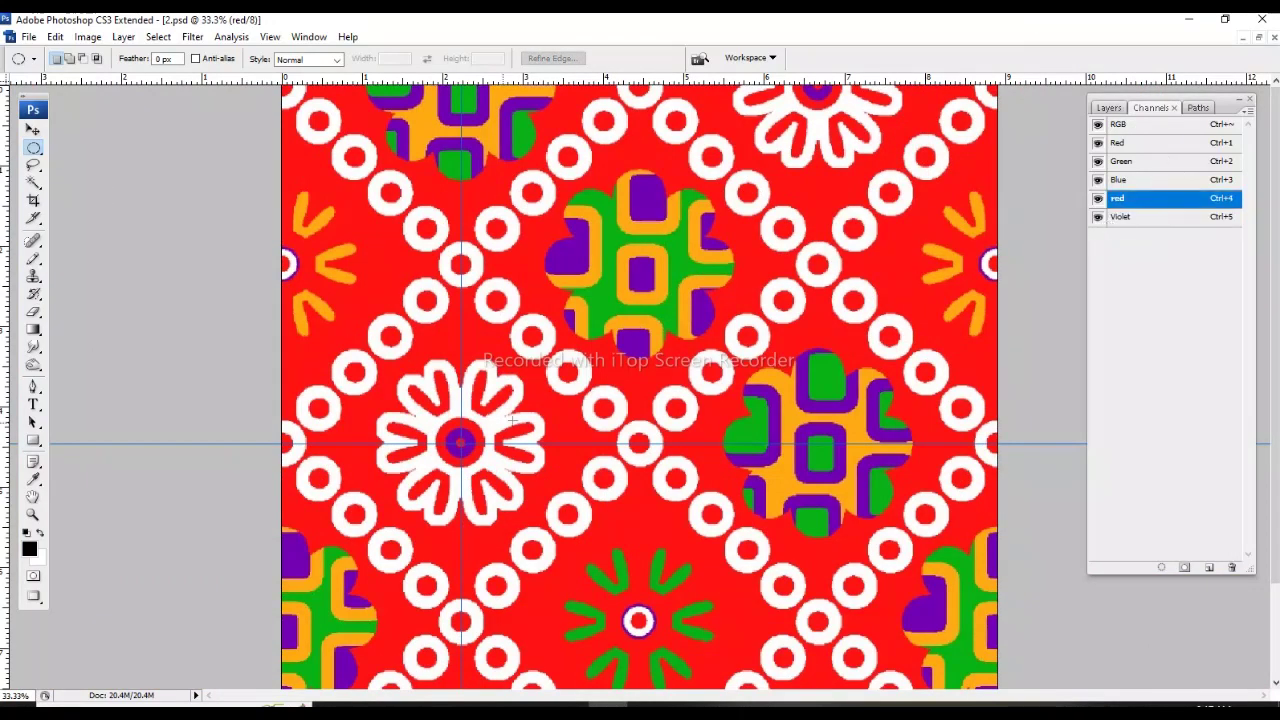
pyautogui.moveTo(492, 408); pyautogui.dragTo(434, 466)
pyautogui.moveTo(765, 360); pyautogui.dragTo(703, 336)
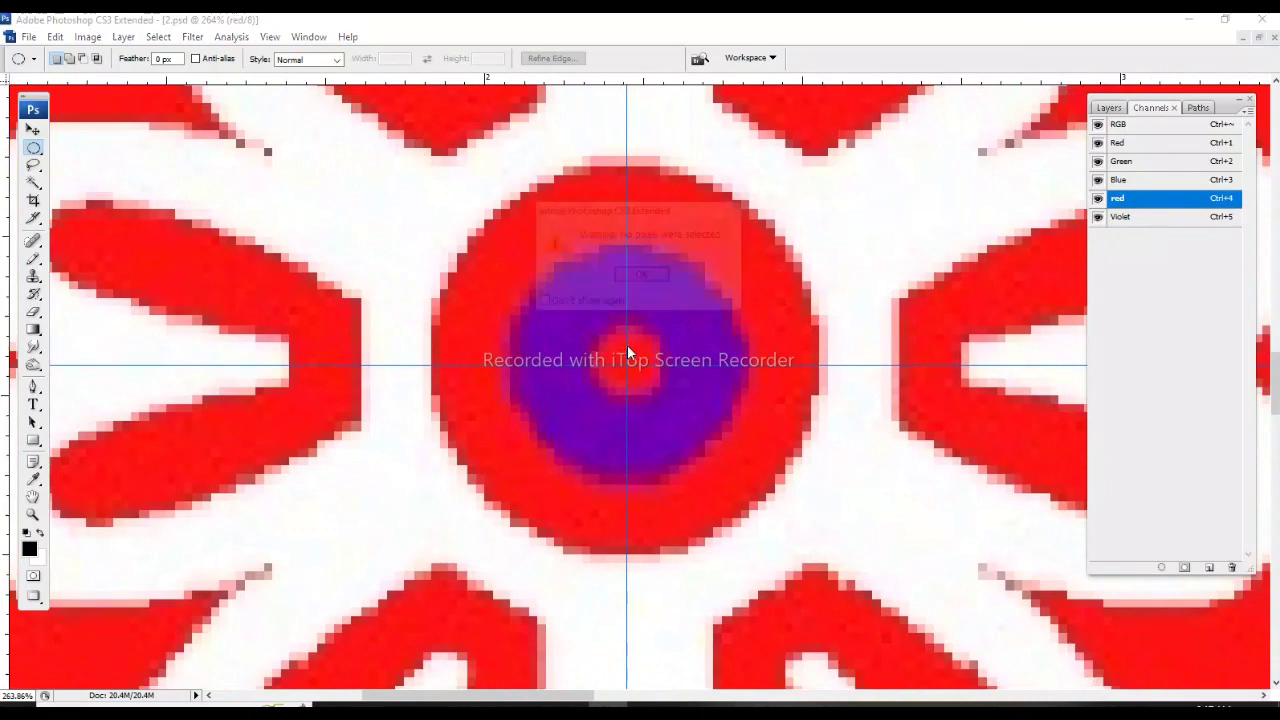
# Fill the small centre circle of the flower in the red channel.
pyautogui.click(641, 280)
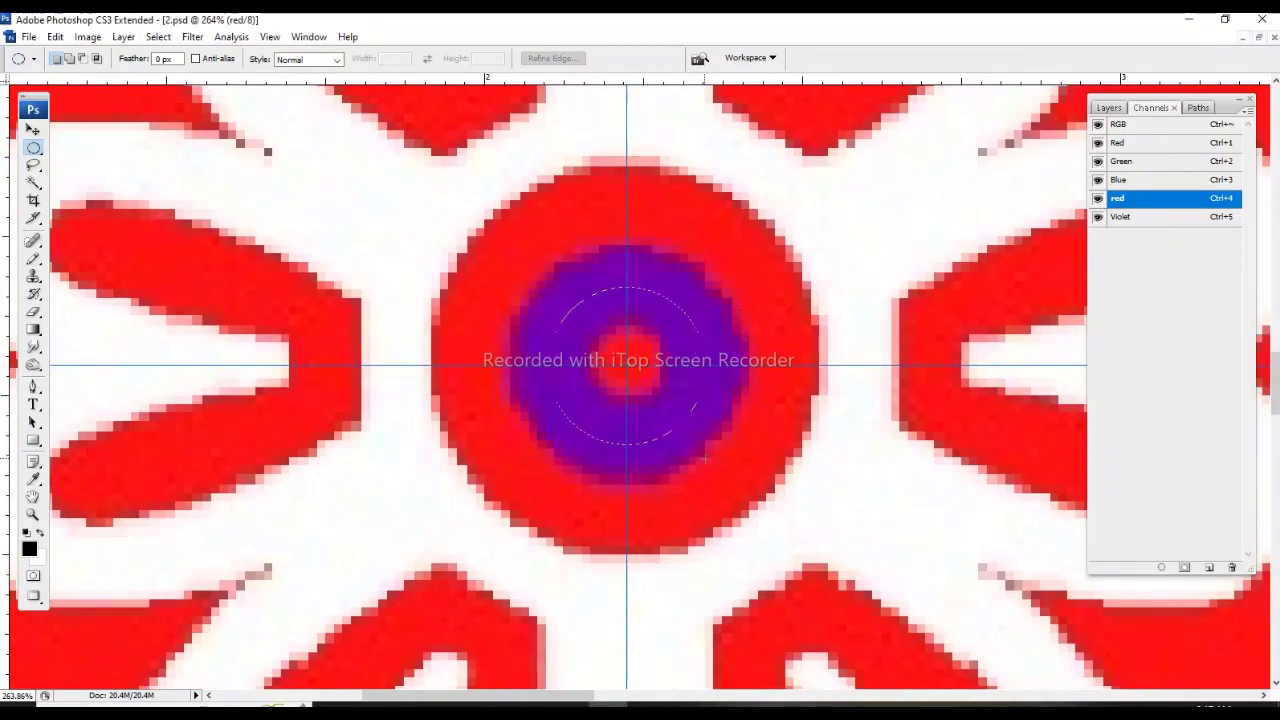
pyautogui.moveTo(704, 458); pyautogui.dragTo(673, 413)
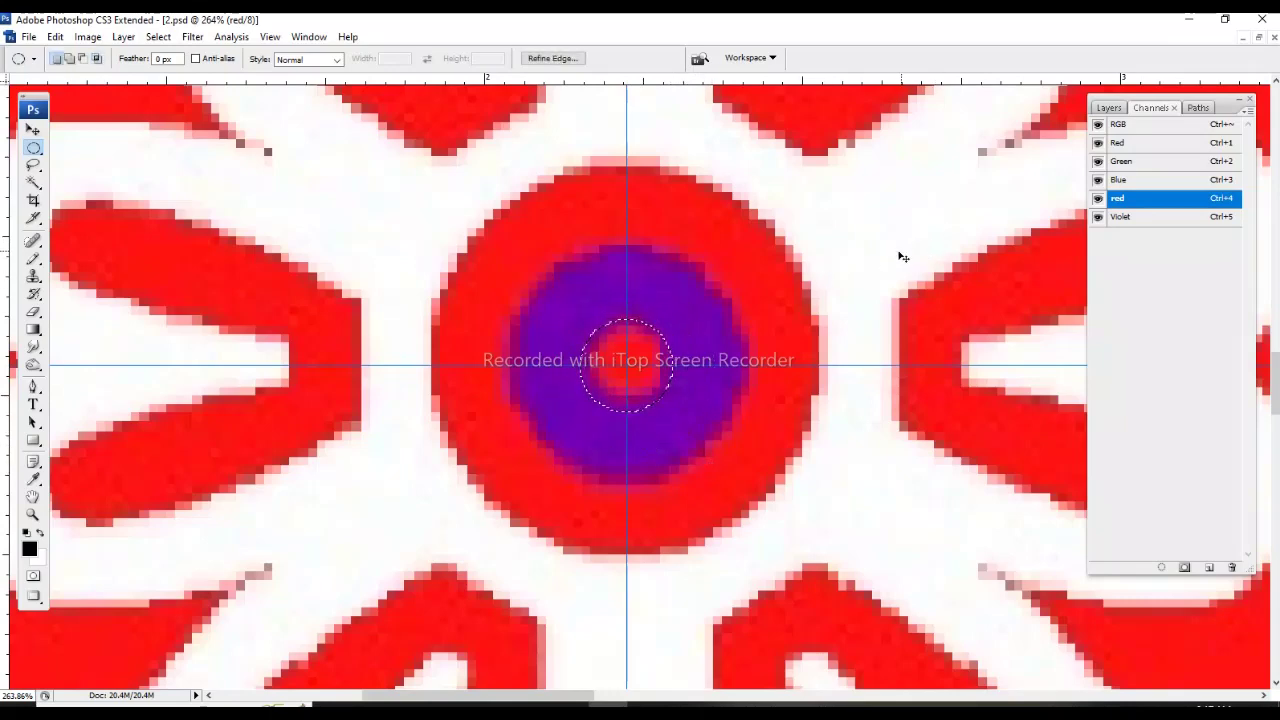
pyautogui.press('Delete')
pyautogui.hotkey('ctrl', 'd')
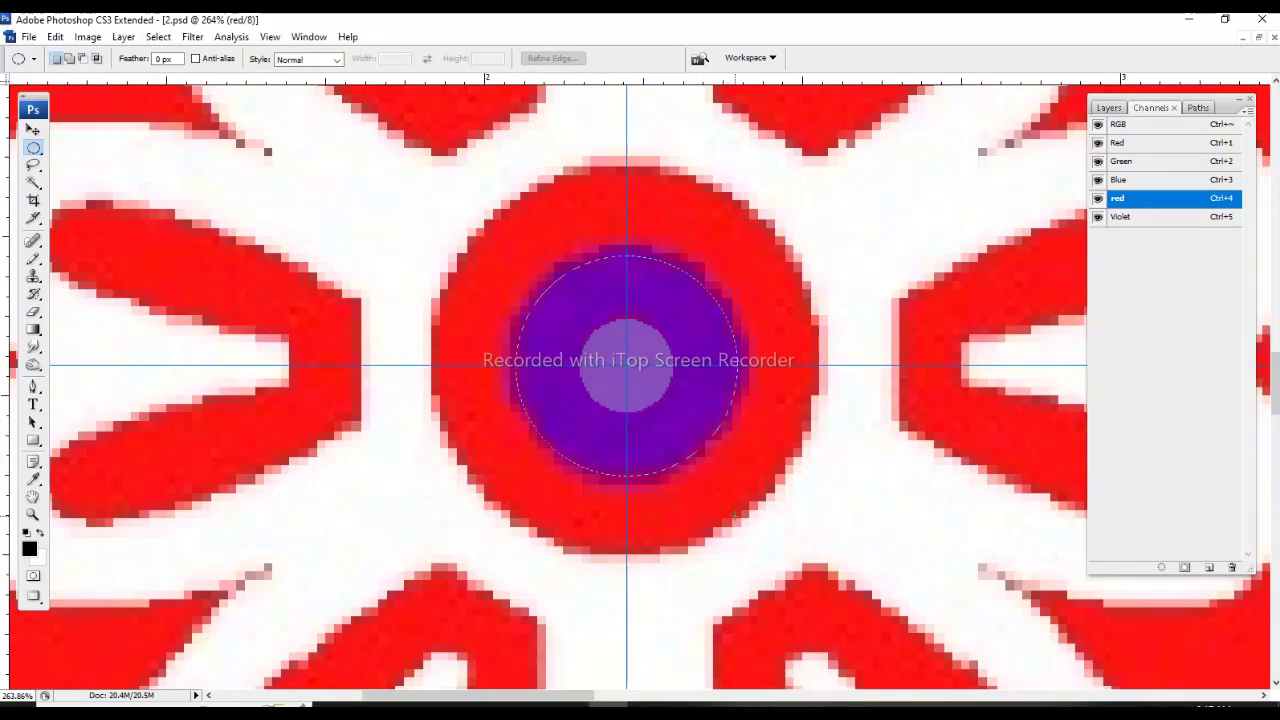
# Fill the outer ring in the red channel, using the Magic Wand to subtract the blue disc.
pyautogui.moveTo(727, 500); pyautogui.dragTo(737, 478)
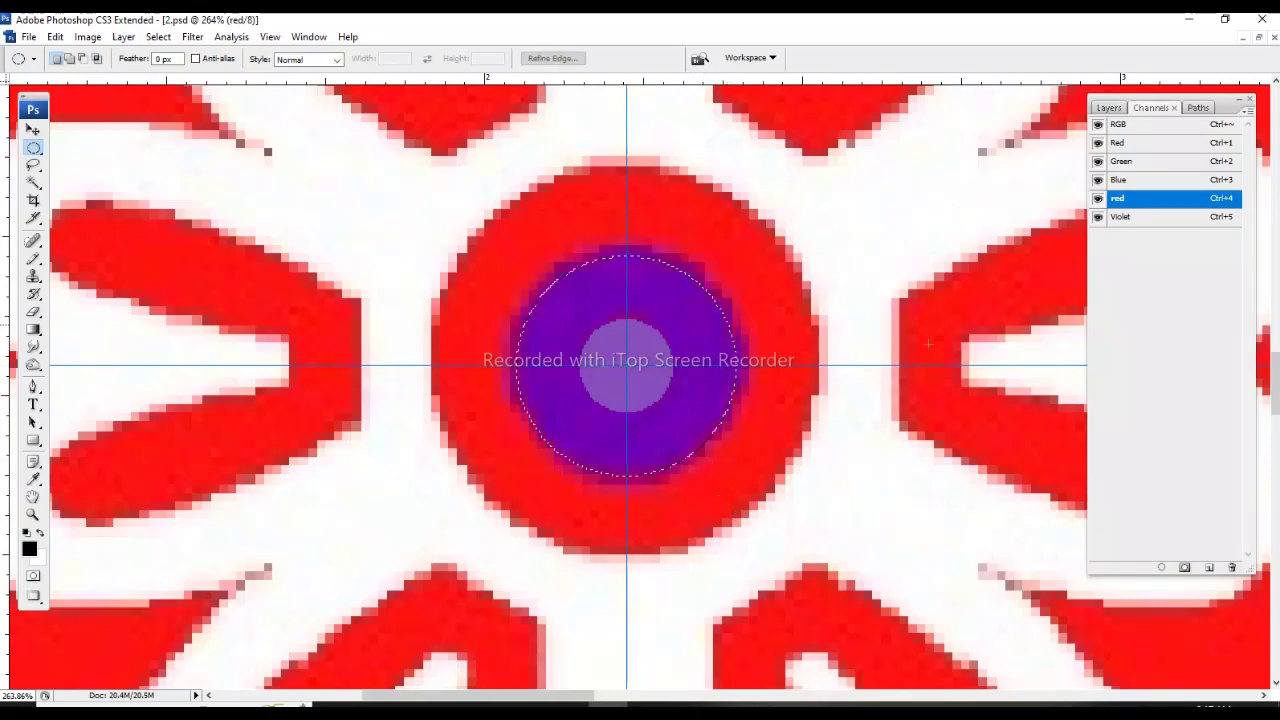
pyautogui.click(1128, 218)
pyautogui.hotkey('ctrl', 'd')
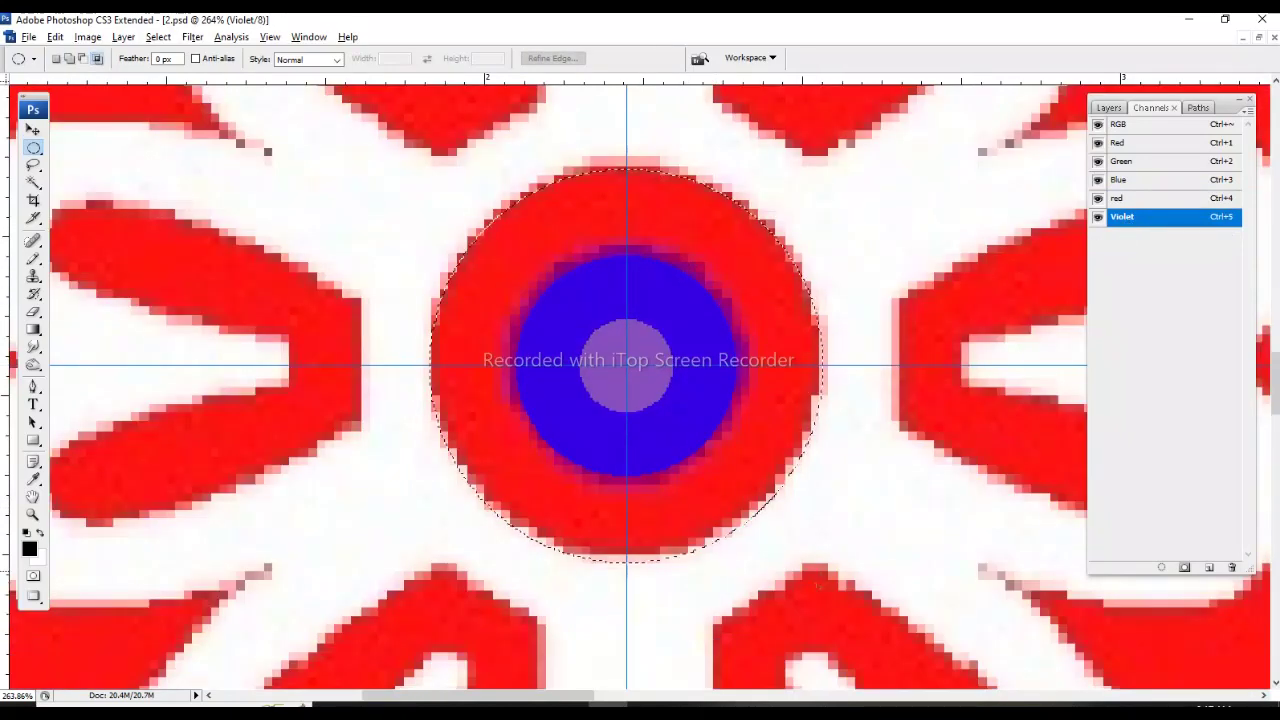
pyautogui.moveTo(719, 484); pyautogui.dragTo(790, 530)
pyautogui.press('w')
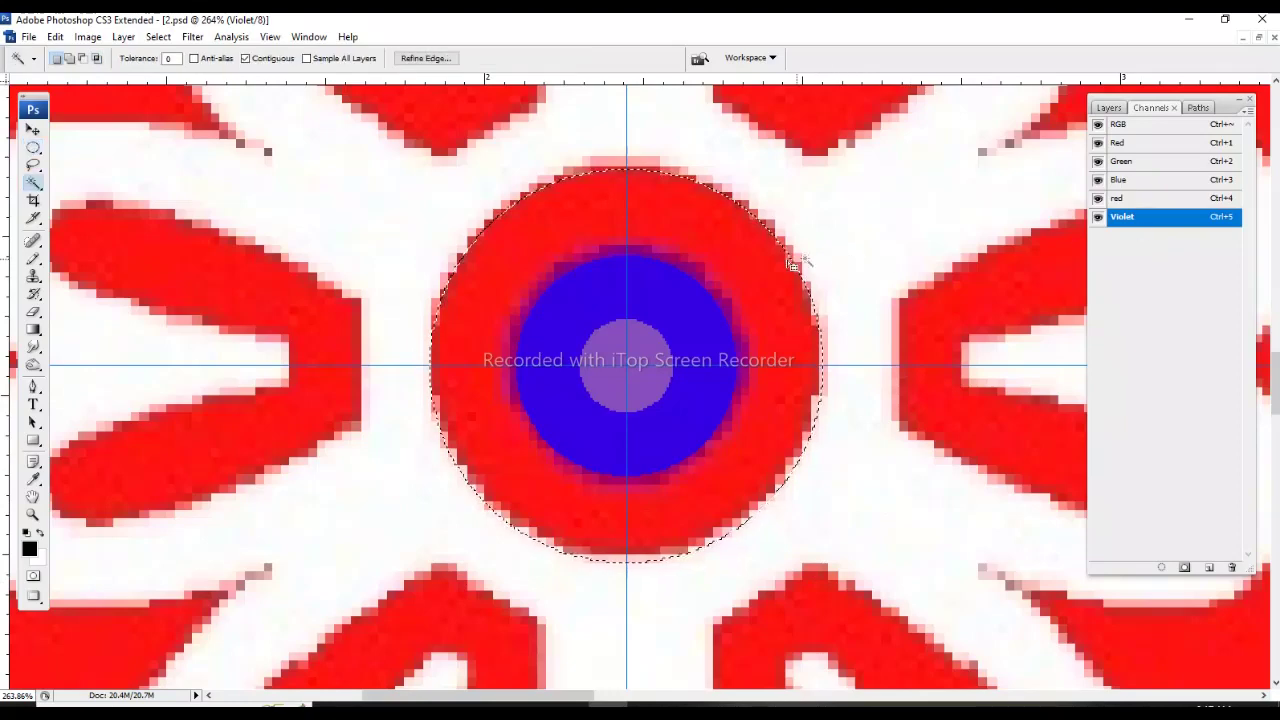
pyautogui.keyDown('ctrl'); pyautogui.keyDown('alt'); pyautogui.click(1150, 182); pyautogui.keyUp('alt'); pyautogui.keyUp('ctrl')
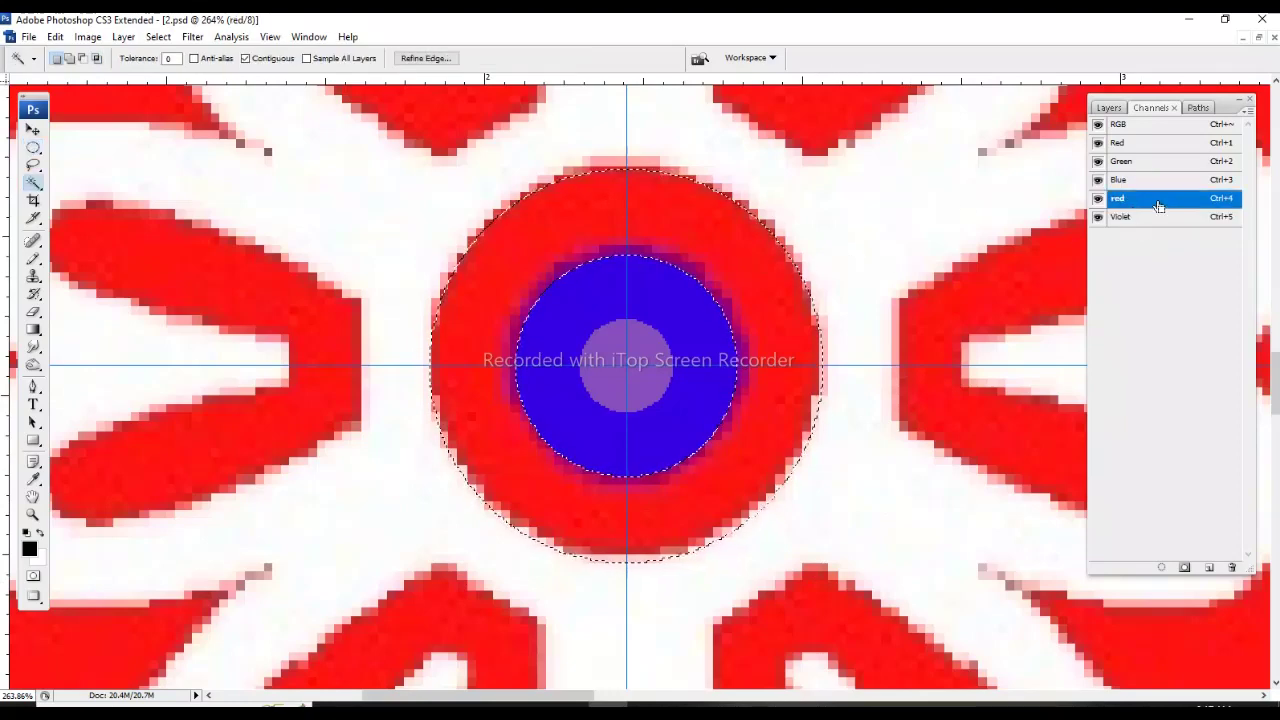
pyautogui.hotkey('alt', 'BackSpace')
pyautogui.hotkey('ctrl', 'd')
# Zoom out and return to the full-colour composite view of the flower.
pyautogui.hotkey('ctrl', '-')
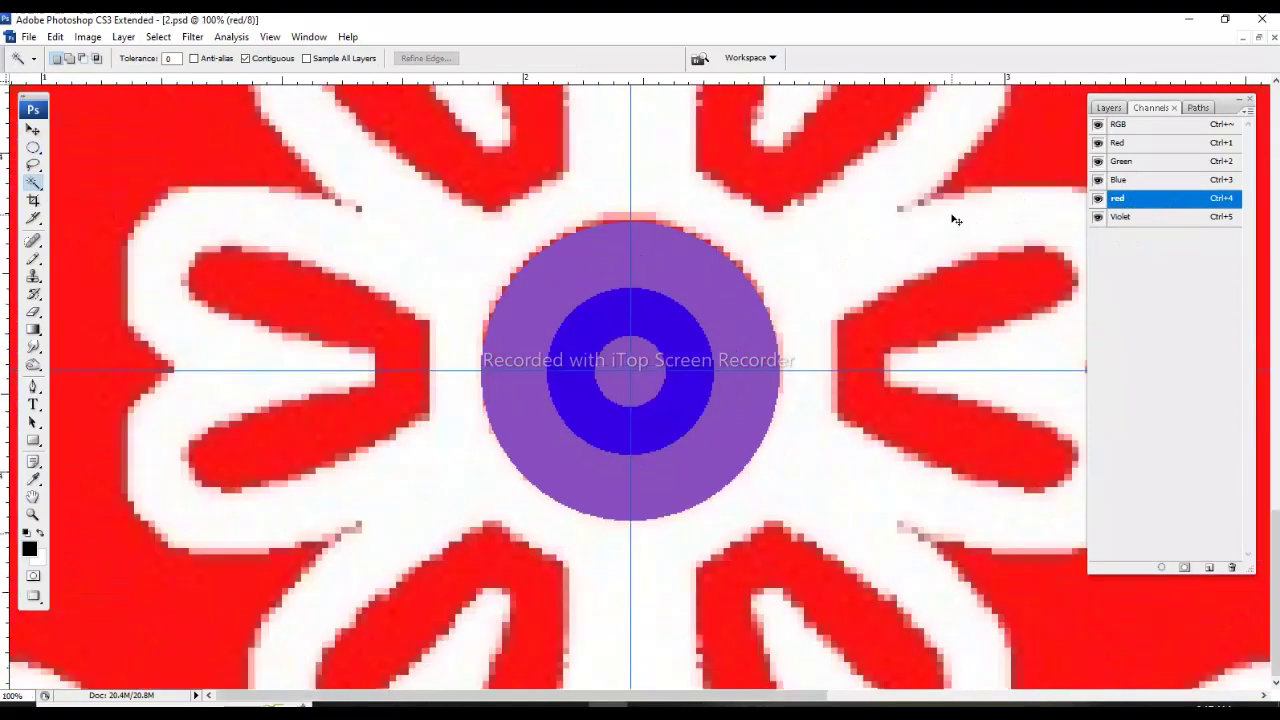
pyautogui.hotkey('ctrl', '-')
pyautogui.hotkey('ctrl', '-')
pyautogui.hotkey('ctrl', '4')
pyautogui.press('`')
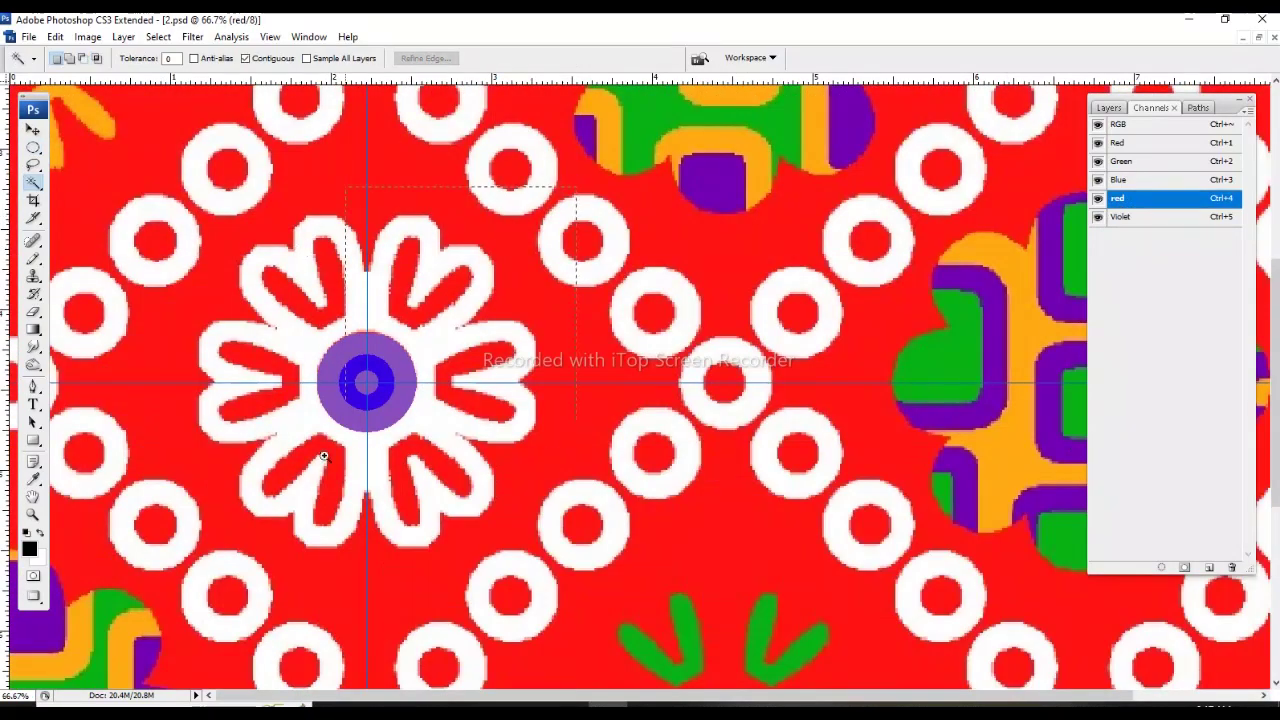
pyautogui.scroll(2, 513, 408)
pyautogui.moveTo(692, 272); pyautogui.dragTo(661, 356)
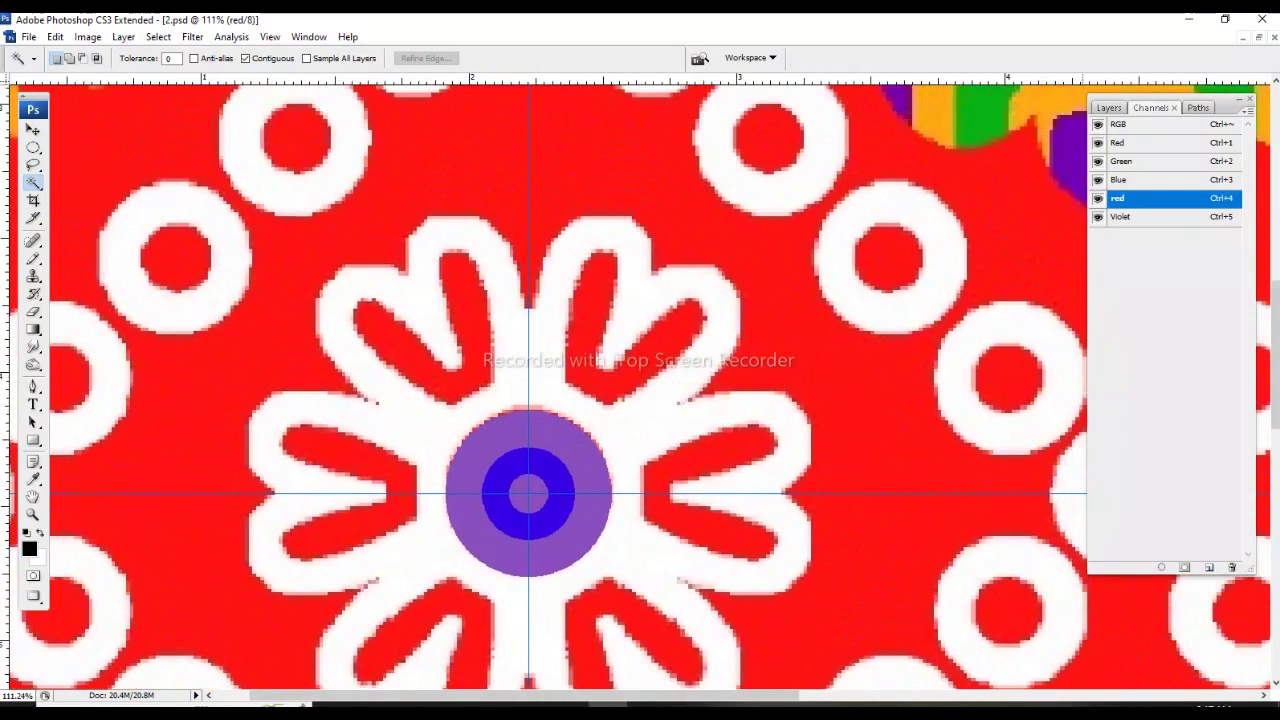
# Trace the upper V-shaped petal with a Pen path so it fills violet.
pyautogui.press('p')
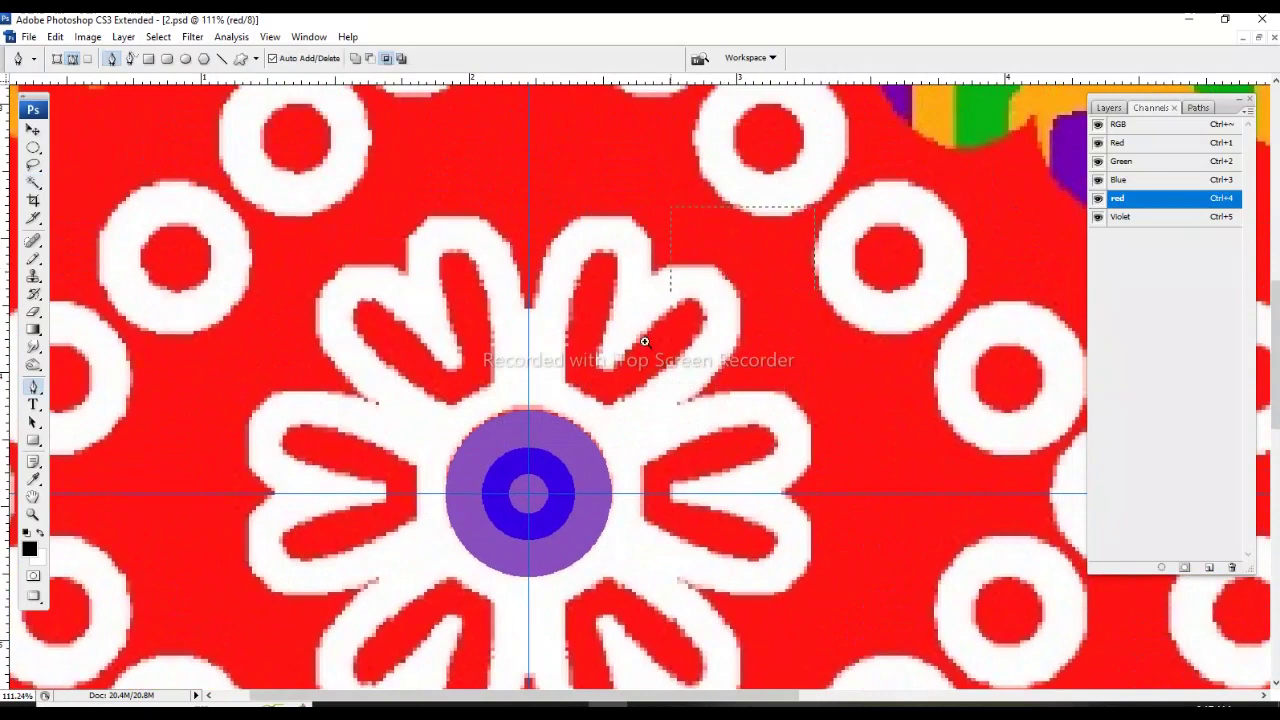
pyautogui.scroll(2, 621, 367)
pyautogui.click(526, 391)
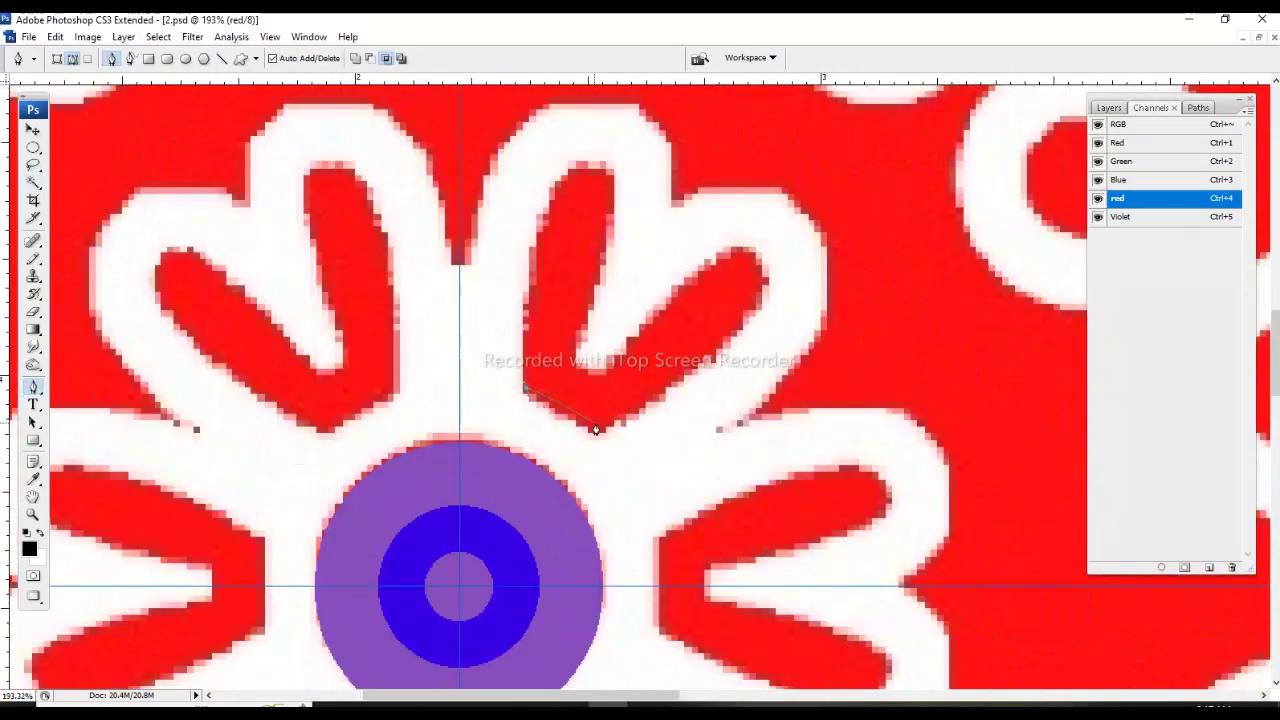
pyautogui.click(598, 430)
pyautogui.click(769, 275)
pyautogui.moveTo(731, 240); pyautogui.dragTo(757, 212)
pyautogui.click(596, 378)
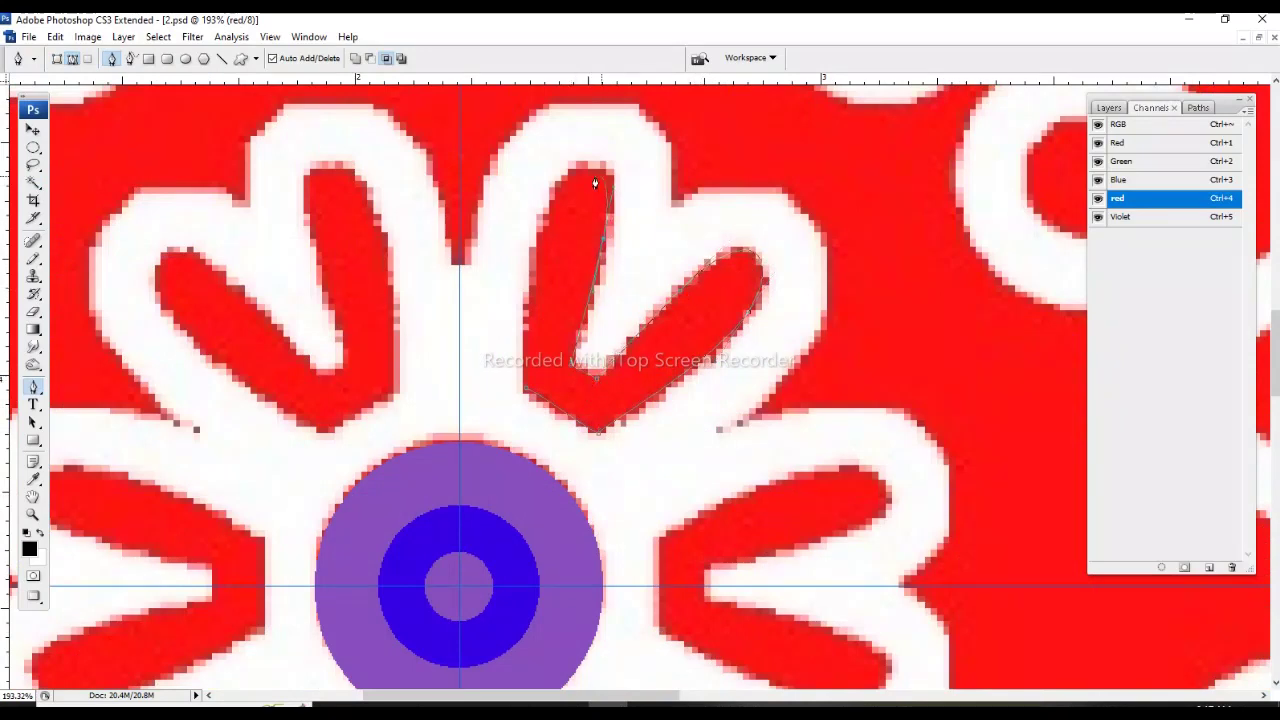
pyautogui.moveTo(573, 173); pyautogui.dragTo(540, 191)
pyautogui.click(520, 386)
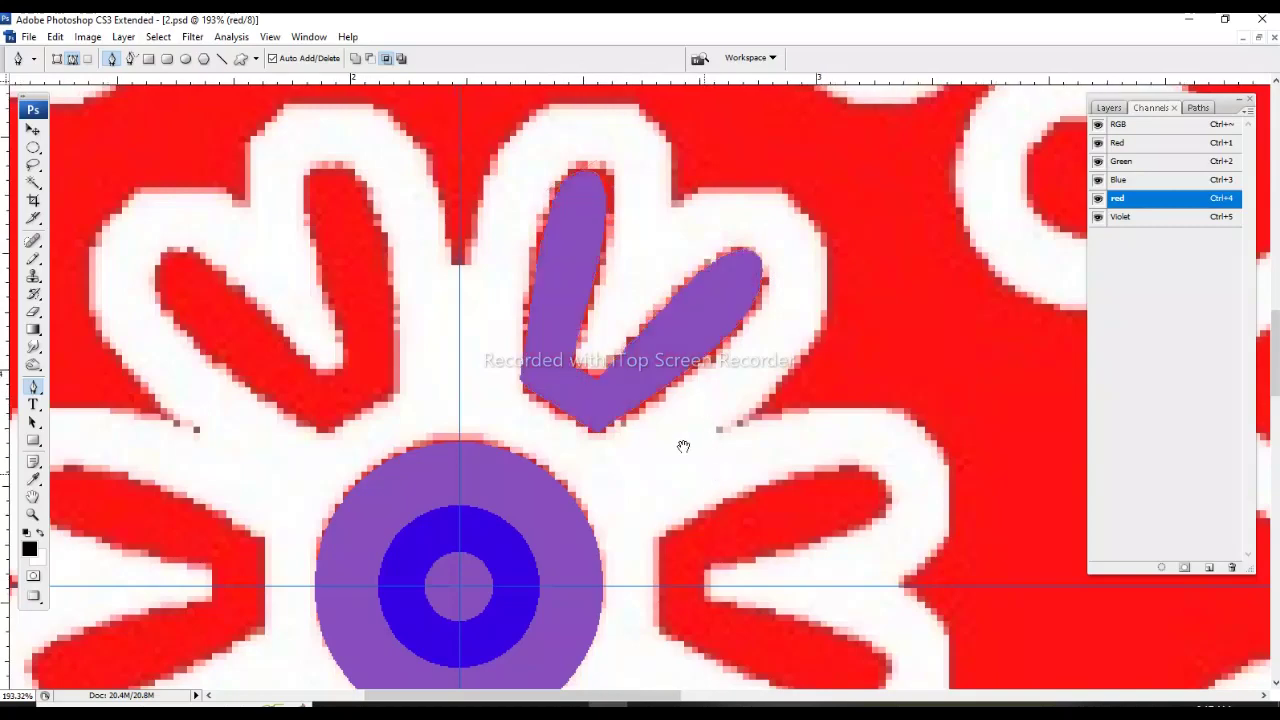
# Outline the right petal the same way so it also turns violet.
pyautogui.scroll(-3, 573, 393)
pyautogui.hscroll(2, 573, 393)
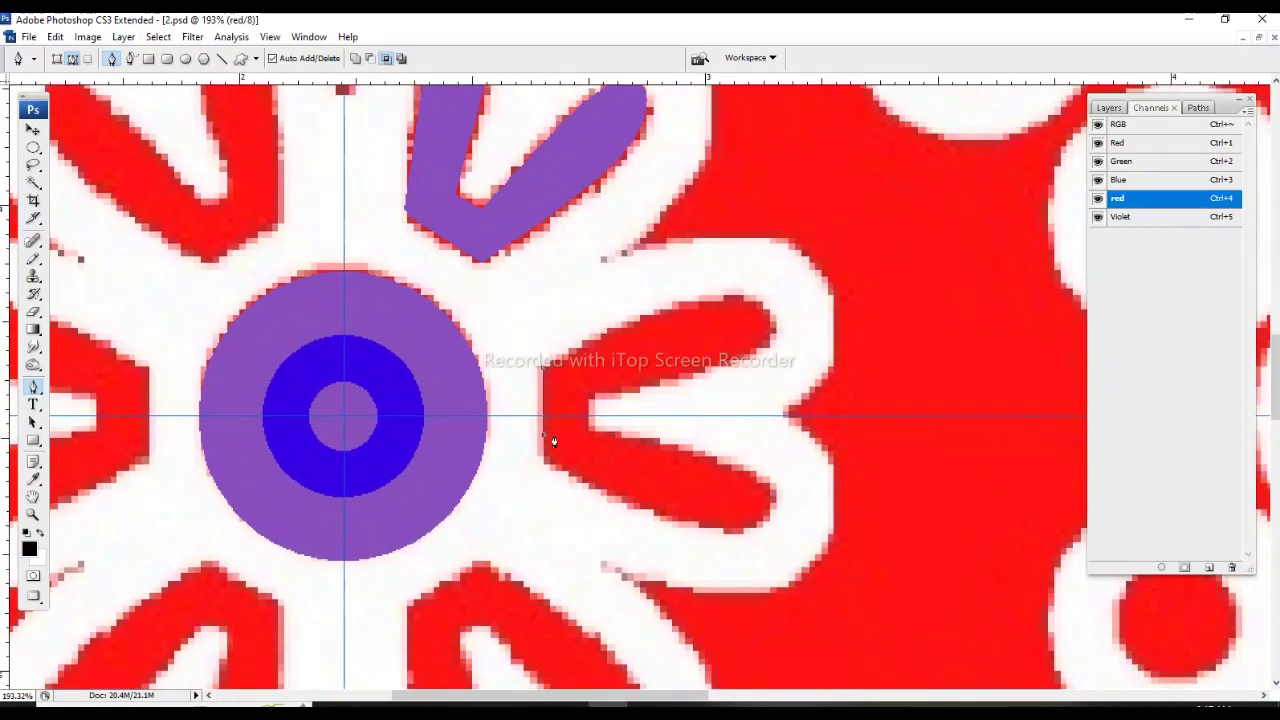
pyautogui.moveTo(543, 433); pyautogui.dragTo(583, 433)
pyautogui.click(590, 397)
pyautogui.moveTo(771, 337)
pyautogui.mouseDown()
pyautogui.moveTo(751, 306)
pyautogui.moveTo(705, 289)
pyautogui.mouseUp()
pyautogui.click(547, 367)
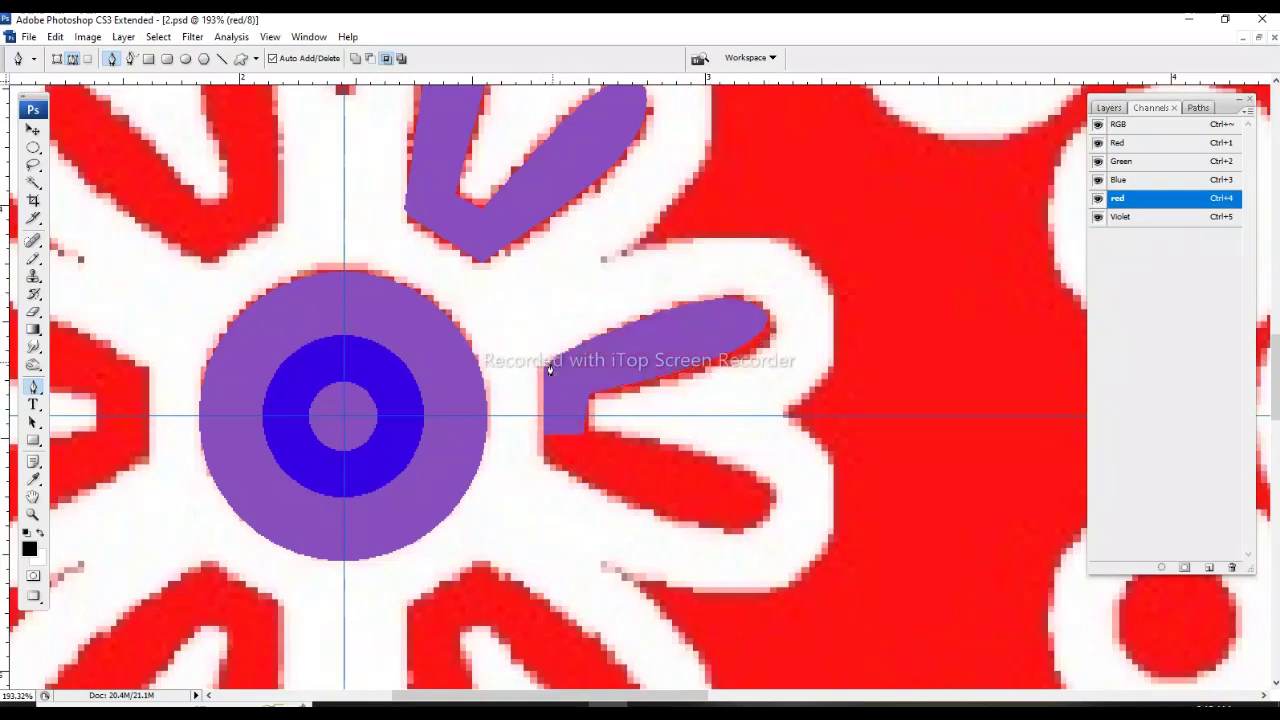
pyautogui.moveTo(605, 258); pyautogui.dragTo(643, 409)
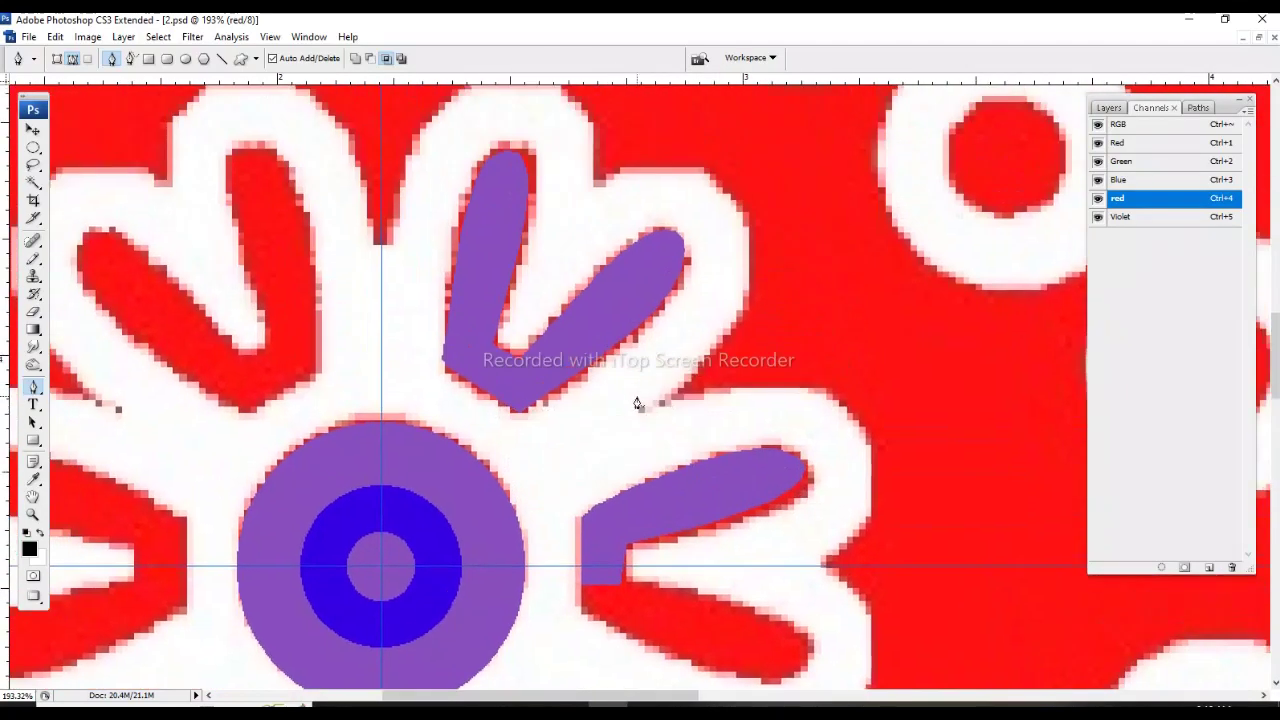
pyautogui.moveTo(614, 351); pyautogui.dragTo(1055, 342)
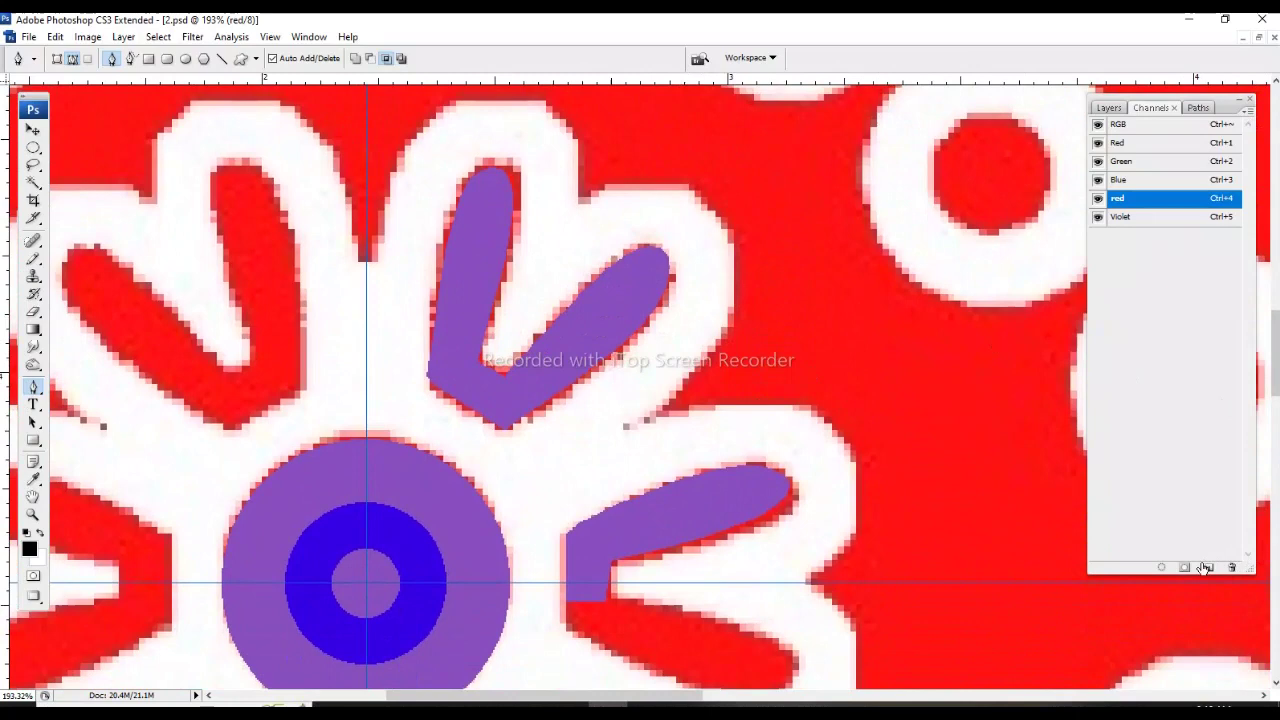
# Add a new channel and make it spot colour 00 with light green ink.
pyautogui.click(1208, 567)
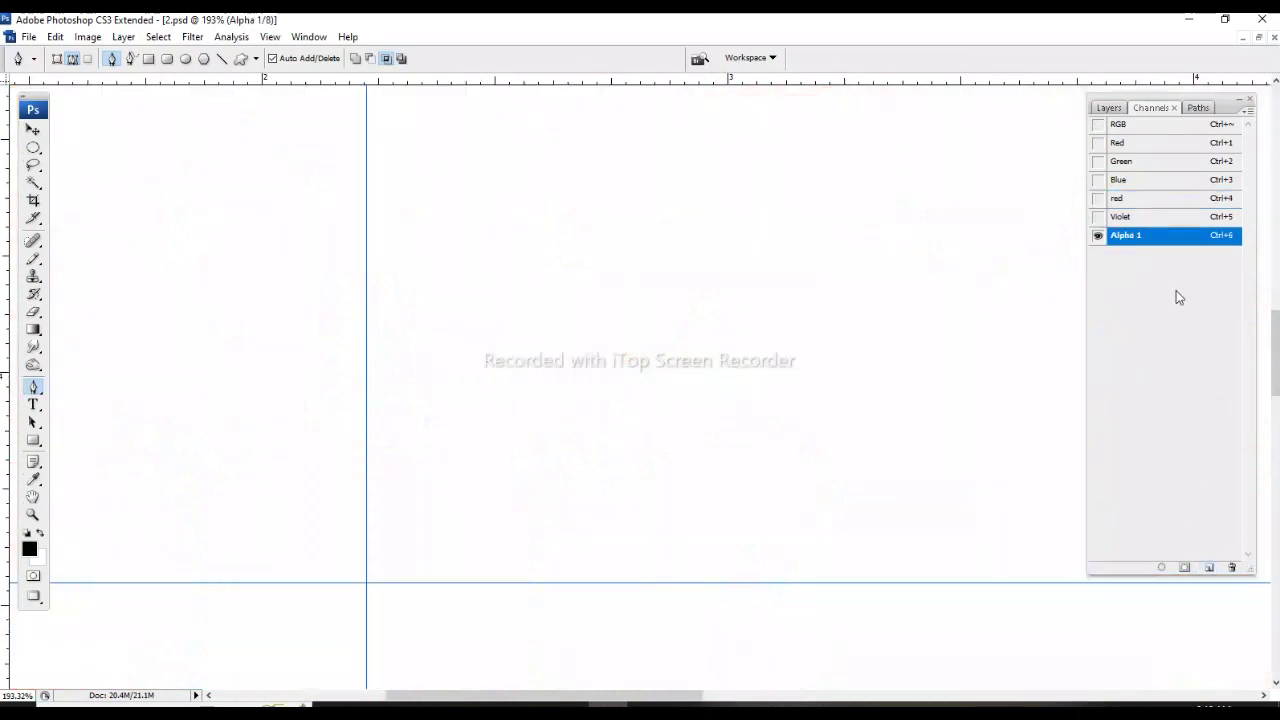
pyautogui.doubleClick(1154, 238)
pyautogui.write('0')
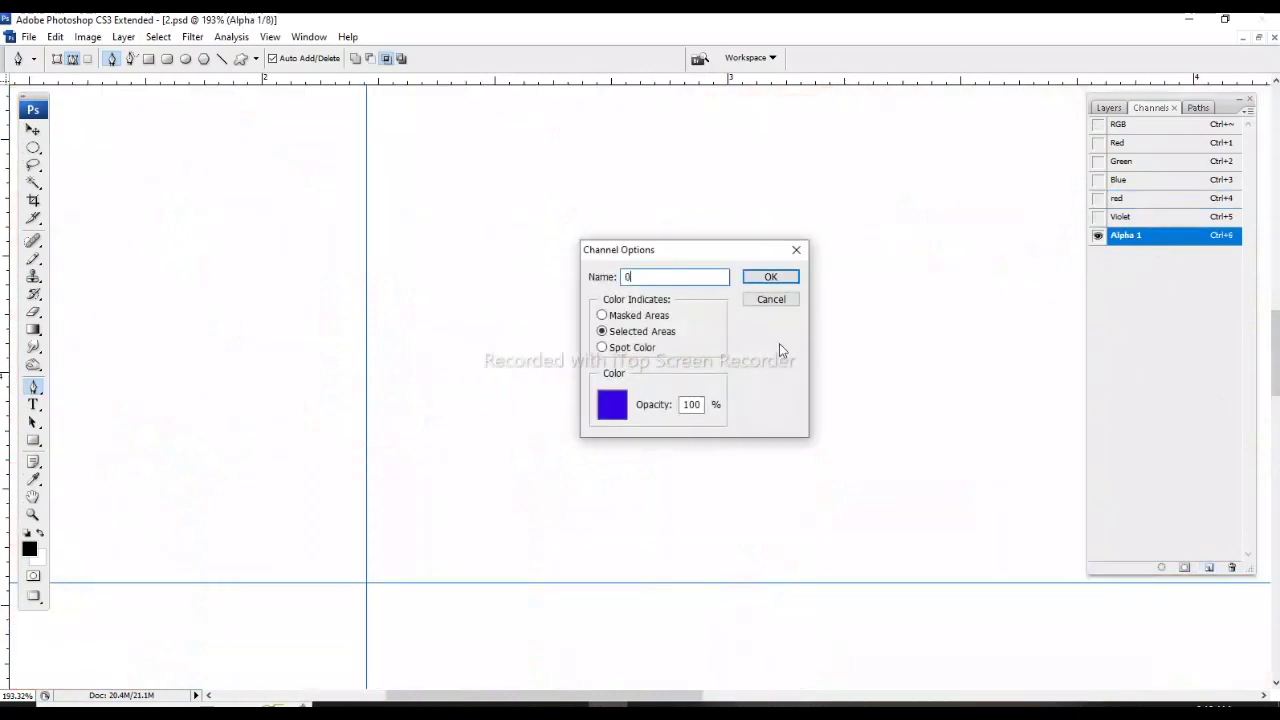
pyautogui.write('1')
pyautogui.click(630, 347)
pyautogui.click(612, 404)
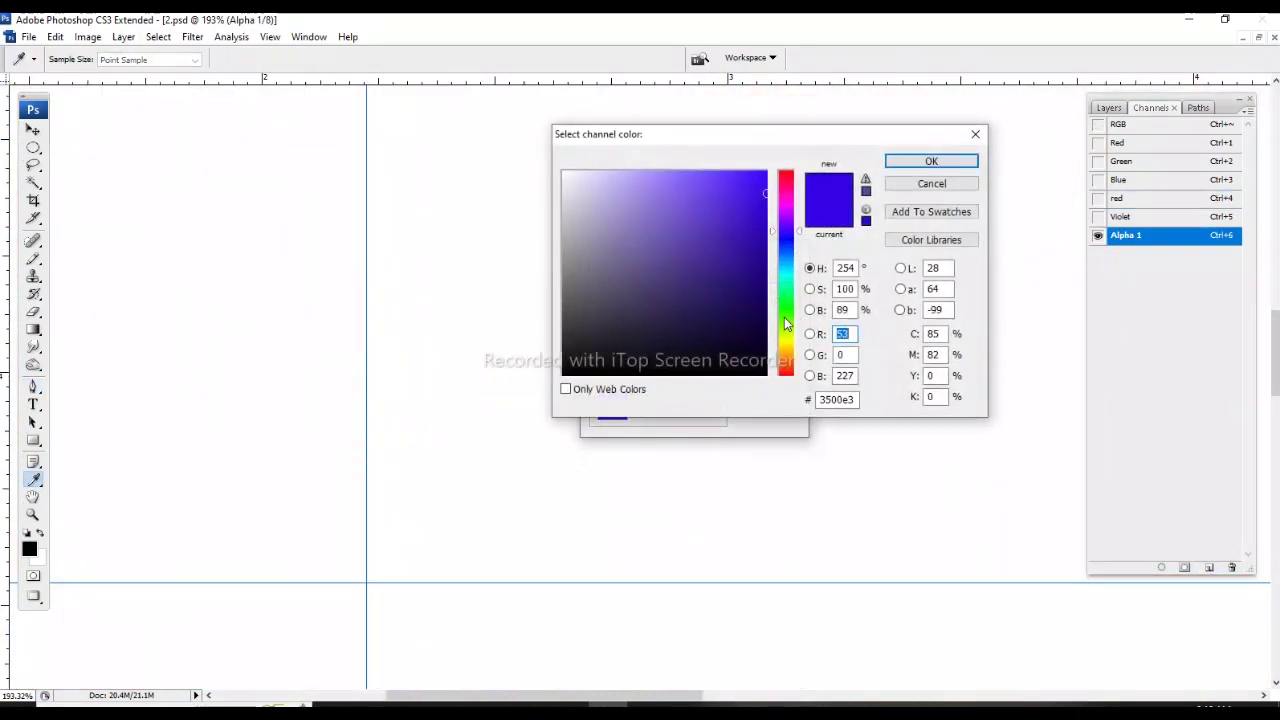
pyautogui.click(786, 323)
pyautogui.moveTo(695, 186); pyautogui.dragTo(620, 202)
pyautogui.click(931, 161)
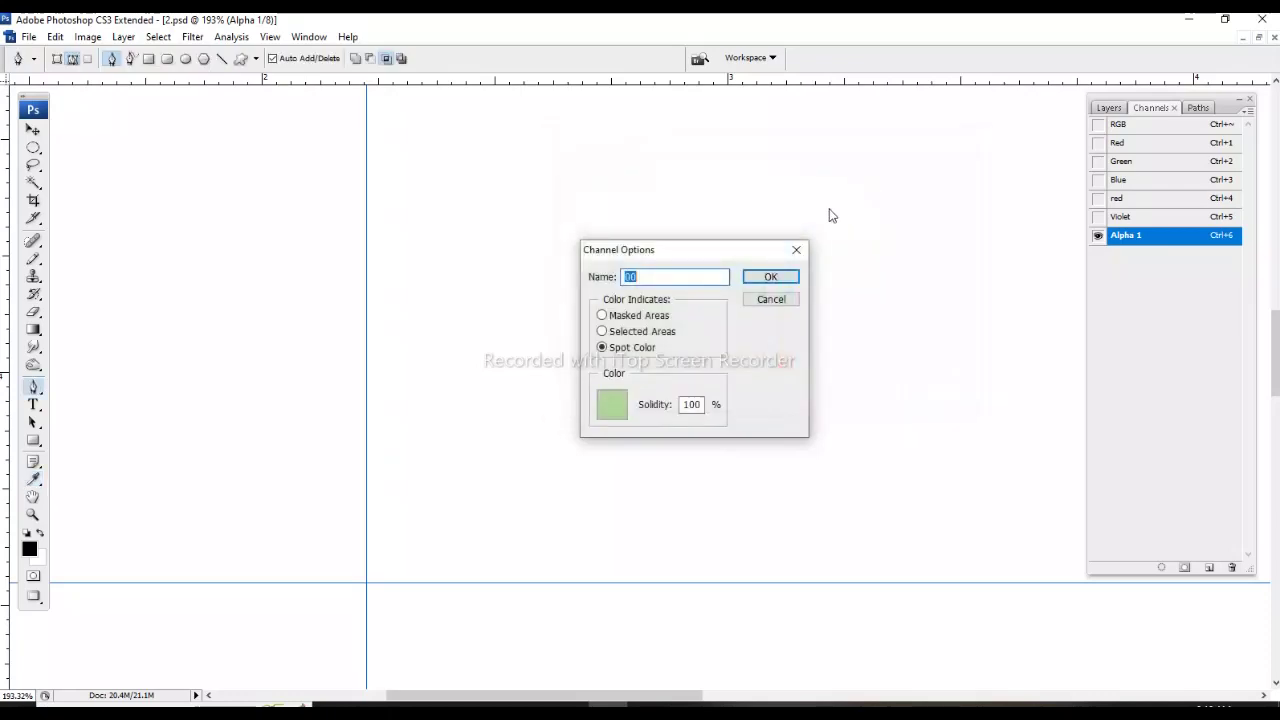
pyautogui.click(781, 281)
# Move the 00 channel above the red channel and show the RGB composite.
pyautogui.moveTo(1131, 236); pyautogui.dragTo(1117, 192)
pyautogui.click(1098, 216)
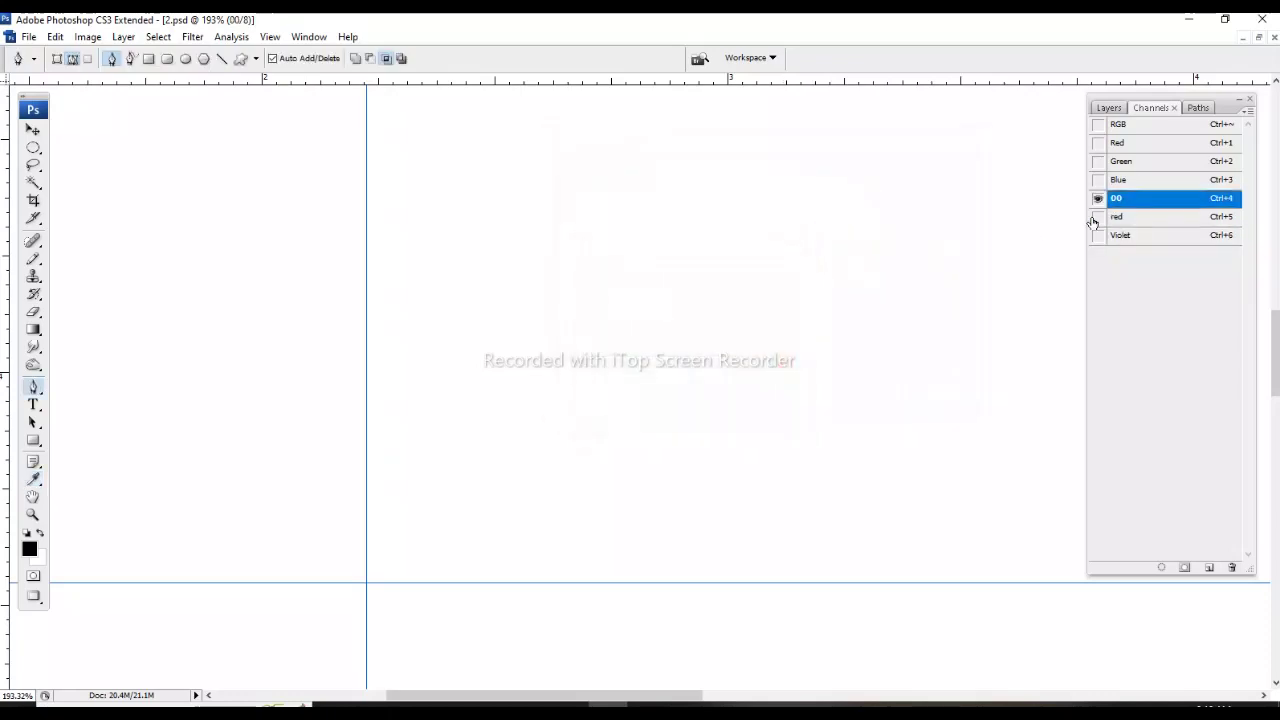
pyautogui.click(1098, 124)
# Trace a curved Pen outline around the flower's upper-right petals for the 00 channel's pale green fill.
pyautogui.moveTo(391, 277); pyautogui.dragTo(403, 397)
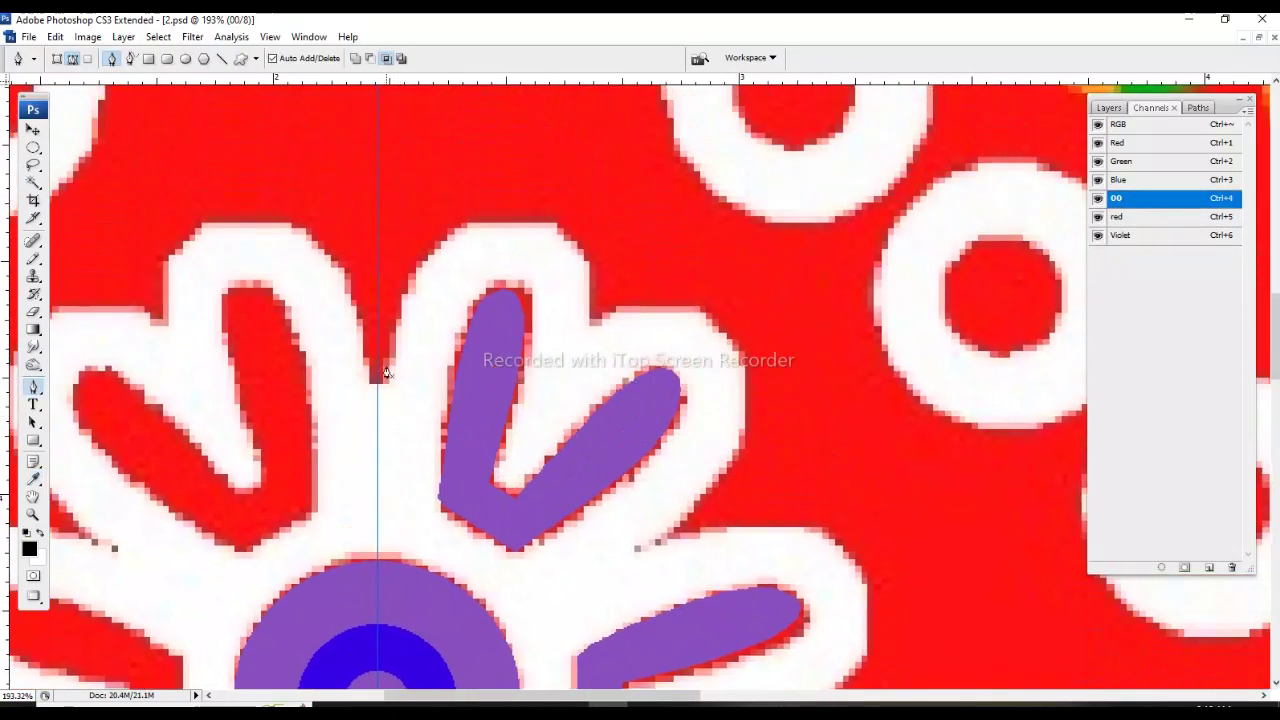
pyautogui.click(371, 395)
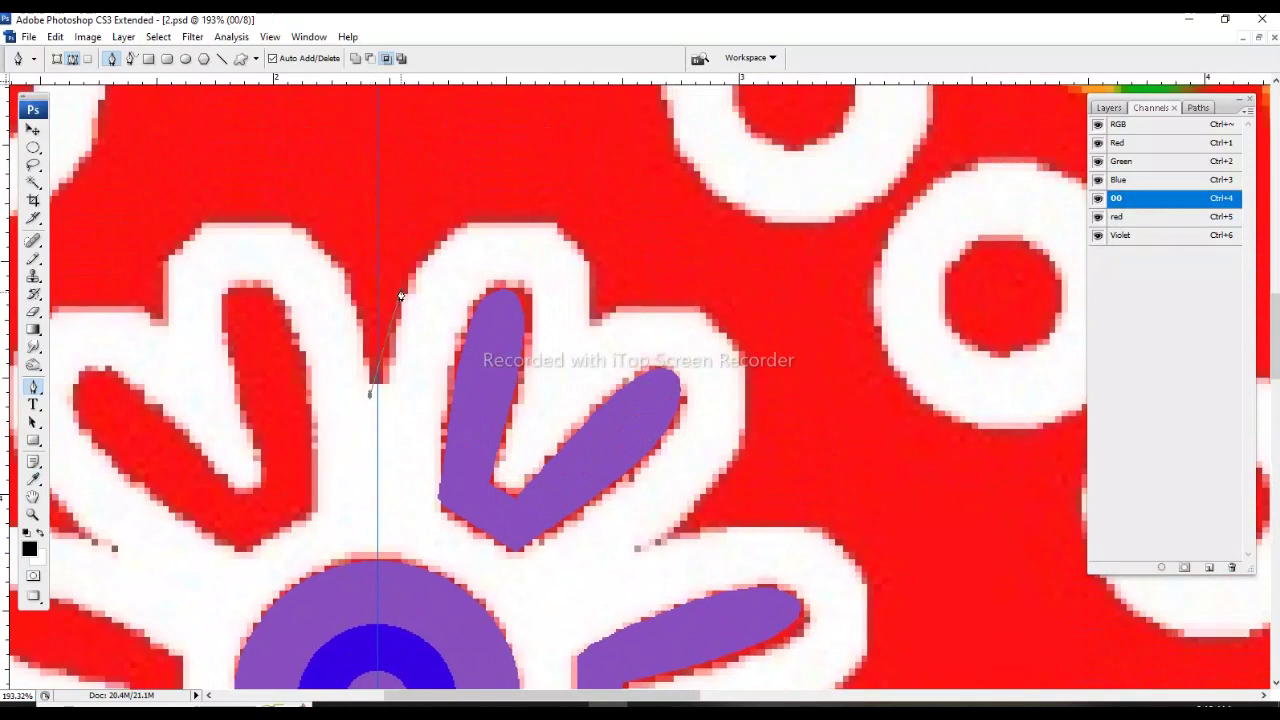
pyautogui.click(420, 238)
pyautogui.moveTo(530, 219); pyautogui.dragTo(594, 234)
pyautogui.moveTo(590, 322); pyautogui.dragTo(591, 342)
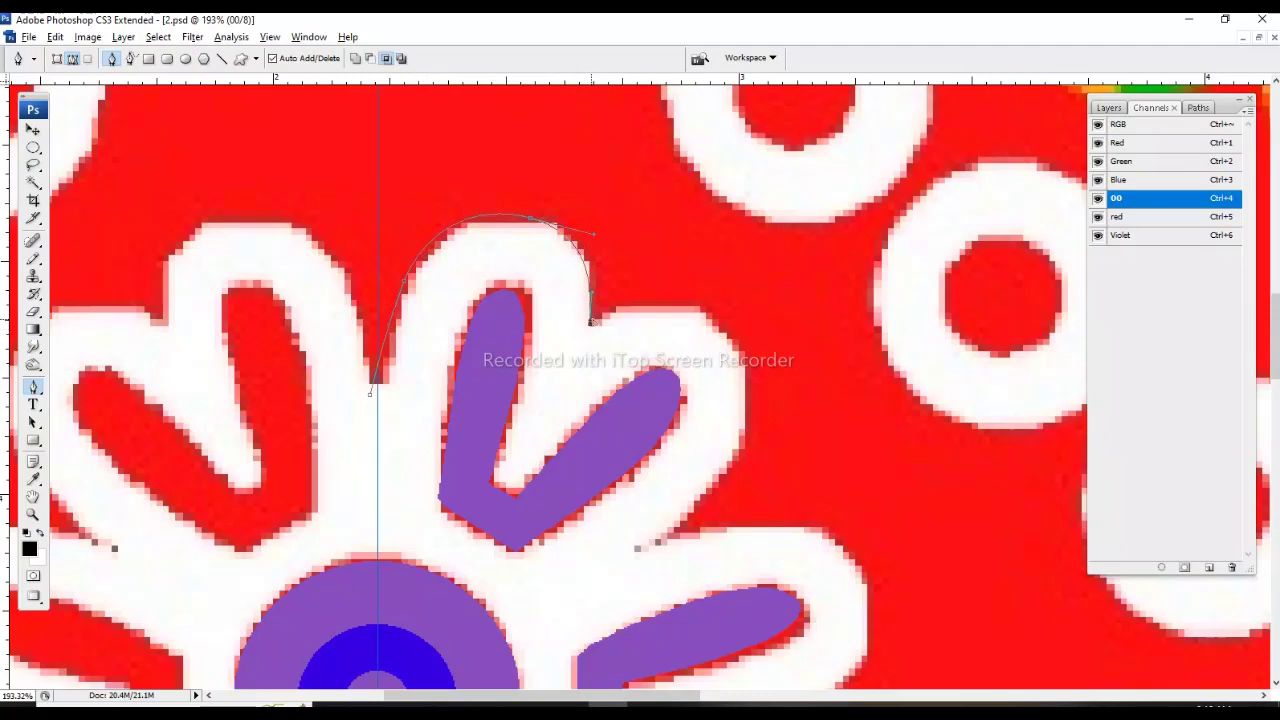
pyautogui.moveTo(708, 314); pyautogui.dragTo(765, 341)
pyautogui.moveTo(821, 481); pyautogui.dragTo(782, 237)
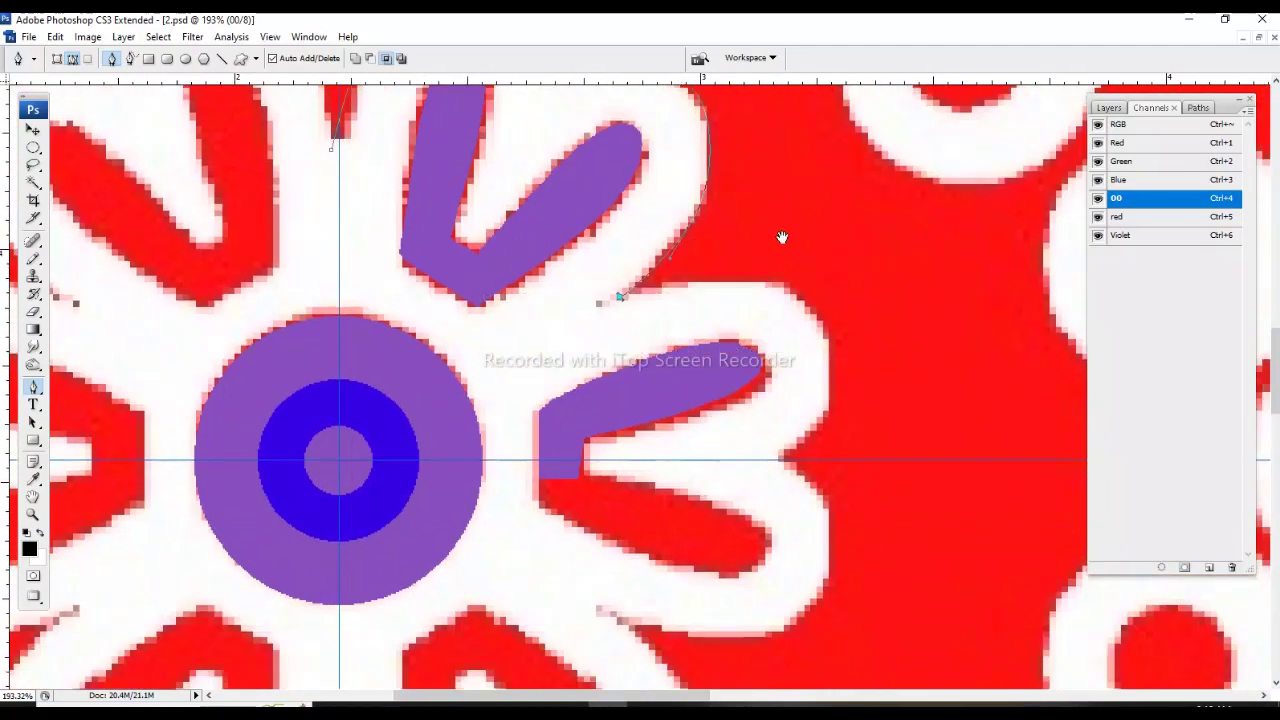
pyautogui.moveTo(782, 284); pyautogui.dragTo(848, 306)
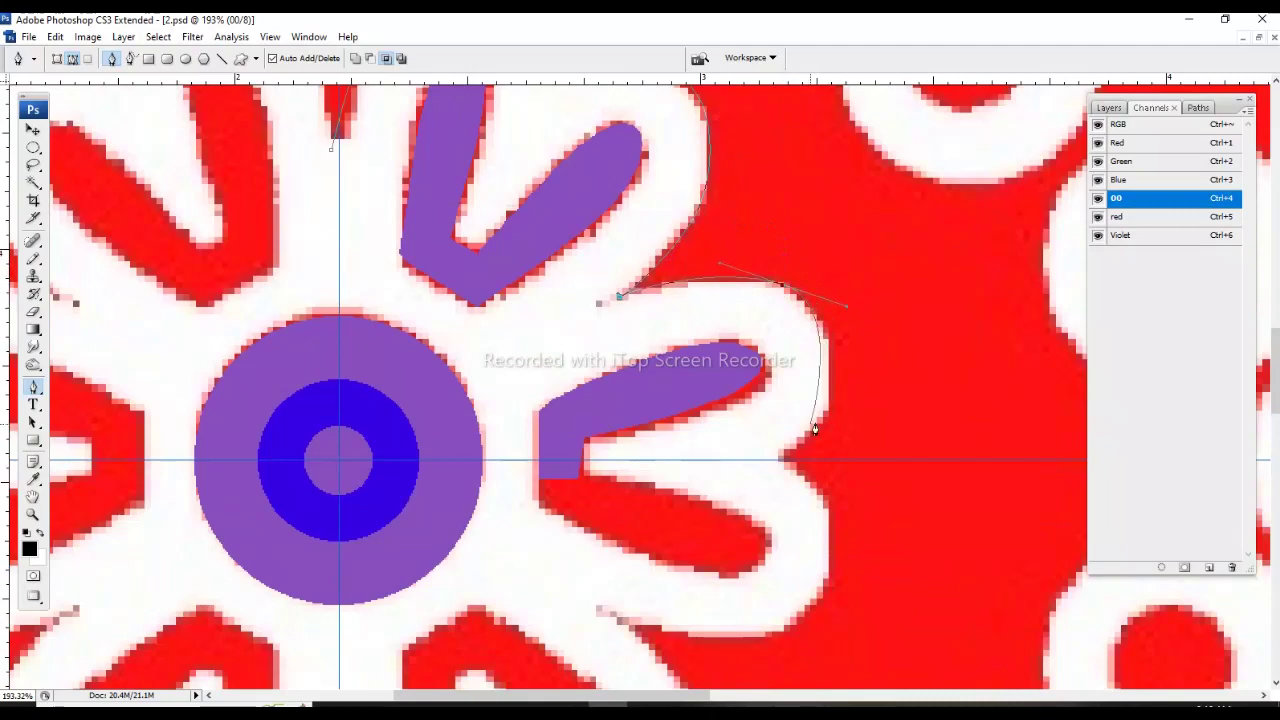
pyautogui.moveTo(825, 415); pyautogui.dragTo(810, 453)
pyautogui.moveTo(618, 523); pyautogui.dragTo(483, 559)
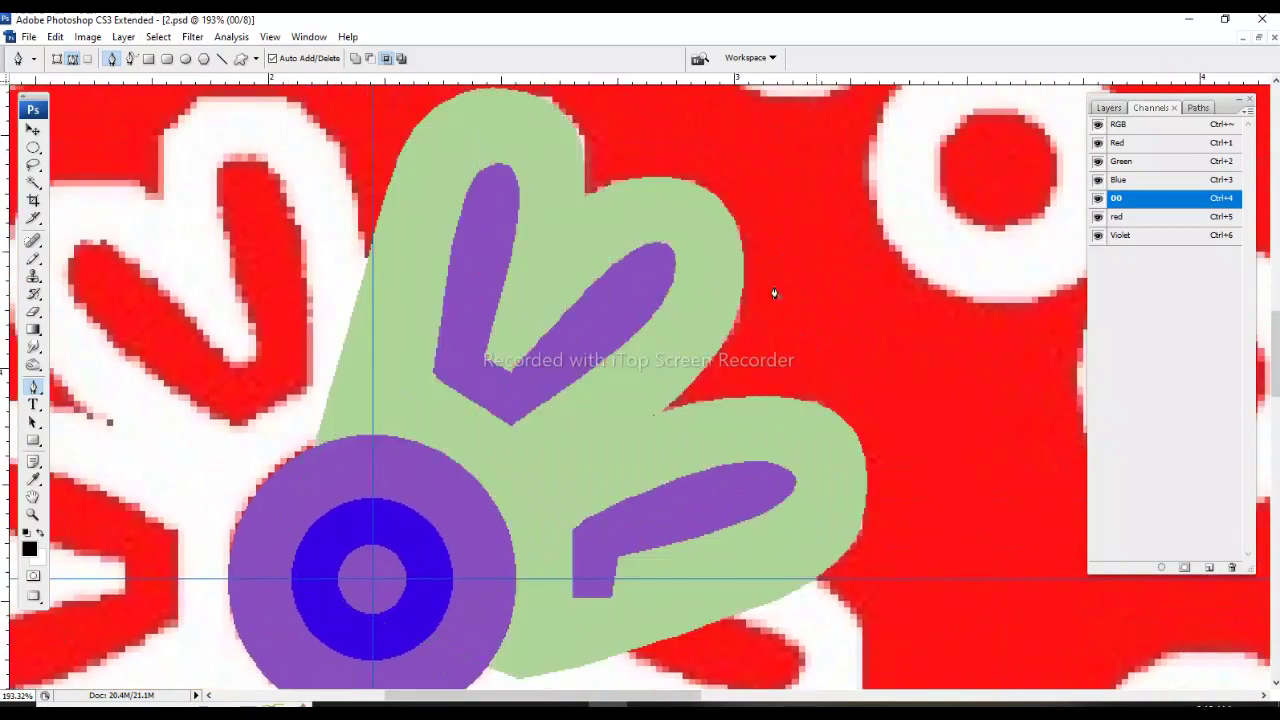
pyautogui.hotkey('ctrl', '-')
pyautogui.hotkey('ctrl', '-')
pyautogui.hotkey('ctrl', '-')
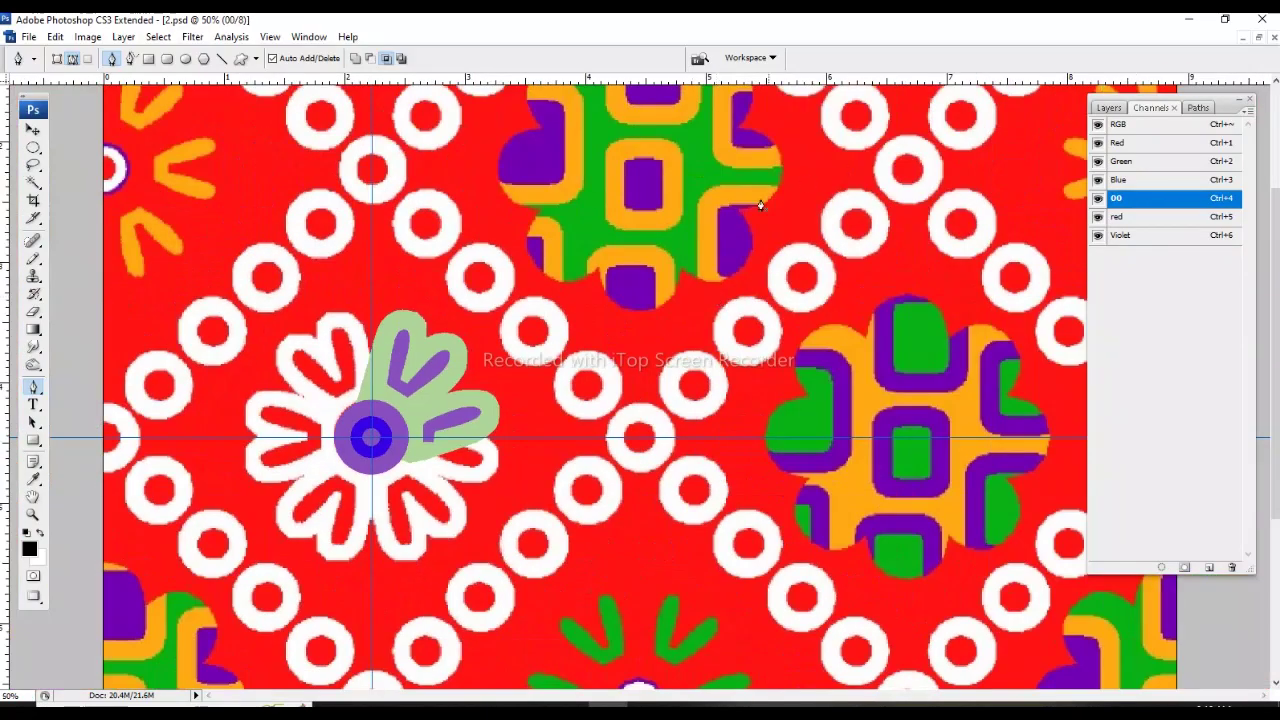
# Rectangle-select the green flower quarter up to the flower centre.
pyautogui.press('m')
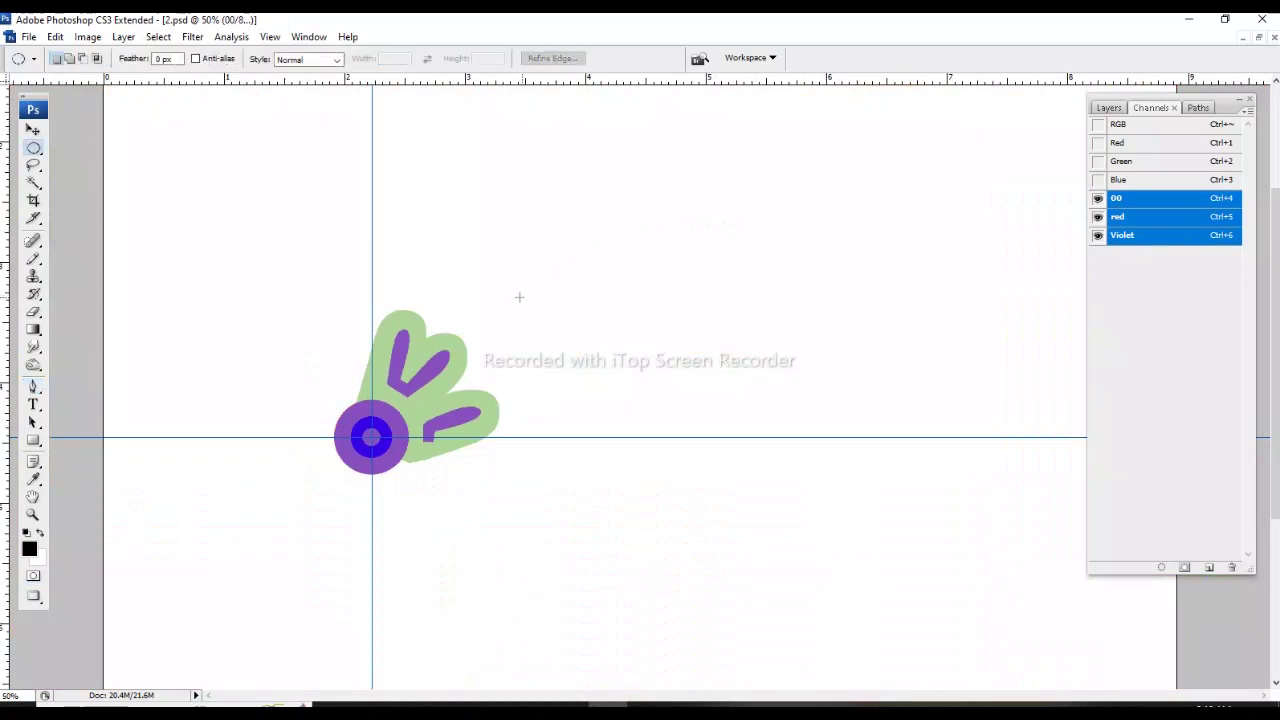
pyautogui.hotkey('ctrl', '+')
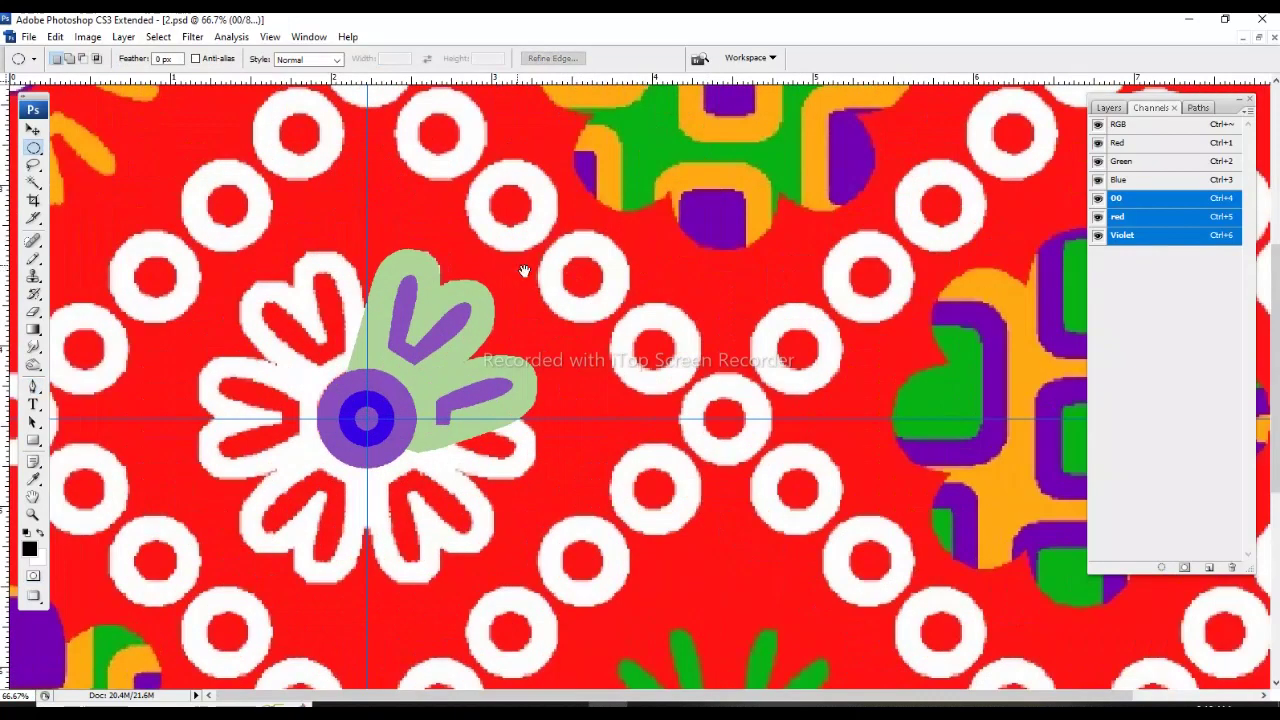
pyautogui.scroll(1, 525, 280)
pyautogui.click(556, 343)
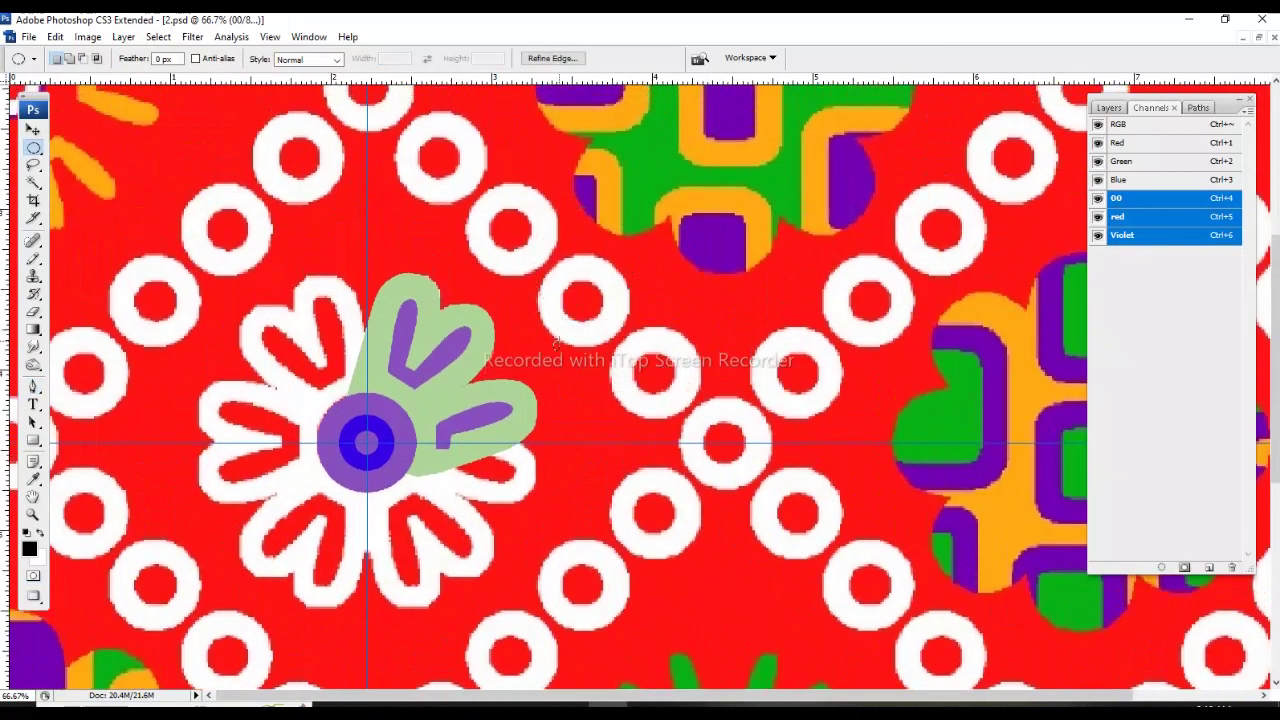
pyautogui.rightClick(34, 152)
pyautogui.click(110, 147)
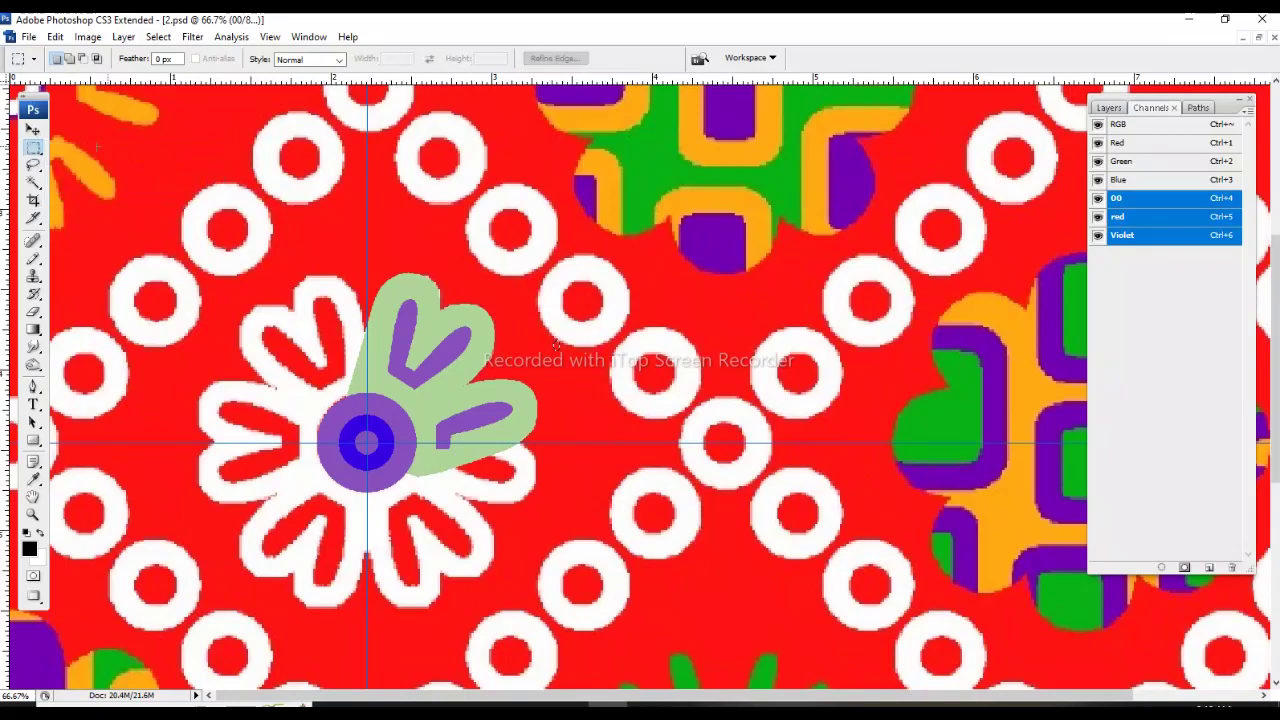
pyautogui.moveTo(435, 340); pyautogui.dragTo(367, 441)
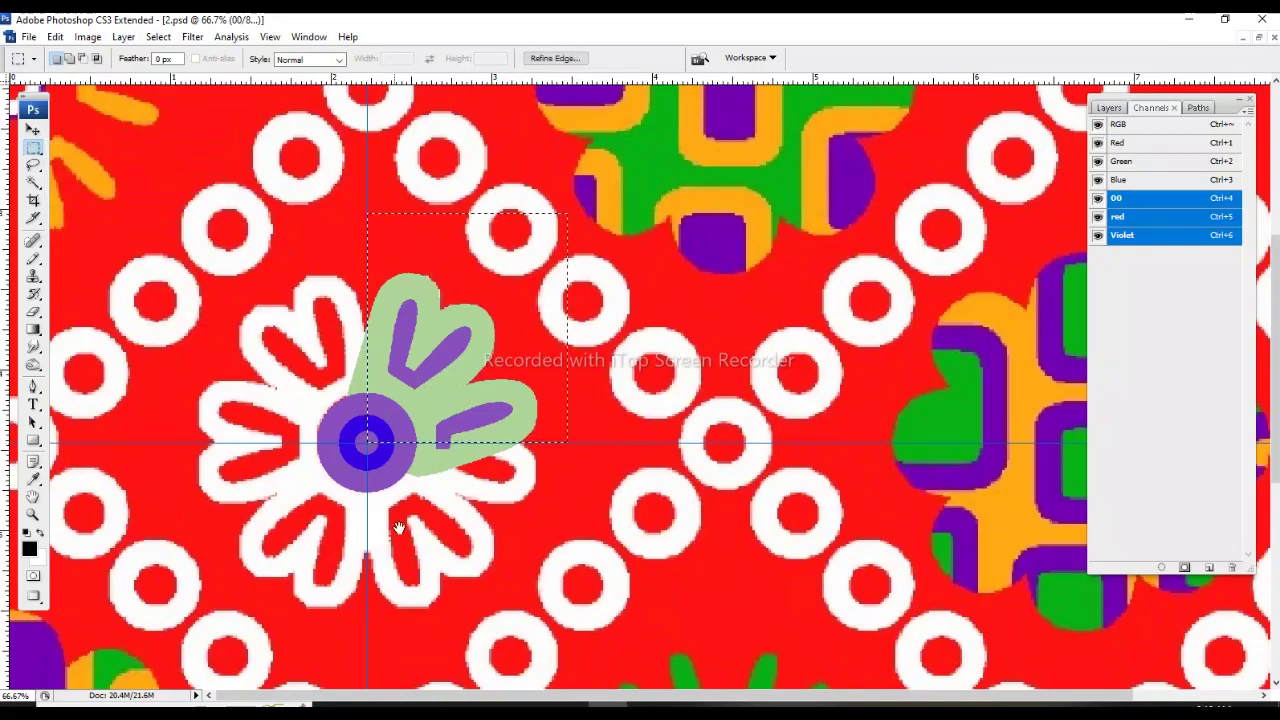
# Copy the quarter below, flip it vertically and align it under the centre.
pyautogui.moveTo(482, 425)
pyautogui.mouseDown()
pyautogui.moveTo(482, 283)
pyautogui.moveTo(473, 525)
pyautogui.mouseUp()
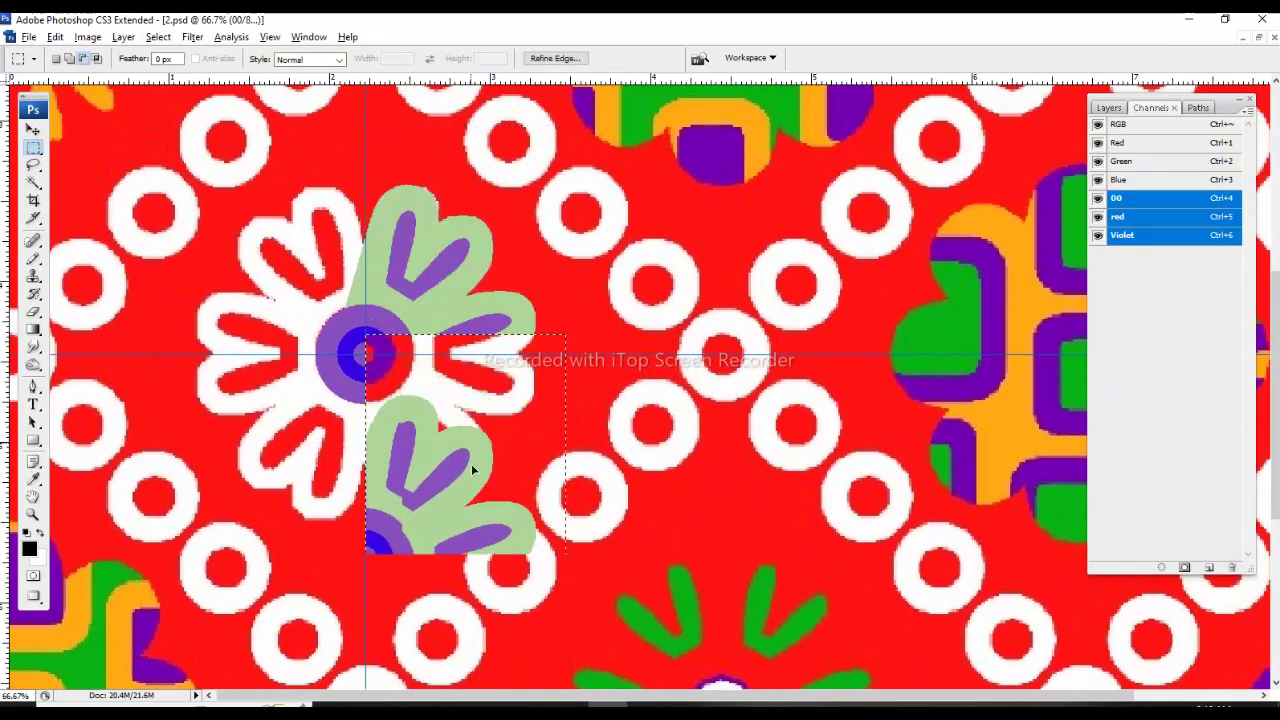
pyautogui.click(55, 37)
pyautogui.moveTo(79, 320)
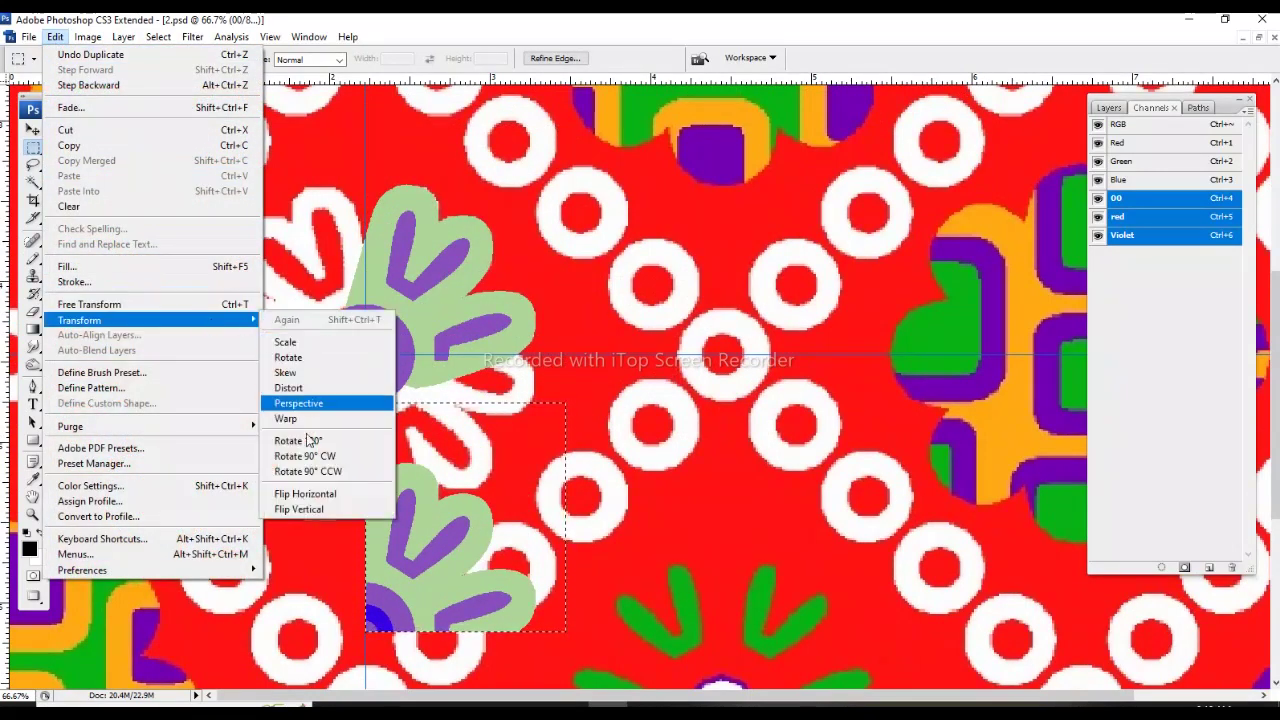
pyautogui.click(301, 511)
pyautogui.moveTo(448, 463); pyautogui.dragTo(456, 411)
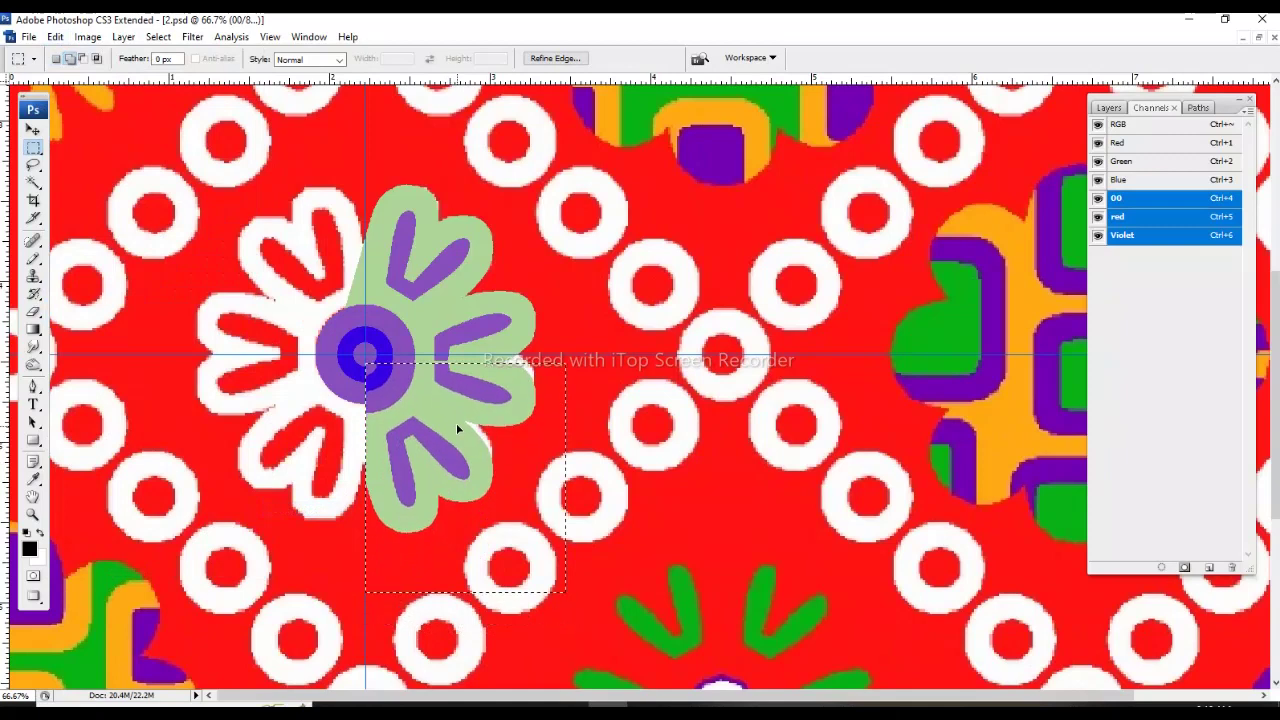
# Extend the selection over the right half, copy it left and flip it horizontally.
pyautogui.click(158, 37)
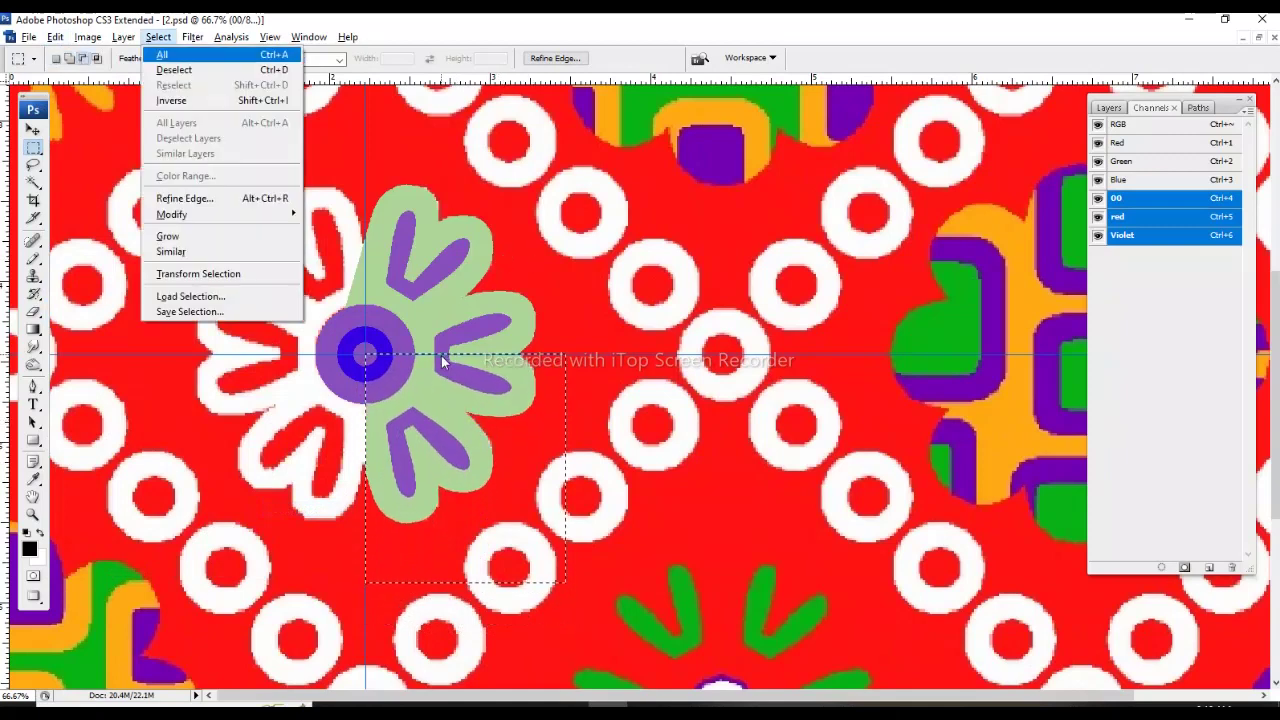
pyautogui.click(200, 273)
pyautogui.moveTo(487, 222); pyautogui.dragTo(480, 157)
pyautogui.press('Return')
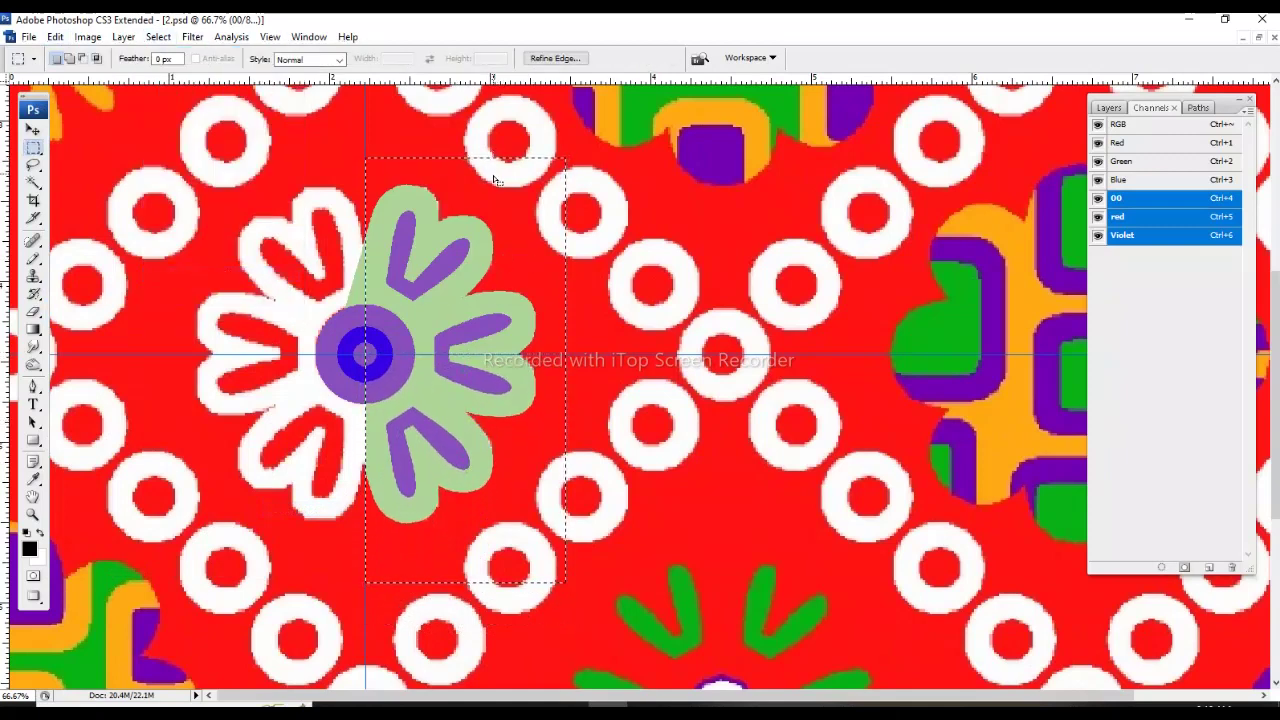
pyautogui.moveTo(410, 243); pyautogui.dragTo(316, 240)
pyautogui.click(55, 37)
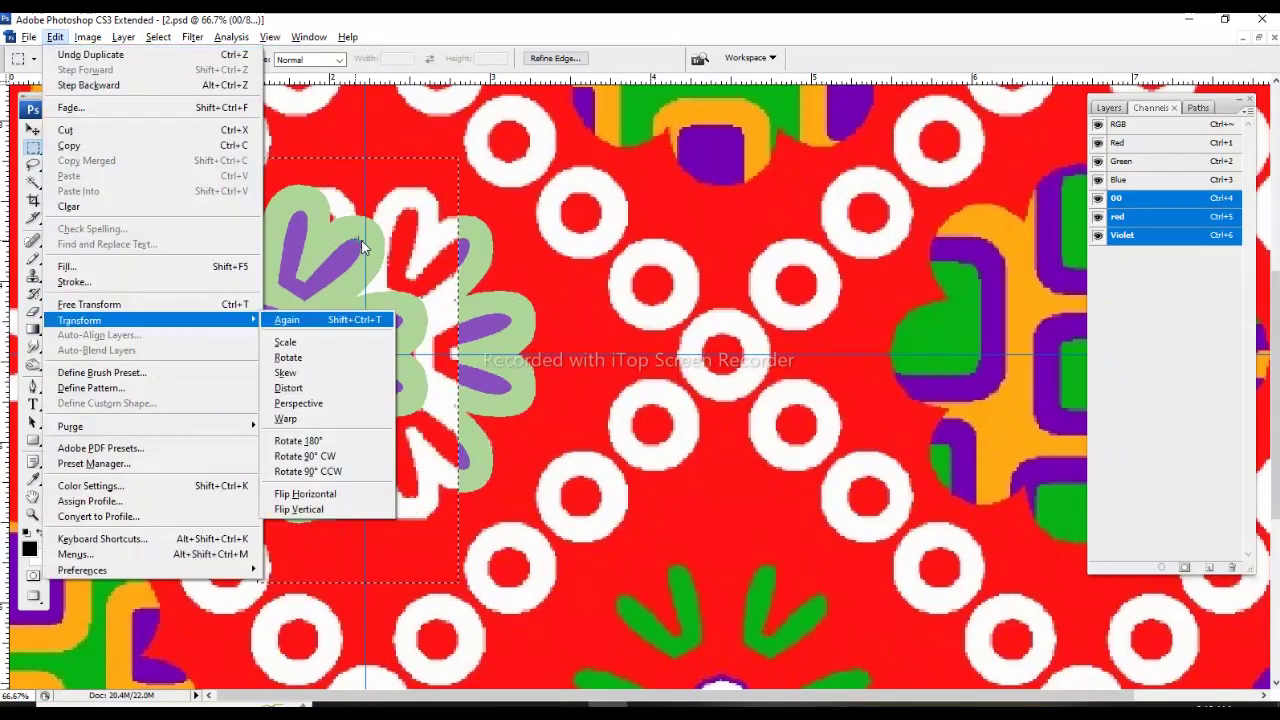
pyautogui.click(371, 523)
pyautogui.moveTo(420, 303); pyautogui.dragTo(320, 303)
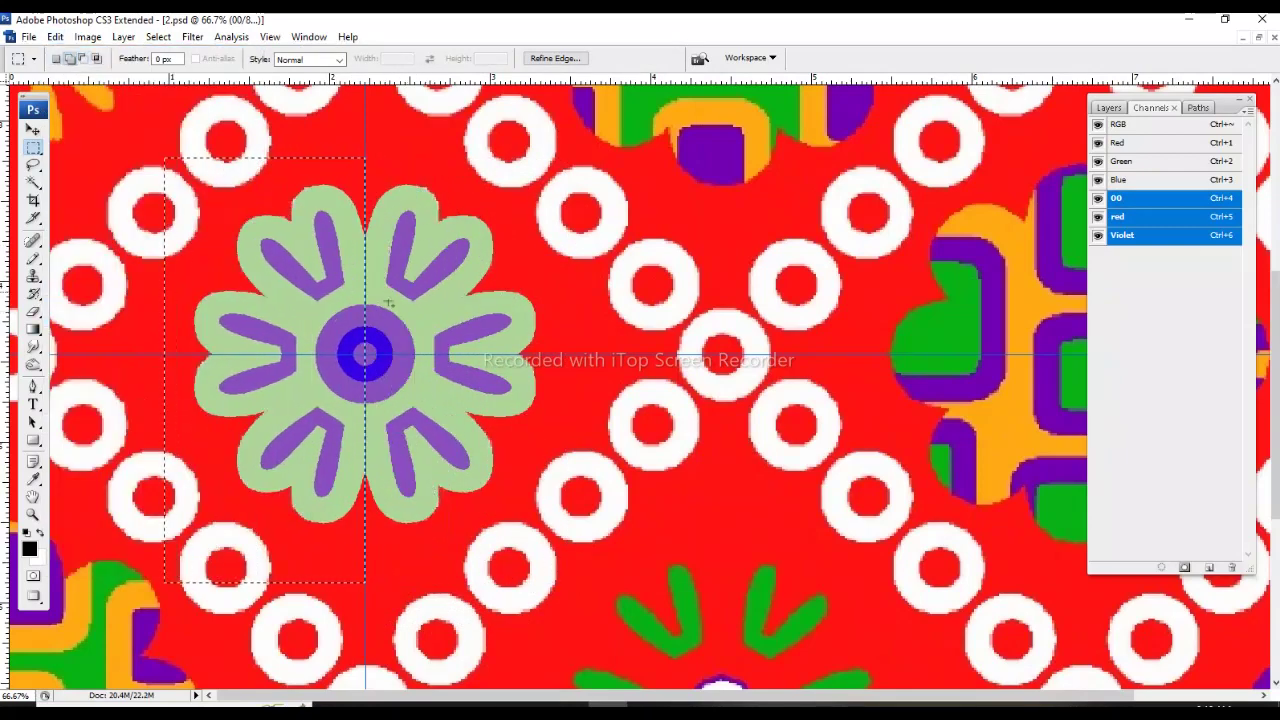
pyautogui.hotkey('ctrl', 'd')
# Fit the whole tile in the window and show the full-colour image.
pyautogui.click(1098, 124)
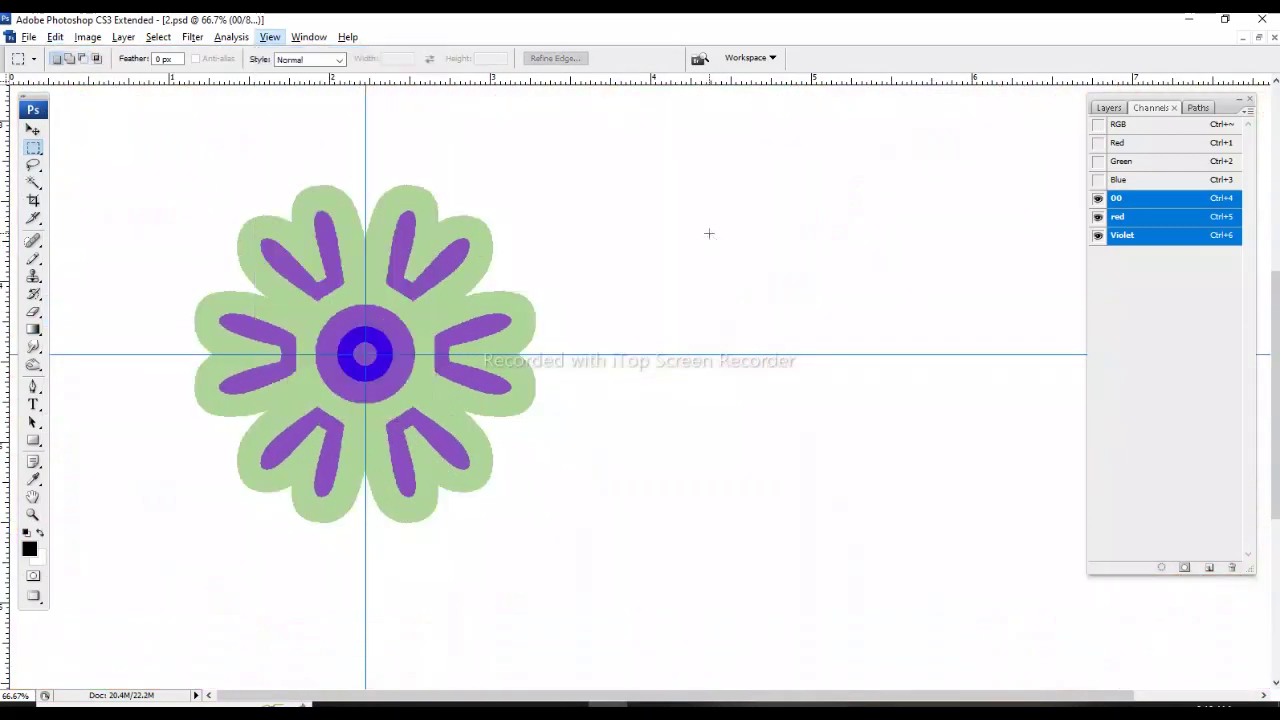
pyautogui.hotkey('ctrl', '0')
pyautogui.hotkey('ctrl', '`')
# Hide the guide lines and view the whole tile with its finished green flower.
pyautogui.hotkey('ctrl', '+')
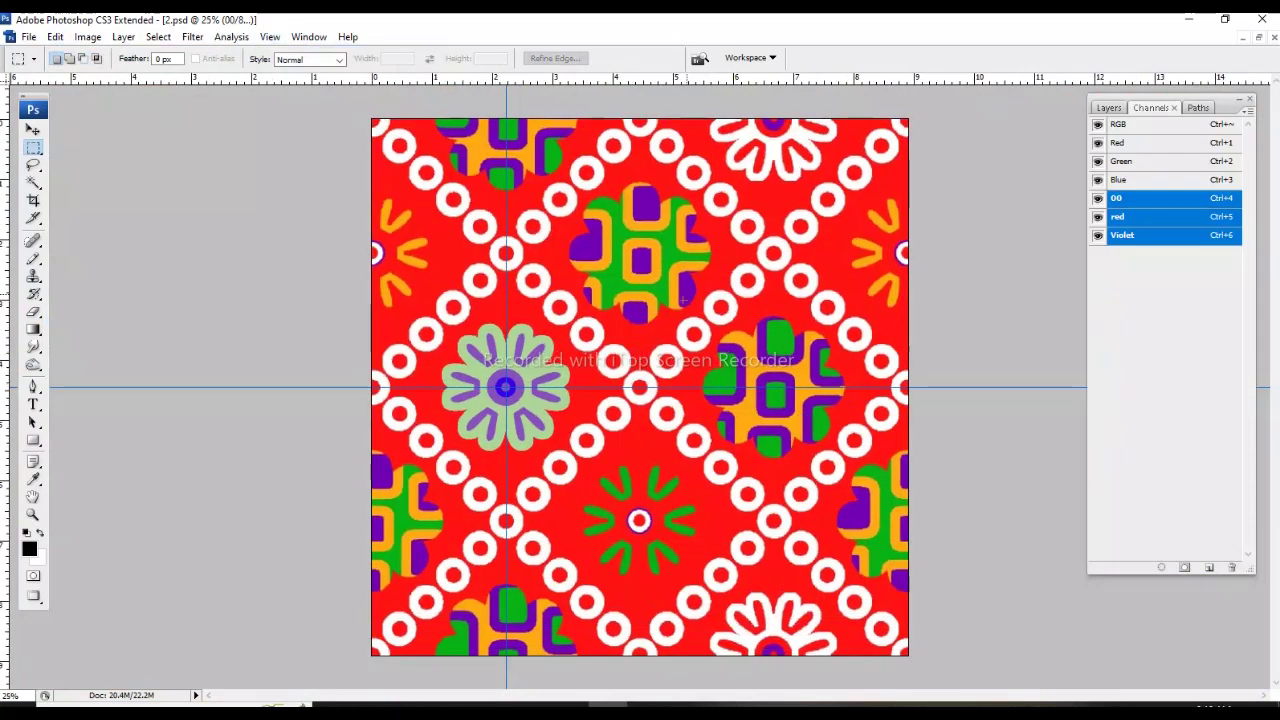
pyautogui.hotkey('ctrl', ';')
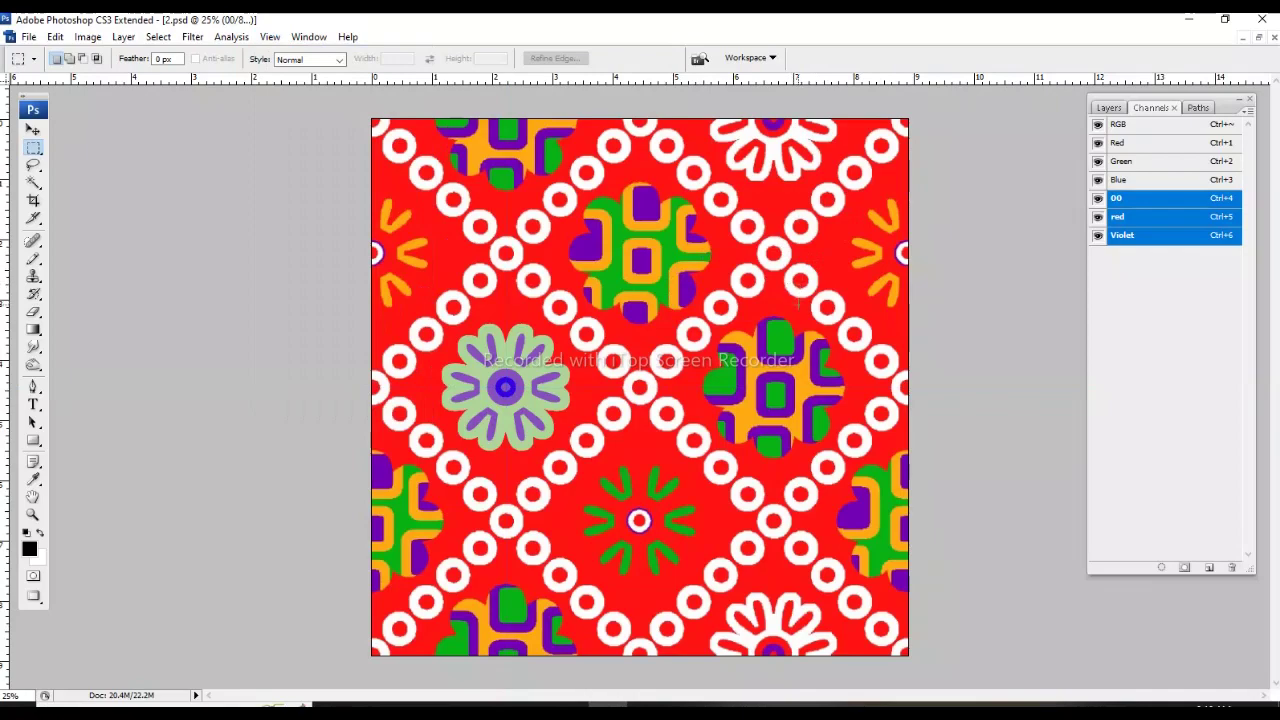
pyautogui.hotkey('ctrl', '`')
pyautogui.hotkey('ctrl', '`')
pyautogui.moveTo(577, 338); pyautogui.dragTo(579, 340)
# On the 00 channel, start a Pen outline along the motif's upper edge and right petal.
pyautogui.press('p')
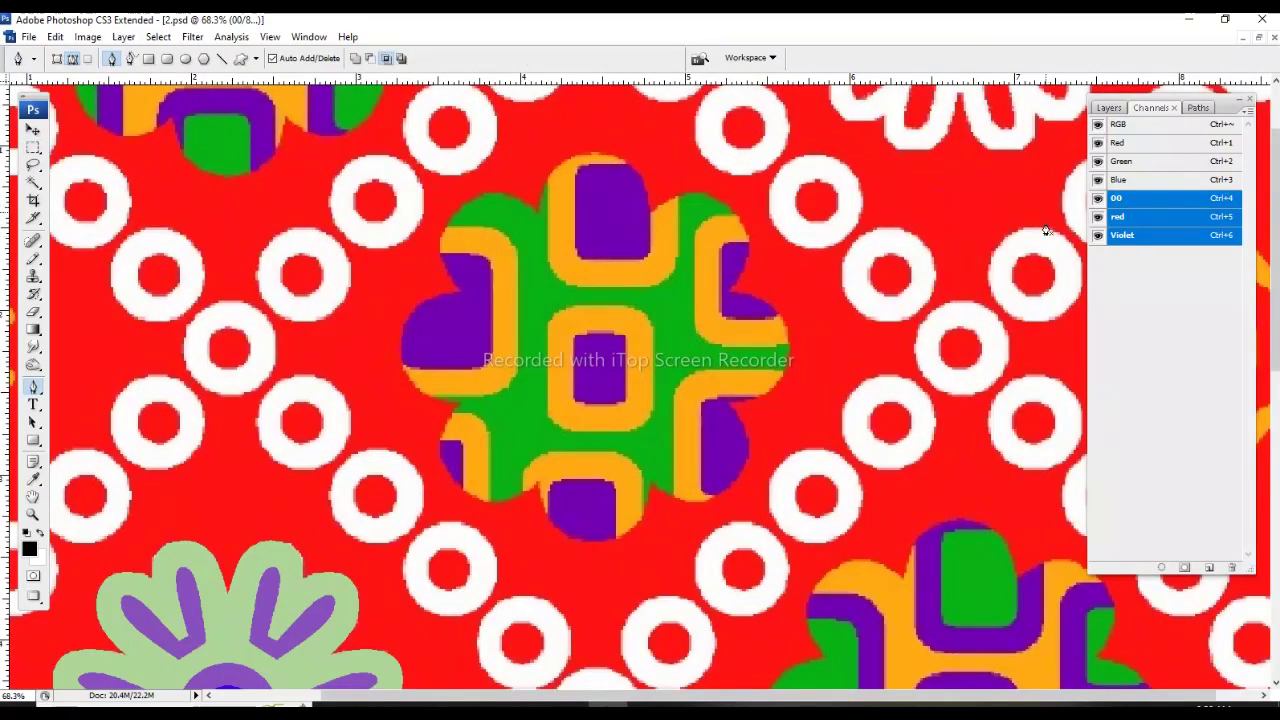
pyautogui.click(1141, 203)
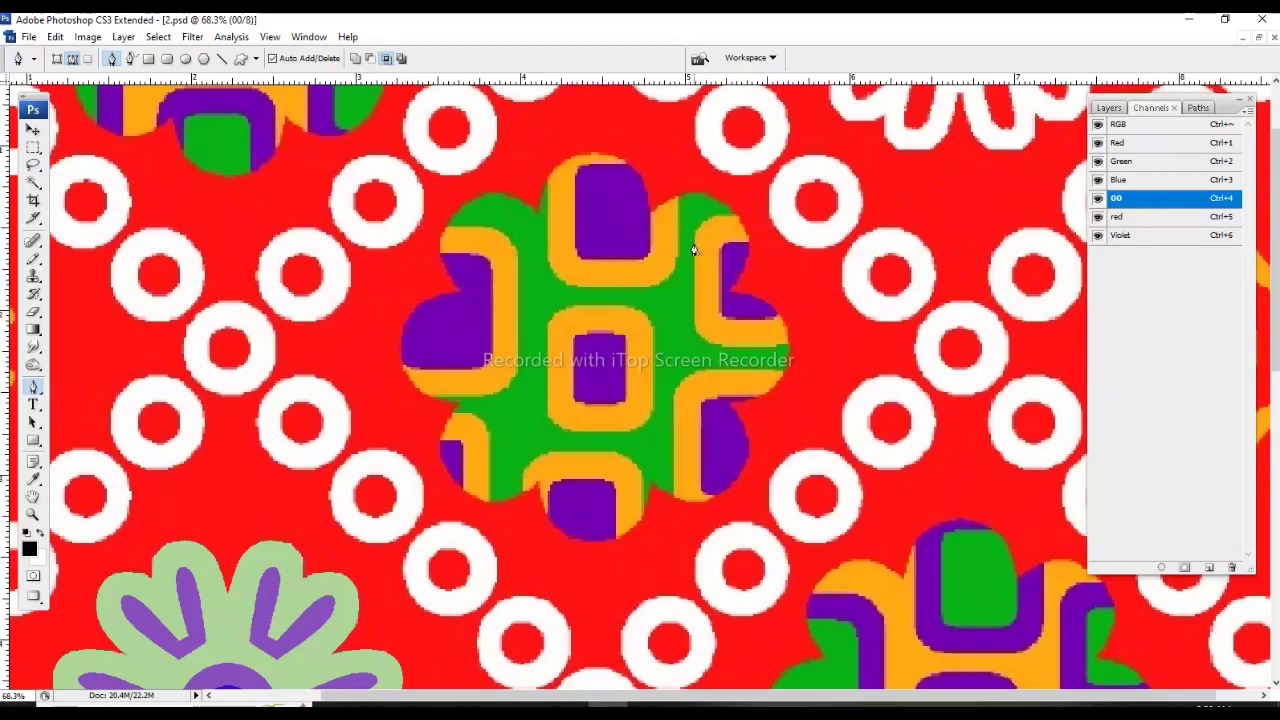
pyautogui.hotkey('ctrl', '+')
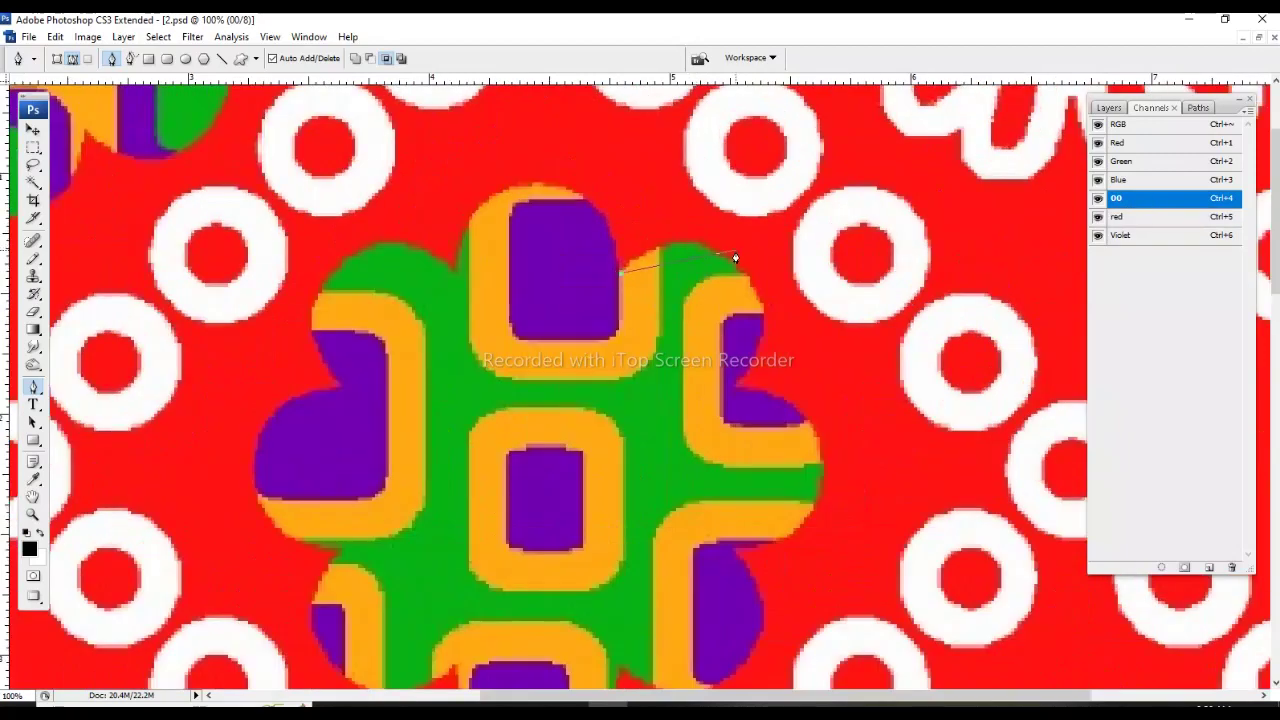
pyautogui.click(716, 397)
pyautogui.scroll(-3, 731, 393)
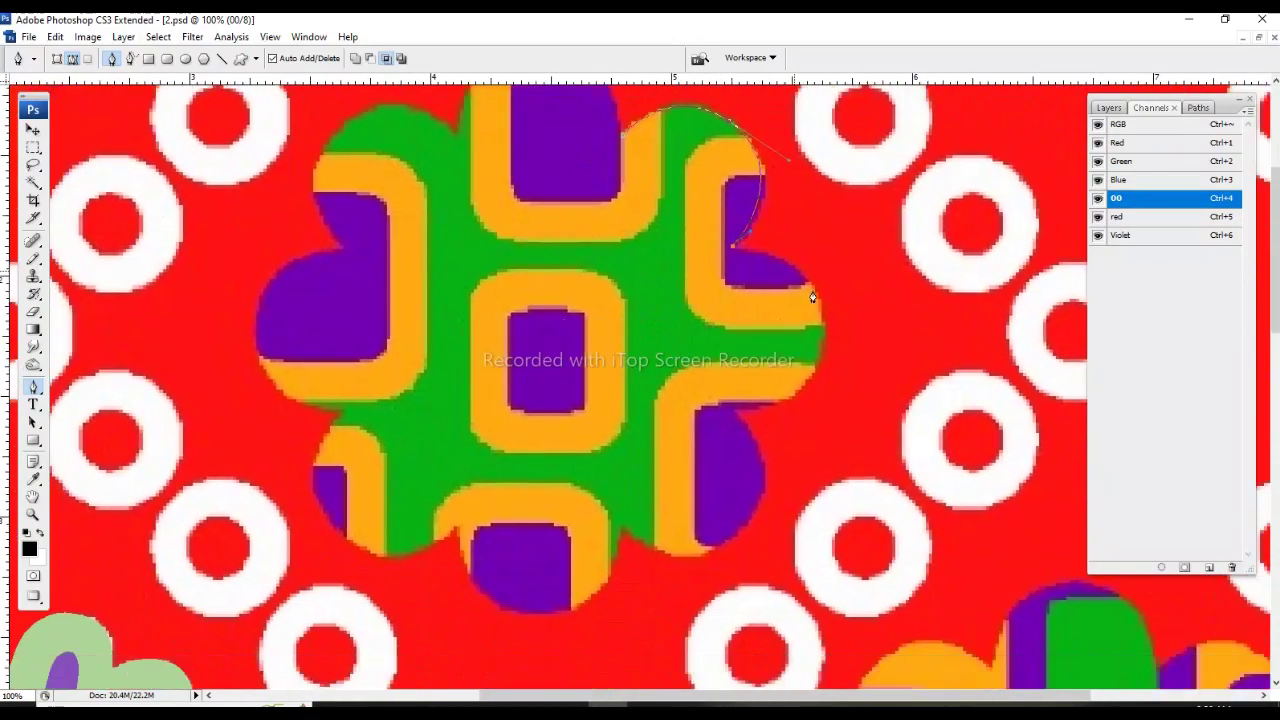
pyautogui.moveTo(820, 338)
pyautogui.mouseDown()
pyautogui.moveTo(812, 420)
pyautogui.moveTo(717, 467)
pyautogui.mouseUp()
pyautogui.scroll(-3, 729, 463)
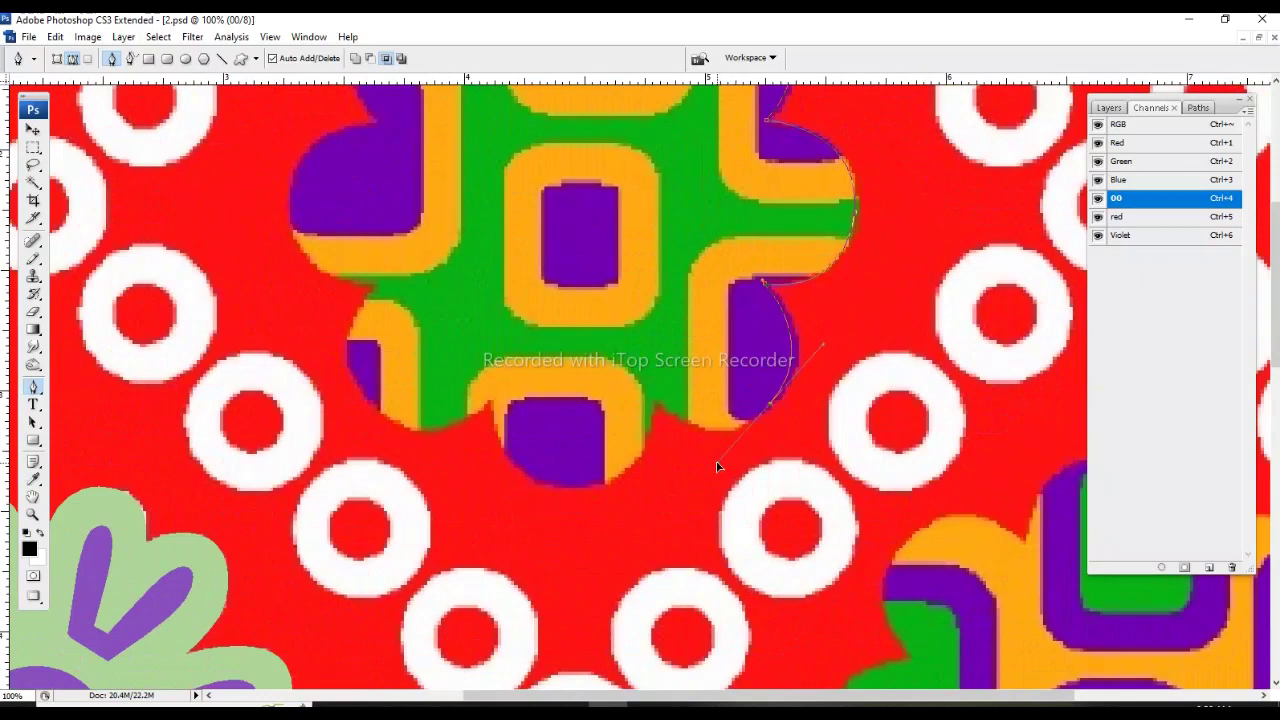
pyautogui.scroll(-1, 656, 405)
pyautogui.hscroll(-2, 700, 409)
pyautogui.moveTo(683, 437); pyautogui.dragTo(590, 449)
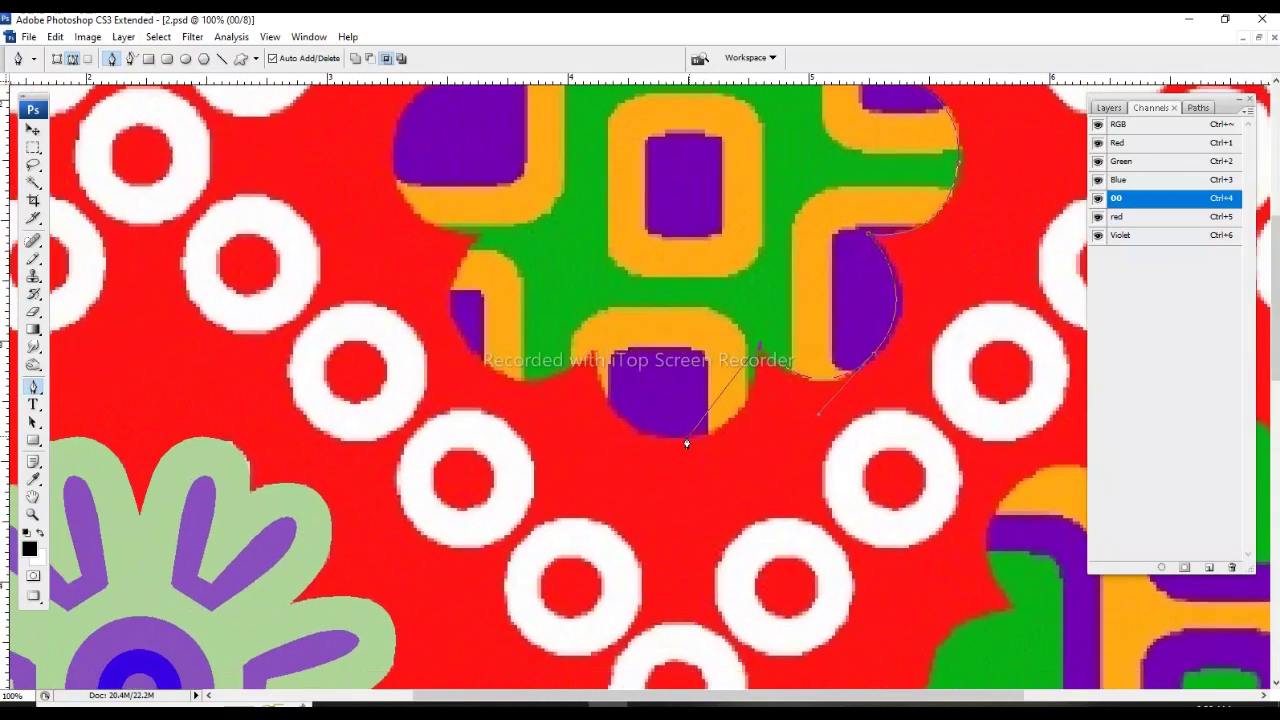
pyautogui.click(598, 345)
# Continue the curved outline around the bottom, left and upper-left petals.
pyautogui.scroll(1, 640, 430)
pyautogui.hscroll(-3, 686, 450)
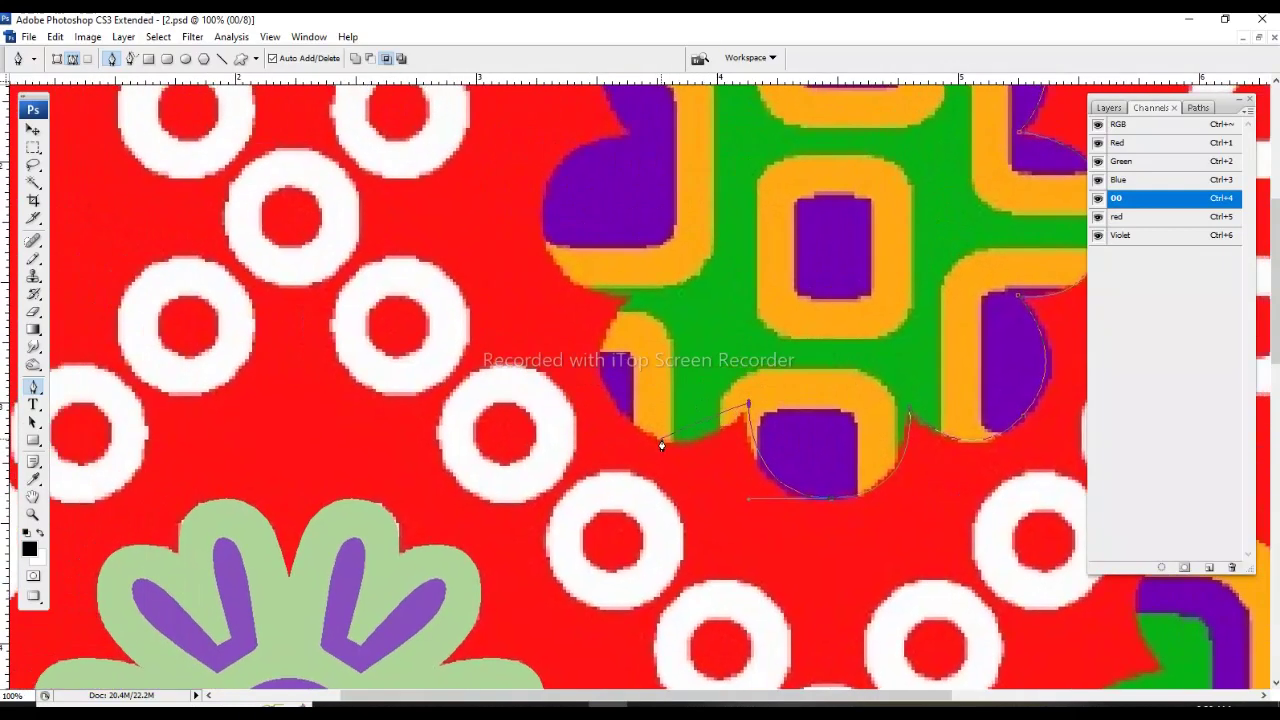
pyautogui.moveTo(632, 298); pyautogui.dragTo(680, 255)
pyautogui.moveTo(628, 304)
pyautogui.mouseDown()
pyautogui.moveTo(692, 495)
pyautogui.moveTo(740, 440)
pyautogui.mouseUp()
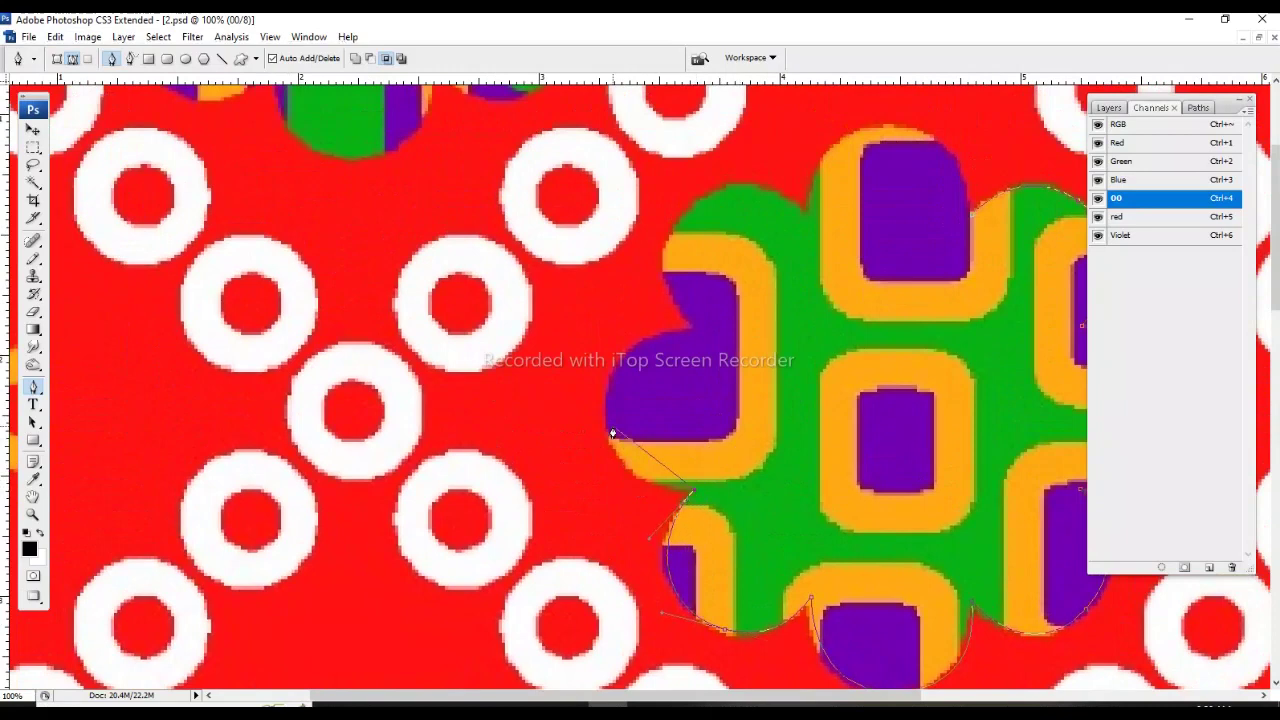
pyautogui.moveTo(607, 418); pyautogui.dragTo(600, 346)
pyautogui.moveTo(700, 340); pyautogui.dragTo(643, 520)
pyautogui.moveTo(628, 396); pyautogui.dragTo(673, 340)
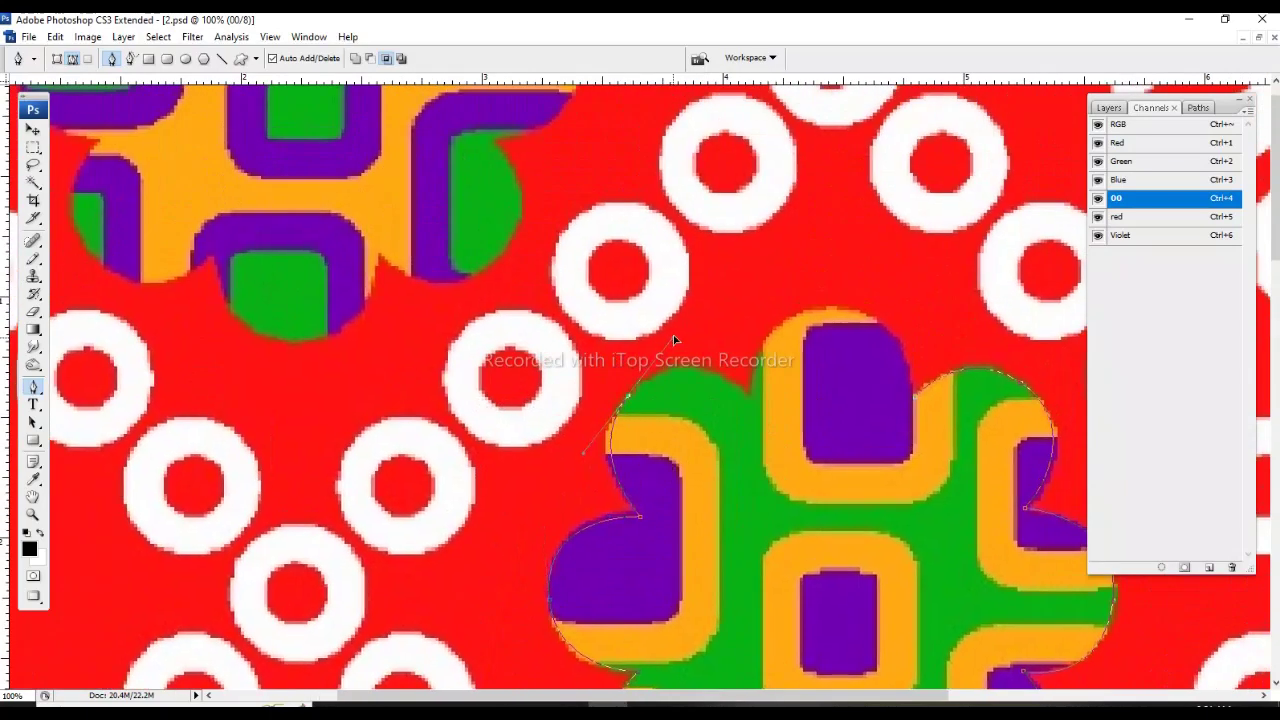
pyautogui.moveTo(748, 392)
pyautogui.mouseDown()
pyautogui.moveTo(760, 425)
pyautogui.moveTo(706, 280)
pyautogui.moveTo(779, 259)
pyautogui.mouseUp()
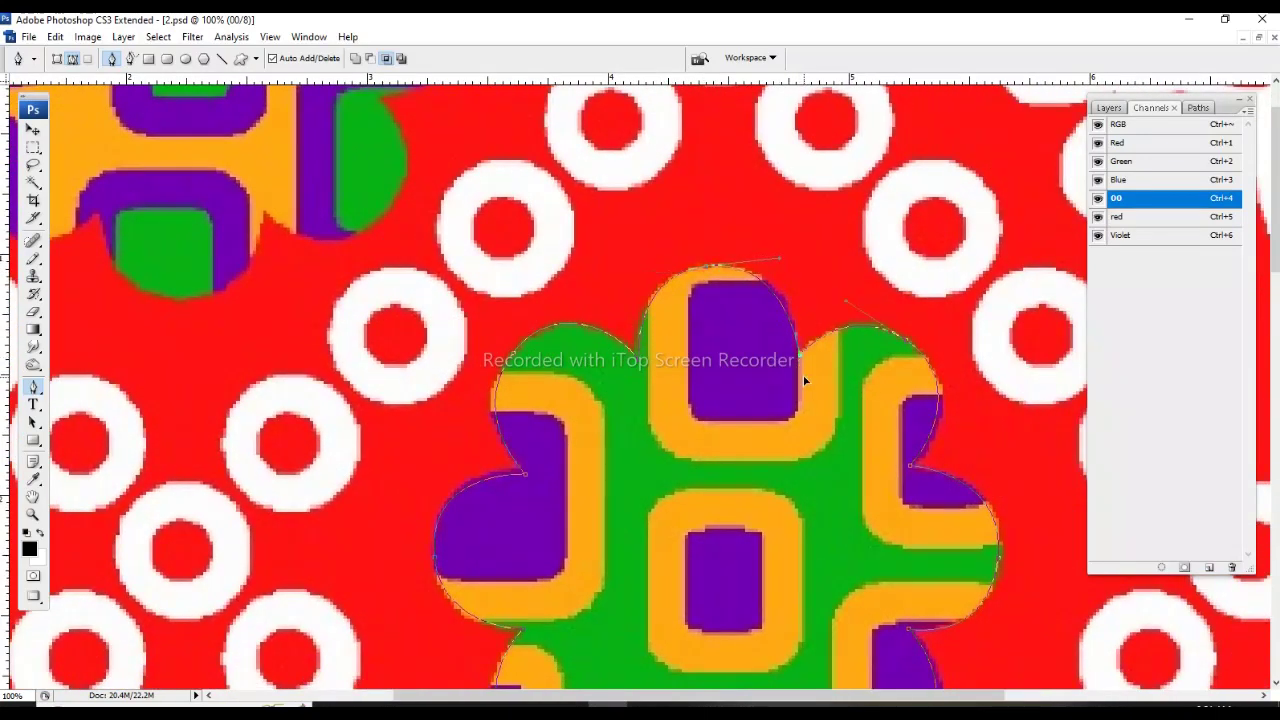
pyautogui.moveTo(763, 408); pyautogui.dragTo(777, 220)
# Load the traced flower outline as a selection and run Levels on the channel.
pyautogui.hotkey('ctrl', 'Return')
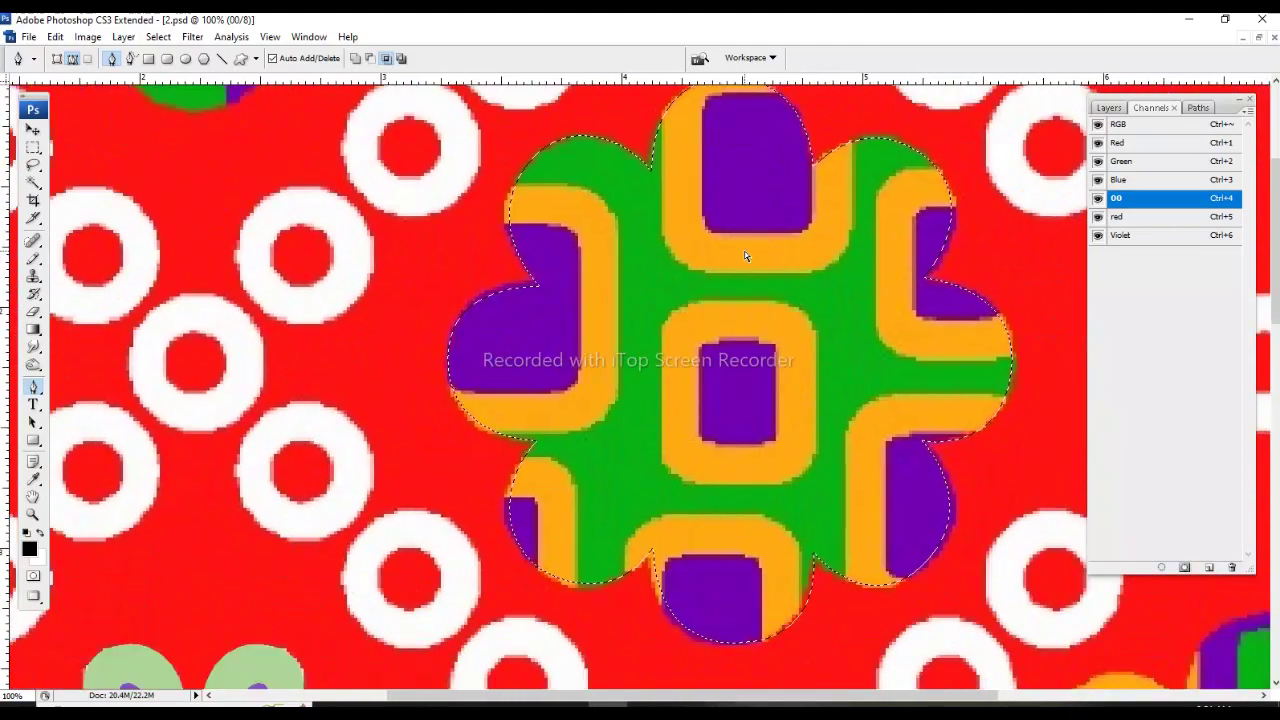
pyautogui.moveTo(1023, 168); pyautogui.dragTo(1019, 230)
pyautogui.hotkey('ctrl', 'l')
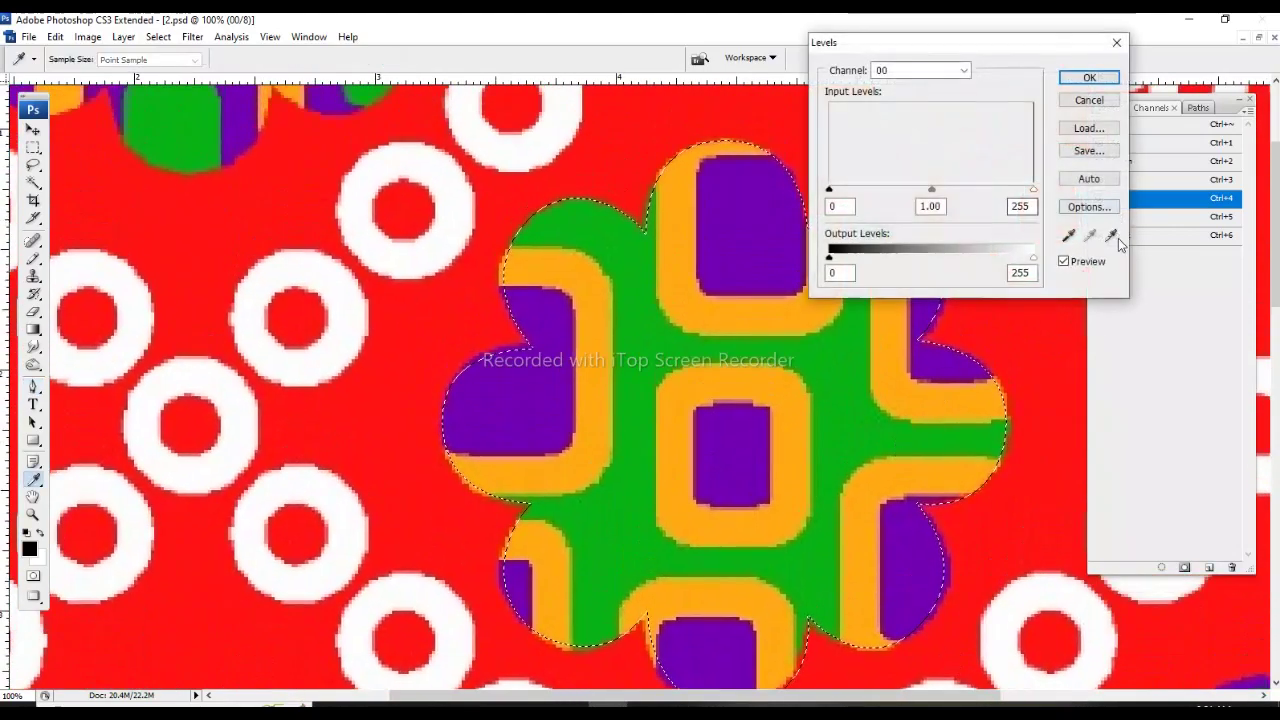
pyautogui.press('Return')
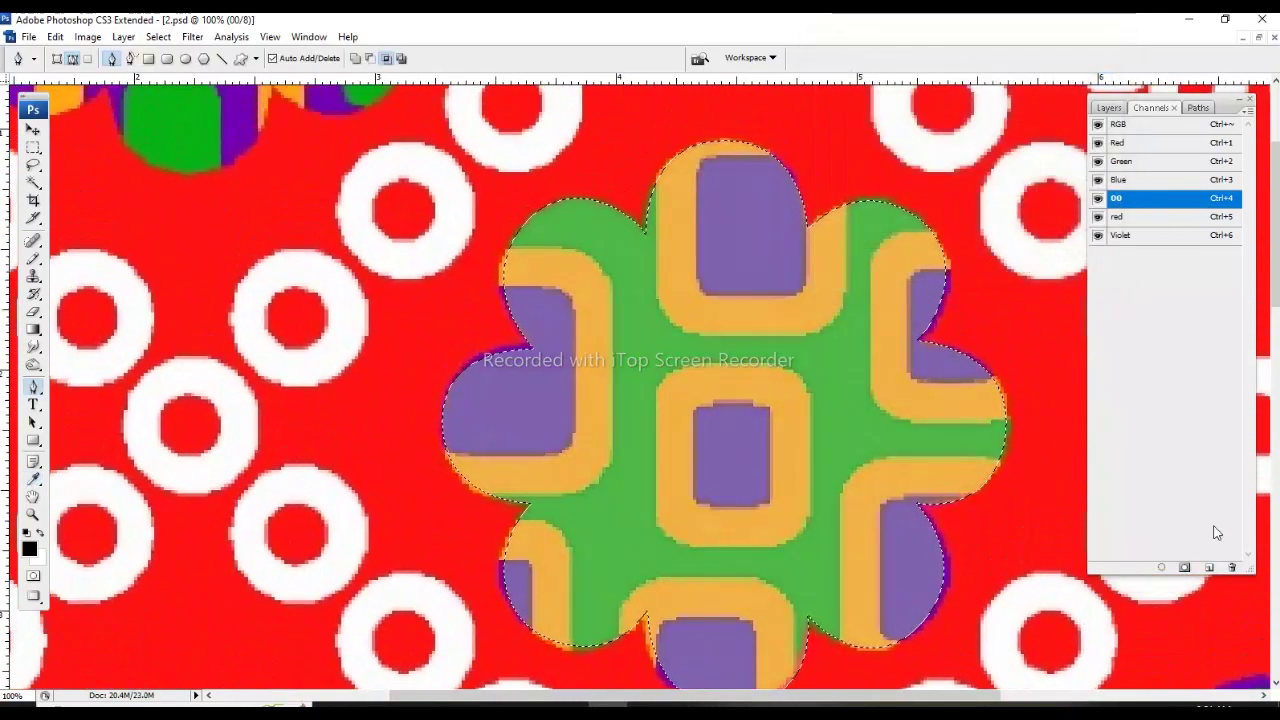
# Add a new spot channel named Yellow with an olive-yellow ink colour.
pyautogui.click(1184, 567)
pyautogui.press('`')
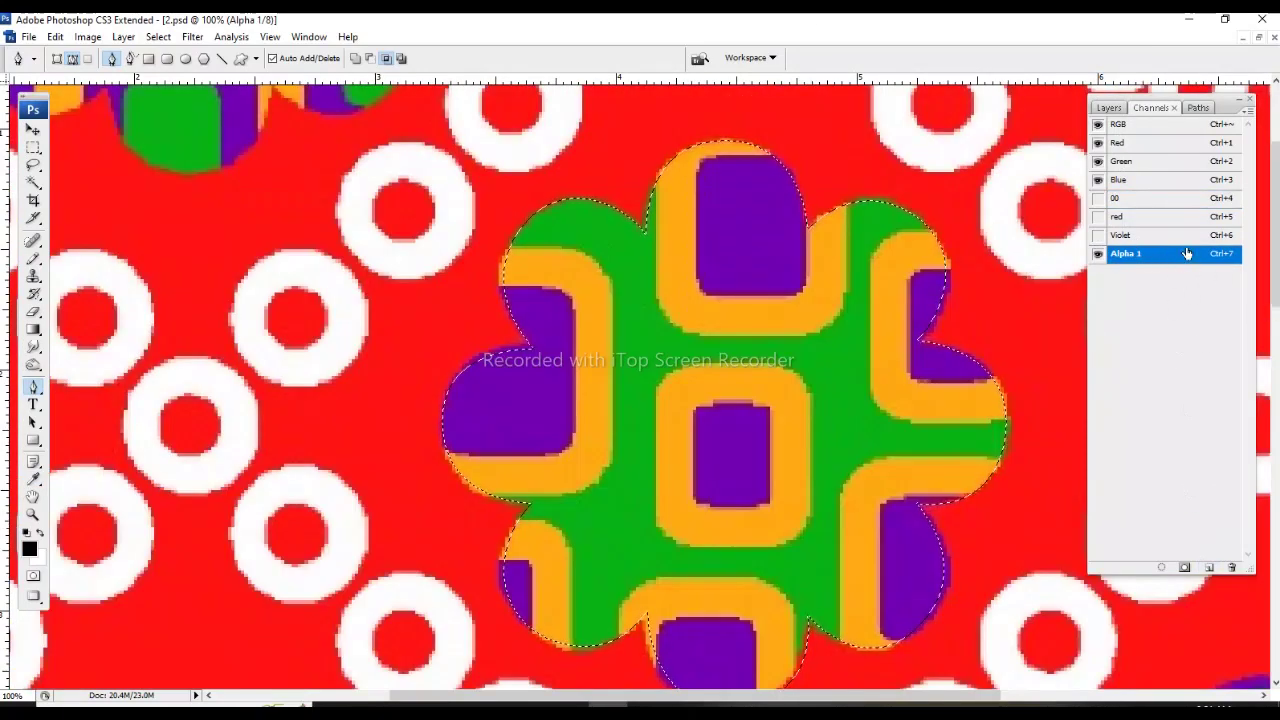
pyautogui.doubleClick(1186, 253)
pyautogui.write('Y')
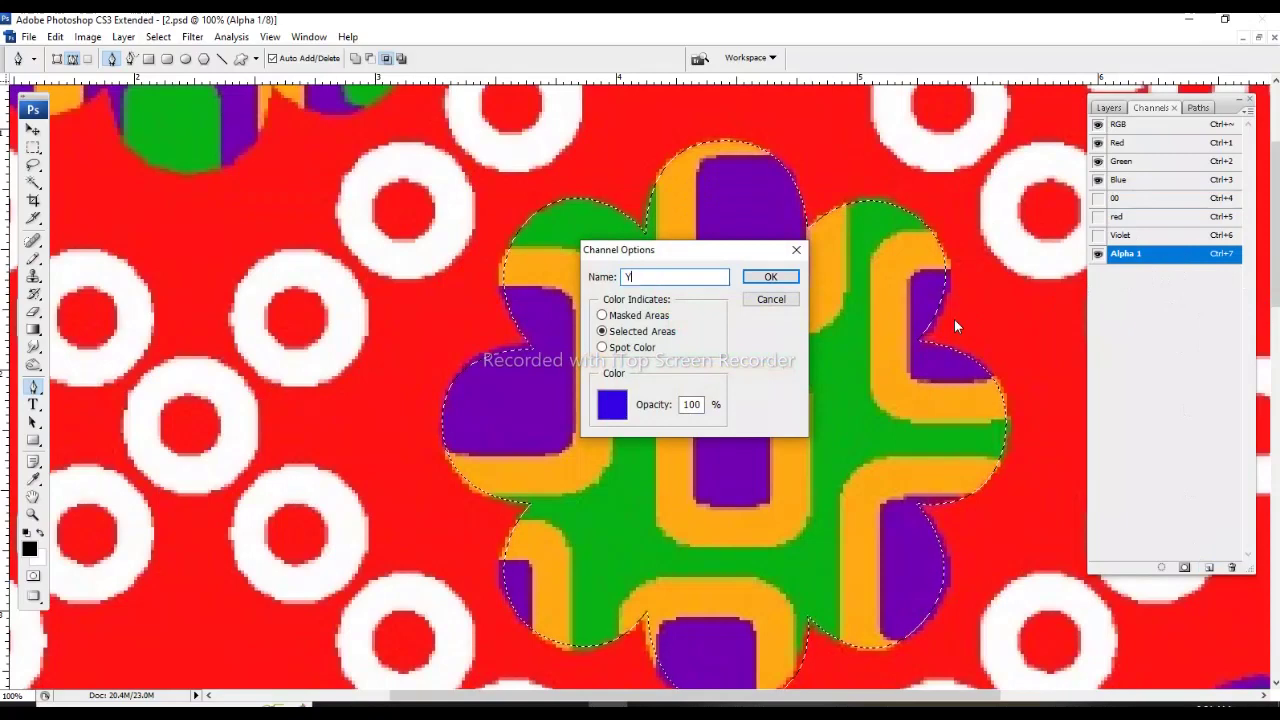
pyautogui.write('ellow')
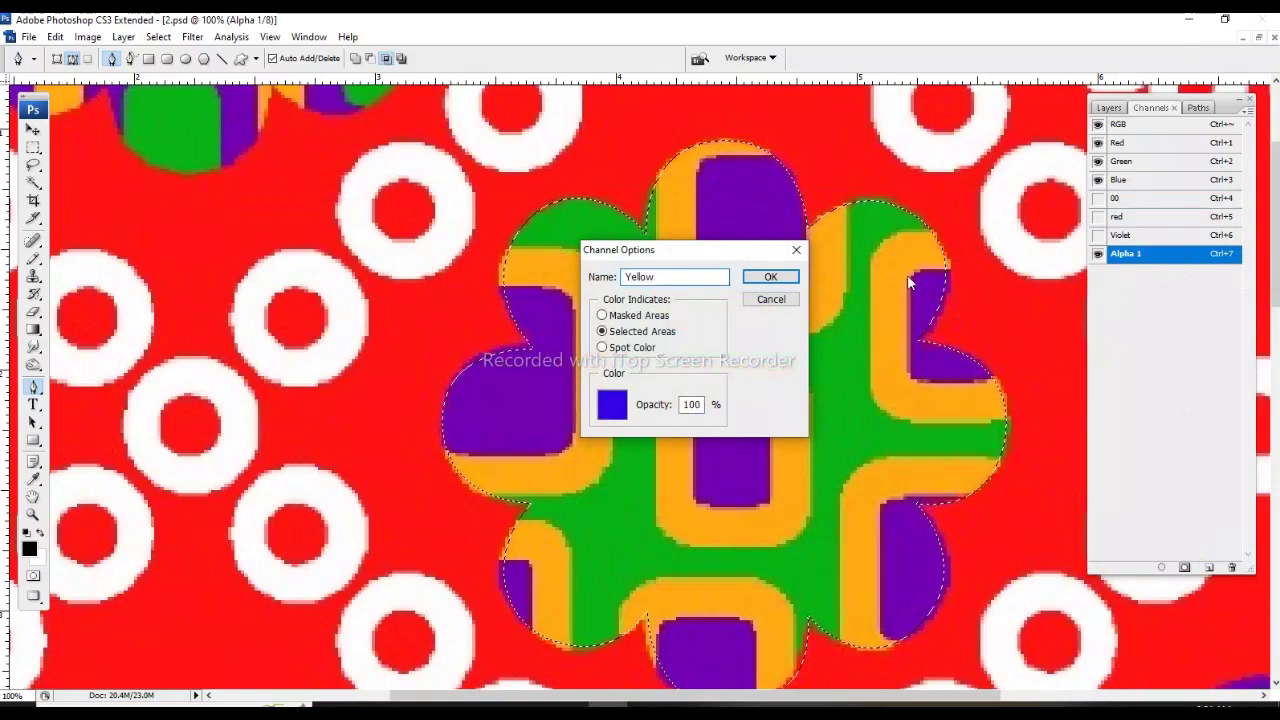
pyautogui.click(602, 347)
pyautogui.click(612, 404)
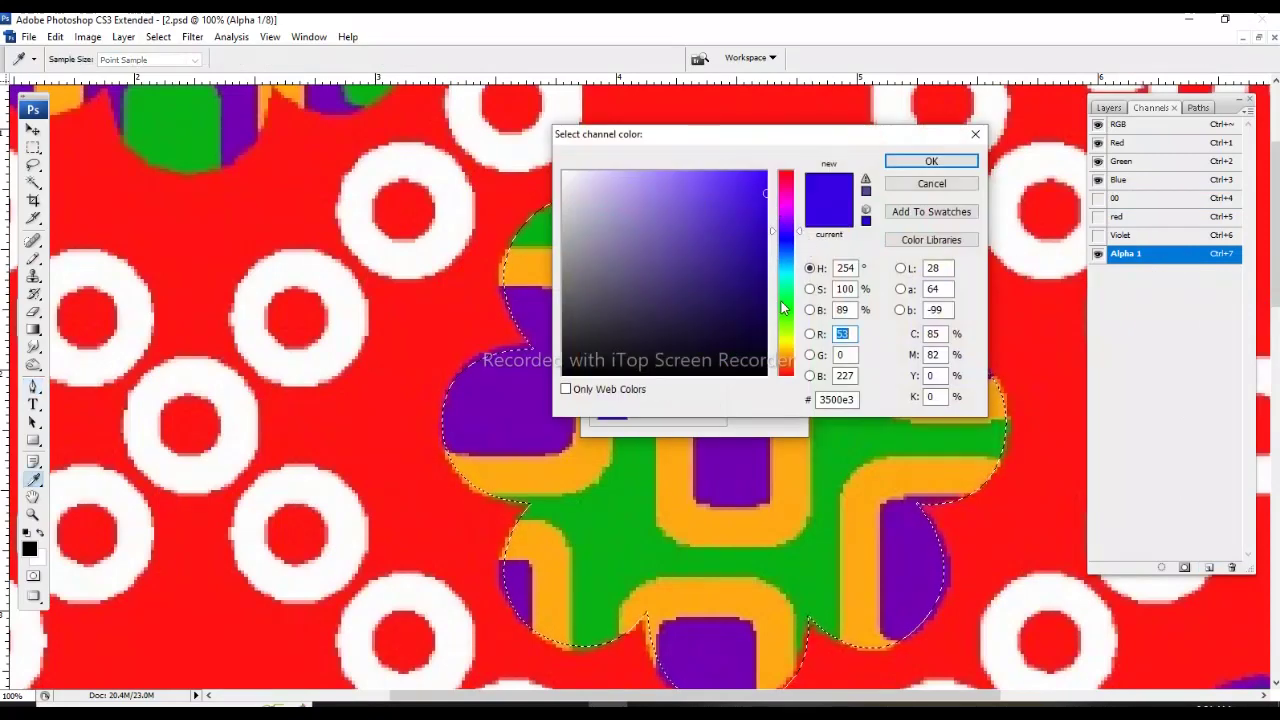
pyautogui.moveTo(783, 308); pyautogui.dragTo(783, 342)
pyautogui.moveTo(717, 275)
pyautogui.mouseDown()
pyautogui.moveTo(691, 221)
pyautogui.moveTo(685, 260)
pyautogui.mouseUp()
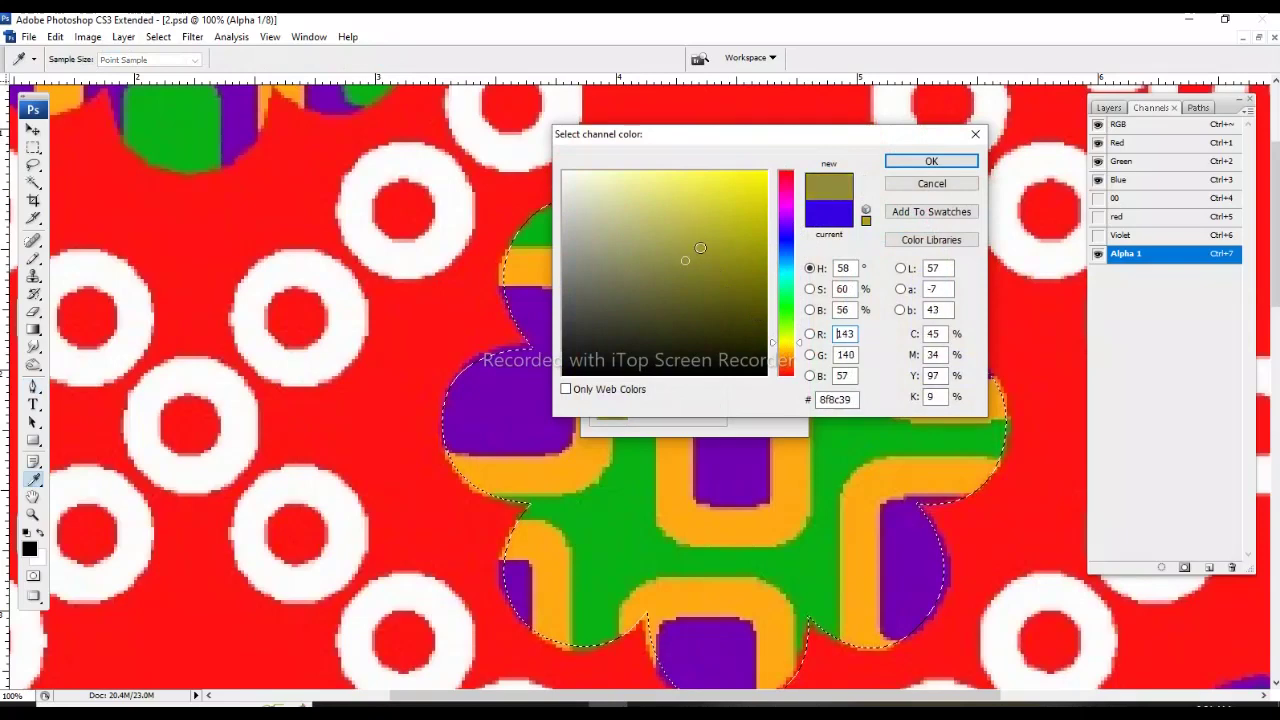
pyautogui.click(894, 168)
pyautogui.click(763, 274)
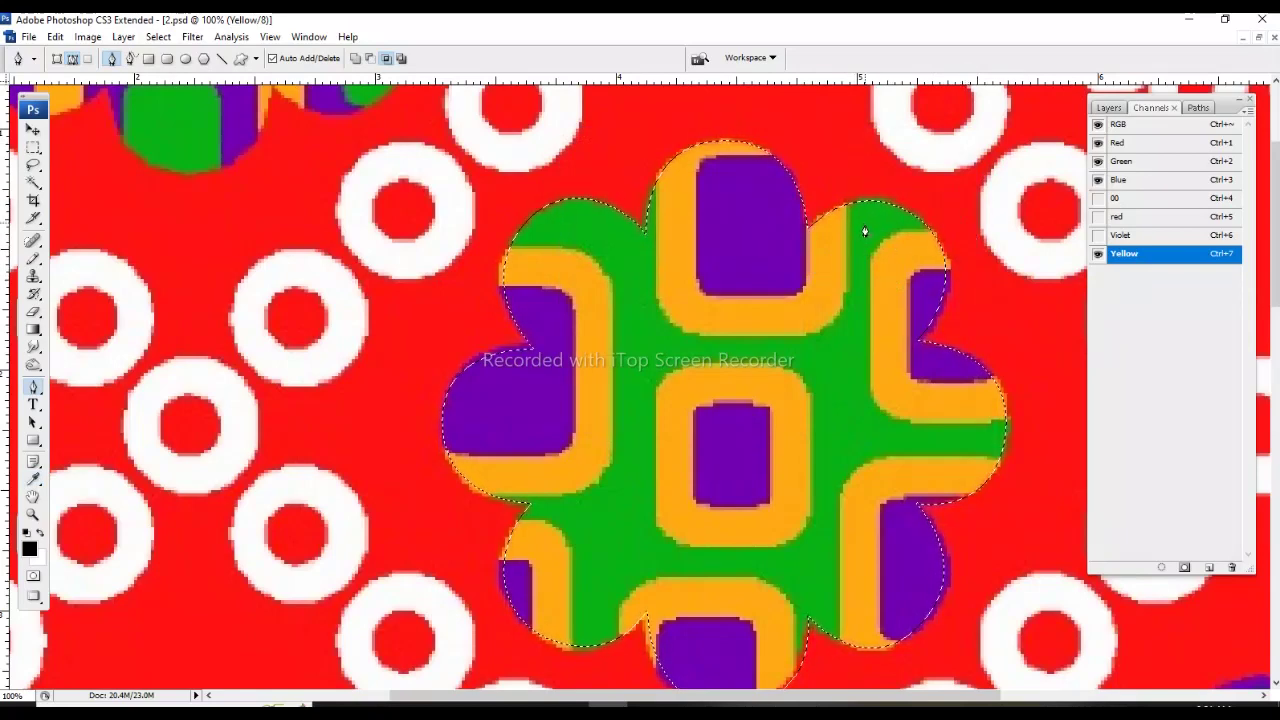
# Clear the selection and make the Violet channel visible and active for editing.
pyautogui.press('m')
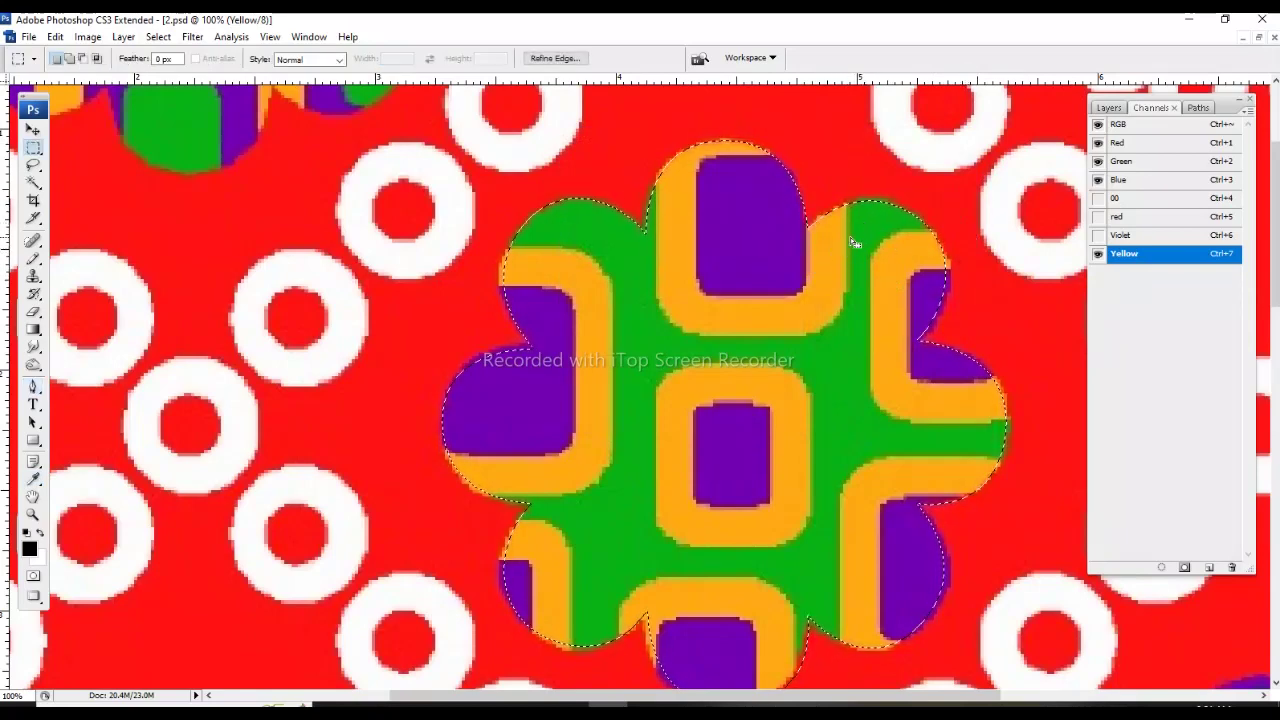
pyautogui.hotkey('ctrl', 'd')
pyautogui.moveTo(902, 341); pyautogui.dragTo(904, 313)
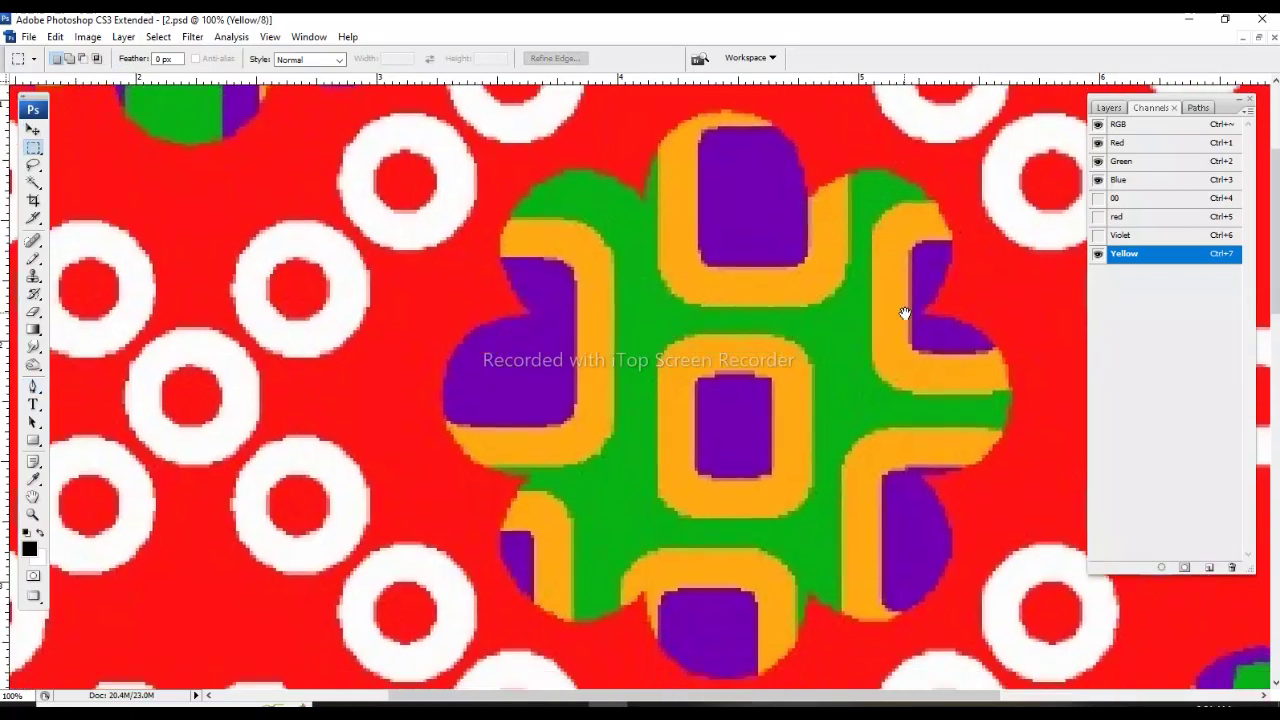
pyautogui.click(1097, 240)
pyautogui.click(1126, 237)
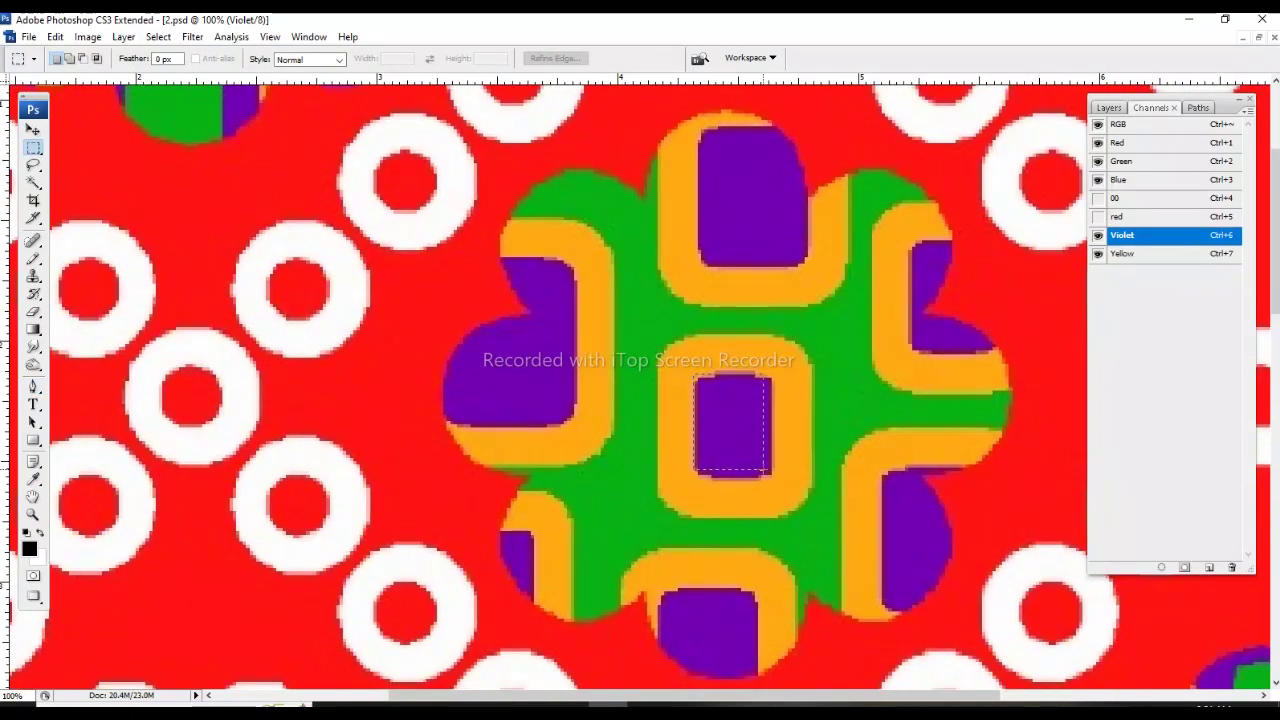
# Fill the central violet rectangle and the top petal on the Violet channel.
pyautogui.moveTo(770, 470); pyautogui.dragTo(772, 478)
pyautogui.press('Delete')
pyautogui.hotkey('ctrl', 'd')
pyautogui.scroll(2, 748, 233)
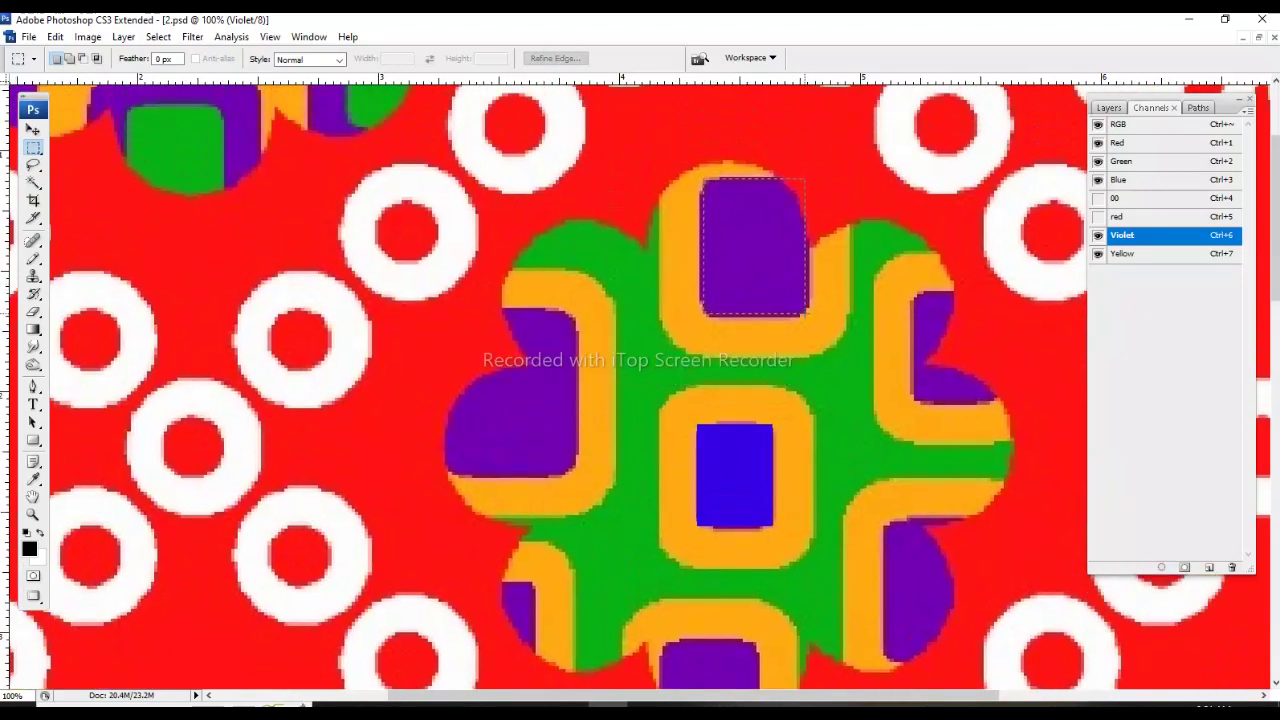
pyautogui.moveTo(807, 307); pyautogui.dragTo(808, 316)
pyautogui.press('Delete')
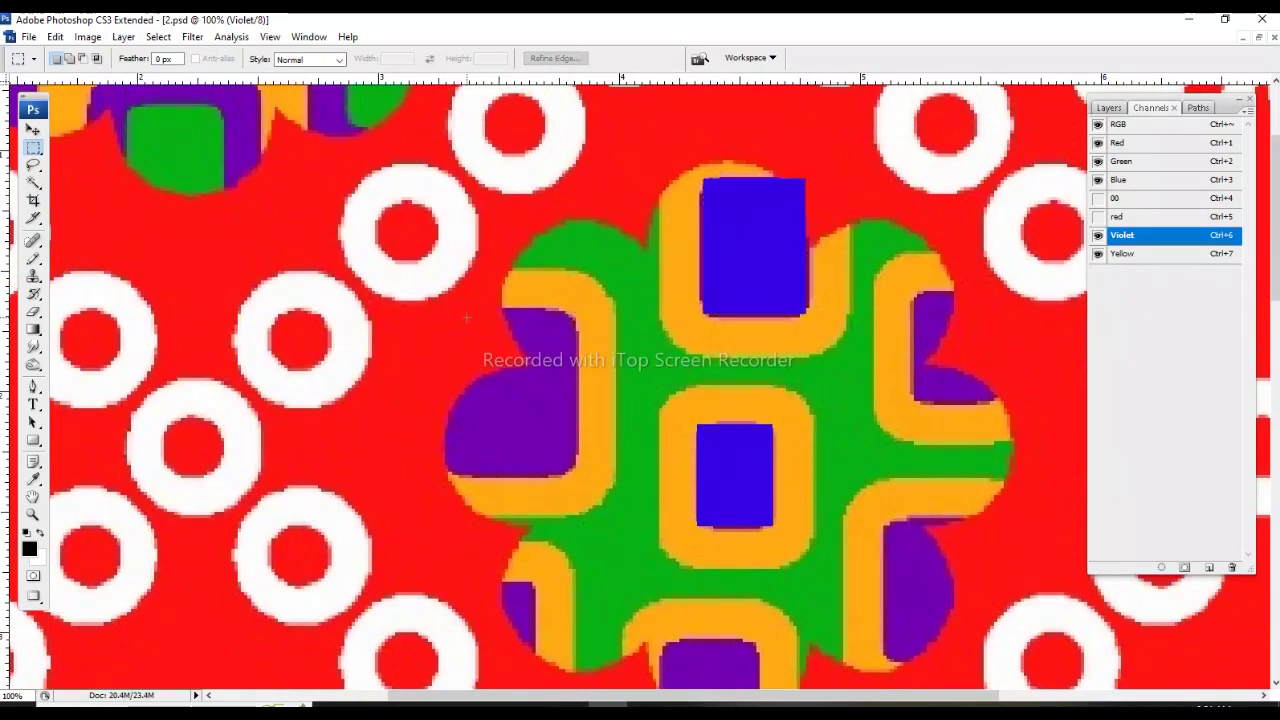
# Box and fill the left and right violet petals on the Violet channel.
pyautogui.moveTo(426, 313); pyautogui.dragTo(553, 379)
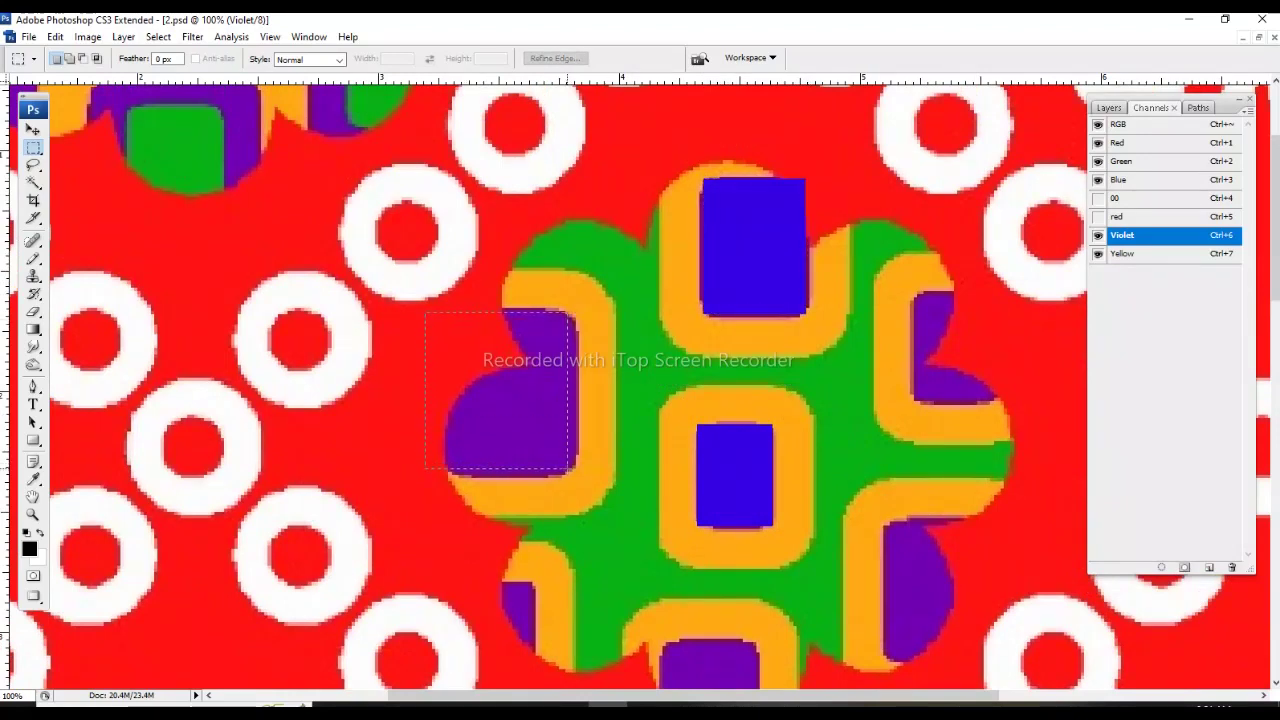
pyautogui.moveTo(576, 470); pyautogui.dragTo(575, 470)
pyautogui.press('Delete')
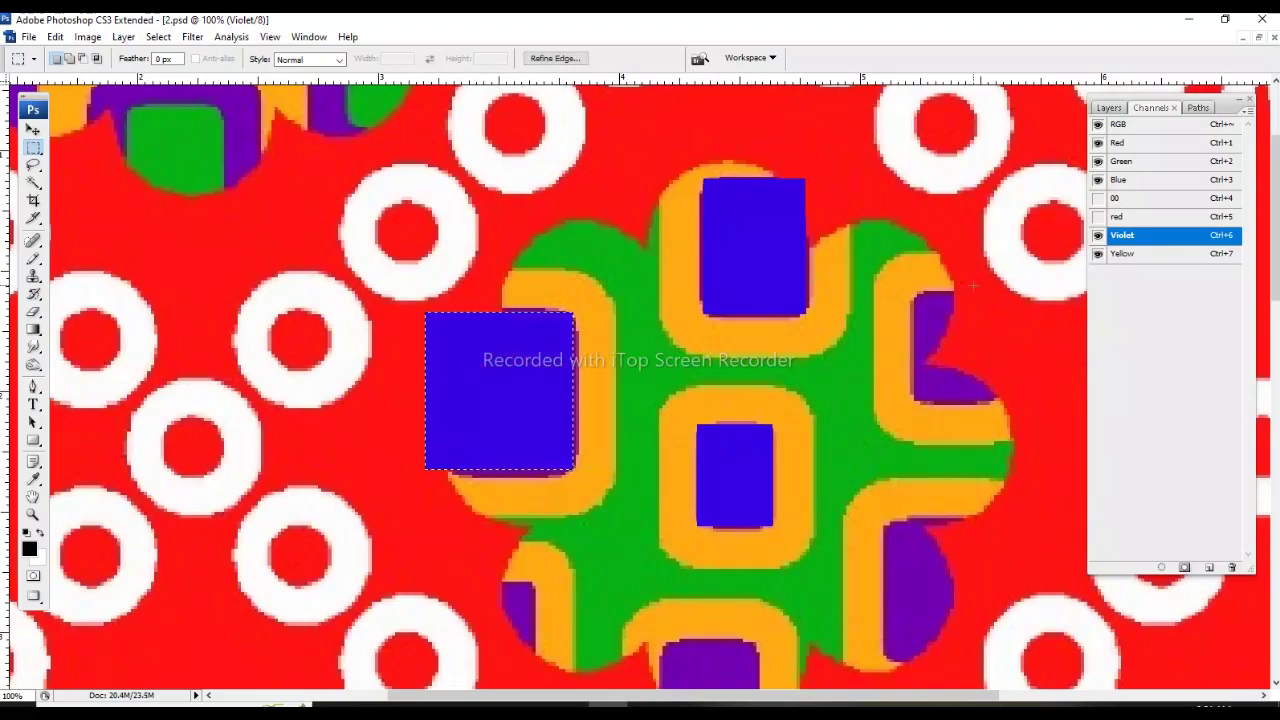
pyautogui.moveTo(912, 293); pyautogui.dragTo(978, 356)
pyautogui.moveTo(1021, 402); pyautogui.dragTo(1029, 399)
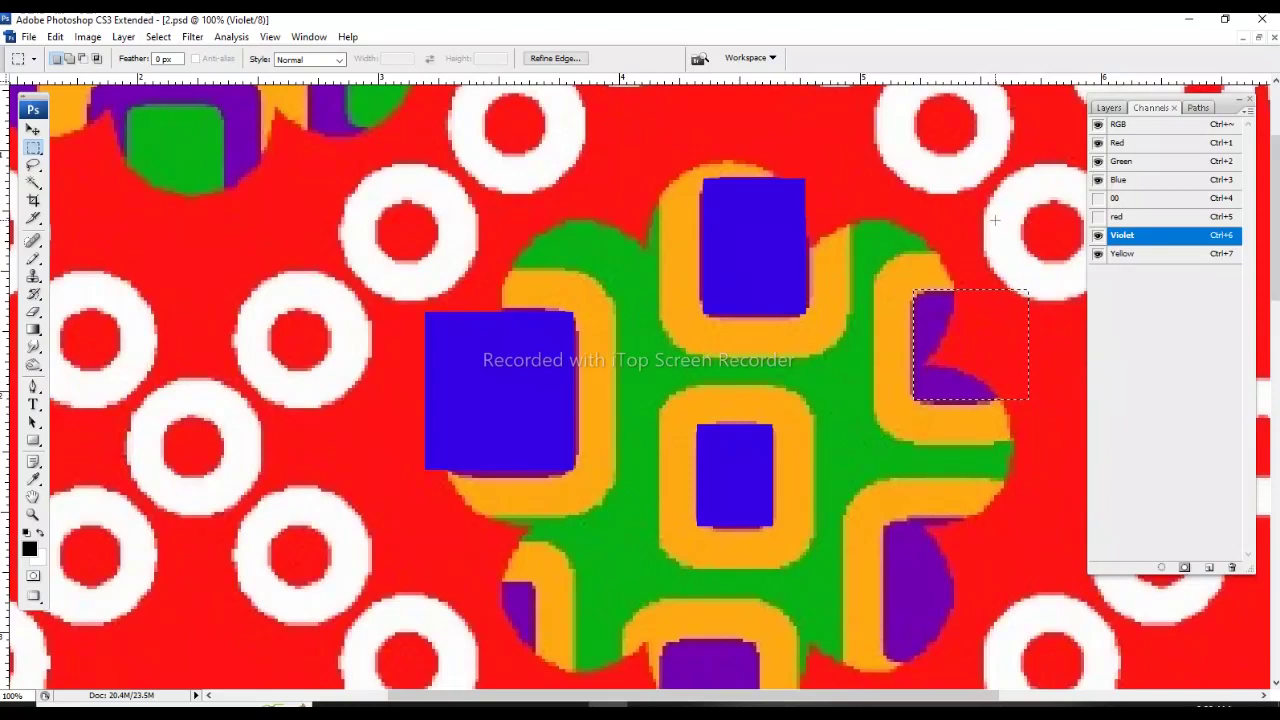
pyautogui.hotkey('alt', 'BackSpace')
# Fill the lower-right half-circle, bottom and lower-left petals on Violet, then zoom out.
pyautogui.moveTo(894, 516); pyautogui.dragTo(840, 360)
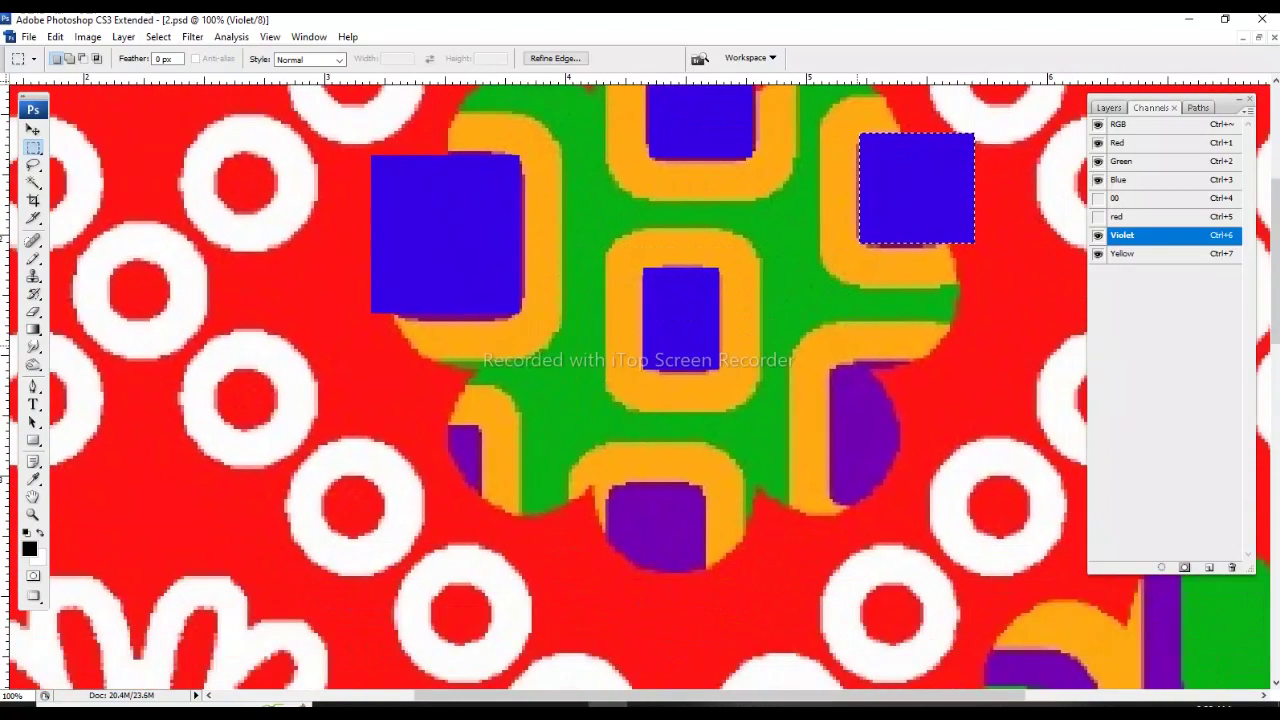
pyautogui.hotkey('ctrl', 'd')
pyautogui.moveTo(942, 506); pyautogui.dragTo(940, 502)
pyautogui.hotkey('alt', 'BackSpace')
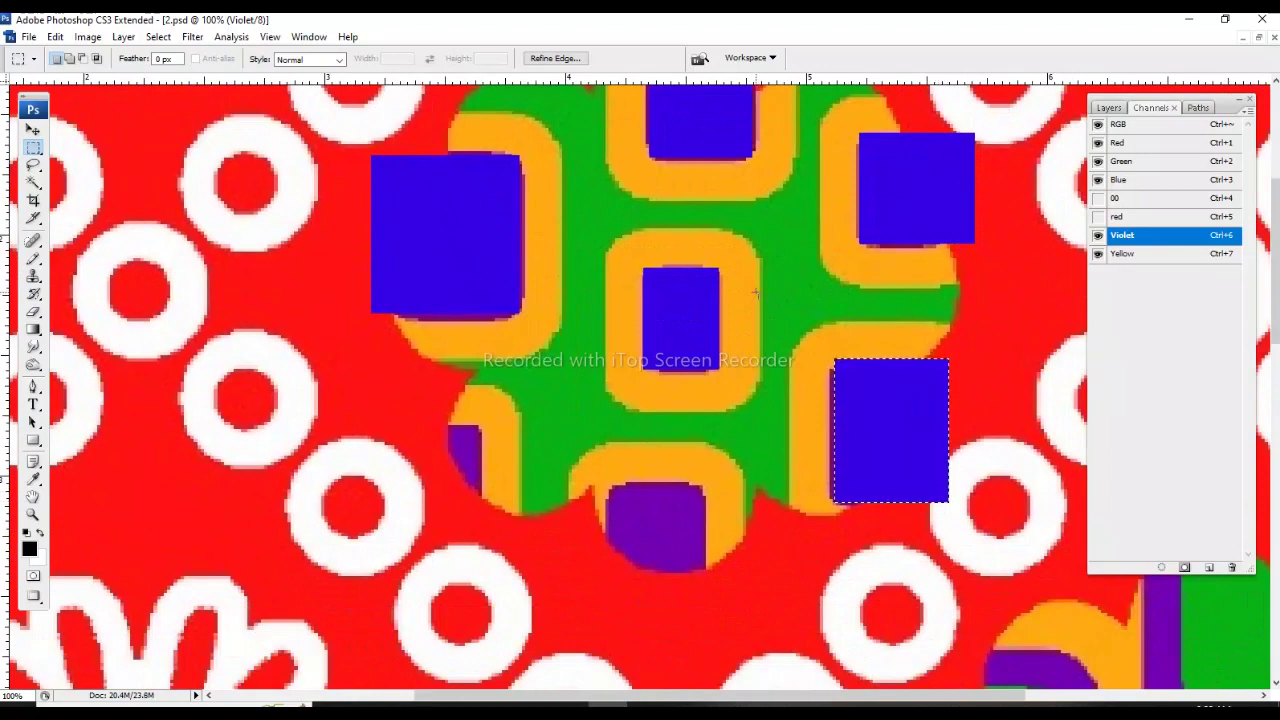
pyautogui.hotkey('ctrl', 'd')
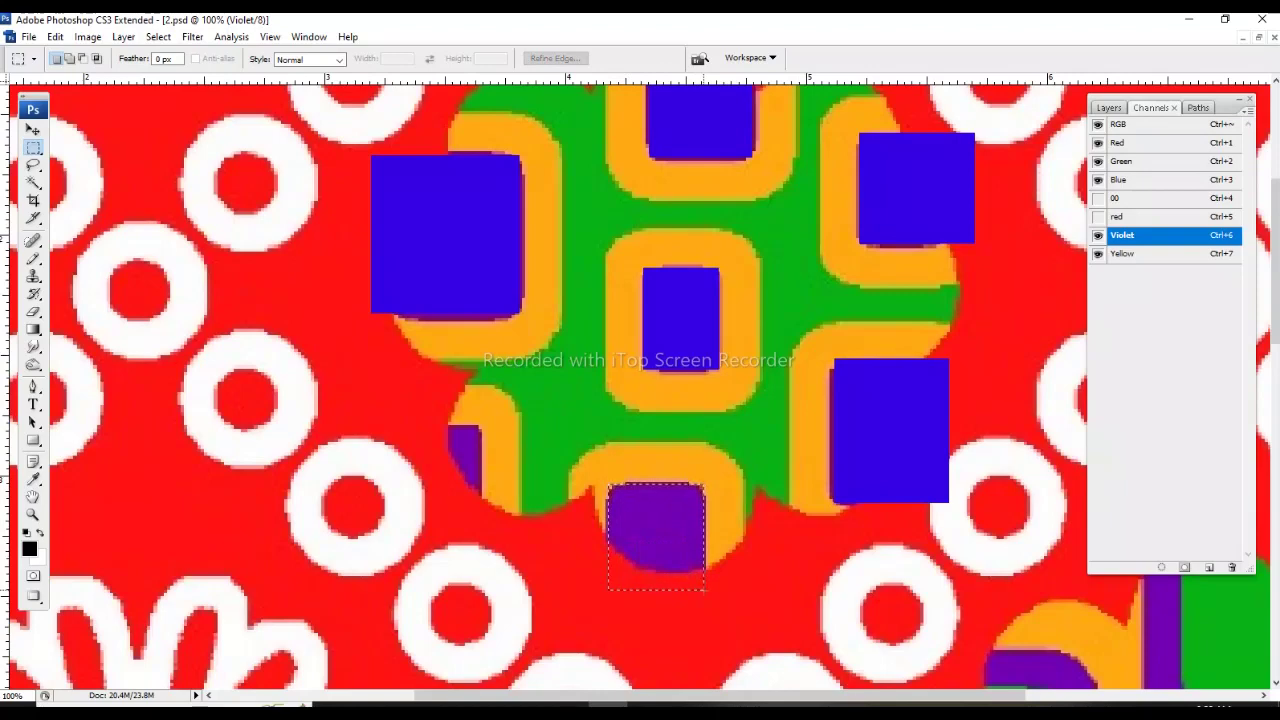
pyautogui.hotkey('alt', 'BackSpace')
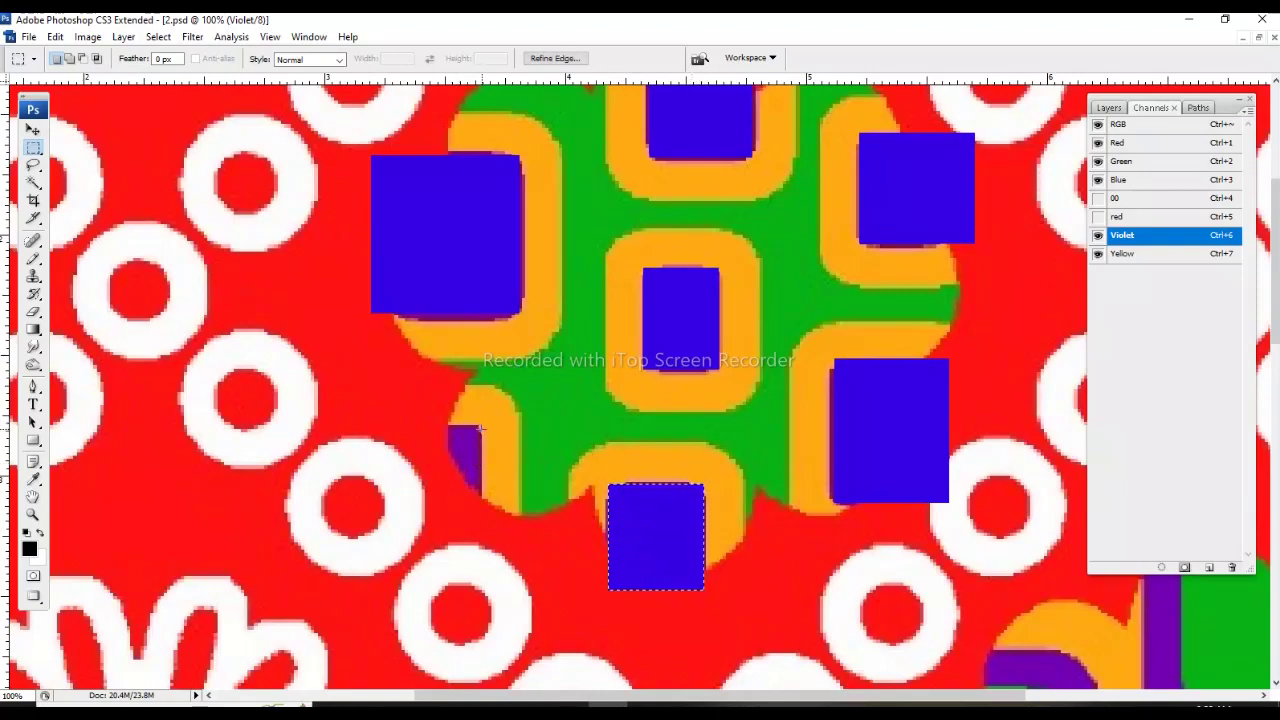
pyautogui.hotkey('alt', 'BackSpace')
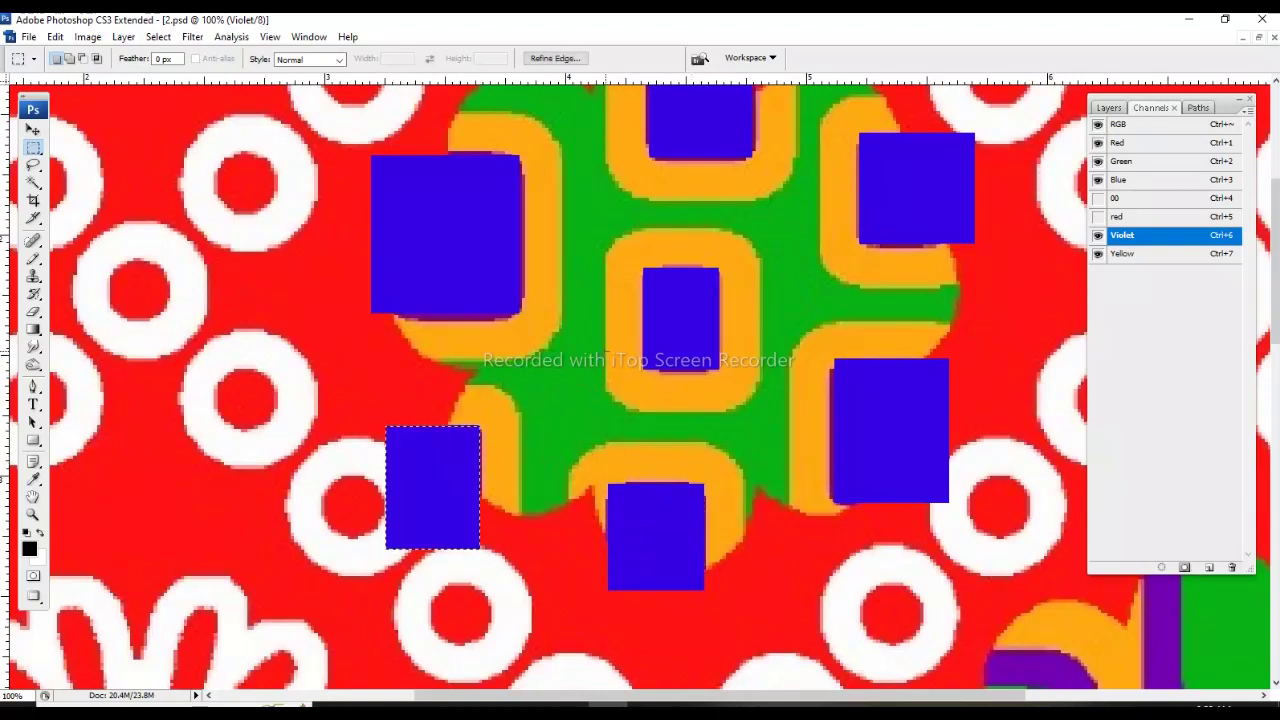
pyautogui.moveTo(797, 291); pyautogui.dragTo(793, 411)
pyautogui.hotkey('ctrl', '-')
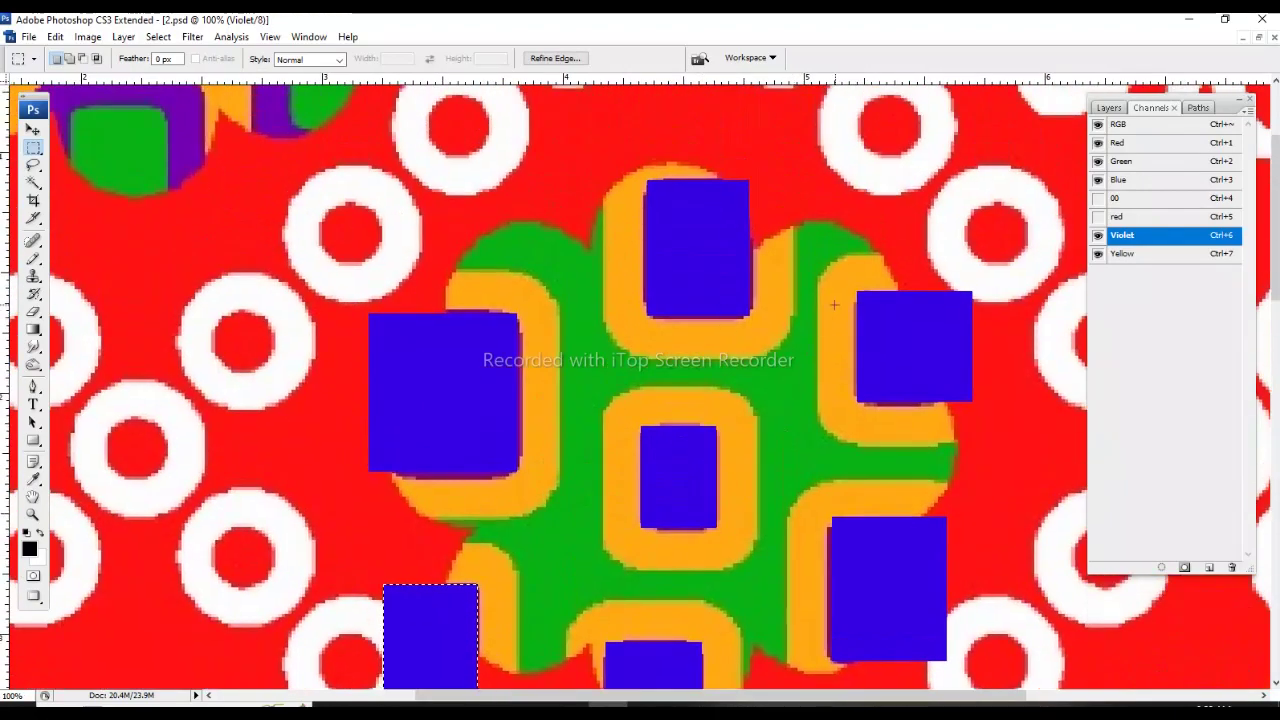
# Load the Violet channel's rectangles as a selection and stroke them on Yellow at width 1.
pyautogui.scroll(-1, 640, 390)
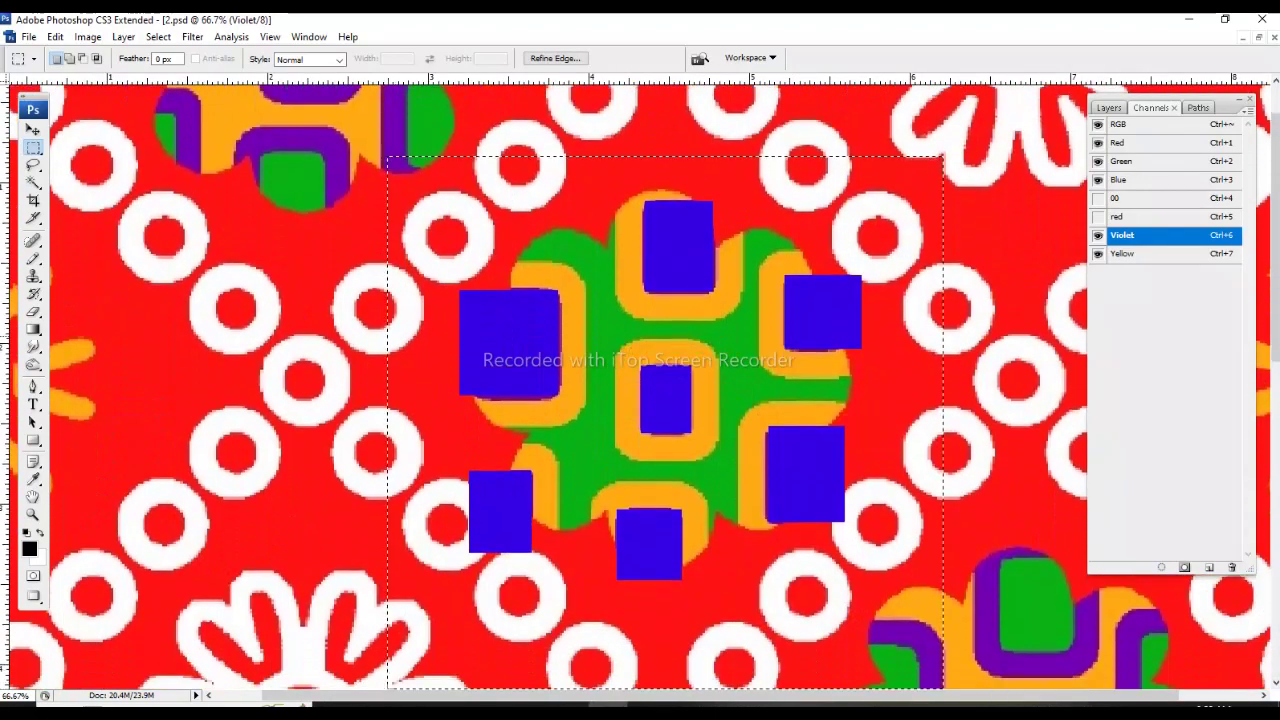
pyautogui.keyDown('ctrl'); pyautogui.click(1150, 238); pyautogui.keyUp('ctrl')
pyautogui.click(1146, 256)
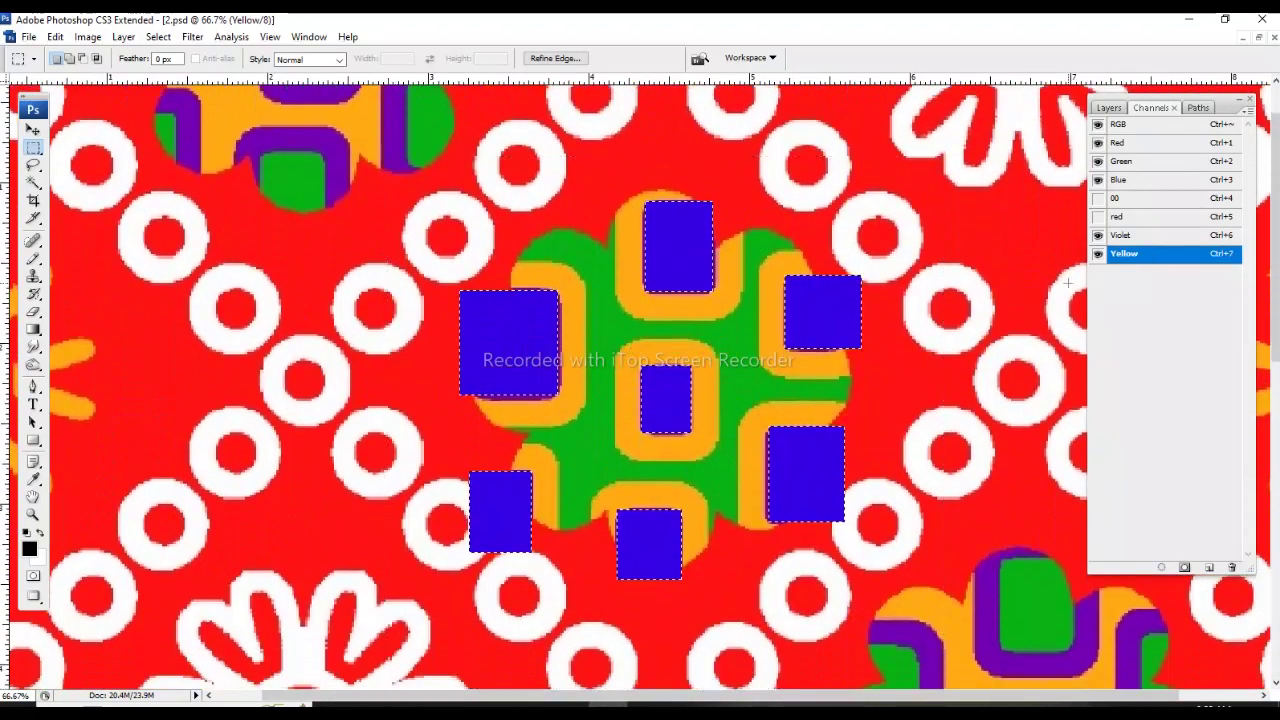
pyautogui.click(55, 37)
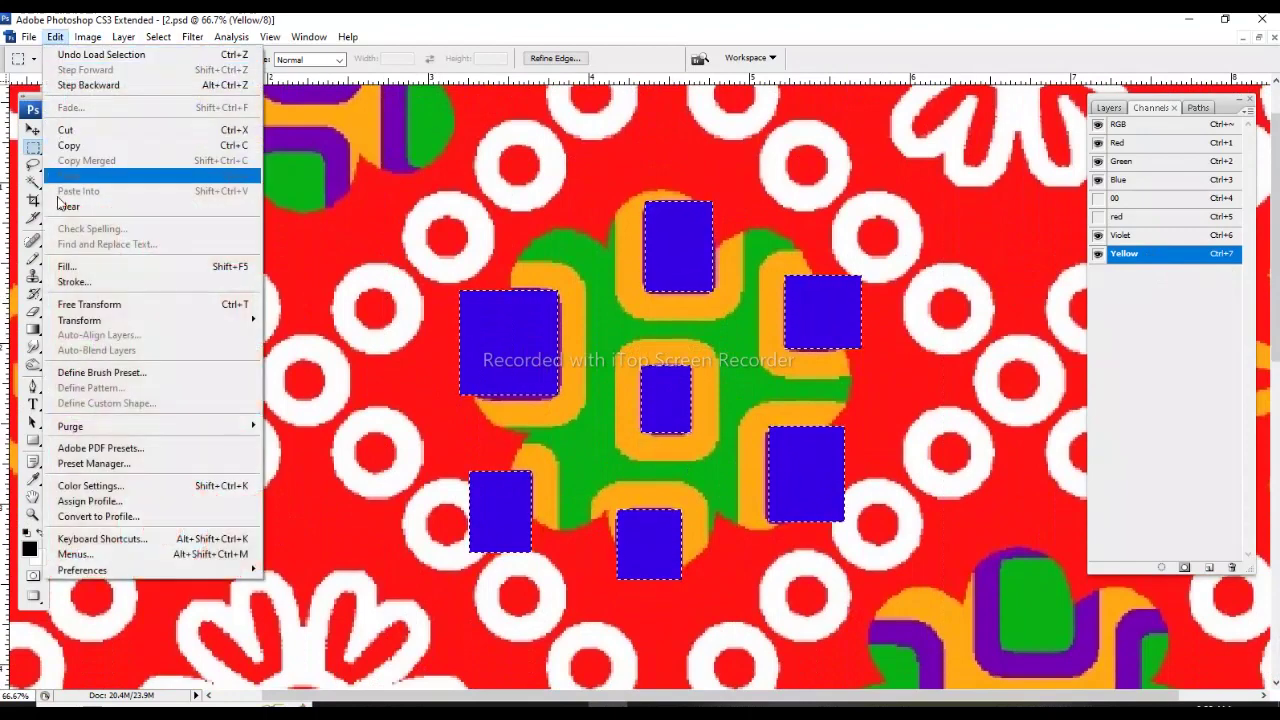
pyautogui.click(118, 281)
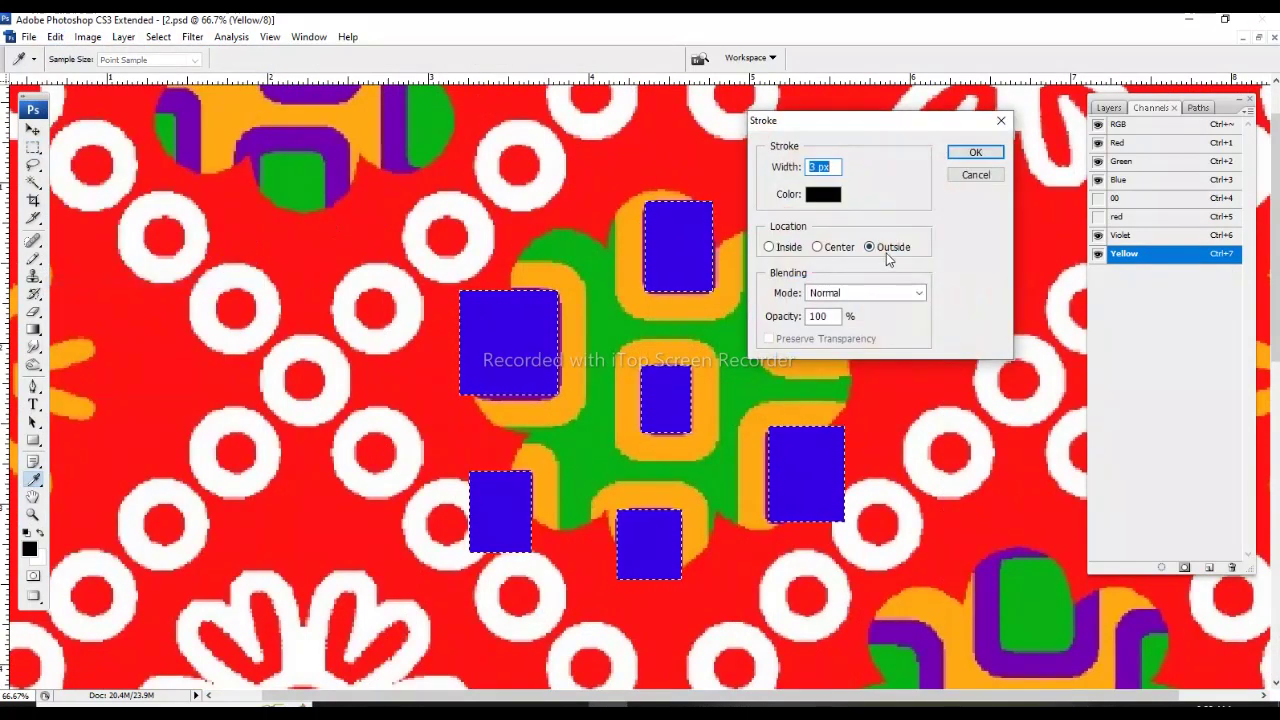
pyautogui.moveTo(870, 120); pyautogui.dragTo(1044, 89)
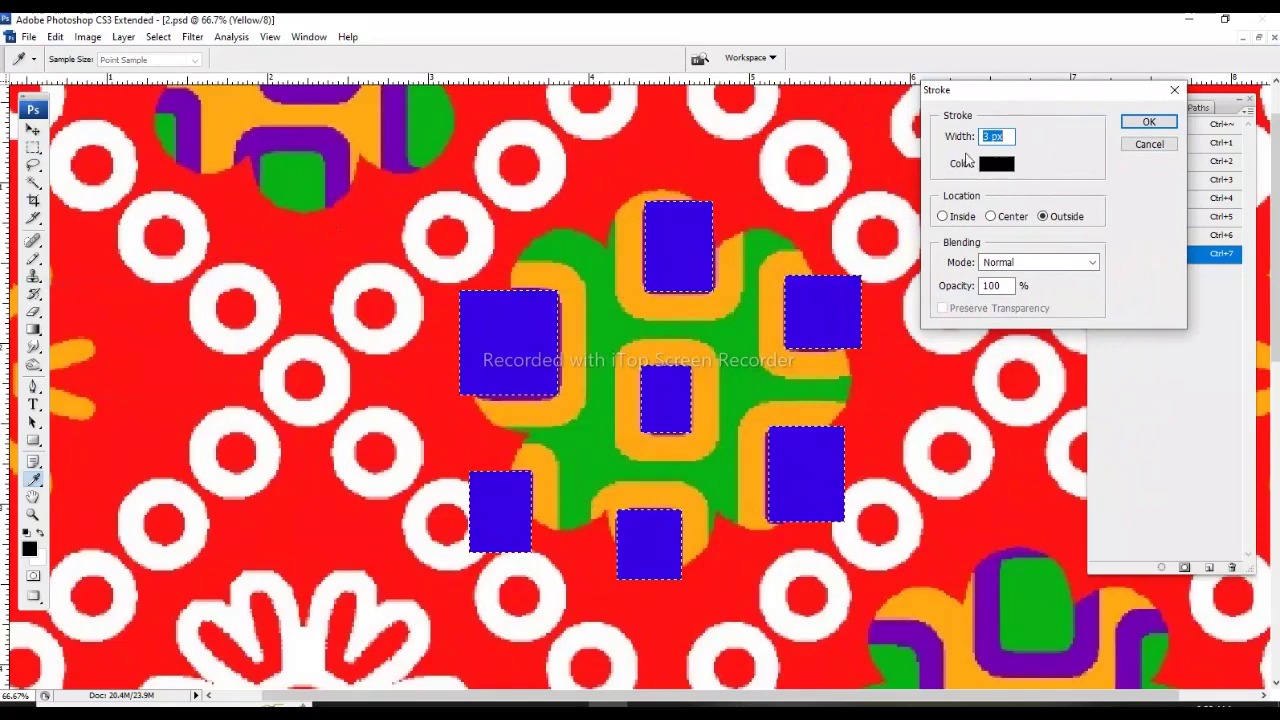
pyautogui.write('15')
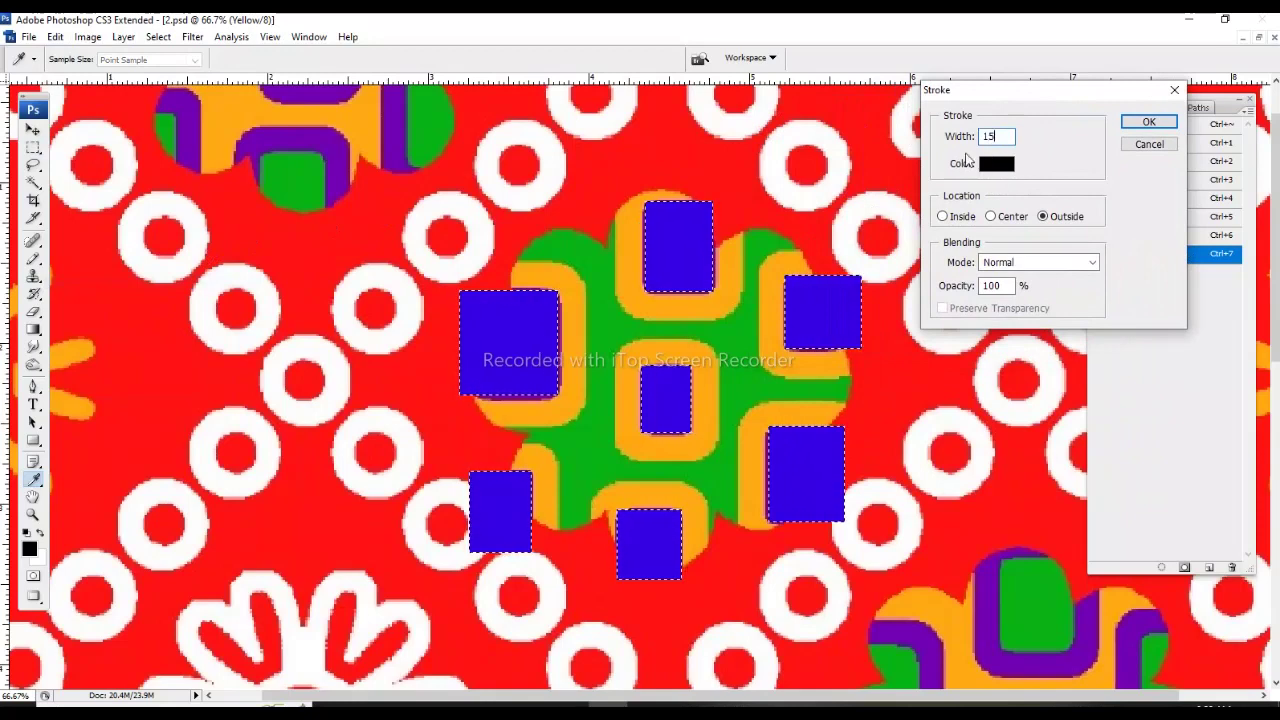
pyautogui.press('Return')
# Redo the Yellow-channel stroke at width 40 and compare with and without it.
pyautogui.hotkey('ctrl', 'z')
pyautogui.hotkey('alt', 'e')
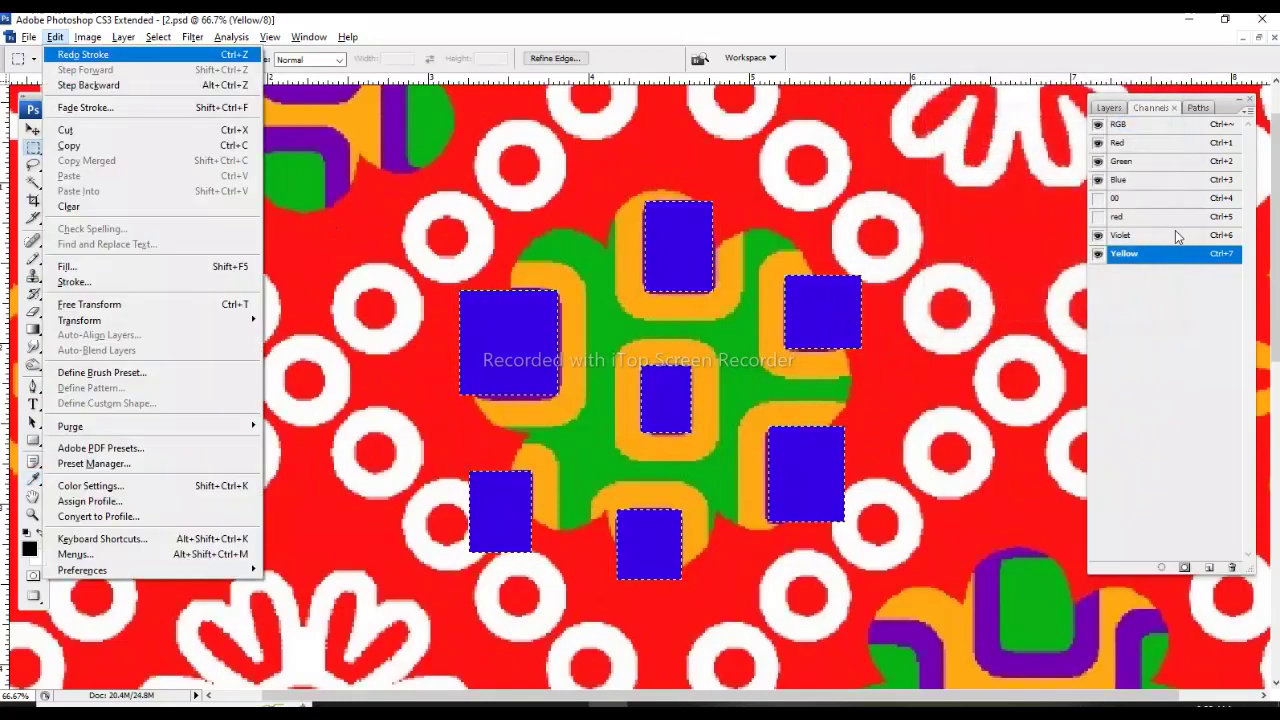
pyautogui.press('s')
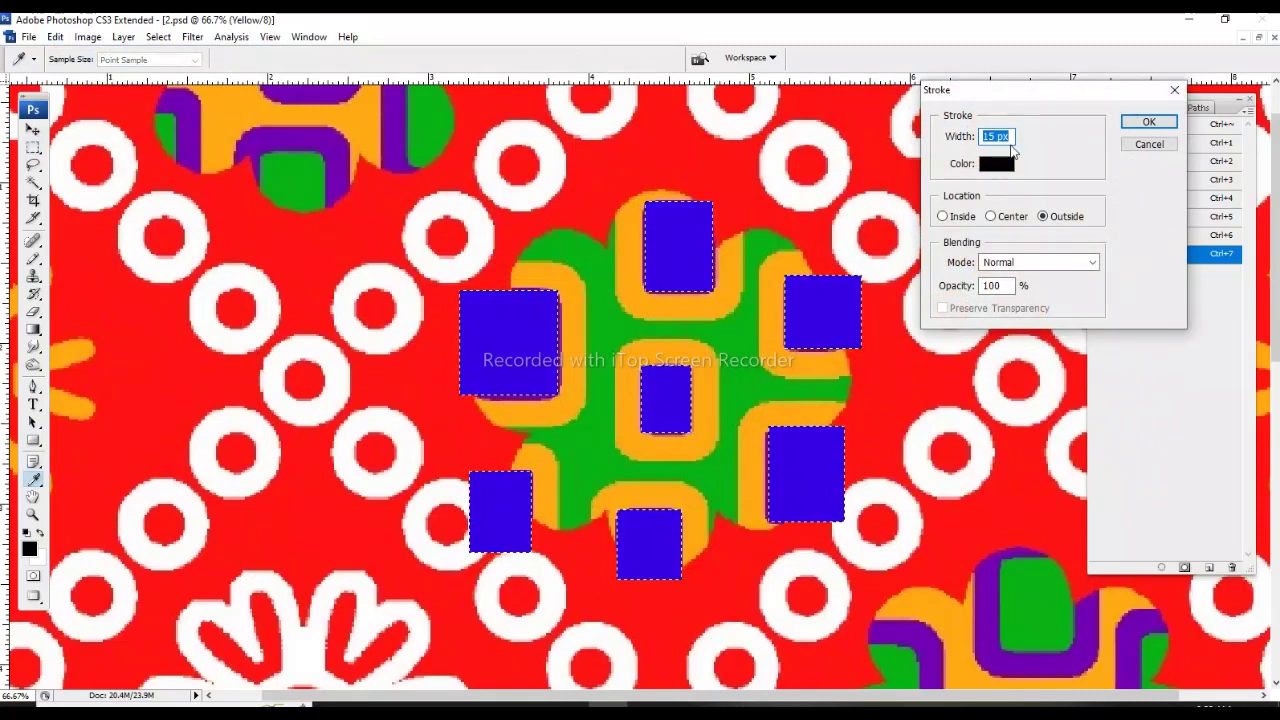
pyautogui.write('40')
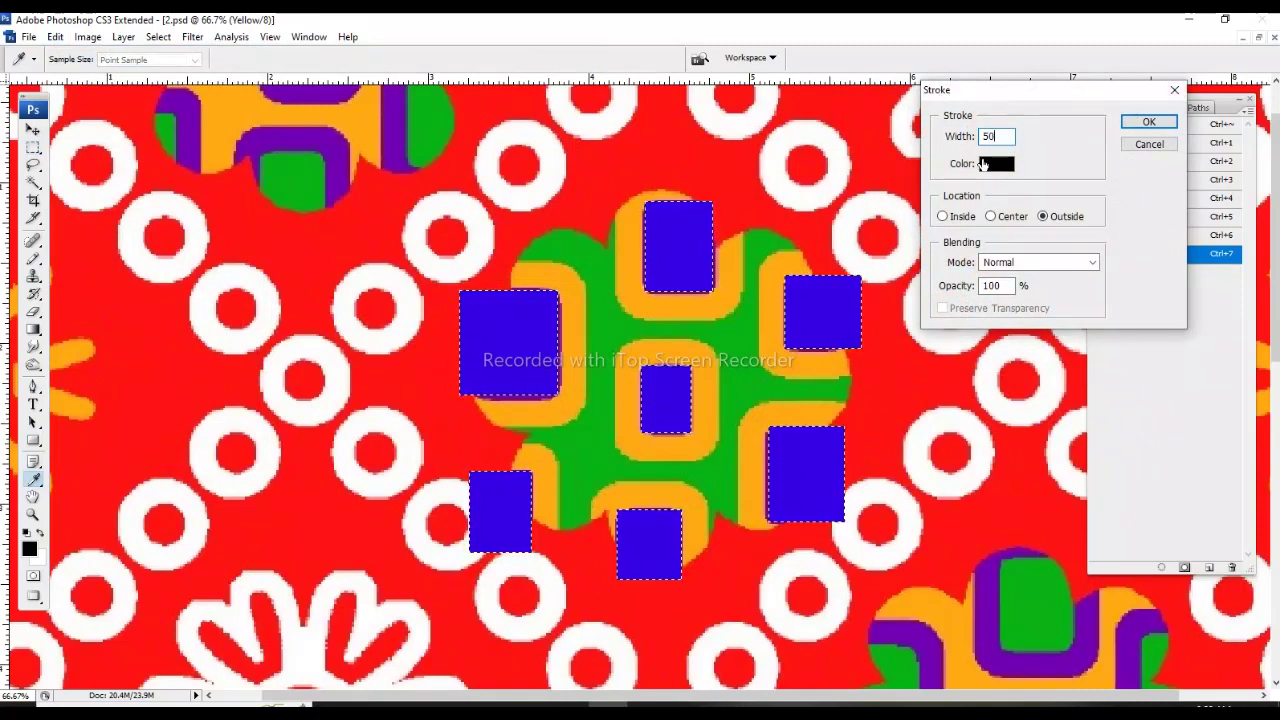
pyautogui.press('Return')
pyautogui.hotkey('ctrl', 'z')
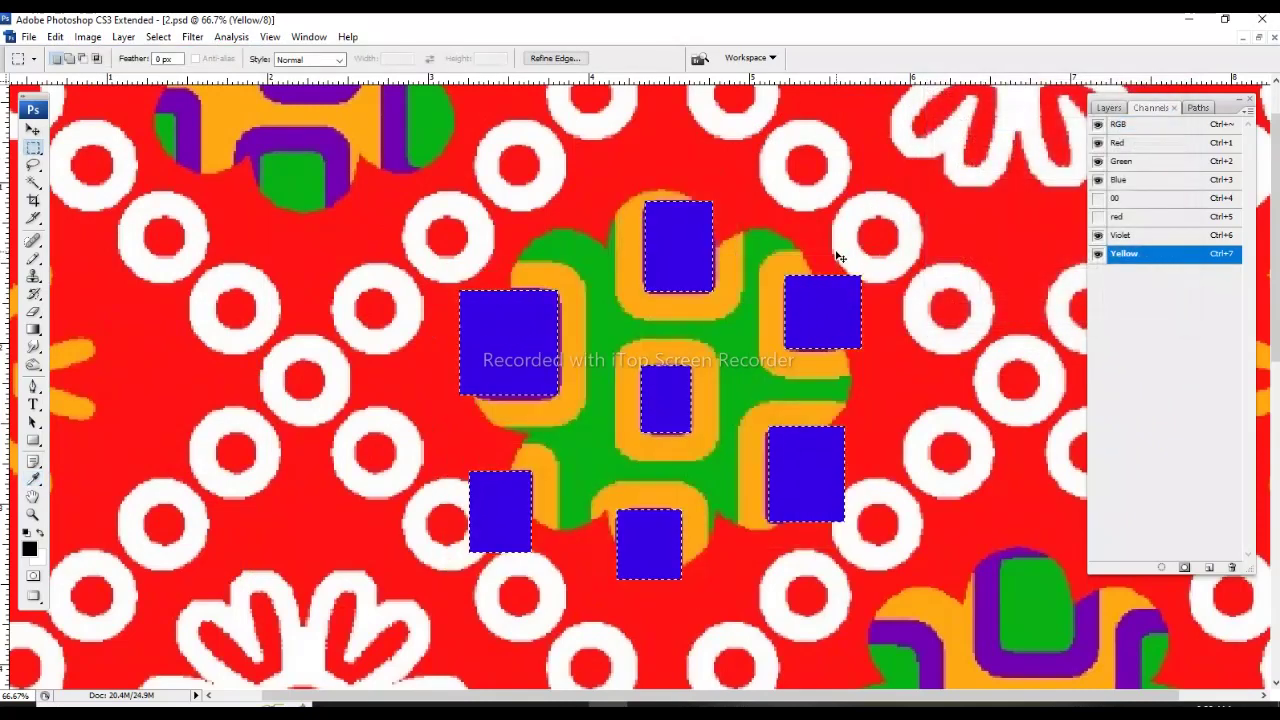
pyautogui.hotkey('ctrl', 'z')
pyautogui.hotkey('ctrl', 'z')
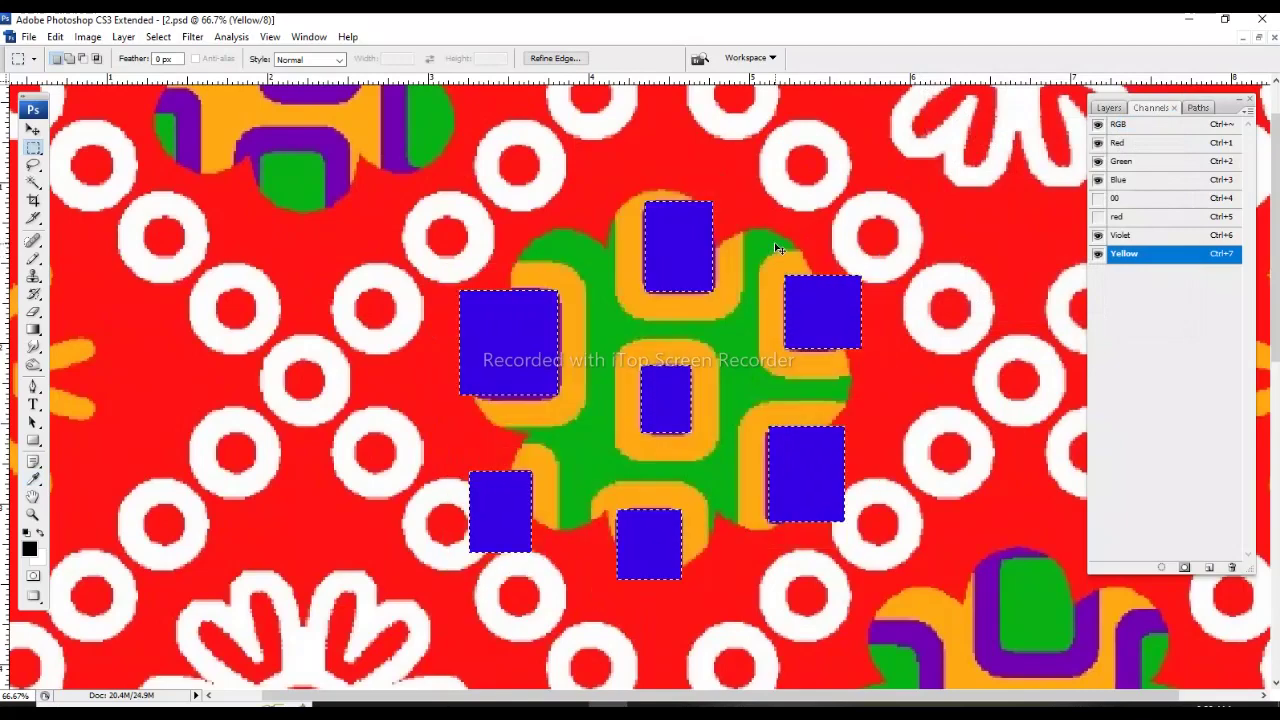
pyautogui.hotkey('ctrl', 'z')
# Deselect, show the 00 channel and Magic Wand-select the flower outline.
pyautogui.press('`')
pyautogui.hotkey('ctrl', 'd')
pyautogui.press('`')
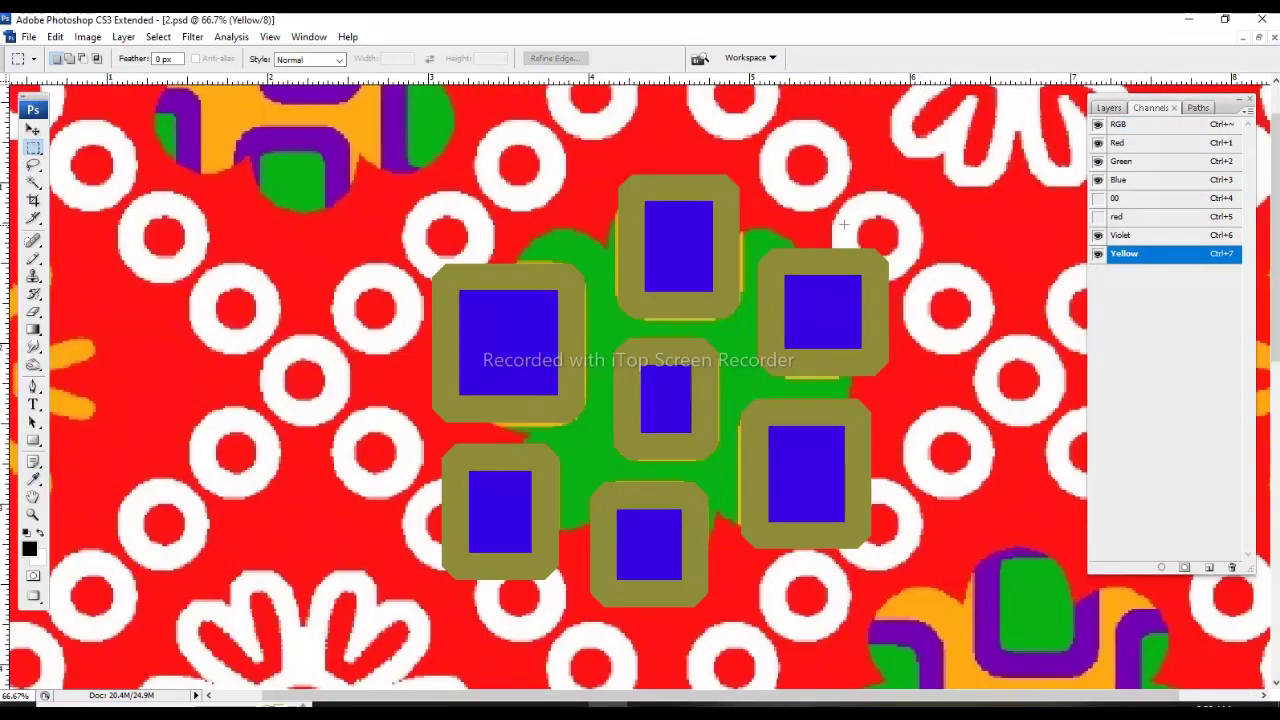
pyautogui.press('`')
pyautogui.click(1098, 198)
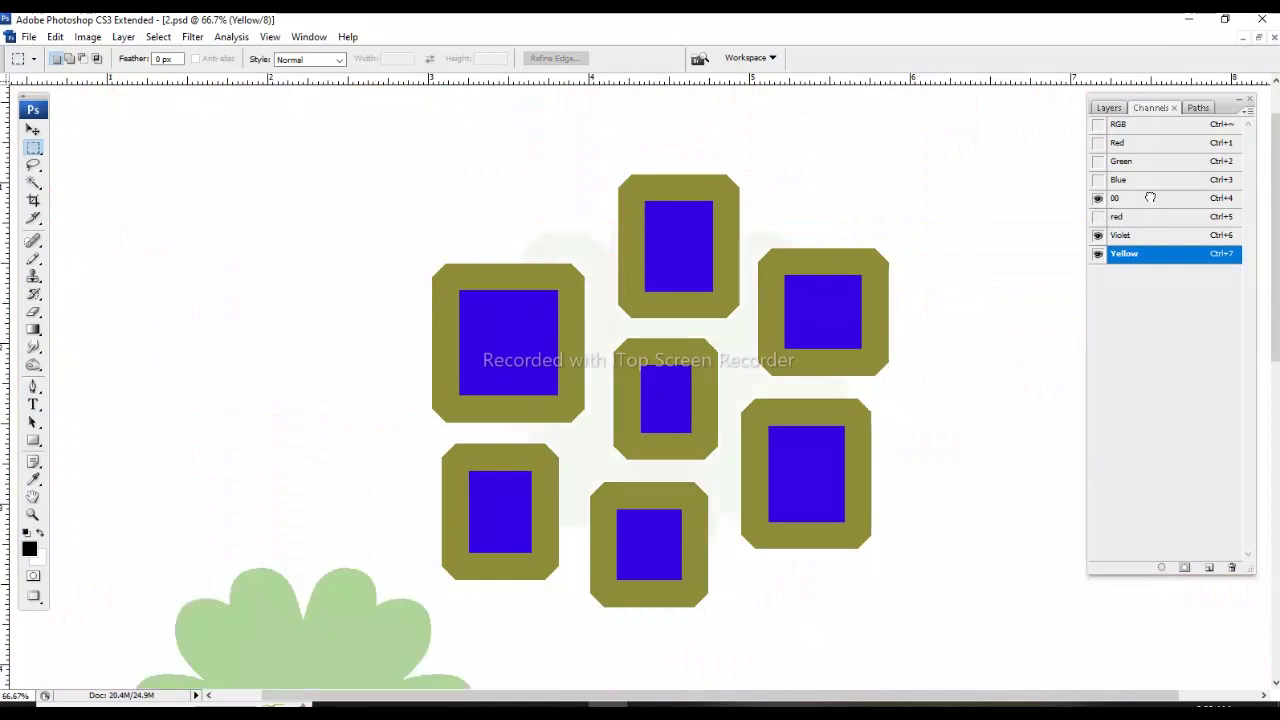
pyautogui.press('w')
pyautogui.click(788, 318)
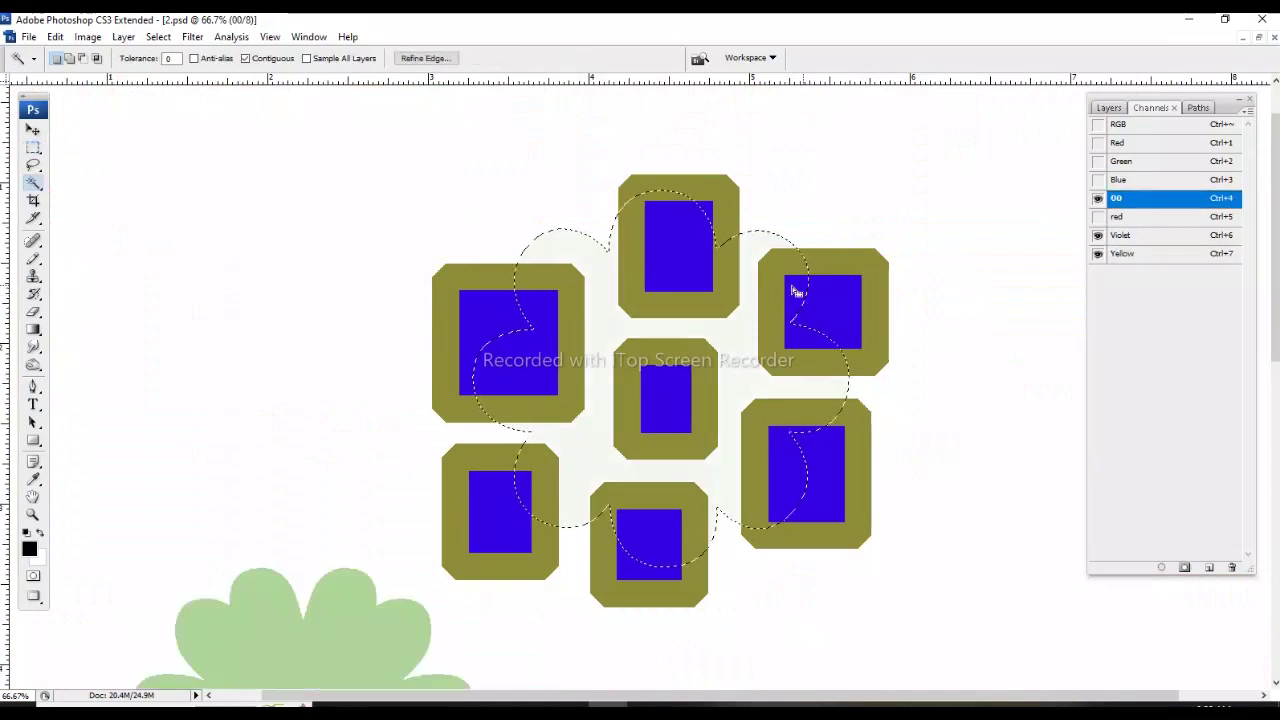
pyautogui.click(156, 37)
pyautogui.moveTo(309, 37)
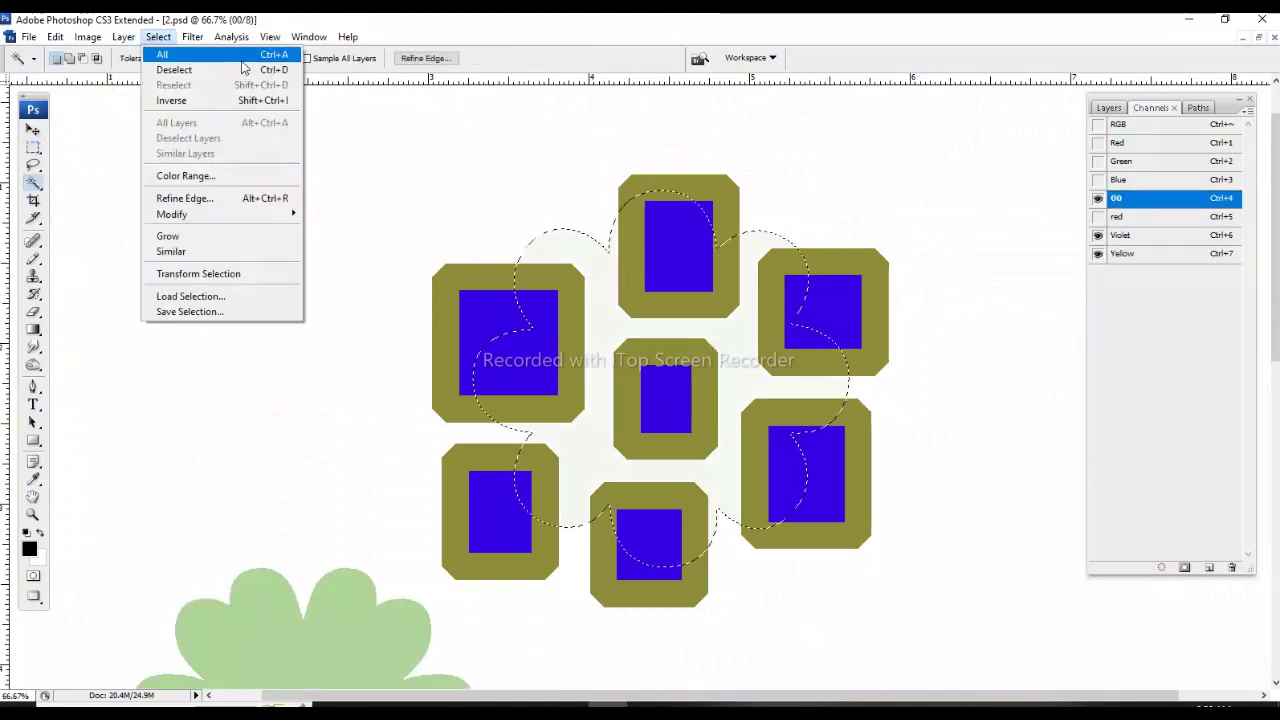
pyautogui.moveTo(158, 37)
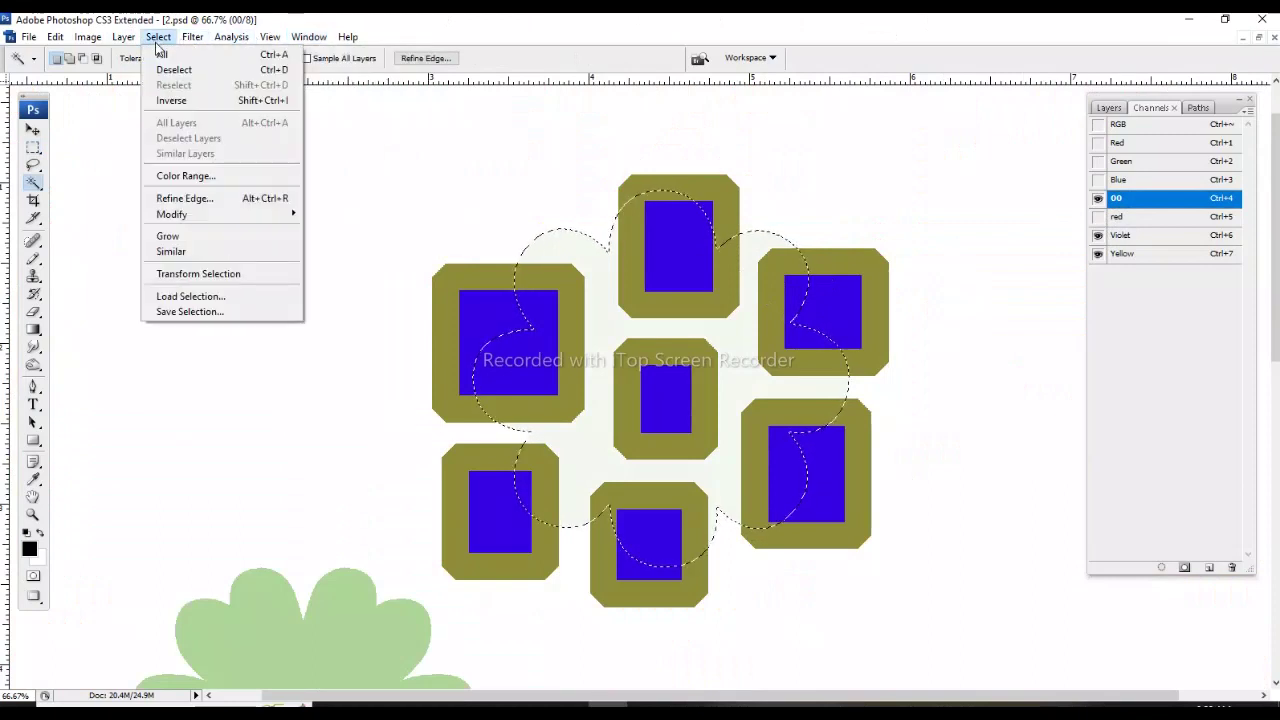
# Invert the flower selection, add a lasso loop around it, and erase everything outside.
pyautogui.click(245, 101)
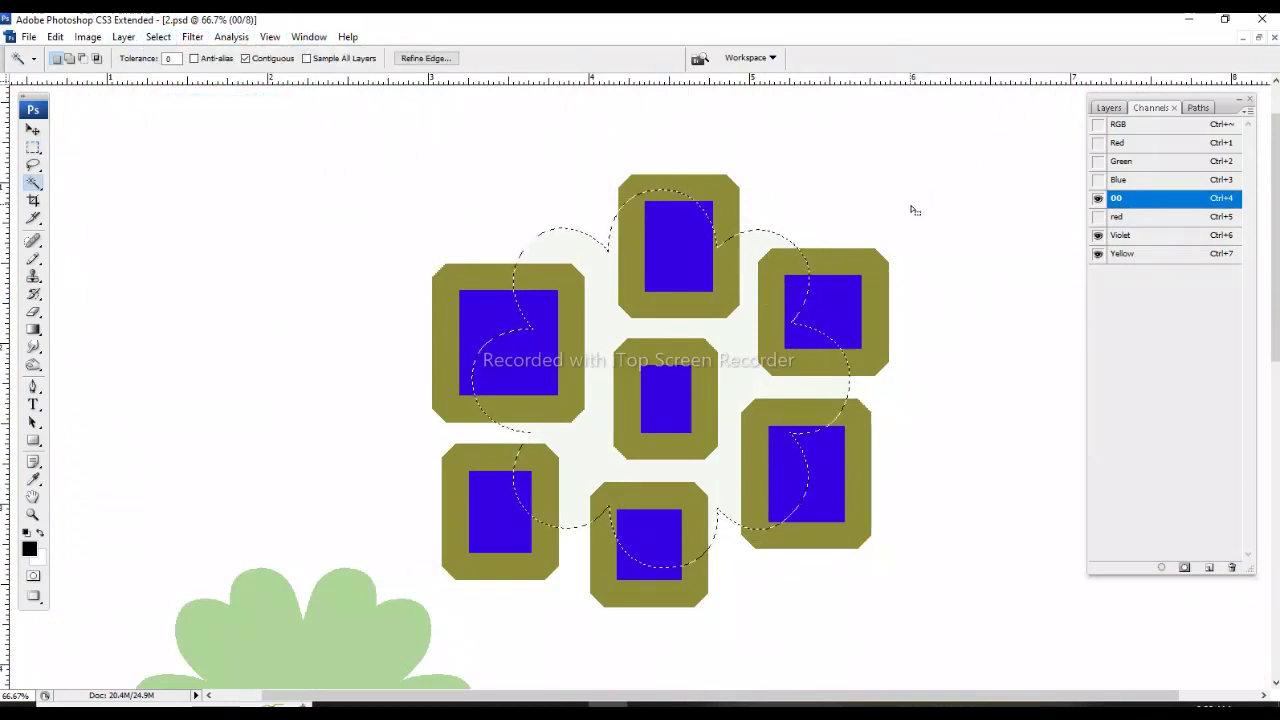
pyautogui.press('l')
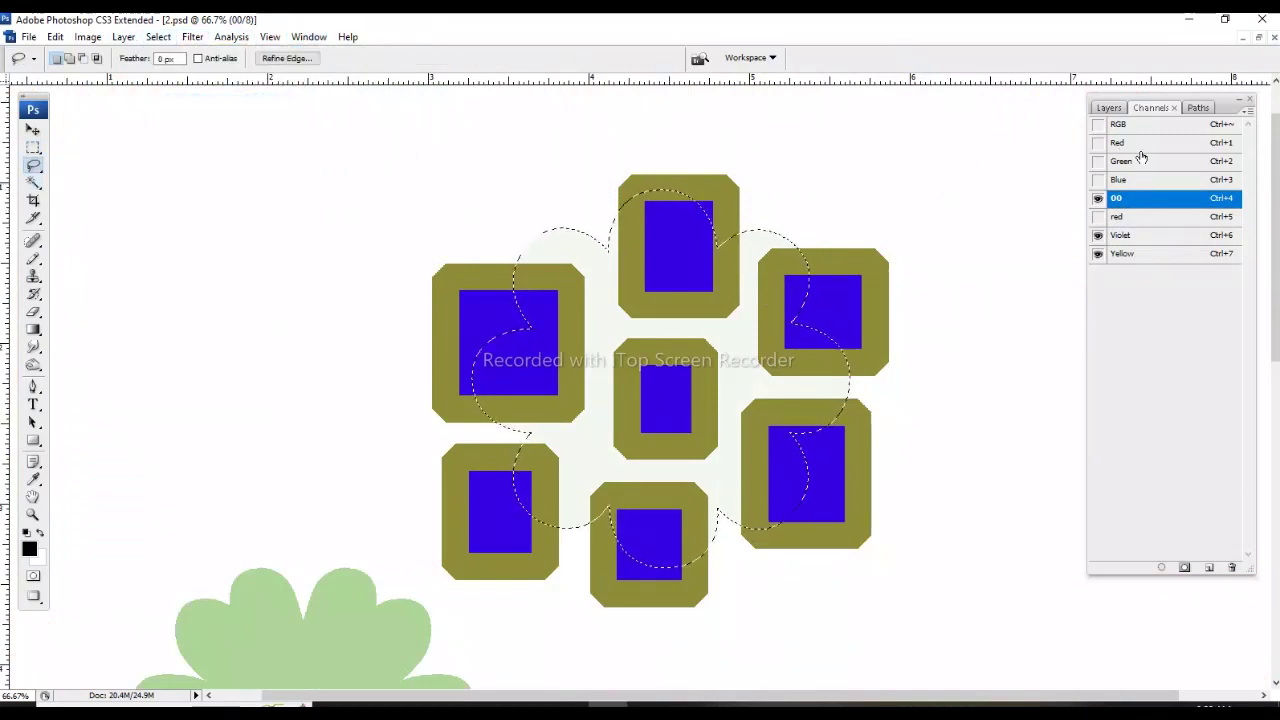
pyautogui.press('q')
pyautogui.press('q')
pyautogui.scroll(-1, 549, 171)
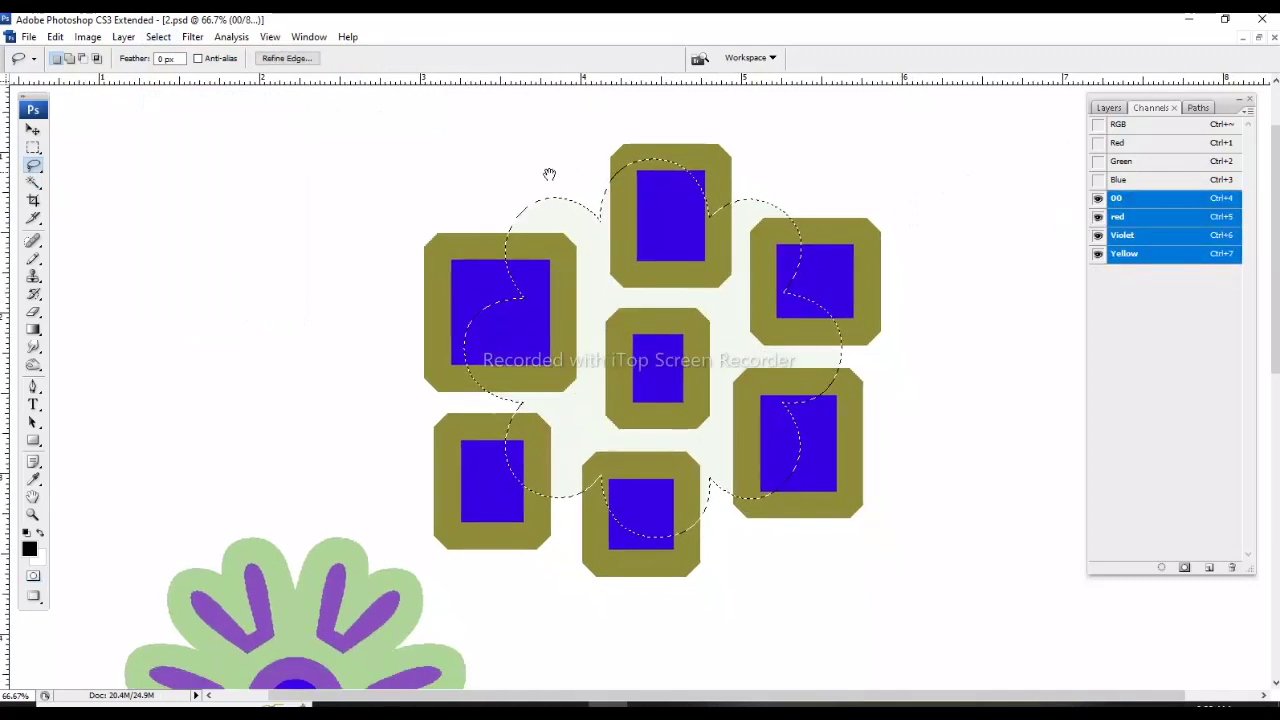
pyautogui.moveTo(411, 133); pyautogui.dragTo(358, 215)
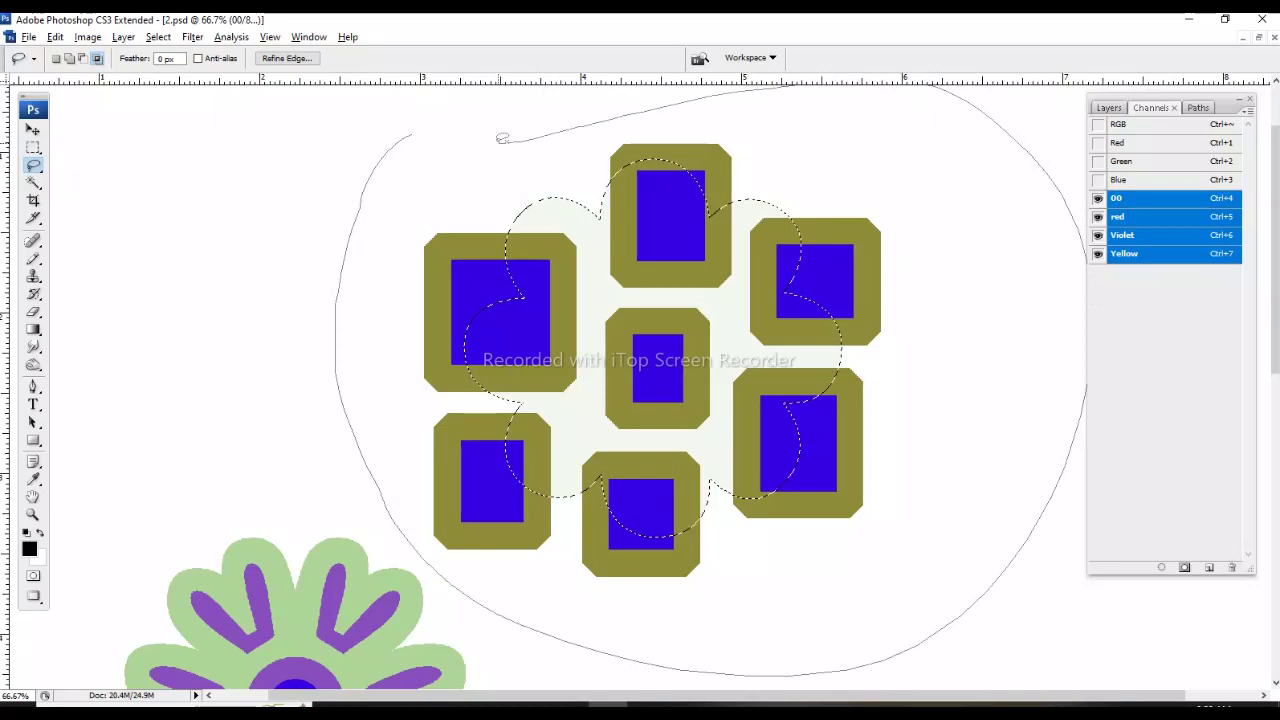
pyautogui.moveTo(386, 492); pyautogui.dragTo(408, 134)
pyautogui.press('Delete')
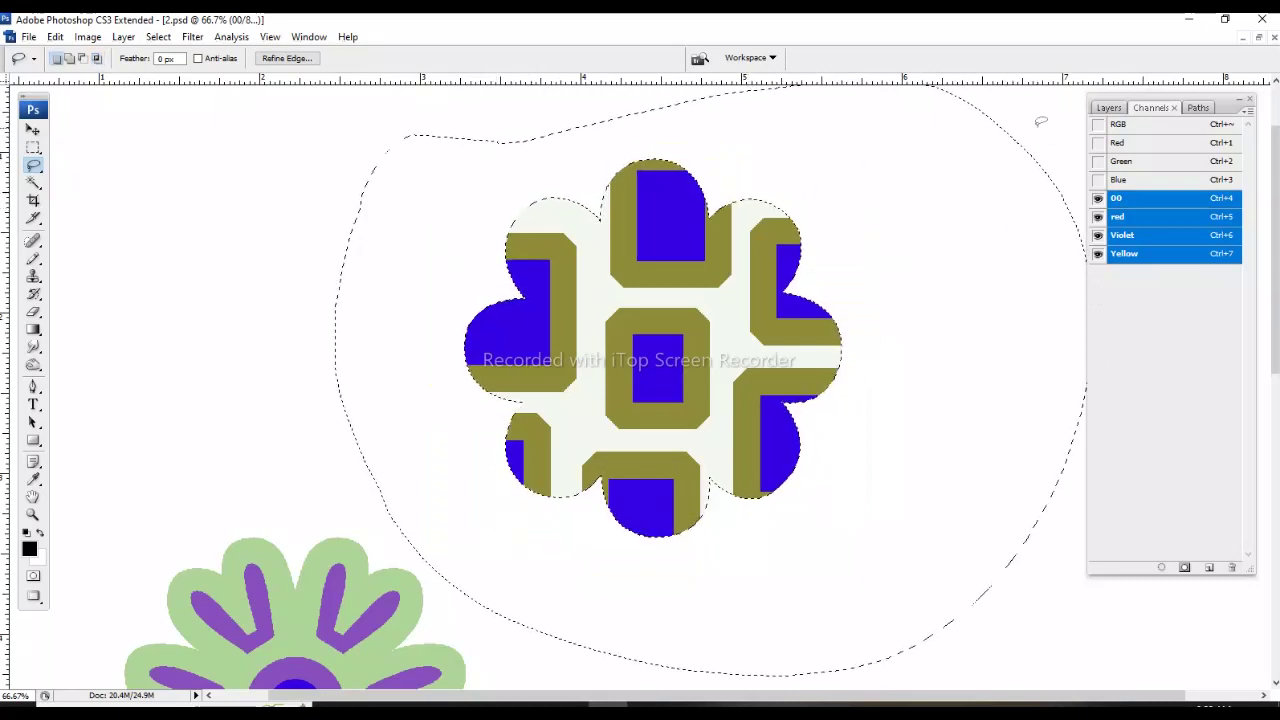
# Invert again, dismiss the empty-selection warning, and Magic Wand-select the flower's background.
pyautogui.hotkey('ctrl', 'shift', 'i')
pyautogui.click(661, 276)
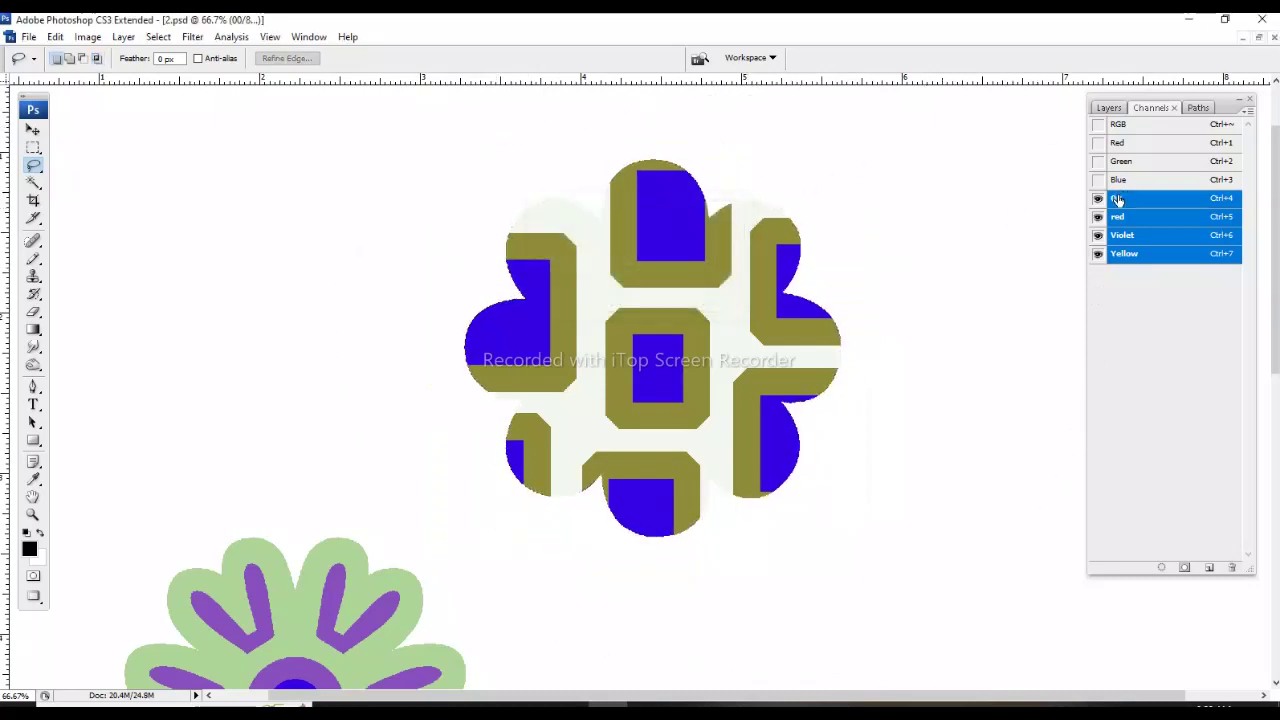
pyautogui.press('w')
pyautogui.click(722, 330)
# Add a new channel and fill the selected flower background black in it.
pyautogui.scroll(-2, 722, 330)
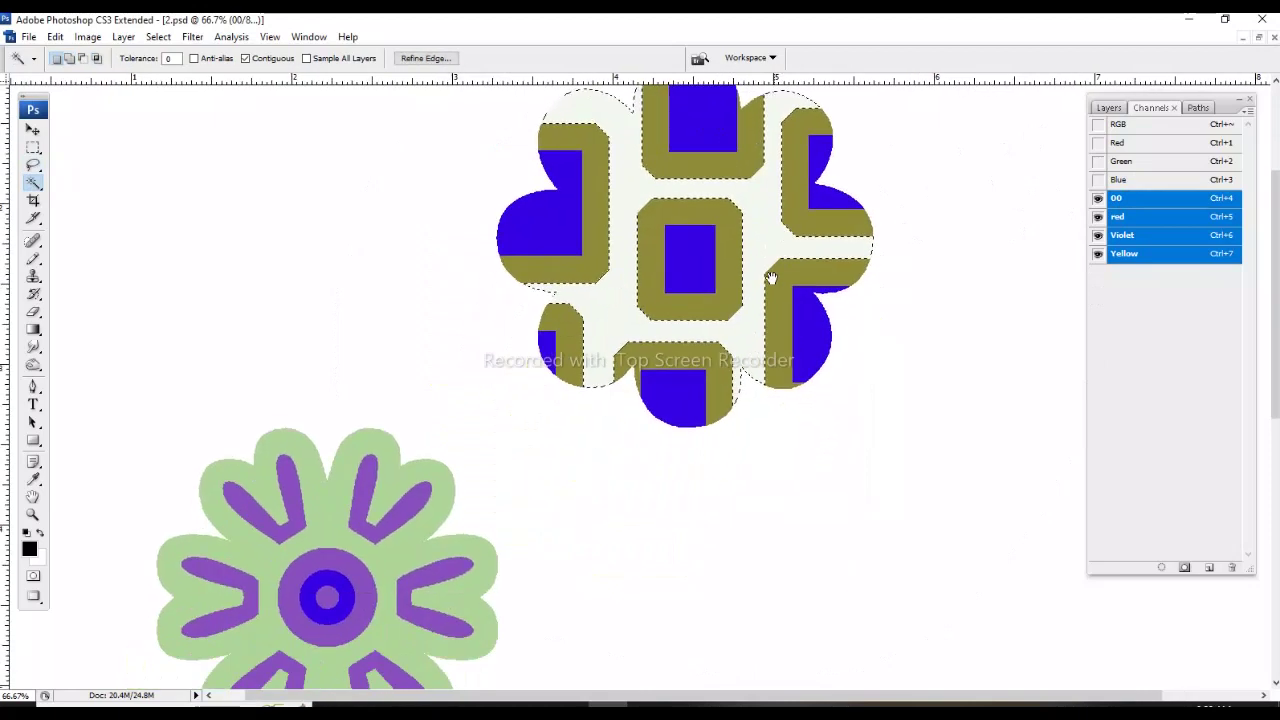
pyautogui.click(1150, 199)
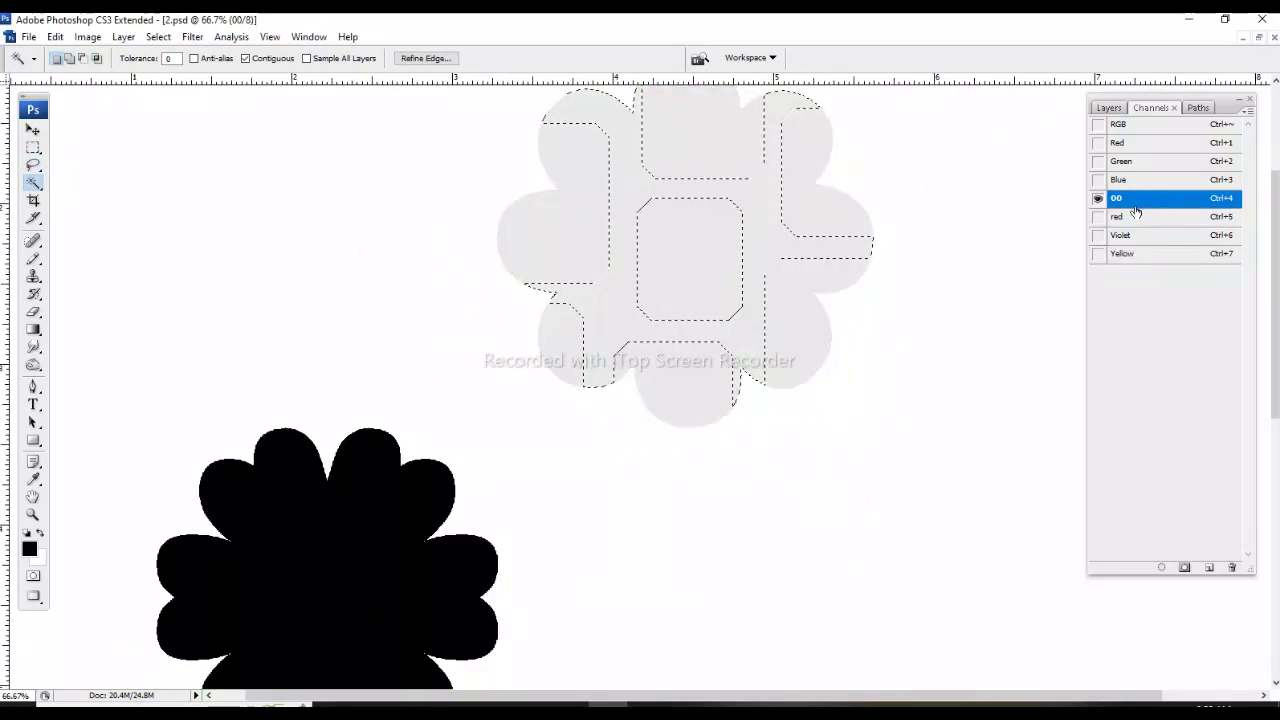
pyautogui.click(1209, 567)
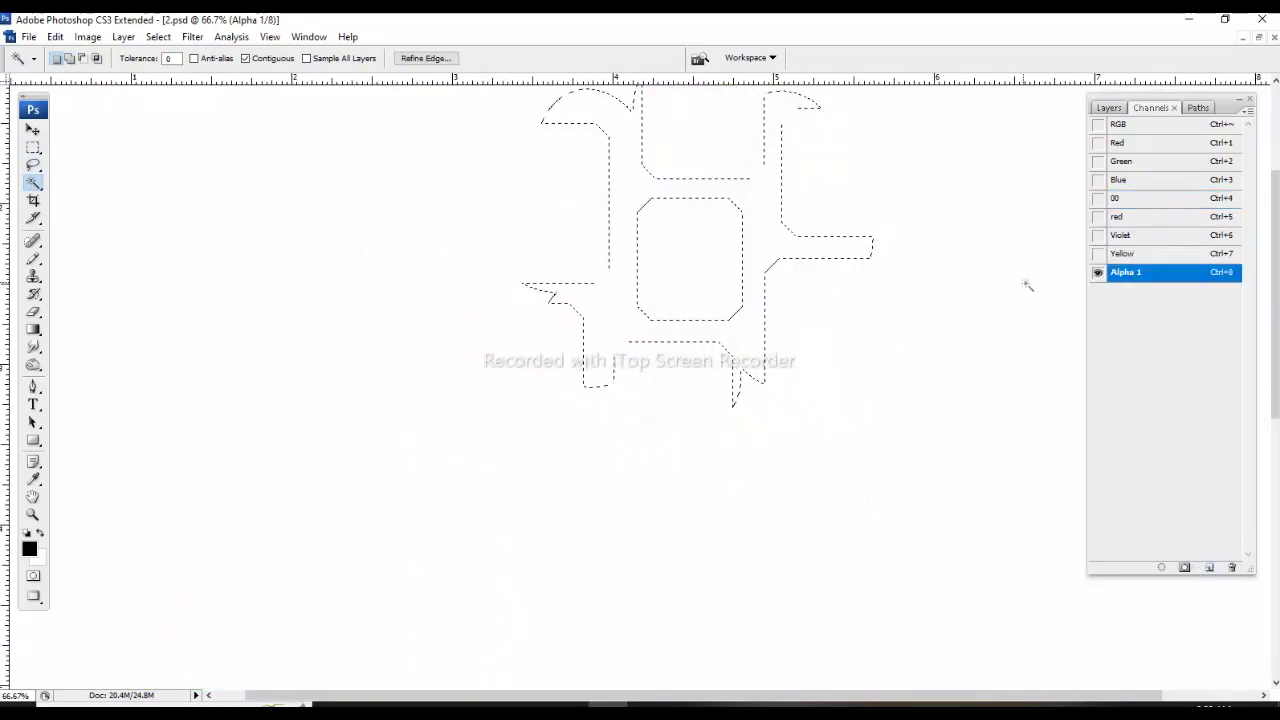
pyautogui.hotkey('alt', 'BackSpace')
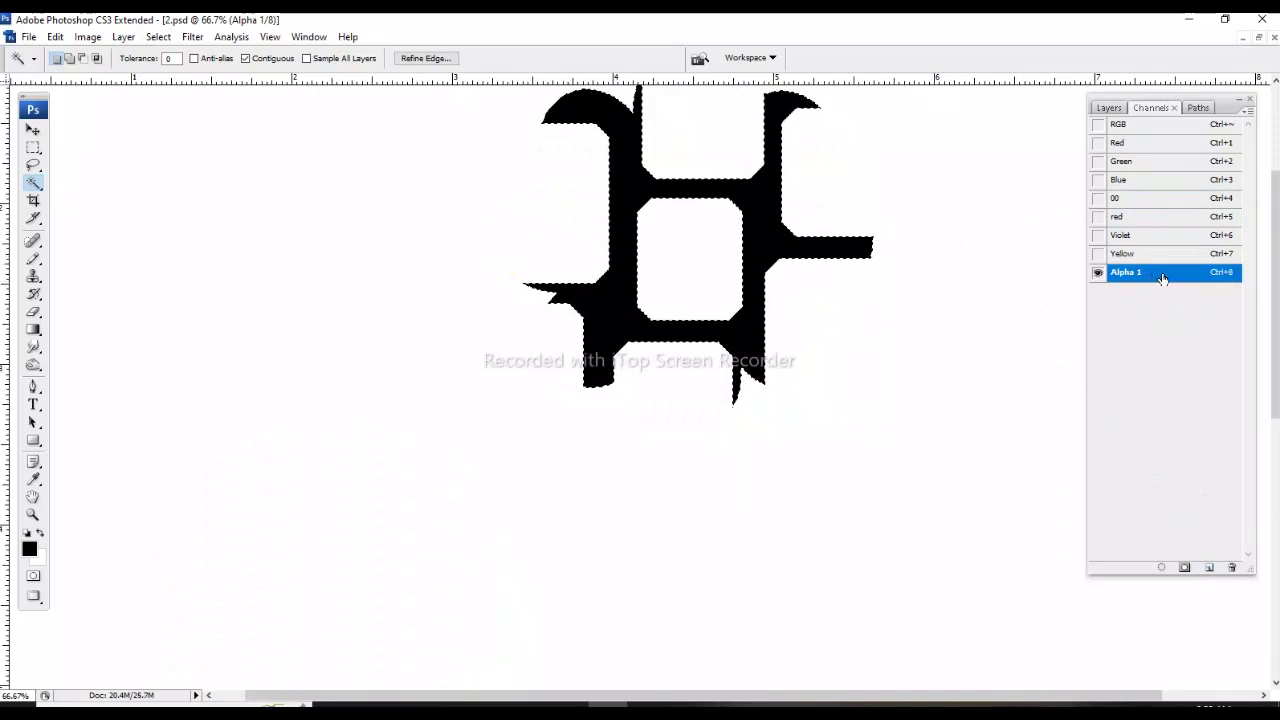
# Name the new channel Green with a light green colour and move it above red.
pyautogui.doubleClick(1183, 274)
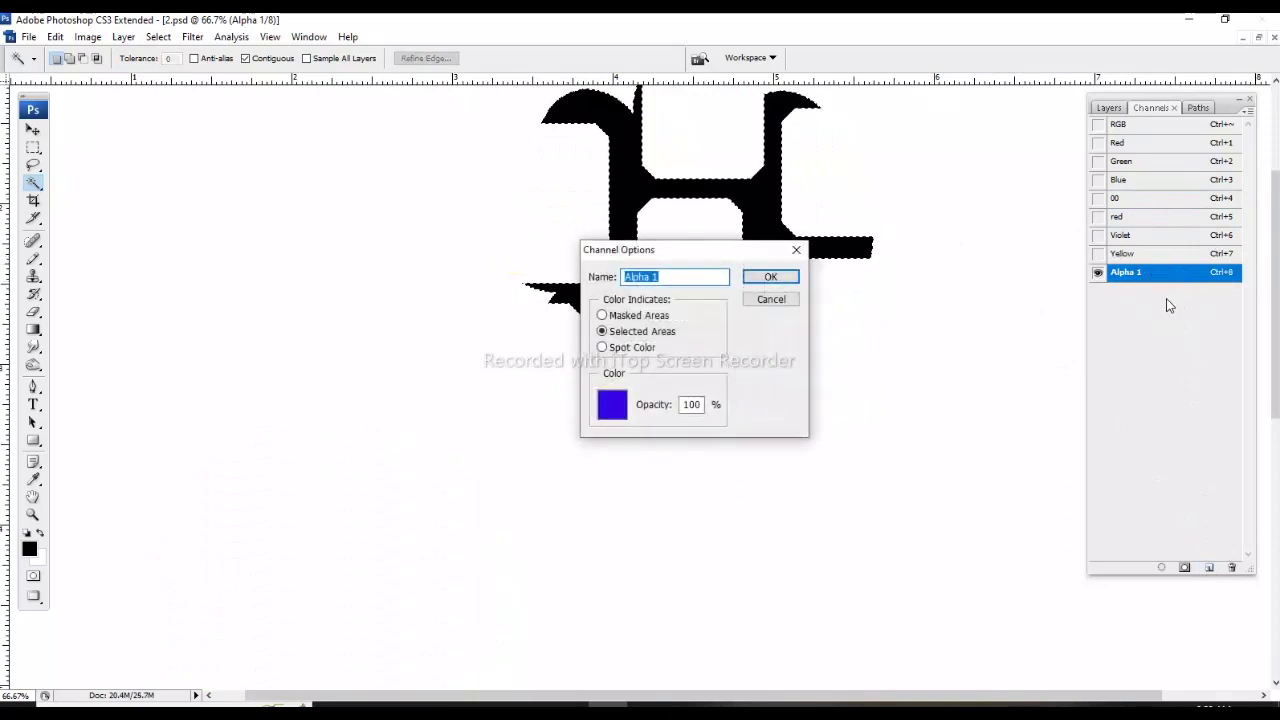
pyautogui.write('GHe')
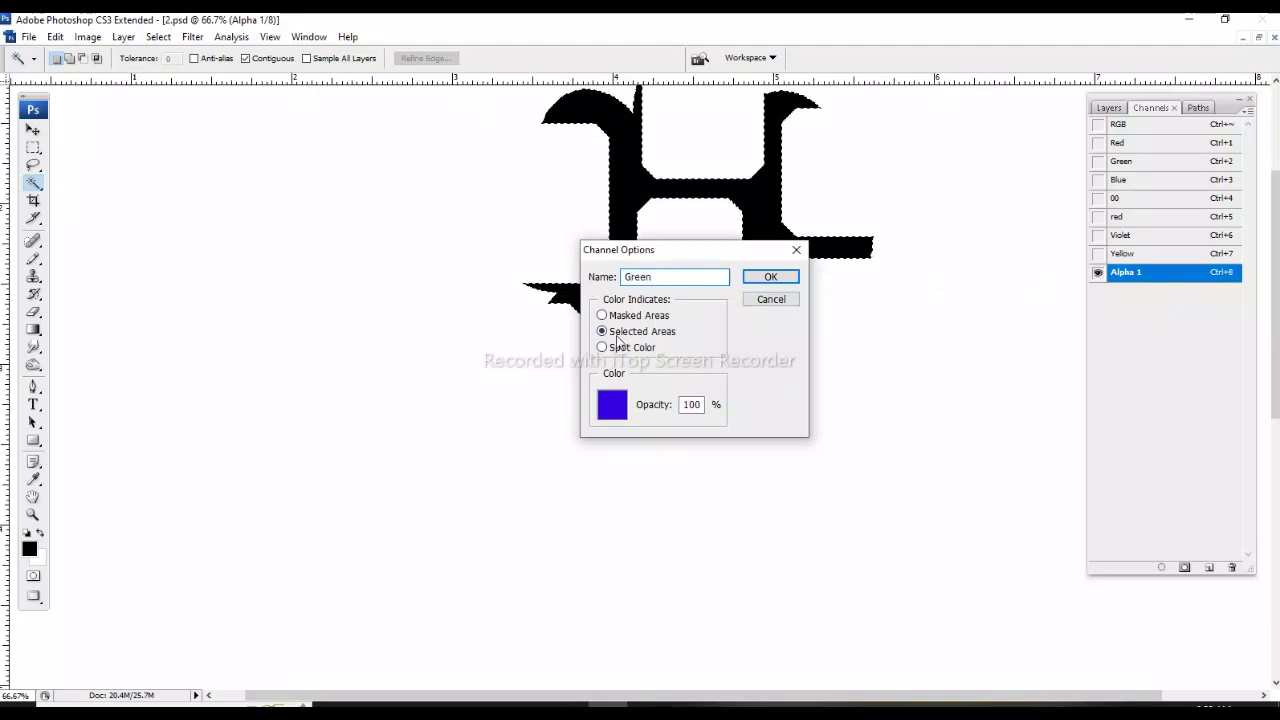
pyautogui.click(612, 404)
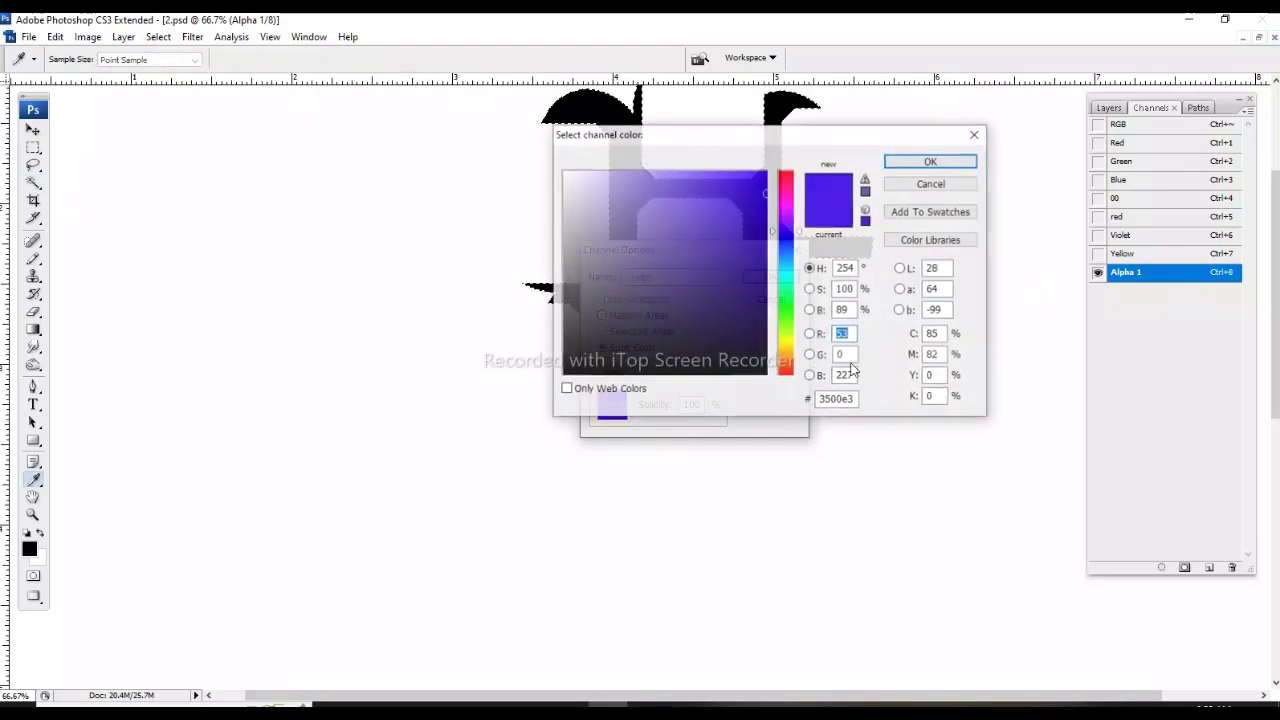
pyautogui.click(792, 296)
pyautogui.click(684, 199)
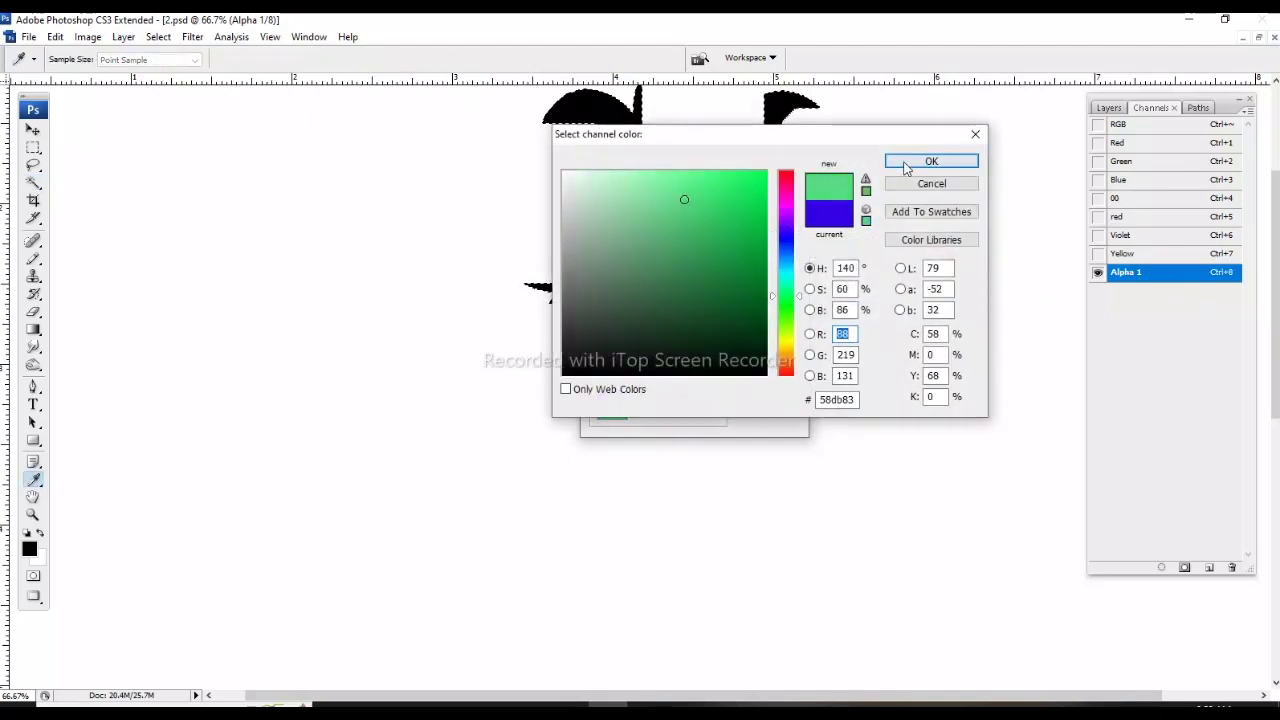
pyautogui.click(909, 161)
pyautogui.press('Return')
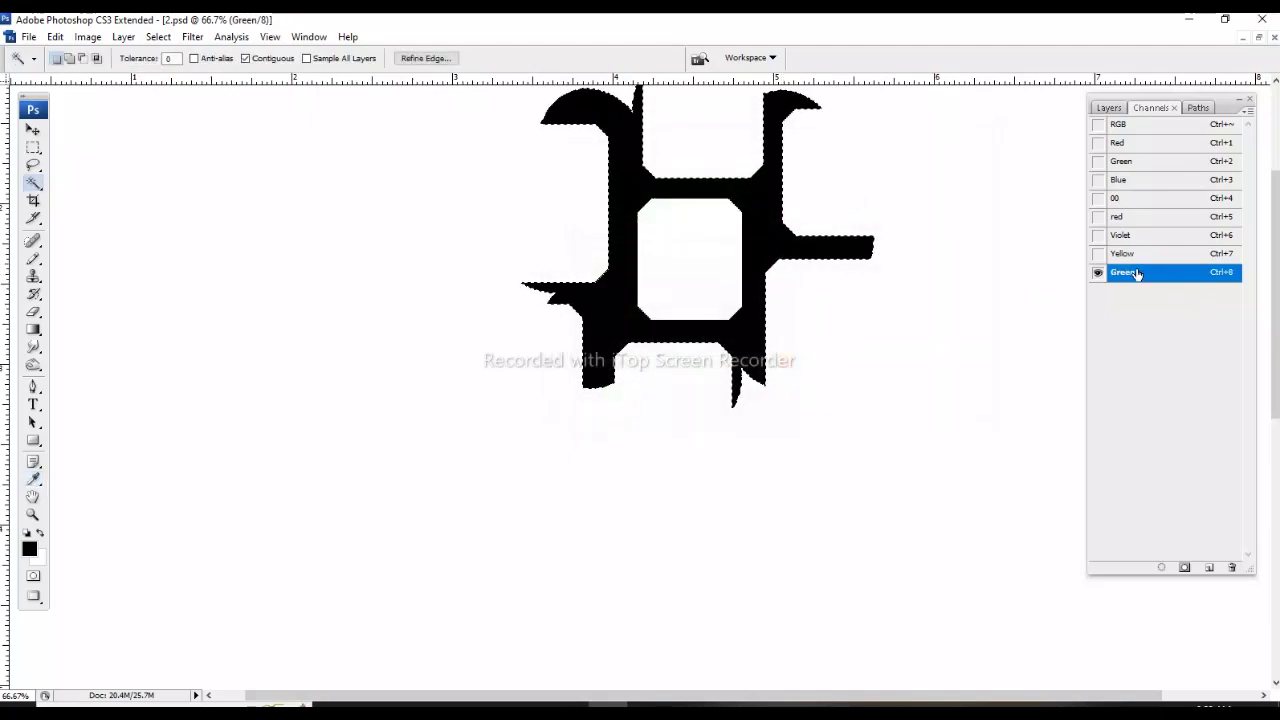
pyautogui.moveTo(1150, 272); pyautogui.dragTo(1130, 222)
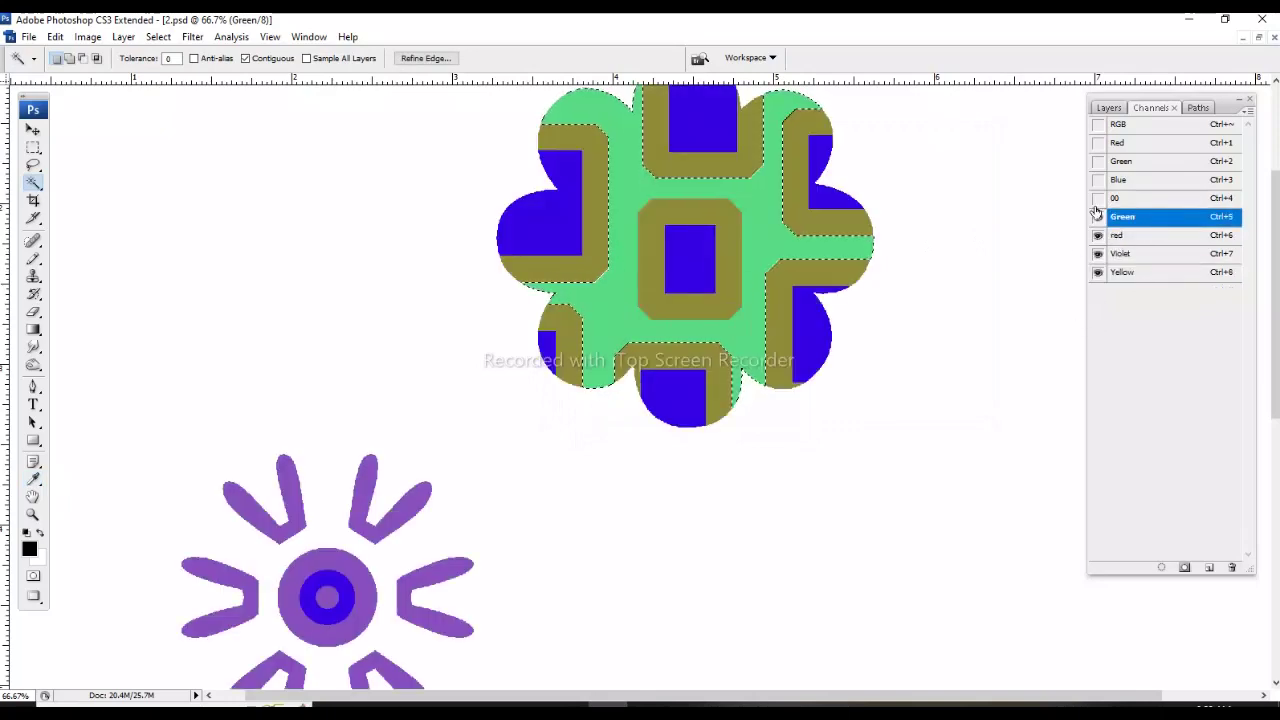
# Deselect, fit the tile in view, hide the composite channels and show the 00 channel.
pyautogui.press('m')
pyautogui.hotkey('ctrl', 'd')
pyautogui.hotkey('ctrl', '0')
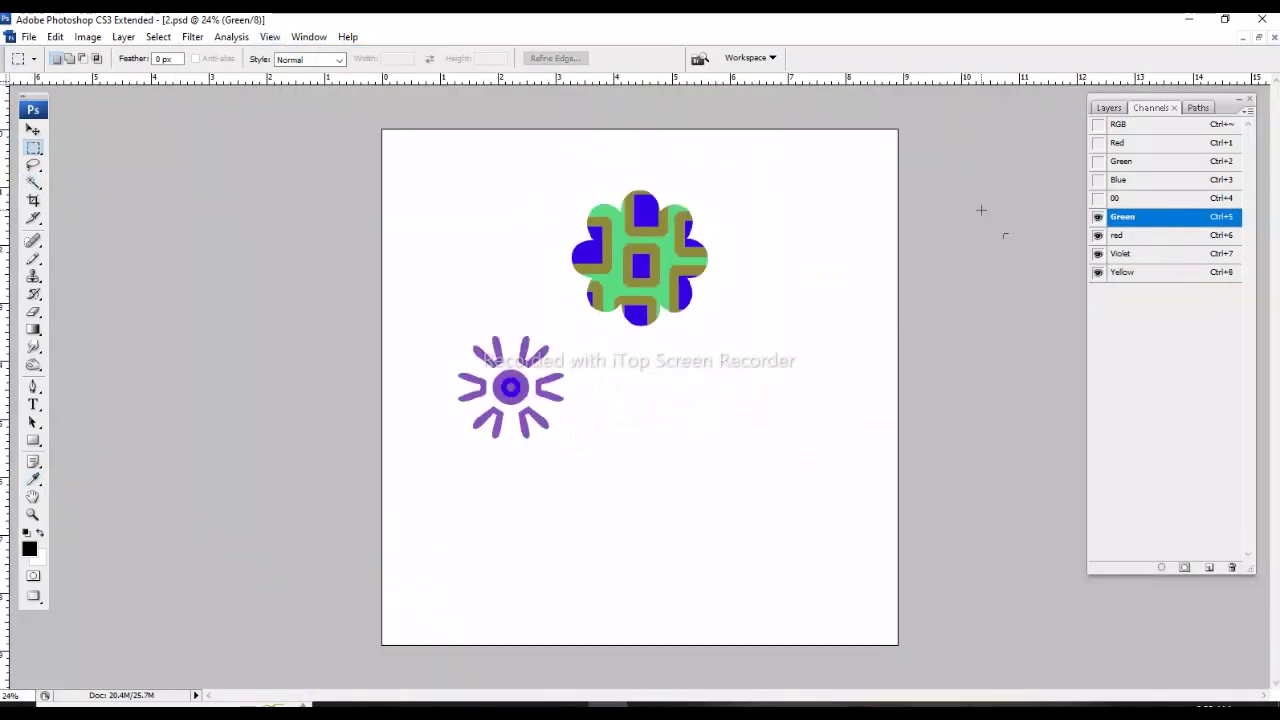
pyautogui.press('q')
pyautogui.press('q')
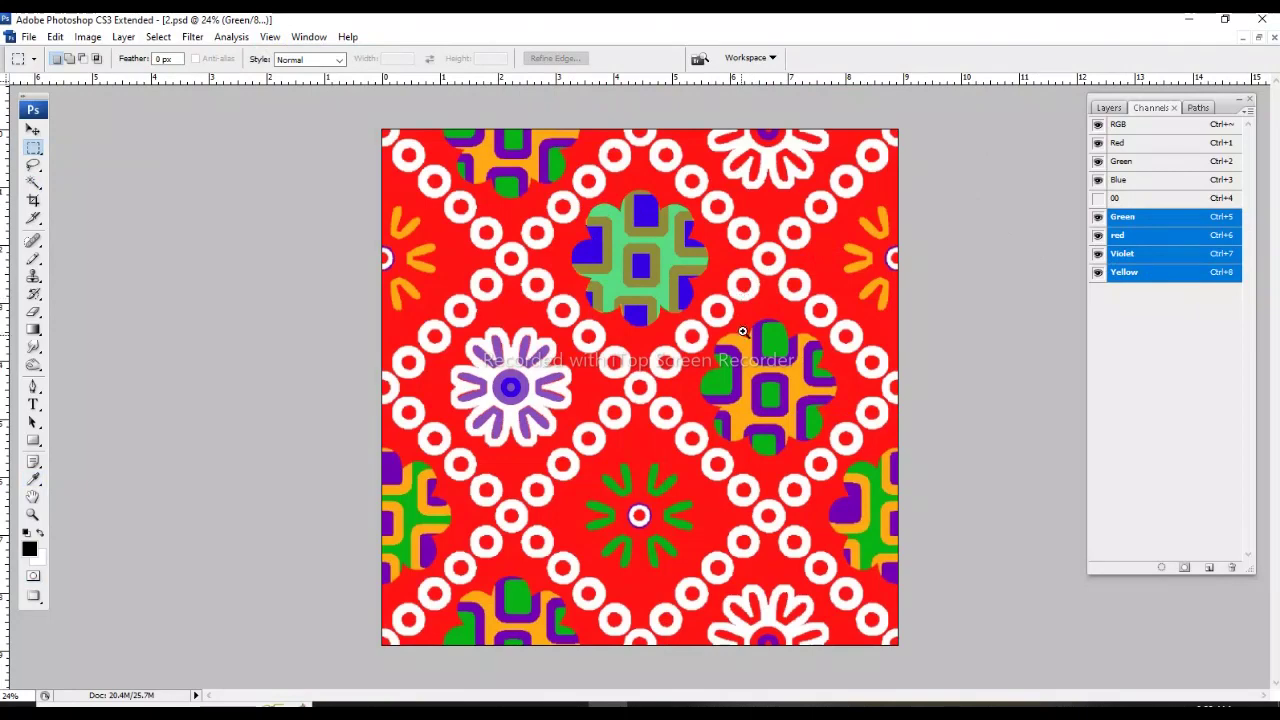
pyautogui.hotkey('ctrl', '+')
pyautogui.click(1098, 124)
pyautogui.keyDown('shift'); pyautogui.click(1124, 201); pyautogui.keyUp('shift')
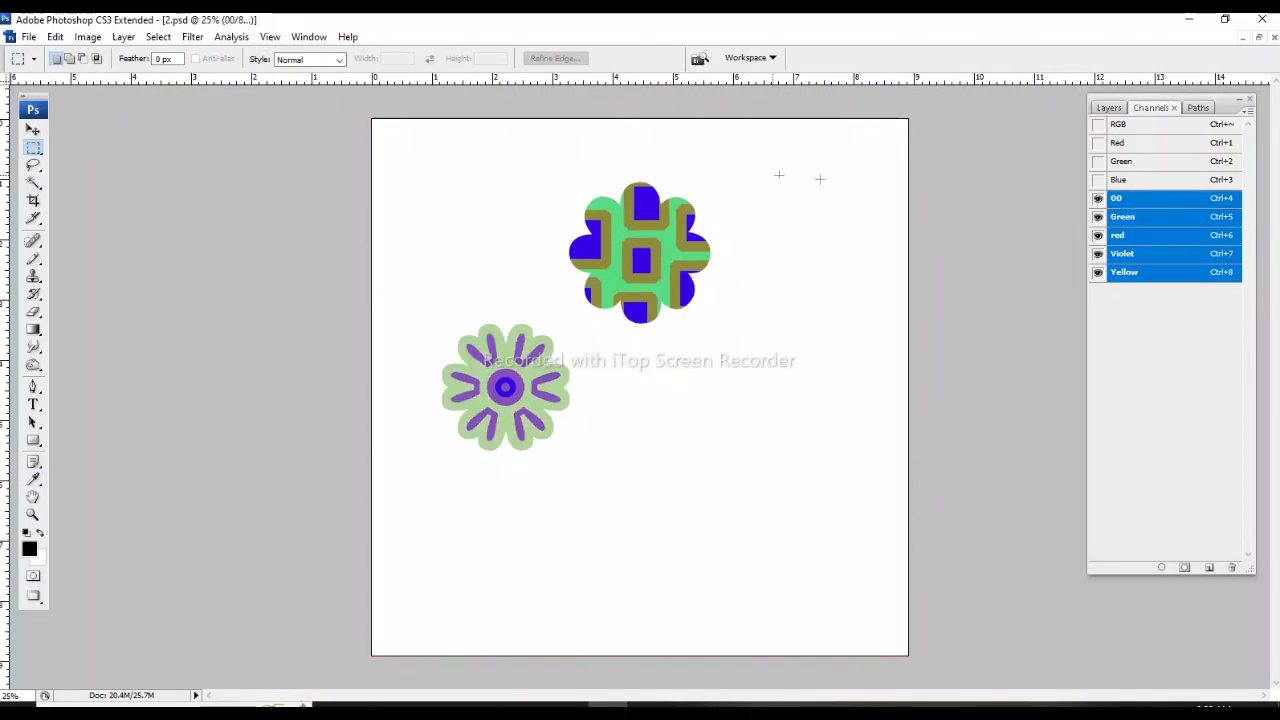
# Magic Wand the top flower, Alt-drag a copy onto the right-centre flower, and zoom in.
pyautogui.moveTo(598, 267); pyautogui.dragTo(557, 323)
pyautogui.press('w')
pyautogui.click(672, 265)
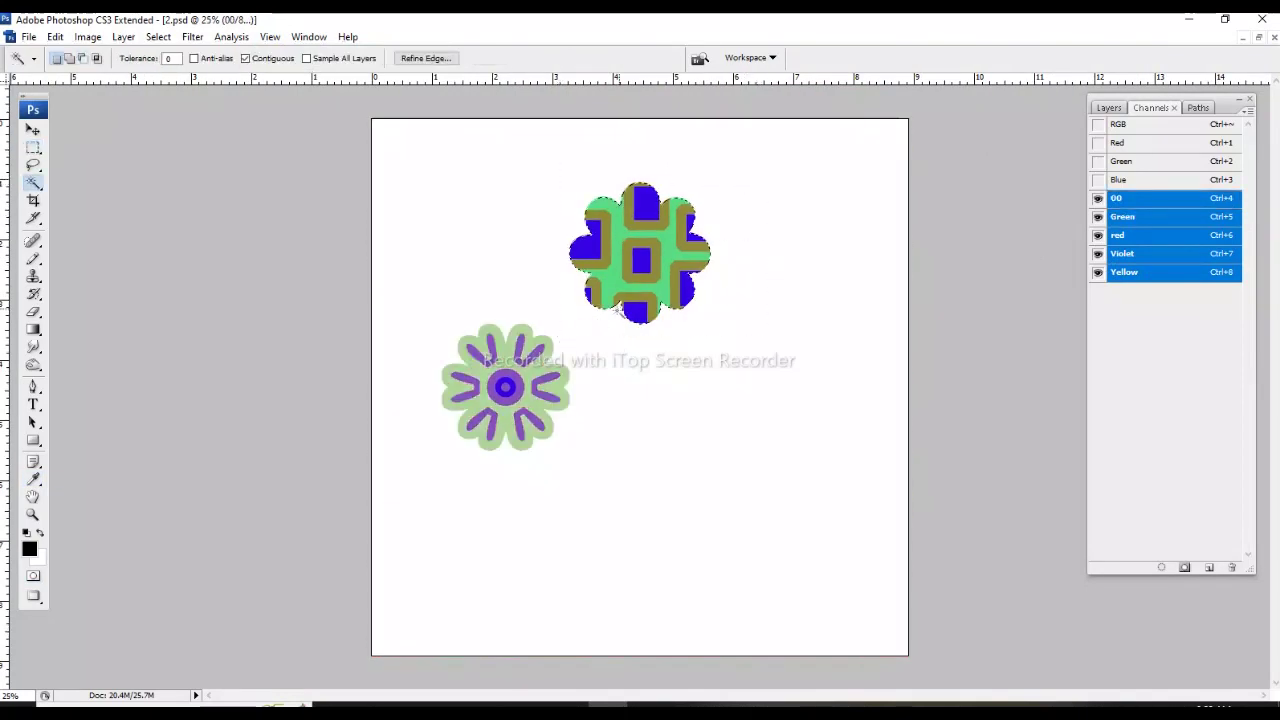
pyautogui.moveTo(672, 265); pyautogui.dragTo(805, 399)
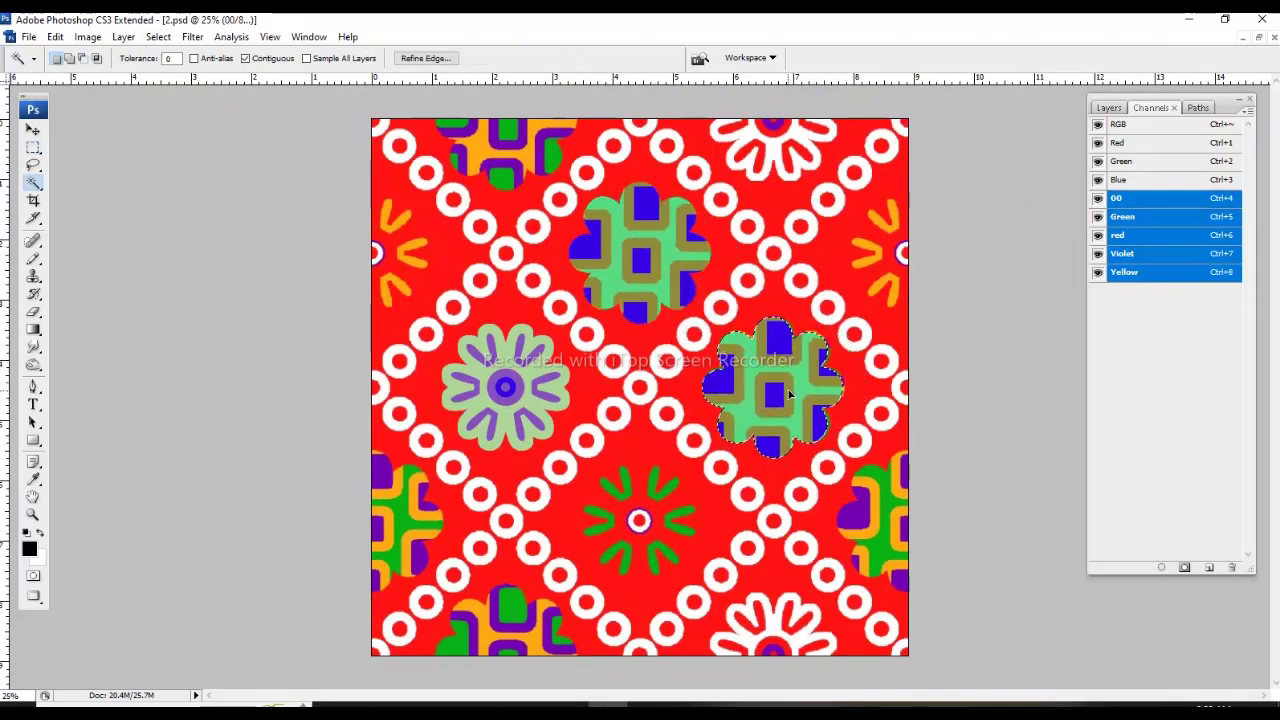
pyautogui.click(880, 275)
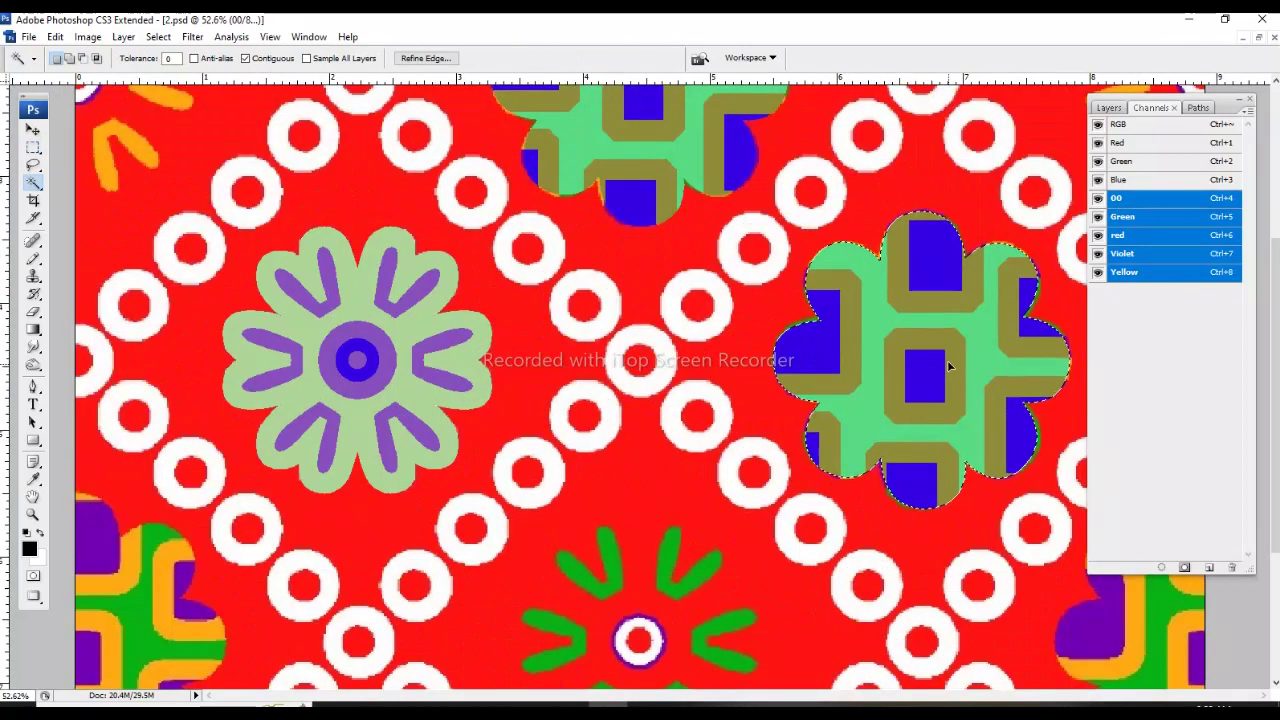
# Nudge the flower copy right, float the Channels panel, and inspect the Green and Yellow channels.
pyautogui.moveTo(950, 358); pyautogui.dragTo(960, 332)
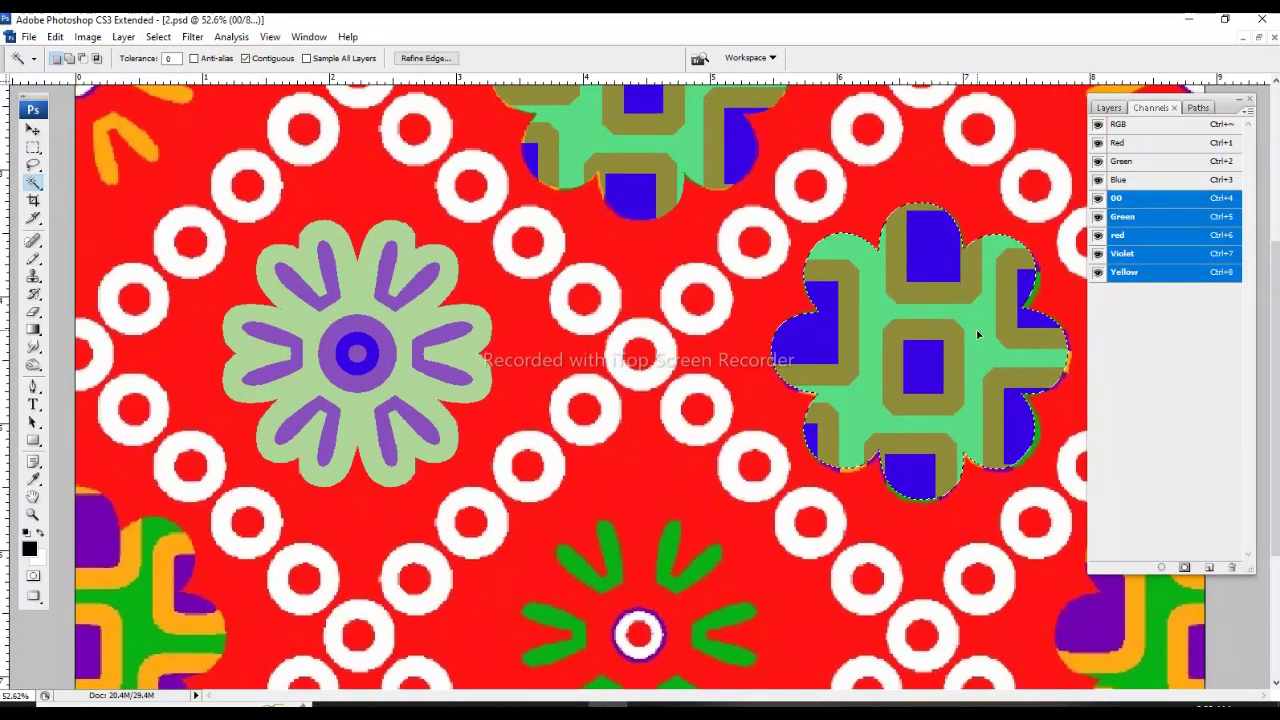
pyautogui.press('Right')
pyautogui.press('Right')
pyautogui.press('Right')
pyautogui.press('Right')
pyautogui.press('Right')
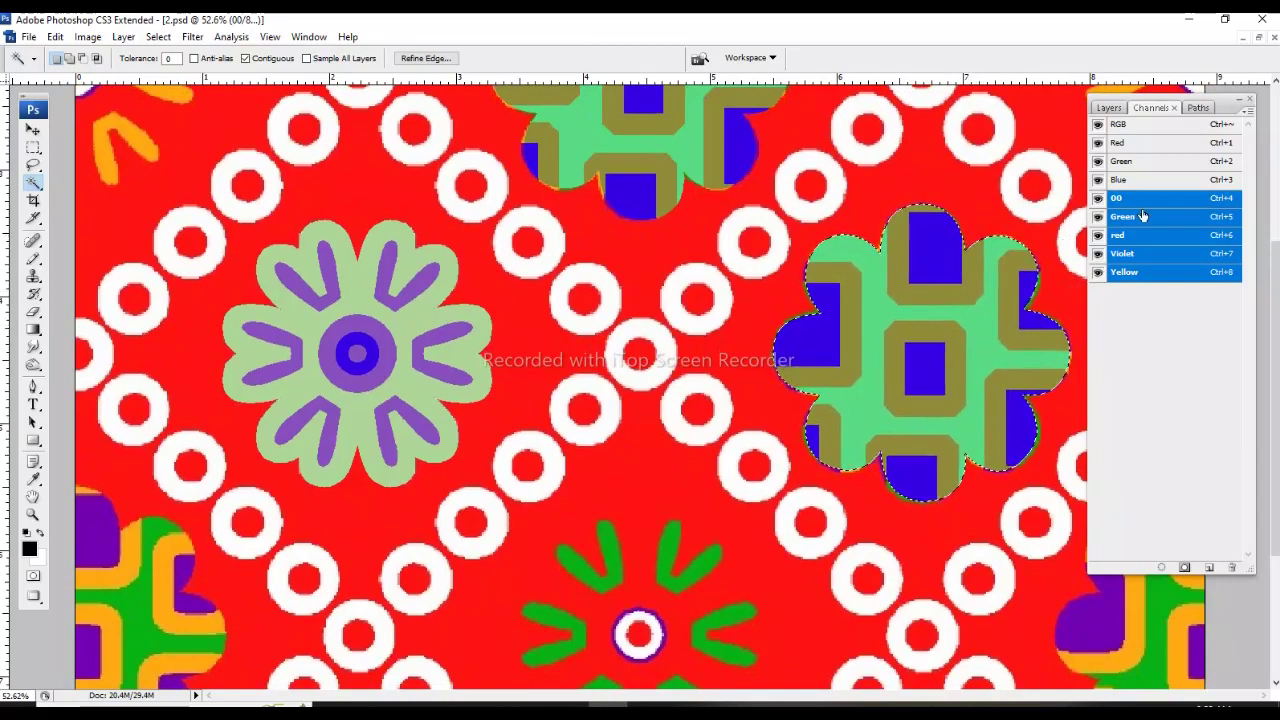
pyautogui.moveTo(1237, 110); pyautogui.dragTo(454, 220)
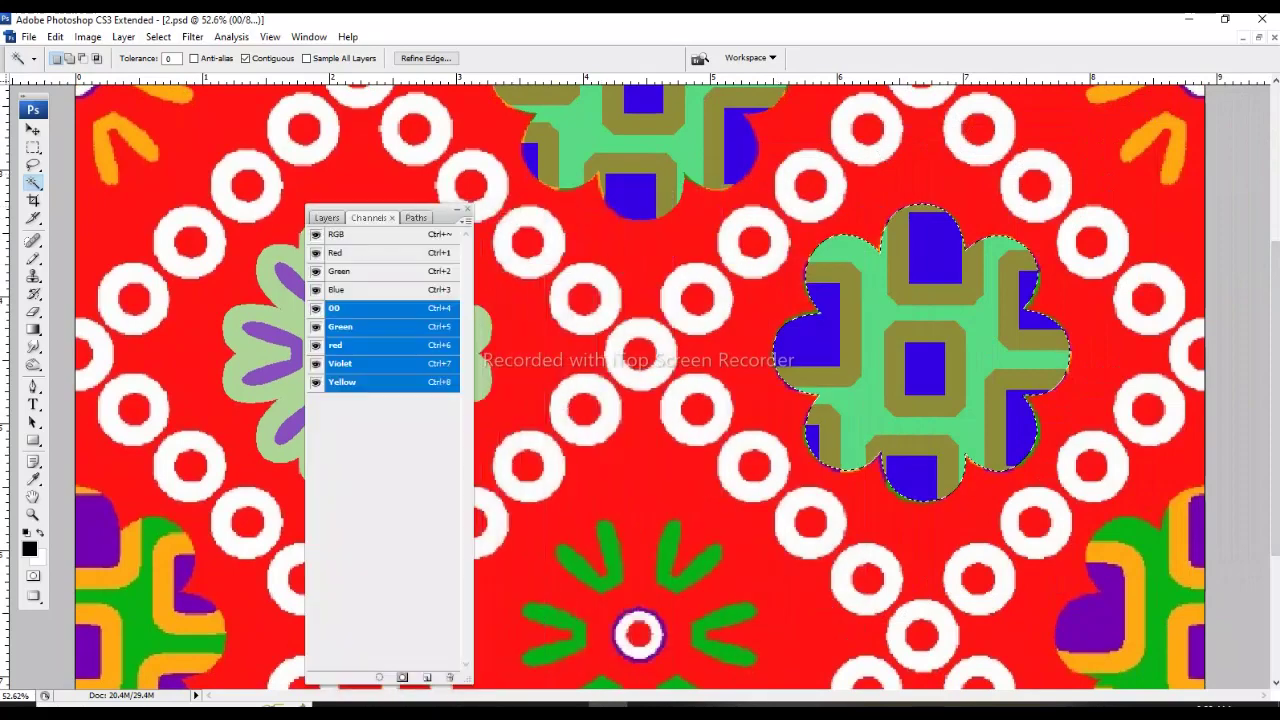
pyautogui.click(334, 330)
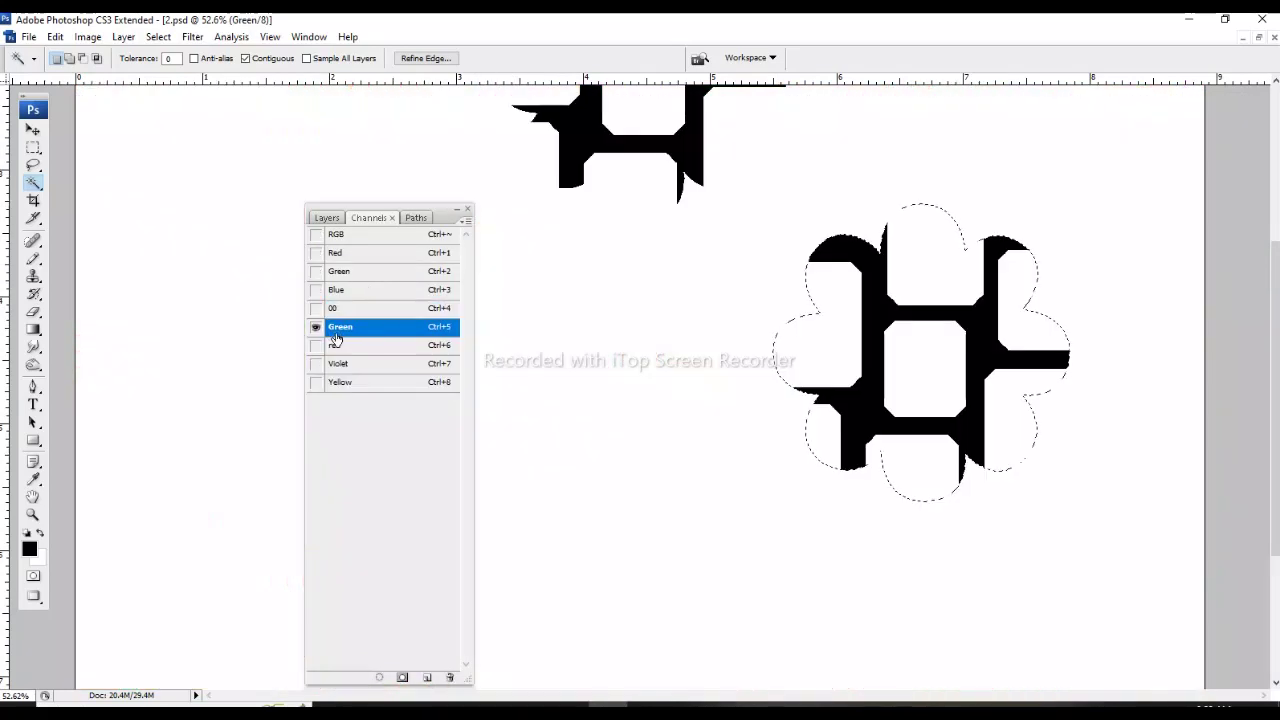
pyautogui.press('`')
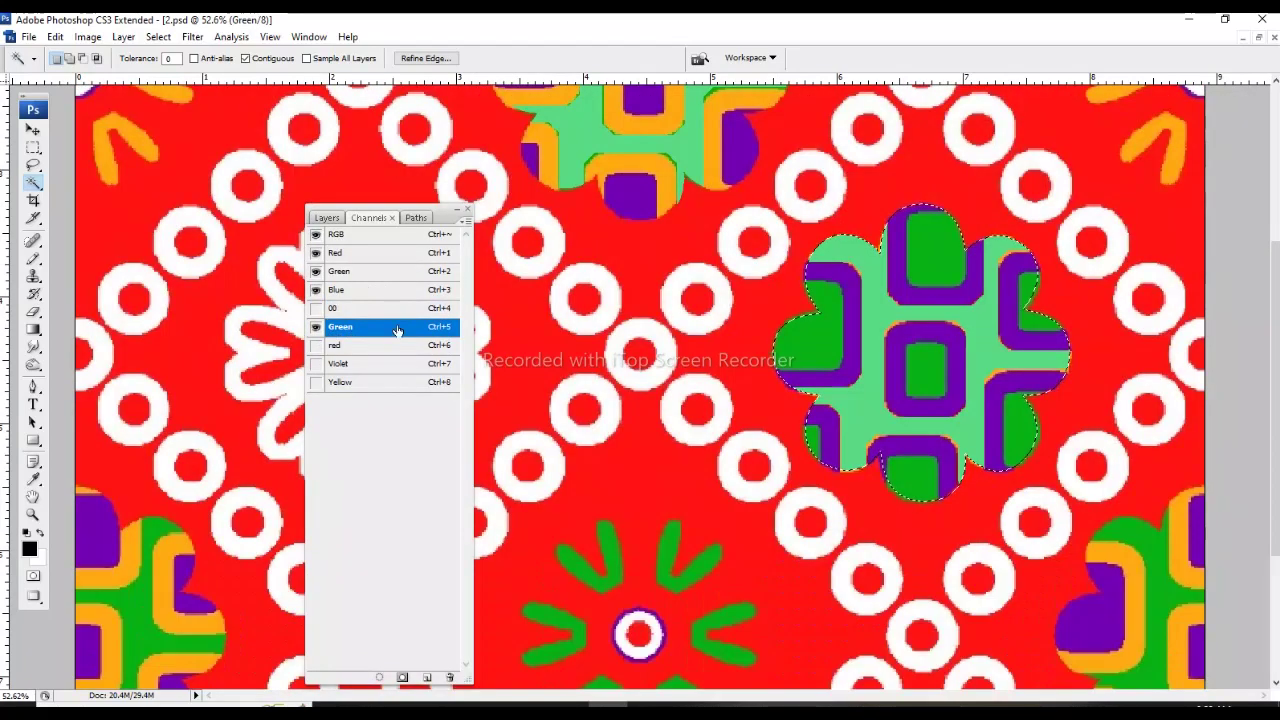
pyautogui.click(343, 381)
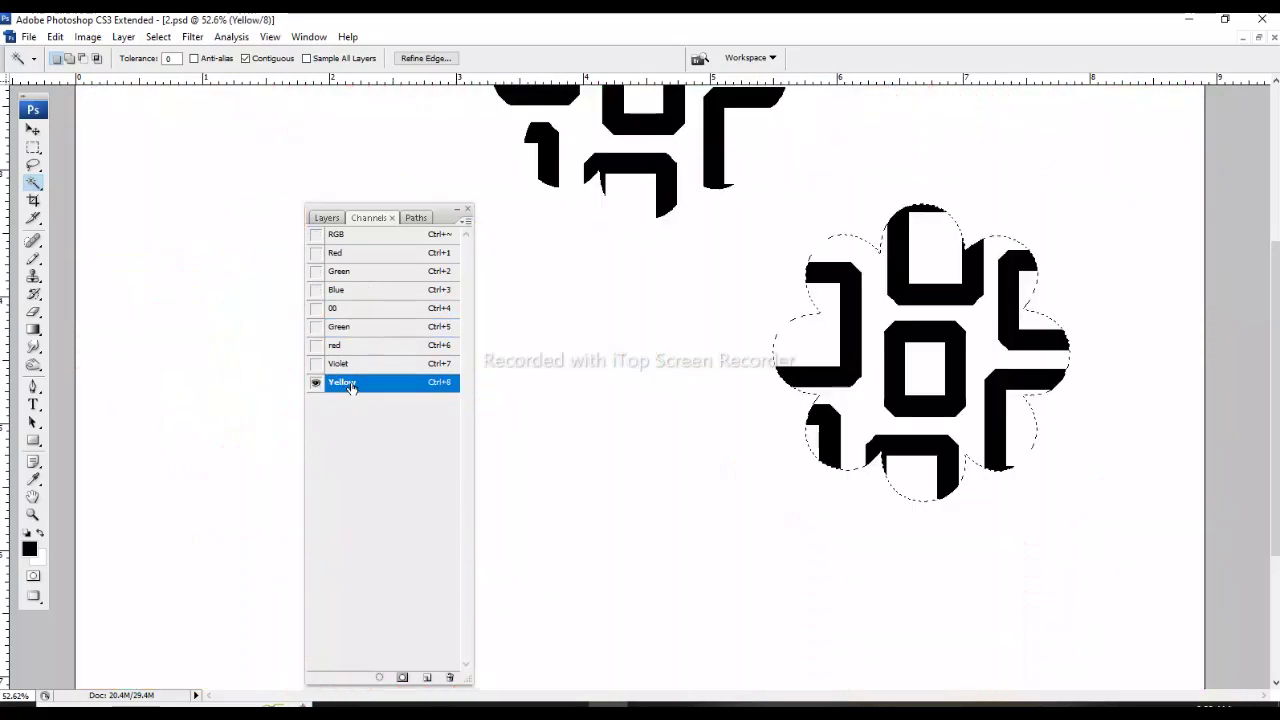
pyautogui.press('`')
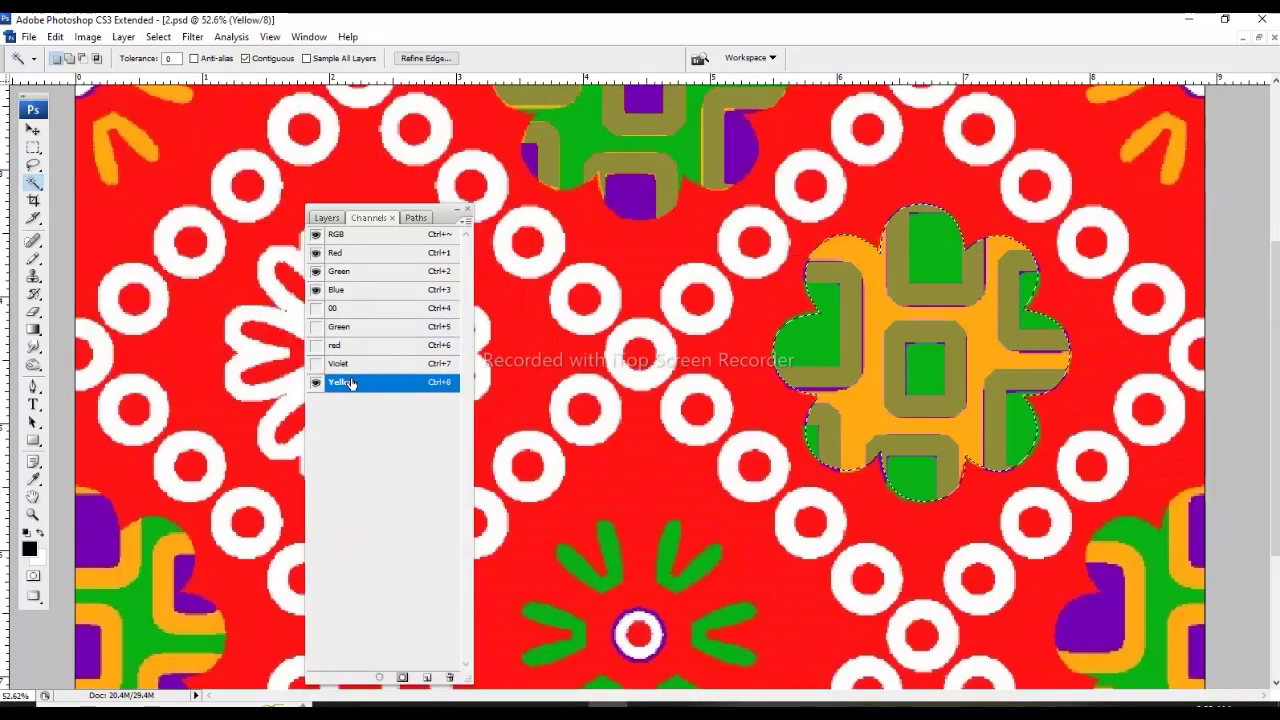
pyautogui.click(352, 331)
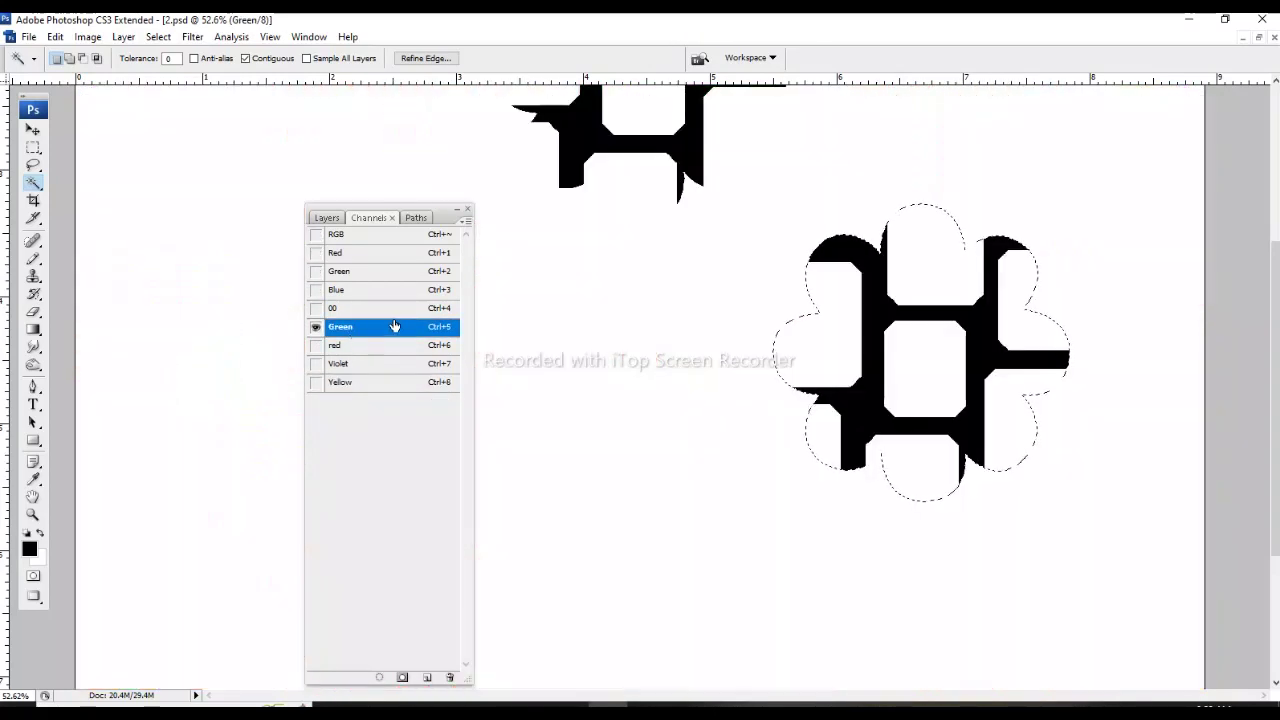
# Clear the copied flower's area on the Green and Violet channels, pasting its shapes into a new alpha channel.
pyautogui.press('Delete')
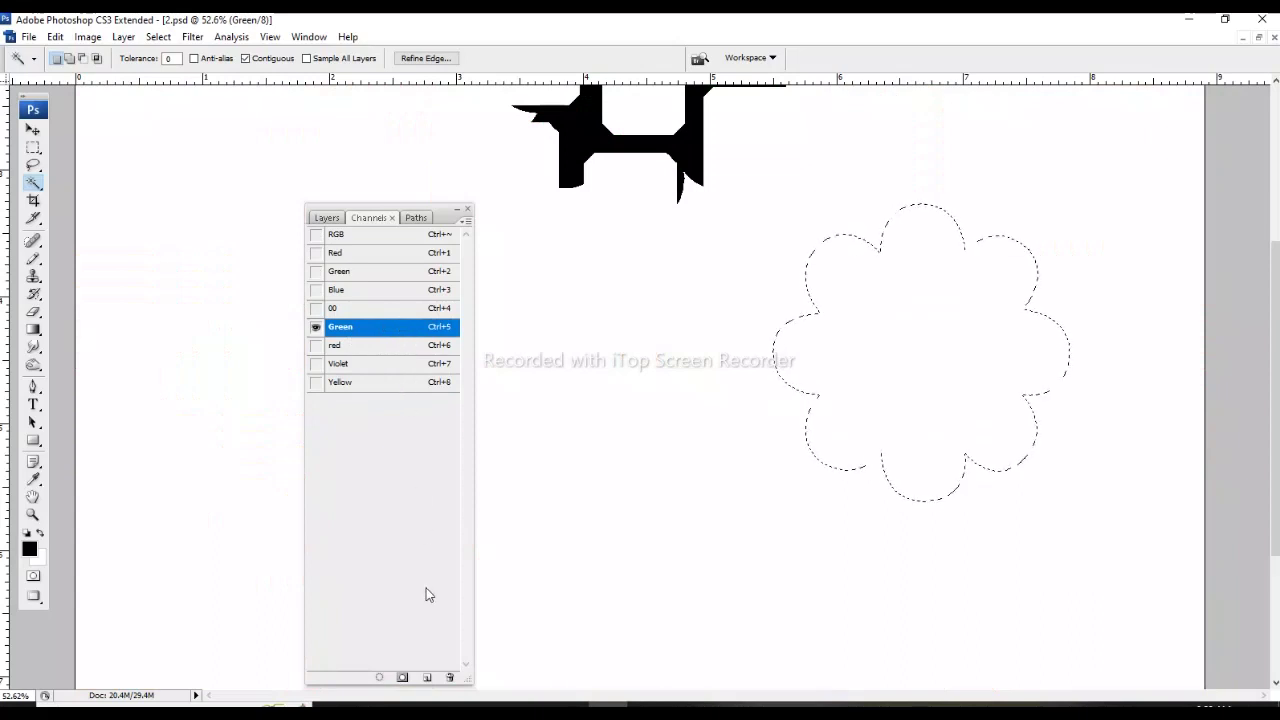
pyautogui.click(428, 675)
pyautogui.hotkey('ctrl', 'shift', 'v')
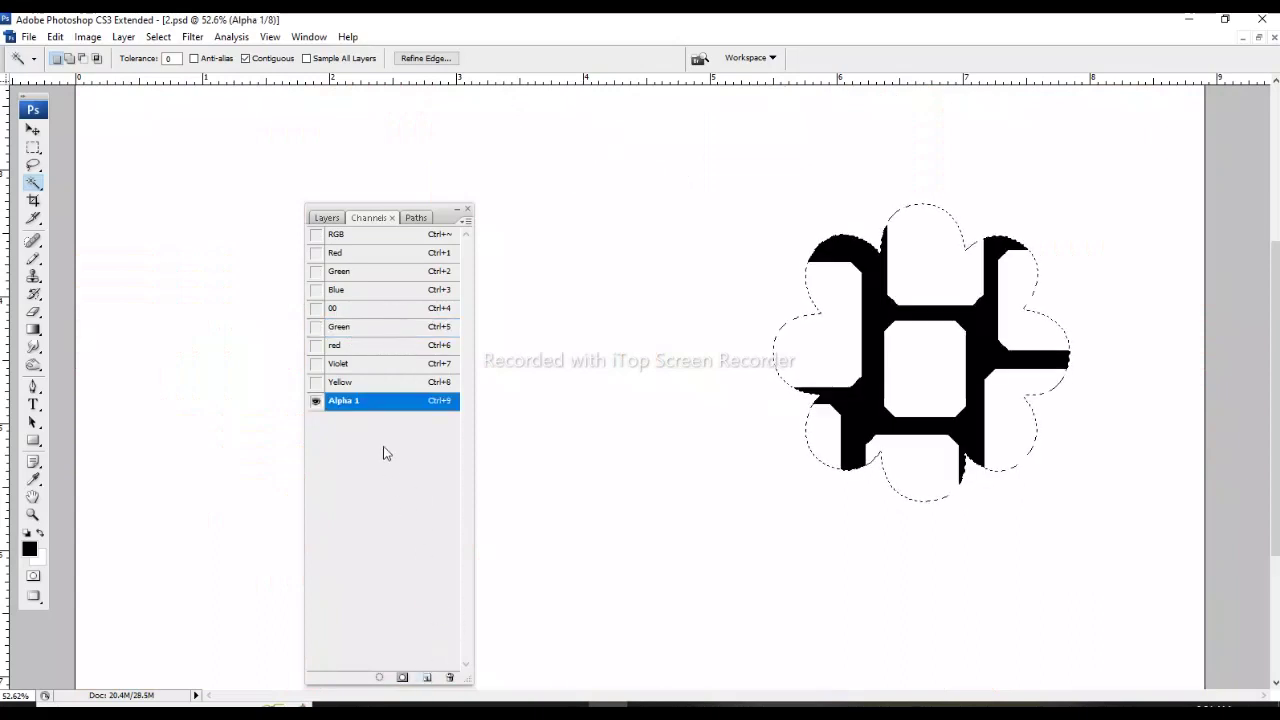
pyautogui.click(352, 388)
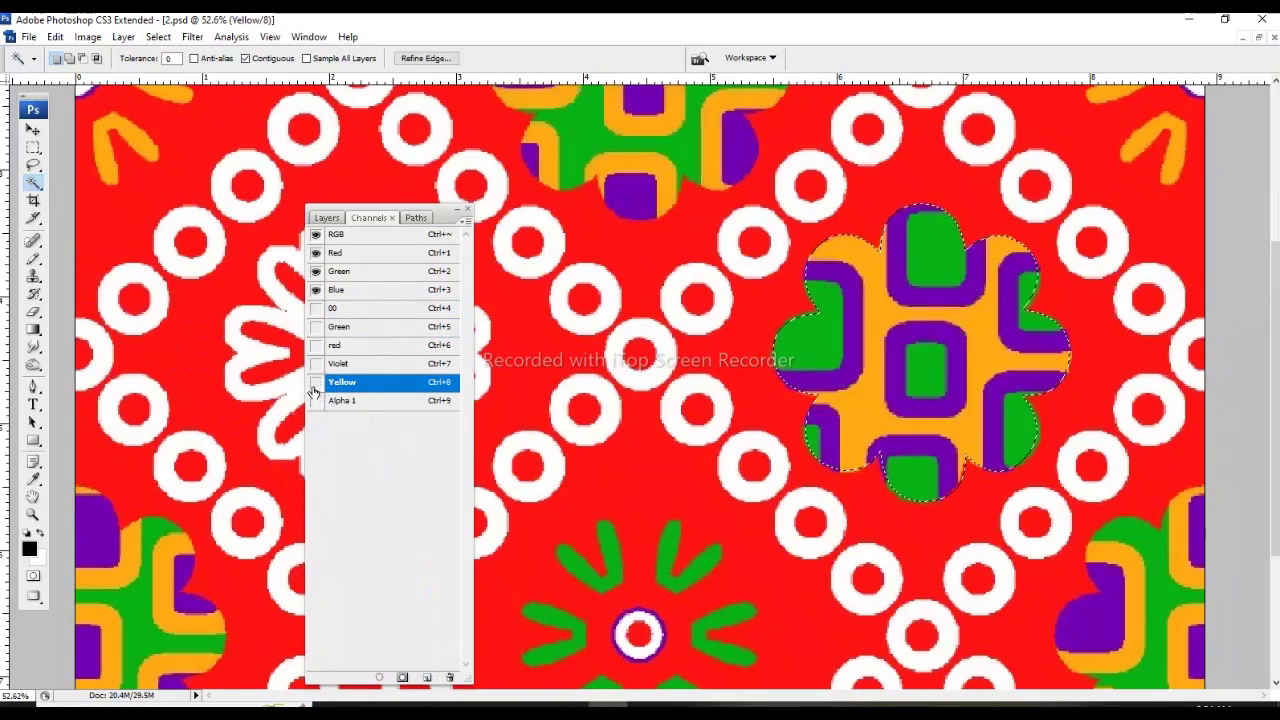
pyautogui.click(343, 366)
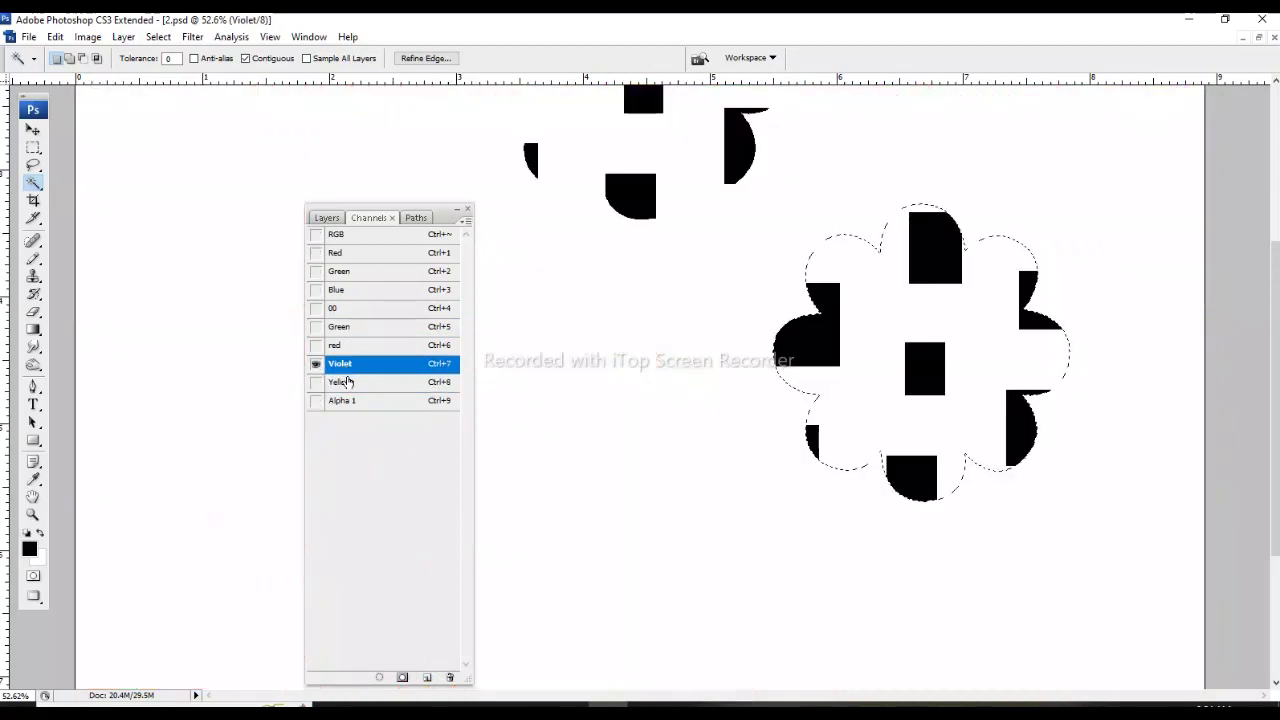
pyautogui.press('`')
pyautogui.click(313, 368)
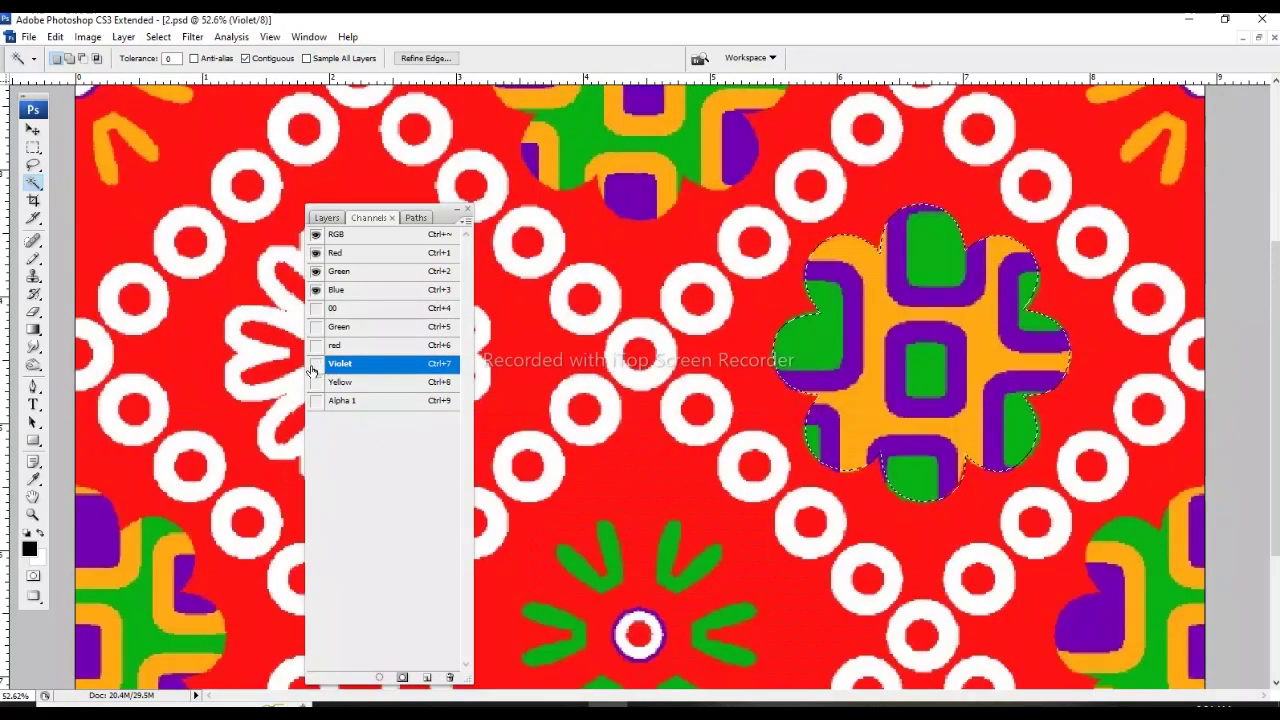
pyautogui.click(340, 349)
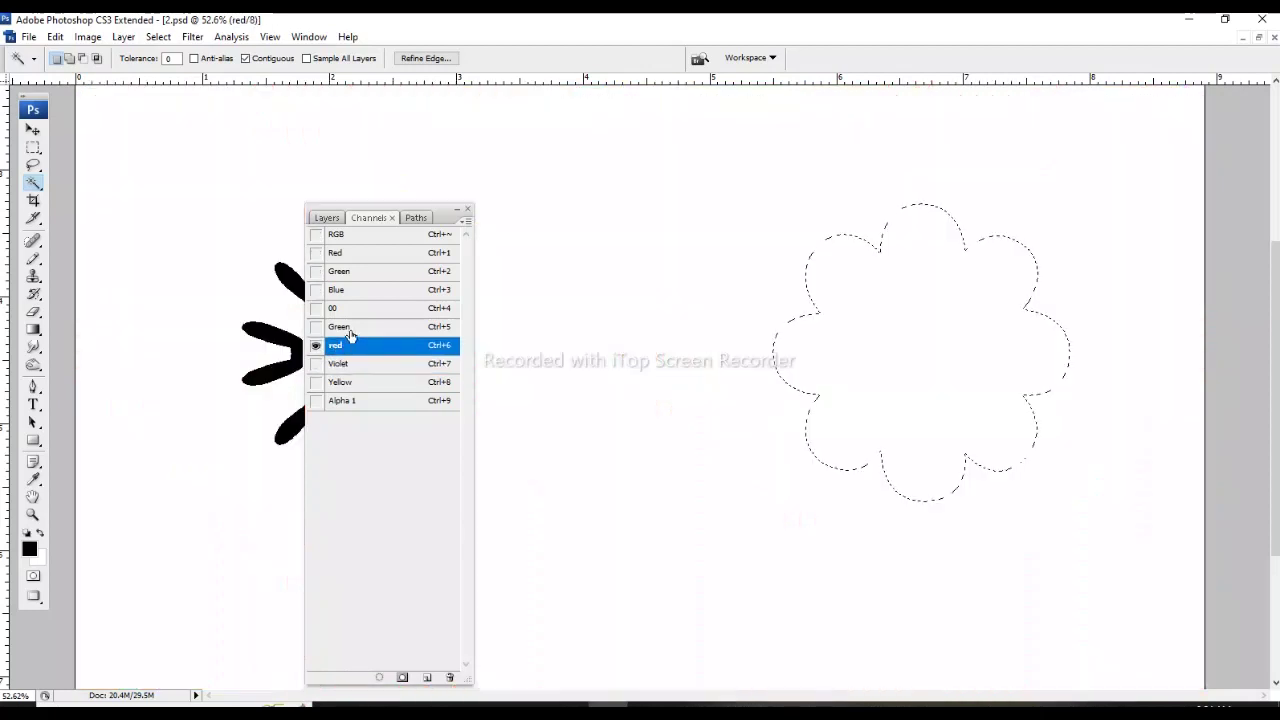
pyautogui.click(348, 365)
pyautogui.press('Delete')
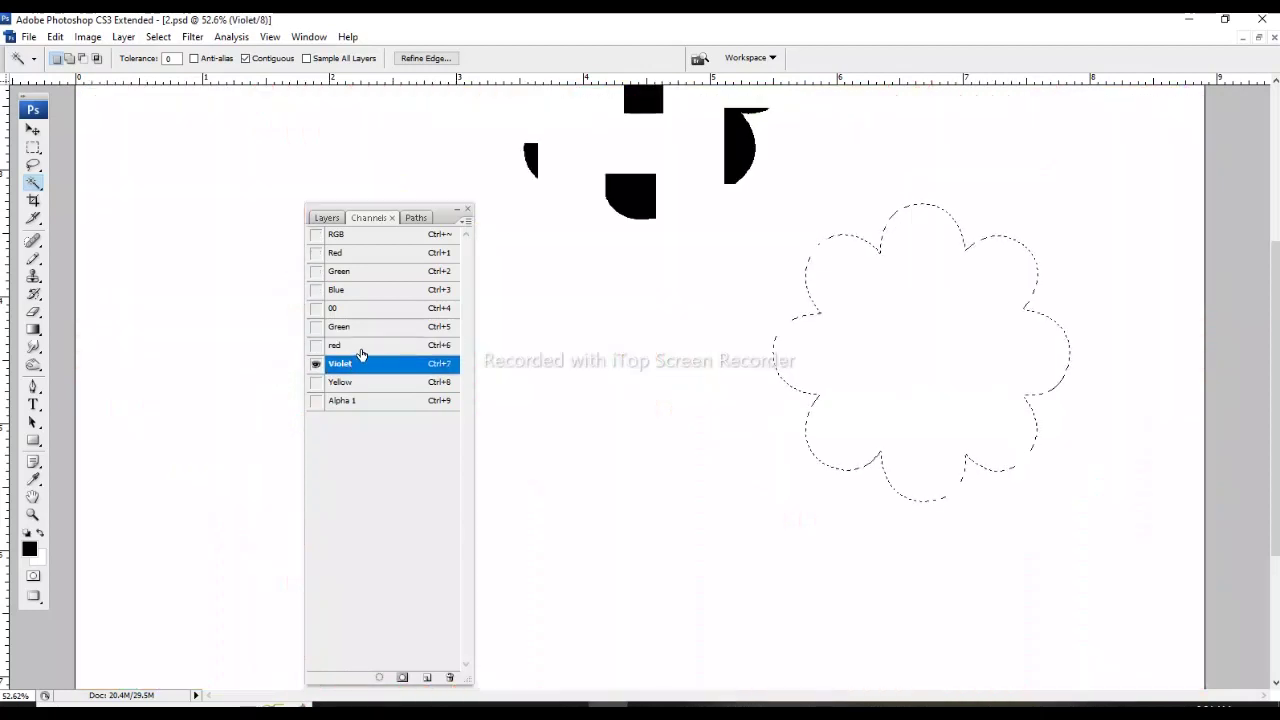
# Check each spot channel's mask against Alpha 1, then delete the Alpha 1 channel.
pyautogui.click(356, 336)
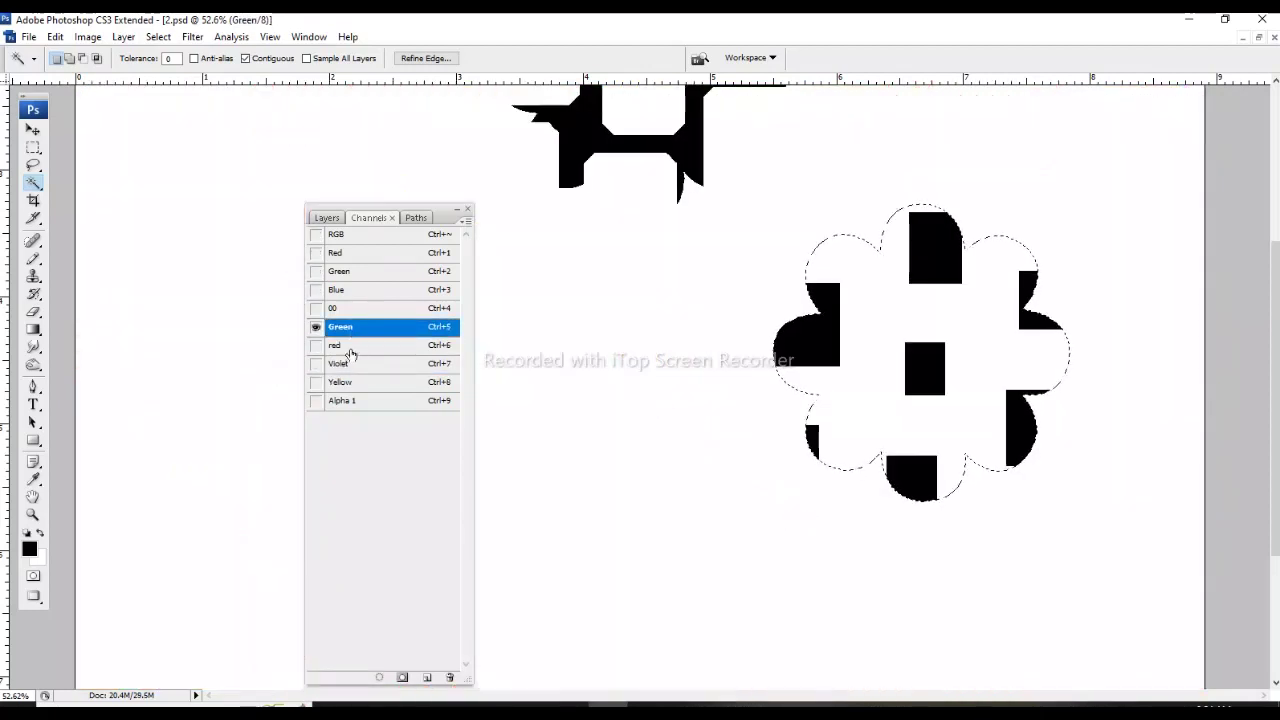
pyautogui.click(350, 348)
pyautogui.click(347, 366)
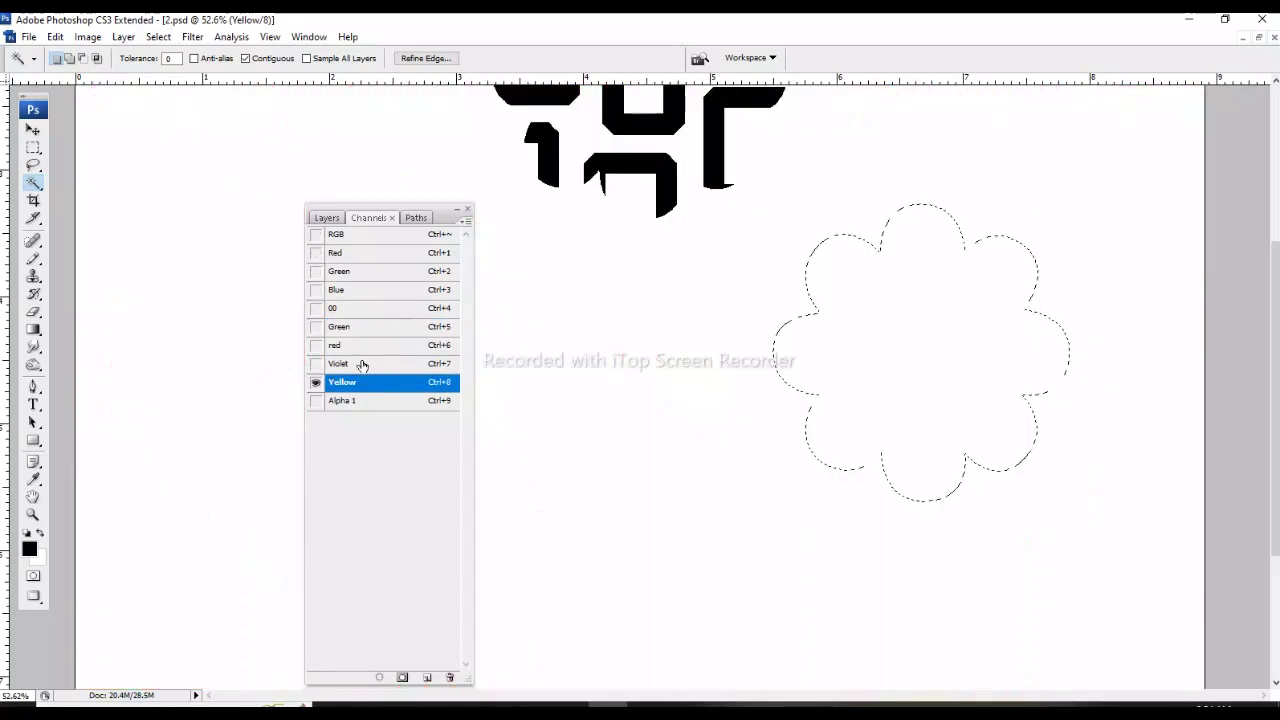
pyautogui.click(364, 364)
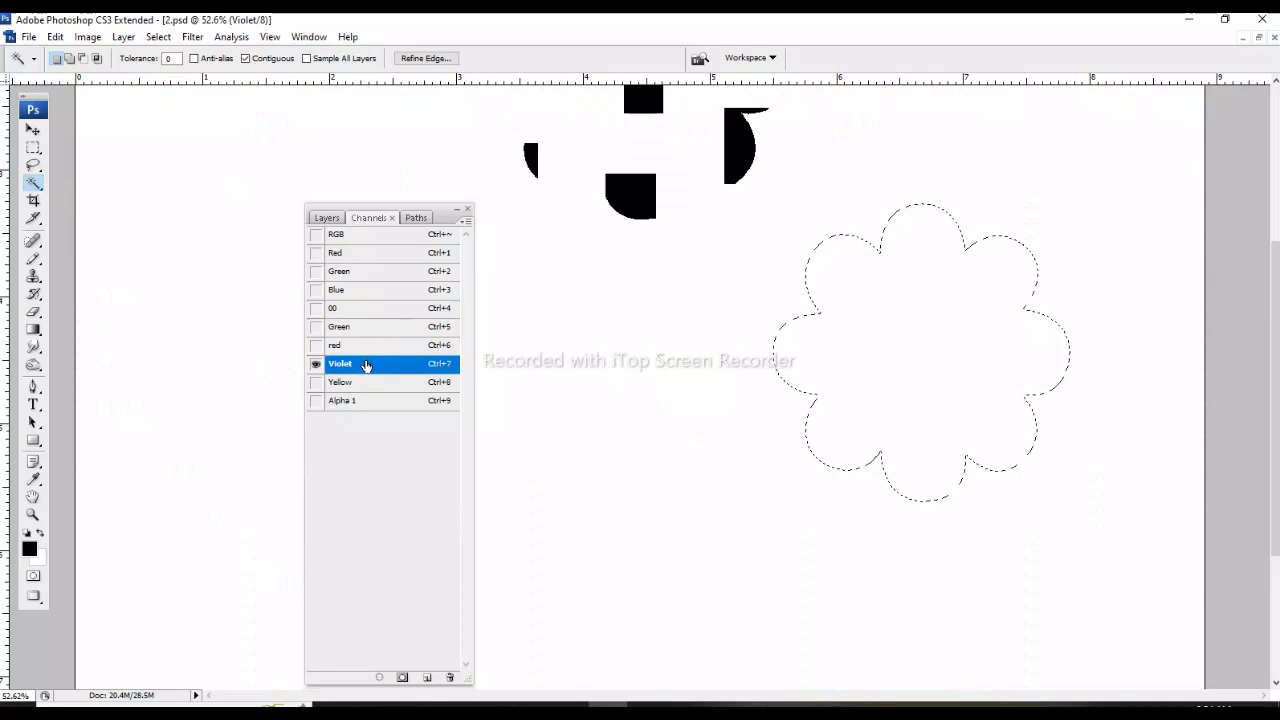
pyautogui.click(360, 401)
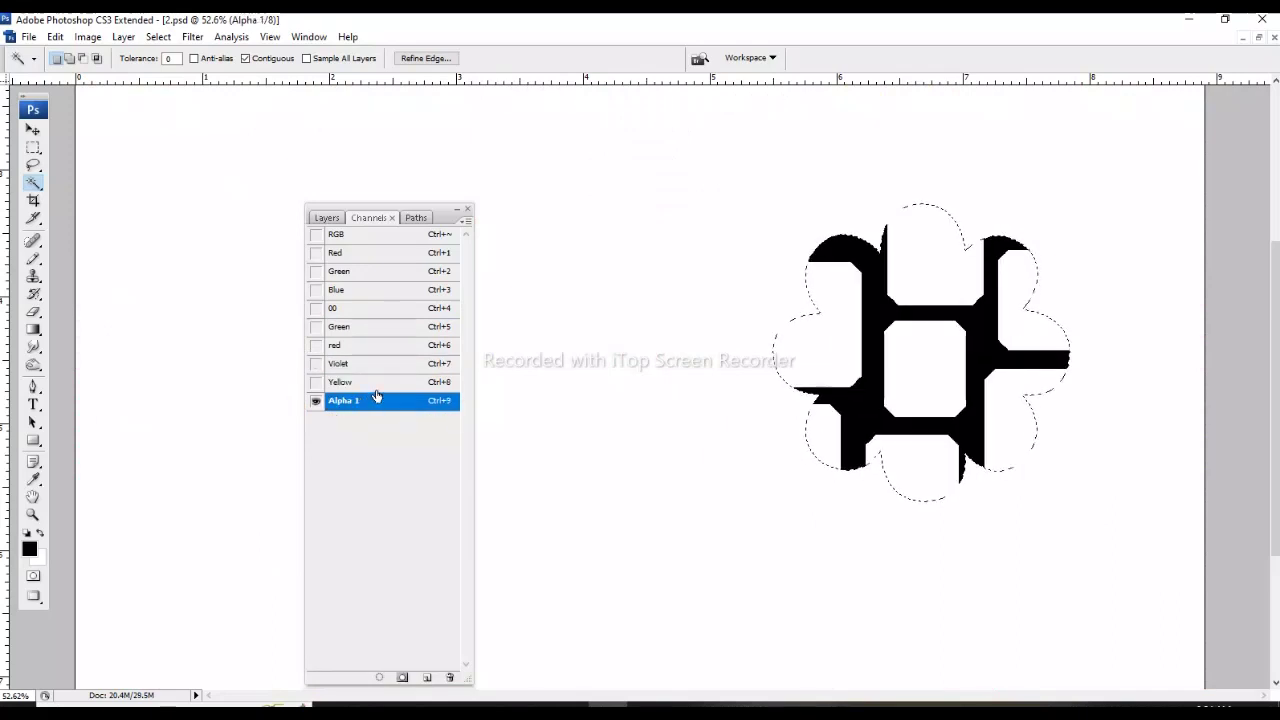
pyautogui.click(366, 382)
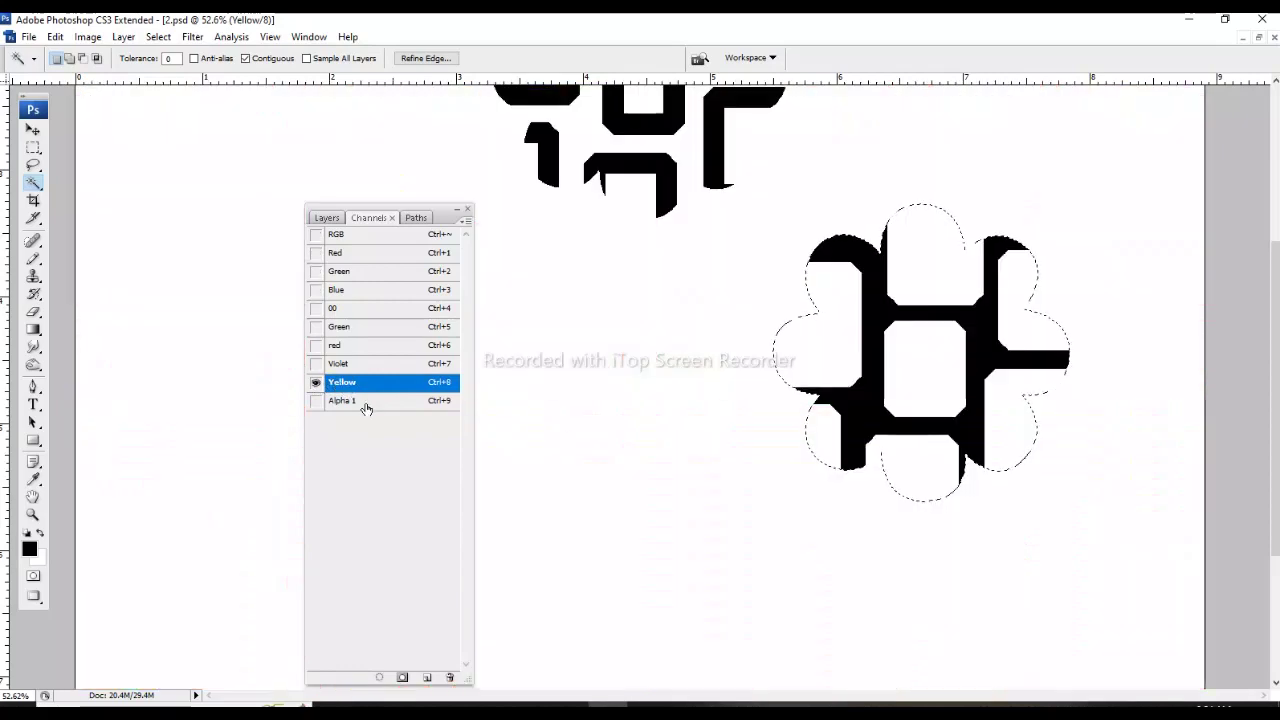
pyautogui.click(372, 402)
pyautogui.moveTo(390, 405); pyautogui.dragTo(452, 624)
pyautogui.moveTo(451, 677); pyautogui.dragTo(451, 677)
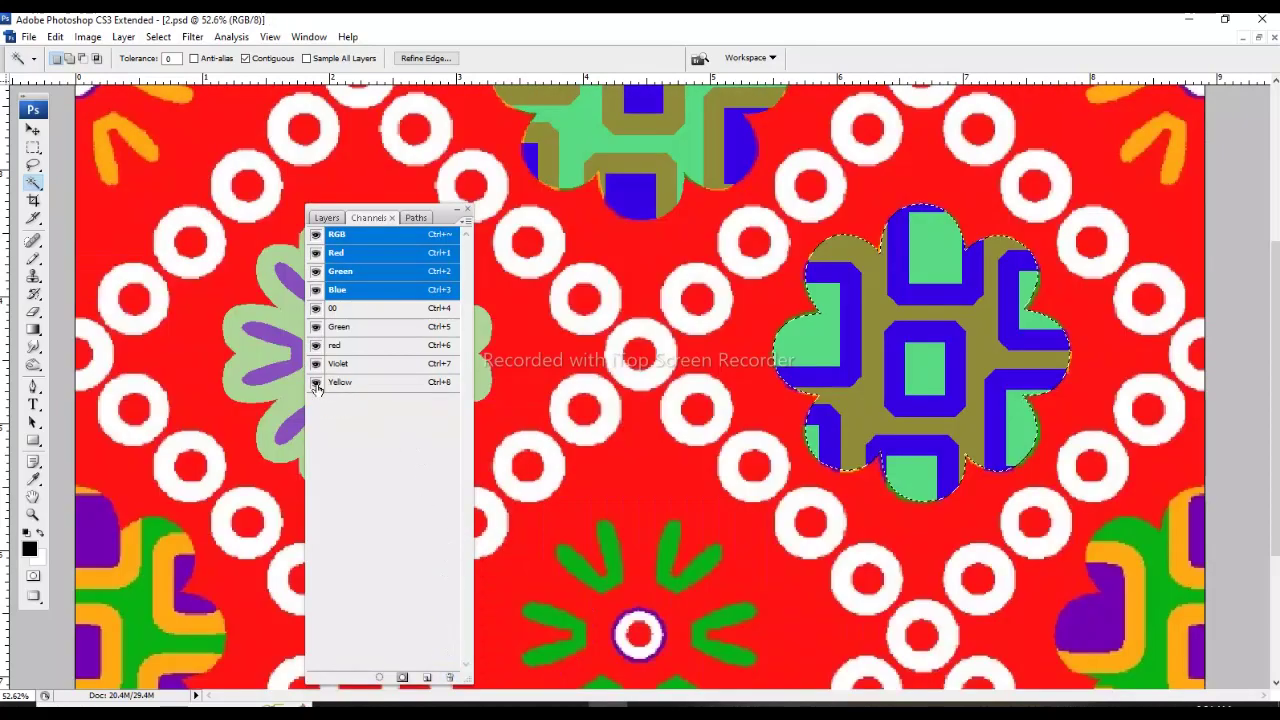
# Show the spot channels and move the Channels panel back off the artwork.
pyautogui.click(340, 327)
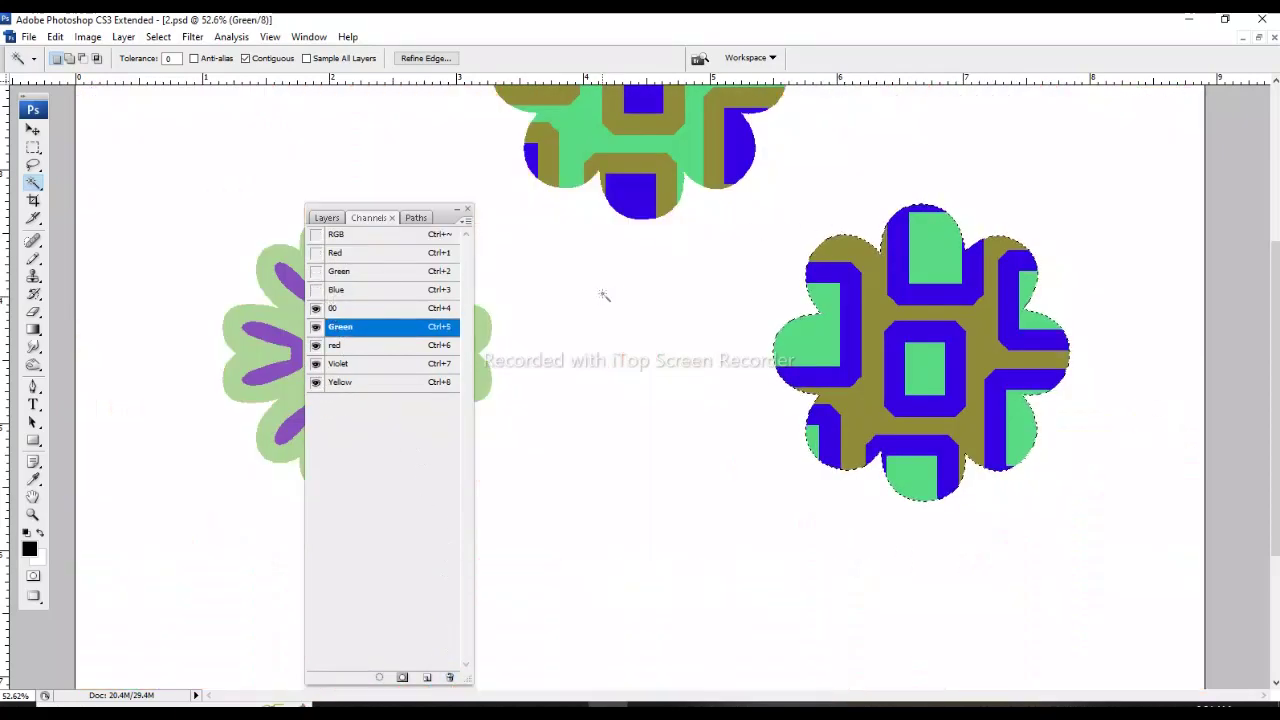
pyautogui.click(460, 210)
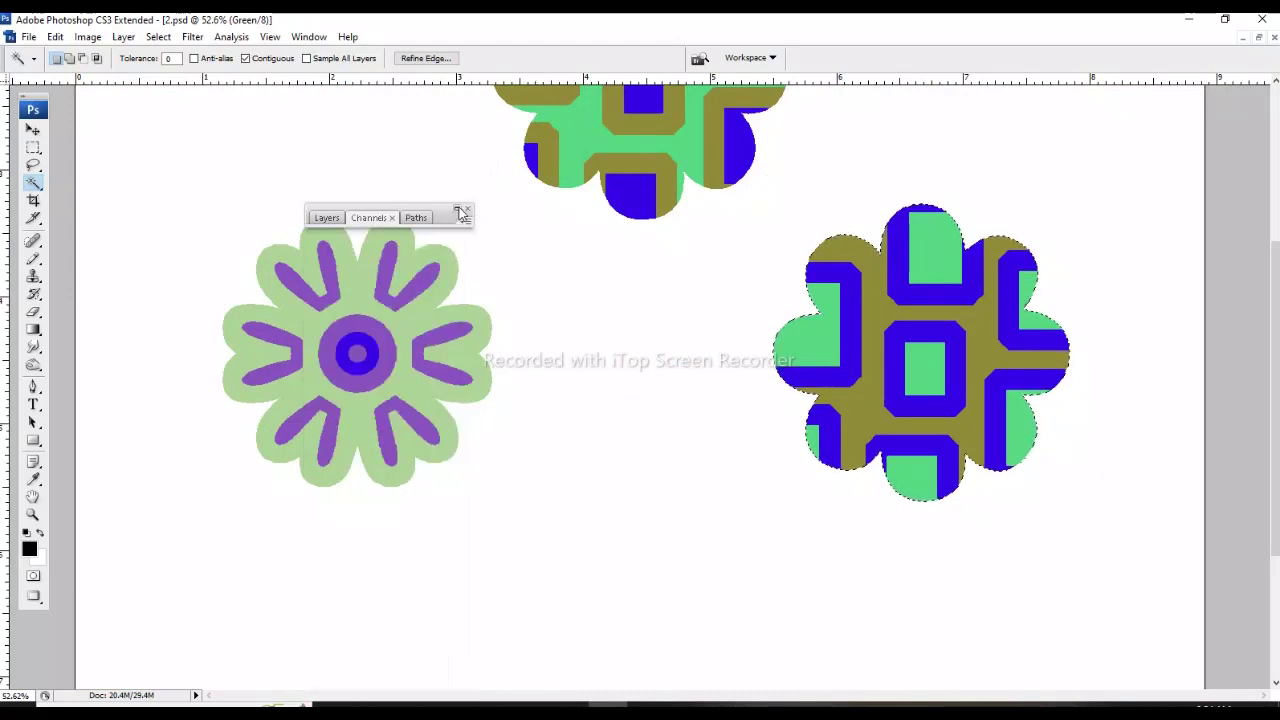
pyautogui.click(459, 211)
pyautogui.moveTo(443, 222); pyautogui.dragTo(1243, 116)
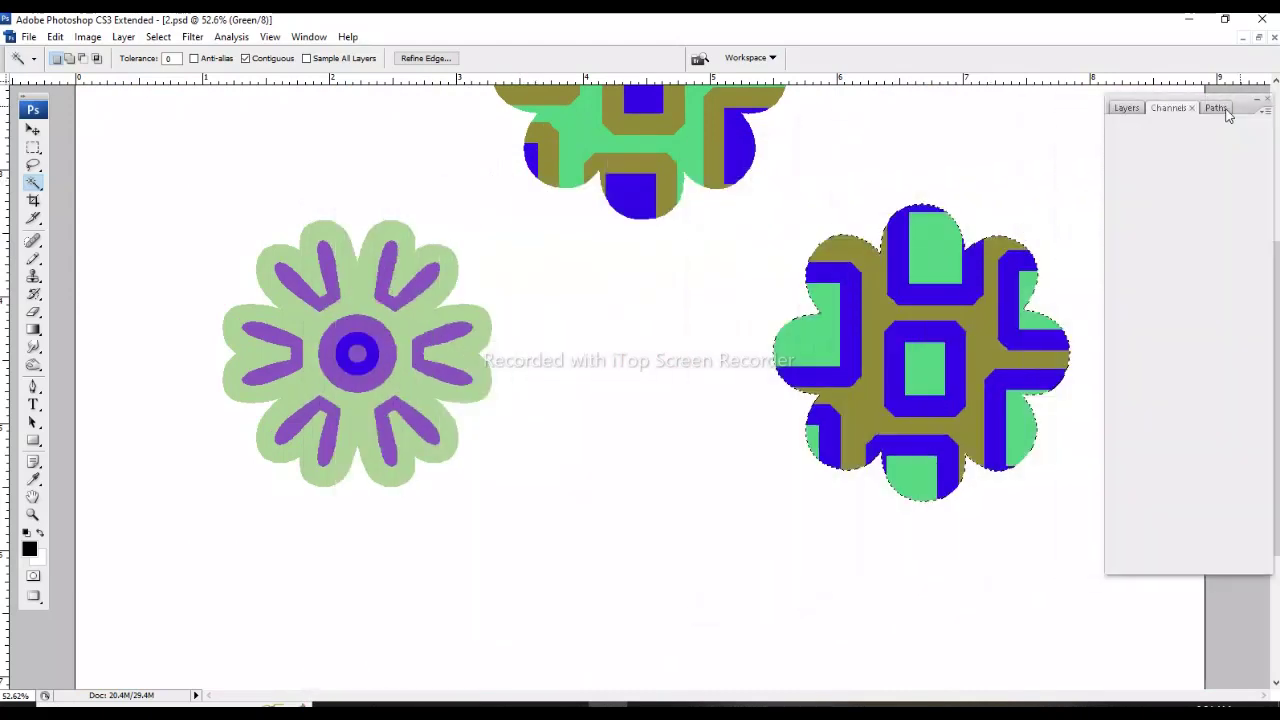
# Deselect and turn on all spot channels together with the colour composite.
pyautogui.press('m')
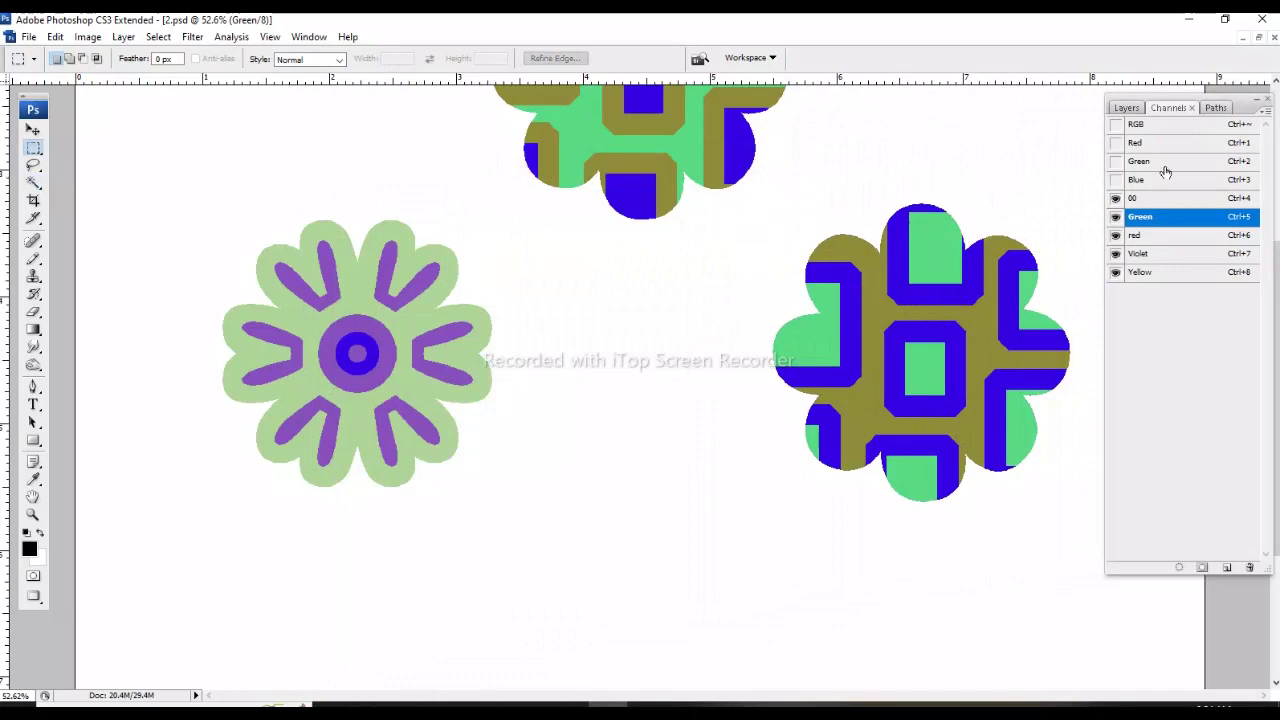
pyautogui.hotkey('ctrl', 'd')
pyautogui.hotkey('ctrl', '-')
pyautogui.hotkey('ctrl', '-')
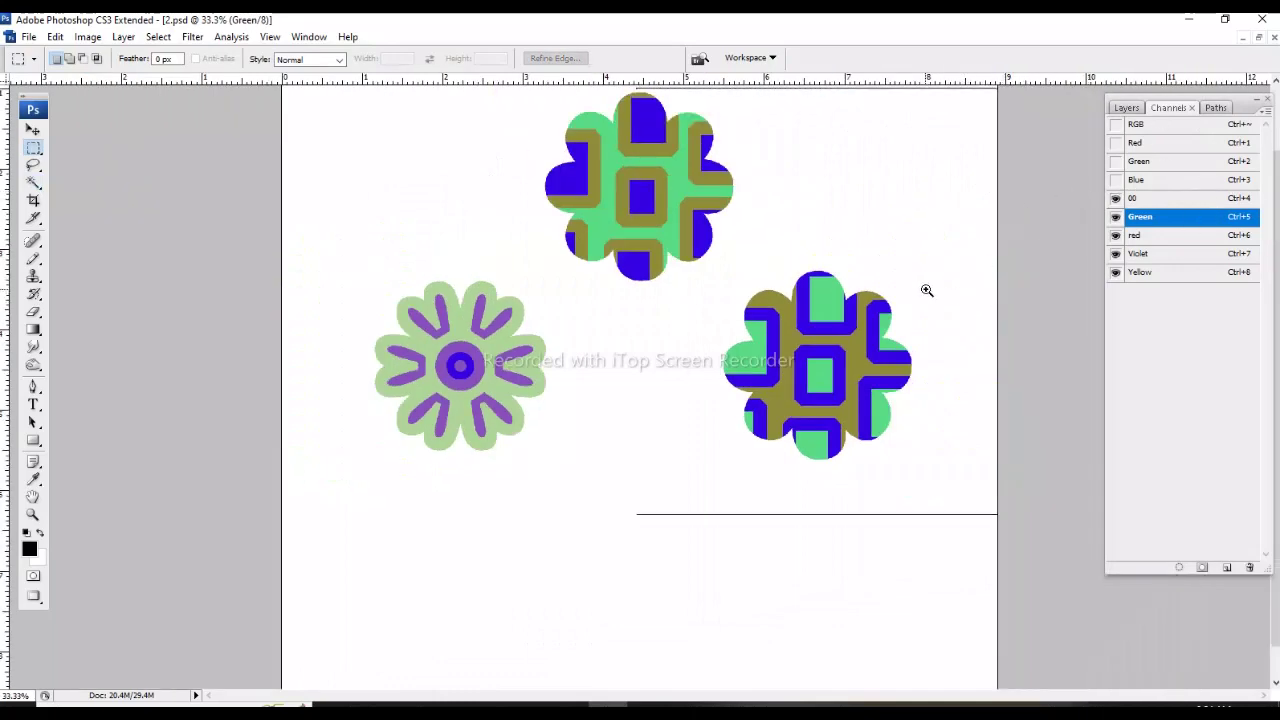
pyautogui.hotkey('ctrl', '+')
pyautogui.click(1115, 198)
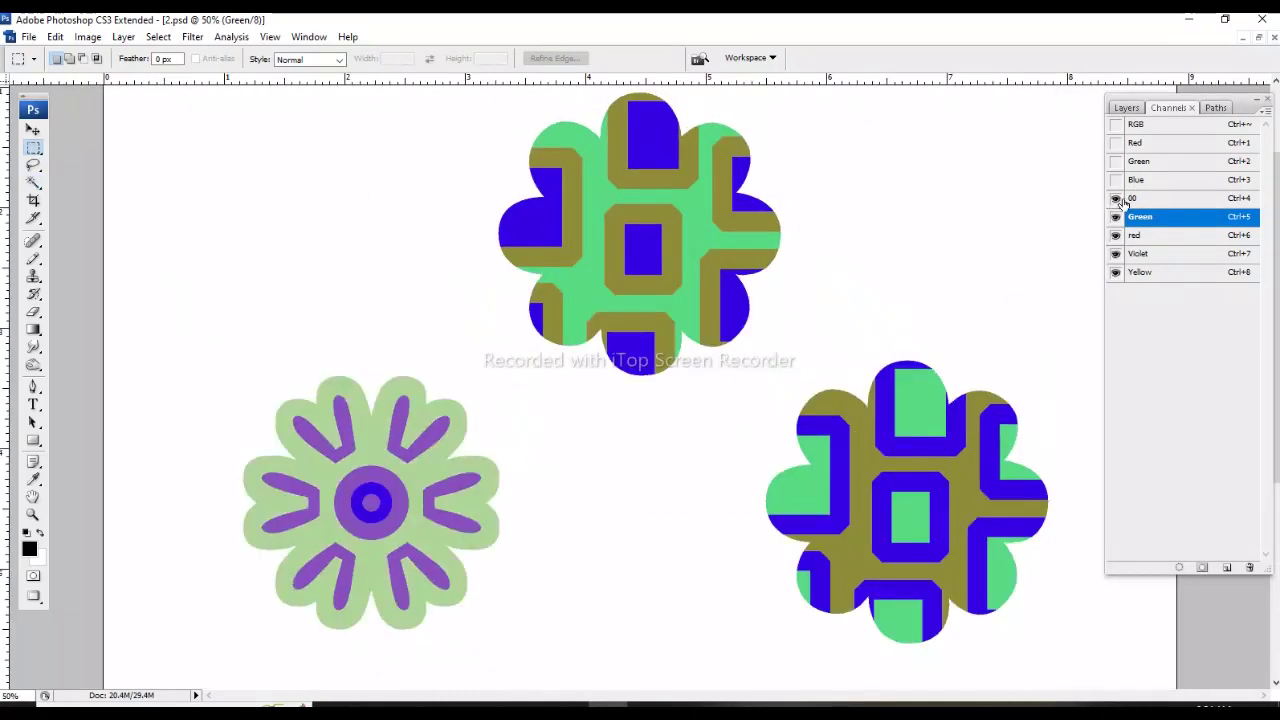
pyautogui.keyDown('shift'); pyautogui.click(1122, 203); pyautogui.keyUp('shift')
pyautogui.click(1115, 124)
# Zoom out to view the whole recoloured tile at 25% and switch to the Lasso tool.
pyautogui.hotkey('ctrl', 'a')
pyautogui.hotkey('ctrl', '-')
pyautogui.hotkey('ctrl', '-')
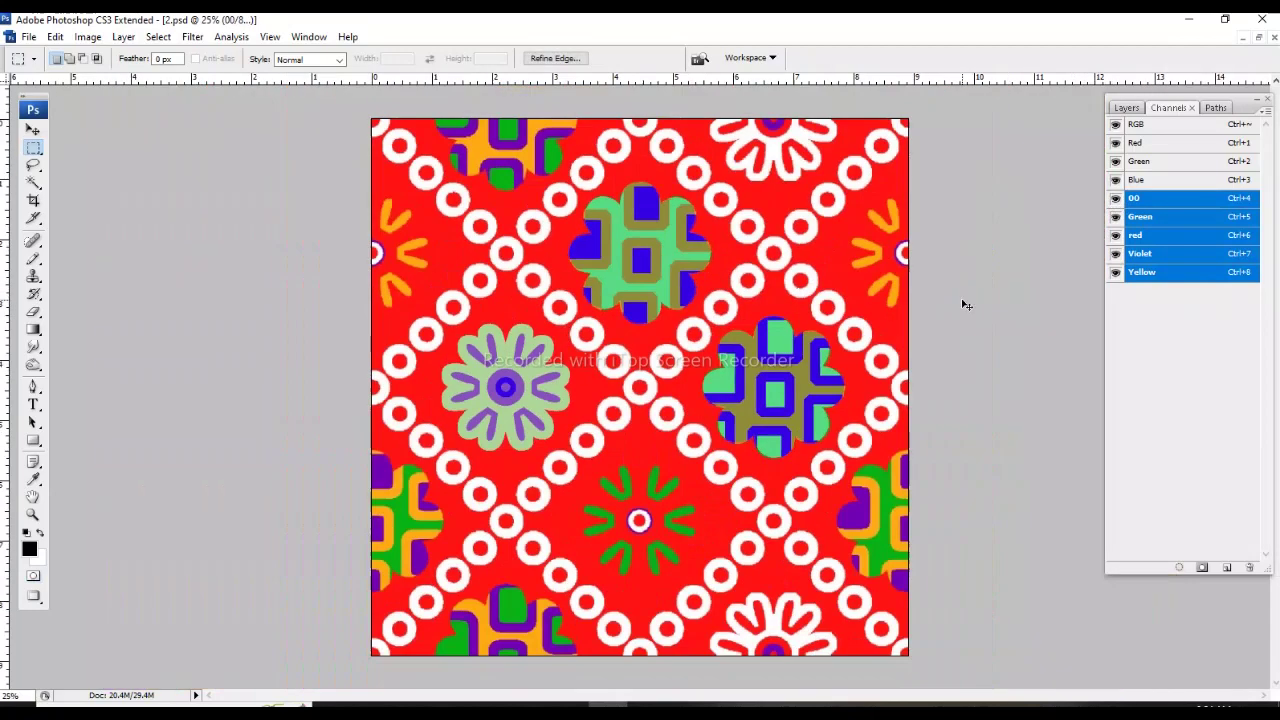
pyautogui.hotkey('ctrl', '-')
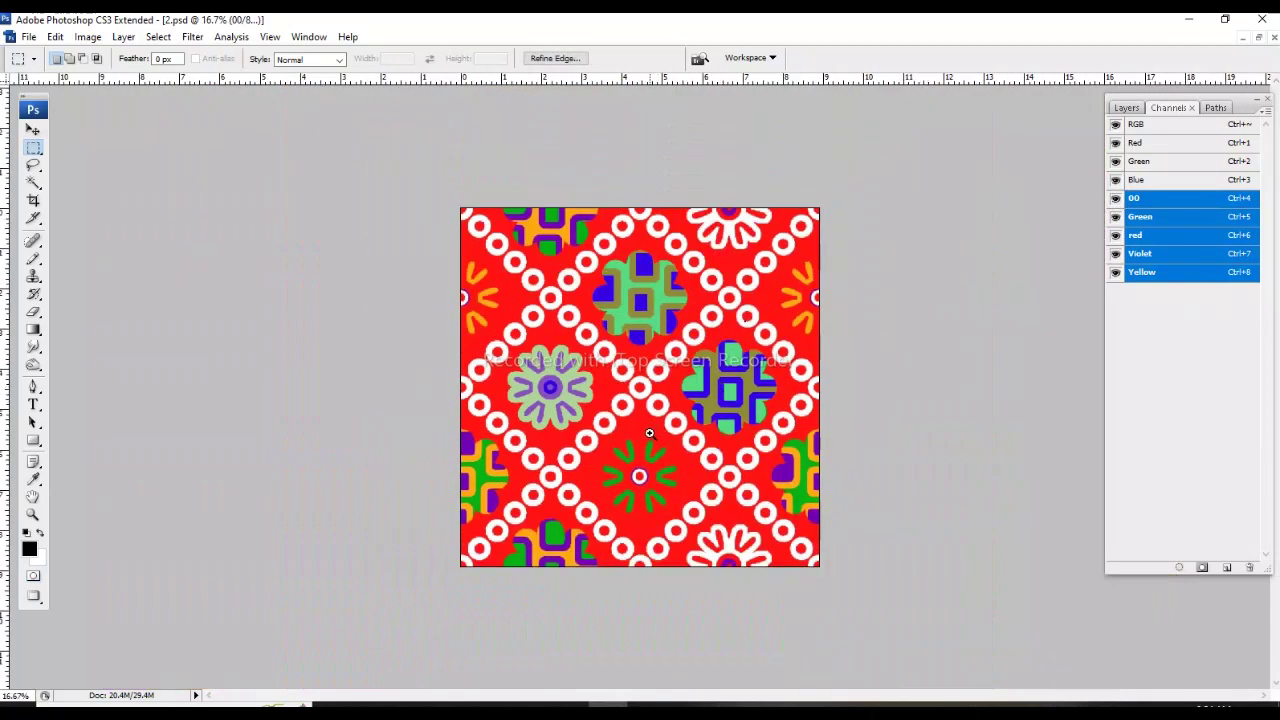
pyautogui.hotkey('ctrl', '+')
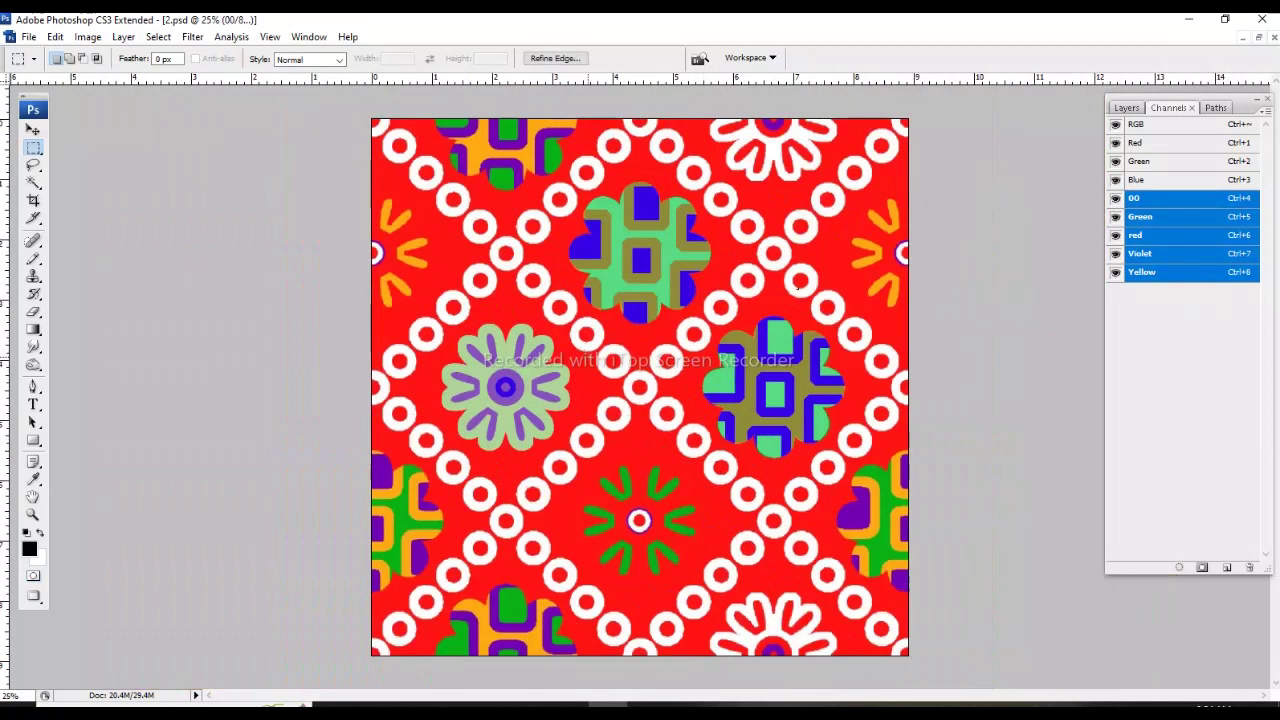
pyautogui.press('l')
pyautogui.click(572, 348)
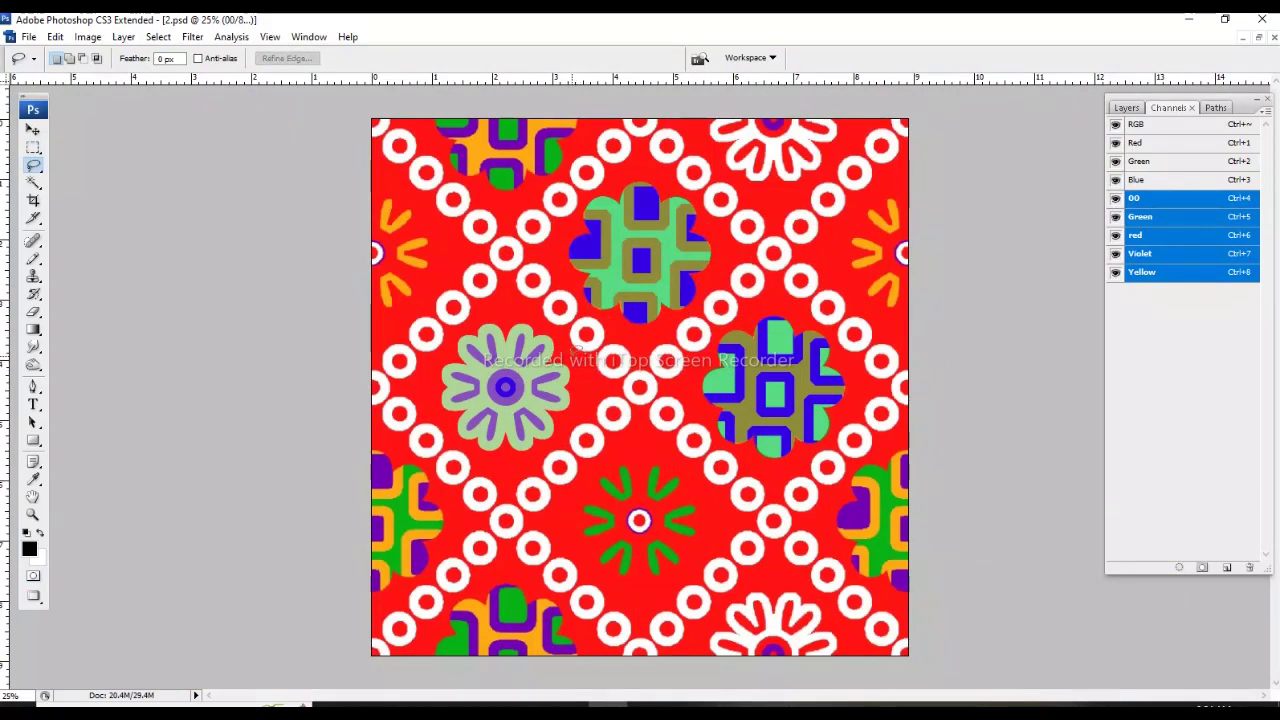
# Copy the left flower onto the lower-centre green motif and nudge it up into alignment.
pyautogui.moveTo(590, 445); pyautogui.dragTo(395, 355)
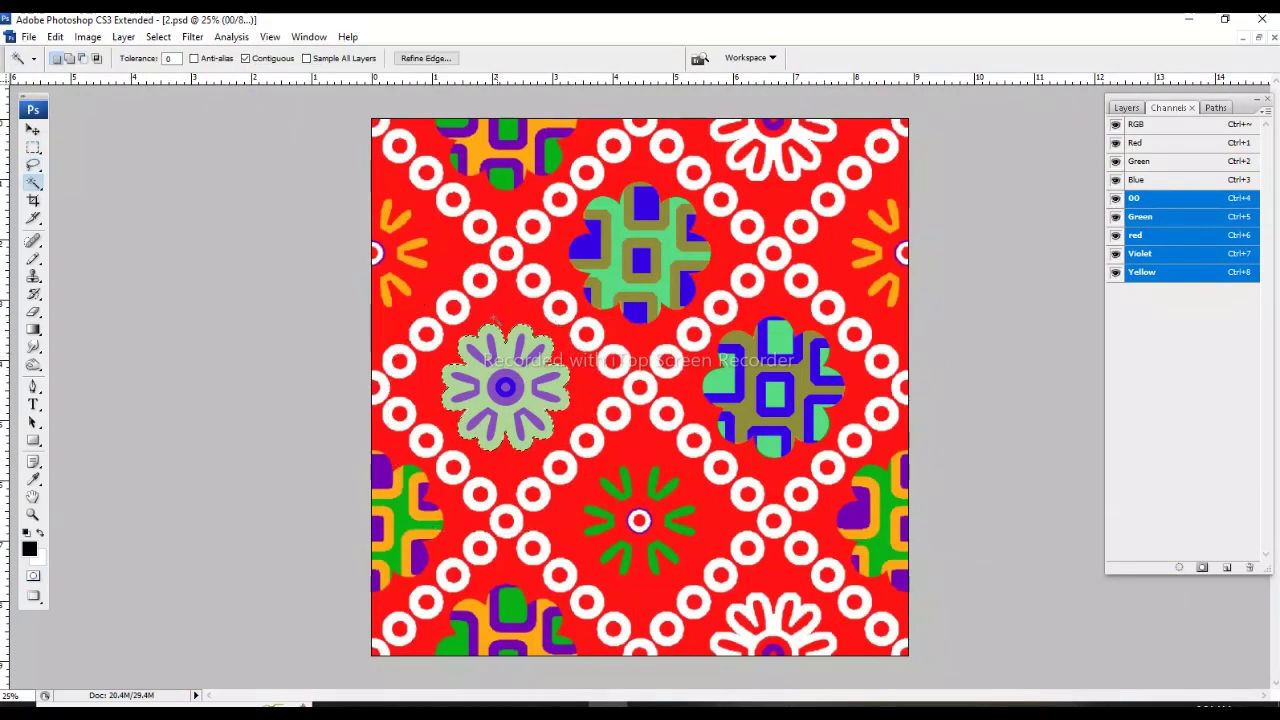
pyautogui.moveTo(551, 370); pyautogui.dragTo(686, 510)
pyautogui.press('w')
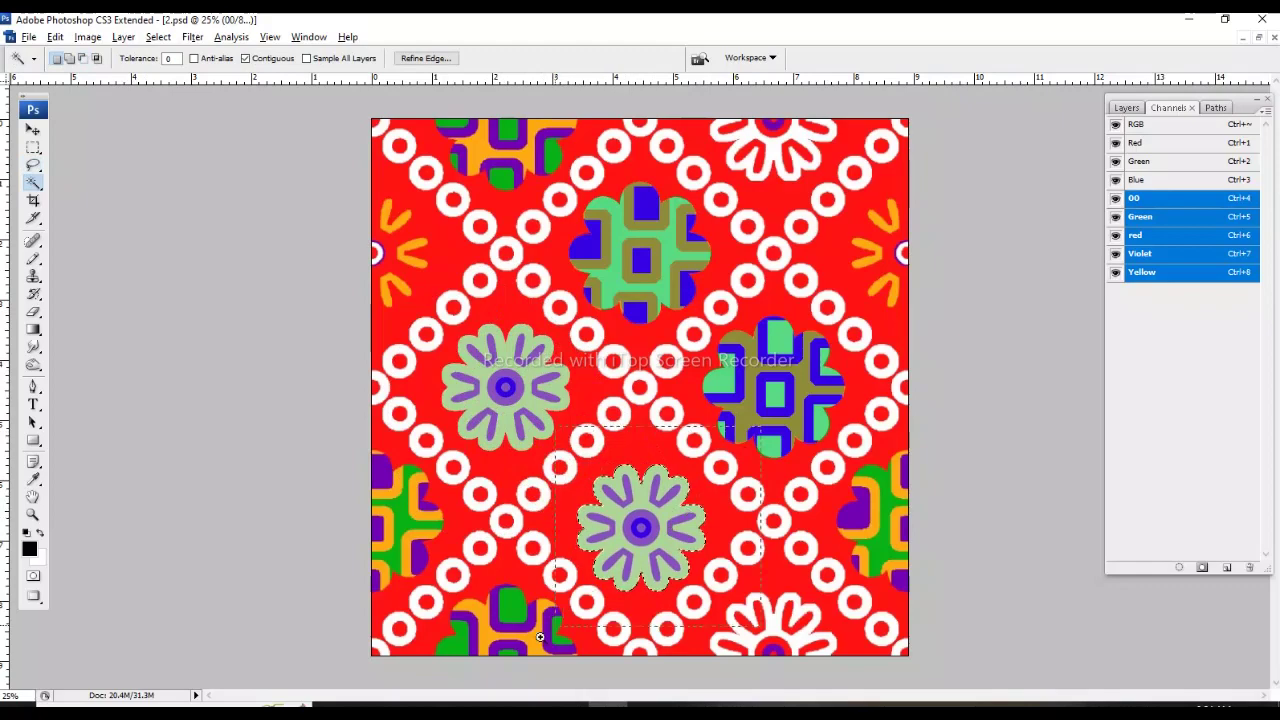
pyautogui.moveTo(545, 425); pyautogui.dragTo(750, 640)
pyautogui.click(1115, 198)
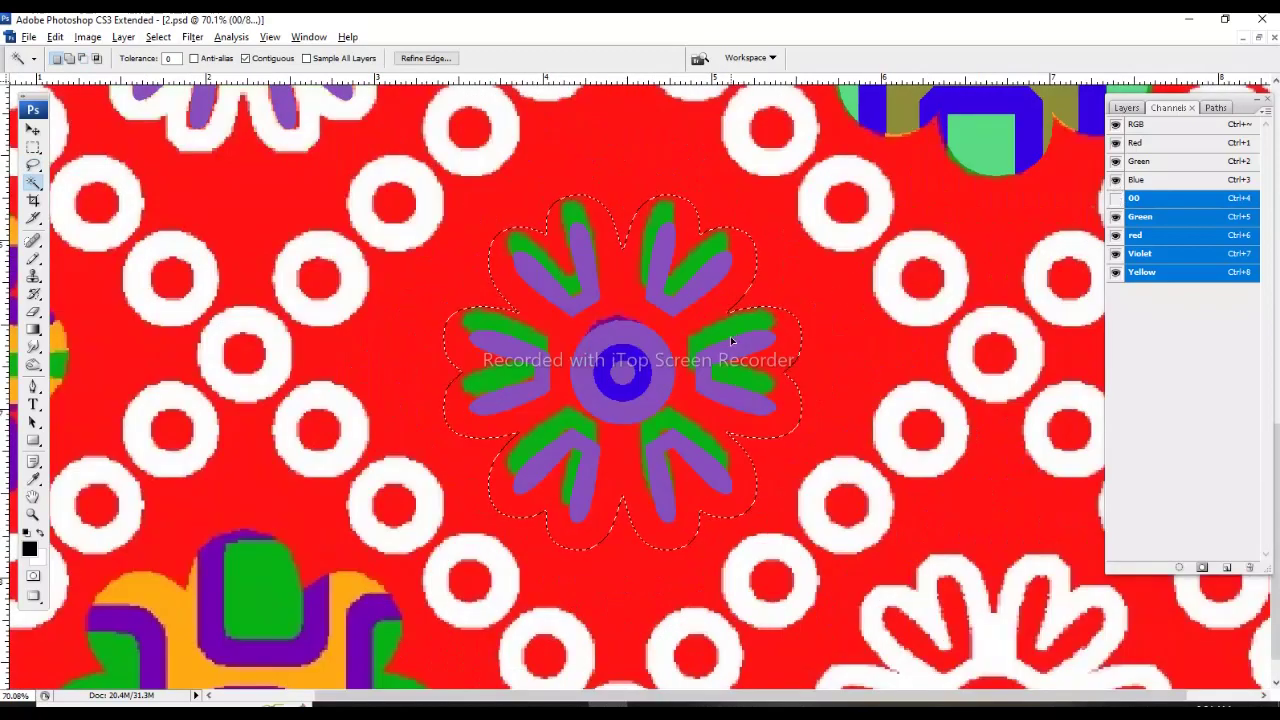
pyautogui.hotkey('ctrl', 'shift', 'Up')
pyautogui.hotkey('ctrl', 'shift', 'Up')
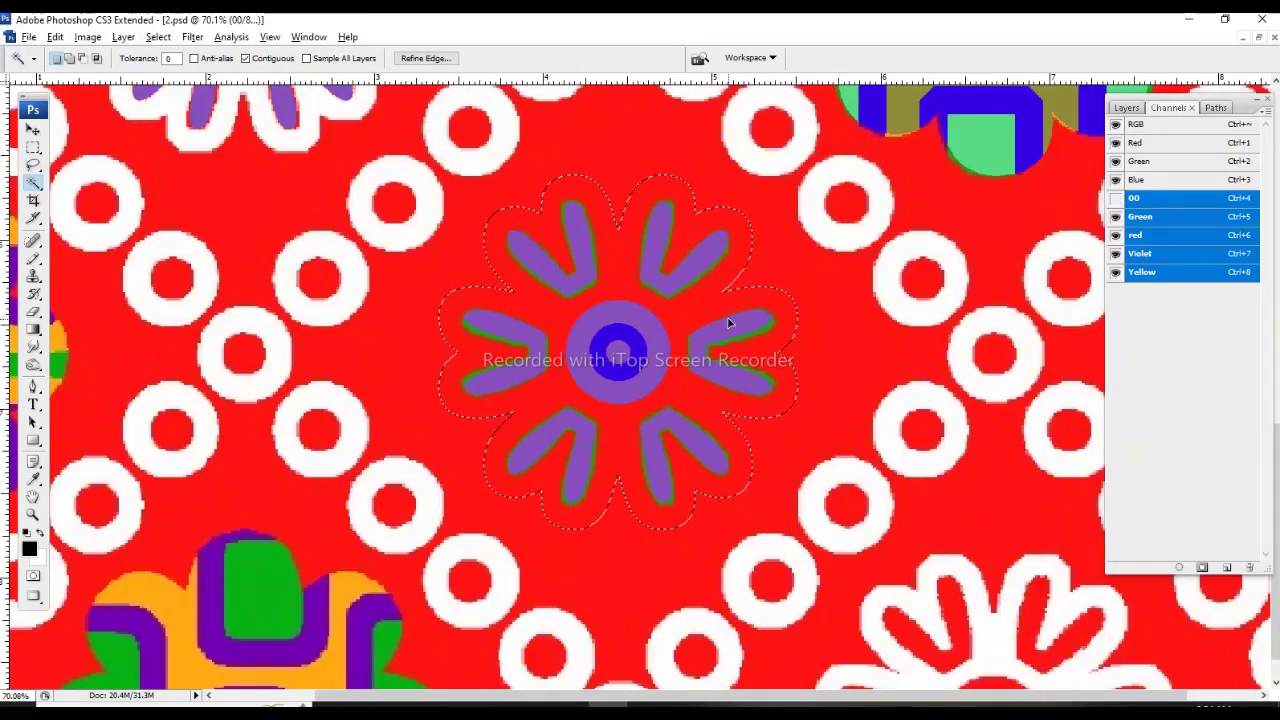
# Check the copied flower in the 00, red and Violet channels, then deselect.
pyautogui.click(1160, 199)
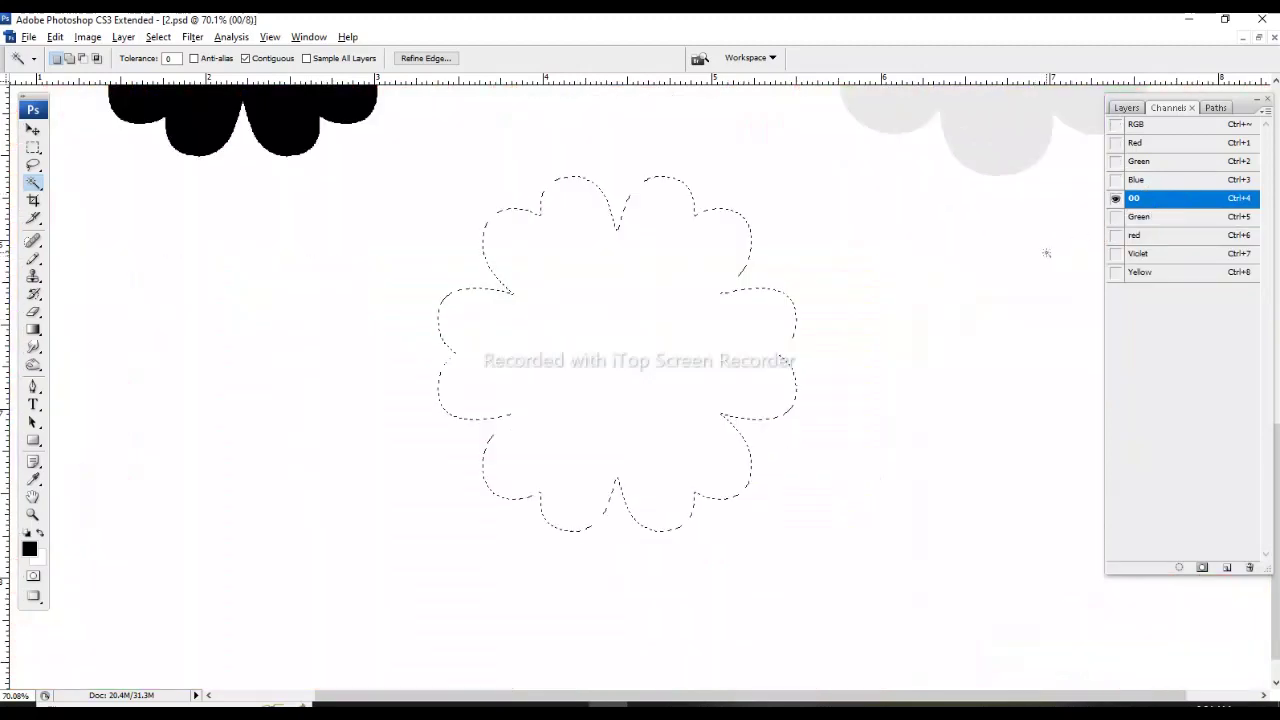
pyautogui.click(1142, 217)
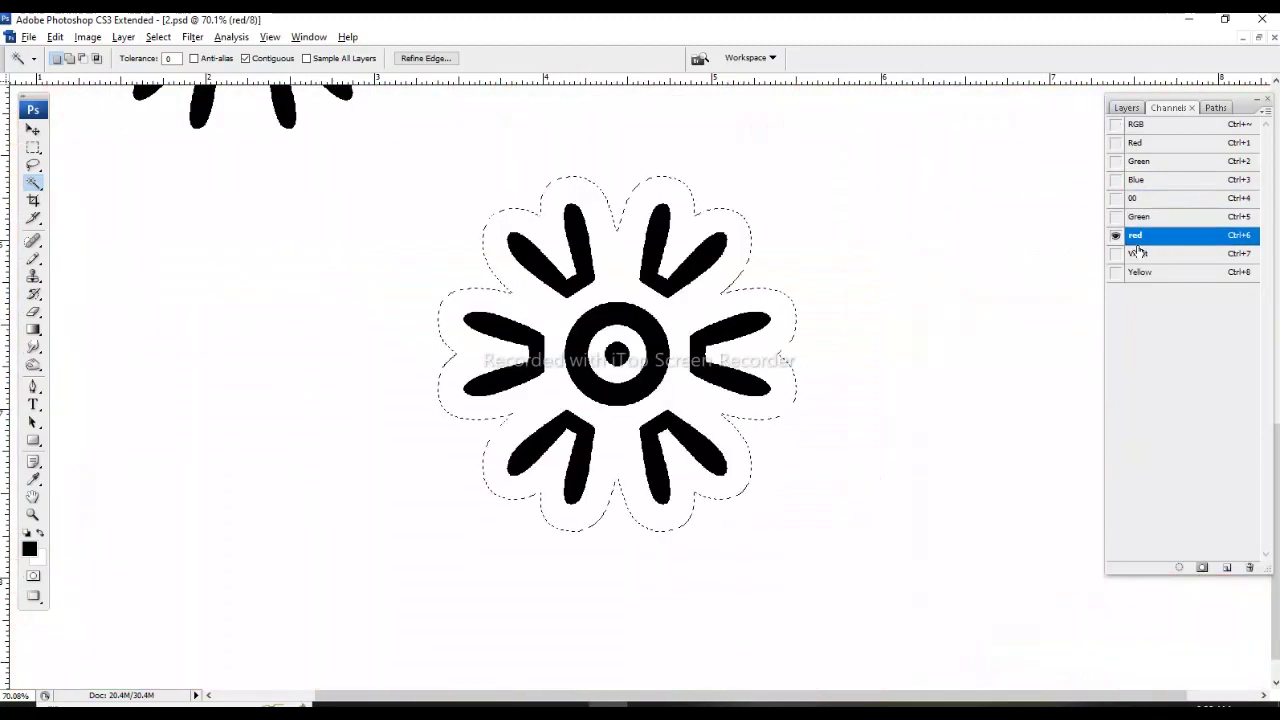
pyautogui.press('`')
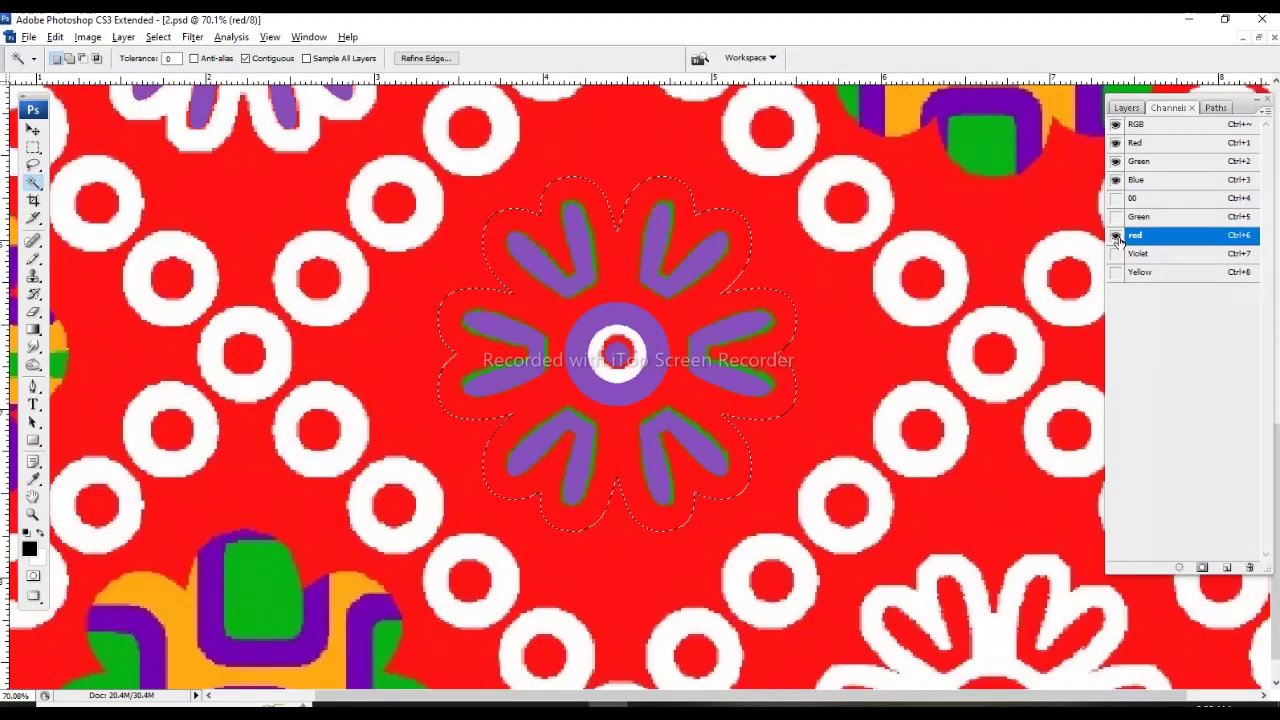
pyautogui.click(1116, 236)
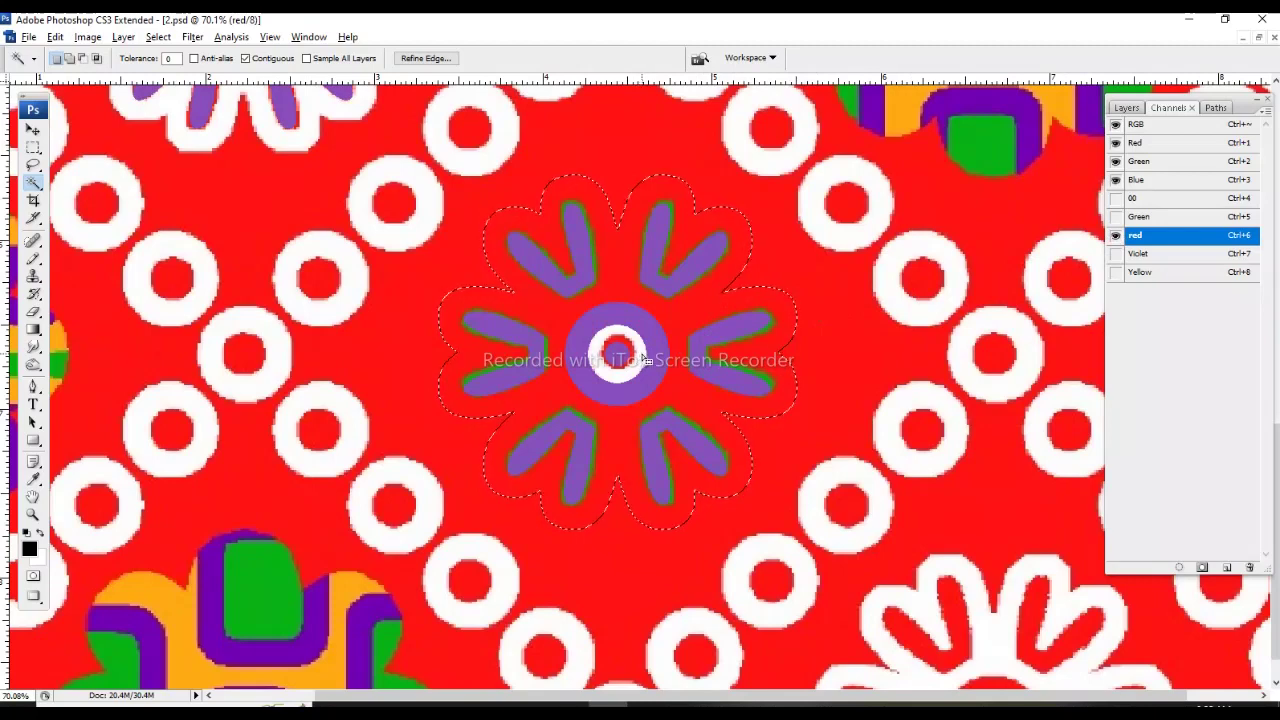
pyautogui.hotkey('ctrl', 'd')
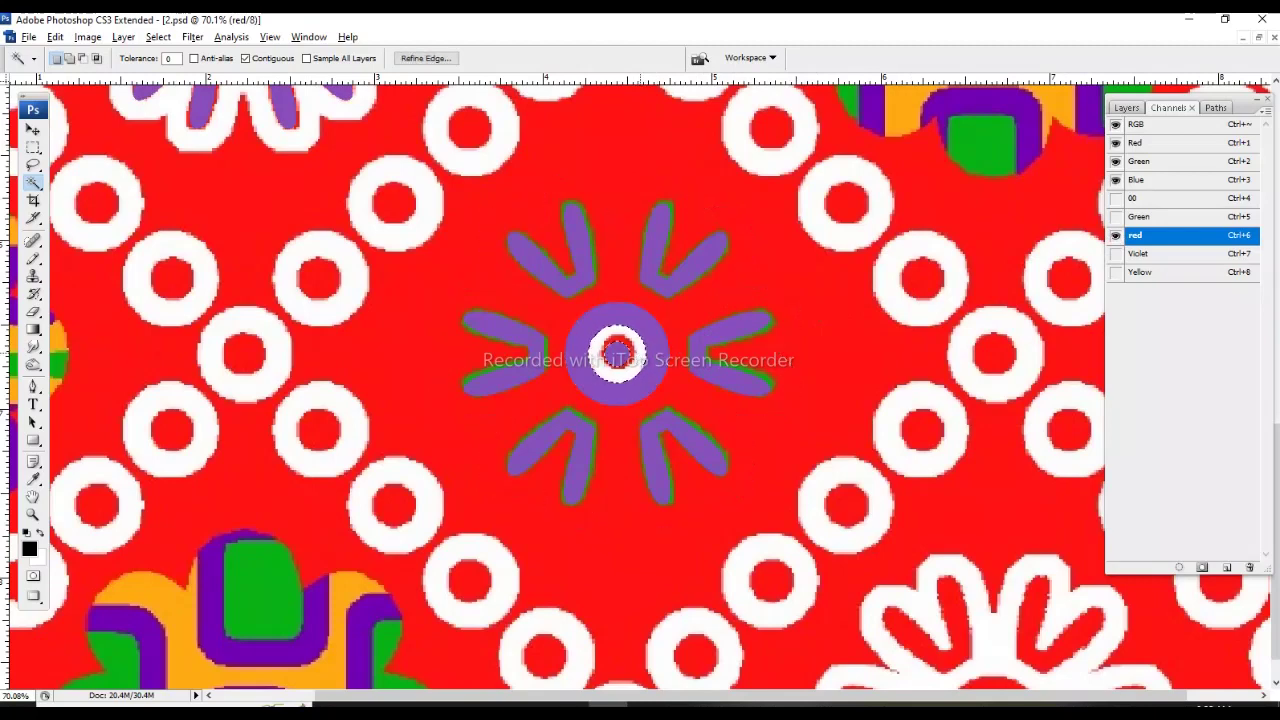
pyautogui.click(1140, 254)
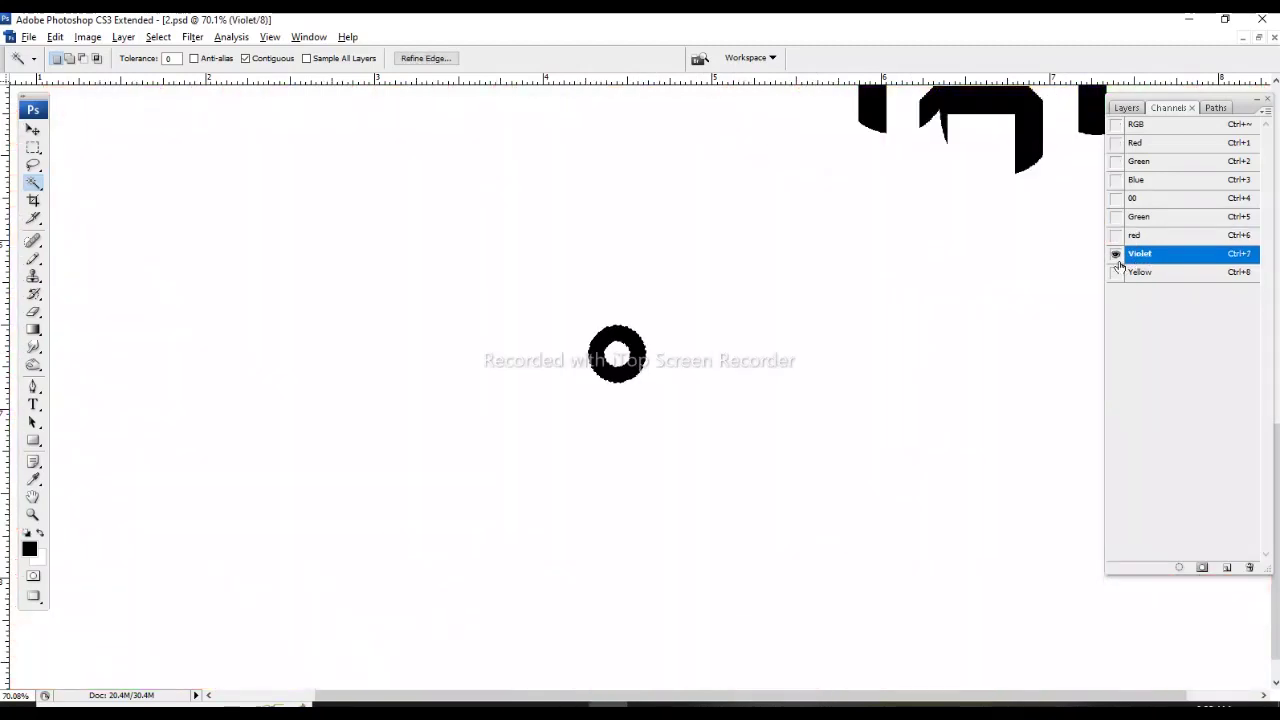
# Compare the red and Violet channels, returning to edit Violet over the composite.
pyautogui.press('`')
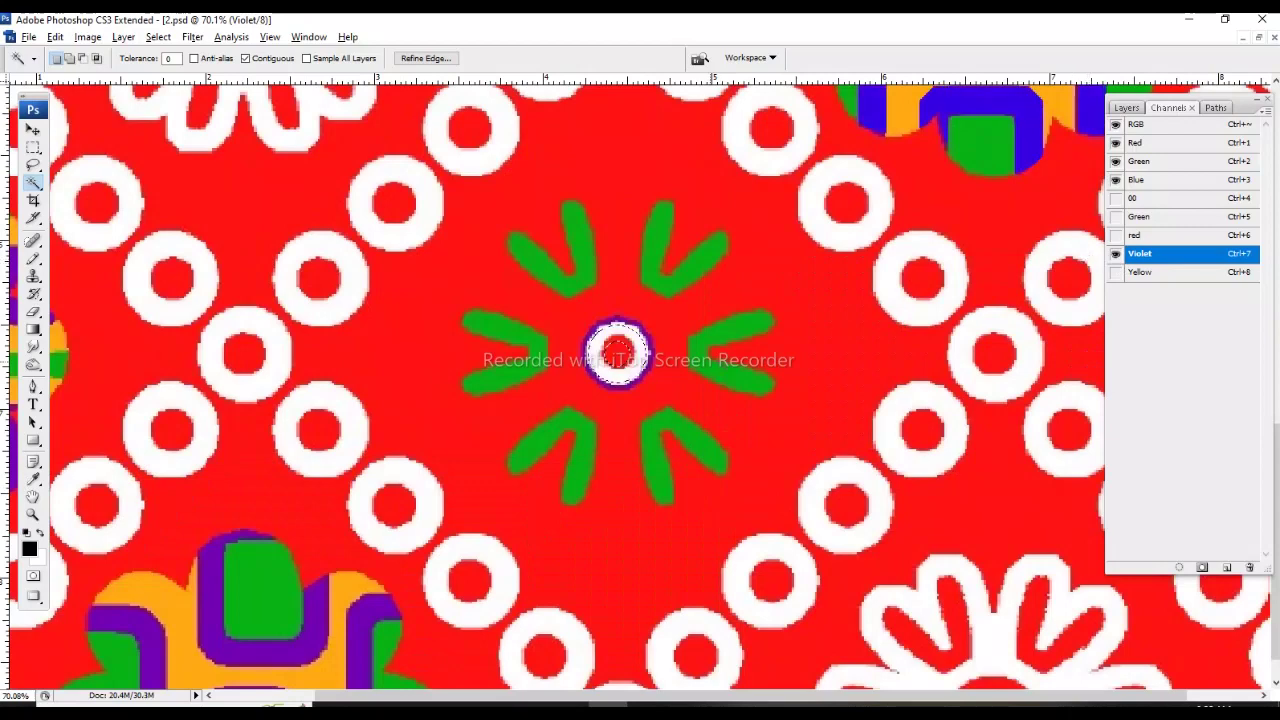
pyautogui.click(1137, 236)
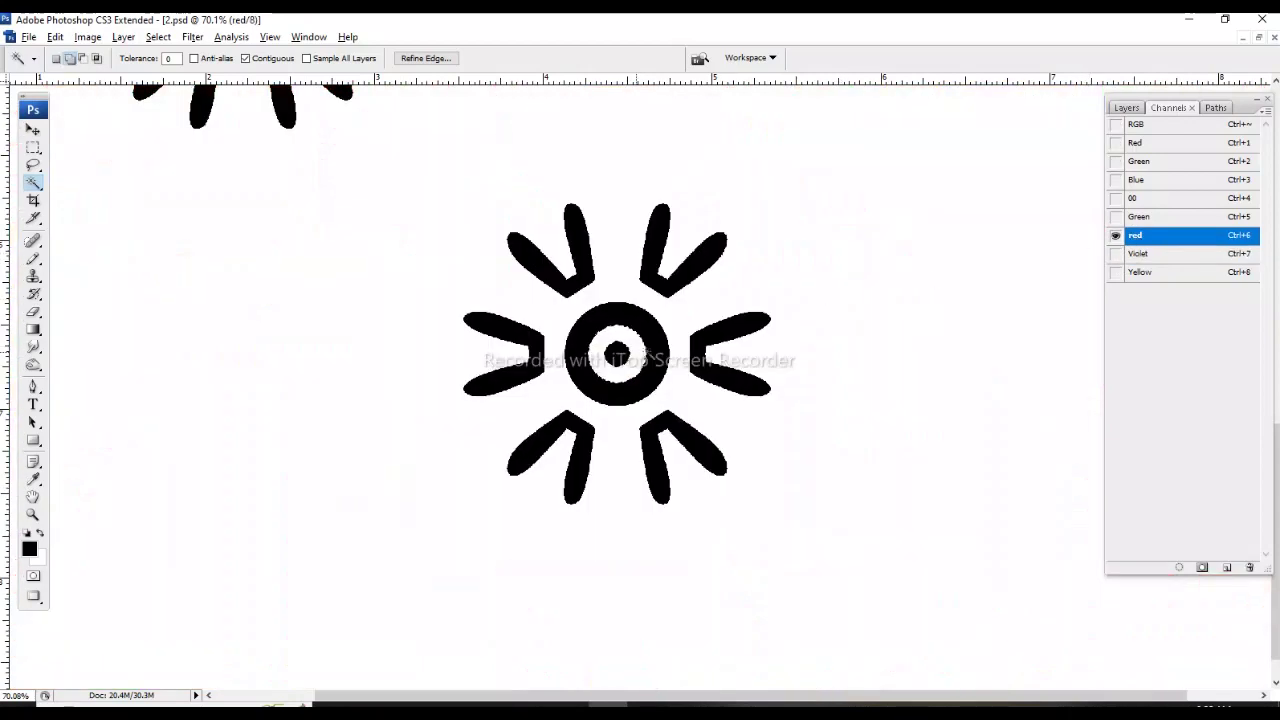
pyautogui.click(1135, 256)
pyautogui.press('`')
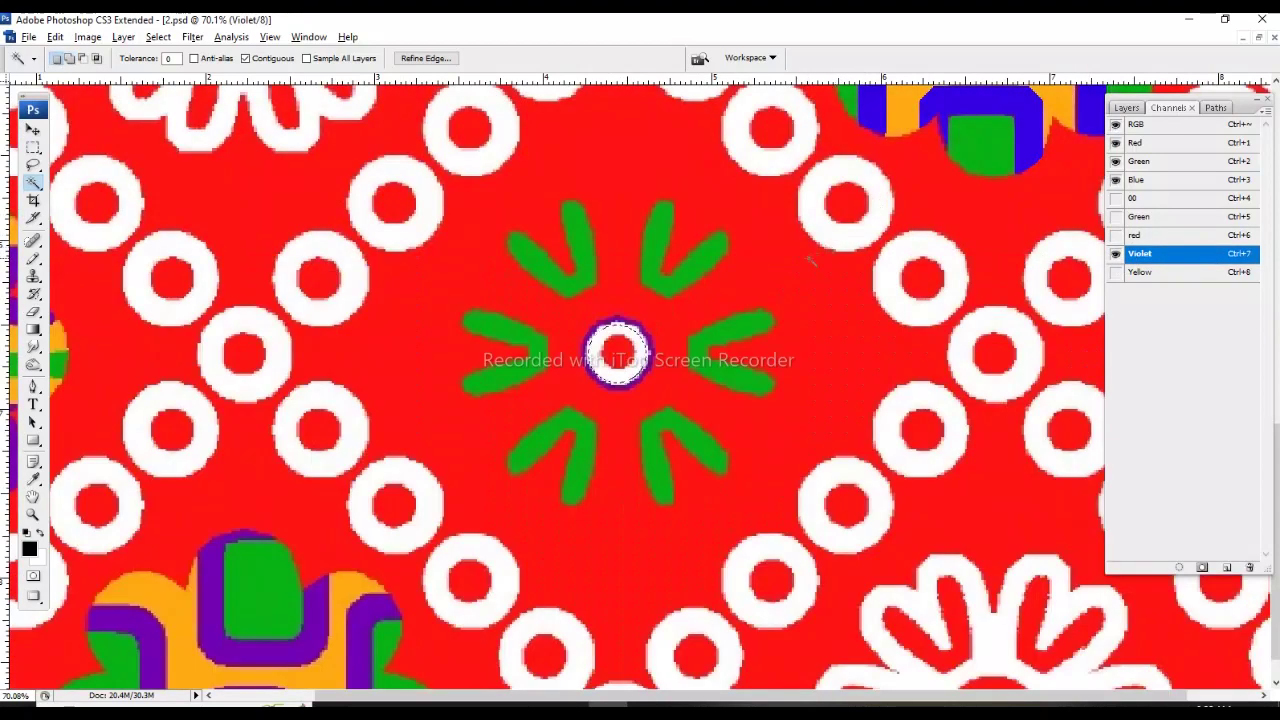
# Stroke the ring 10 px outside on the Violet channel and show the other spot channels.
pyautogui.hotkey('alt', 'e')
pyautogui.press('s')
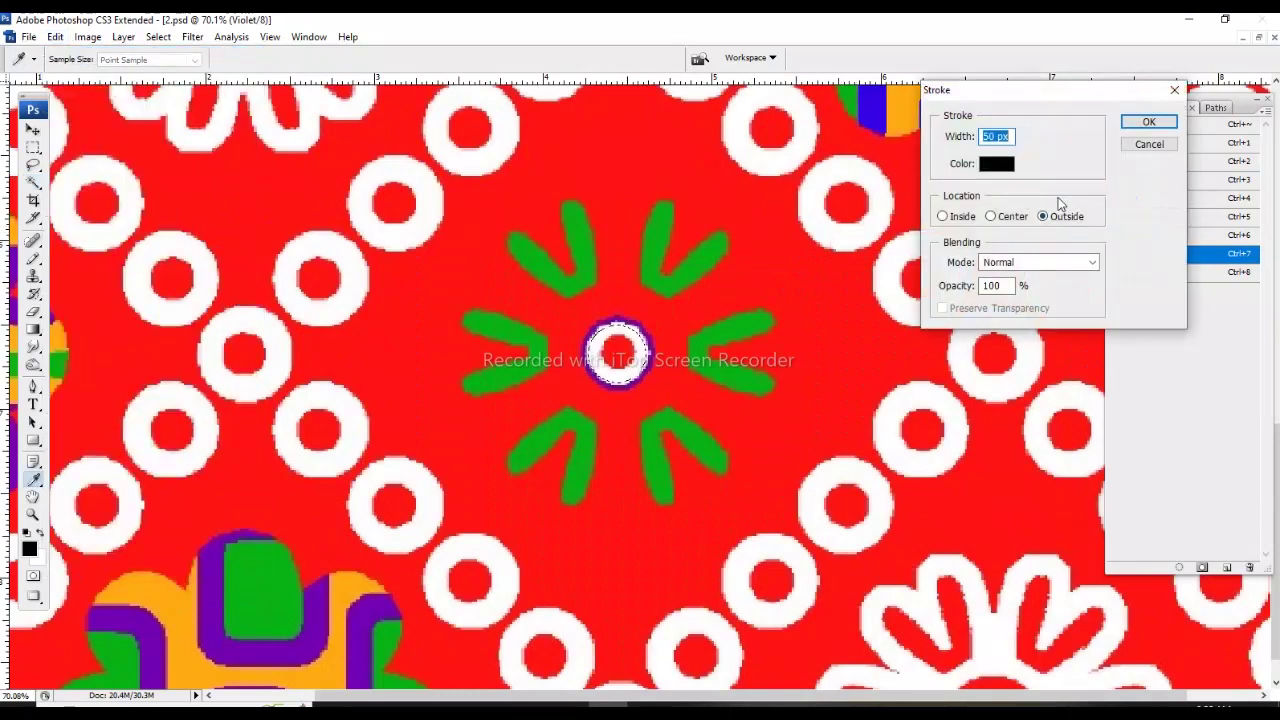
pyautogui.write('10')
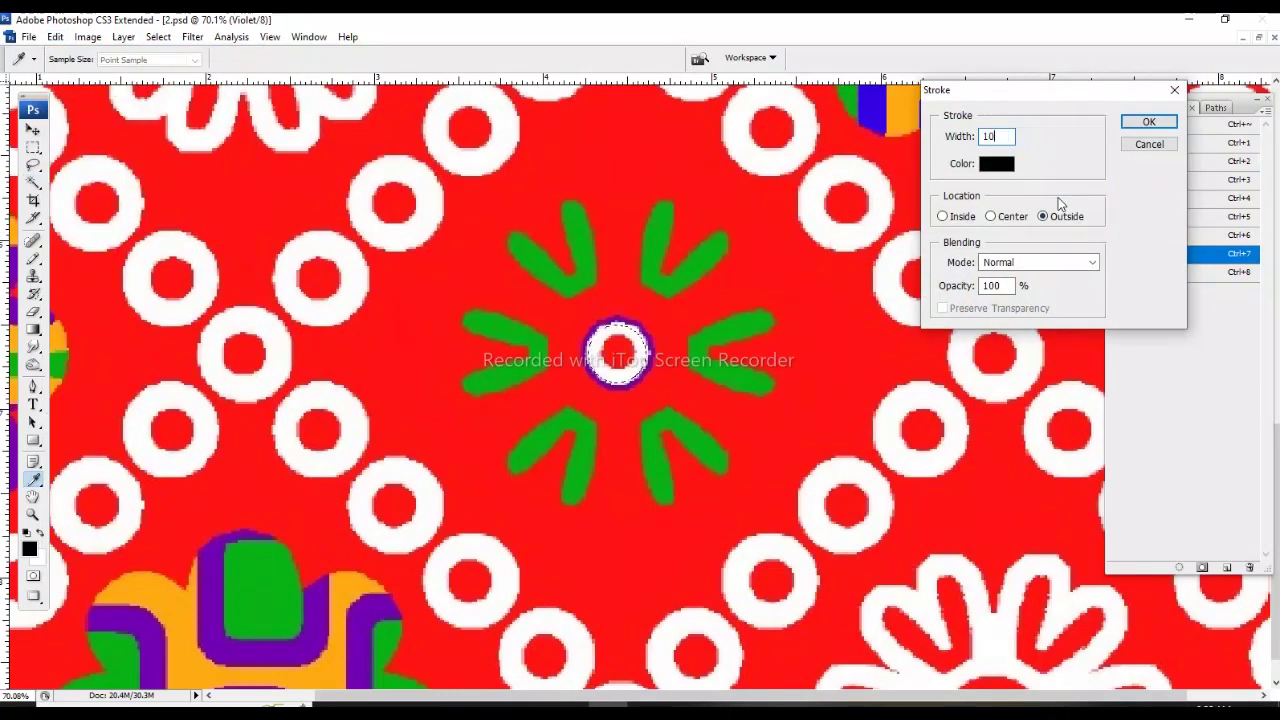
pyautogui.press('Return')
pyautogui.press('w')
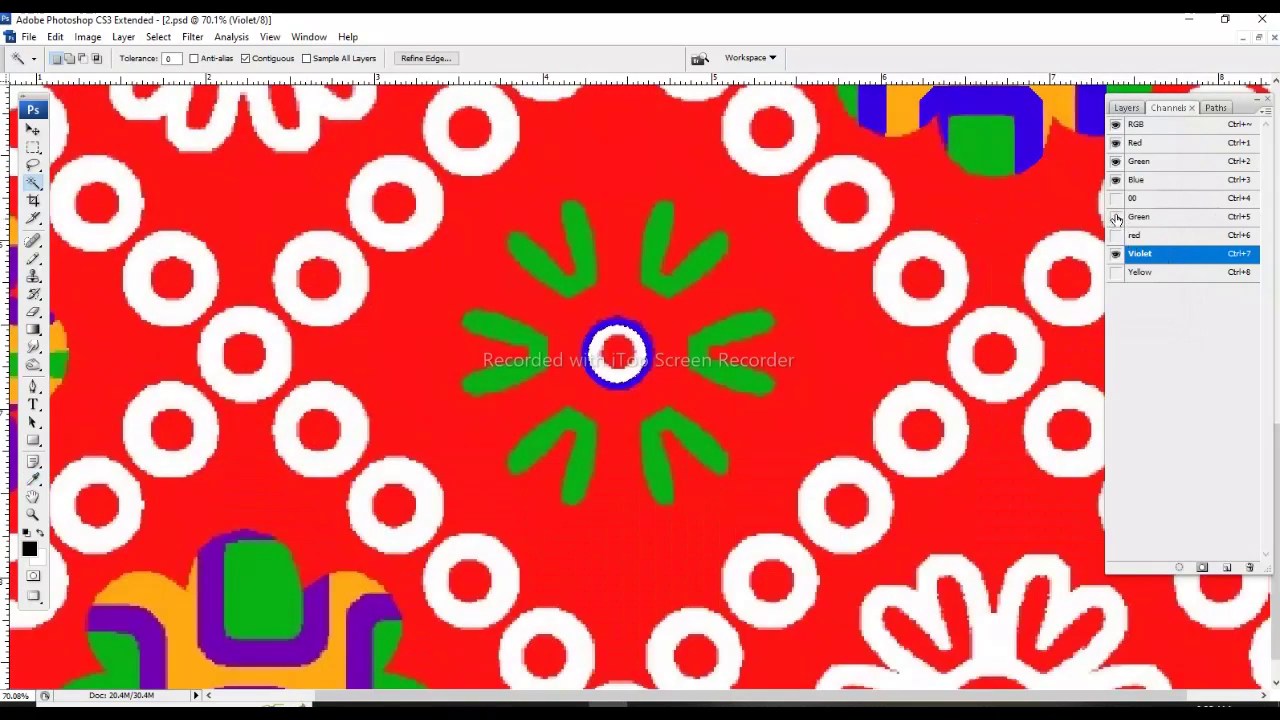
pyautogui.moveTo(1117, 218); pyautogui.dragTo(1113, 314)
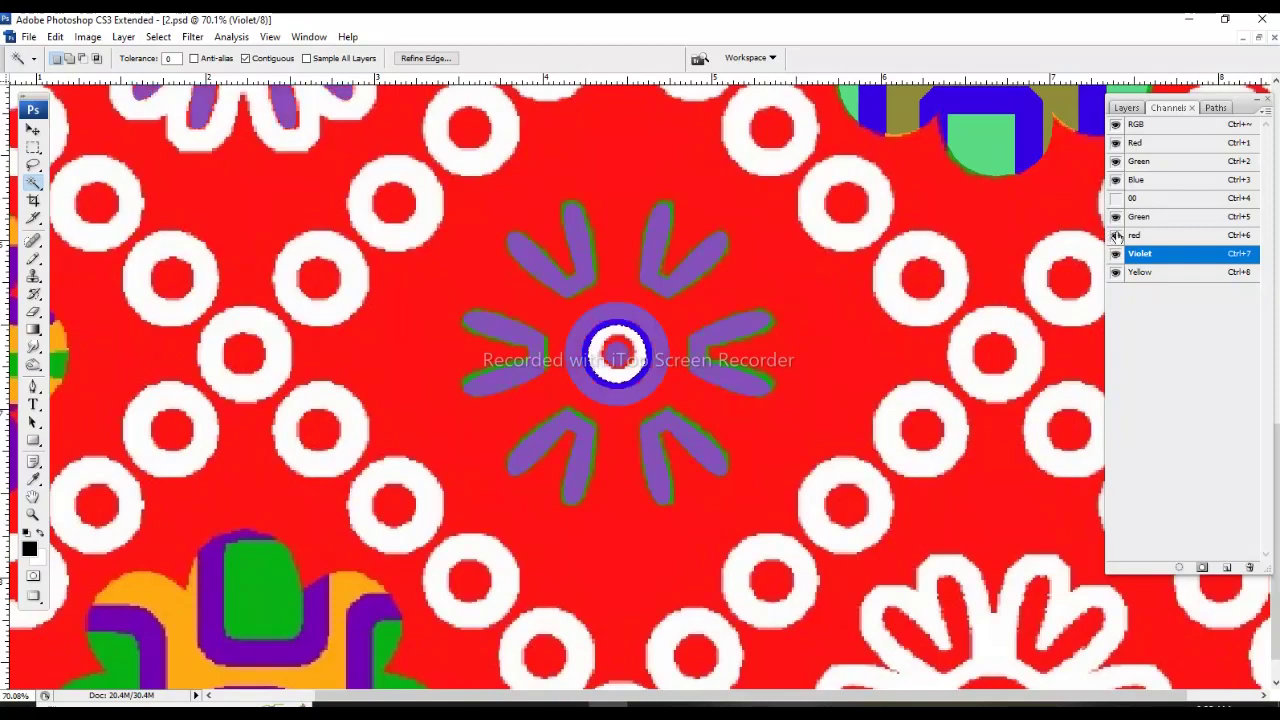
# On the red channel, Magic Wand-select the lower flower's petals and clear their violet ink.
pyautogui.click(1134, 235)
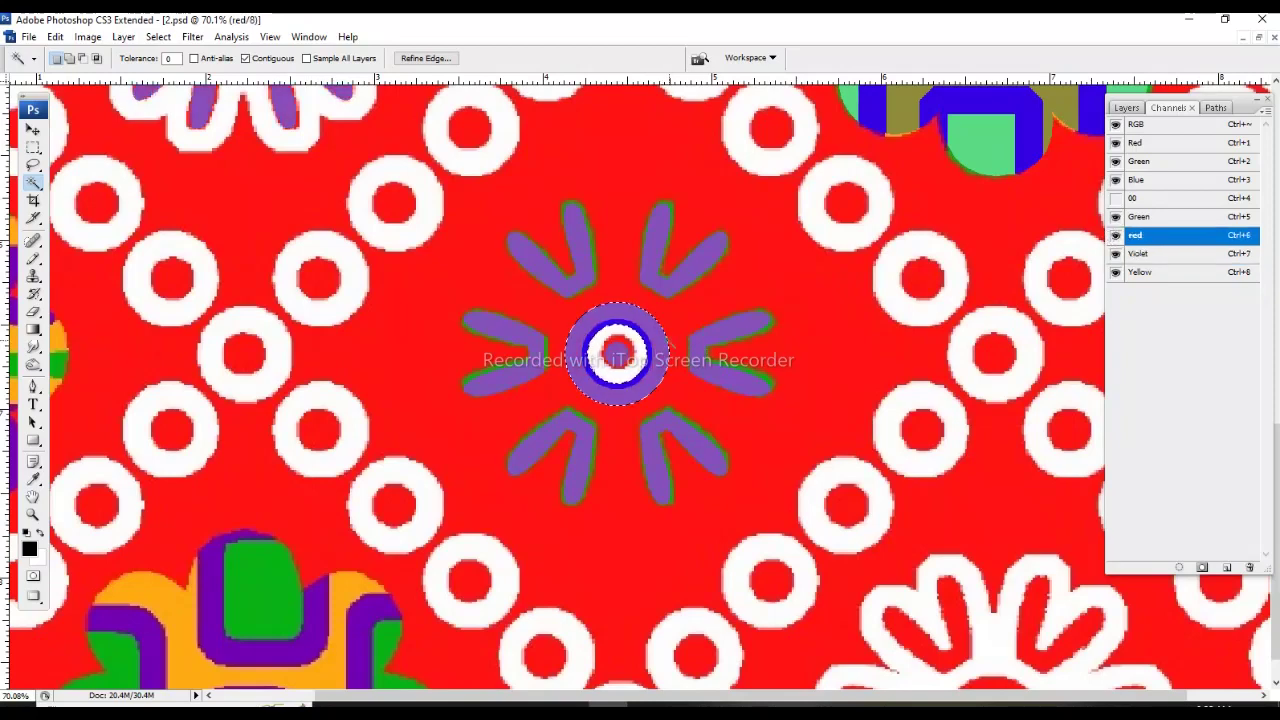
pyautogui.hotkey('ctrl', 'd')
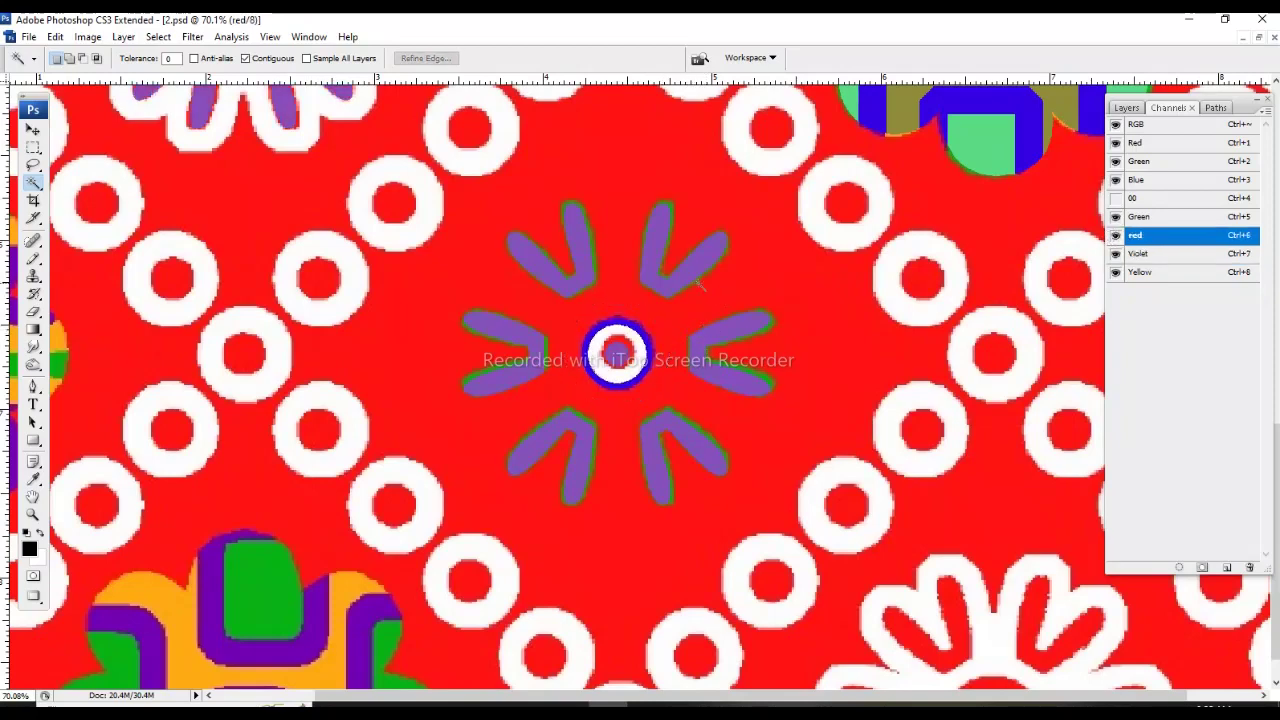
pyautogui.click(682, 262)
pyautogui.keyDown('shift'); pyautogui.click(556, 262); pyautogui.keyUp('shift')
pyautogui.keyDown('shift'); pyautogui.click(500, 345); pyautogui.keyUp('shift')
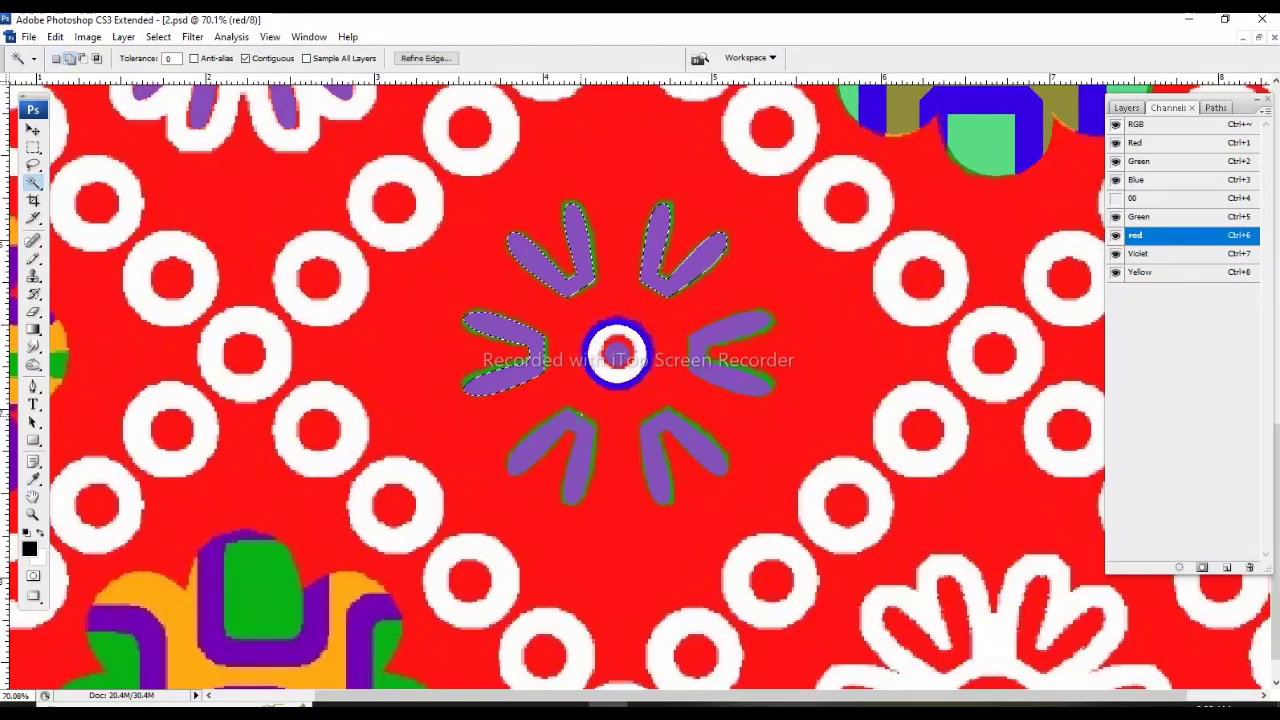
pyautogui.keyDown('shift'); pyautogui.click(572, 462); pyautogui.keyUp('shift')
pyautogui.keyDown('shift'); pyautogui.click(656, 462); pyautogui.keyUp('shift')
pyautogui.keyDown('shift'); pyautogui.click(738, 332); pyautogui.keyUp('shift')
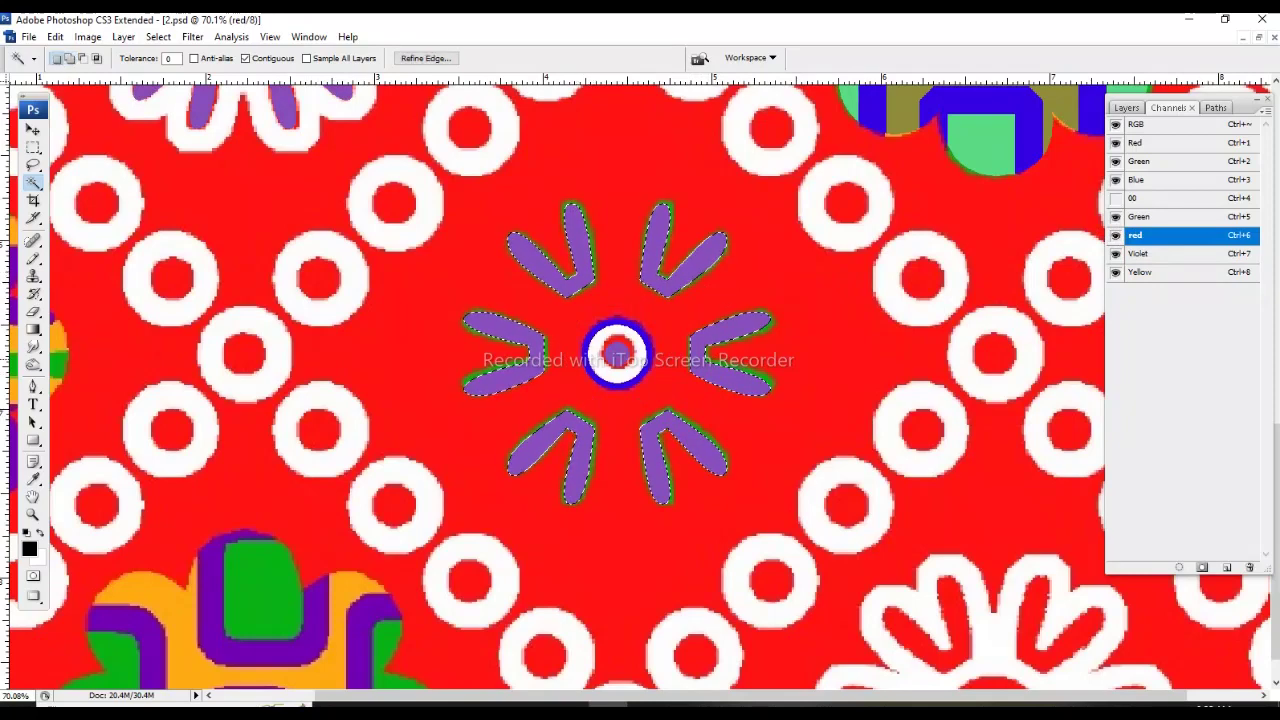
pyautogui.press('Delete')
# Fill the petals light green on the Green channel, deselect, and preview only the spot channels.
pyautogui.click(1140, 217)
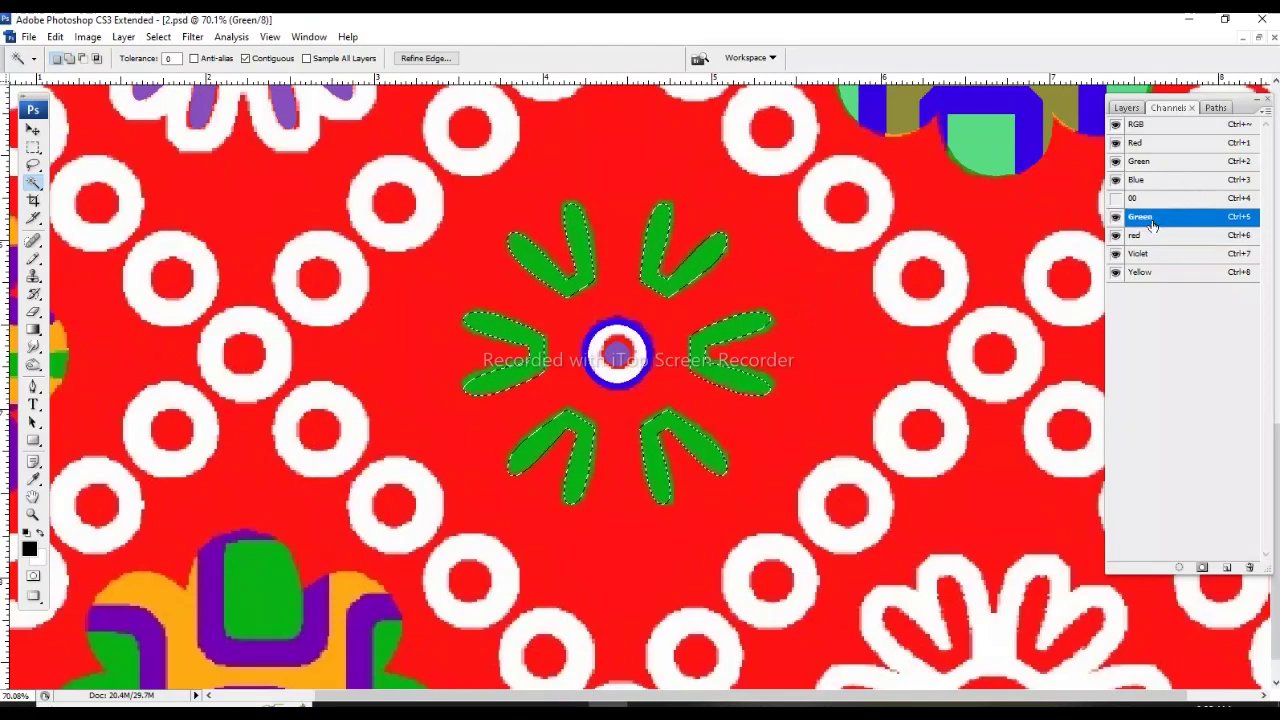
pyautogui.press('Delete')
pyautogui.hotkey('ctrl', 'd')
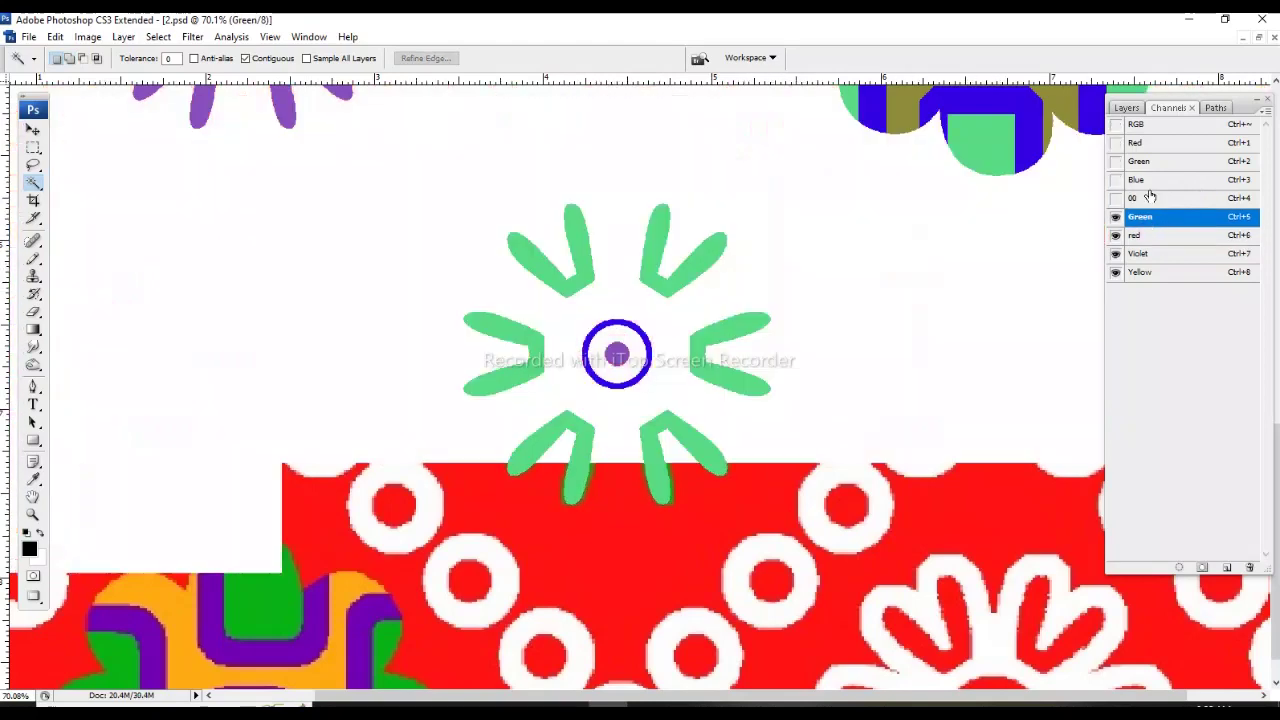
pyautogui.click(1116, 198)
pyautogui.keyDown('shift'); pyautogui.click(1140, 272); pyautogui.keyUp('shift')
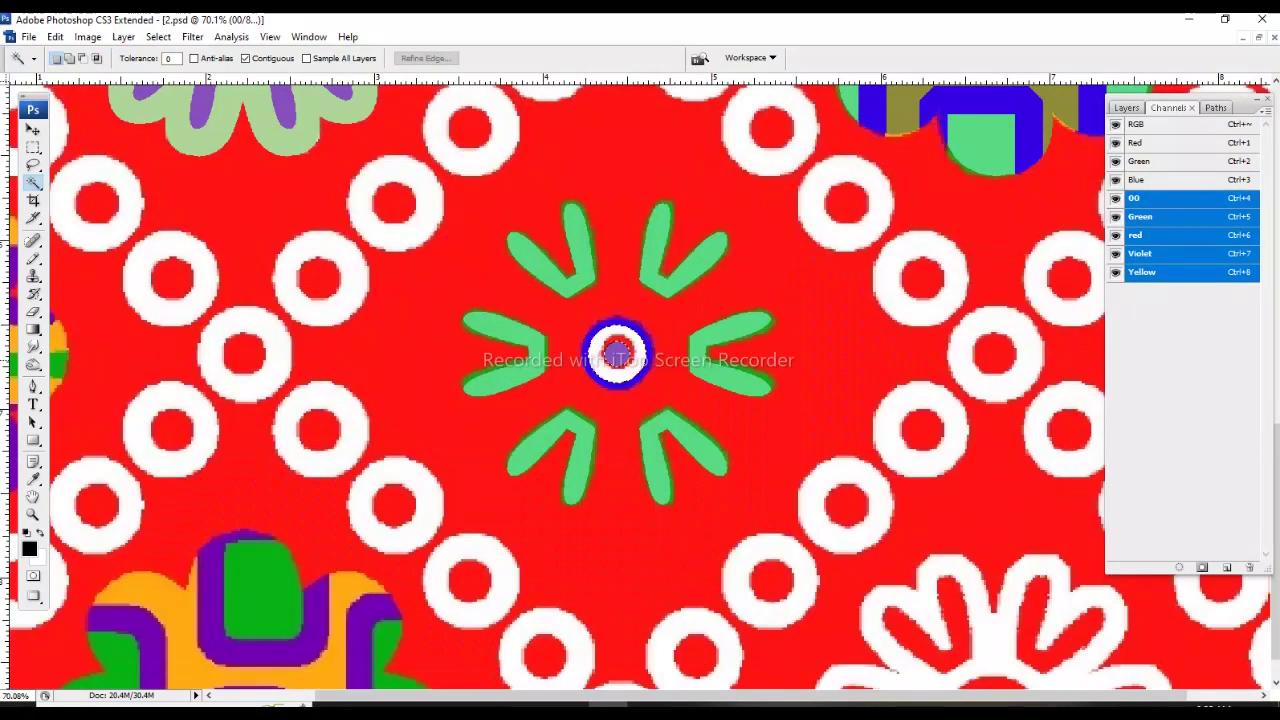
pyautogui.click(1154, 202)
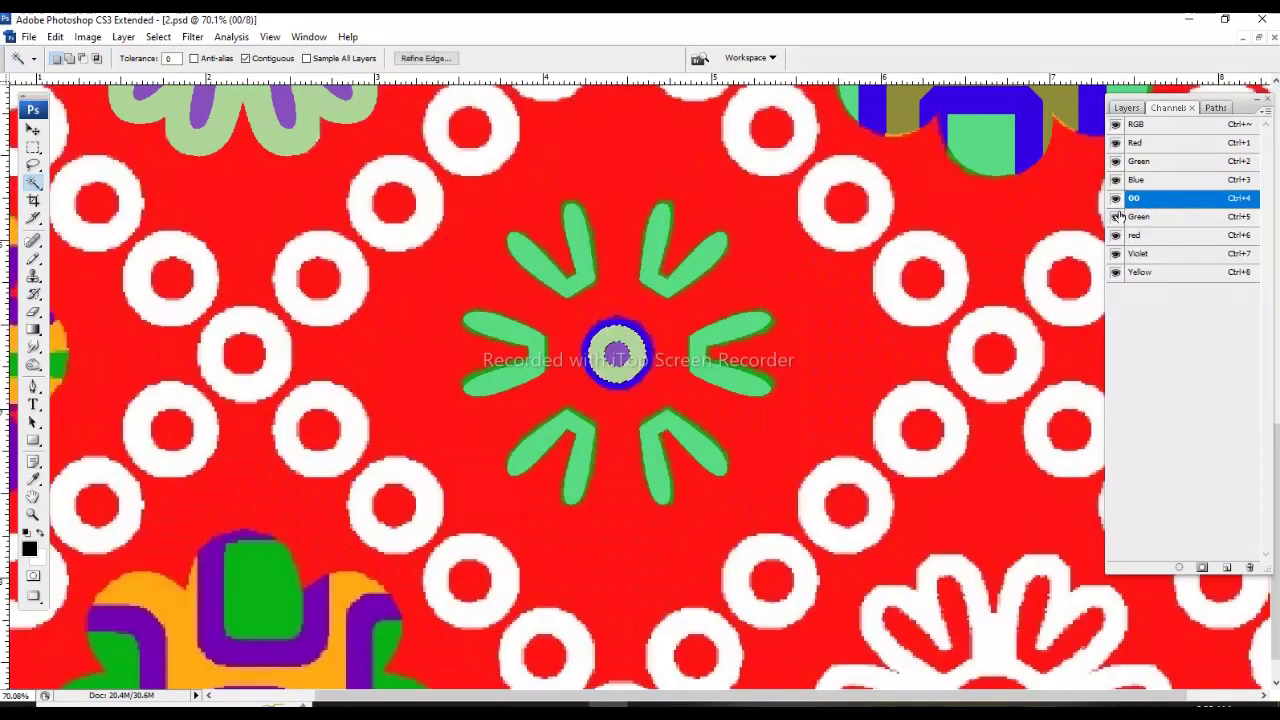
pyautogui.click(1128, 212)
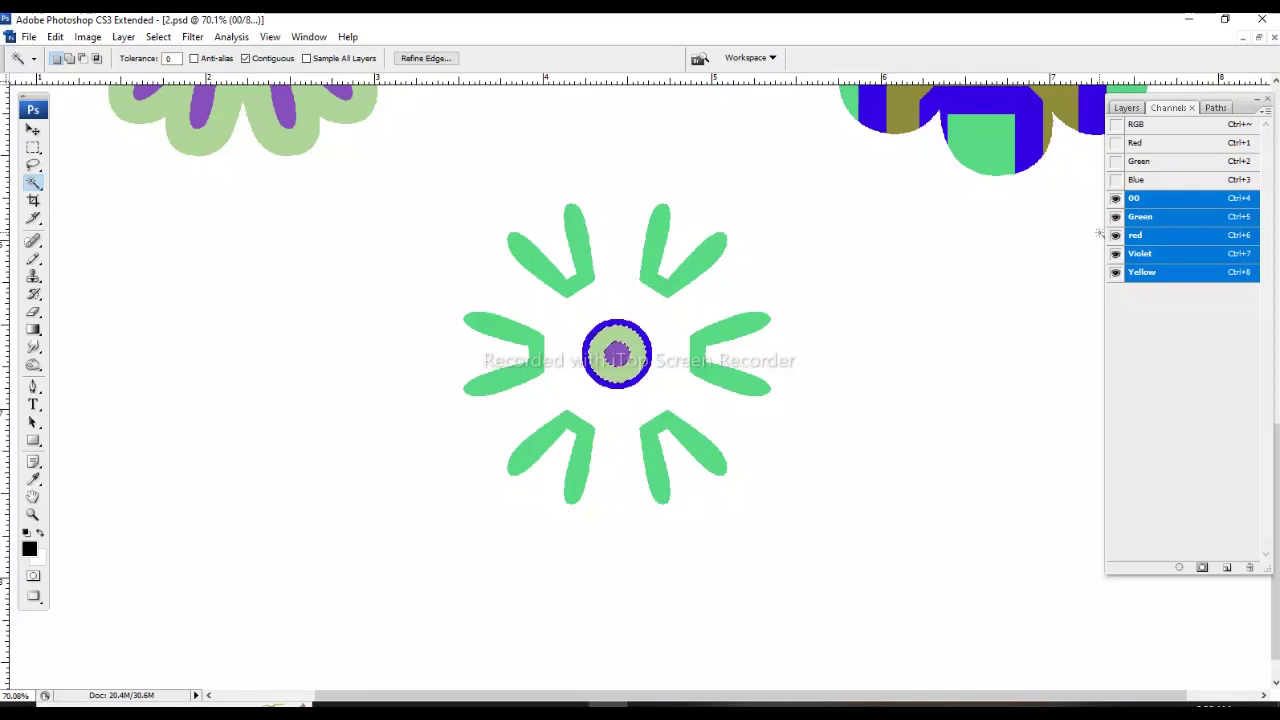
# Toggle the RGB composite's visibility and zoom out to view the whole document.
pyautogui.click(1116, 124)
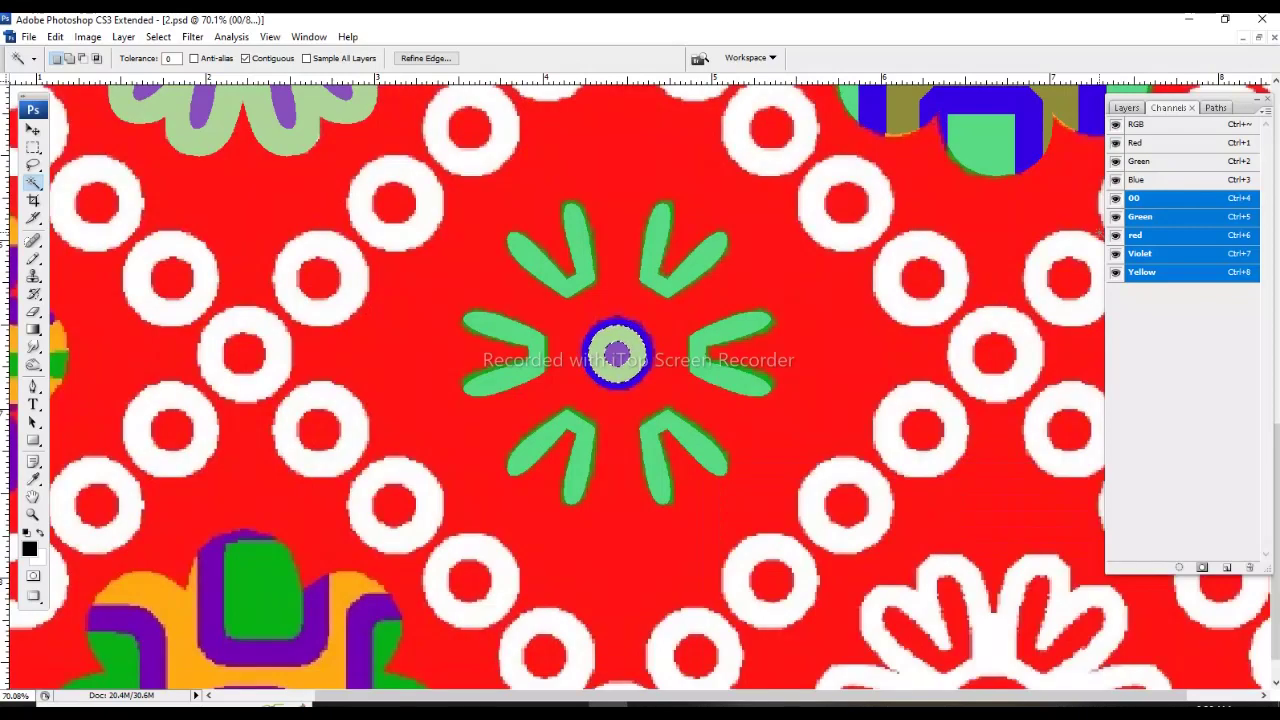
pyautogui.click(1116, 124)
pyautogui.press('m')
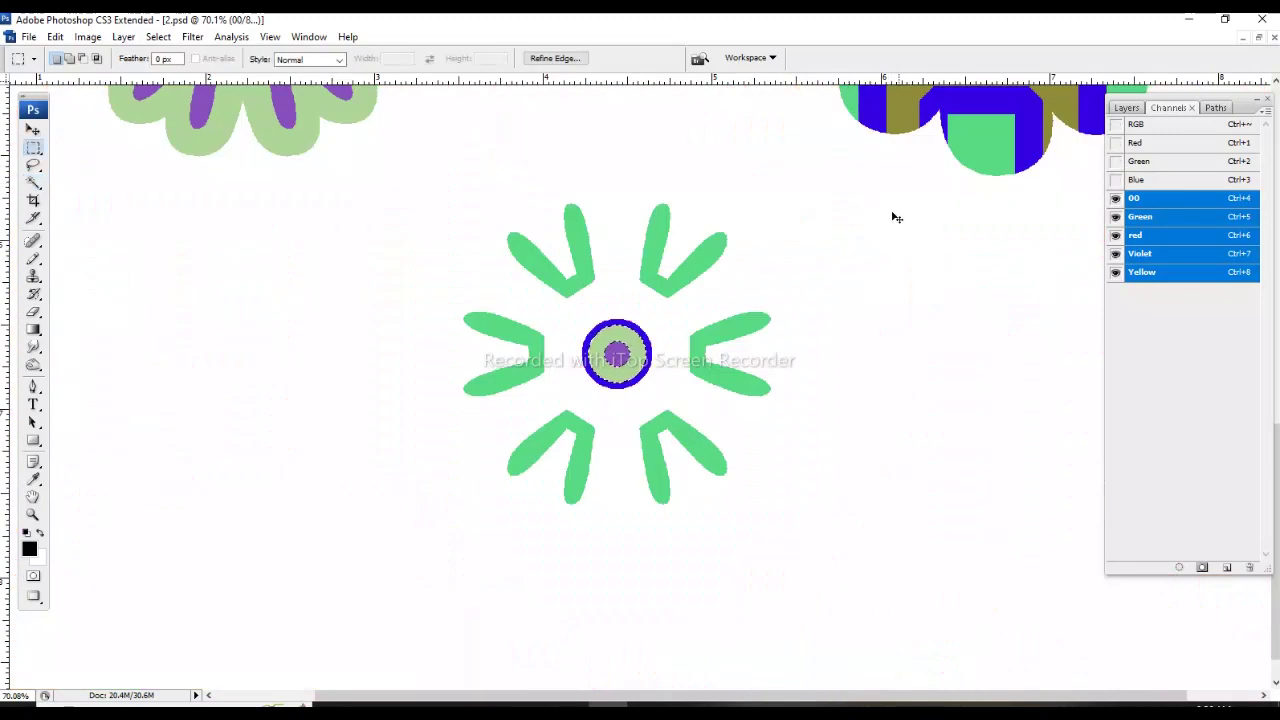
pyautogui.hotkey('ctrl', '-')
pyautogui.hotkey('ctrl', '-')
pyautogui.hotkey('ctrl', '-')
pyautogui.press('q')
pyautogui.press('q')
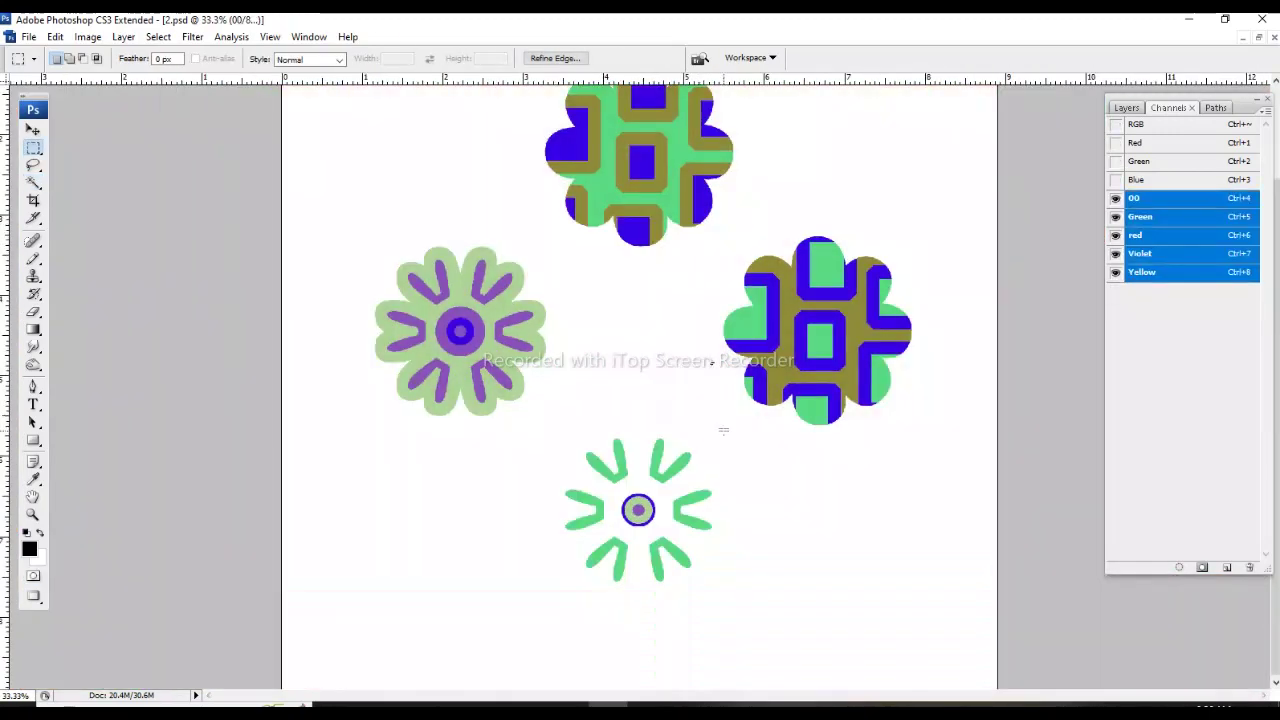
# Select the bottom green flower with Marquee and Magic Wand, then zoom out to fit the pattern.
pyautogui.moveTo(724, 432); pyautogui.dragTo(525, 654)
pyautogui.press('w')
pyautogui.keyDown('alt'); pyautogui.click(590, 637); pyautogui.keyUp('alt')
pyautogui.click(1116, 124)
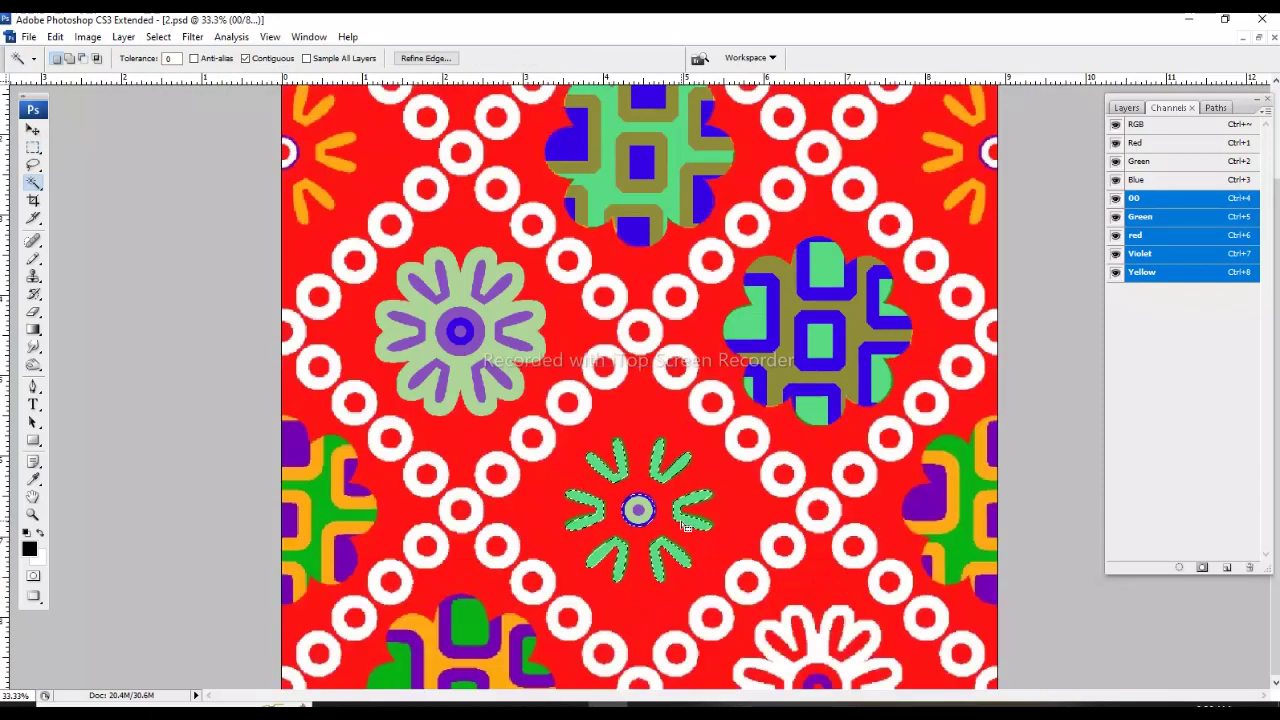
pyautogui.moveTo(685, 422)
pyautogui.mouseDown()
pyautogui.moveTo(685, 527)
pyautogui.moveTo(685, 409)
pyautogui.mouseUp()
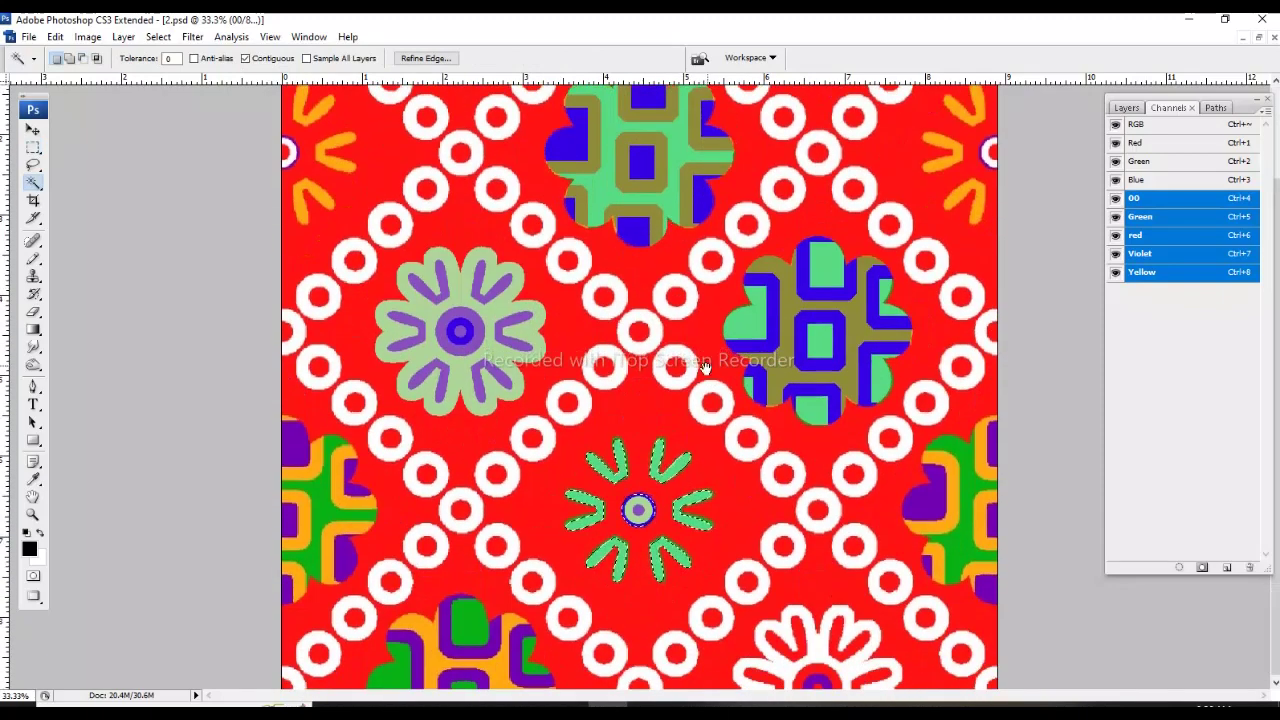
pyautogui.hotkey('ctrl', '-')
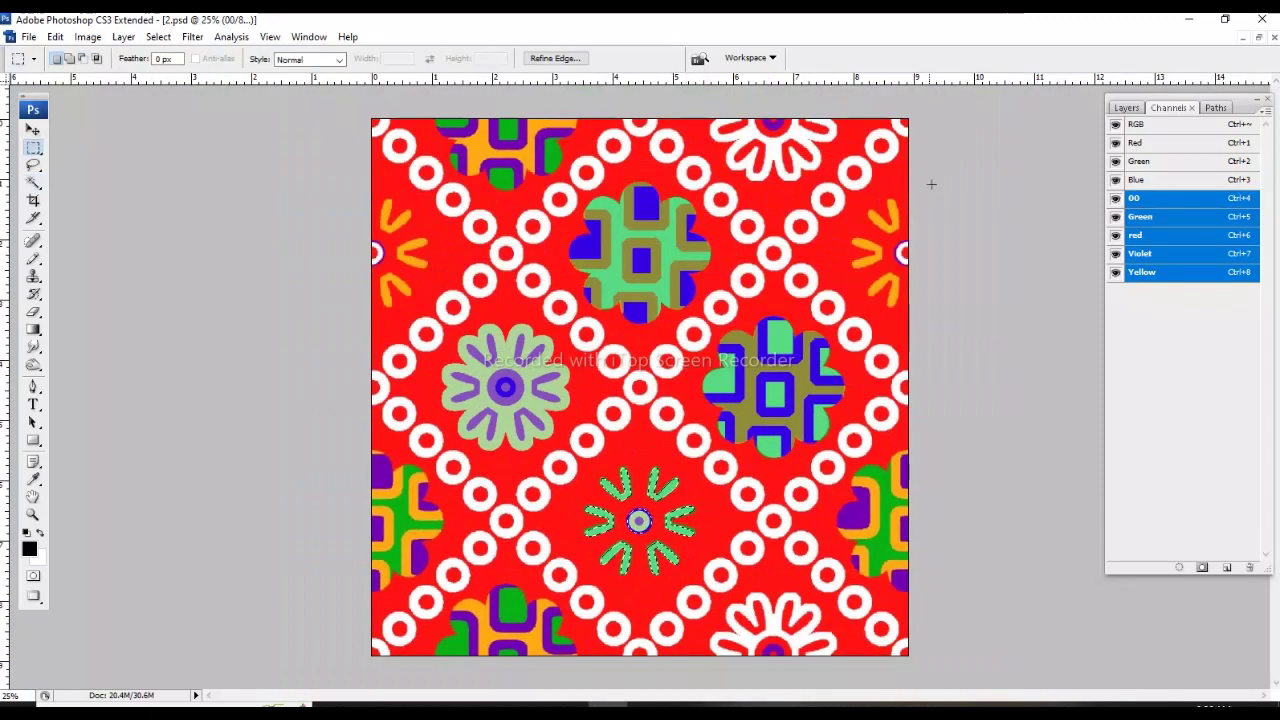
# Select the left light-green flower with Lasso and Magic Wand while viewing spot channels only.
pyautogui.press('m')
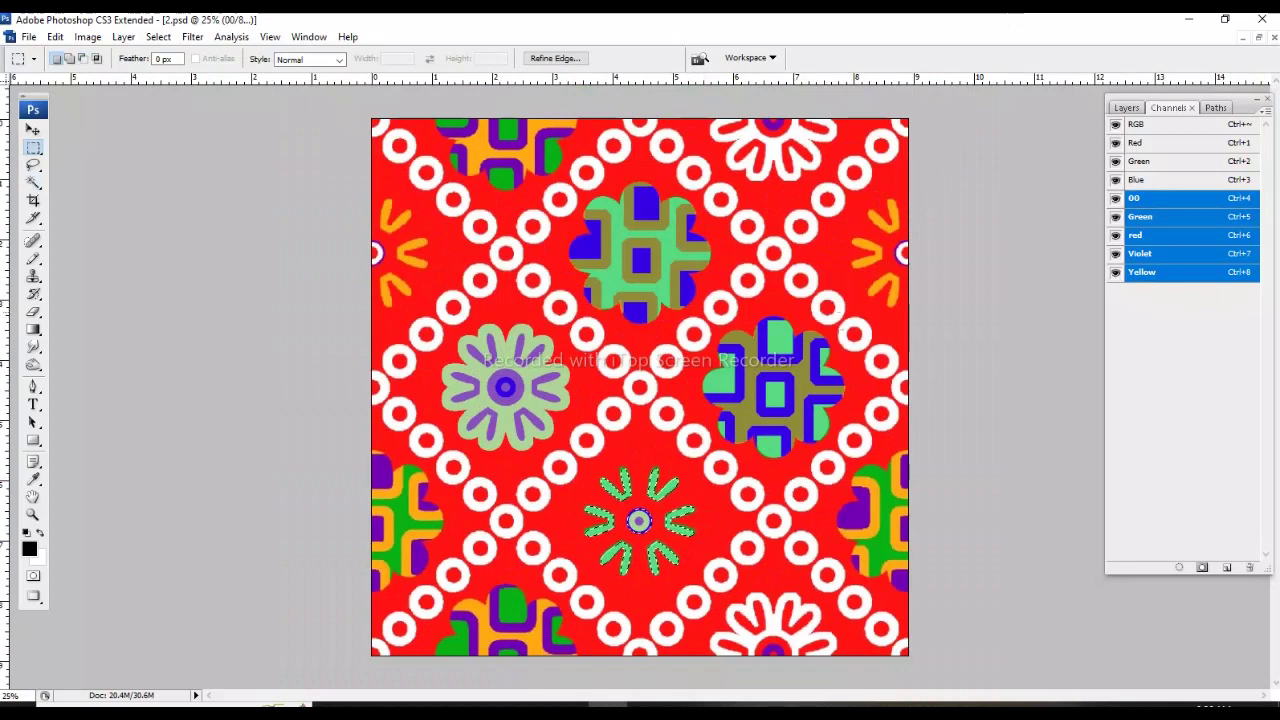
pyautogui.press('l')
pyautogui.press('`')
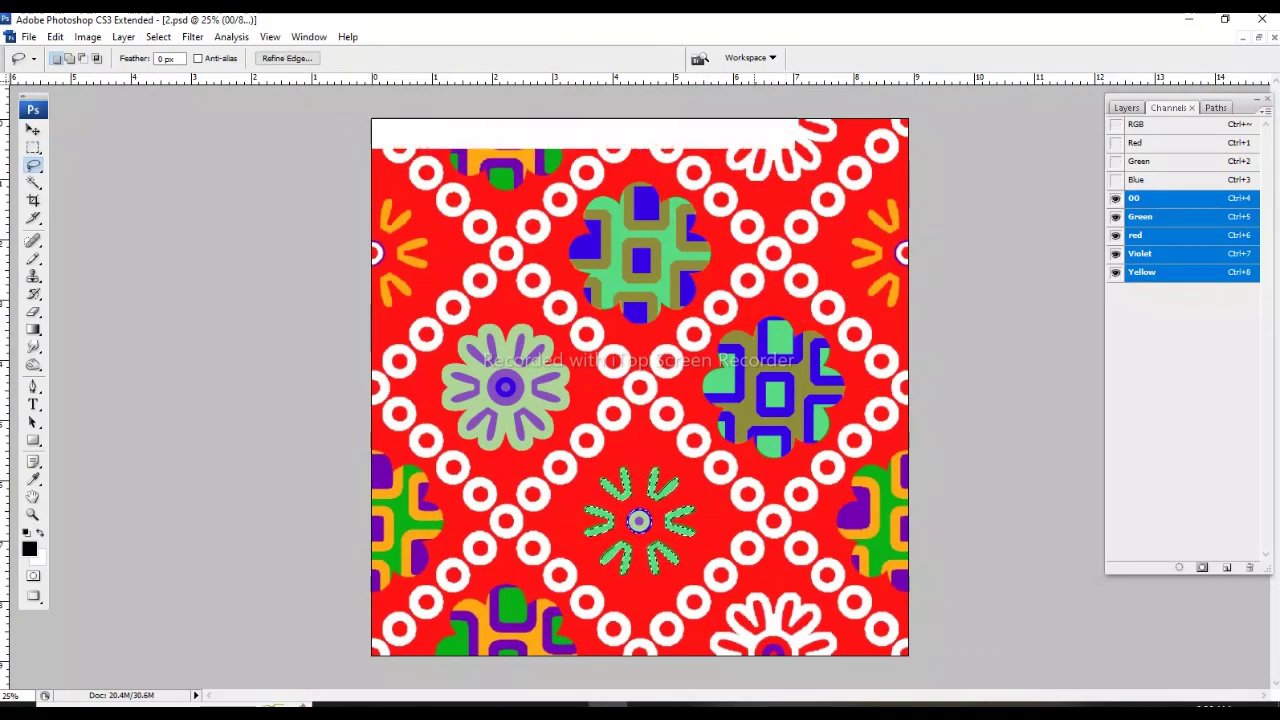
pyautogui.moveTo(618, 398); pyautogui.dragTo(600, 388)
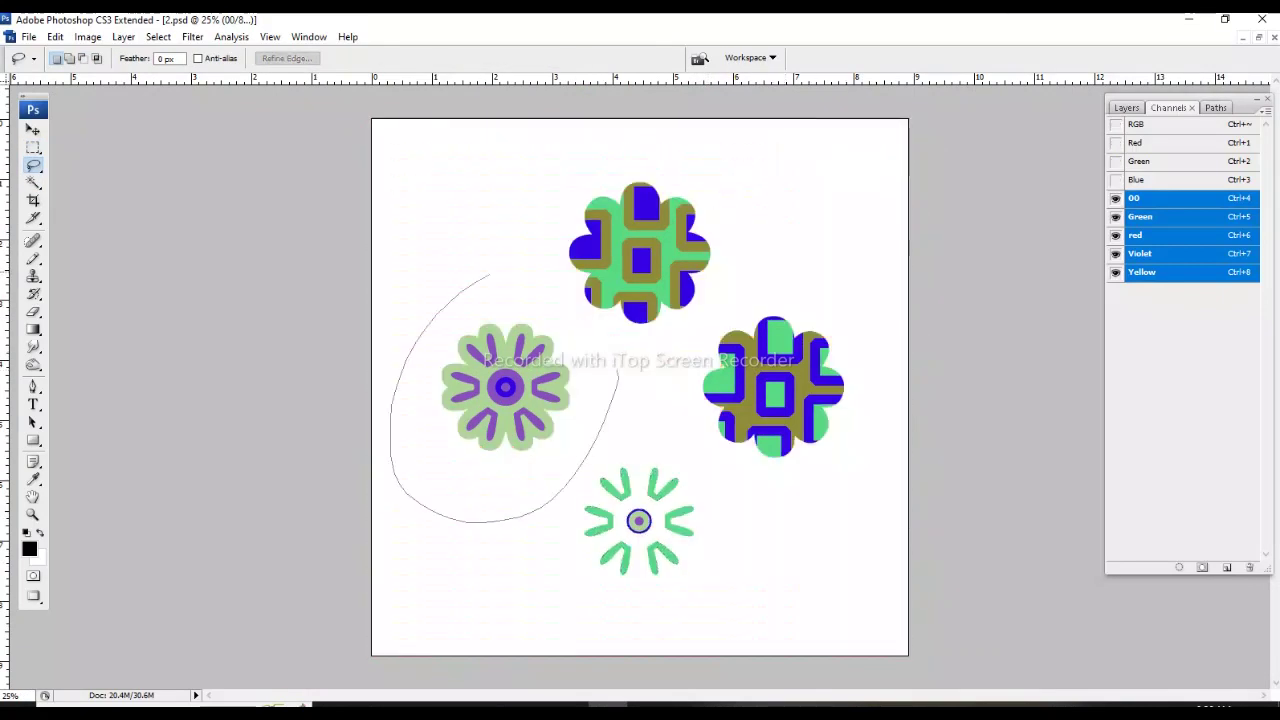
pyautogui.press('w')
pyautogui.keyDown('alt'); pyautogui.click(592, 378); pyautogui.keyUp('alt')
pyautogui.press('`')
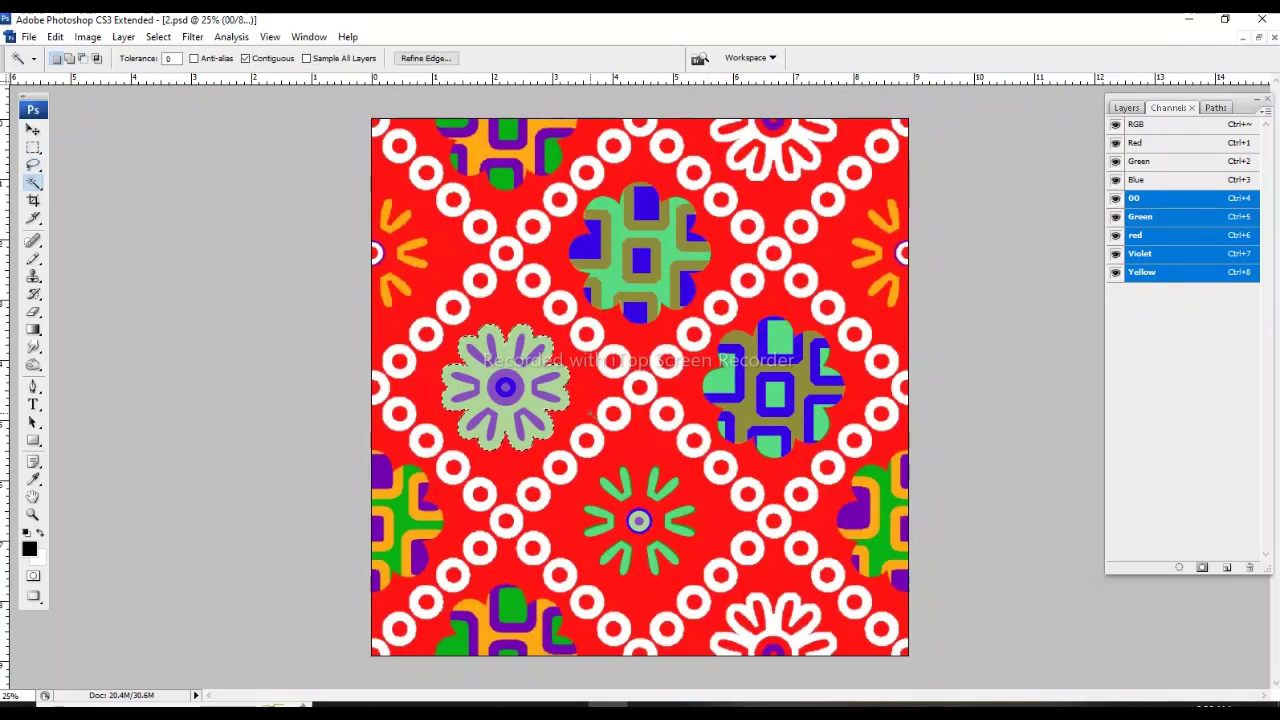
# Deselect and activate the RGB composite together with all five spot channels.
pyautogui.press('m')
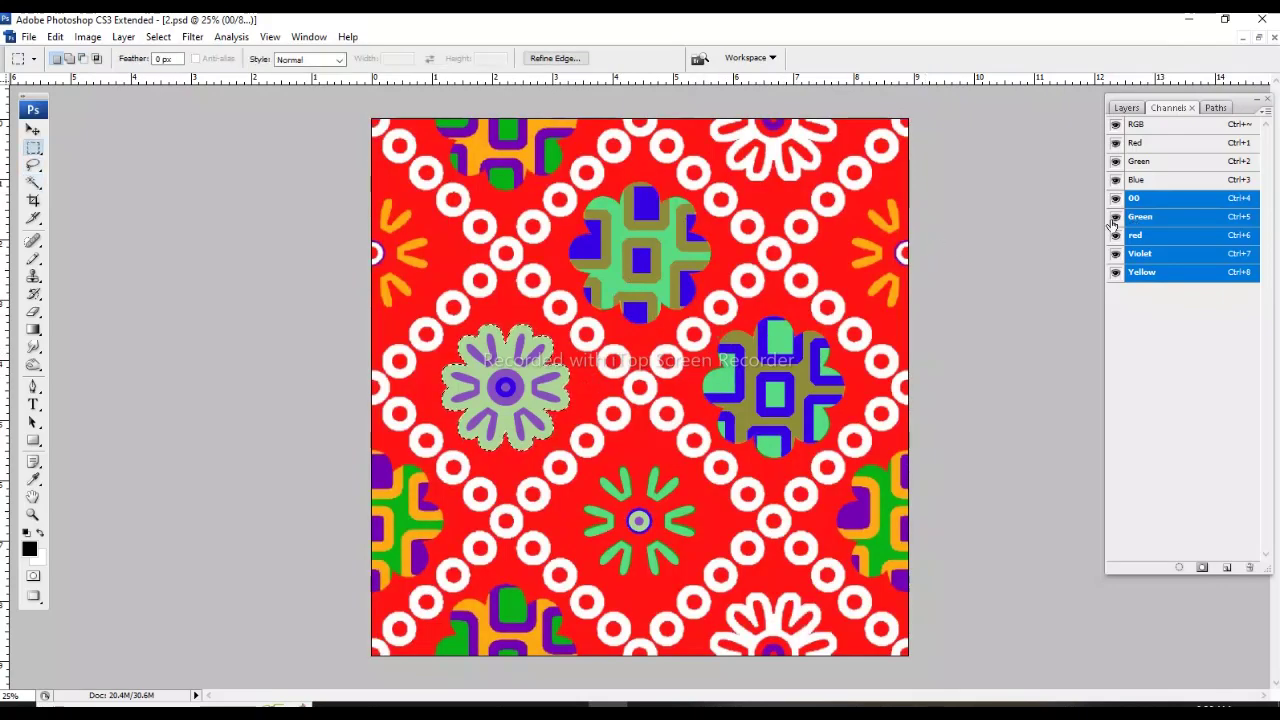
pyautogui.moveTo(1116, 272)
pyautogui.mouseDown()
pyautogui.moveTo(1120, 199)
pyautogui.moveTo(1116, 272)
pyautogui.mouseUp()
pyautogui.hotkey('ctrl', 'd')
pyautogui.keyDown('shift'); pyautogui.click(1142, 143); pyautogui.keyUp('shift')
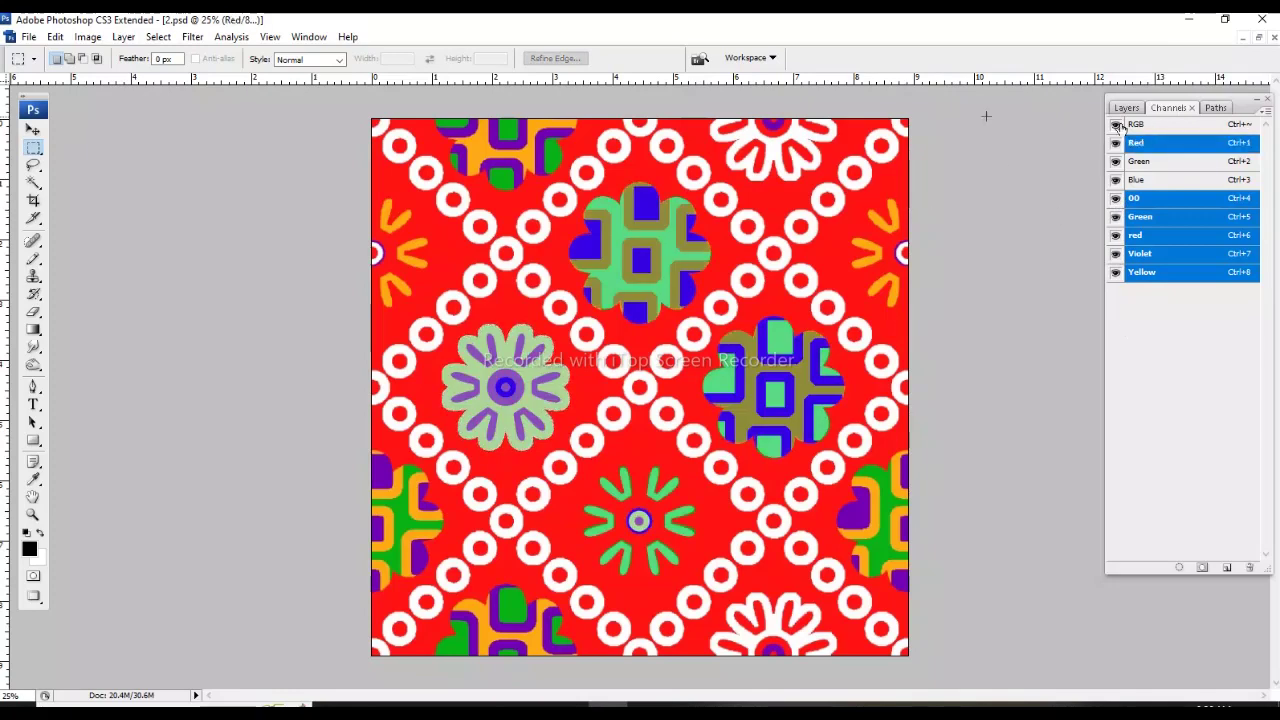
pyautogui.keyDown('shift'); pyautogui.click(1150, 127); pyautogui.keyUp('shift')
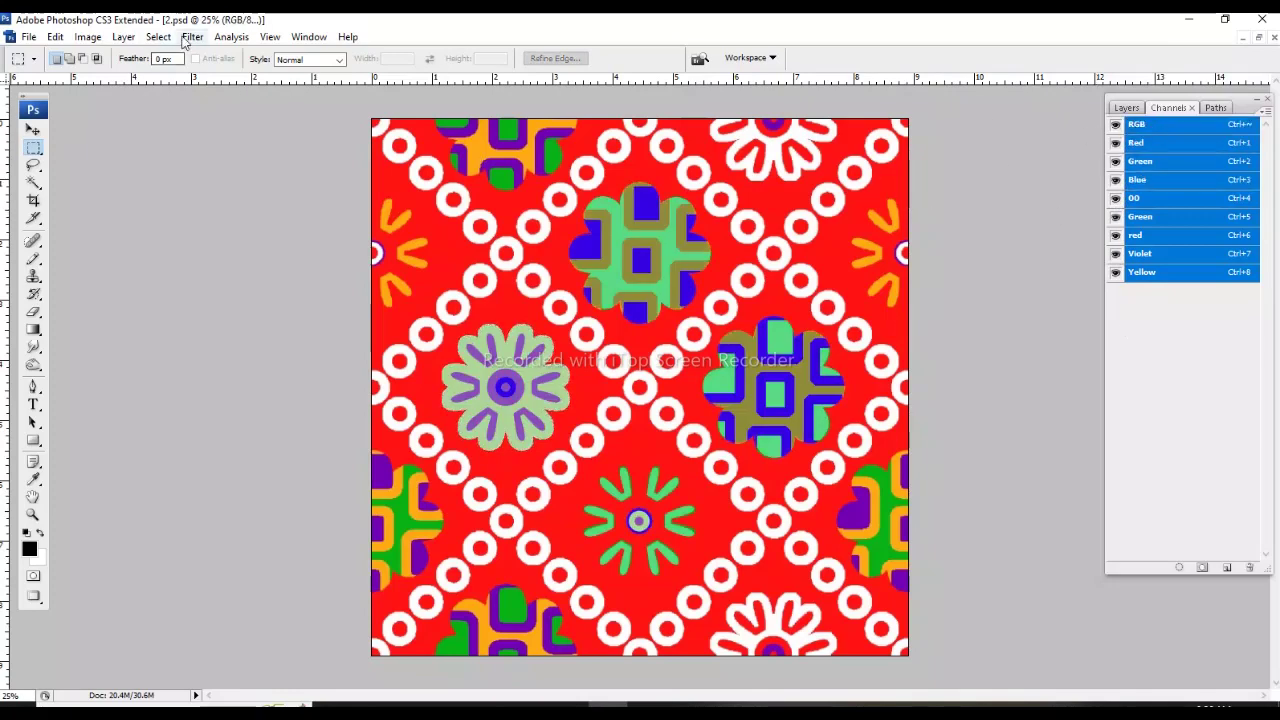
# Open Filter > Other > Offset briefly, then close it without applying.
pyautogui.click(192, 37)
pyautogui.moveTo(205, 367)
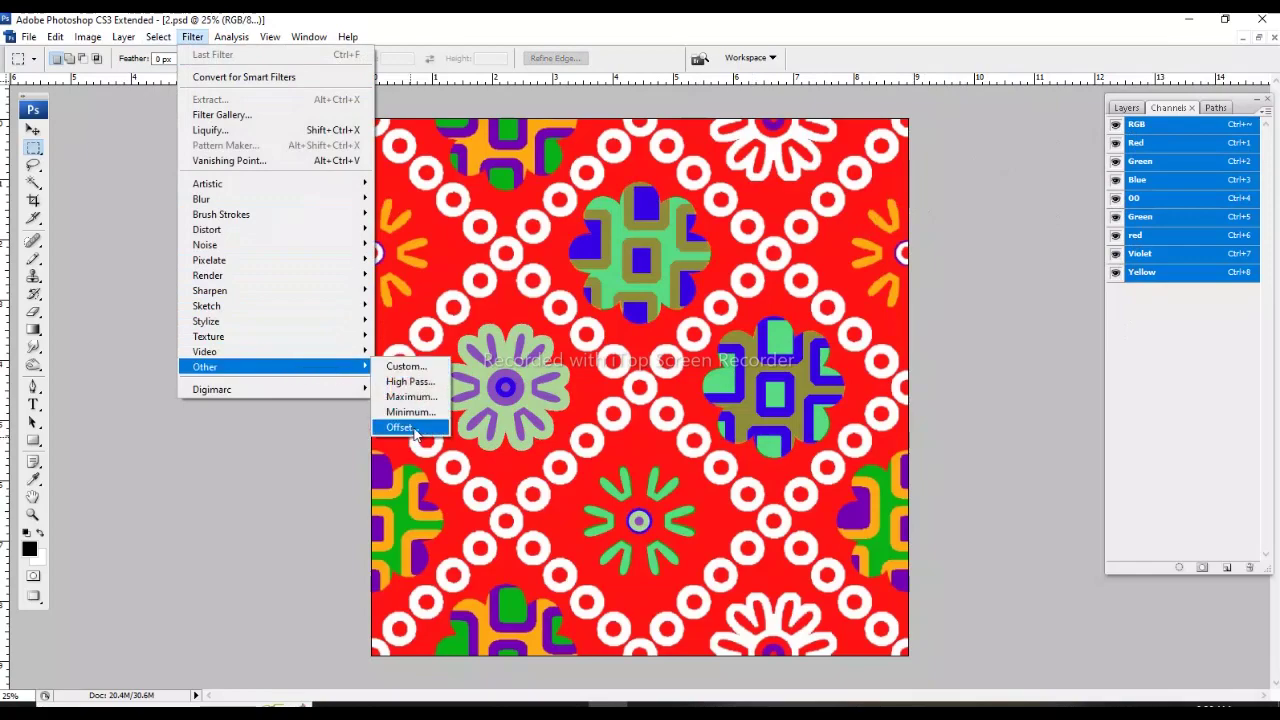
pyautogui.click(402, 427)
pyautogui.moveTo(860, 114); pyautogui.dragTo(986, 84)
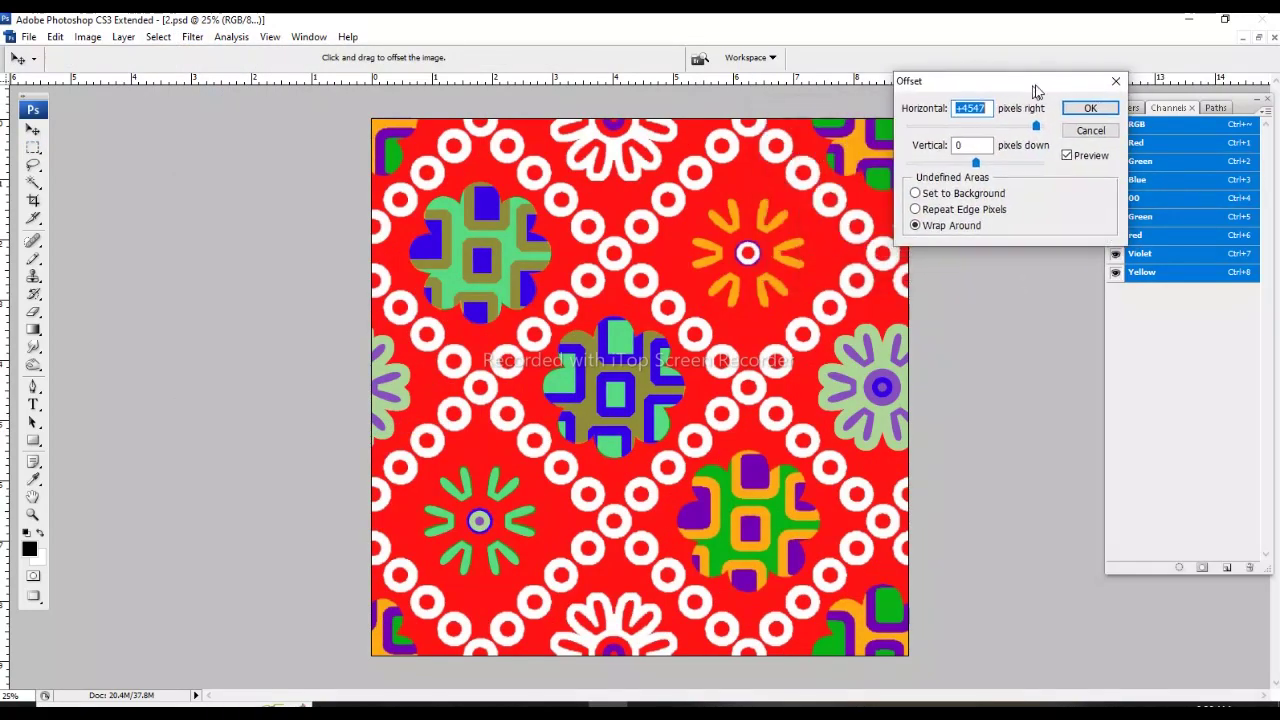
pyautogui.click(1084, 111)
pyautogui.press('m')
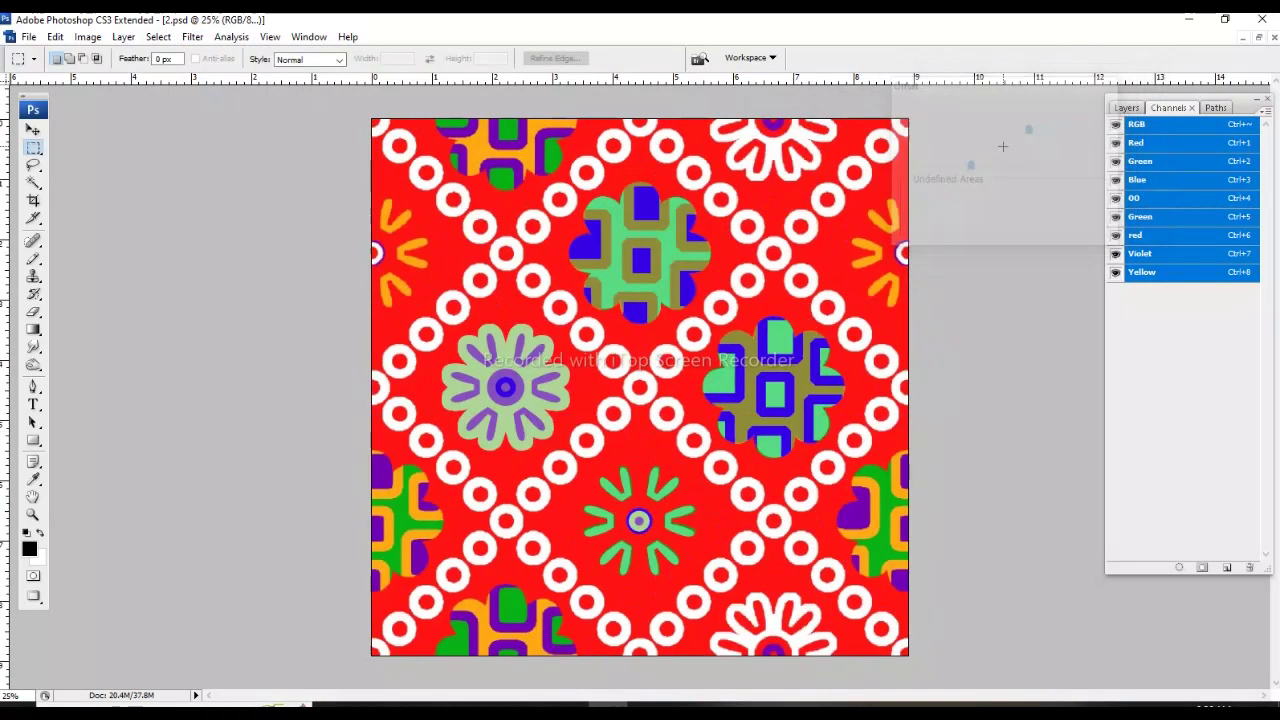
# Check the document dimensions in the Image Size dialog without resizing.
pyautogui.hotkey('ctrl', 'alt', 'i')
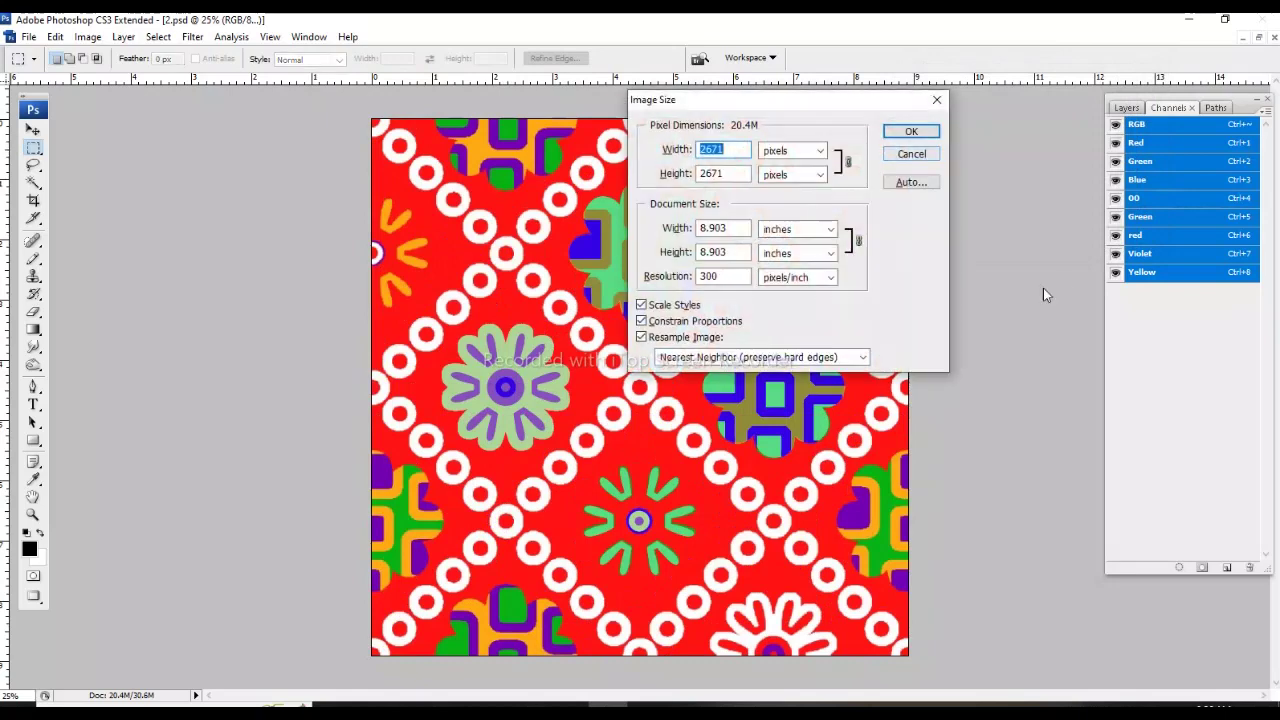
pyautogui.doubleClick(710, 276)
pyautogui.write('15')
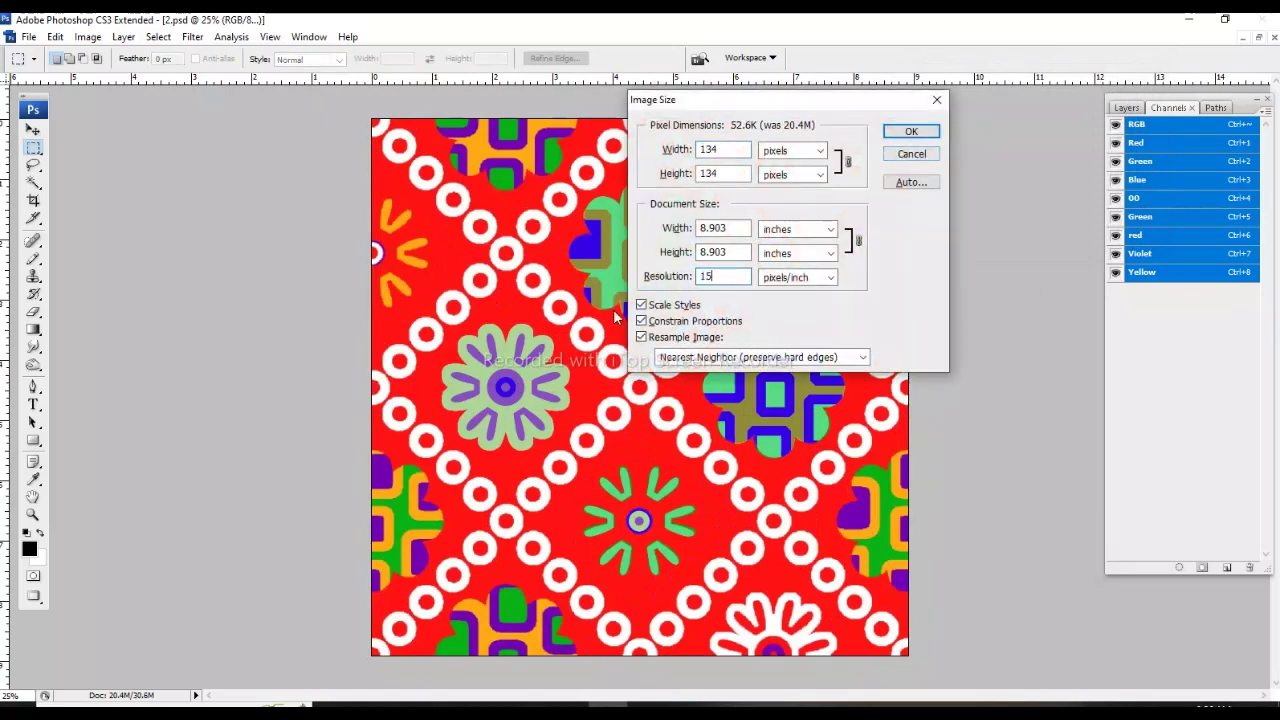
pyautogui.write('0')
pyautogui.press('Return')
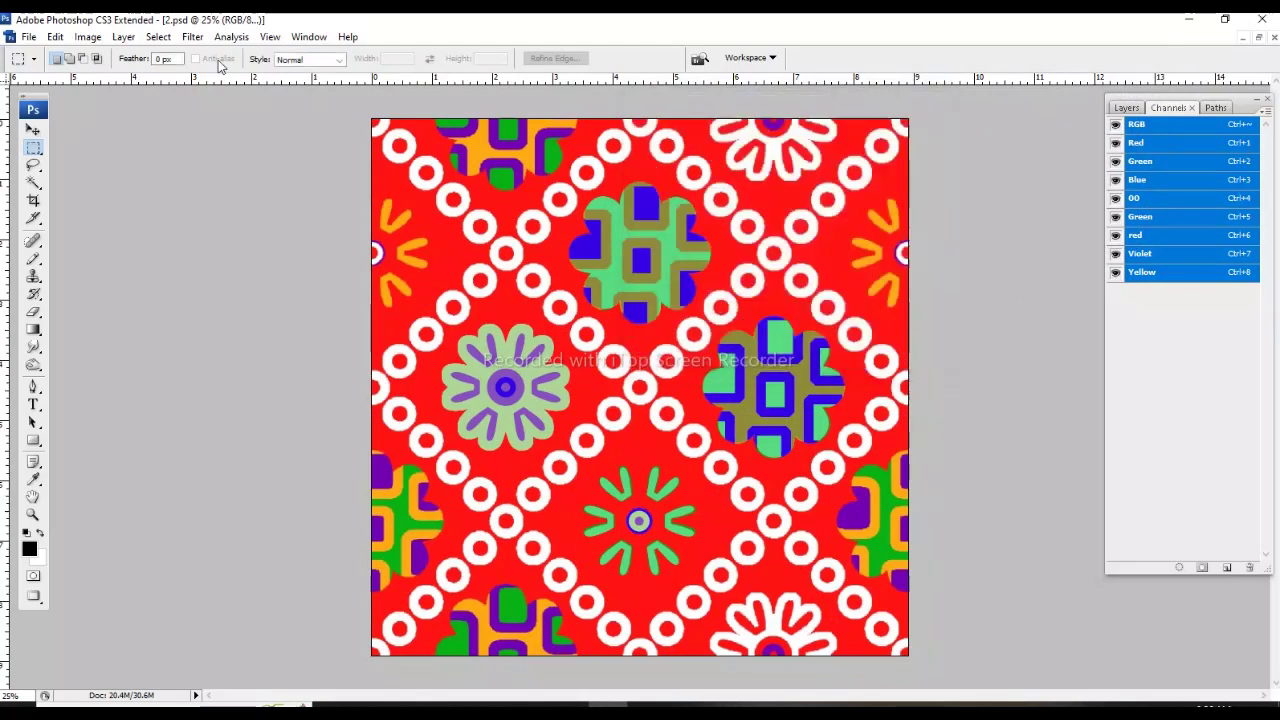
# Offset the pattern 1335 px right and 1335 px down with Wrap Around.
pyautogui.click(193, 37)
pyautogui.moveTo(205, 367)
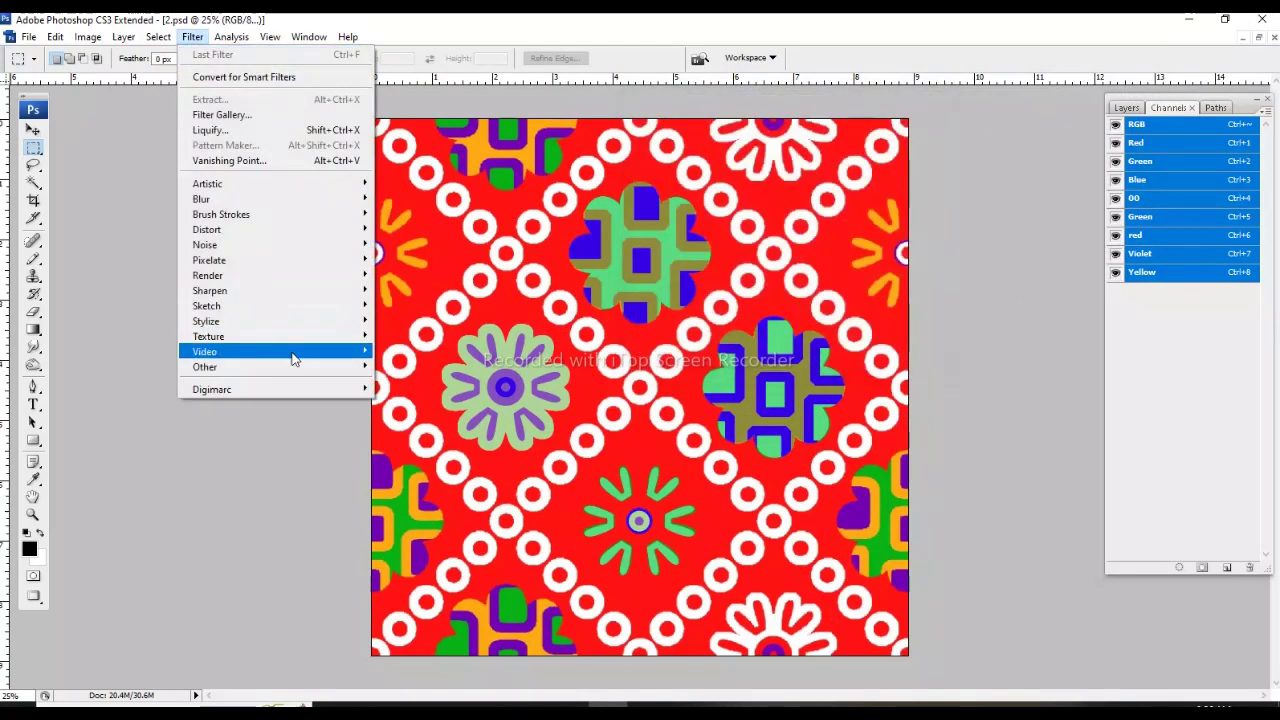
pyautogui.click(402, 427)
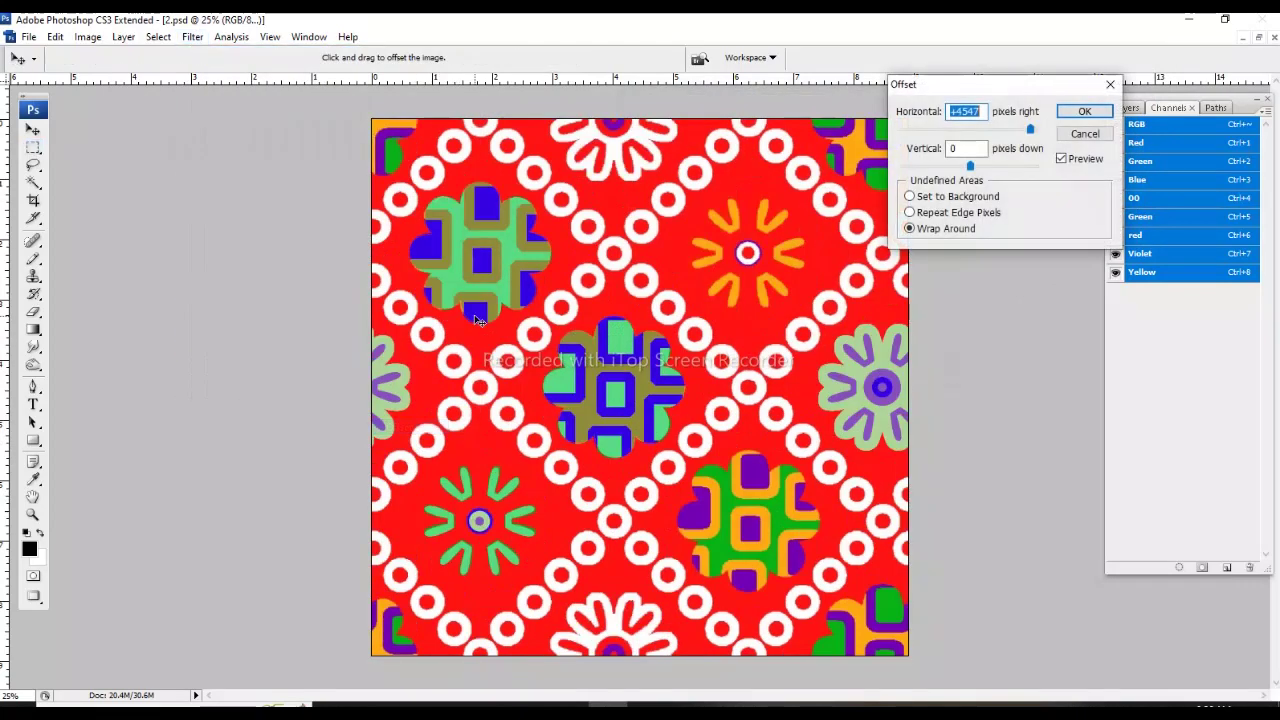
pyautogui.write('1335')
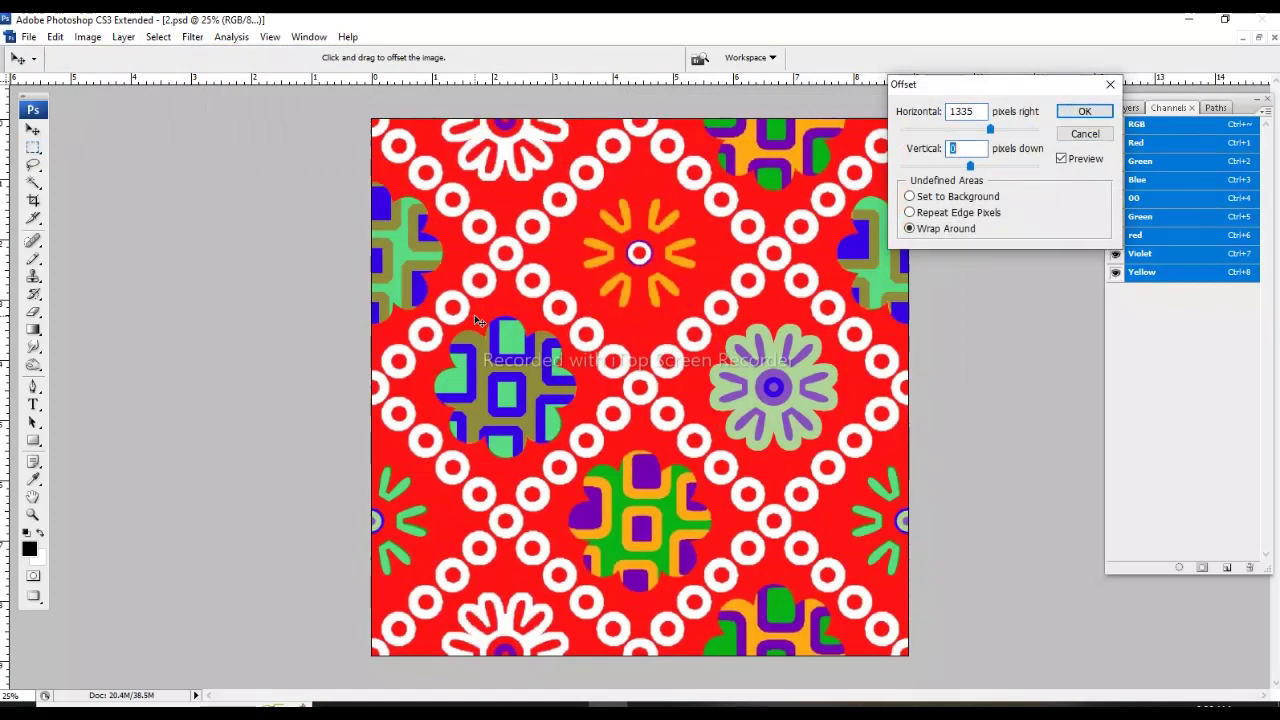
pyautogui.write('1335')
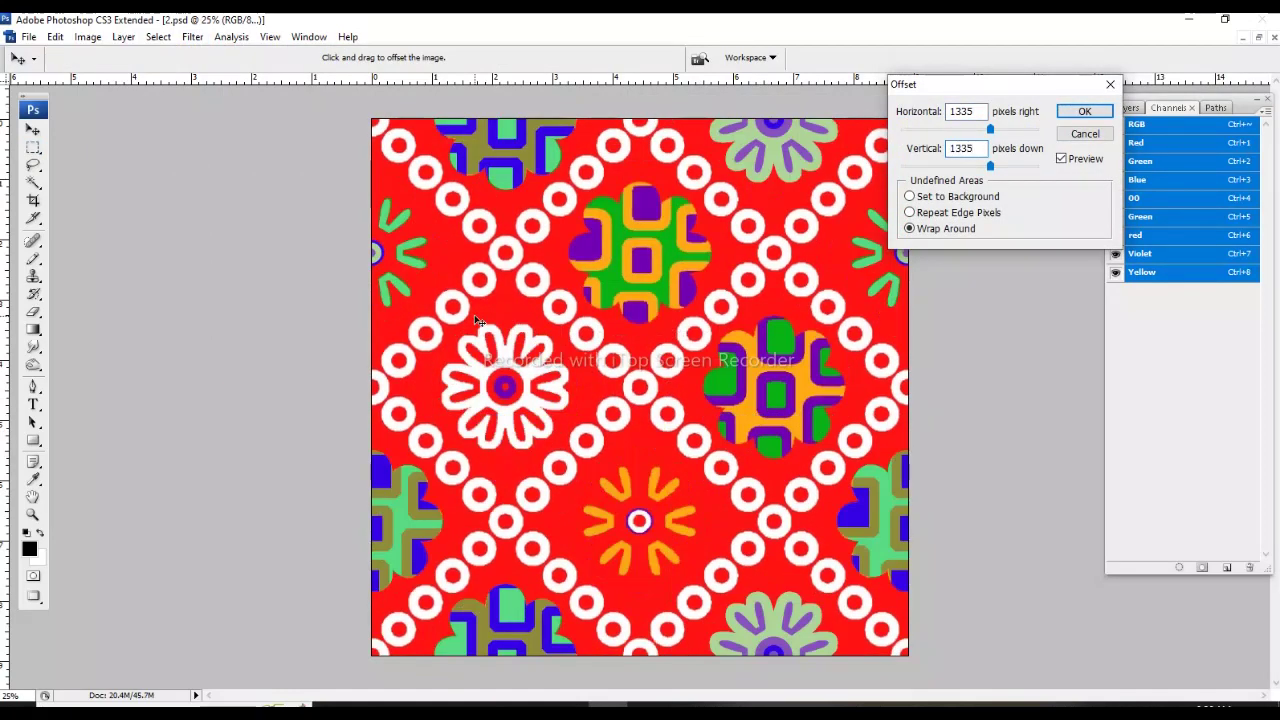
pyautogui.press('Return')
pyautogui.click(1134, 198)
# Nudge the light-green flower slightly down-left and restore visibility of all channels.
pyautogui.keyDown('shift'); pyautogui.click(1141, 272); pyautogui.keyUp('shift')
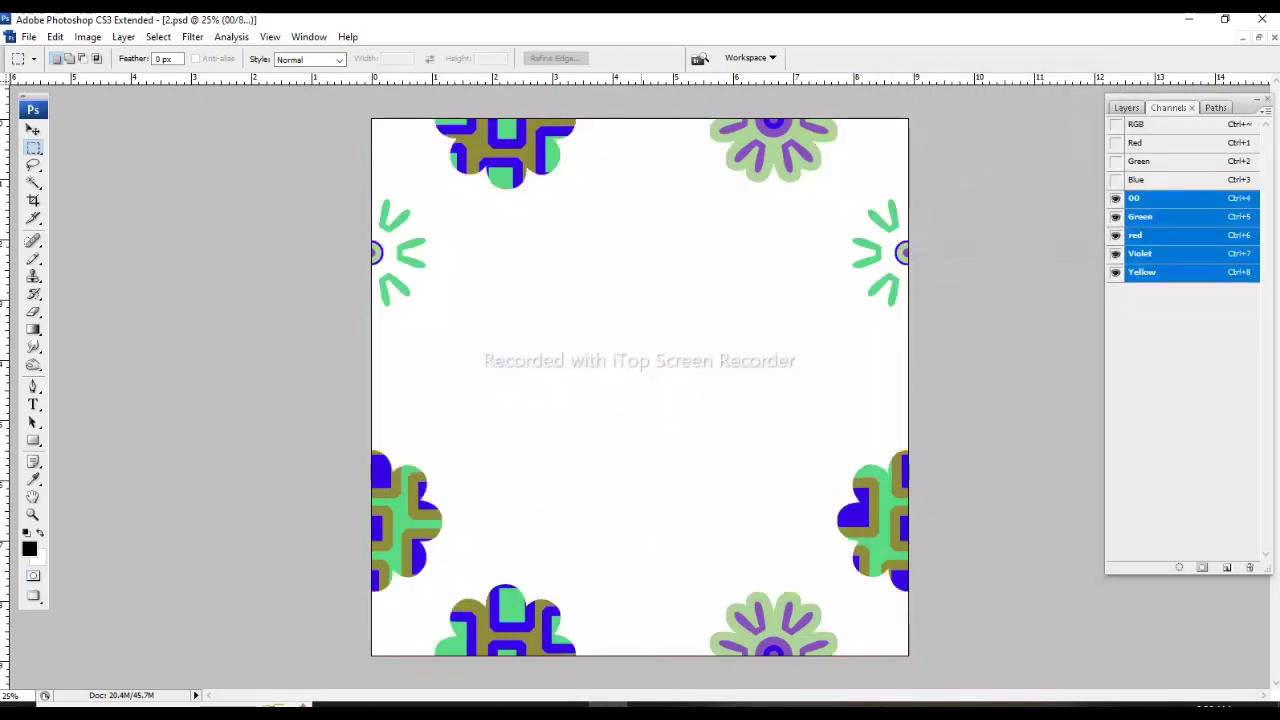
pyautogui.moveTo(537, 415); pyautogui.dragTo(530, 427)
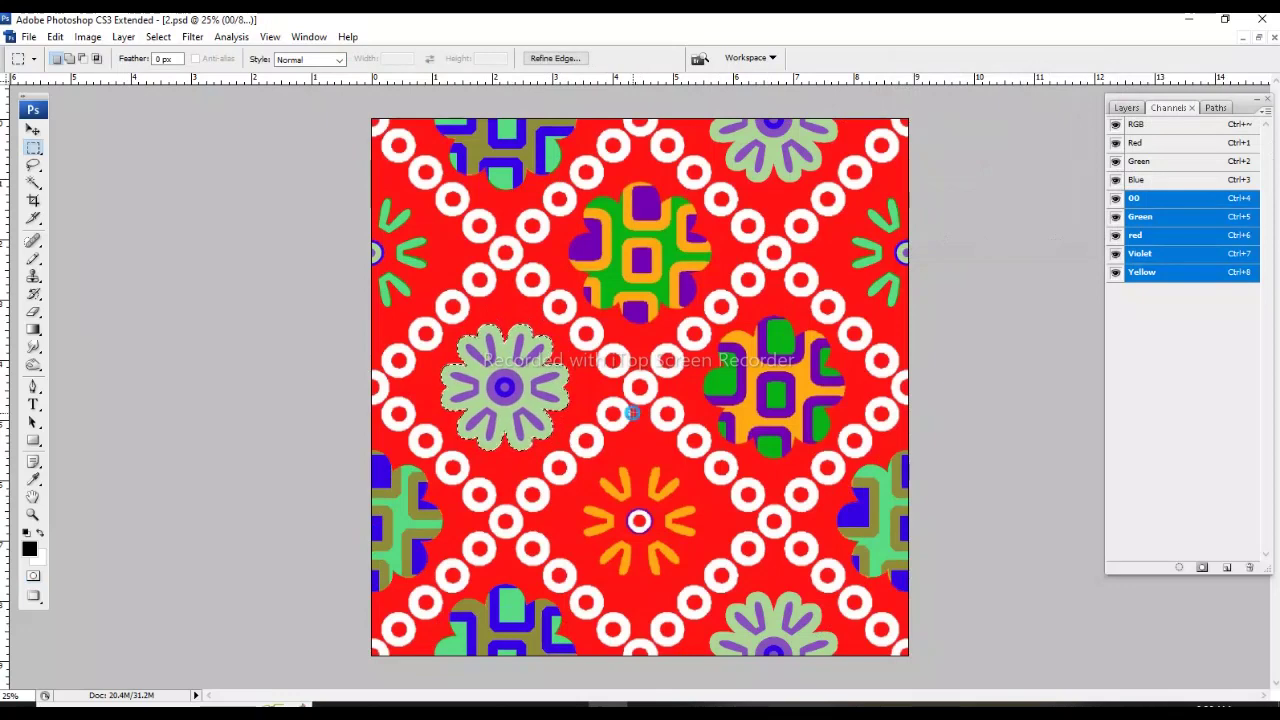
pyautogui.click(760, 248)
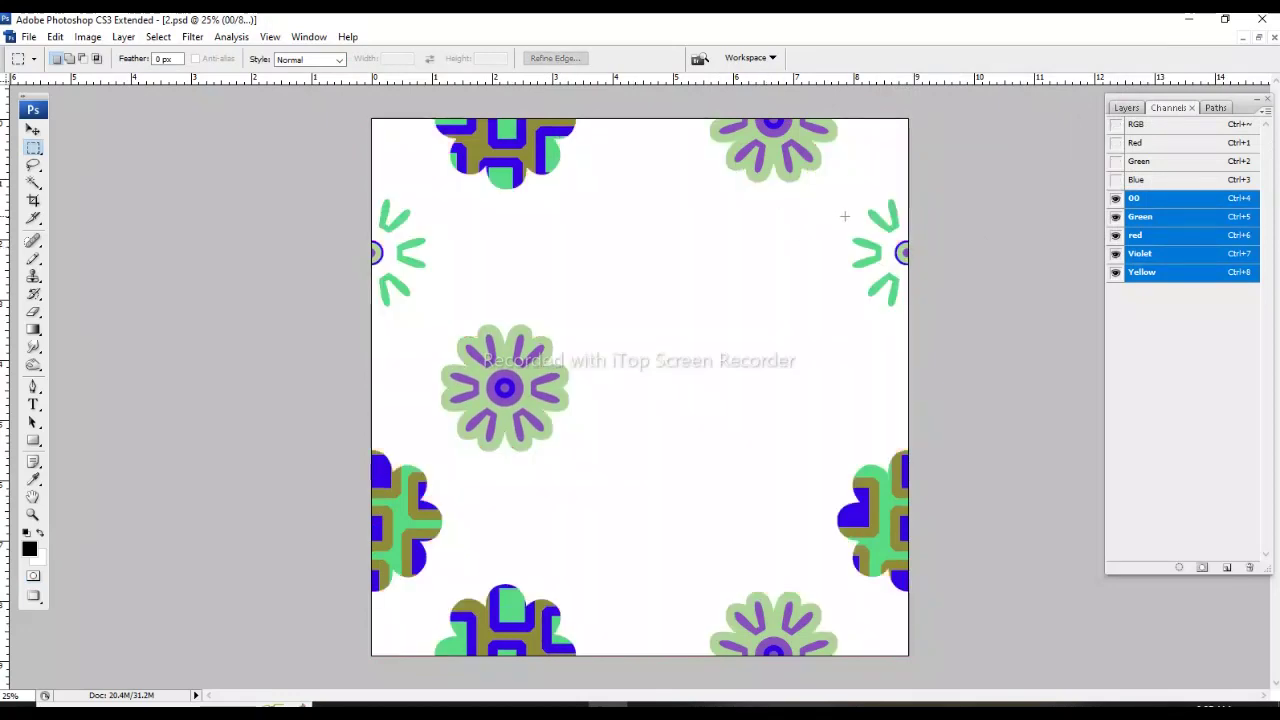
pyautogui.click(1116, 124)
pyautogui.click(1146, 130)
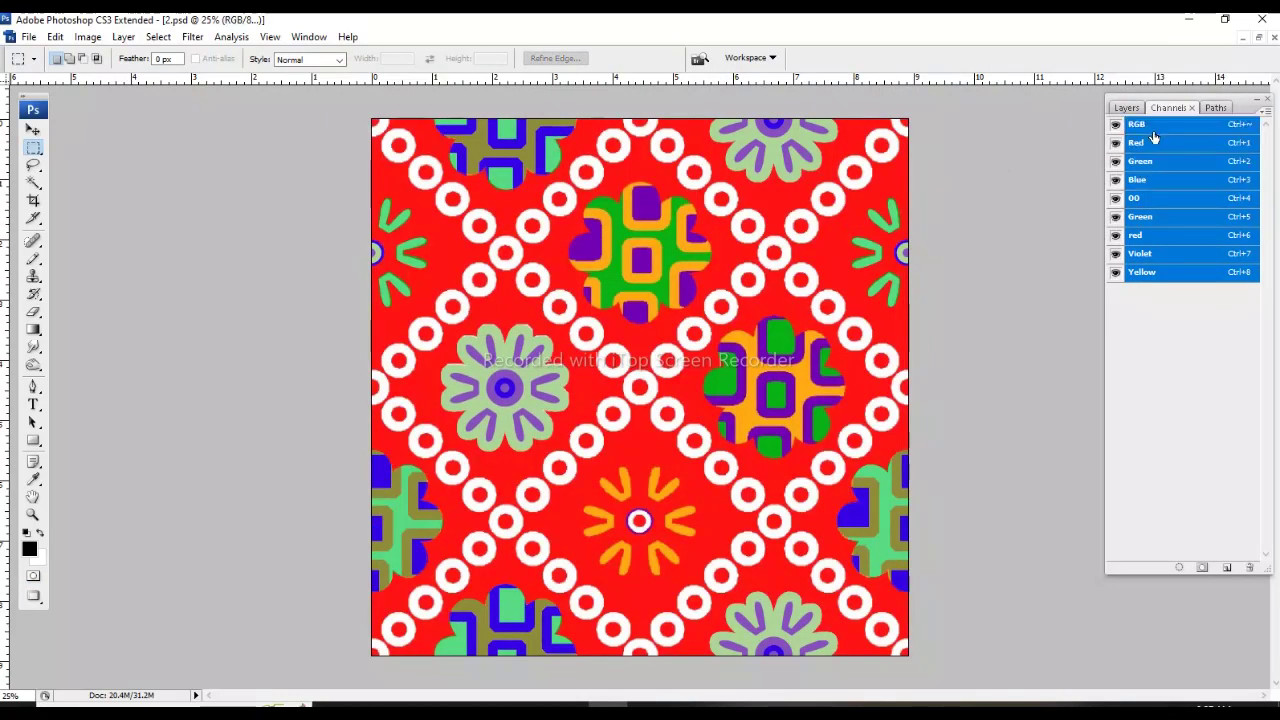
pyautogui.press('q')
pyautogui.press('q')
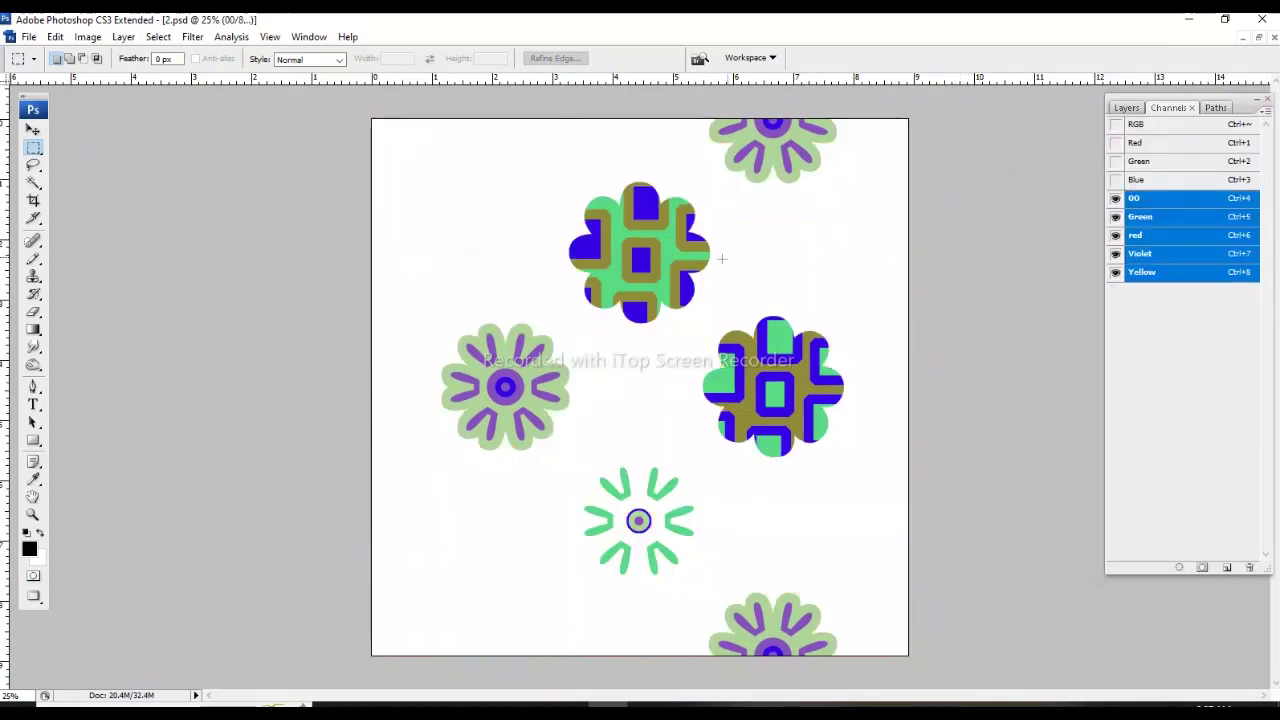
pyautogui.press('l')
pyautogui.moveTo(1116, 124); pyautogui.dragTo(1114, 361)
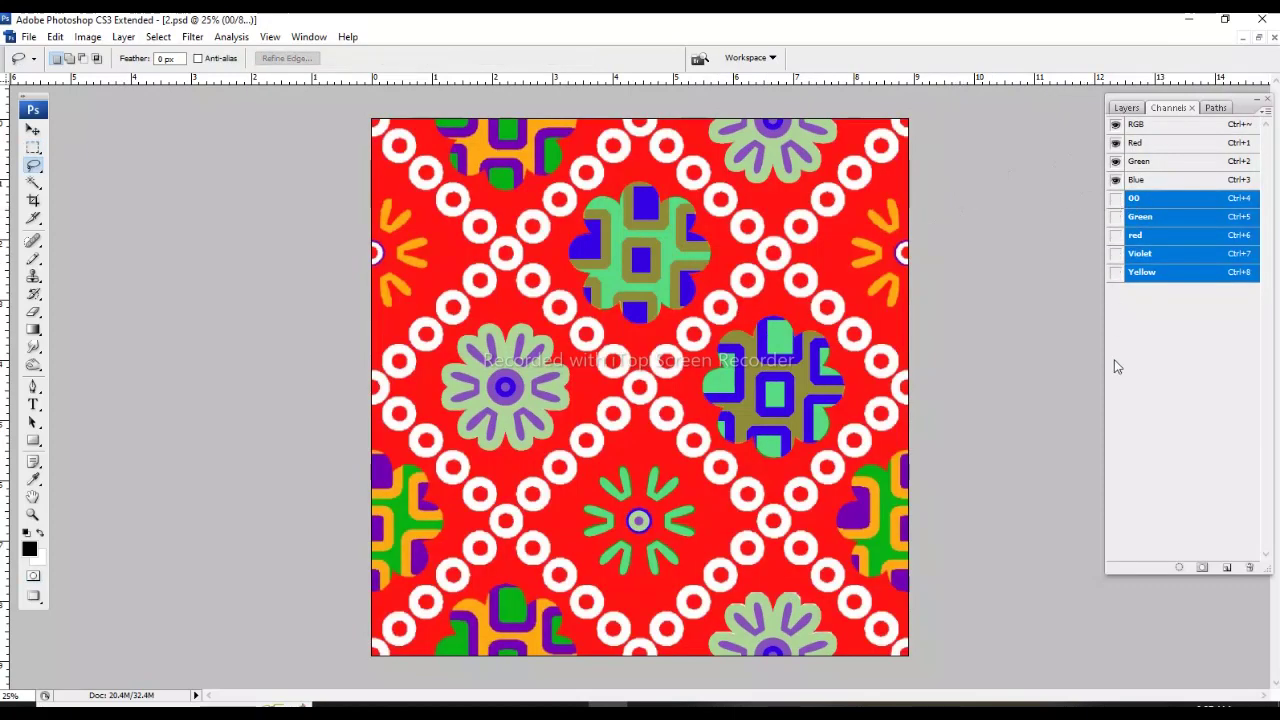
pyautogui.moveTo(1121, 201); pyautogui.dragTo(1120, 363)
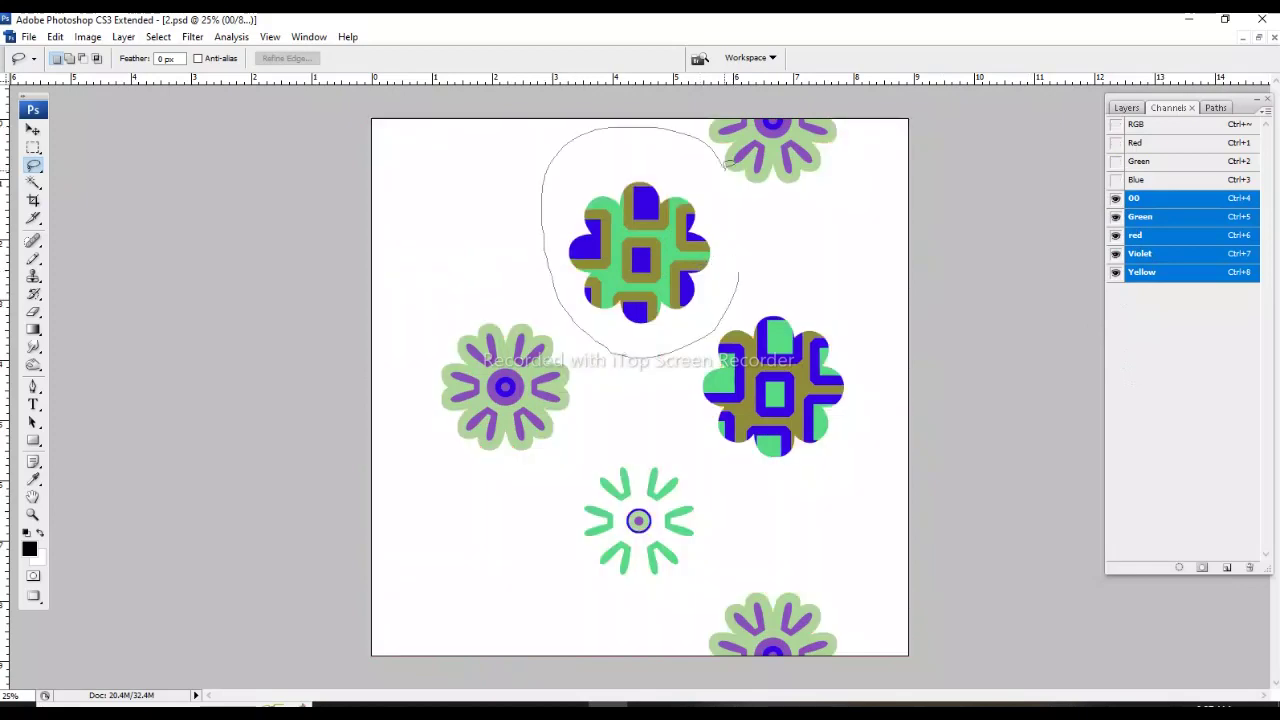
# Select the top-centre flower with Lasso and Magic Wand and recolour it blue, teal and olive.
pyautogui.moveTo(738, 272); pyautogui.dragTo(742, 230)
pyautogui.press('w')
pyautogui.click(734, 237)
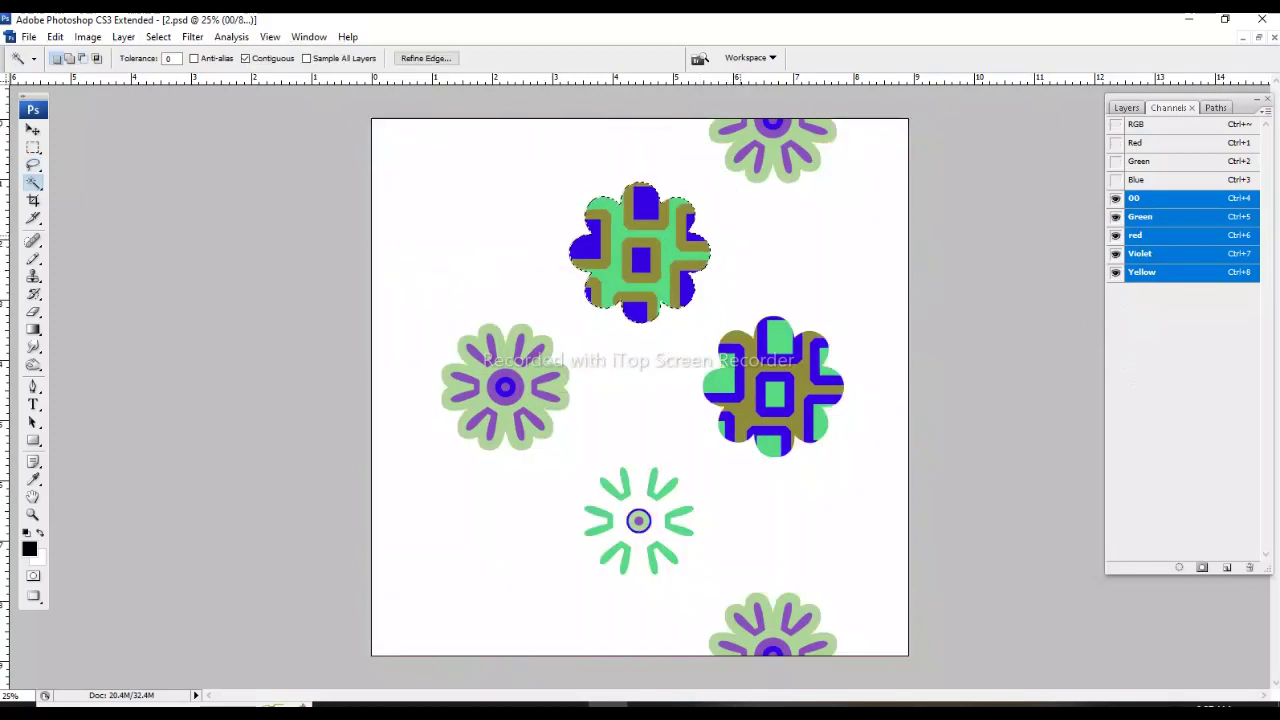
pyautogui.press('m')
pyautogui.click(1133, 127)
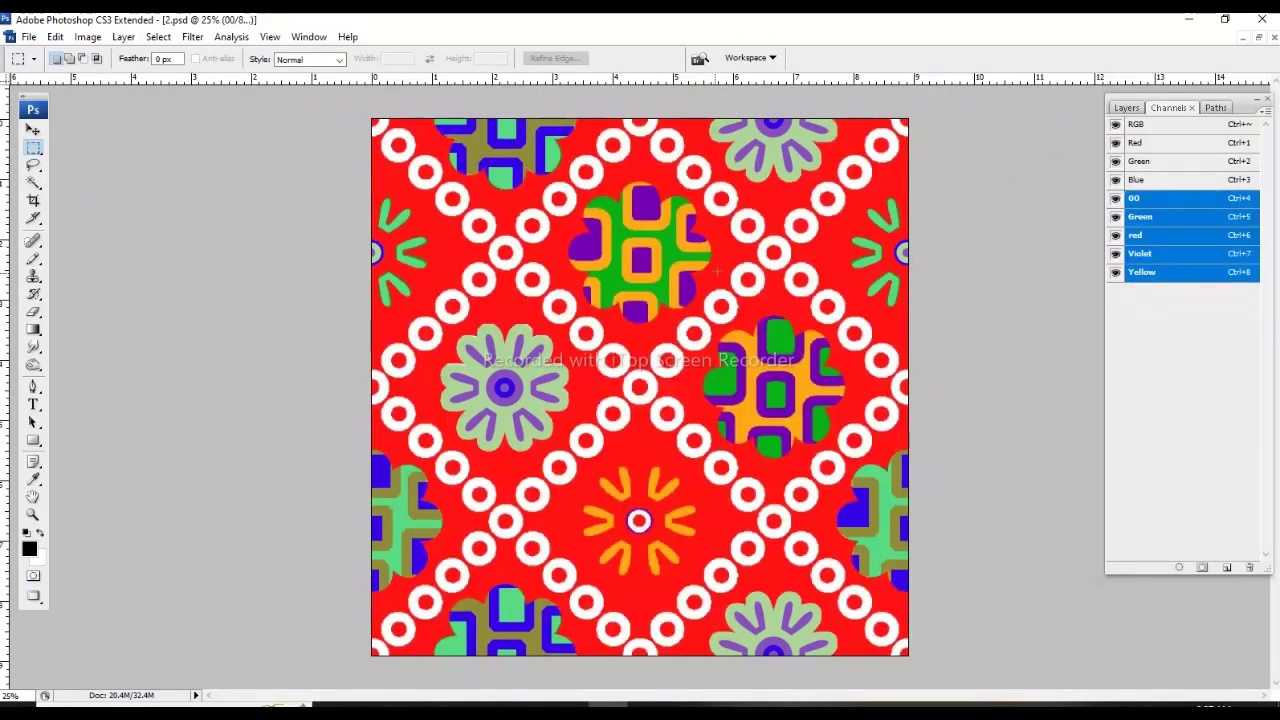
pyautogui.hotkey('ctrl', 'z')
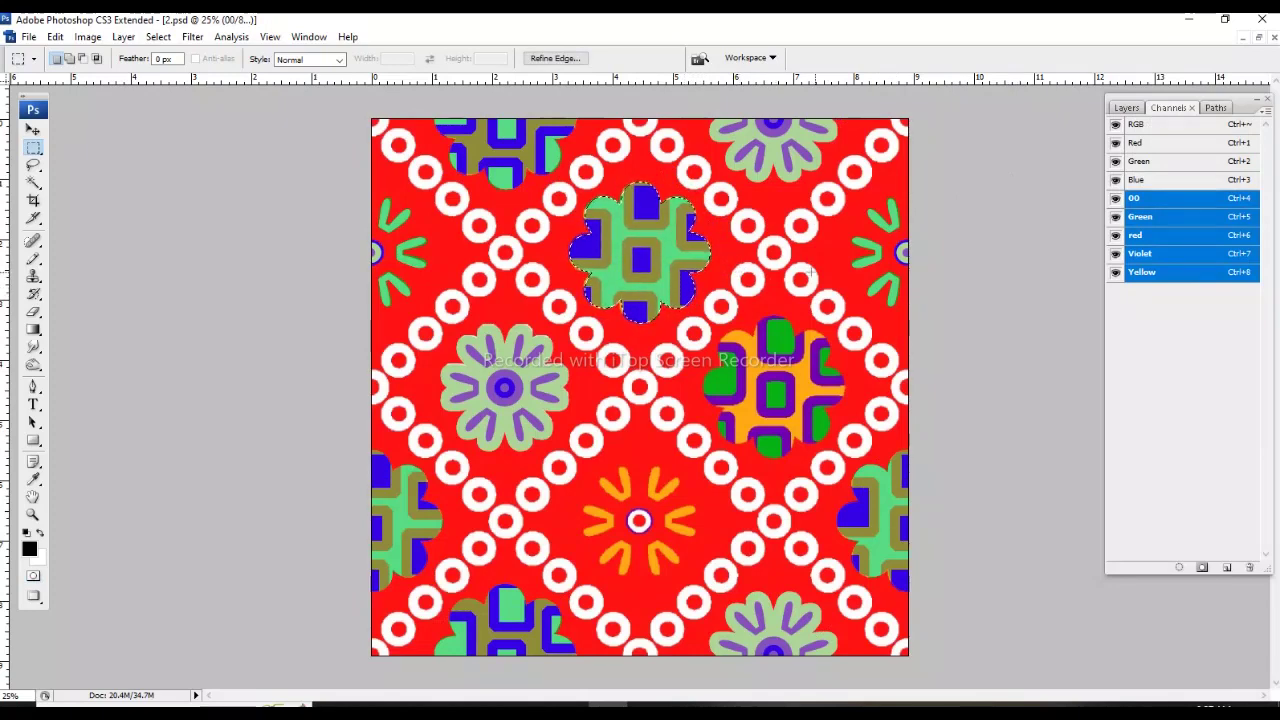
pyautogui.click(1115, 124)
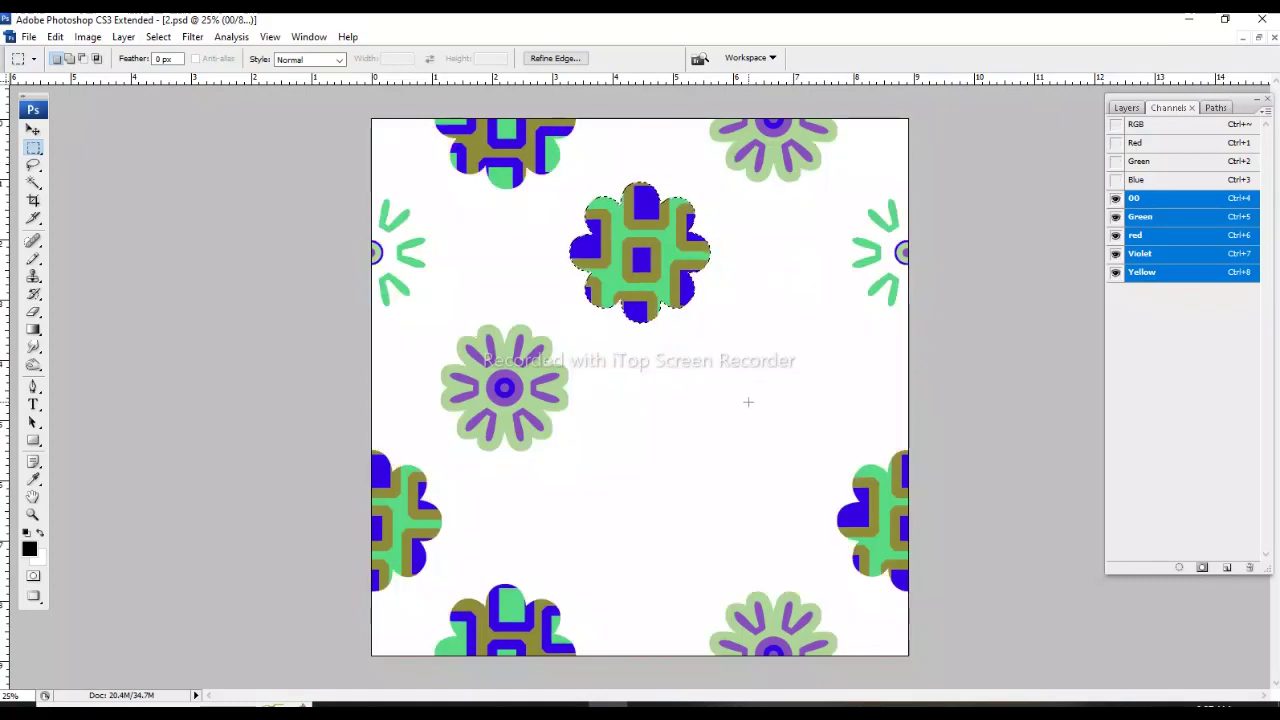
pyautogui.hotkey('ctrl', '`')
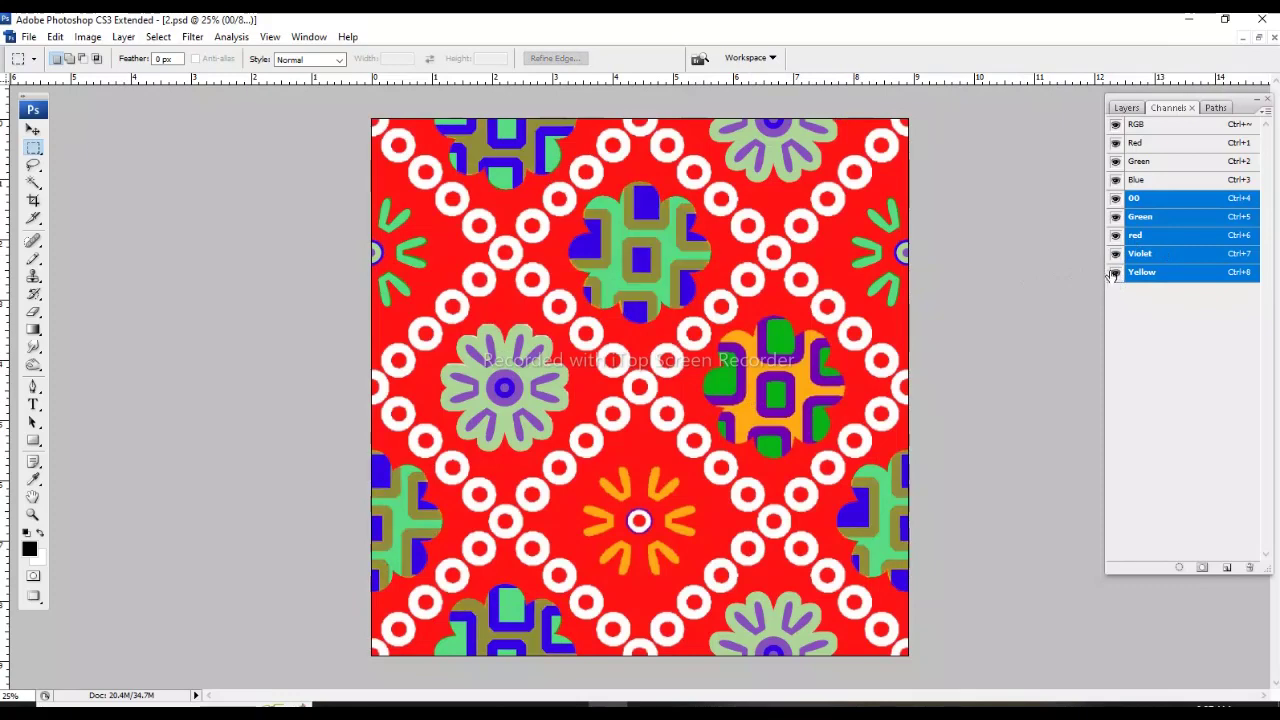
pyautogui.click(1116, 274)
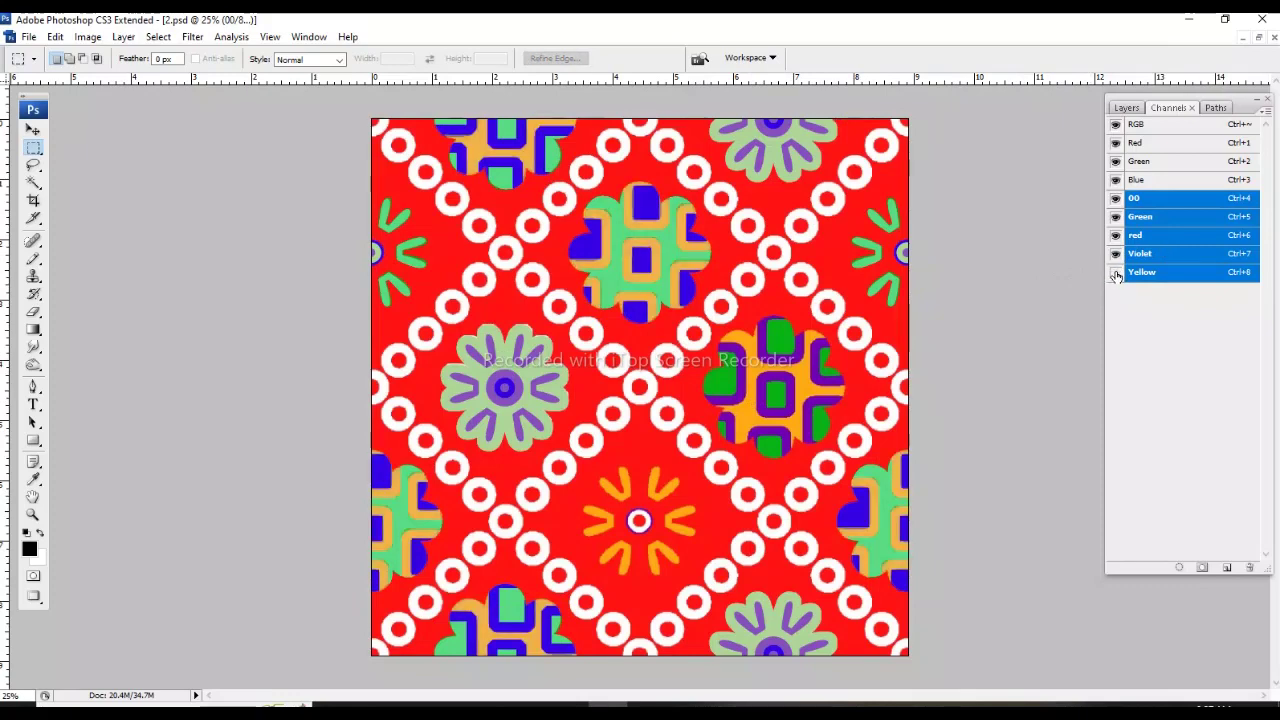
pyautogui.click(1117, 273)
pyautogui.click(1116, 274)
pyautogui.click(1116, 274)
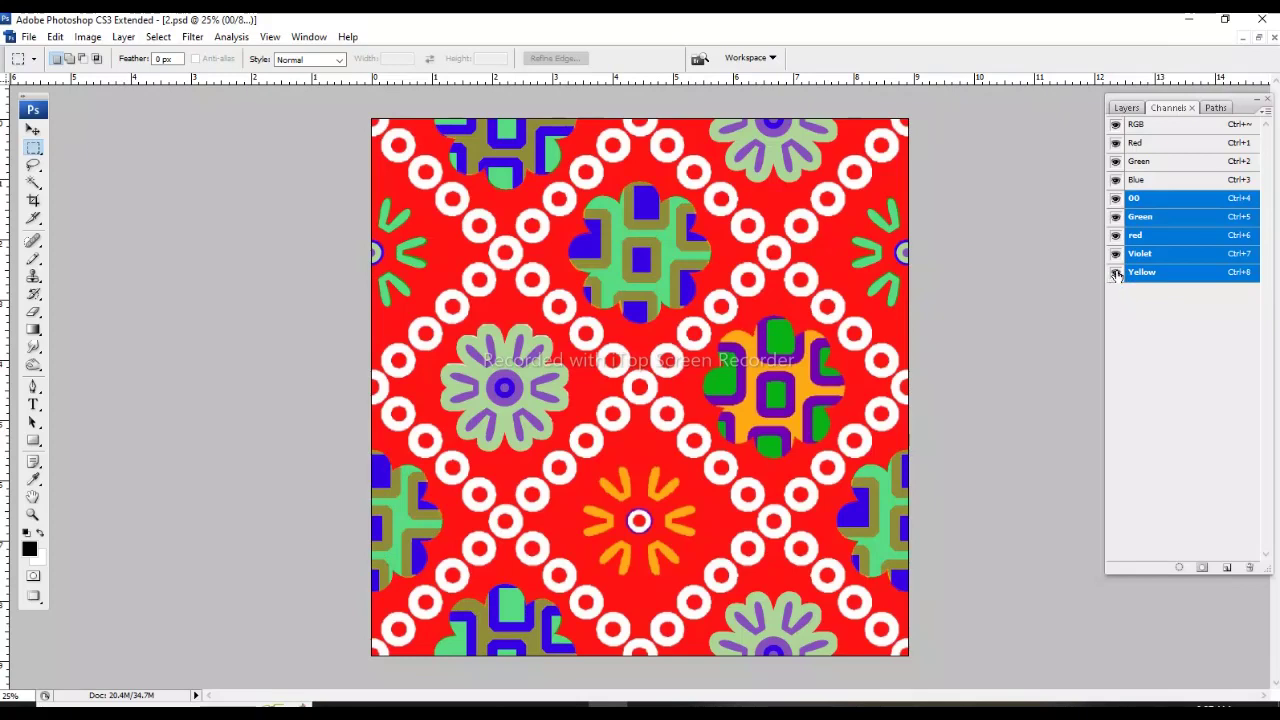
pyautogui.click(1116, 274)
pyautogui.click(1122, 256)
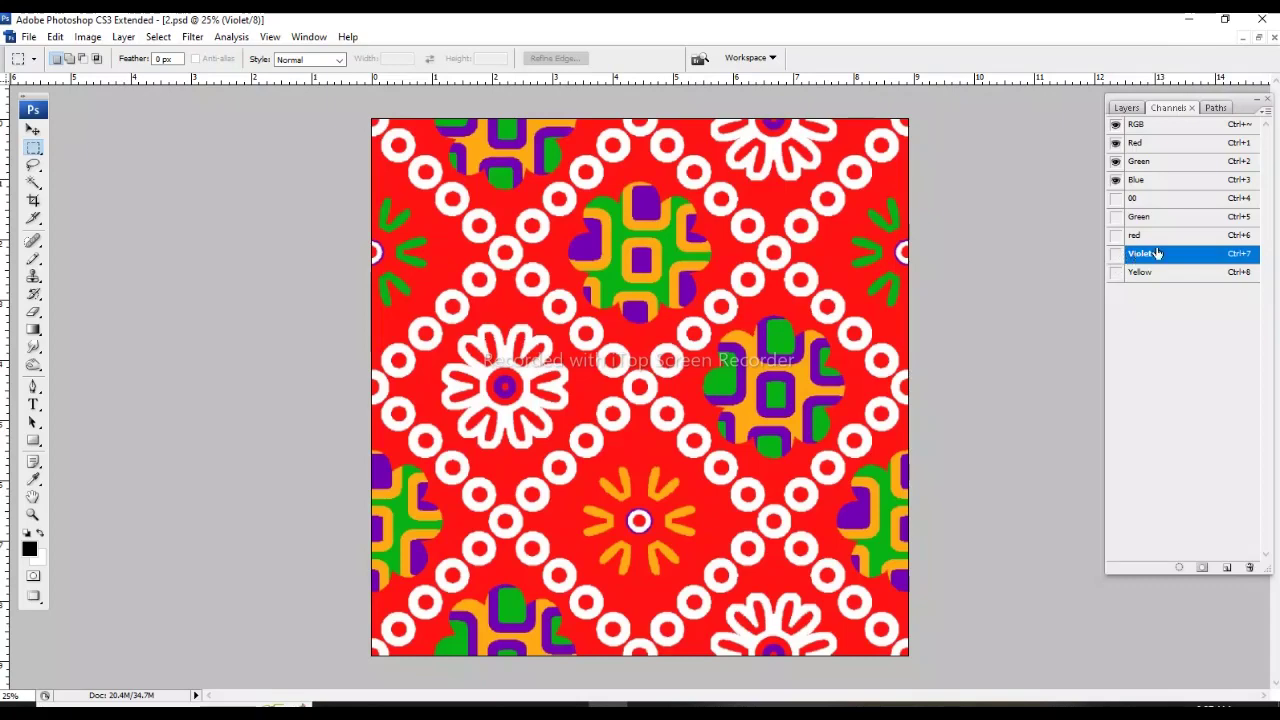
pyautogui.click(1141, 219)
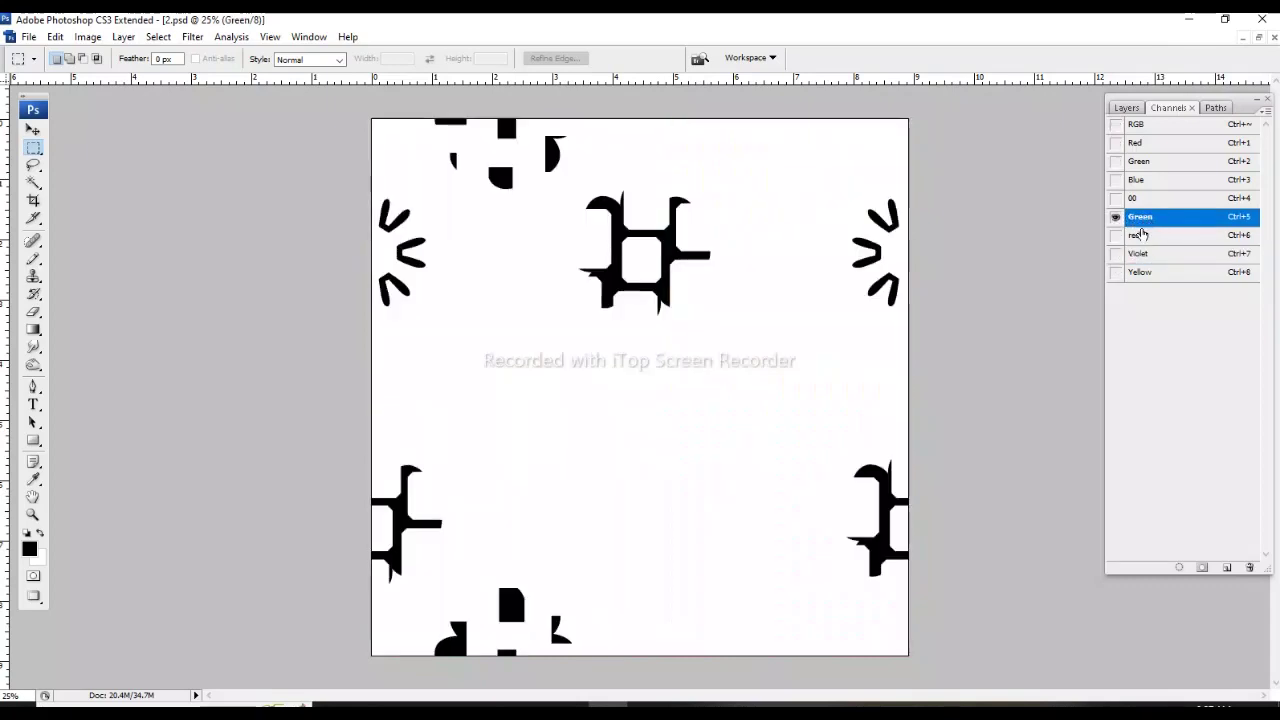
pyautogui.press('`')
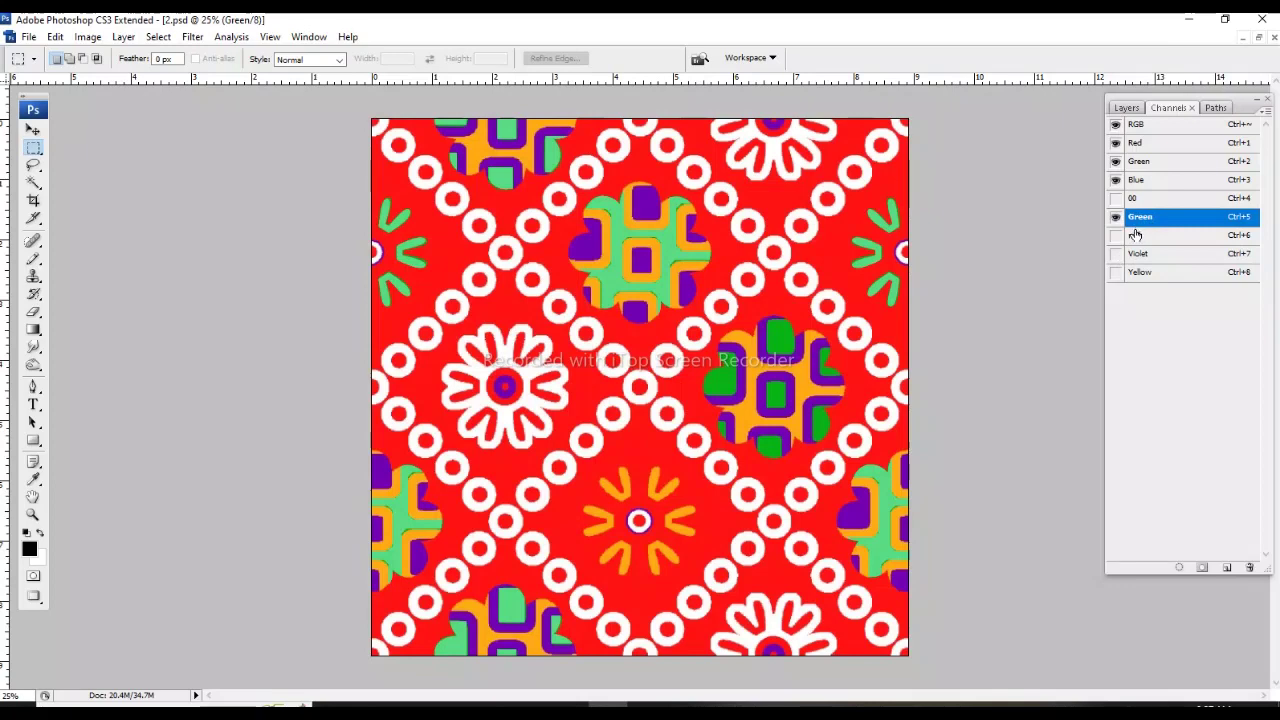
pyautogui.click(1141, 276)
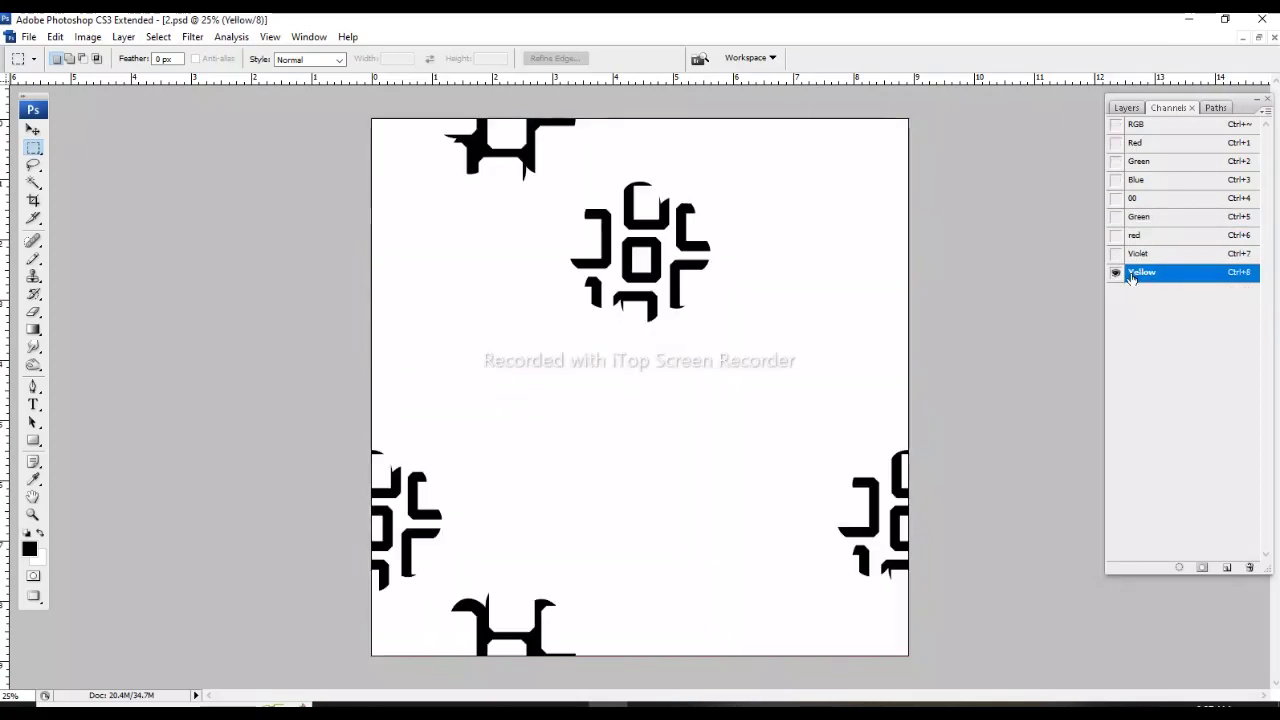
pyautogui.click(1117, 278)
pyautogui.click(1117, 278)
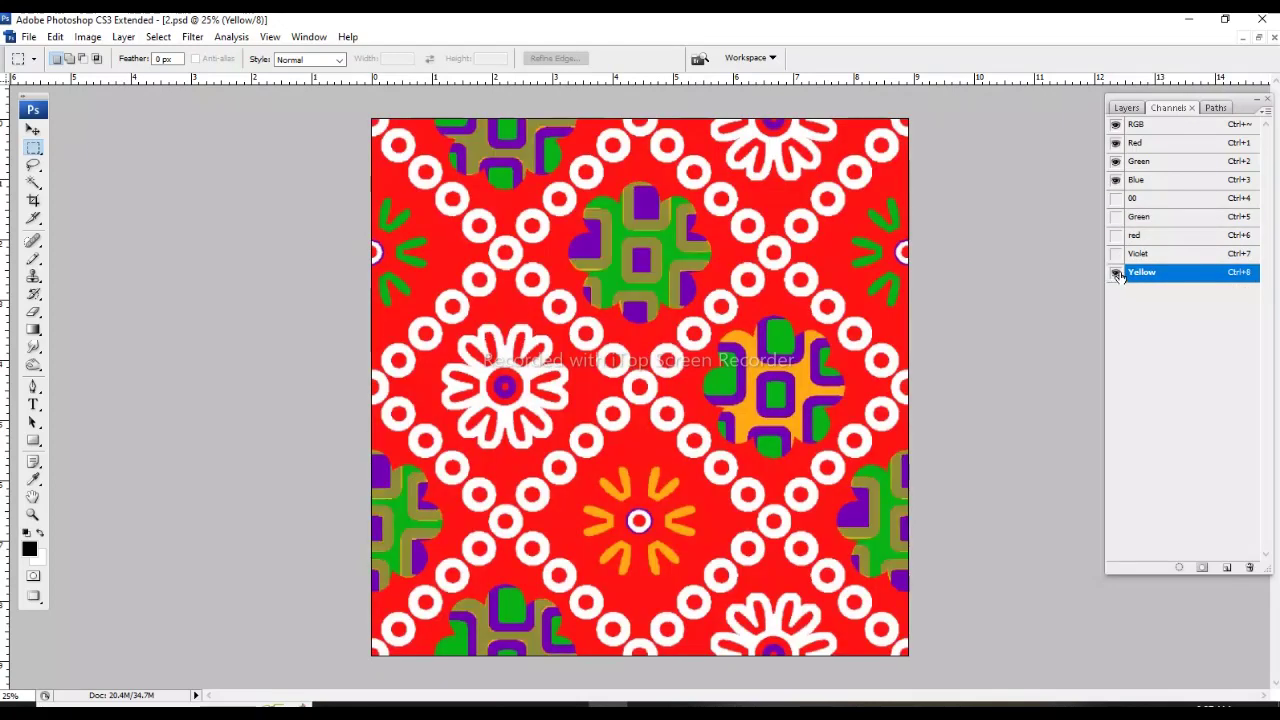
pyautogui.click(1117, 278)
pyautogui.moveTo(1117, 272); pyautogui.dragTo(1115, 126)
# Apply a vertical wrap-around Offset to the pattern and clear the selection.
pyautogui.hotkey('ctrl', '`')
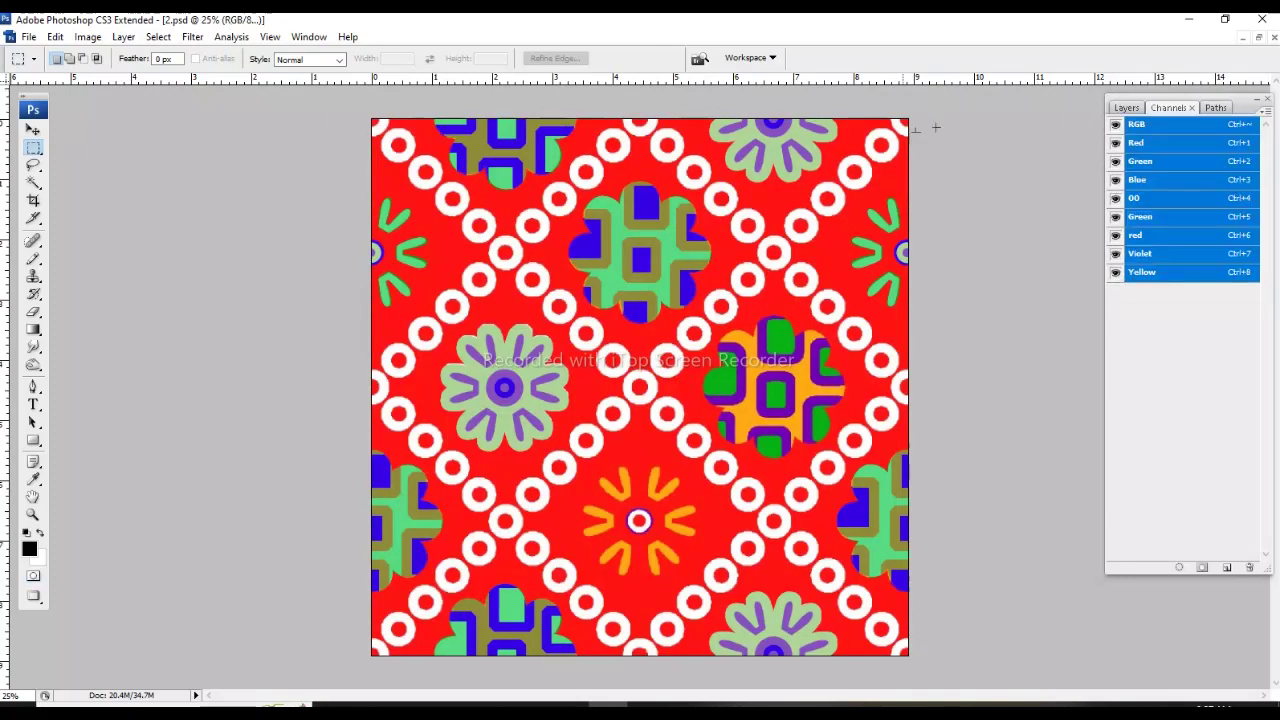
pyautogui.hotkey('ctrl', 'alt', 'f')
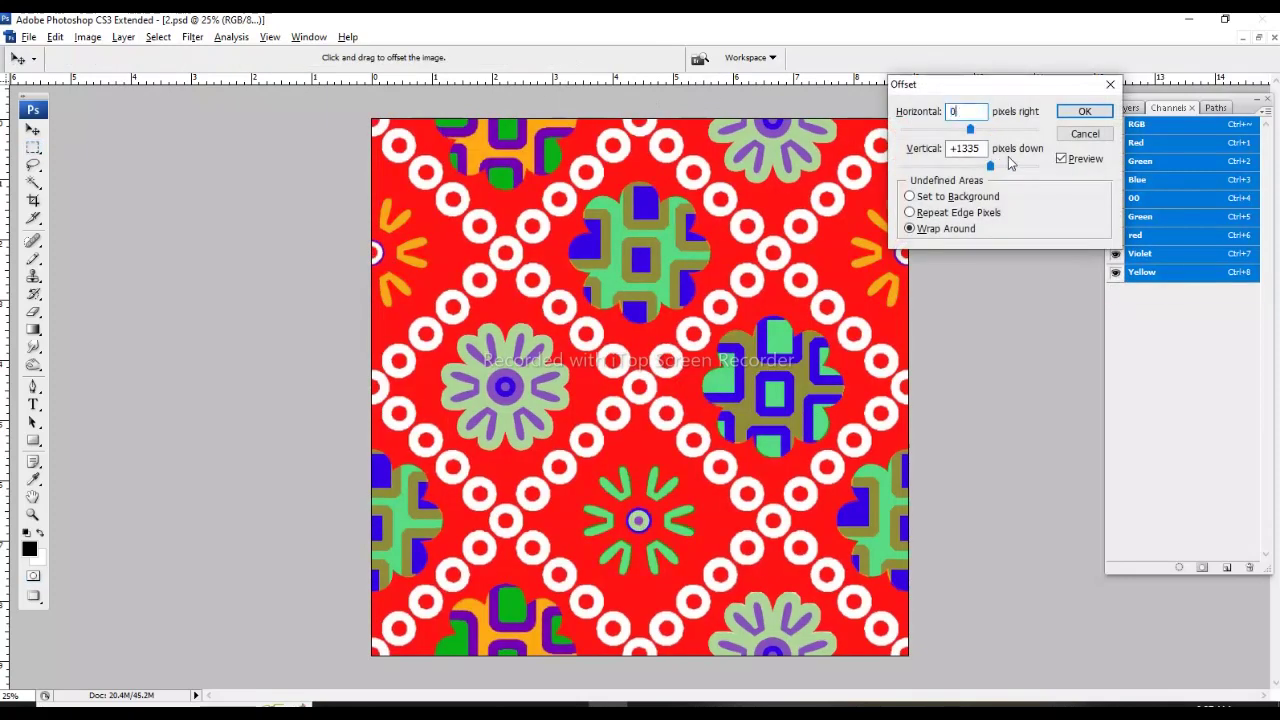
pyautogui.press('Return')
pyautogui.press('q')
pyautogui.press('q')
pyautogui.press('l')
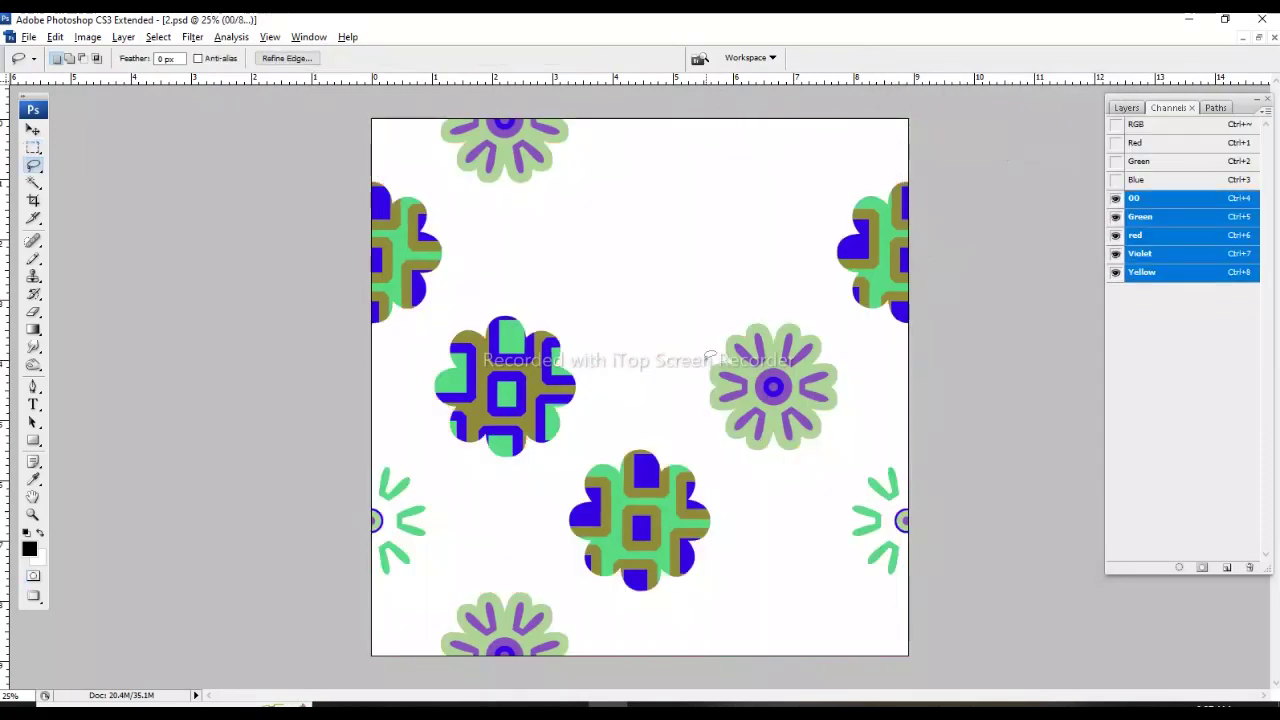
pyautogui.hotkey('ctrl', 'd')
# Select the flower left of centre with Lasso and Magic Wand, then deselect.
pyautogui.moveTo(484, 284); pyautogui.dragTo(486, 290)
pyautogui.press('w')
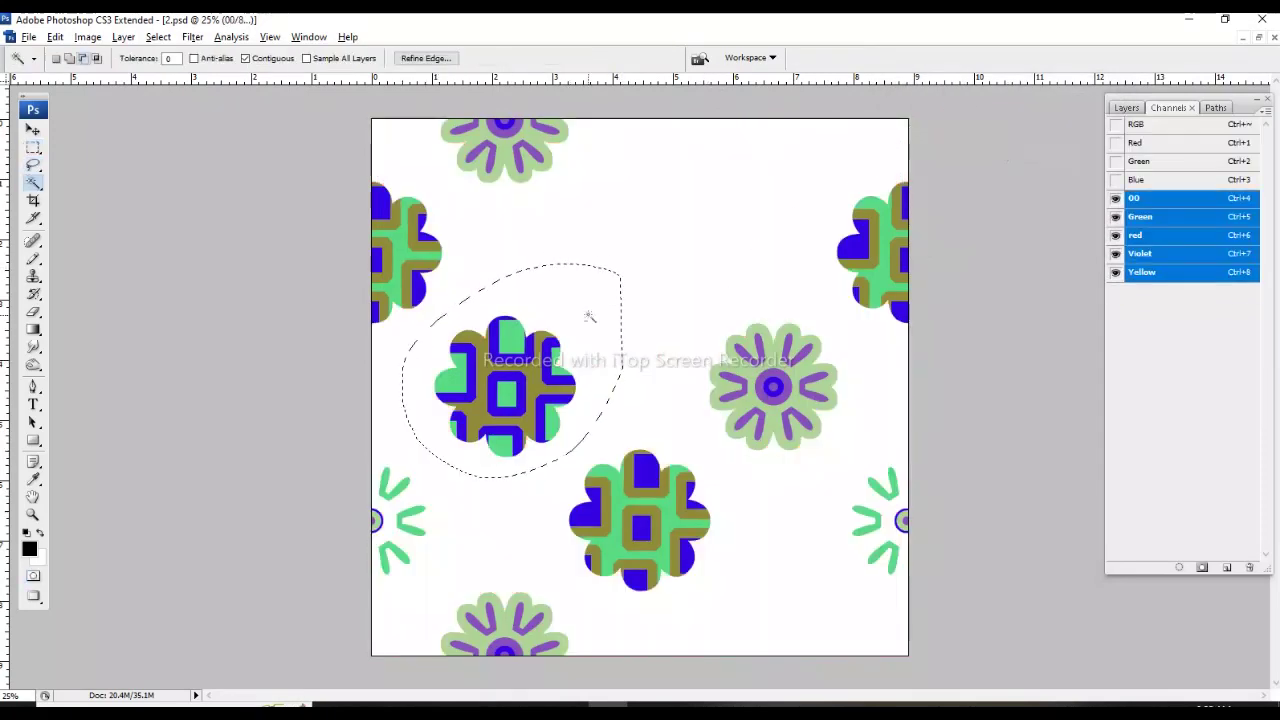
pyautogui.keyDown('alt'); pyautogui.click(606, 318); pyautogui.keyUp('alt')
pyautogui.hotkey('ctrl', '`')
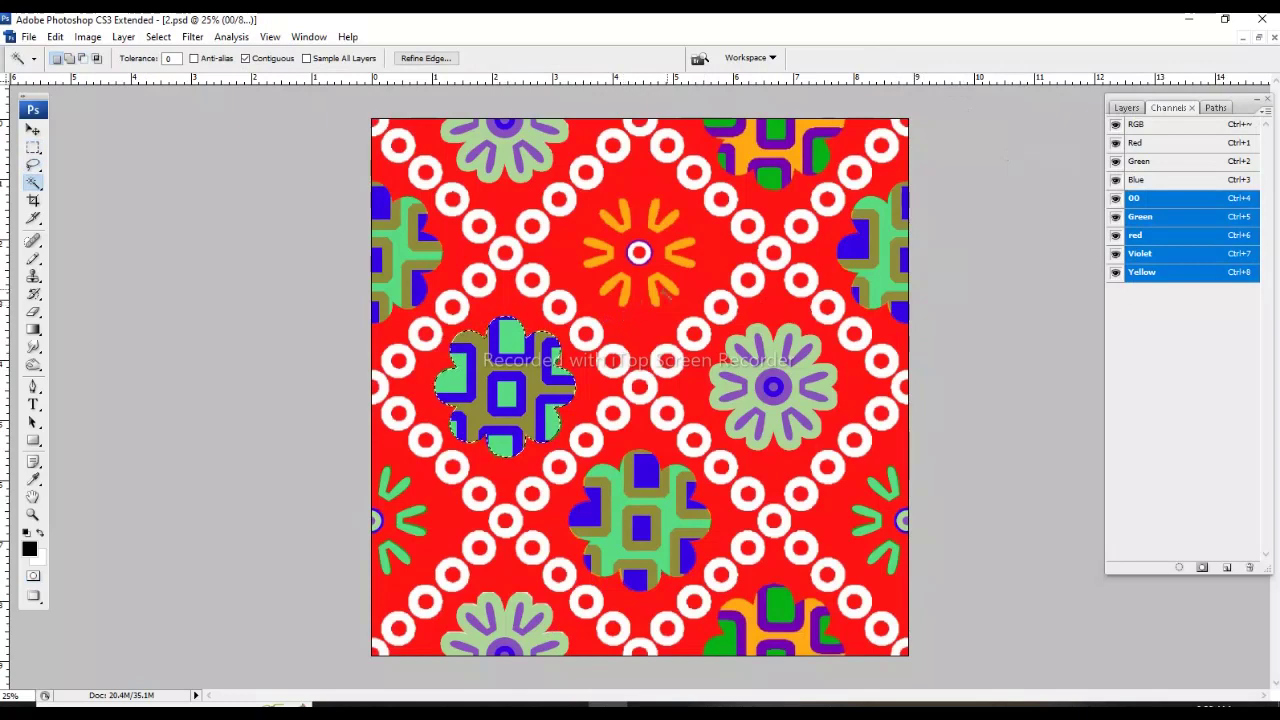
pyautogui.press('l')
pyautogui.hotkey('ctrl', 'd')
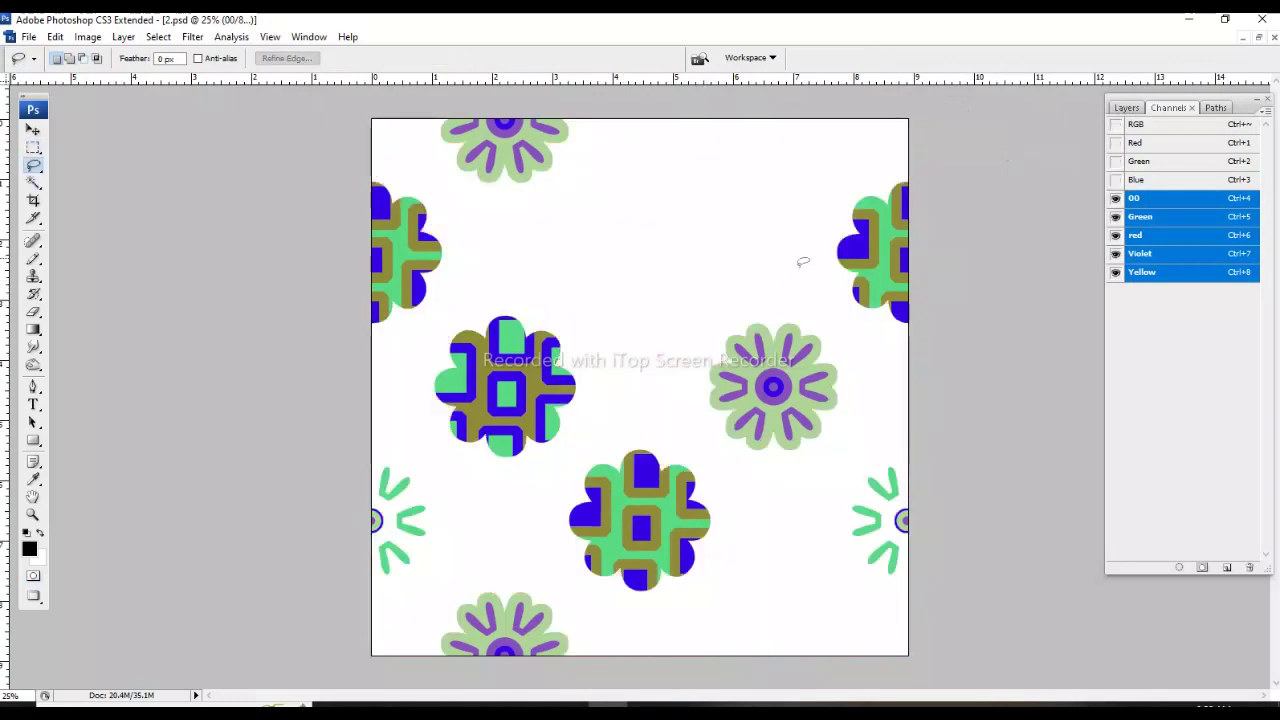
pyautogui.click(1115, 141)
# Recolour the right-hand flower blue, teal and olive, then preview a 1335 px downward Offset.
pyautogui.press('q')
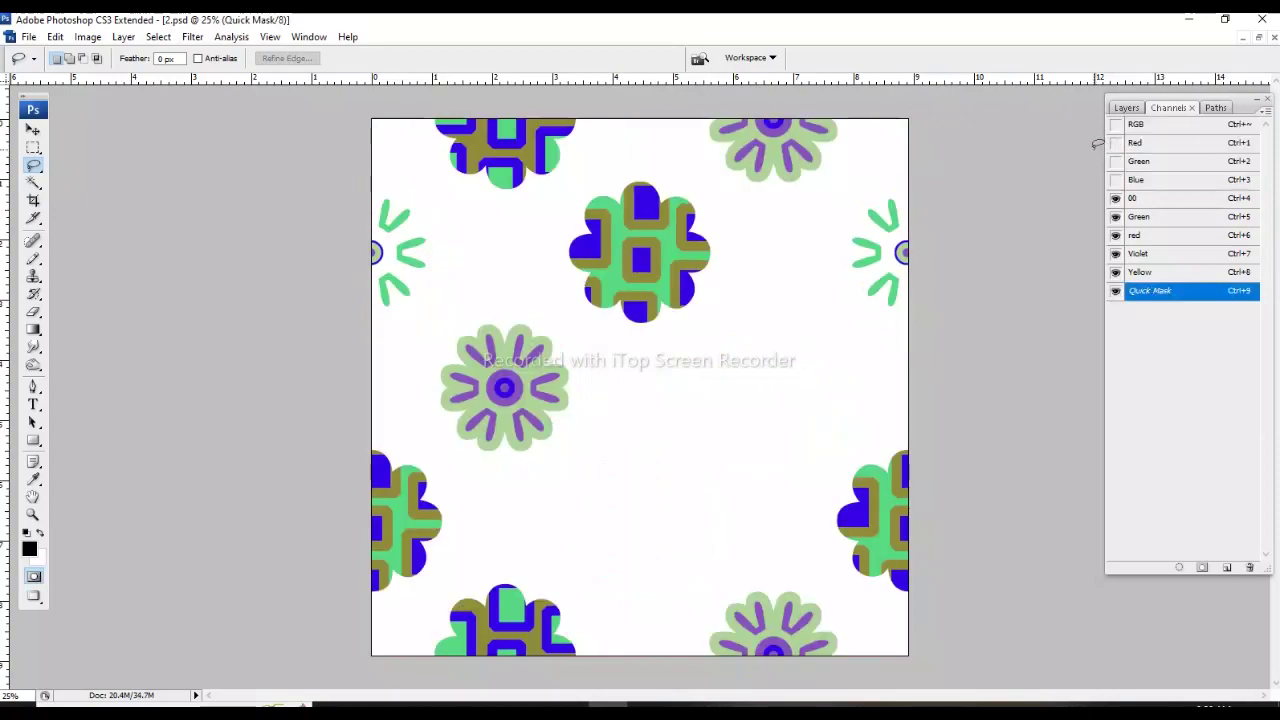
pyautogui.press('q')
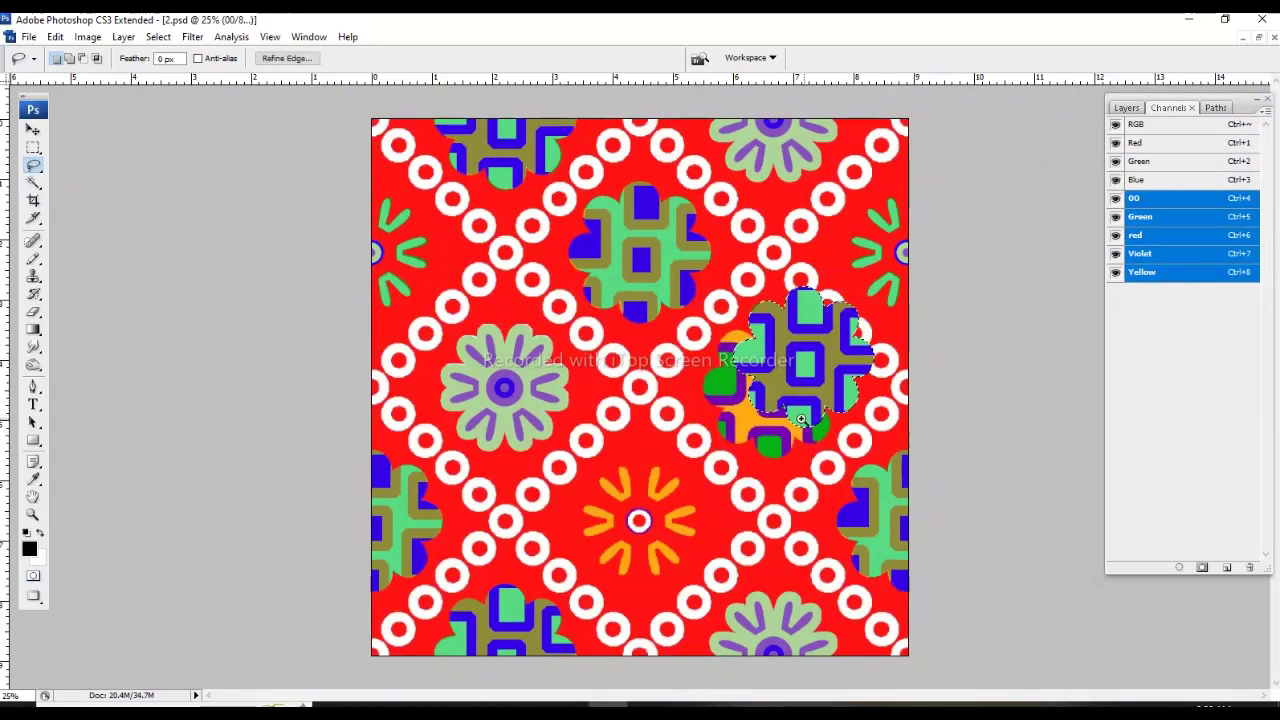
pyautogui.hotkey('ctrl', '+')
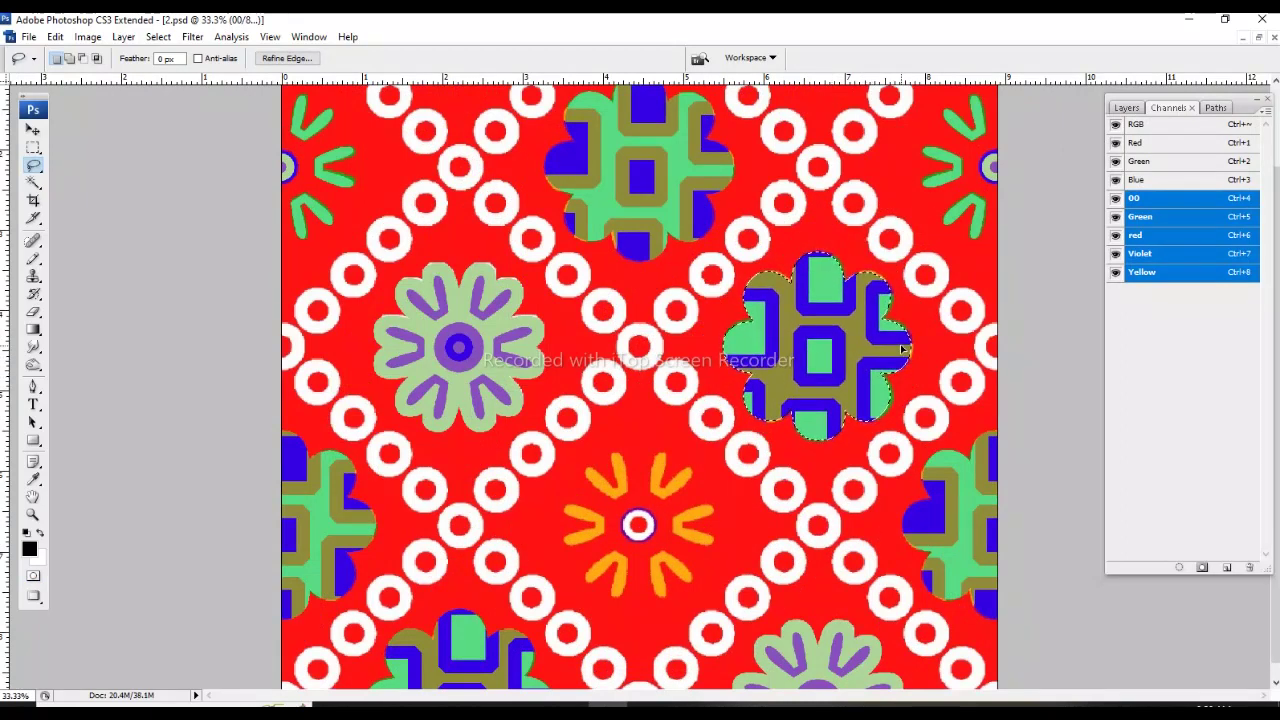
pyautogui.hotkey('ctrl', 'd')
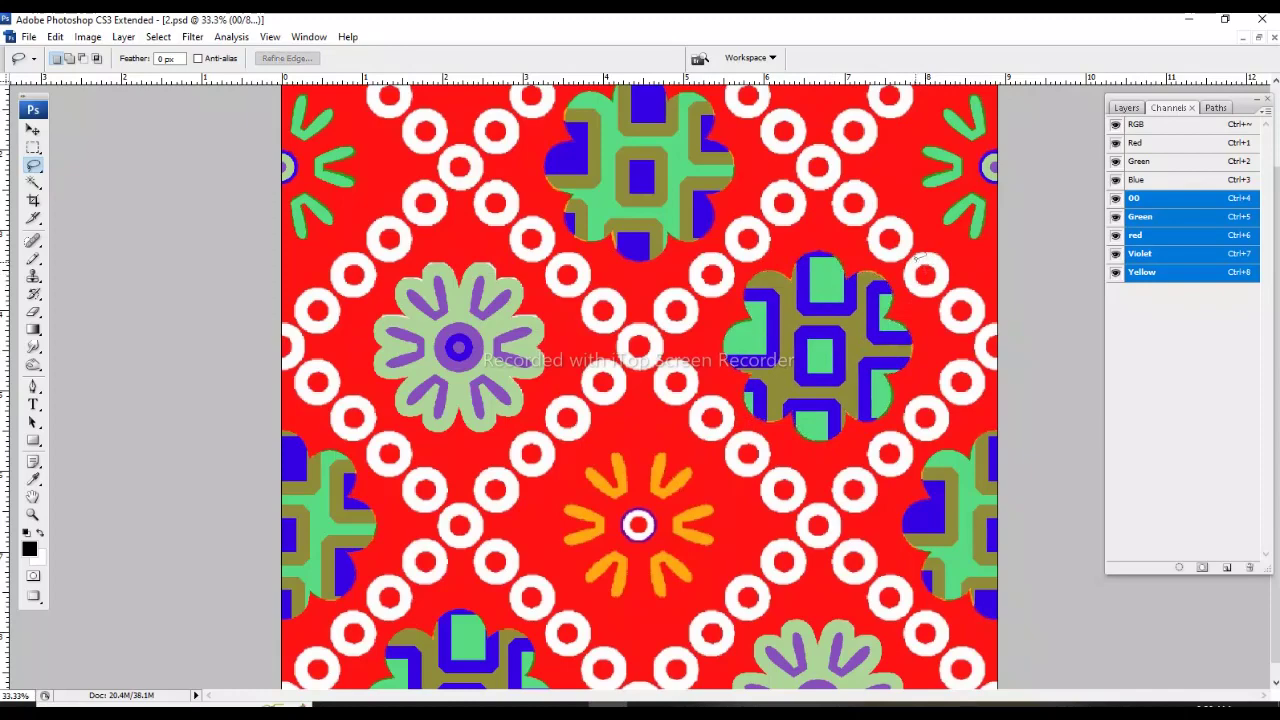
pyautogui.hotkey('ctrl', '-')
pyautogui.press('`')
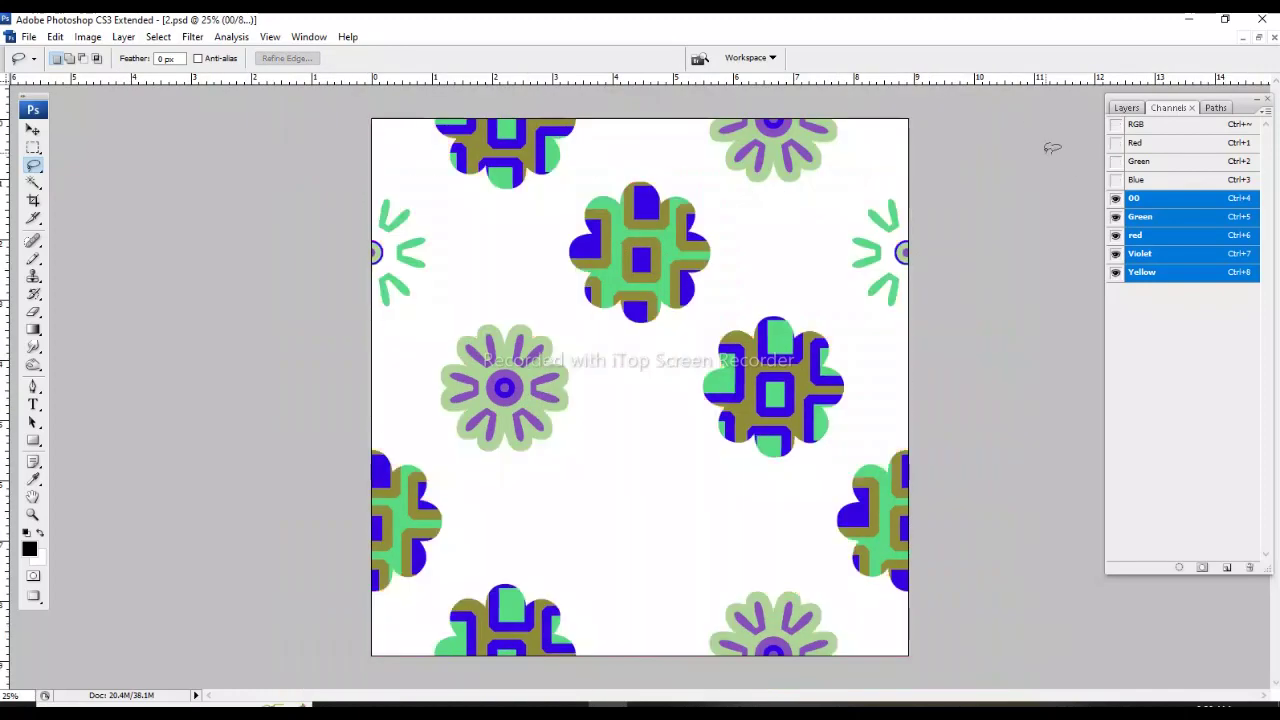
pyautogui.press('`')
pyautogui.press('`')
pyautogui.press('`')
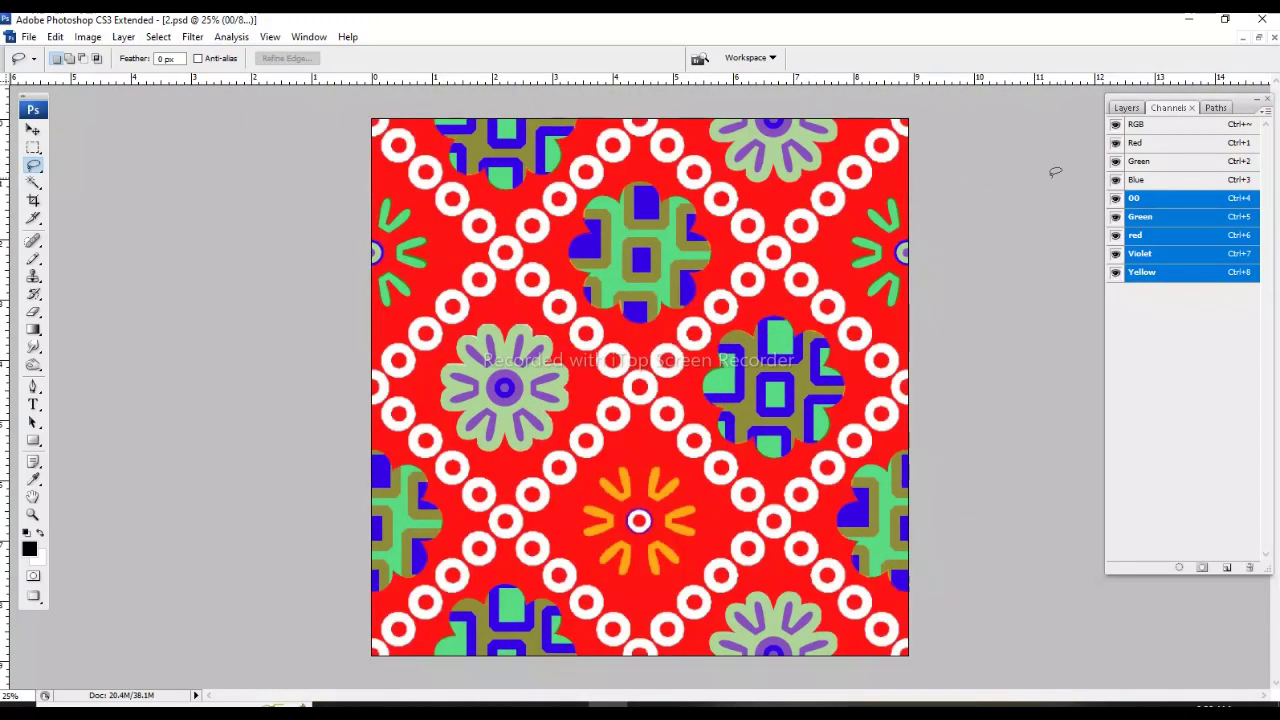
pyautogui.hotkey('ctrl', 'alt', 'f')
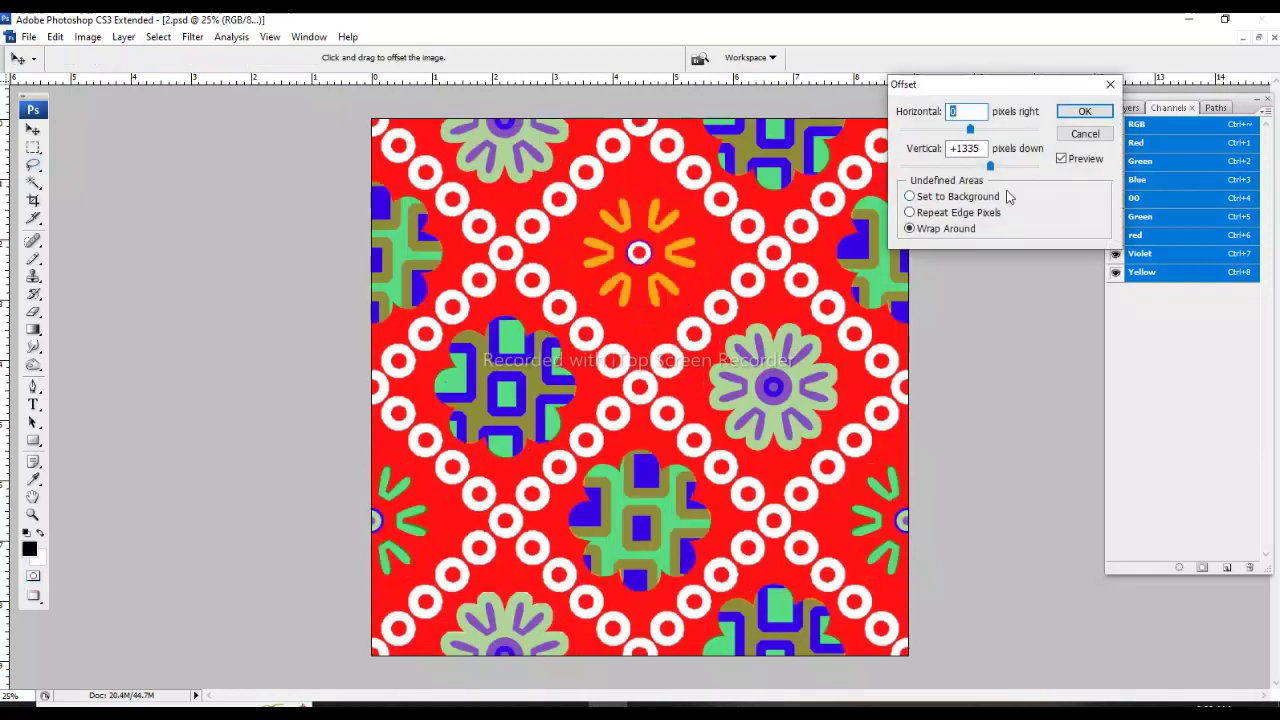
# Apply a 335 px horizontal Offset and select the starburst flower with Lasso and Magic Wand.
pyautogui.write('335')
pyautogui.press('Tab')
pyautogui.write('0')
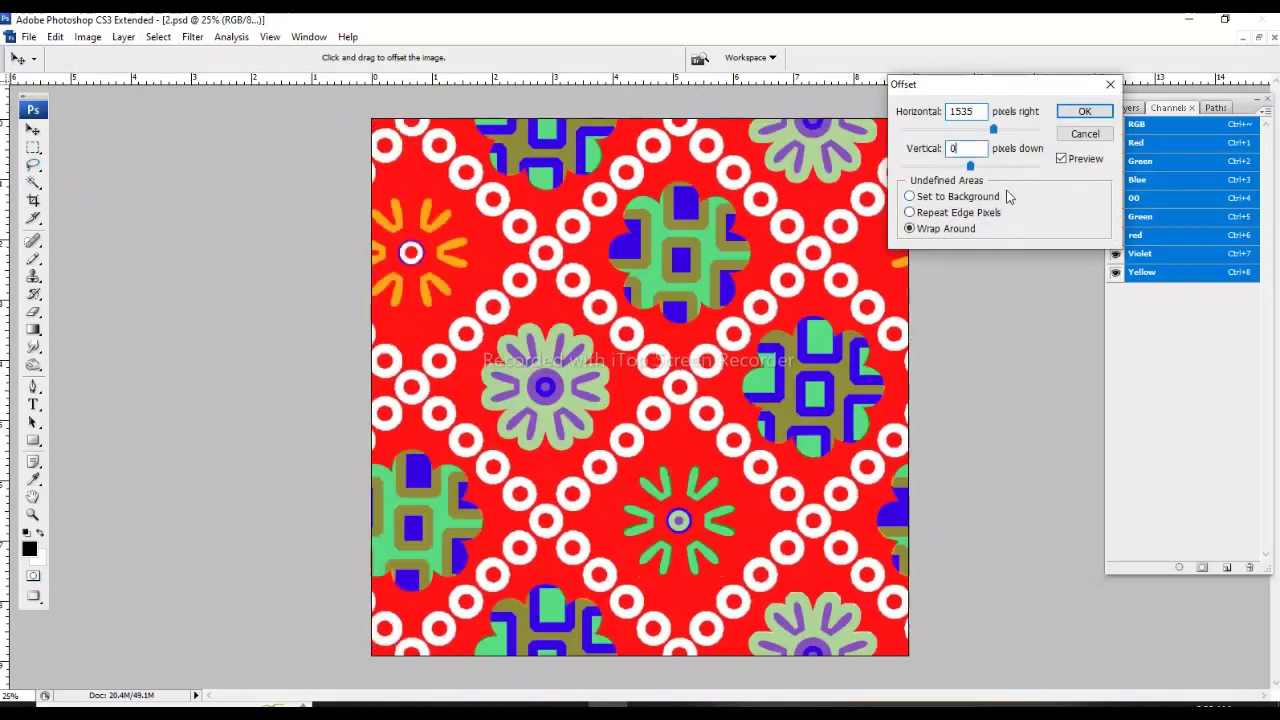
pyautogui.press('Return')
pyautogui.press('`')
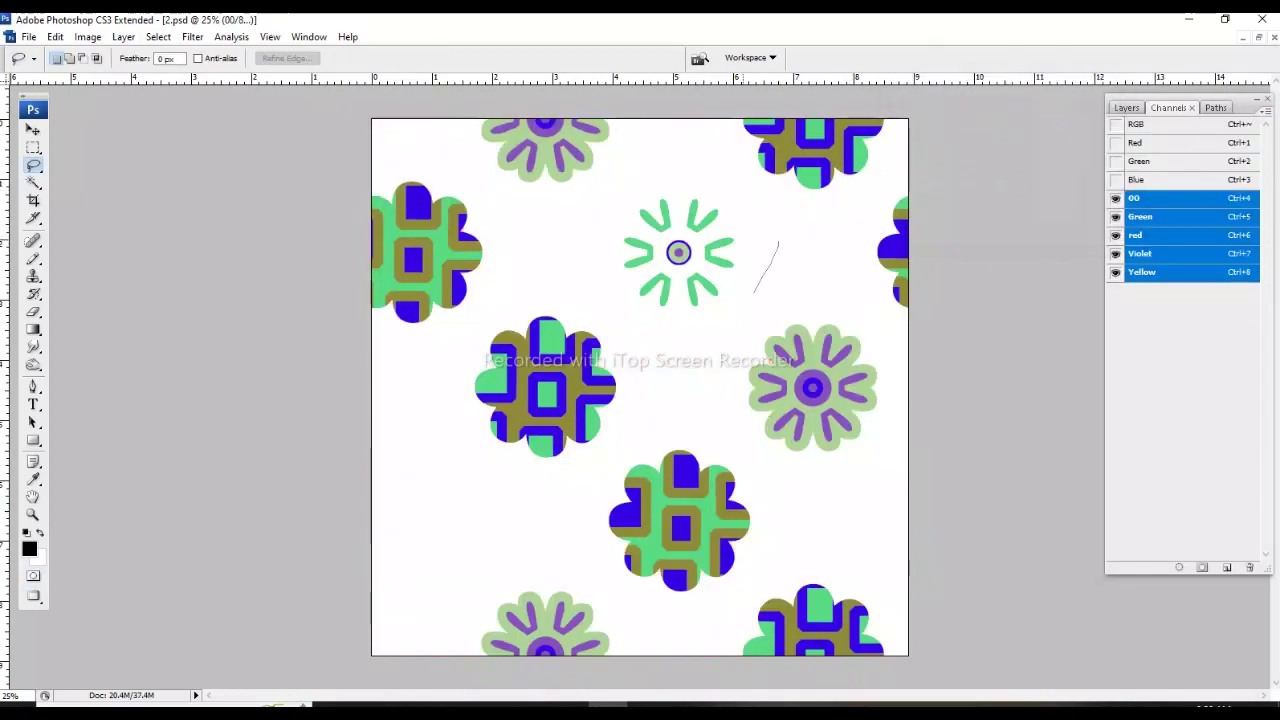
pyautogui.moveTo(755, 292); pyautogui.dragTo(778, 240)
pyautogui.press('w')
pyautogui.click(771, 233)
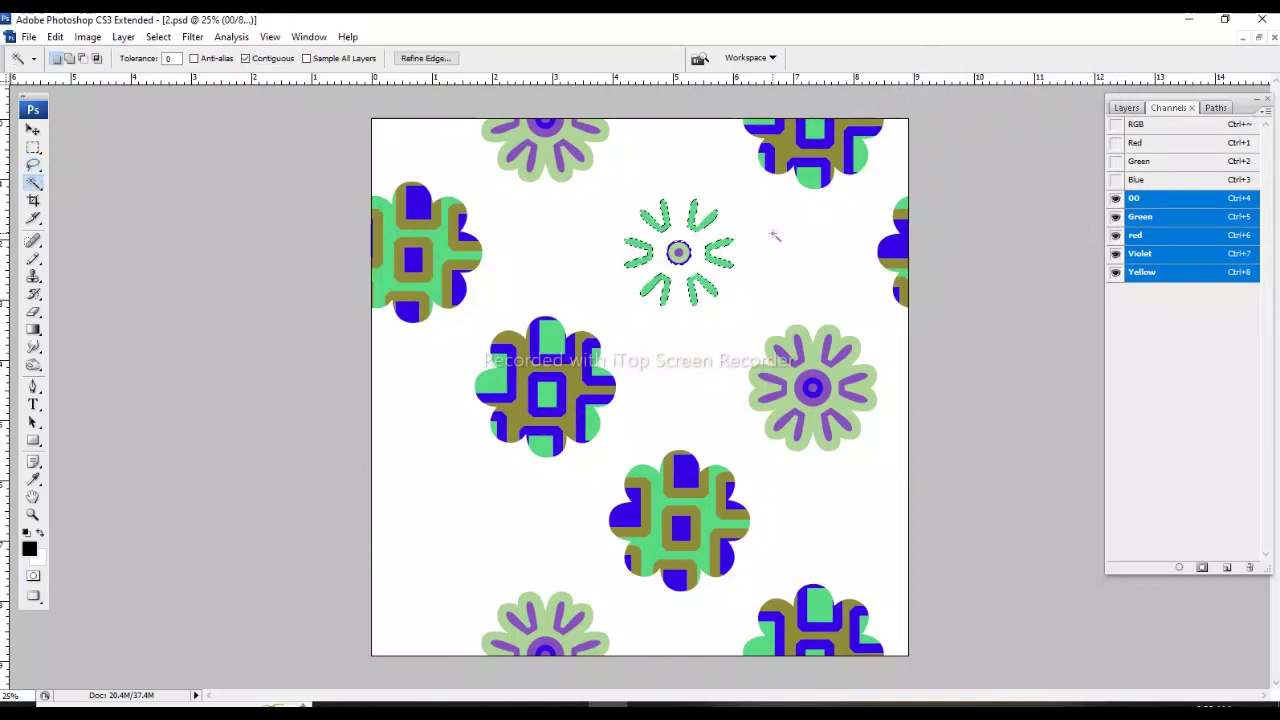
pyautogui.press('m')
# Give the starburst green petals and a blue centre ring, shift the pattern back, and deselect.
pyautogui.press('q')
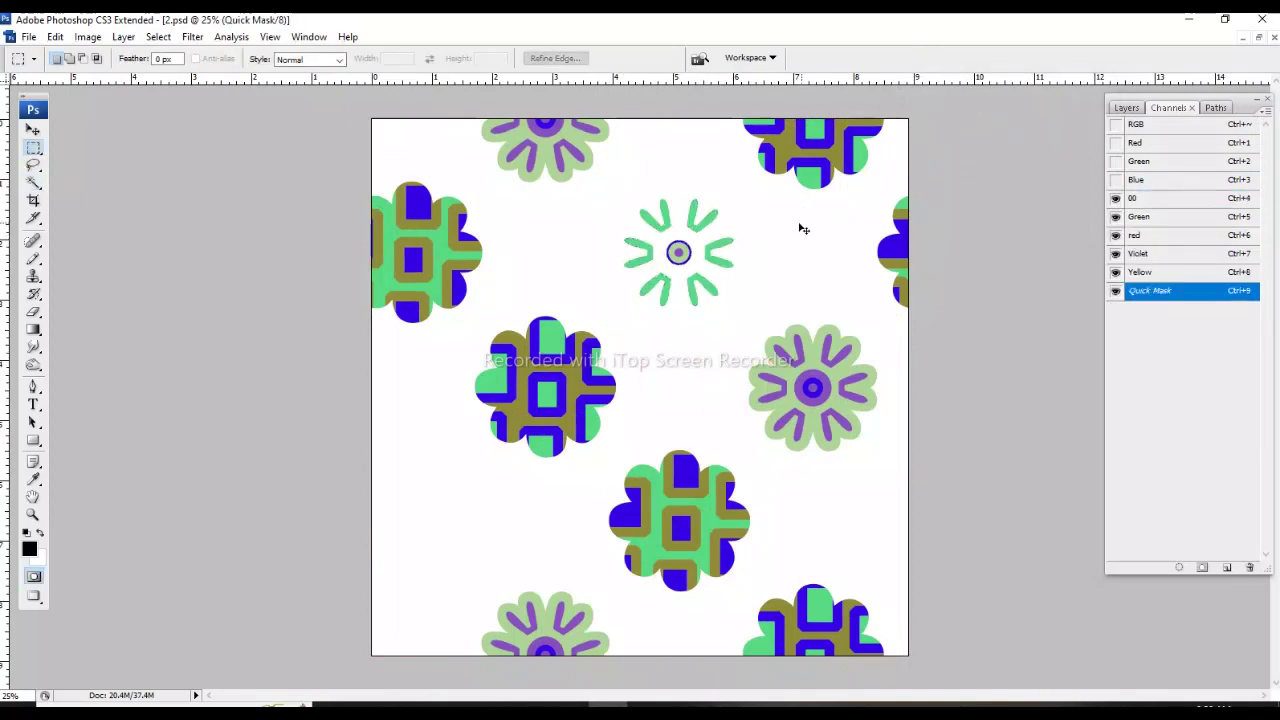
pyautogui.press('q')
pyautogui.hotkey('ctrl', 'f')
pyautogui.press('`')
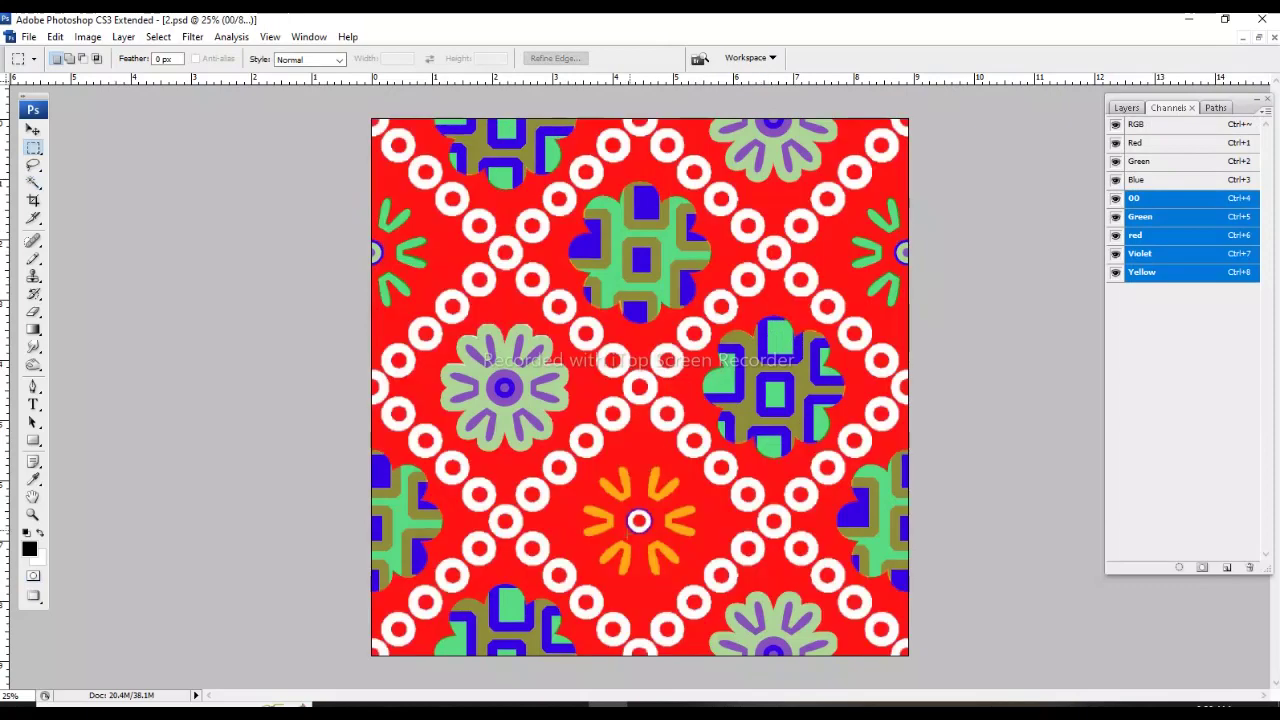
pyautogui.scroll(3, 706, 516)
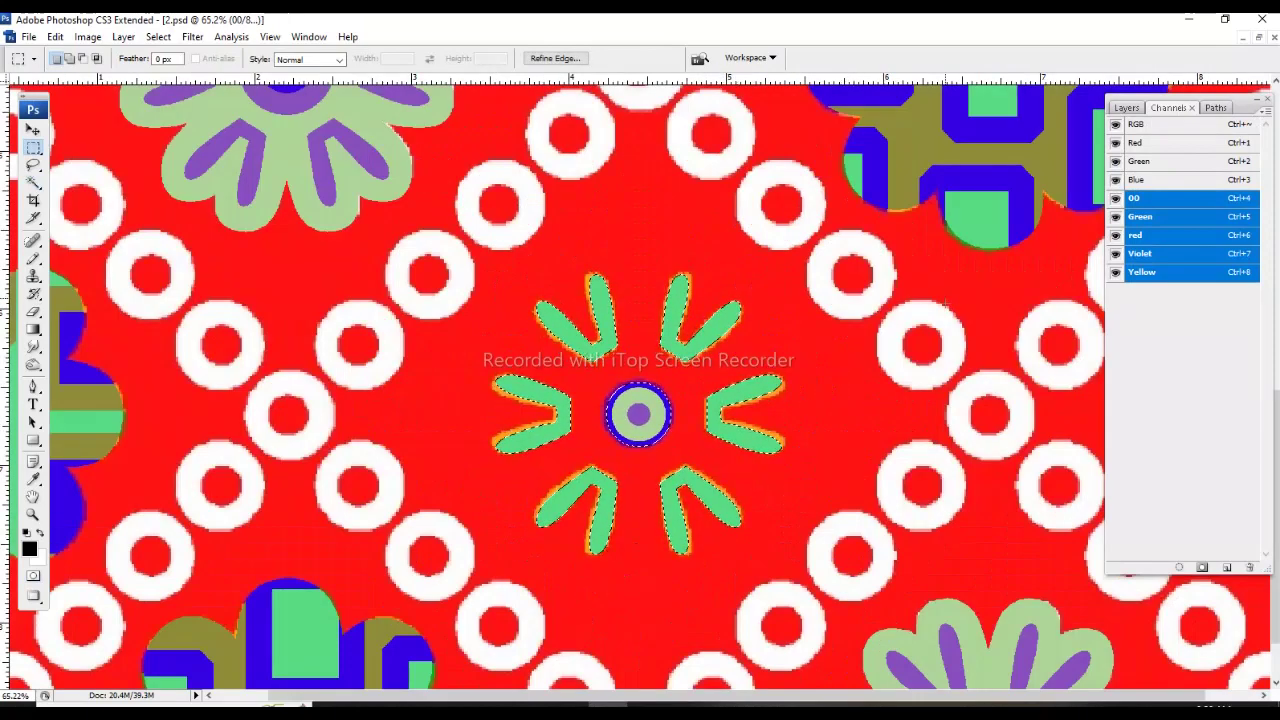
pyautogui.press('l')
pyautogui.hotkey('ctrl', 'd')
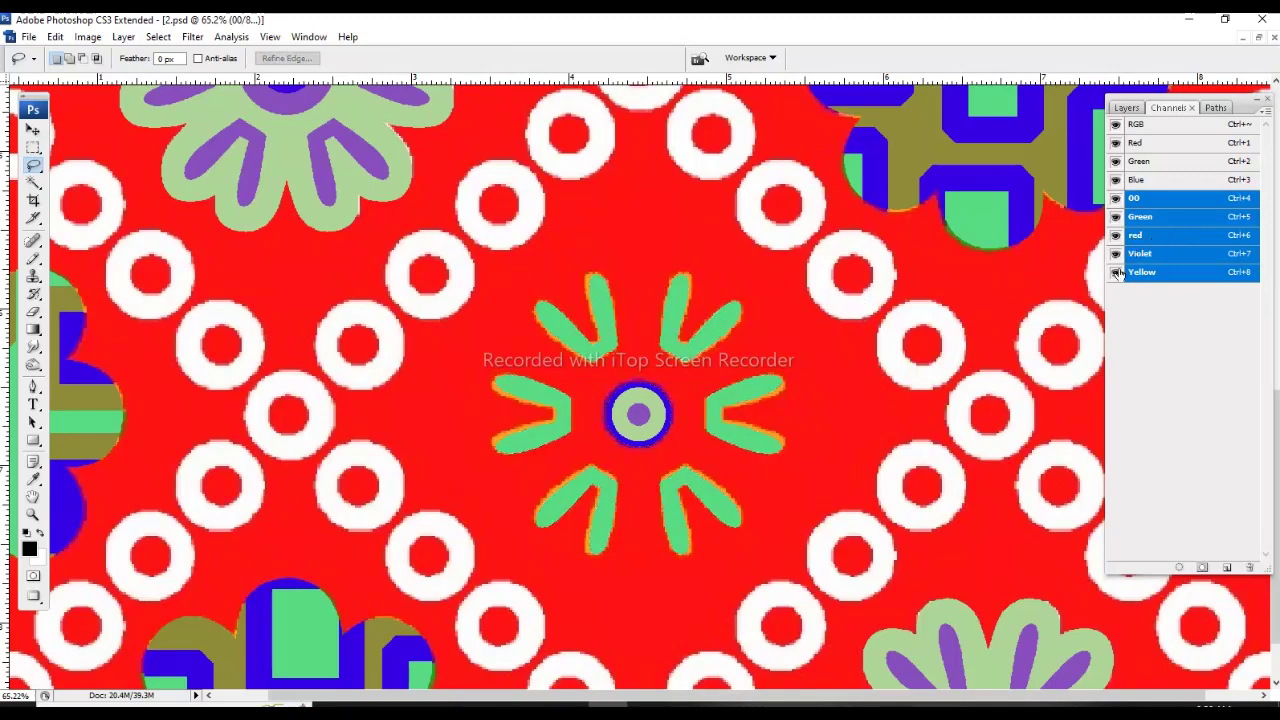
# View the Green spot channel alone and Magic Wand the central starburst petals.
pyautogui.click(1120, 272)
pyautogui.click(1122, 254)
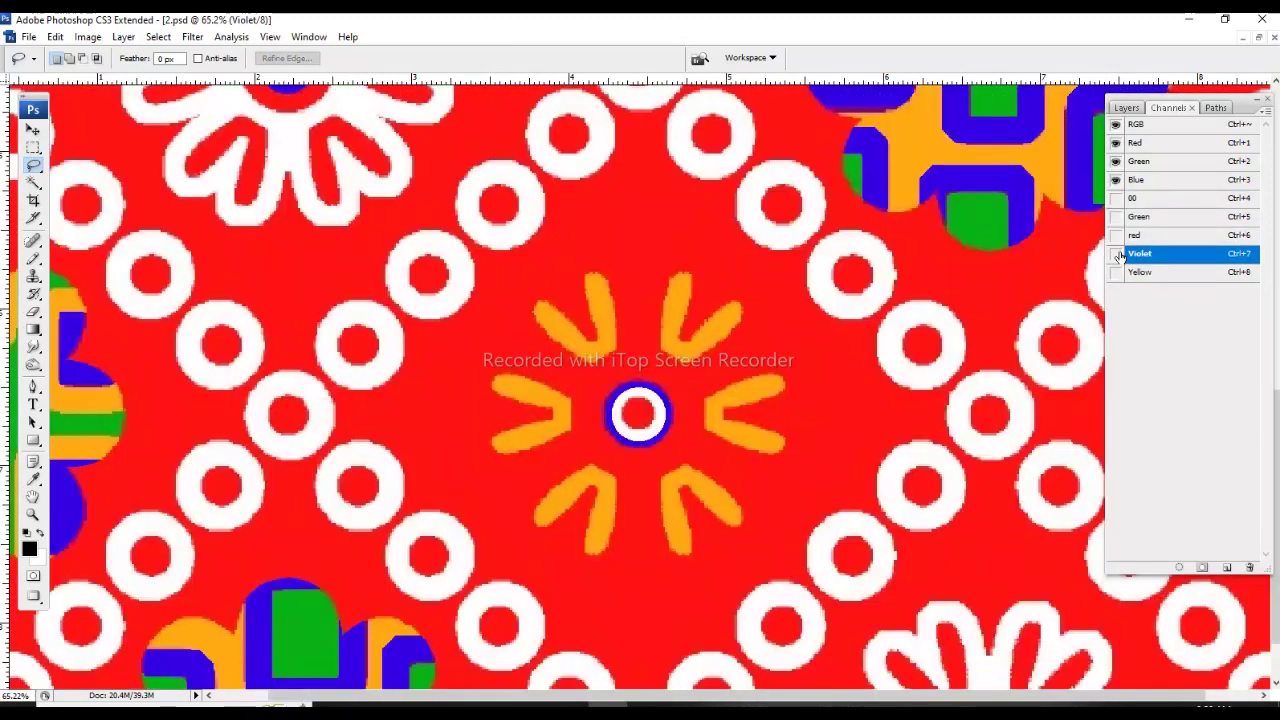
pyautogui.click(1142, 240)
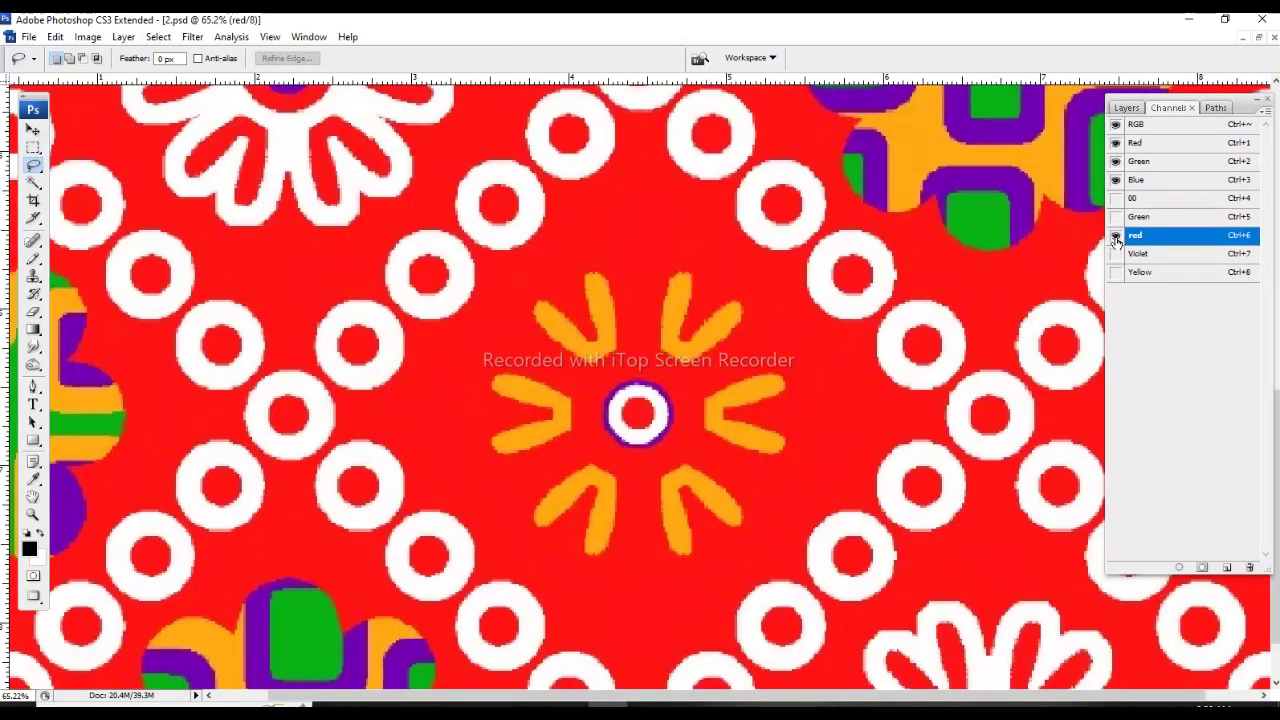
pyautogui.click(1138, 216)
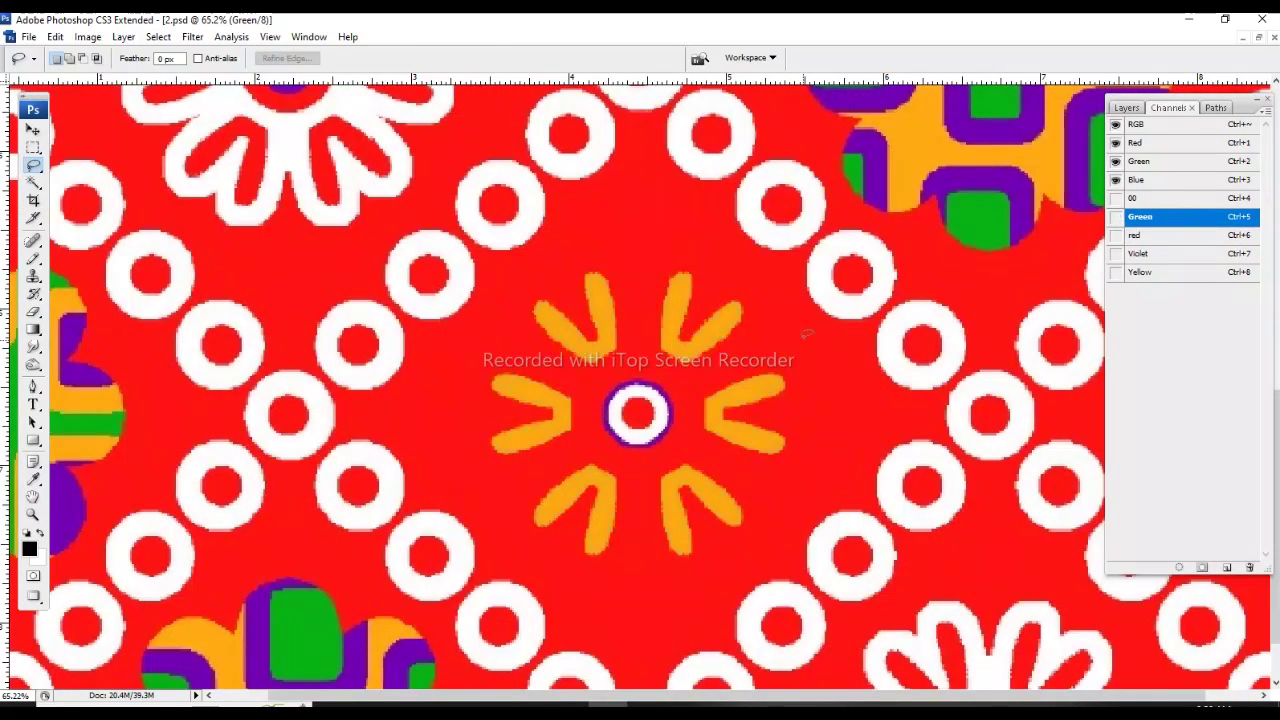
pyautogui.click(1116, 216)
pyautogui.press('w')
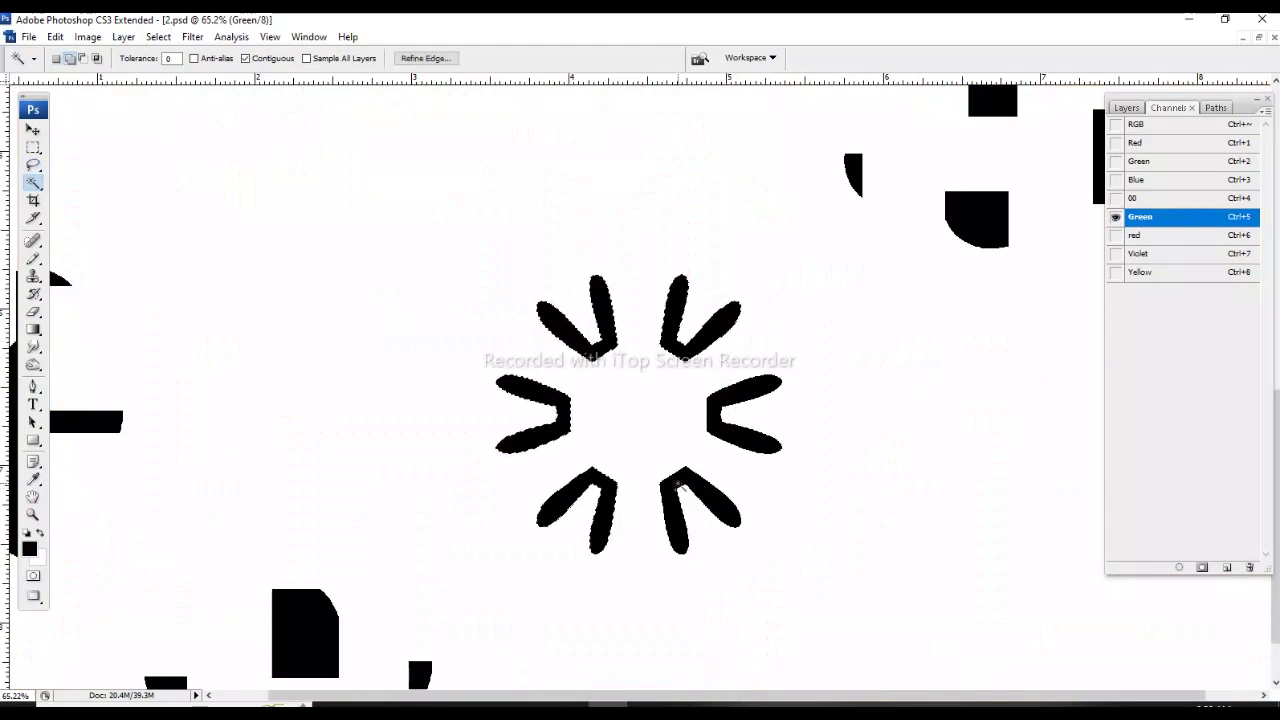
pyautogui.click(768, 397)
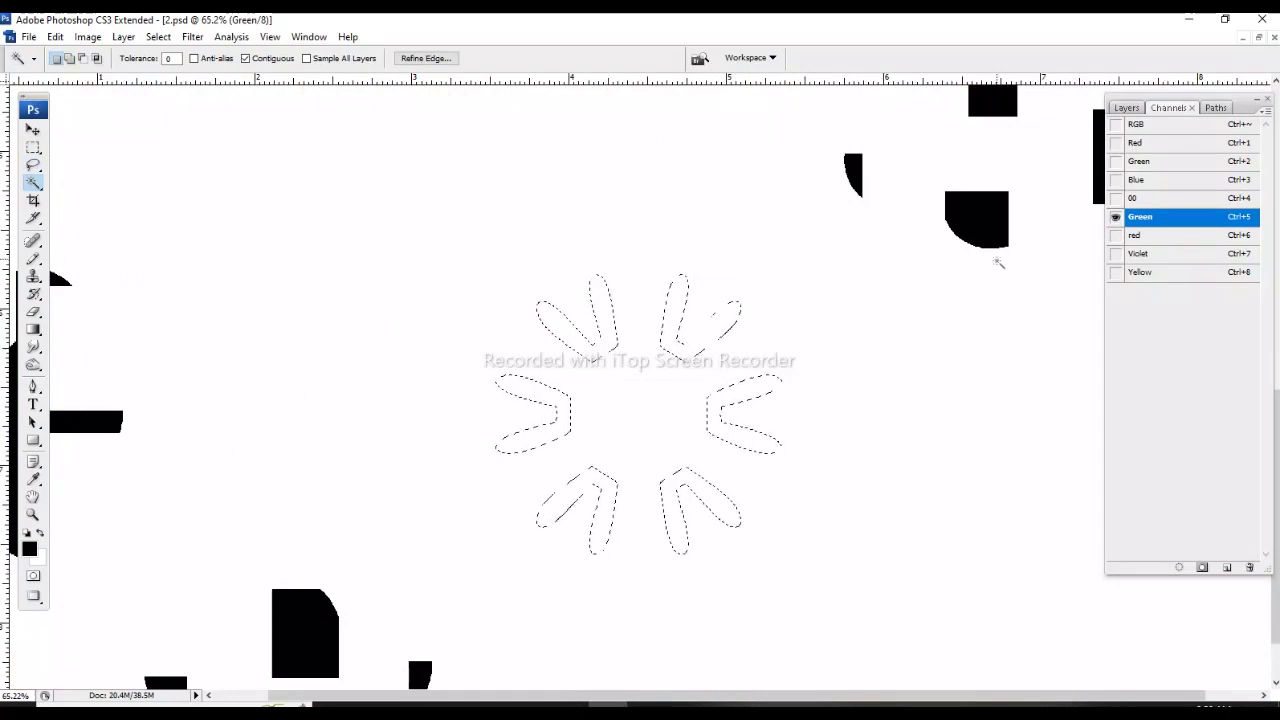
# Fill the selected petals with black in the Yellow spot channel.
pyautogui.click(1172, 235)
pyautogui.click(1157, 272)
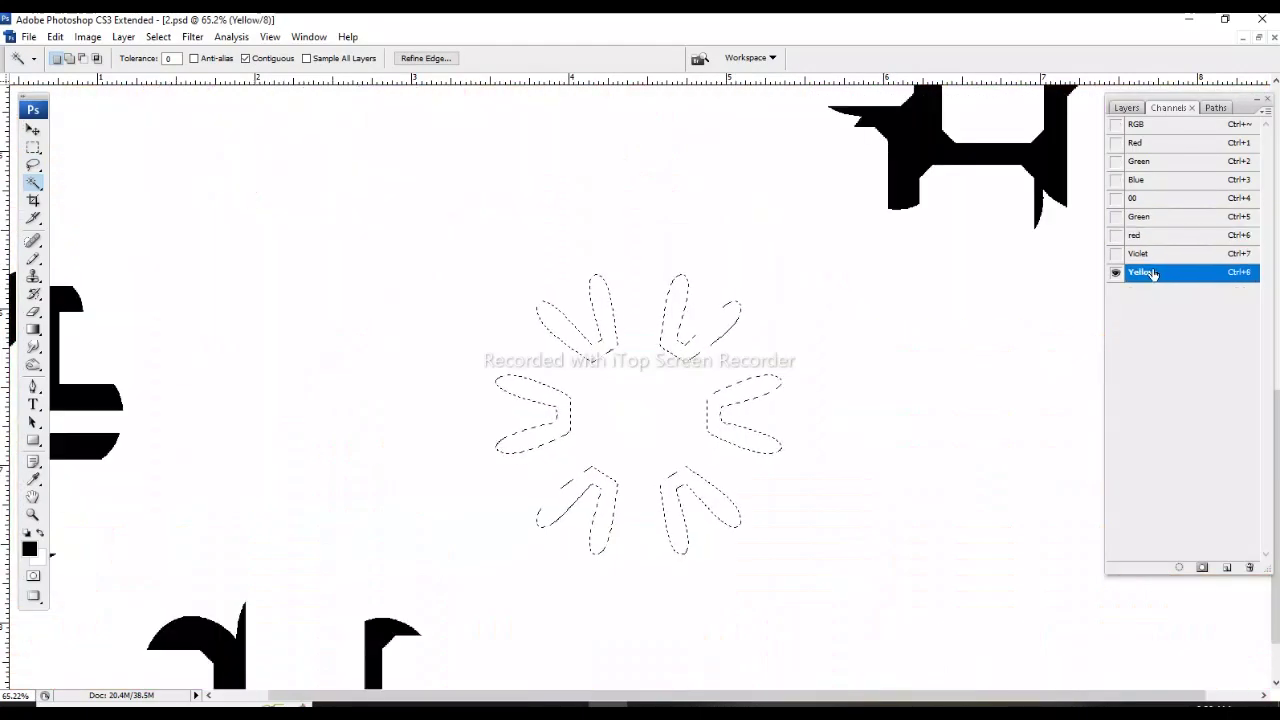
pyautogui.hotkey('alt', 'BackSpace')
pyautogui.moveTo(1116, 253); pyautogui.dragTo(1113, 203)
pyautogui.click(1116, 198)
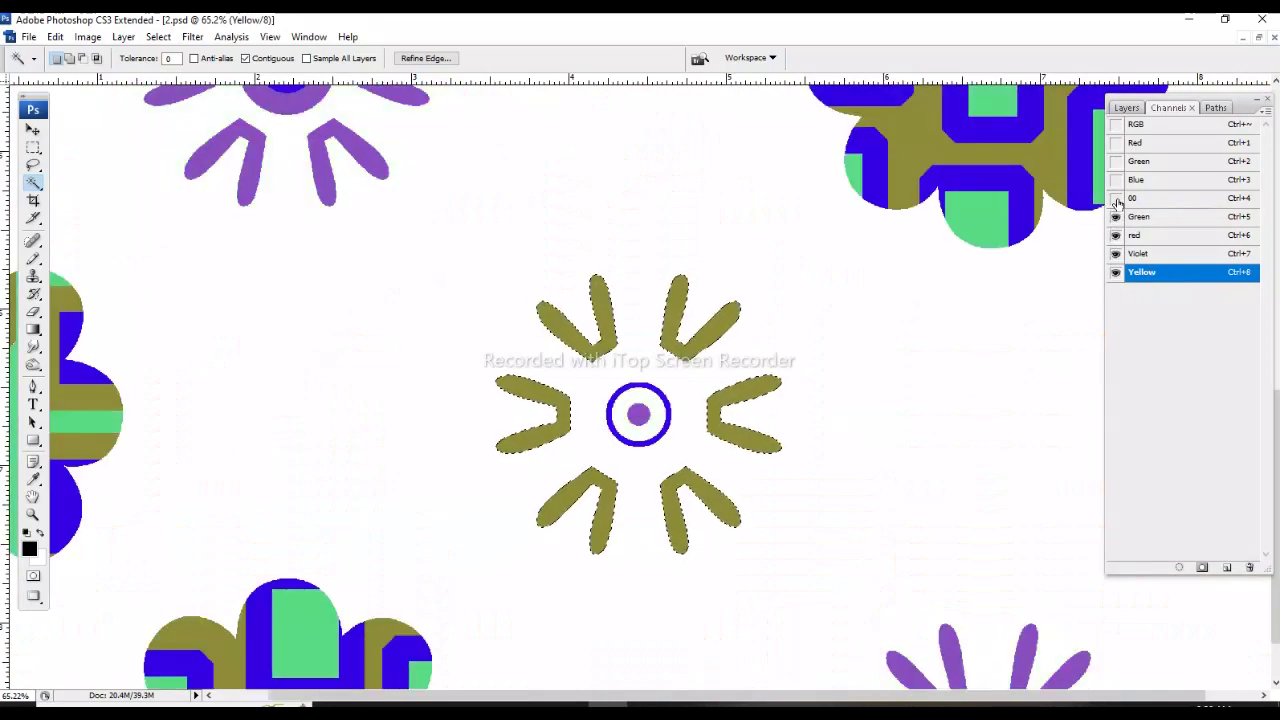
# Deselect, hide the RGB channels so spot inks show on white, and zoom to 25%.
pyautogui.press('q')
pyautogui.press('q')
pyautogui.keyDown('shift'); pyautogui.click(1140, 198); pyautogui.keyUp('shift')
pyautogui.hotkey('ctrl', '-')
pyautogui.hotkey('ctrl', 'd')
pyautogui.hotkey('ctrl', '-')
pyautogui.hotkey('ctrl', '-')
pyautogui.hotkey('ctrl', '-')
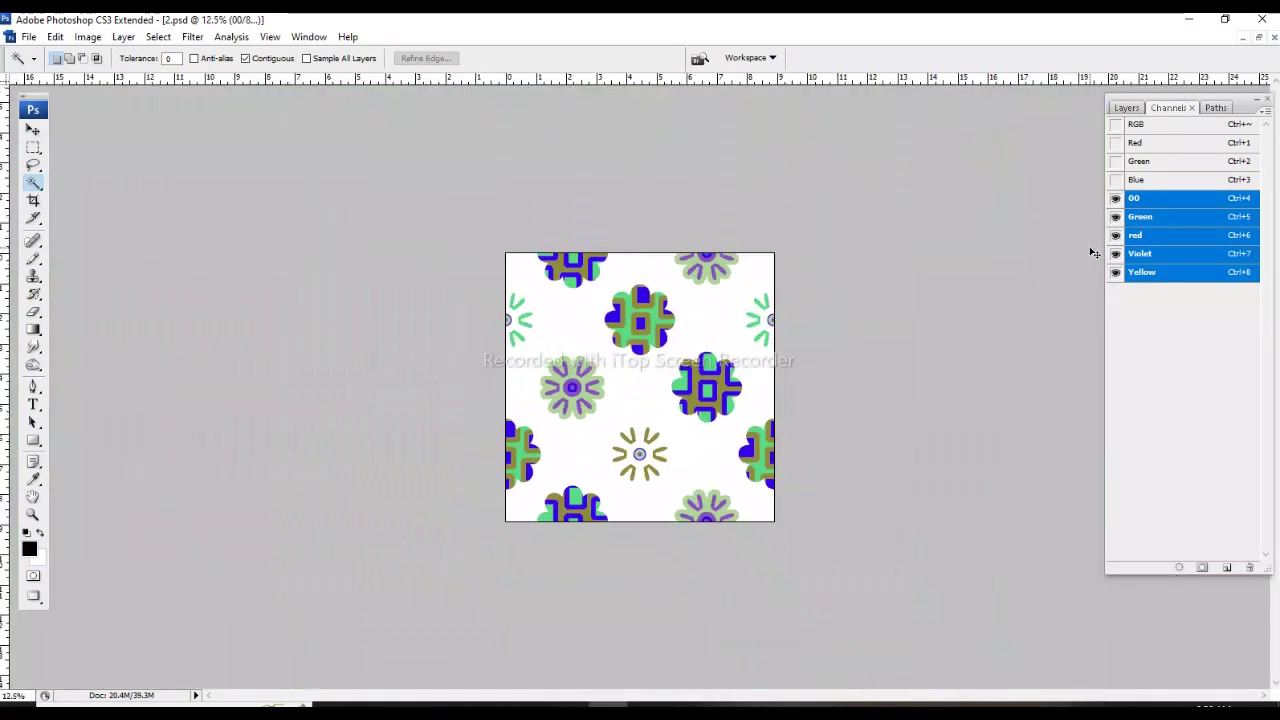
pyautogui.press('m')
pyautogui.click(1116, 124)
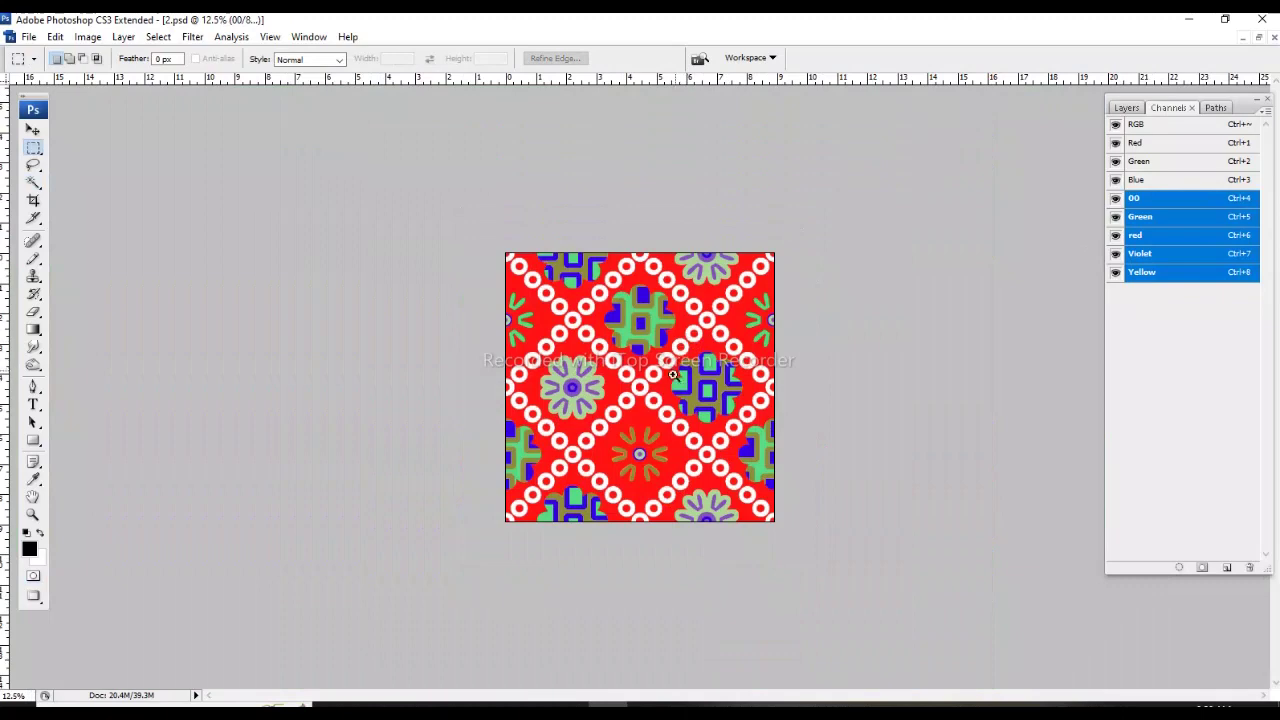
pyautogui.hotkey('ctrl', '+')
pyautogui.click(1116, 124)
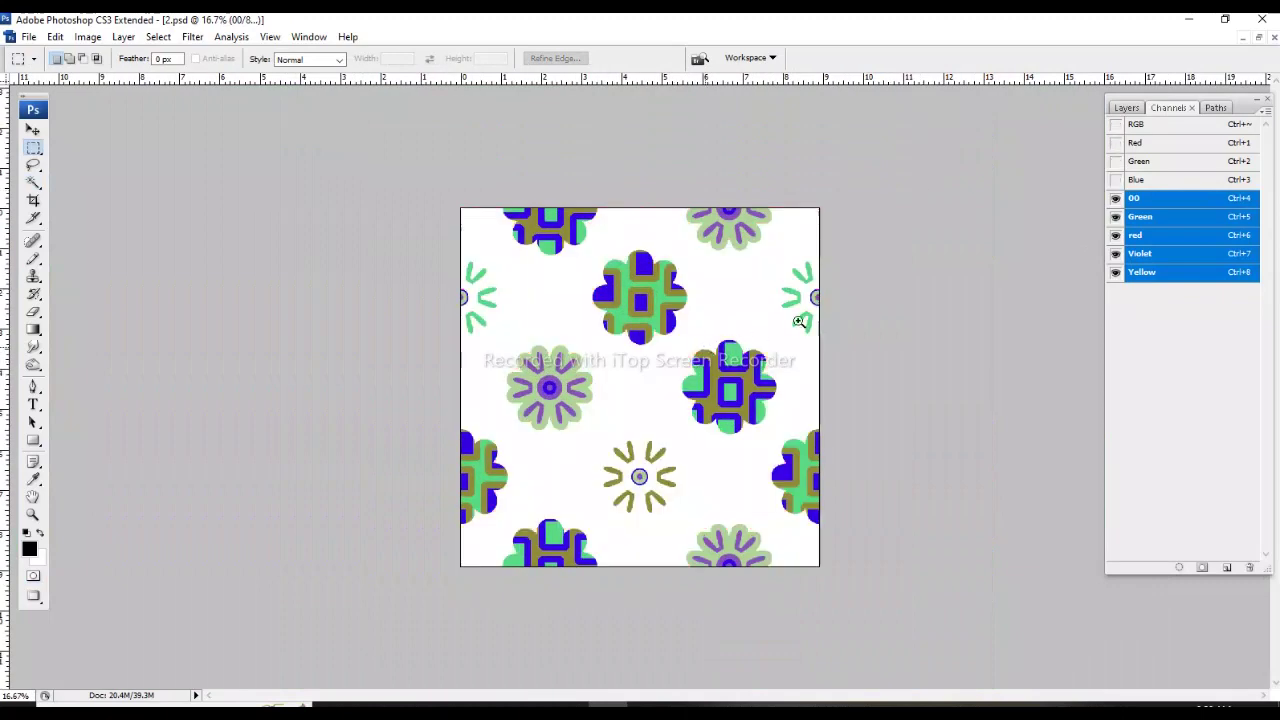
pyautogui.hotkey('ctrl', '+')
pyautogui.click(1166, 199)
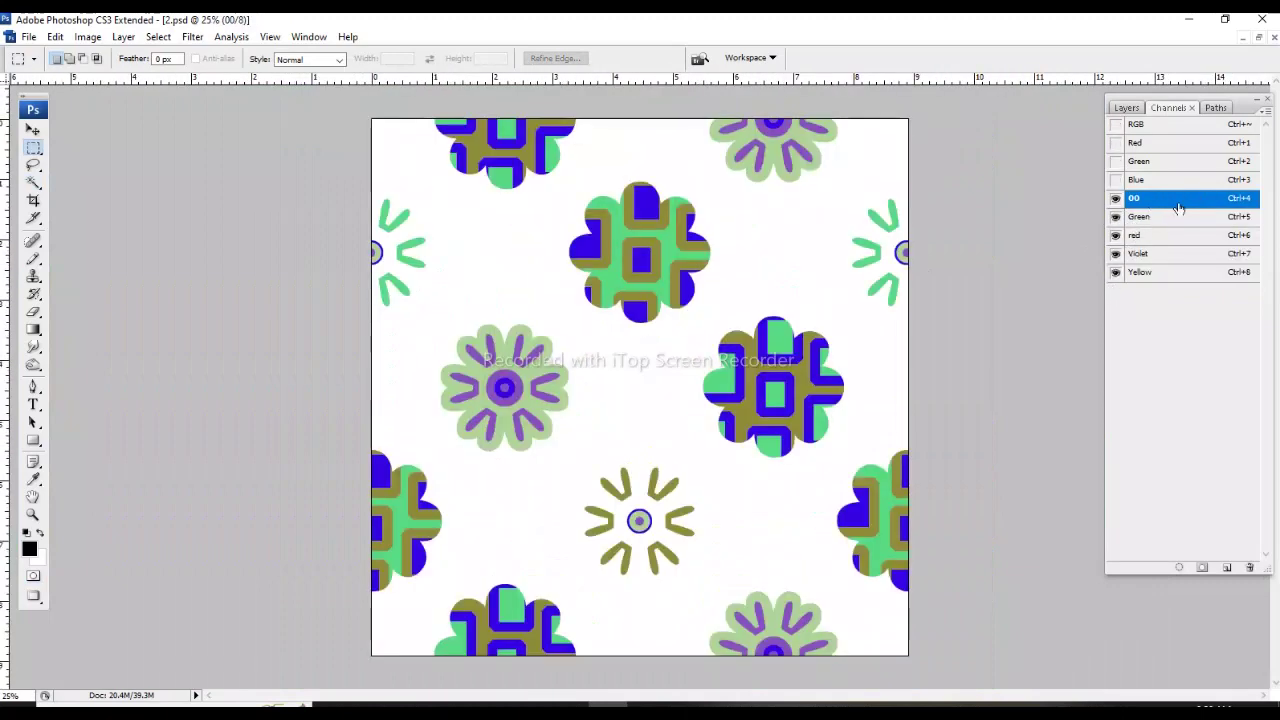
pyautogui.click(1172, 217)
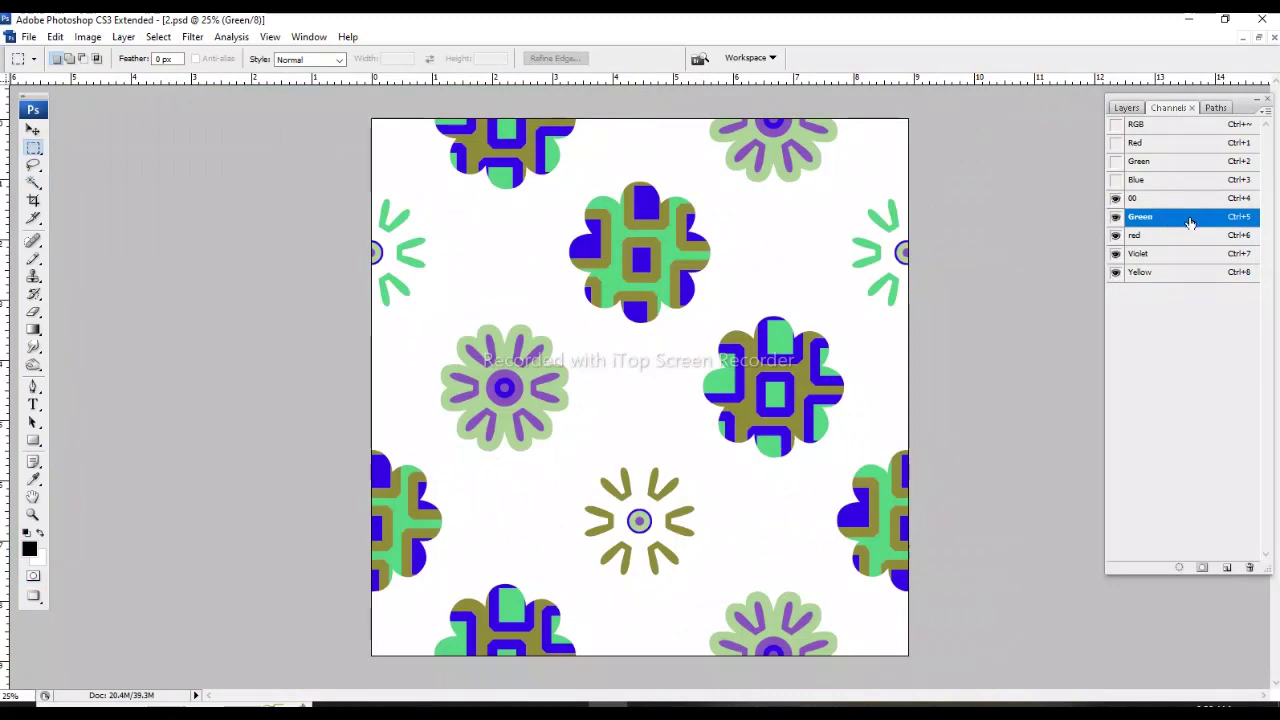
# Change the Green spot channel's ink to a deeper green.
pyautogui.doubleClick(1187, 221)
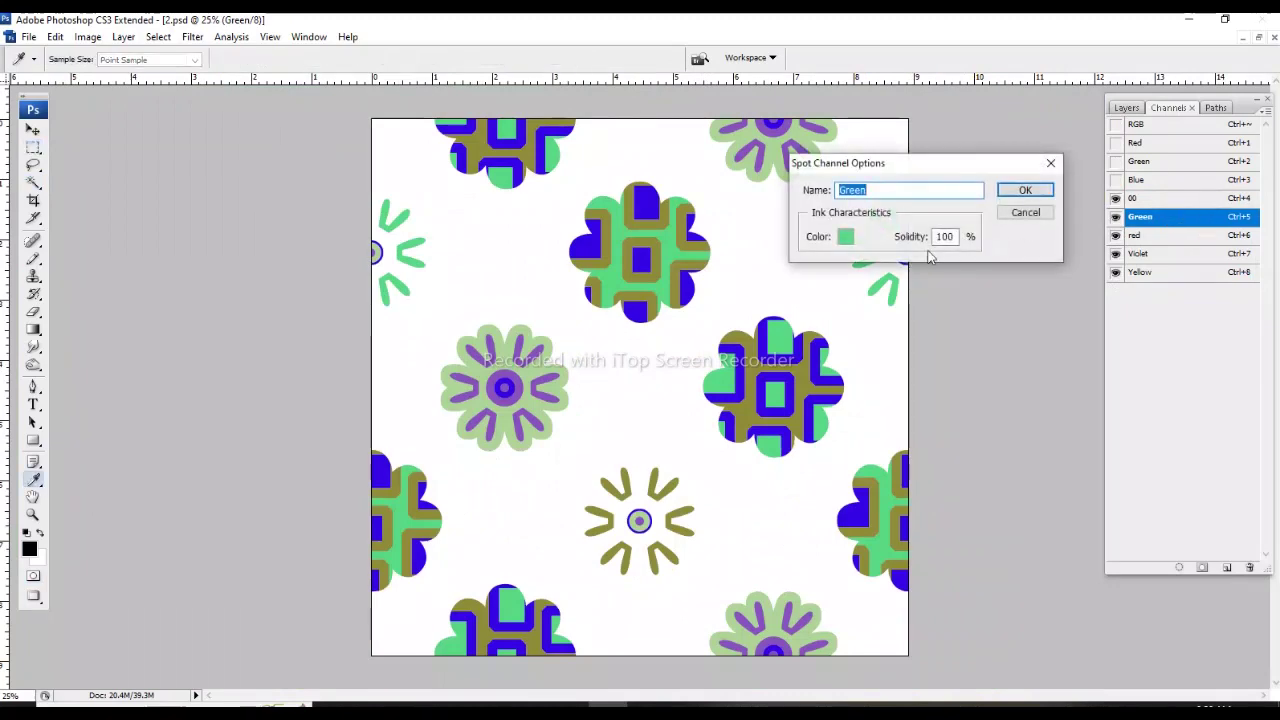
pyautogui.click(846, 237)
pyautogui.write('0')
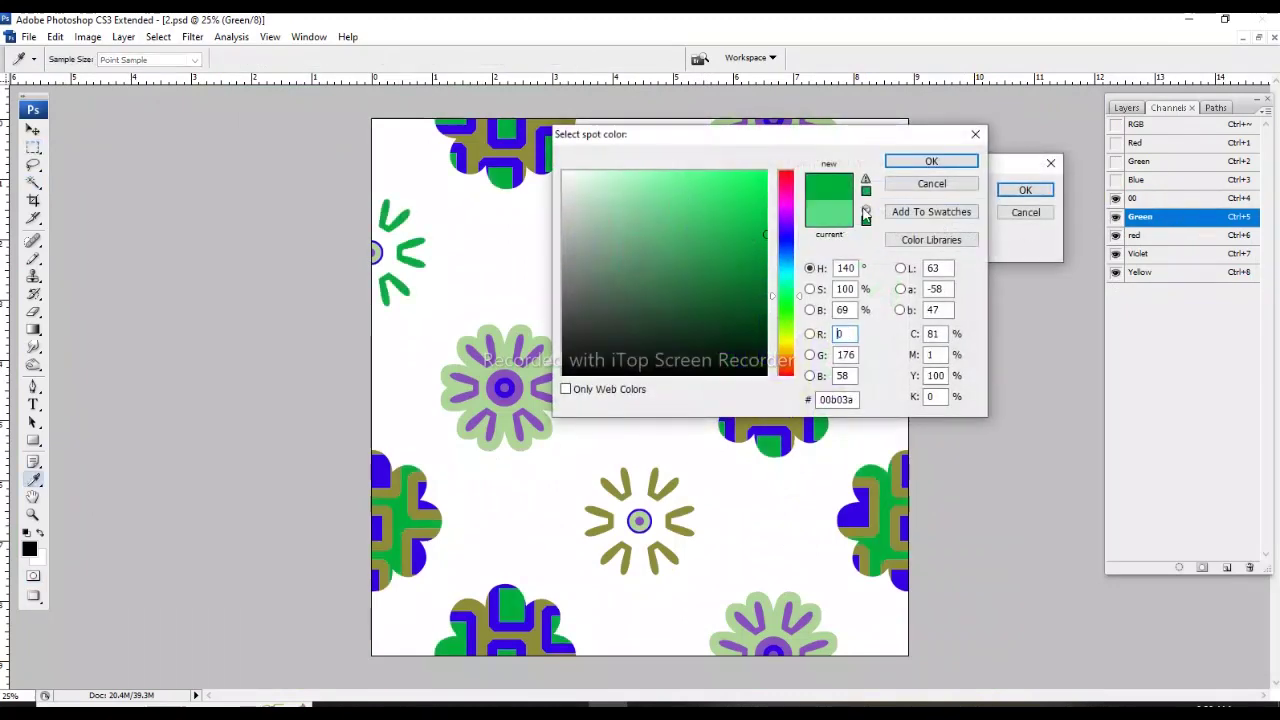
pyautogui.press('Return')
pyautogui.press('Return')
pyautogui.click(1203, 237)
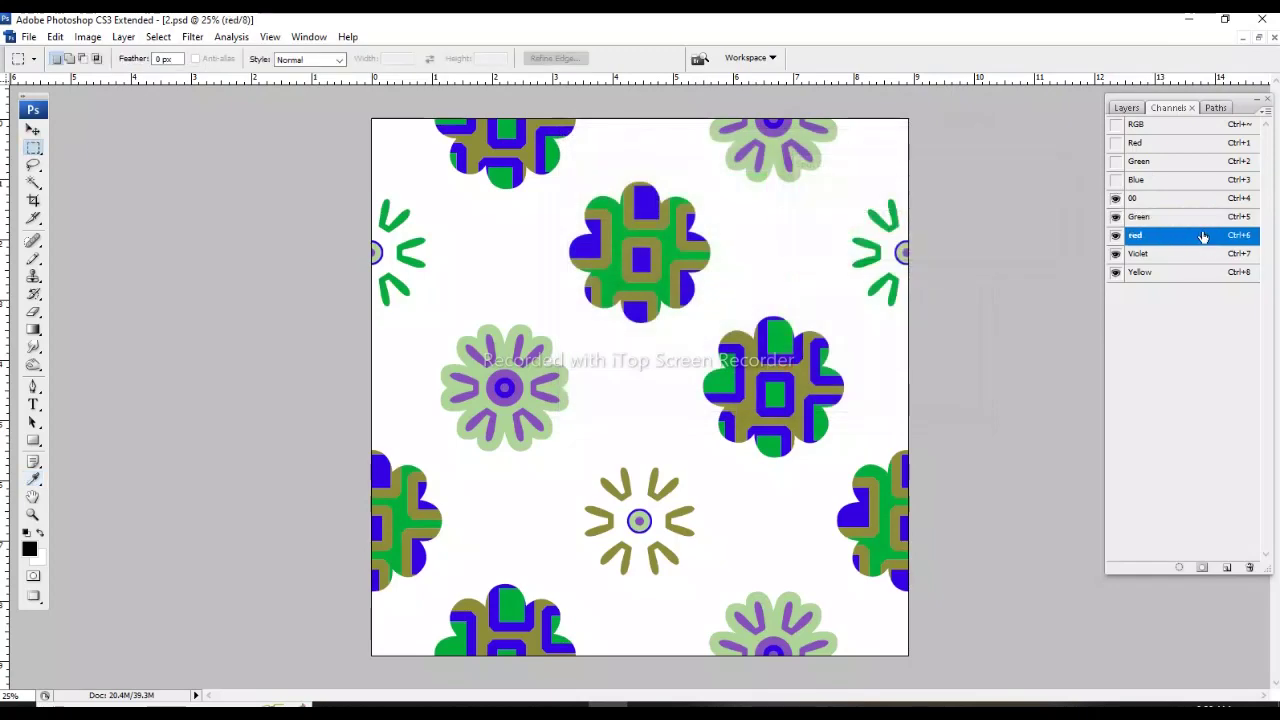
# Change the Violet spot channel's ink to a pink-red shade.
pyautogui.doubleClick(1130, 255)
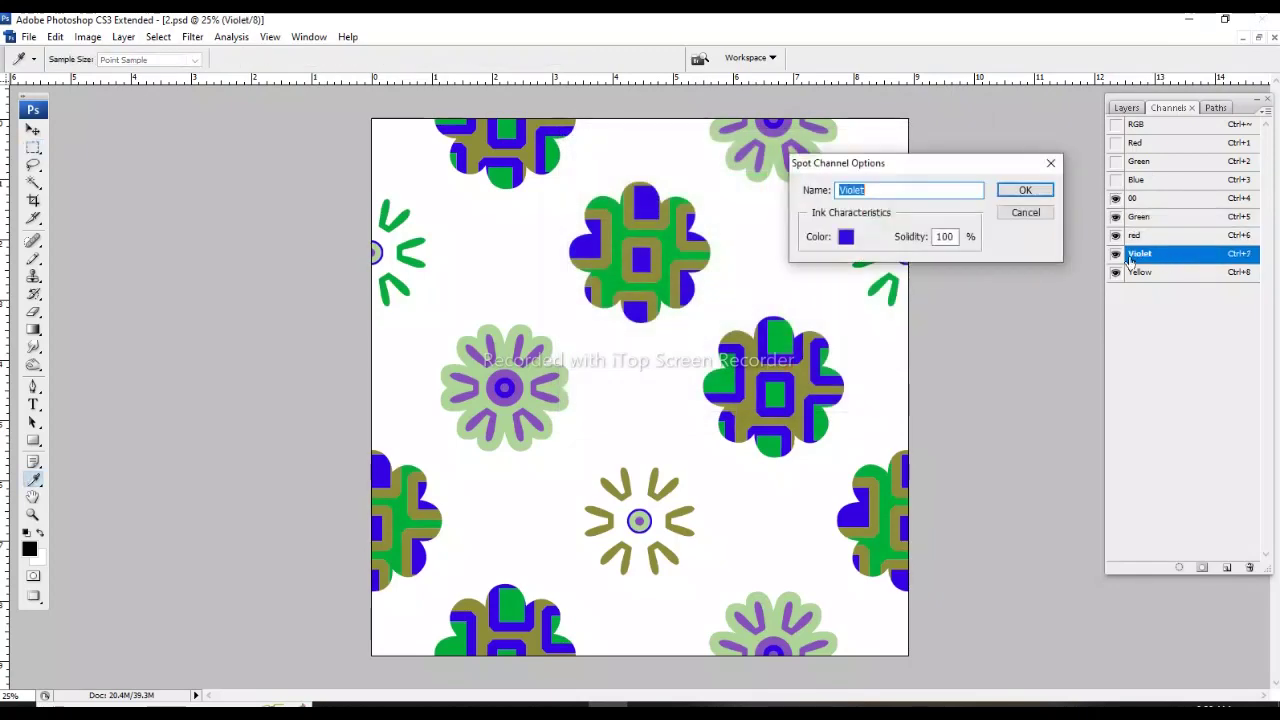
pyautogui.click(846, 237)
pyautogui.click(786, 182)
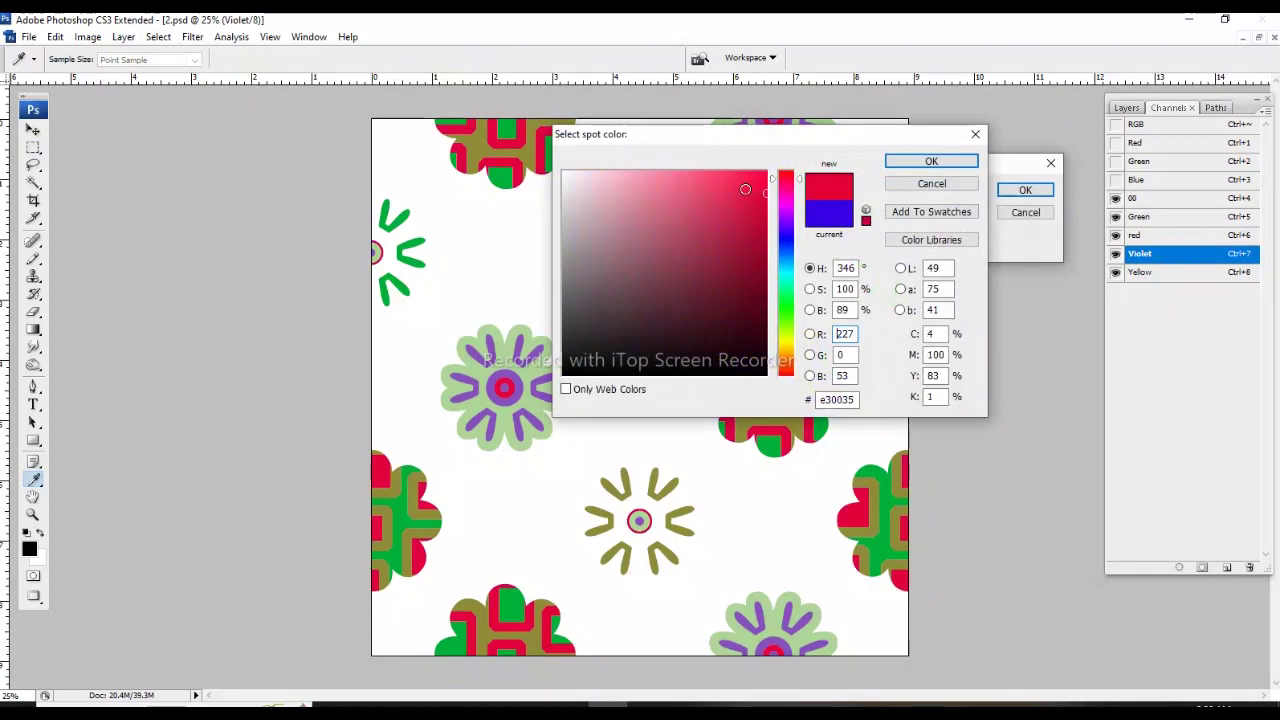
pyautogui.click(745, 170)
pyautogui.click(931, 161)
pyautogui.click(1025, 190)
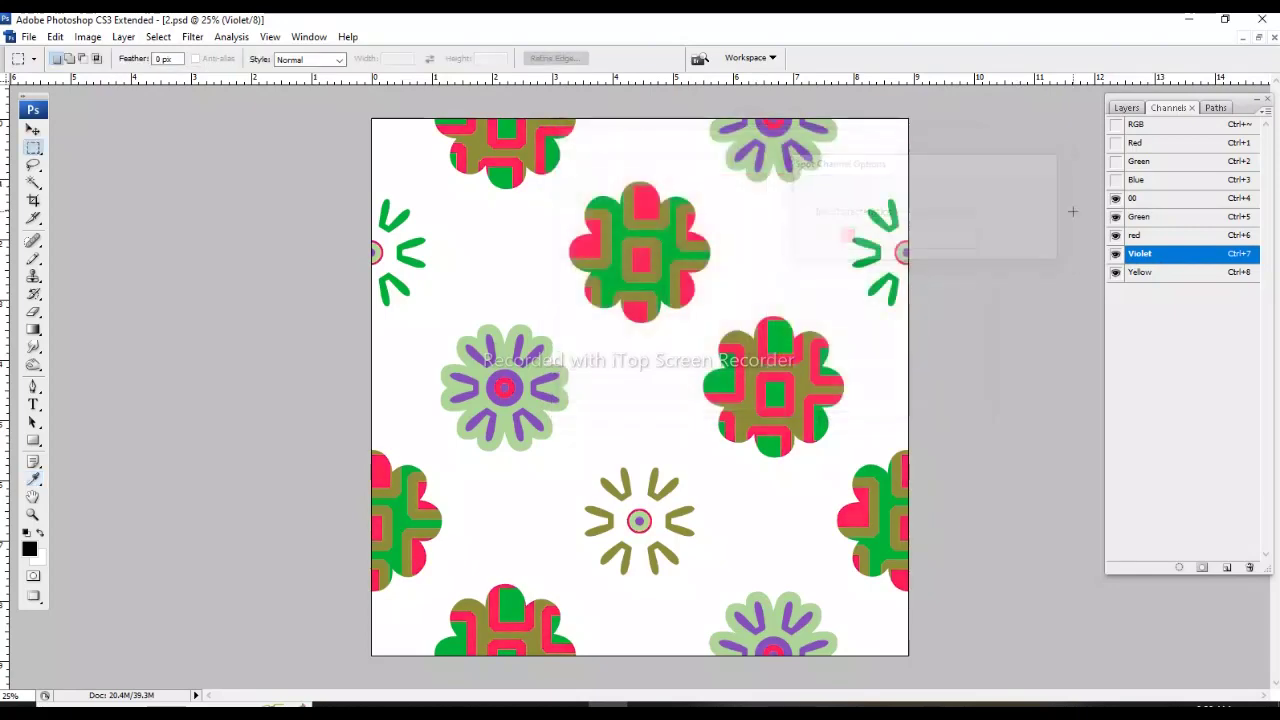
# Change the Yellow spot channel's ink to bright yellow.
pyautogui.doubleClick(1180, 274)
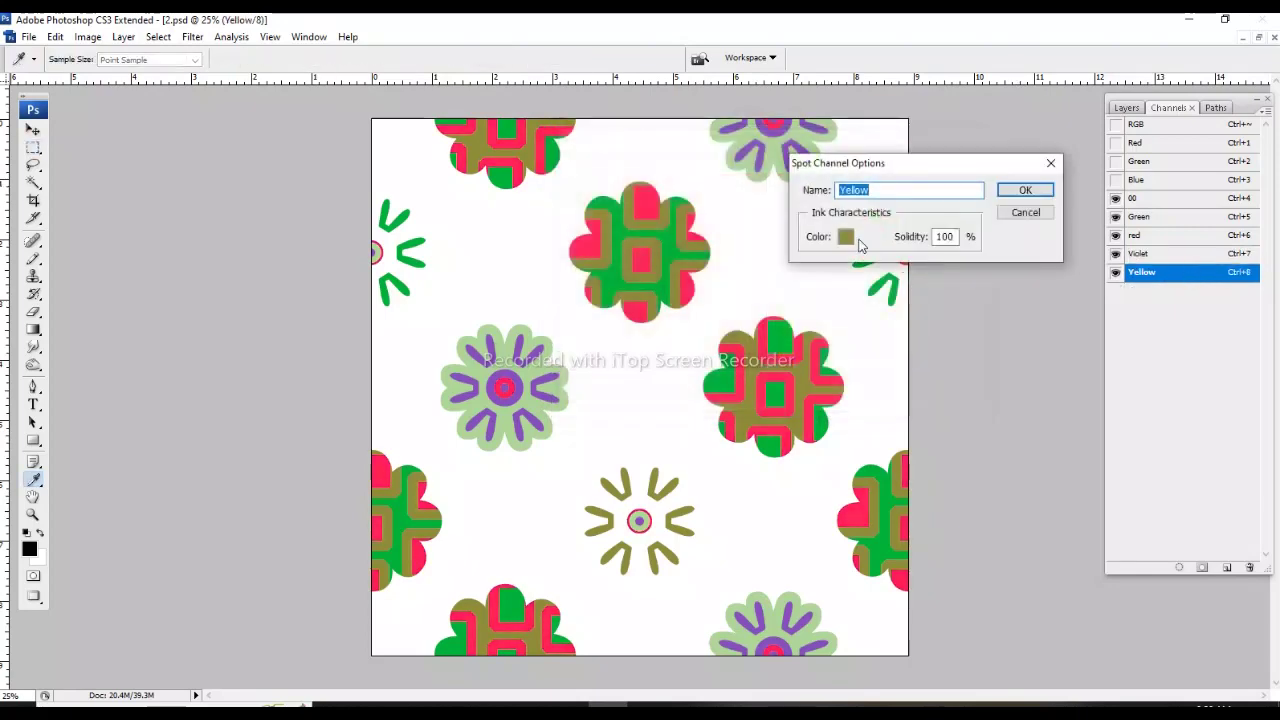
pyautogui.click(860, 238)
pyautogui.moveTo(743, 194); pyautogui.dragTo(768, 196)
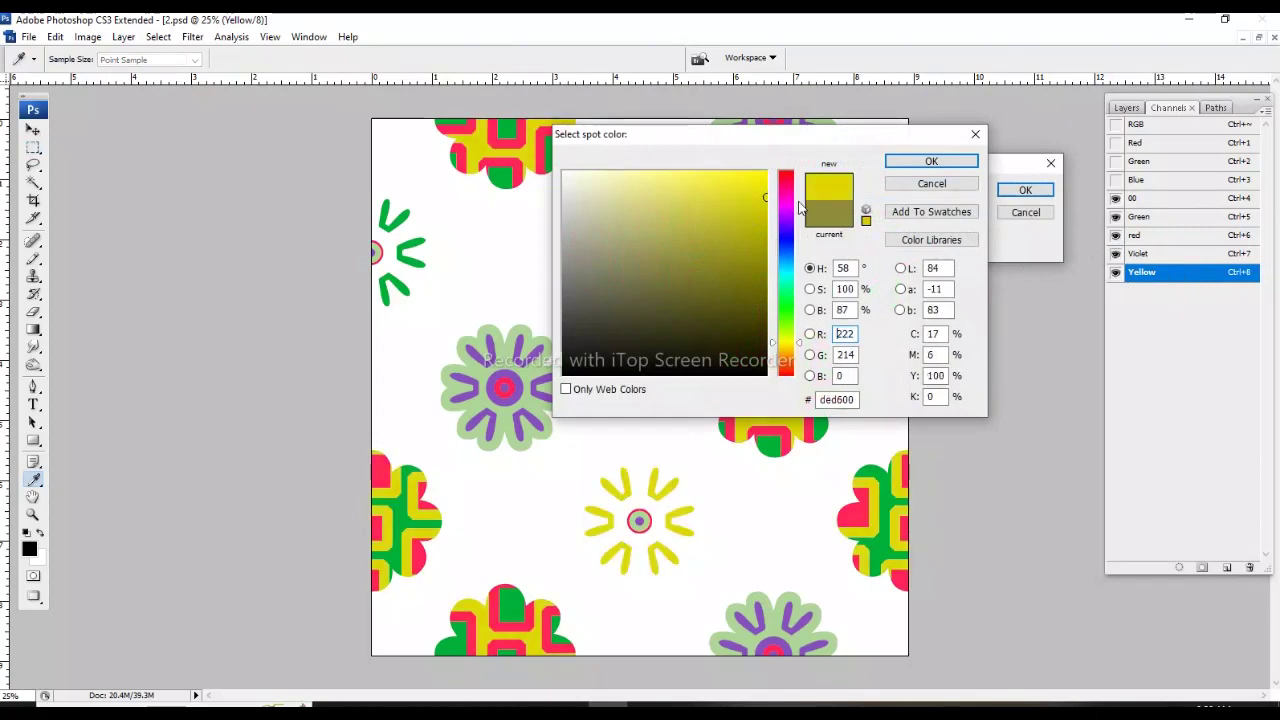
pyautogui.click(930, 161)
pyautogui.click(1025, 190)
# Reset the Violet spot channel's ink to a dark violet.
pyautogui.doubleClick(1158, 254)
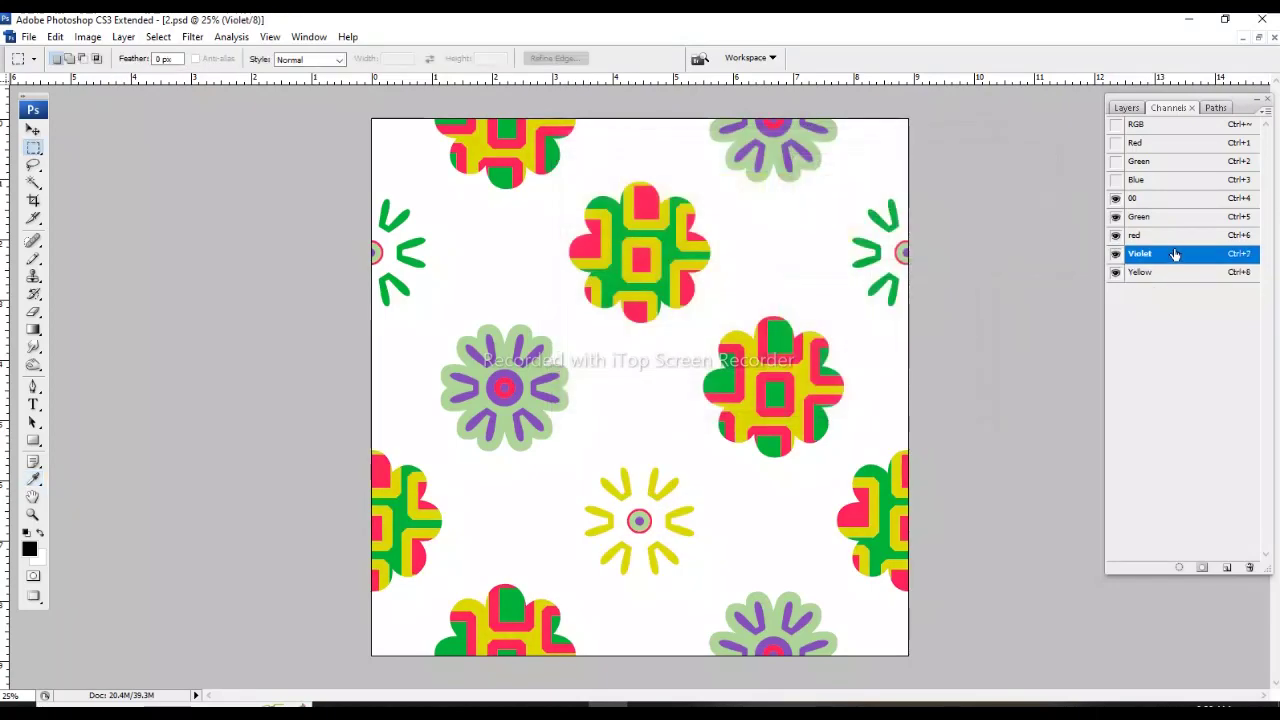
pyautogui.click(846, 237)
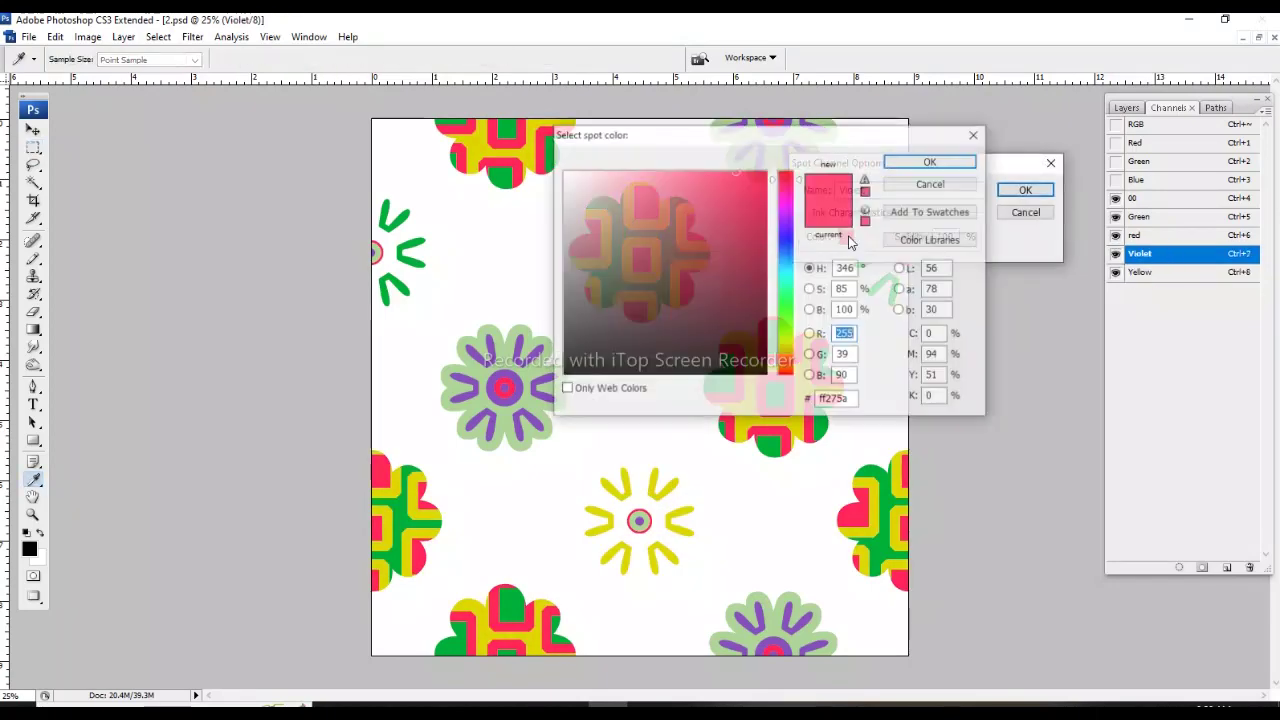
pyautogui.click(786, 230)
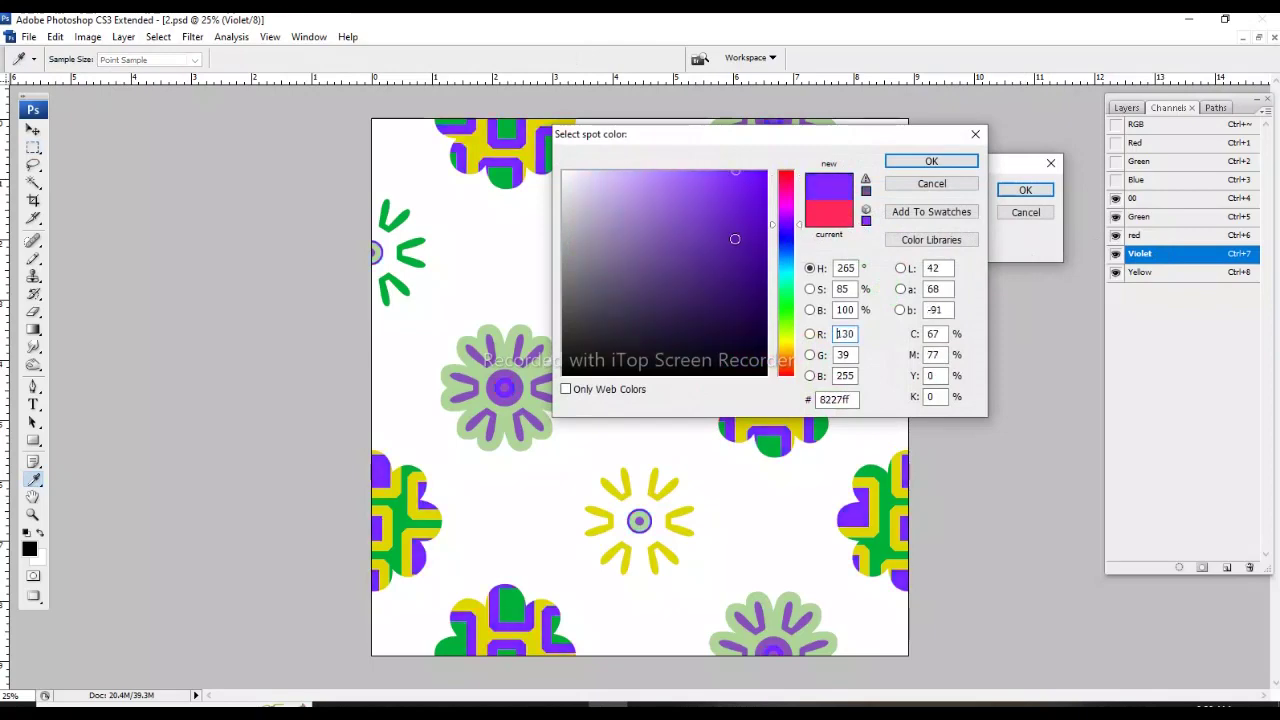
pyautogui.moveTo(734, 237); pyautogui.dragTo(766, 249)
pyautogui.click(931, 161)
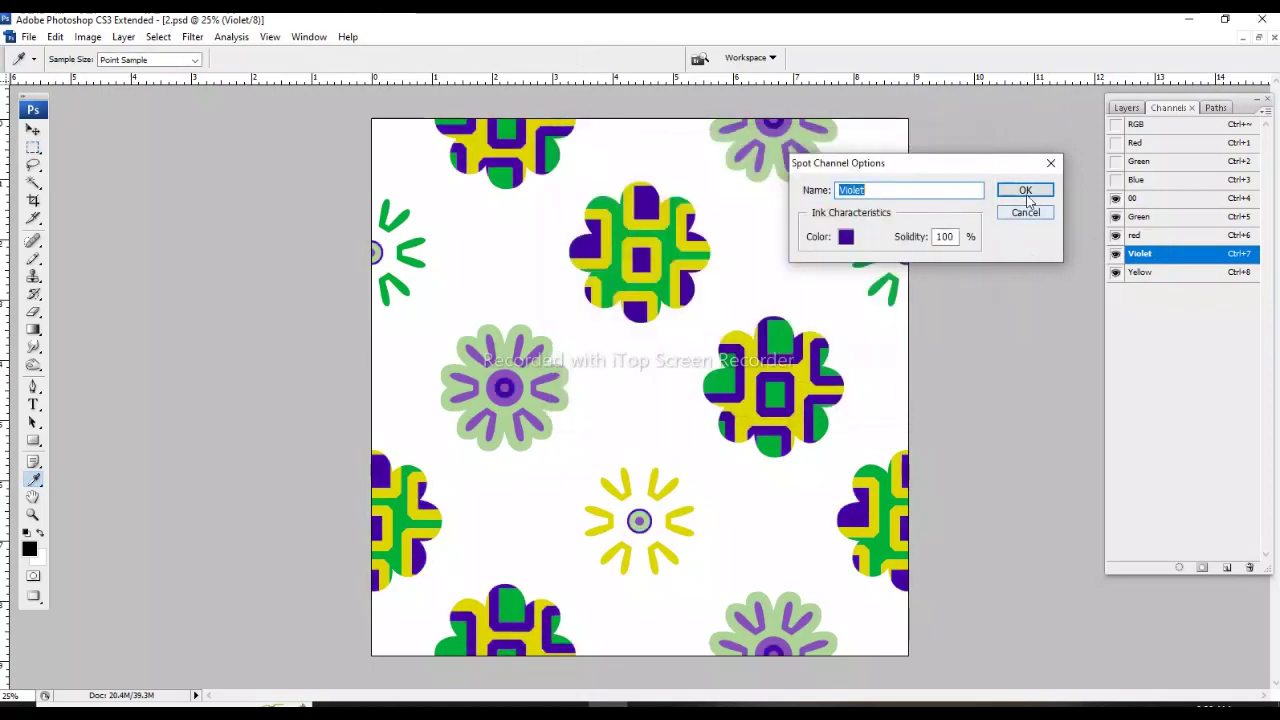
pyautogui.click(1025, 190)
pyautogui.click(1116, 198)
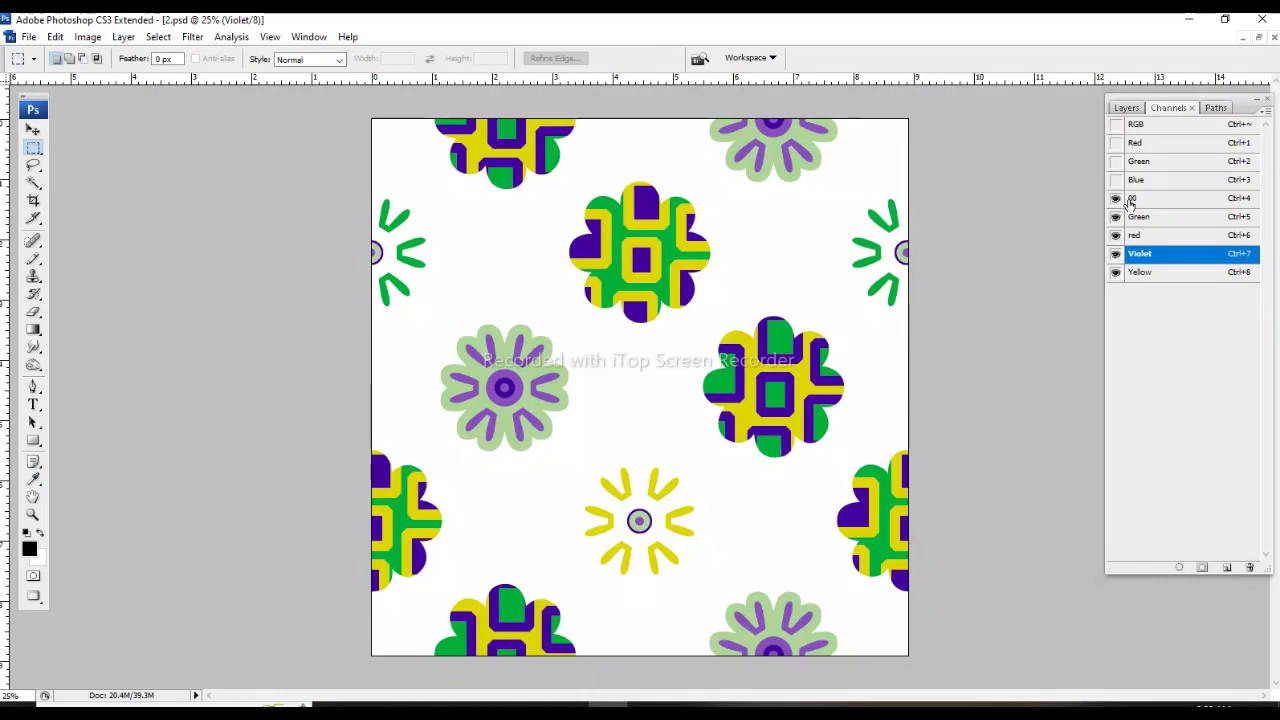
# Show the 00 spot channel and change its ink colour to grey.
pyautogui.click(1116, 198)
pyautogui.doubleClick(1158, 204)
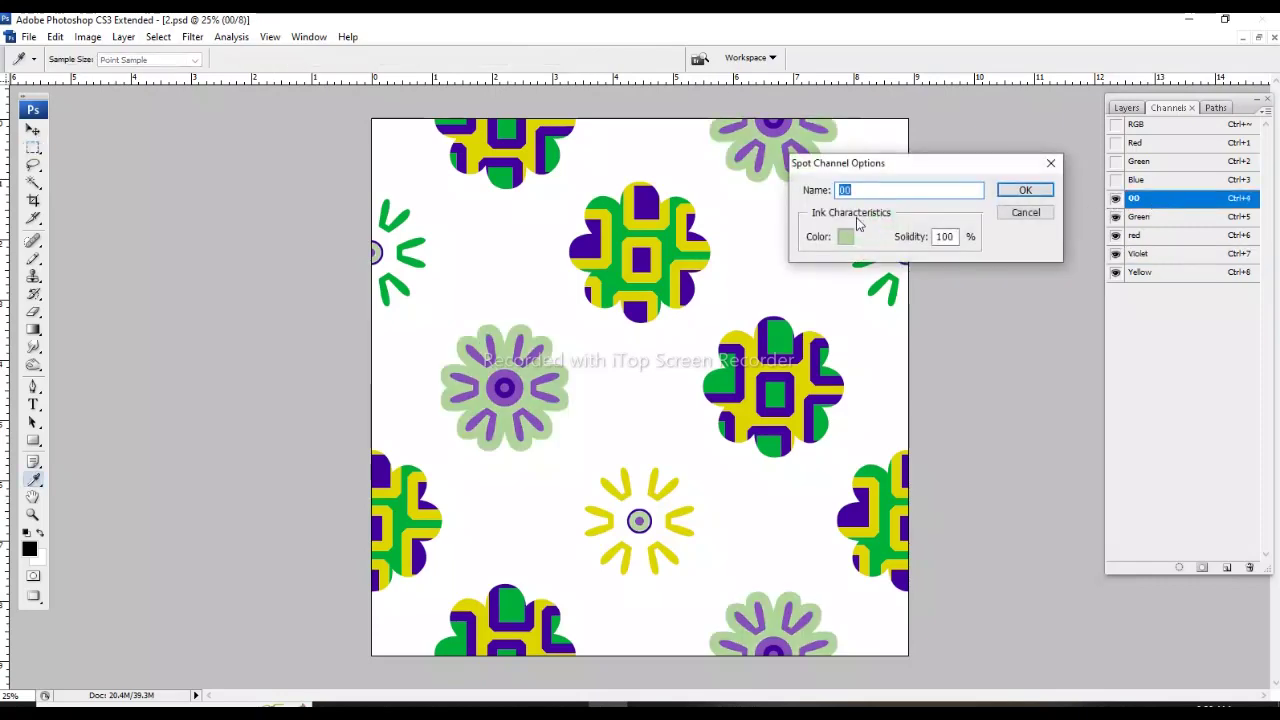
pyautogui.click(846, 236)
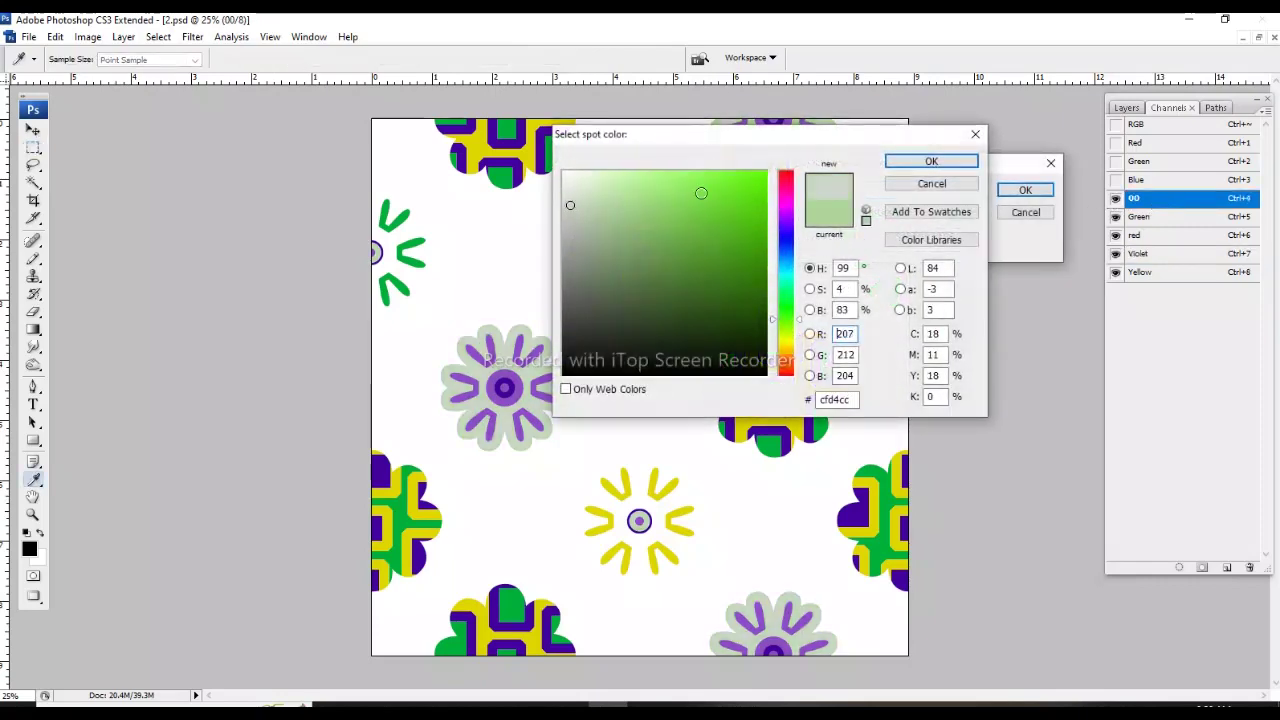
pyautogui.click(931, 161)
pyautogui.click(1025, 190)
pyautogui.press('m')
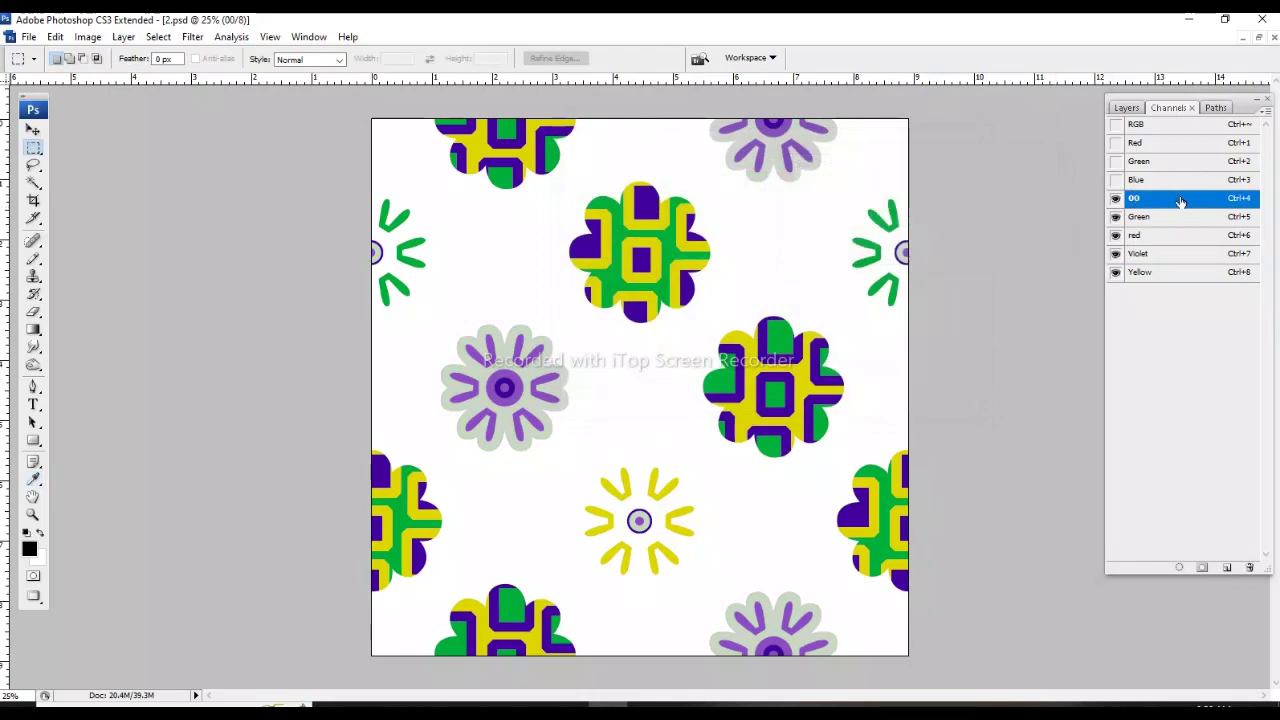
# Show the red, Yellow, Violet and Green spot channels and hide the colour composite.
pyautogui.click(1116, 254)
pyautogui.click(1116, 235)
pyautogui.click(1135, 235)
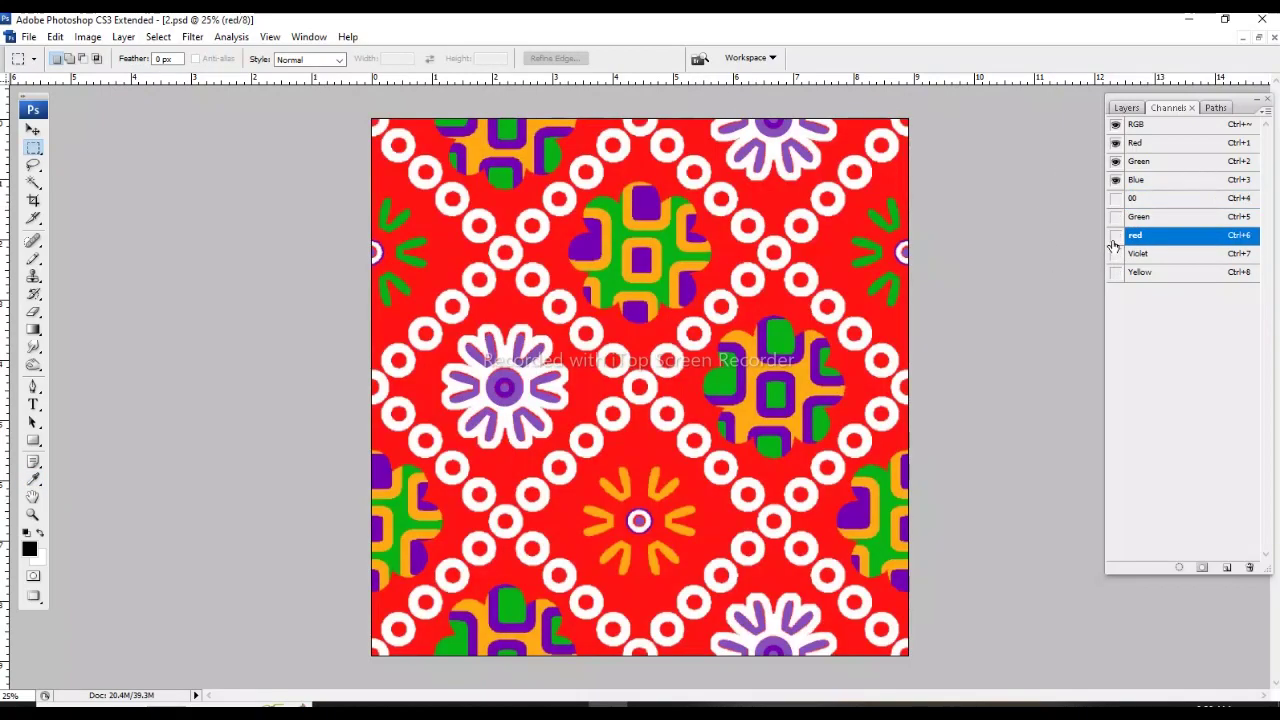
pyautogui.click(1116, 235)
pyautogui.moveTo(1116, 272); pyautogui.dragTo(1116, 216)
pyautogui.click(1168, 241)
# Change the red spot channel's ink colour to a bright pink.
pyautogui.doubleClick(1166, 241)
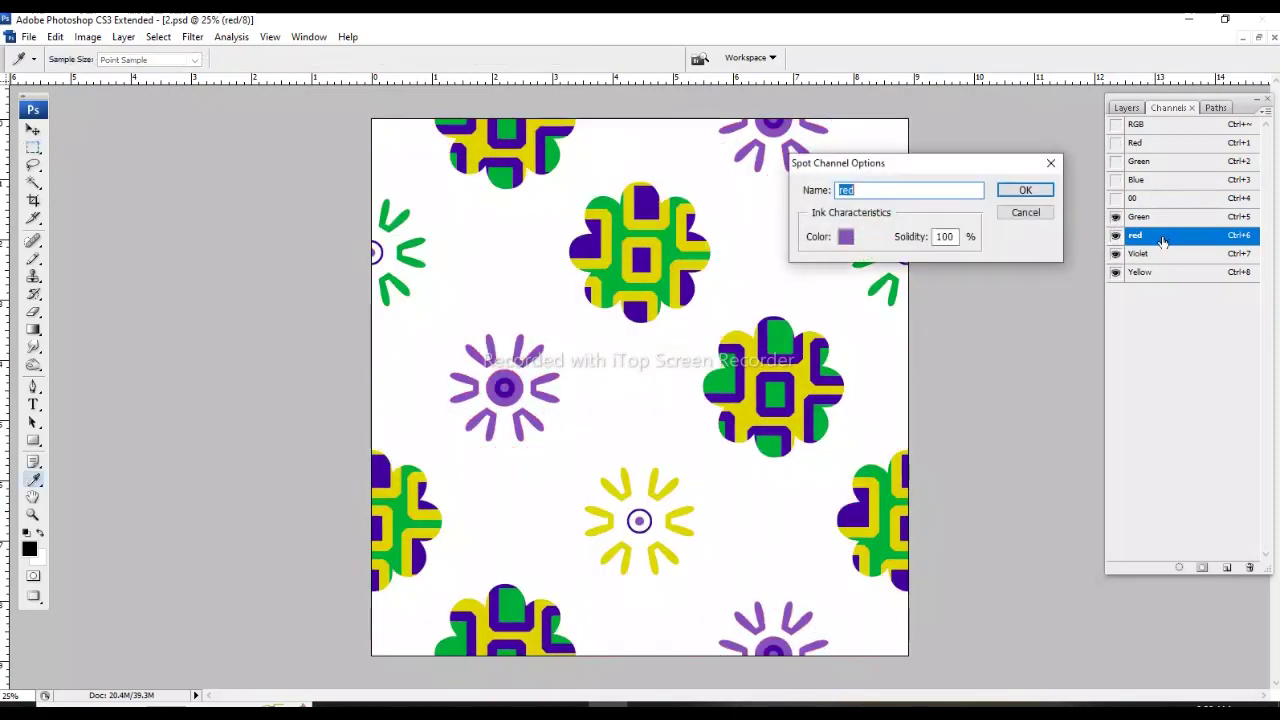
pyautogui.click(846, 236)
pyautogui.click(783, 187)
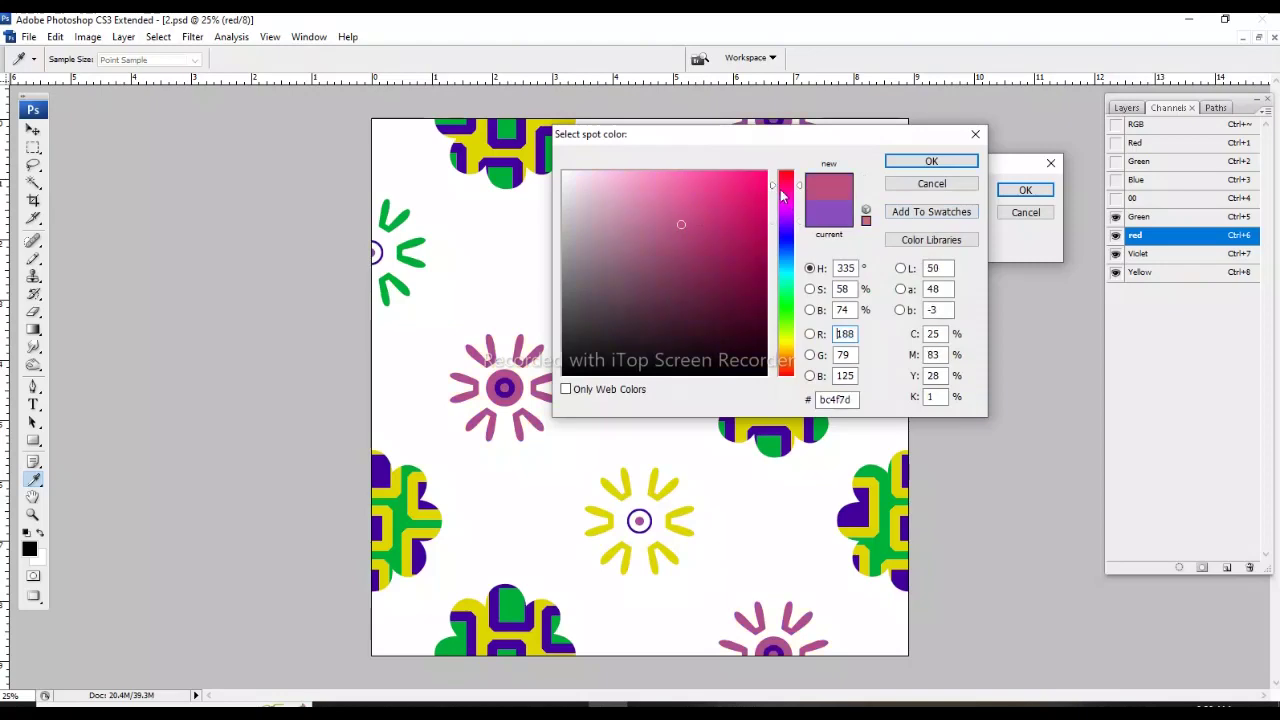
pyautogui.moveTo(734, 184); pyautogui.dragTo(708, 157)
pyautogui.click(955, 163)
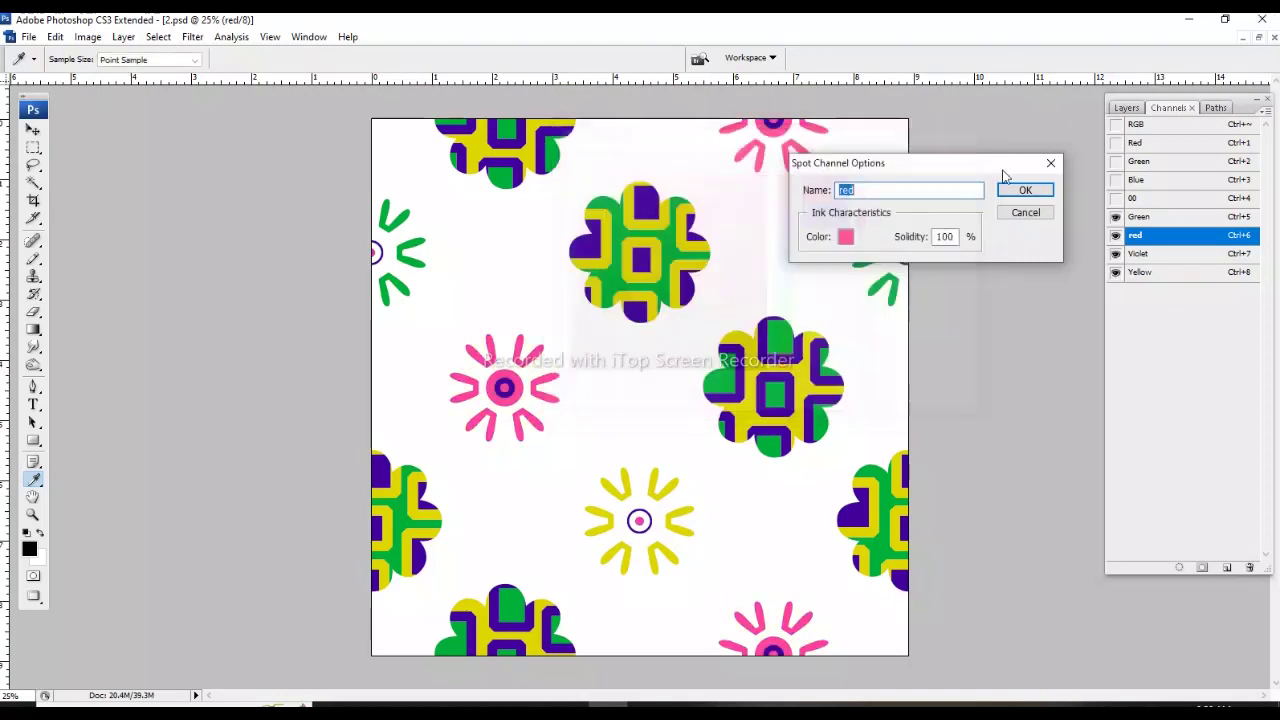
pyautogui.click(1025, 190)
# Turn on the 00 channel, RGB composite and all spot channels, then zoom back to 25%.
pyautogui.click(1115, 198)
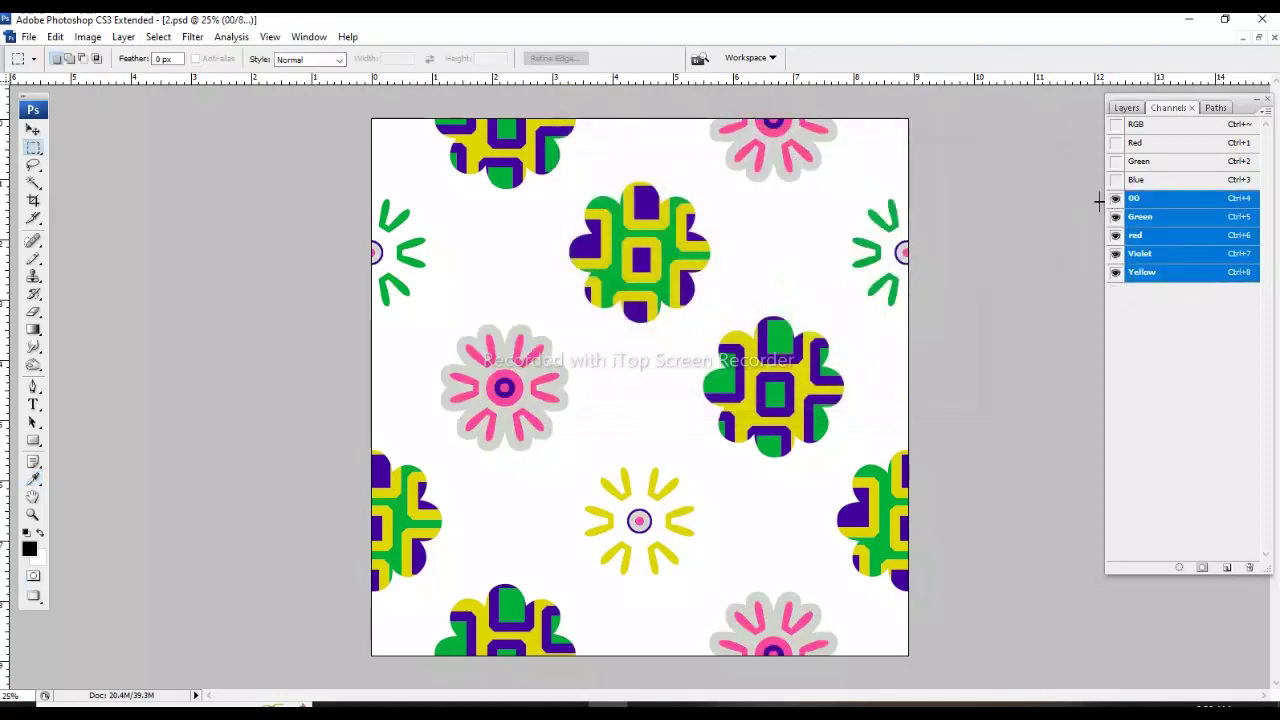
pyautogui.click(1115, 124)
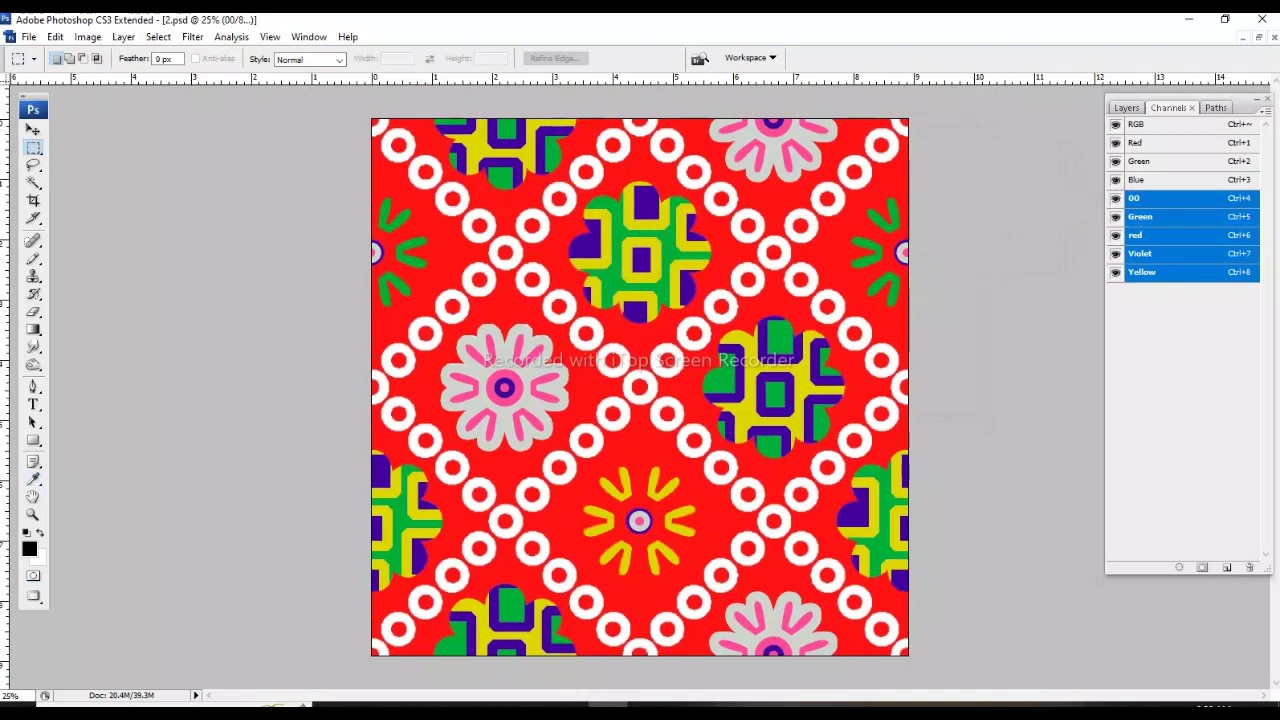
pyautogui.click(1116, 253)
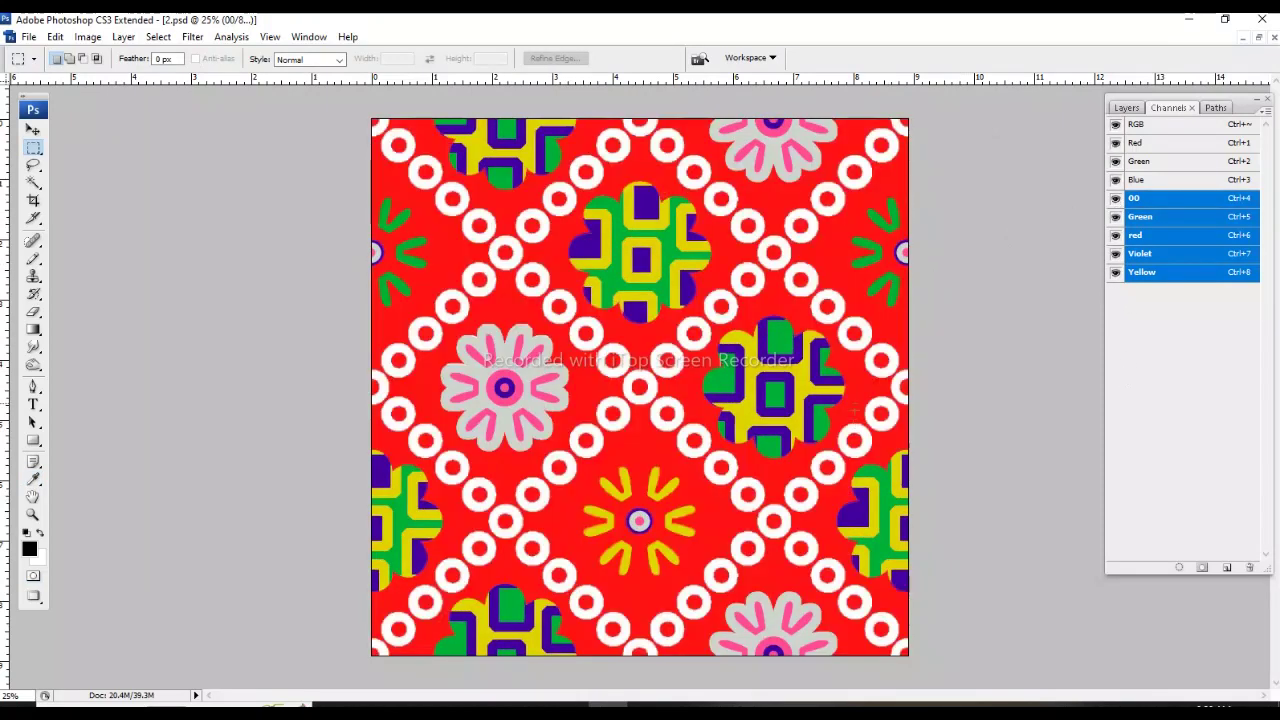
pyautogui.hotkey('ctrl', '-')
pyautogui.click(1116, 124)
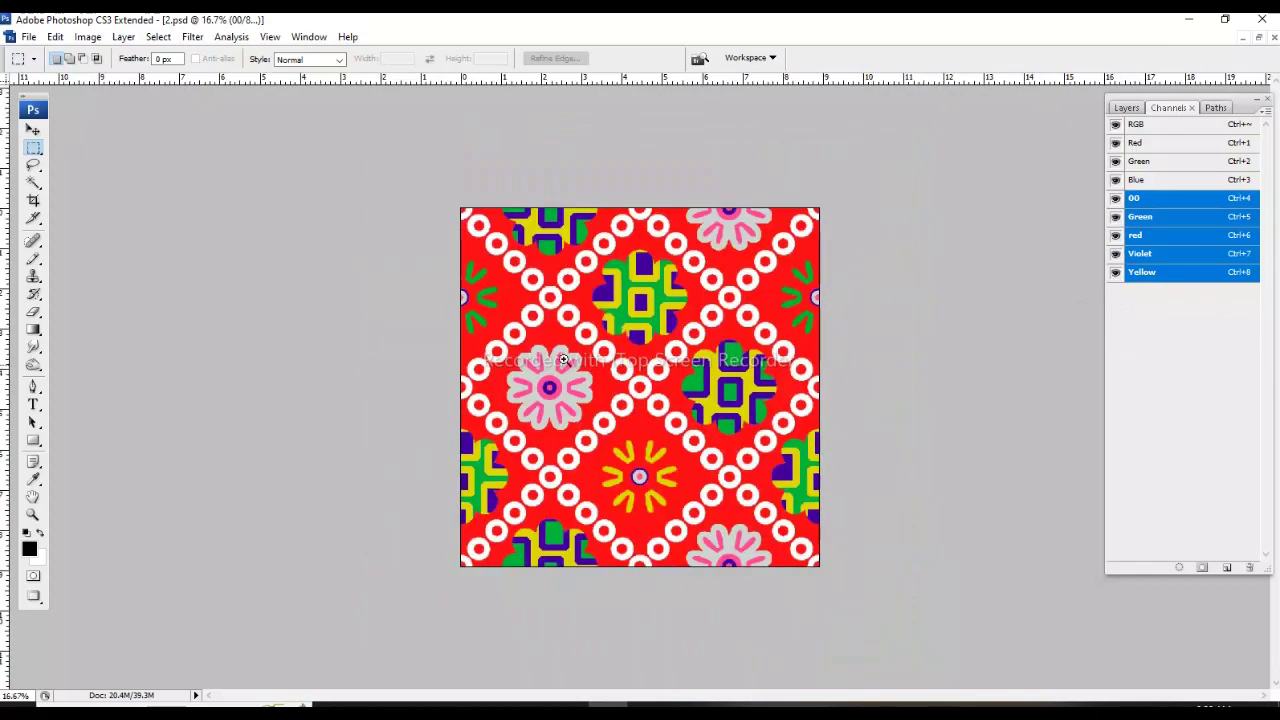
pyautogui.hotkey('ctrl', '+')
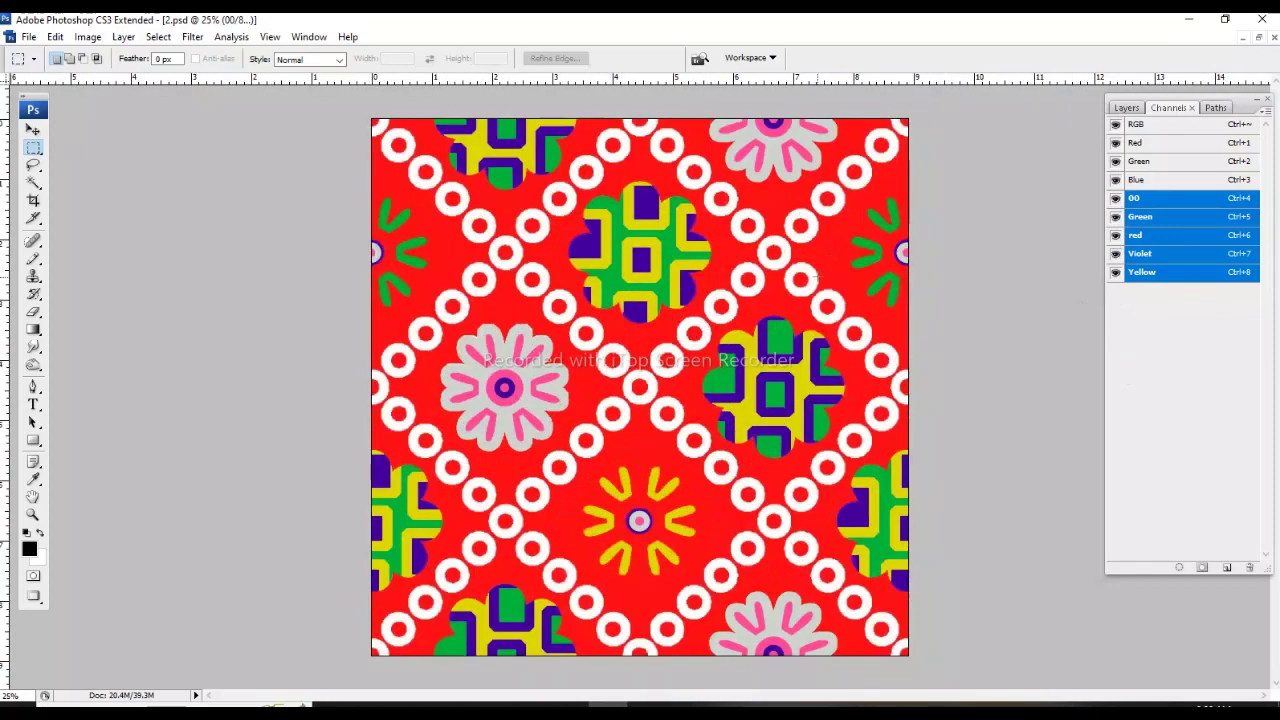
# Create a new Alpha 1 channel and draw a circular selection around the central lattice ring.
pyautogui.click(1229, 568)
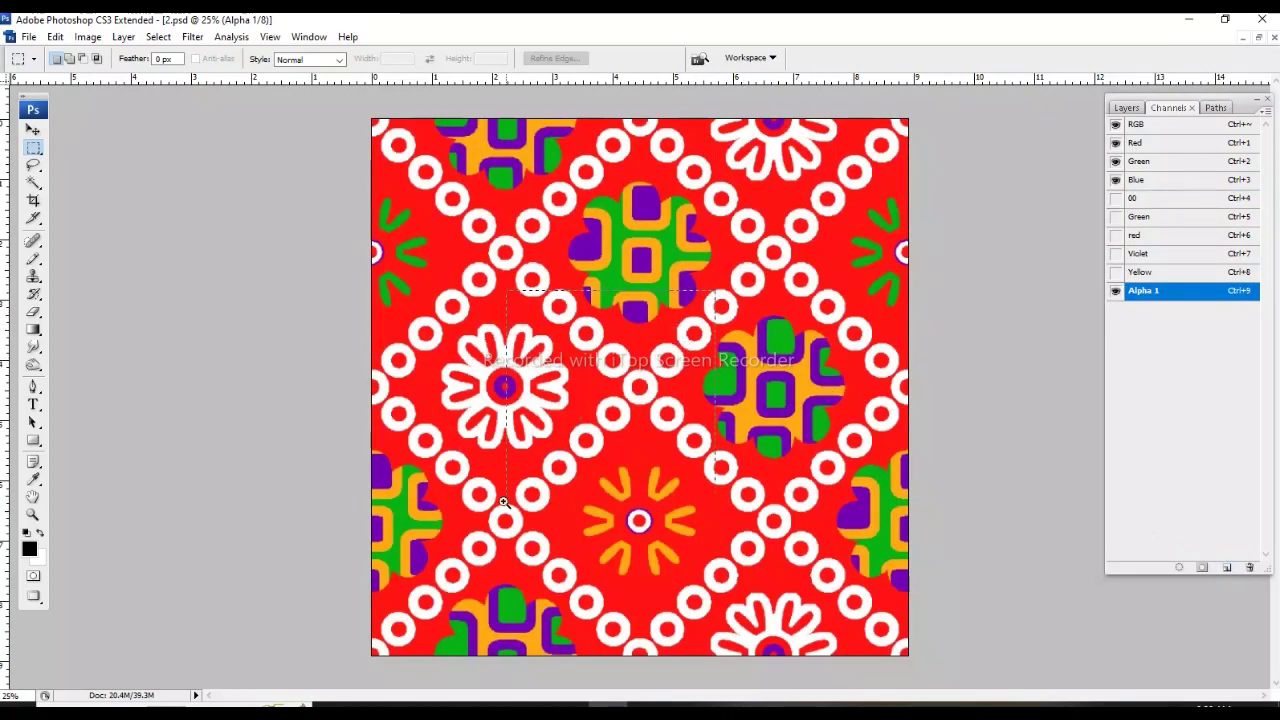
pyautogui.moveTo(716, 291); pyautogui.dragTo(504, 502)
pyautogui.moveTo(445, 222); pyautogui.dragTo(890, 475)
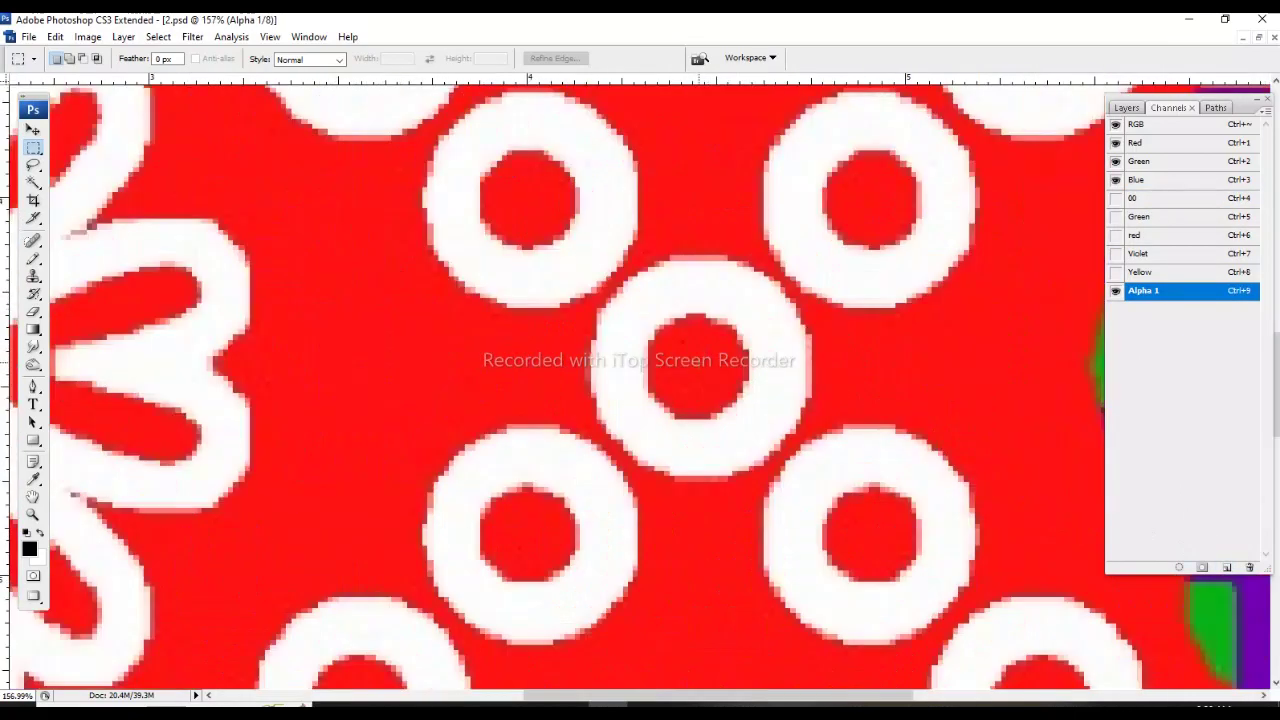
pyautogui.moveTo(716, 396); pyautogui.dragTo(787, 395)
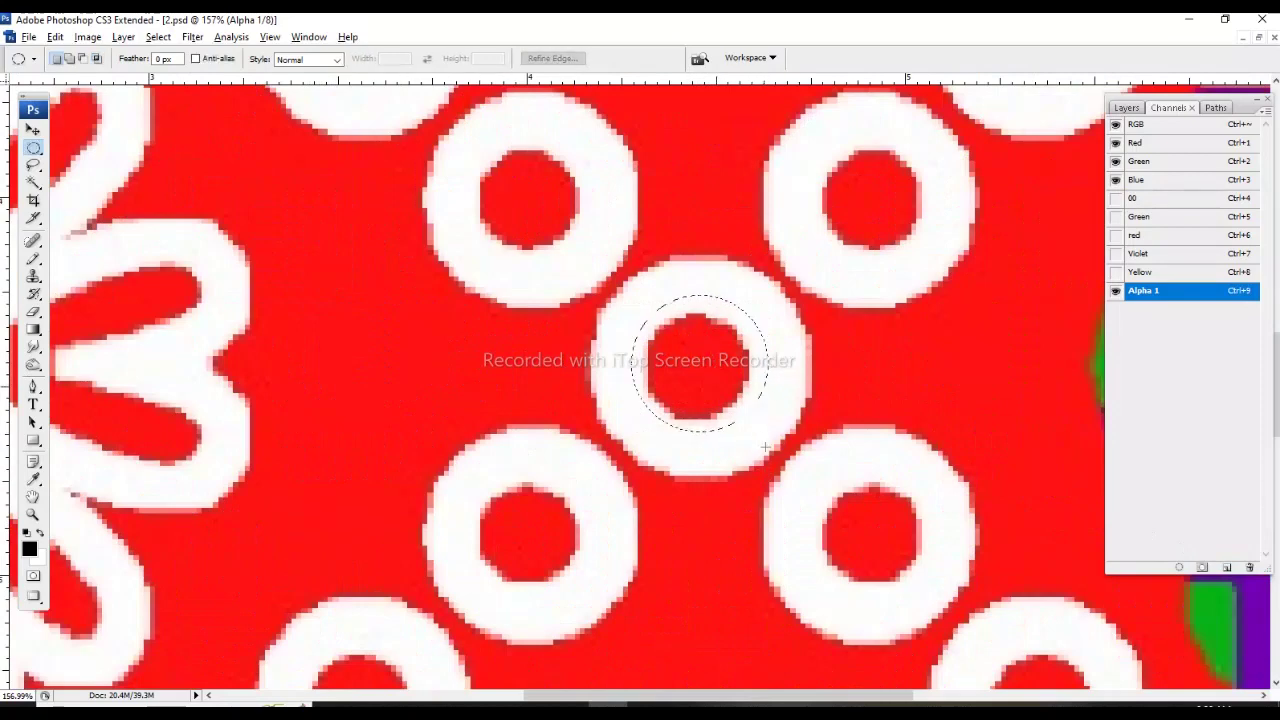
pyautogui.moveTo(765, 447); pyautogui.dragTo(807, 483)
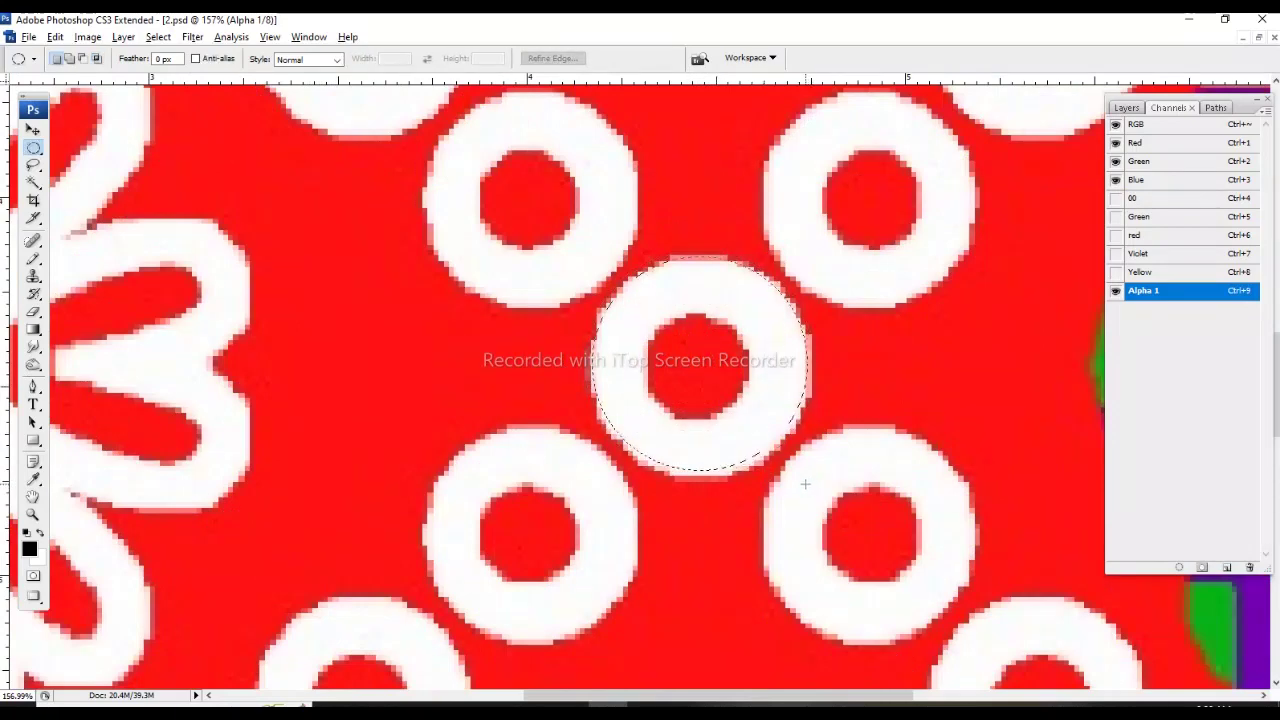
pyautogui.moveTo(807, 485); pyautogui.dragTo(807, 485)
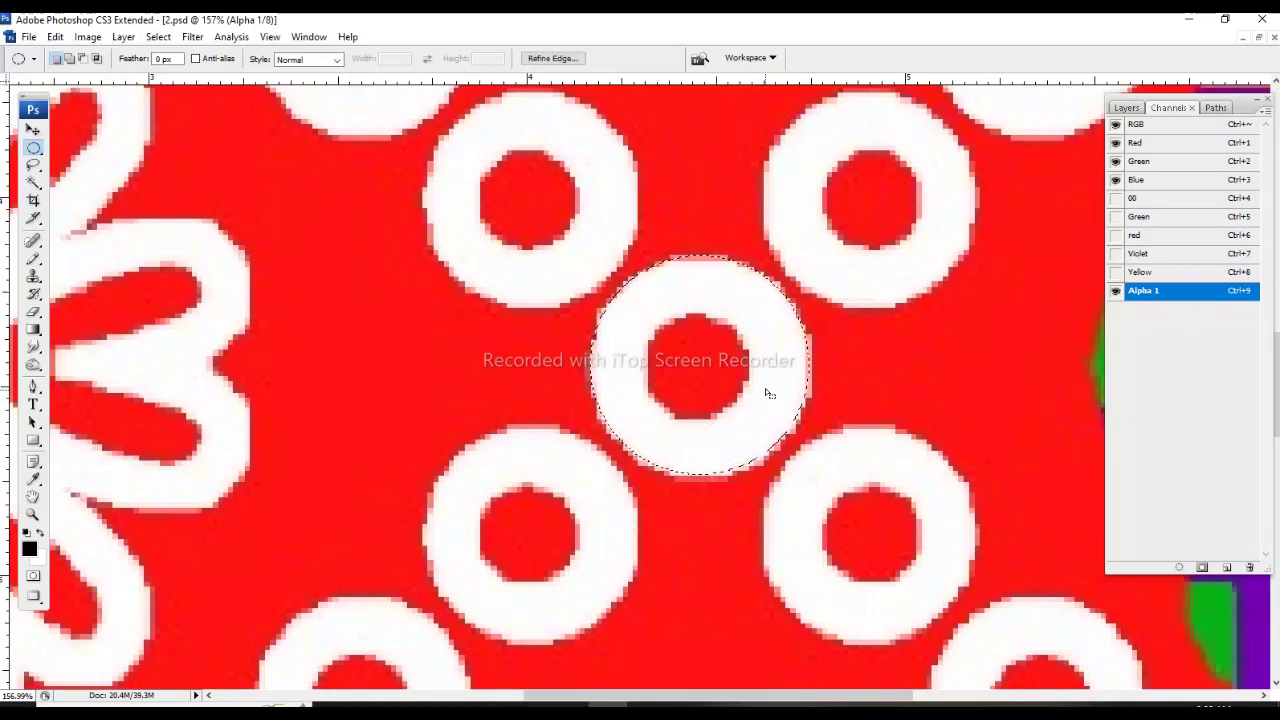
# Stroke the ring's outer and inner circles, fill between them, and deselect.
pyautogui.hotkey('alt', 'e')
pyautogui.press('s')
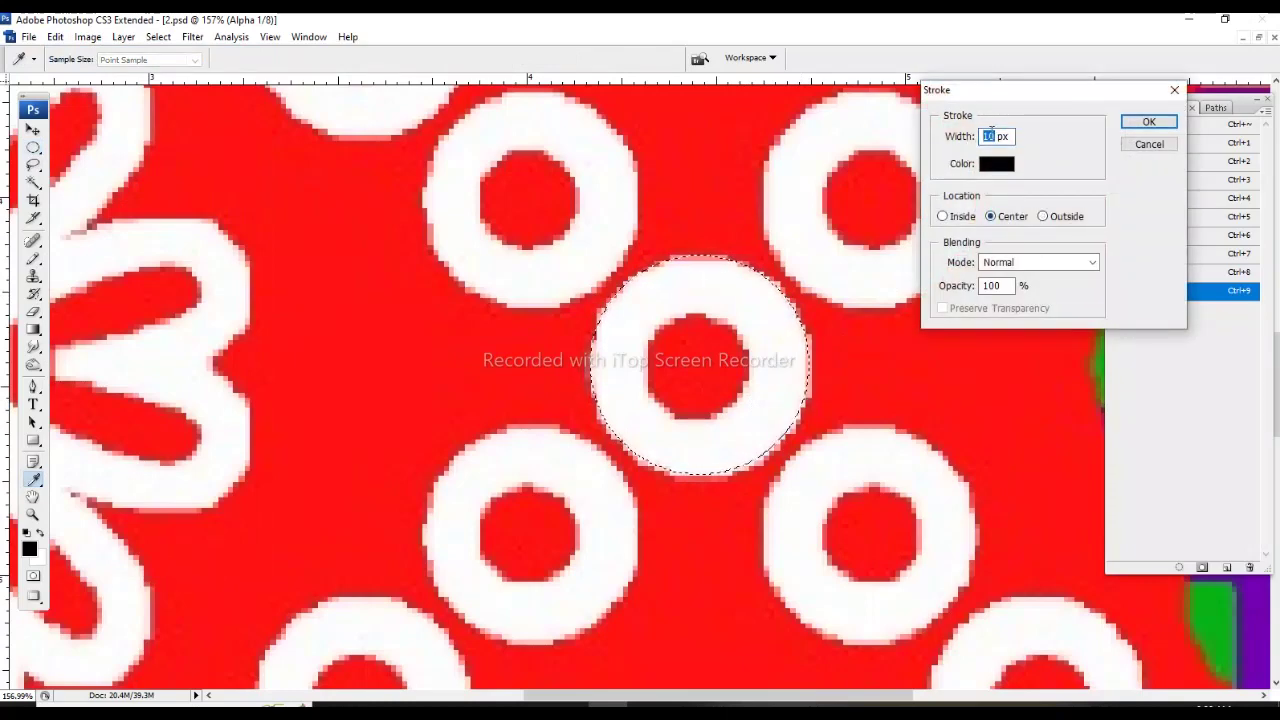
pyautogui.press('Return')
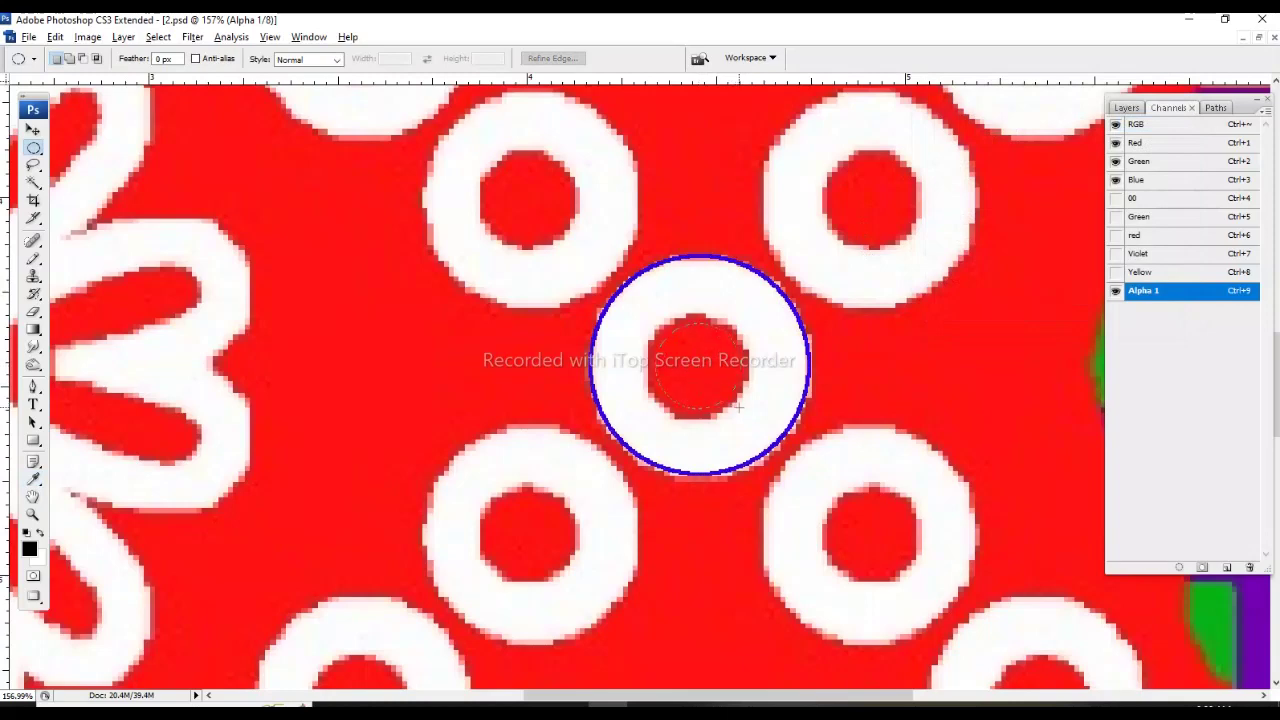
pyautogui.press('w')
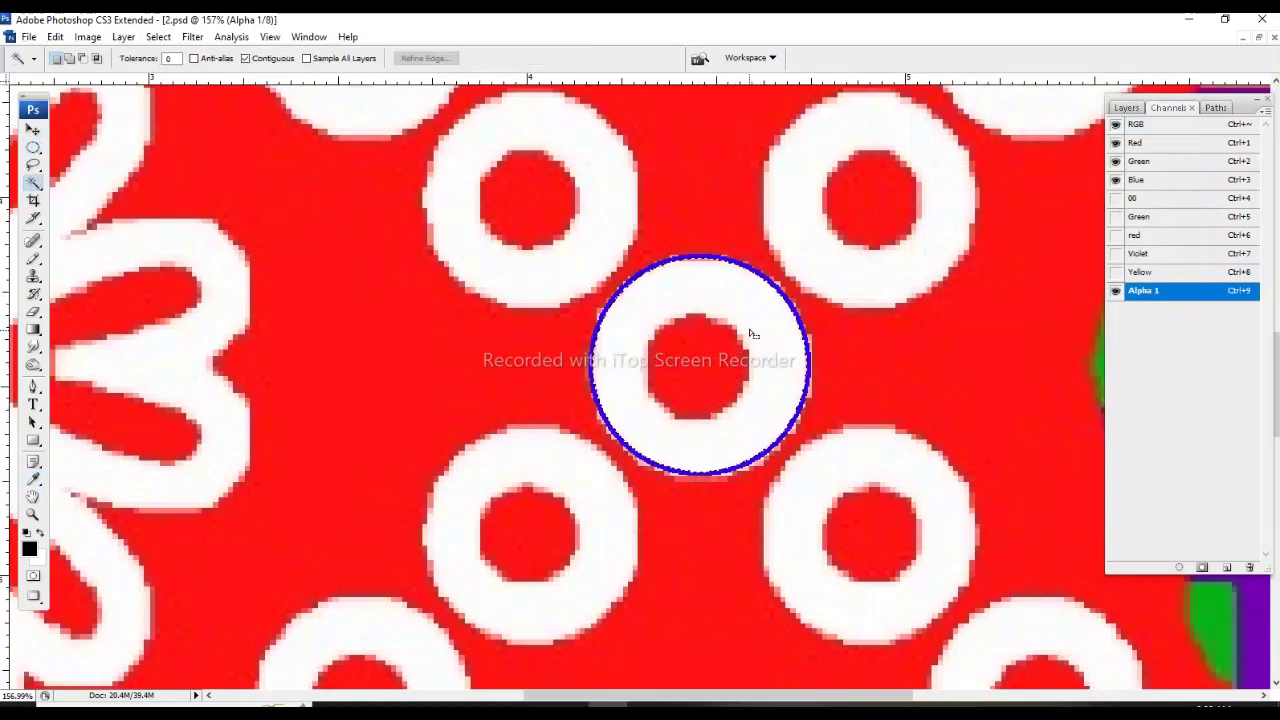
pyautogui.hotkey('alt', 'e')
pyautogui.press('s')
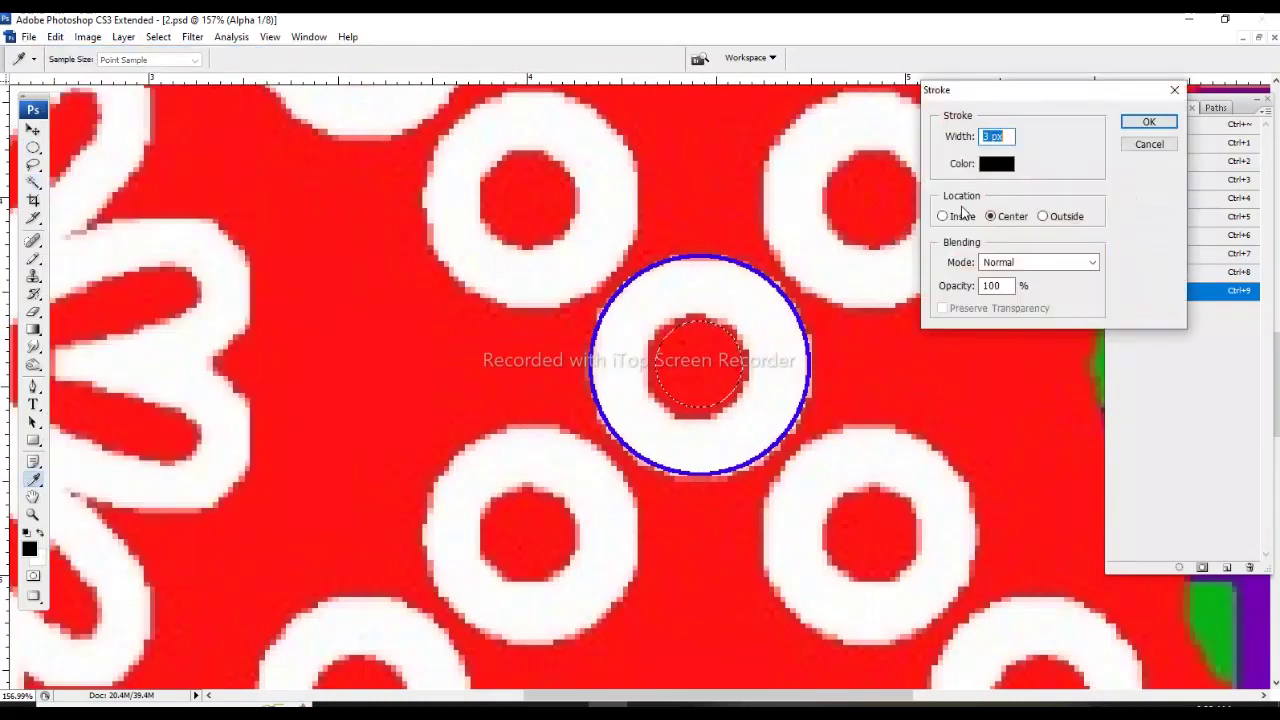
pyautogui.click(1127, 125)
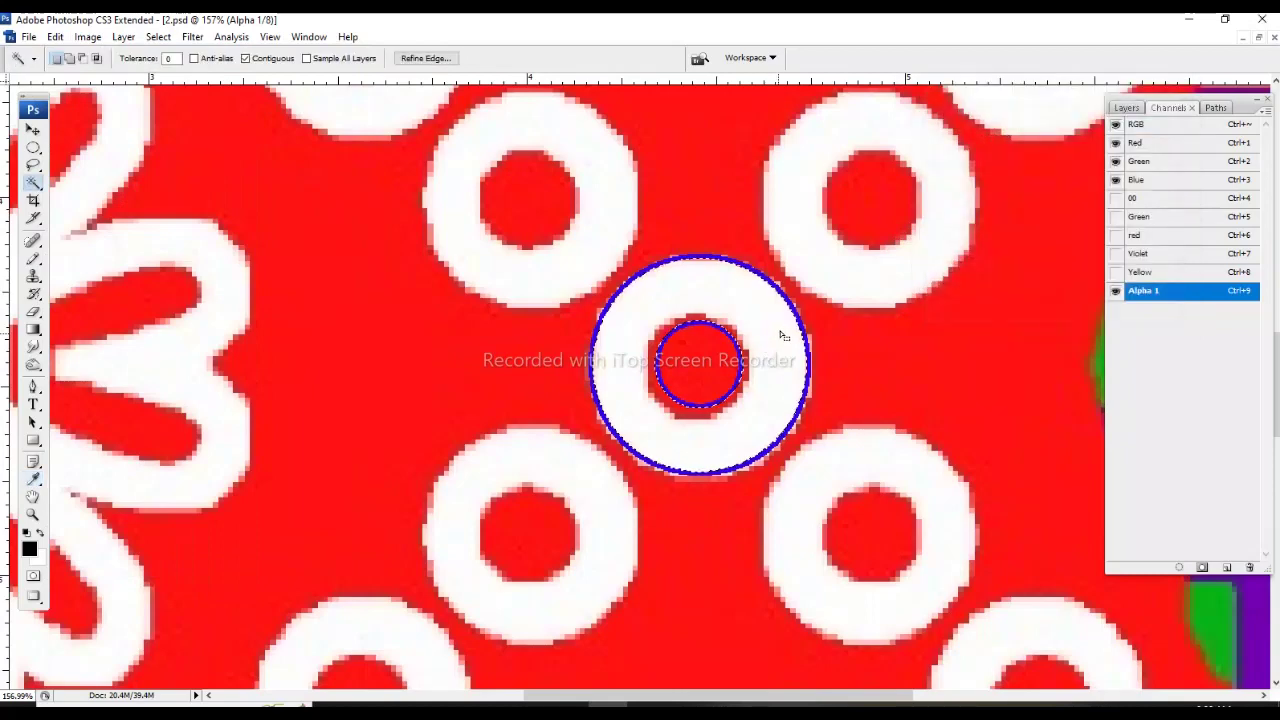
pyautogui.hotkey('alt', 'BackSpace')
pyautogui.hotkey('ctrl', 'd')
pyautogui.press('m')
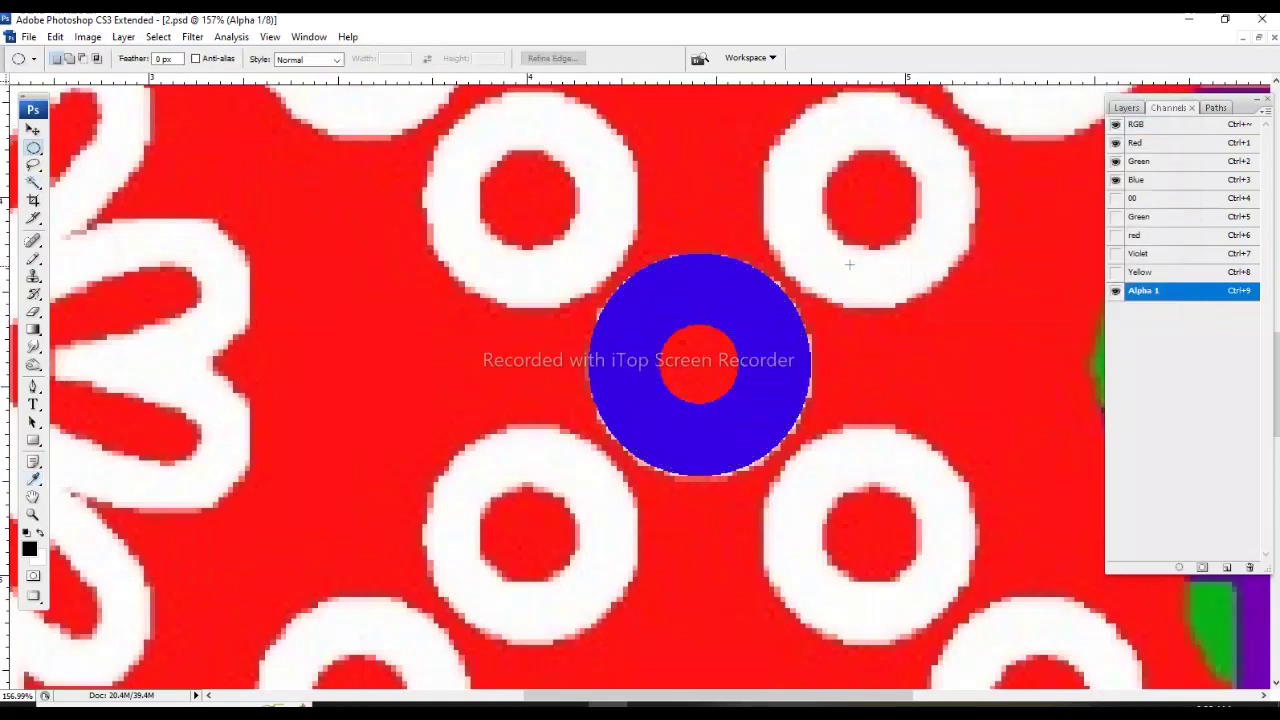
pyautogui.hotkey('ctrl', '-')
pyautogui.hotkey('ctrl', '-')
pyautogui.hotkey('ctrl', '-')
# Select the blue ring with the Magic Wand and zoom in on it.
pyautogui.press('w')
pyautogui.click(658, 374)
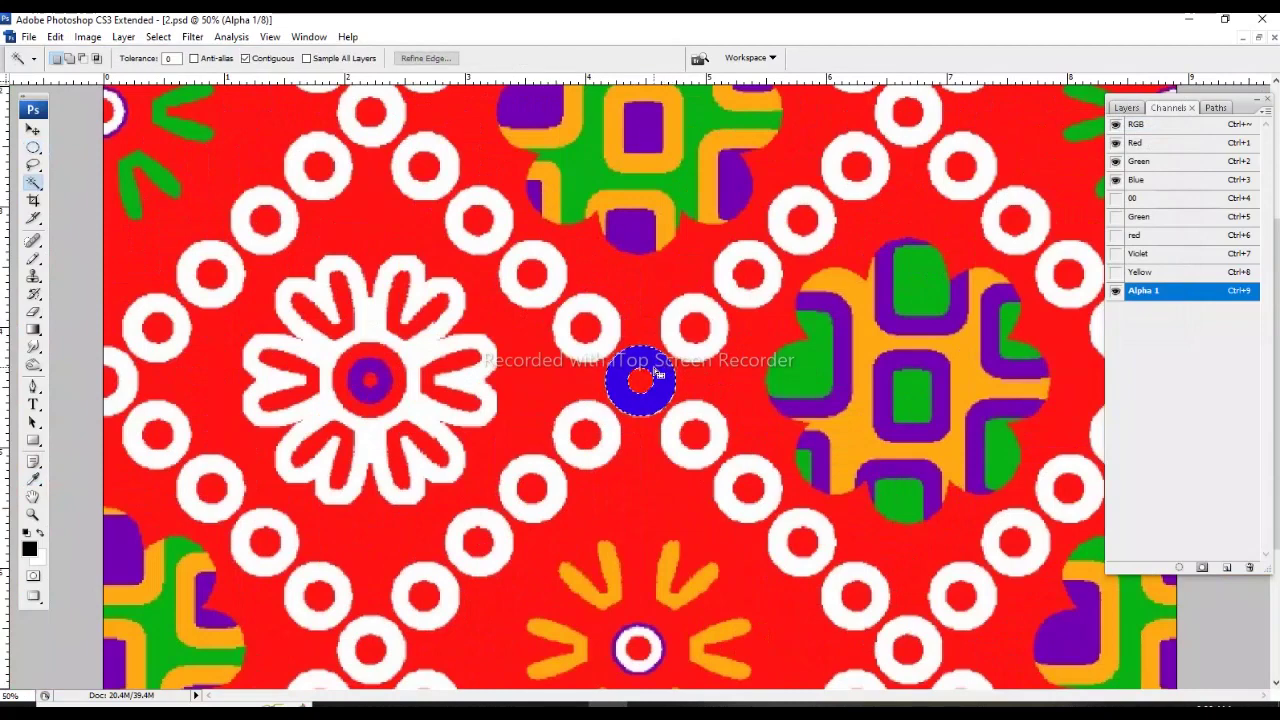
pyautogui.hotkey('ctrl', '-')
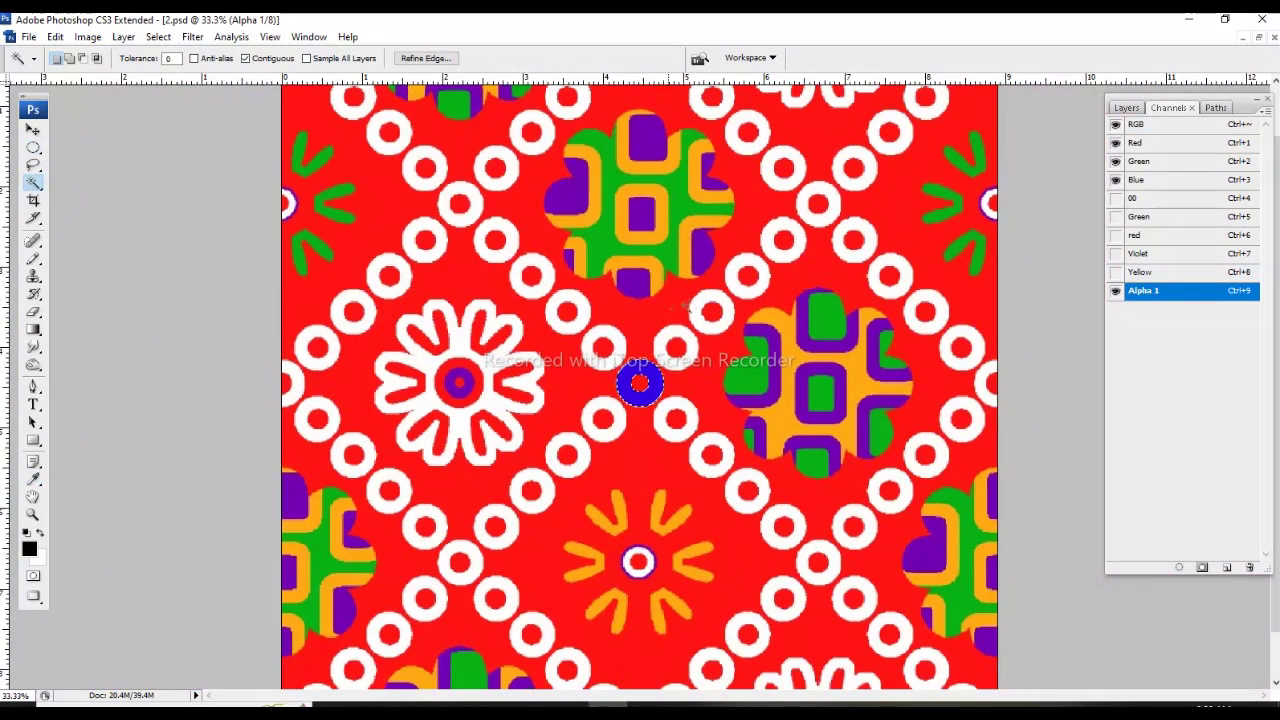
pyautogui.moveTo(706, 319); pyautogui.dragTo(800, 235)
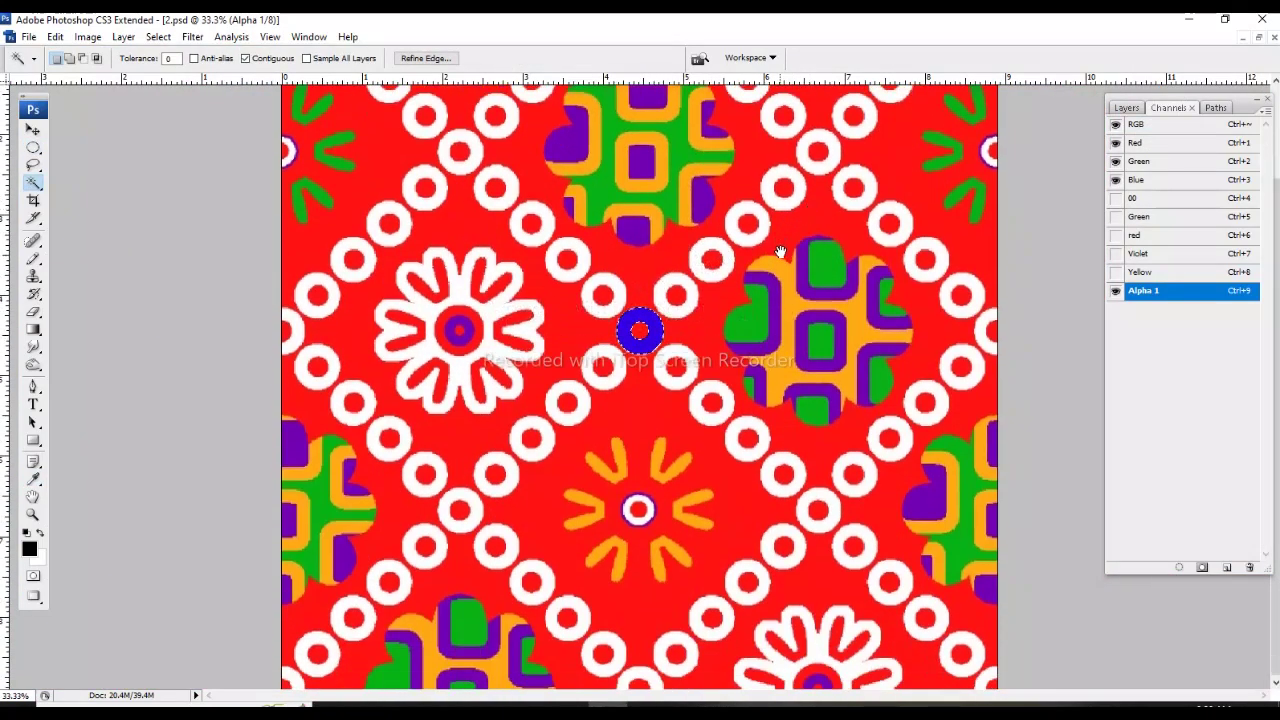
pyautogui.moveTo(773, 278); pyautogui.dragTo(795, 350)
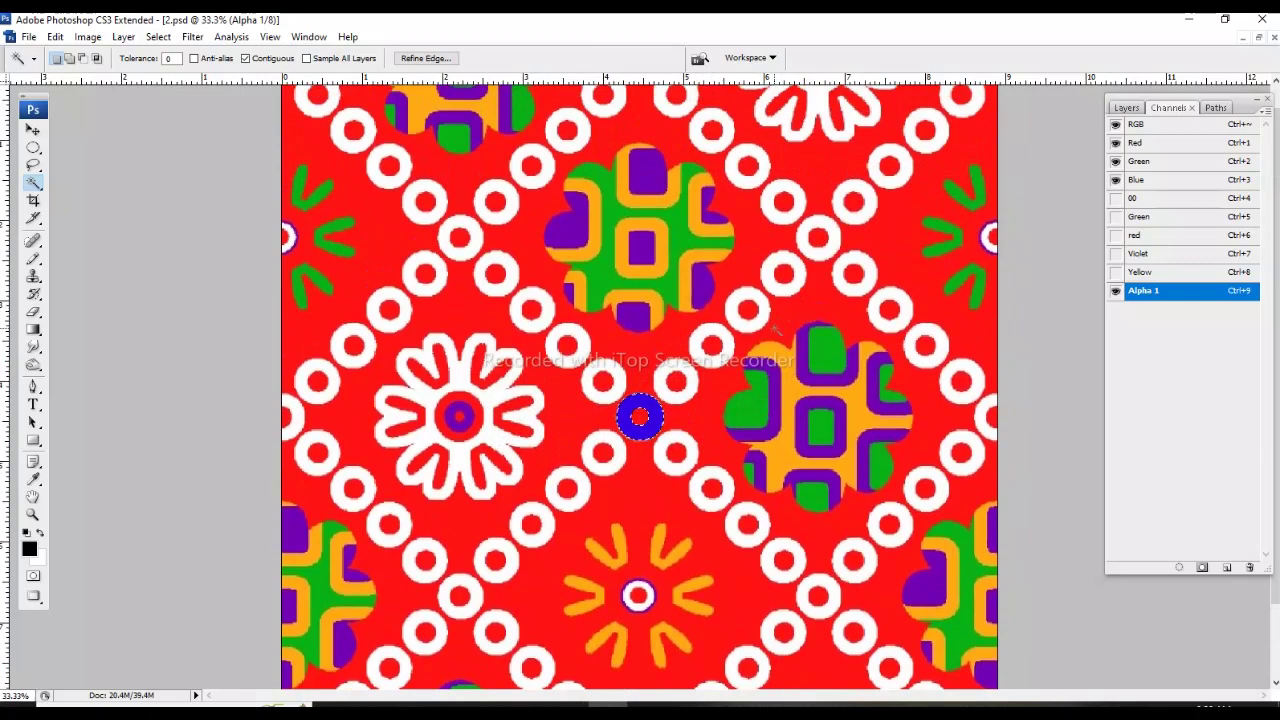
pyautogui.press('Tab')
pyautogui.hotkey('ctrl', '+')
pyautogui.hotkey('ctrl', '+')
pyautogui.hotkey('ctrl', '+')
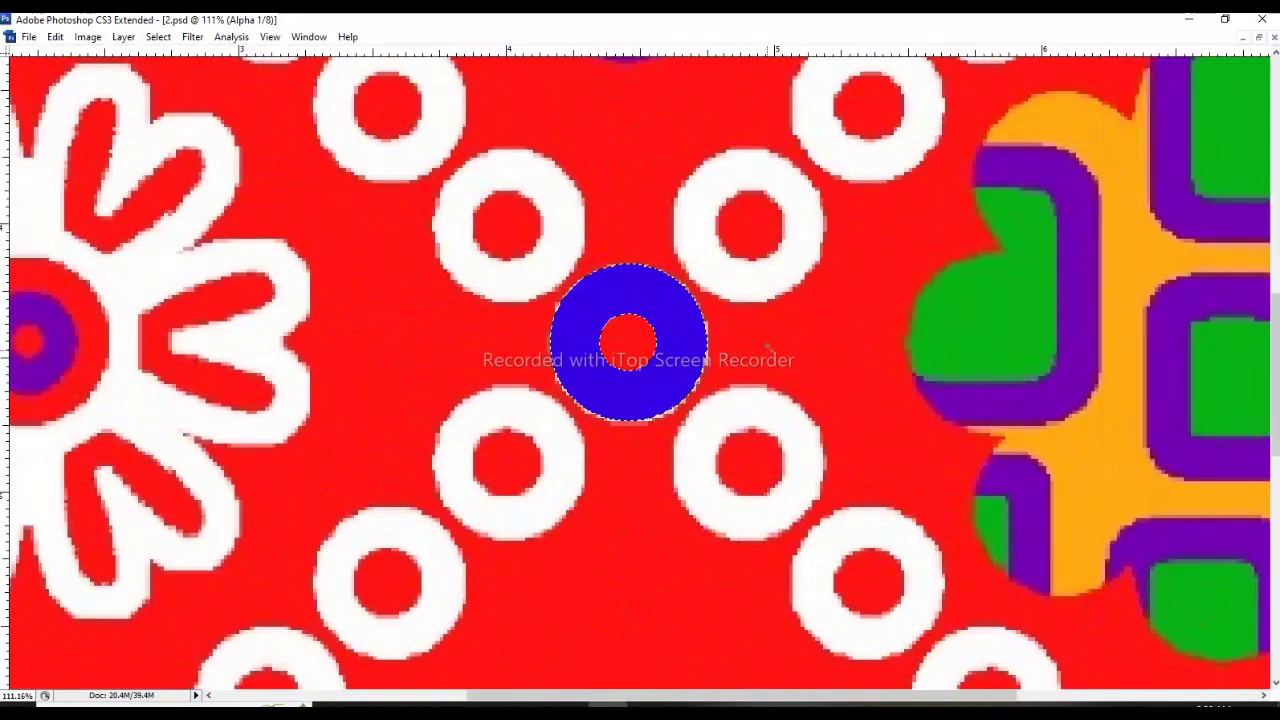
# Alt-drag copies of the blue ring up-right along the diagonal, nudging them onto the lattice rings.
pyautogui.moveTo(766, 345); pyautogui.dragTo(778, 425)
pyautogui.moveTo(689, 451)
pyautogui.mouseDown()
pyautogui.moveTo(870, 260)
pyautogui.moveTo(923, 227)
pyautogui.moveTo(793, 451)
pyautogui.moveTo(897, 335)
pyautogui.mouseUp()
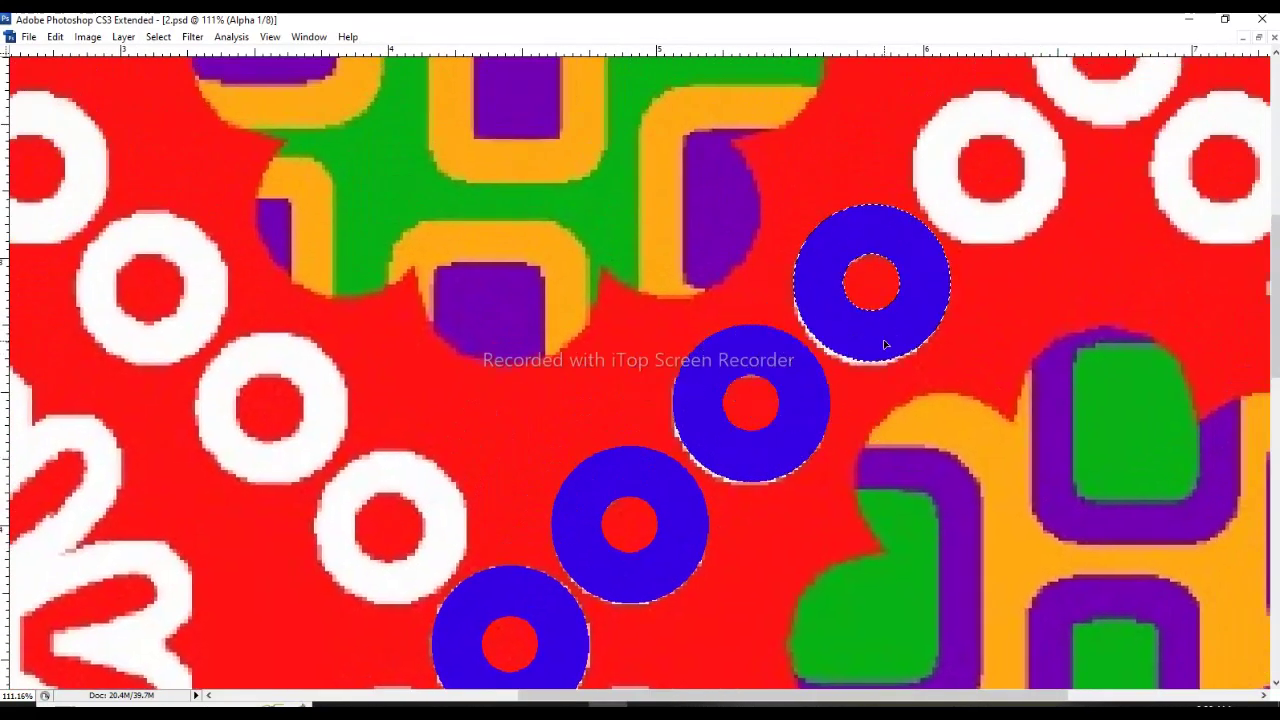
pyautogui.hotkey('ctrl', 'alt', 'z')
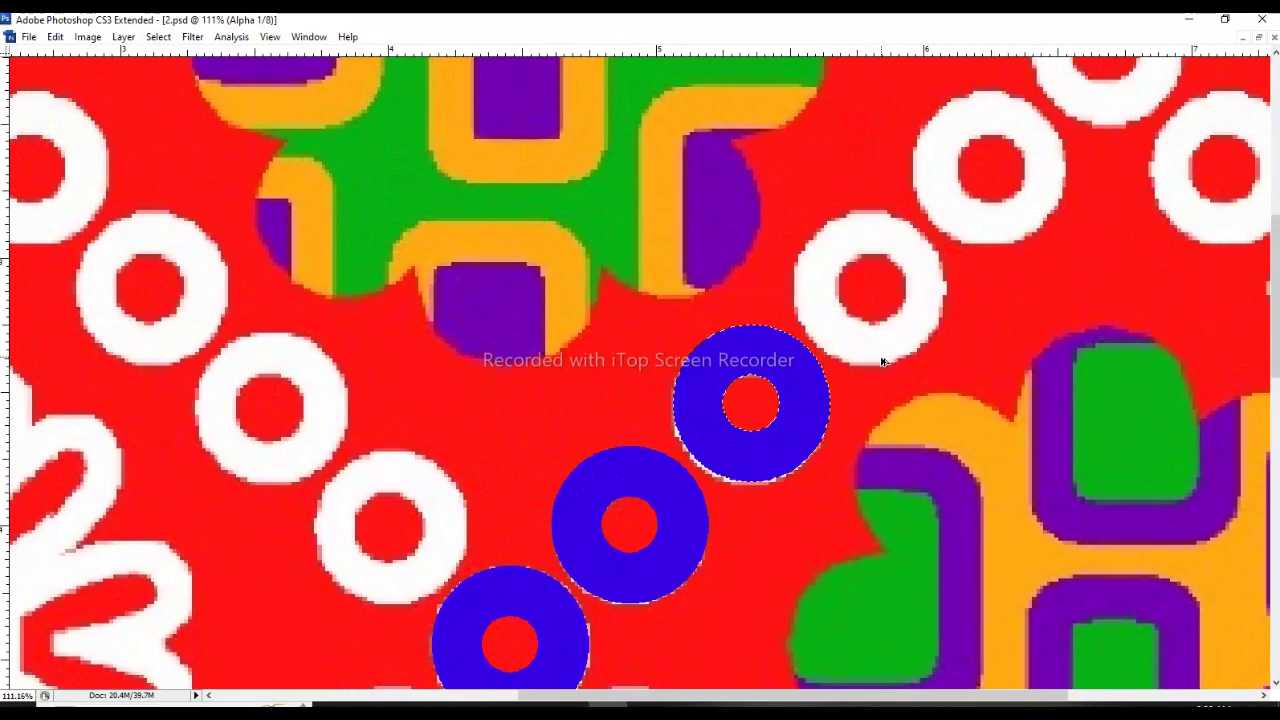
pyautogui.hotkey('ctrl', 'alt', 'z')
pyautogui.moveTo(715, 545); pyautogui.dragTo(992, 237)
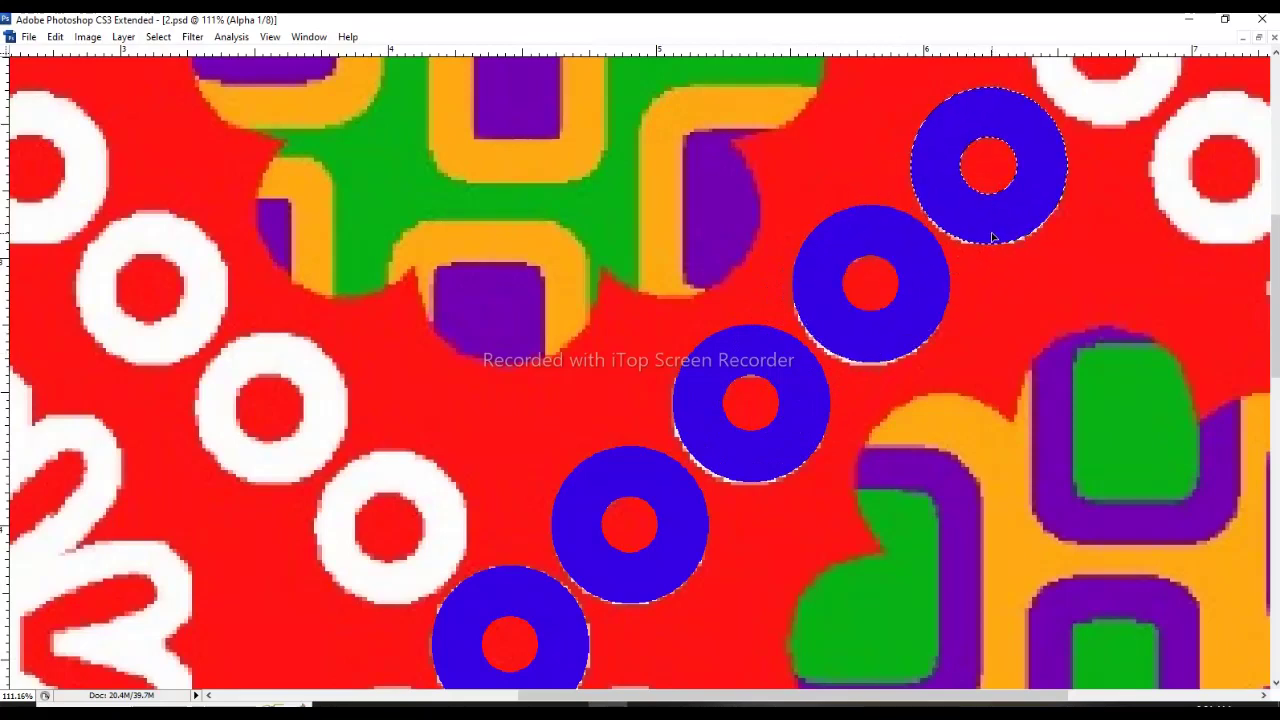
pyautogui.moveTo(1076, 217); pyautogui.dragTo(921, 505)
pyautogui.moveTo(868, 466); pyautogui.dragTo(988, 345)
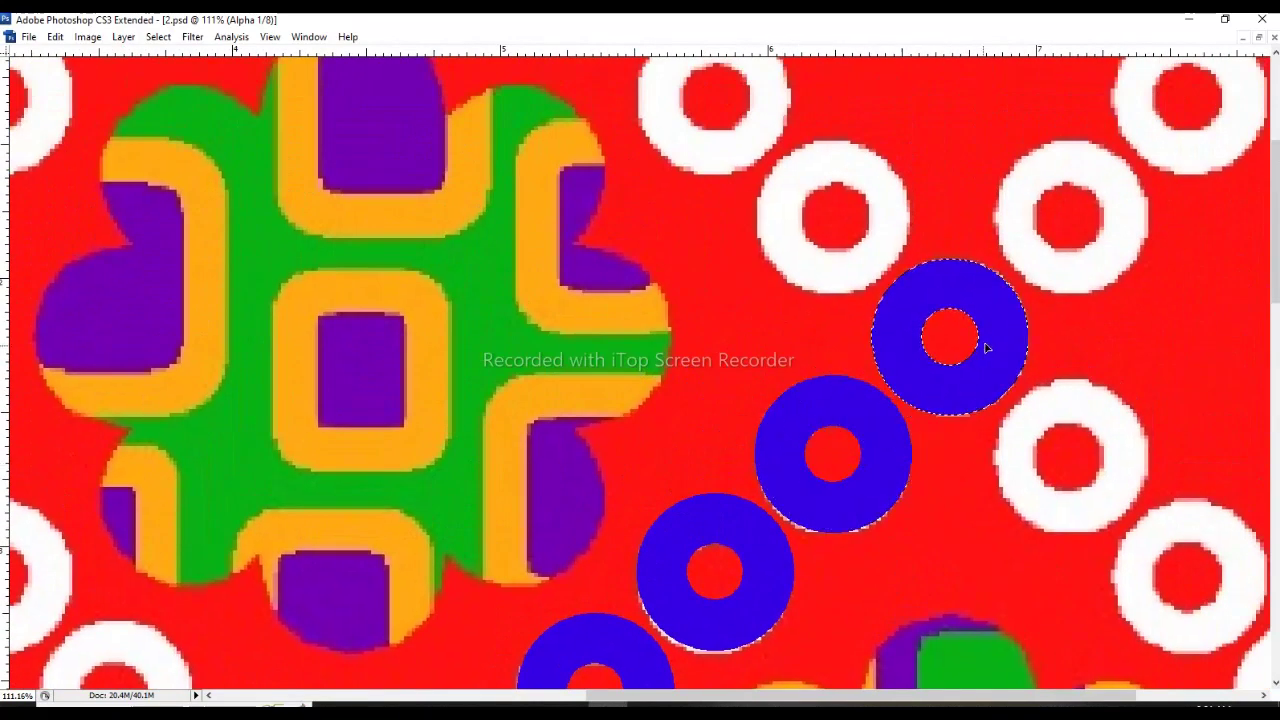
pyautogui.press('Left')
pyautogui.press('Left')
pyautogui.press('Left')
pyautogui.press('Down')
pyautogui.press('Down')
pyautogui.press('Left')
pyautogui.press('Left')
pyautogui.press('Left')
pyautogui.press('Down')
pyautogui.press('Down')
pyautogui.press('Down')
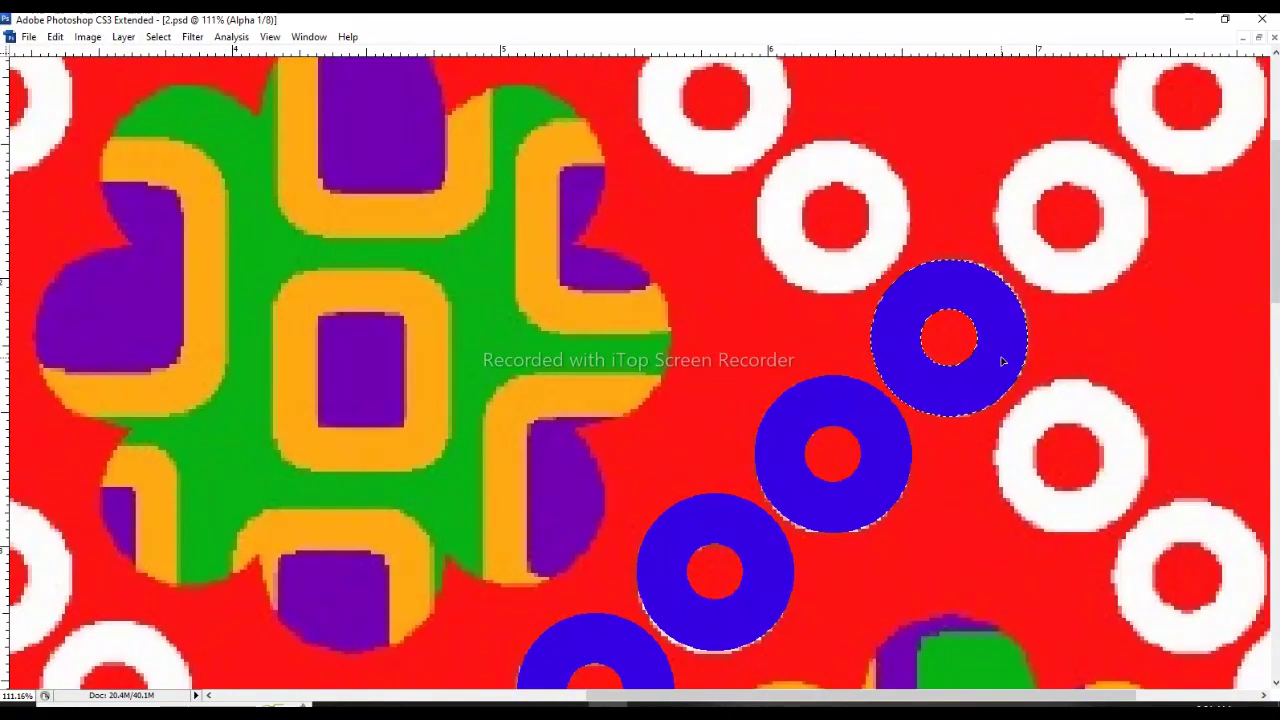
# Add the other blue rings, including the two lower-left ones, to the selection.
pyautogui.hotkey('ctrl', '-')
pyautogui.hotkey('ctrl', '-')
pyautogui.scroll(-2, 997, 323)
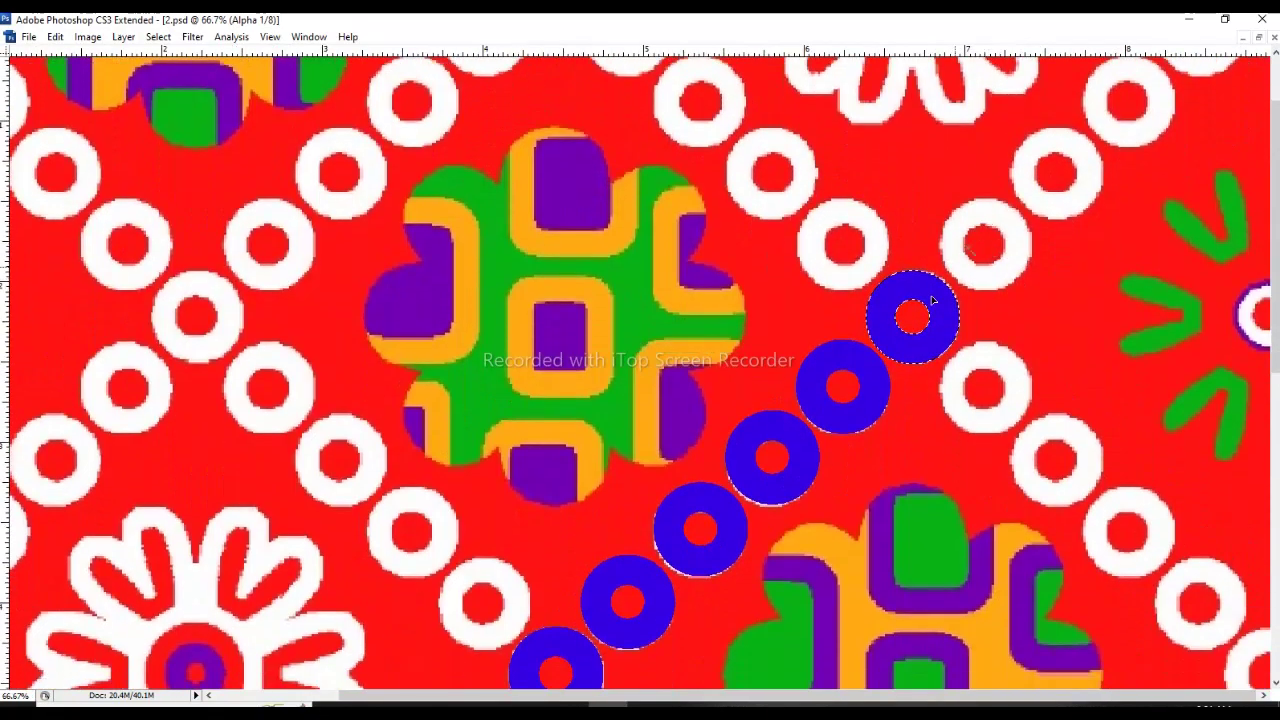
pyautogui.keyDown('shift'); pyautogui.click(806, 457); pyautogui.keyUp('shift')
pyautogui.scroll(-4, 806, 457)
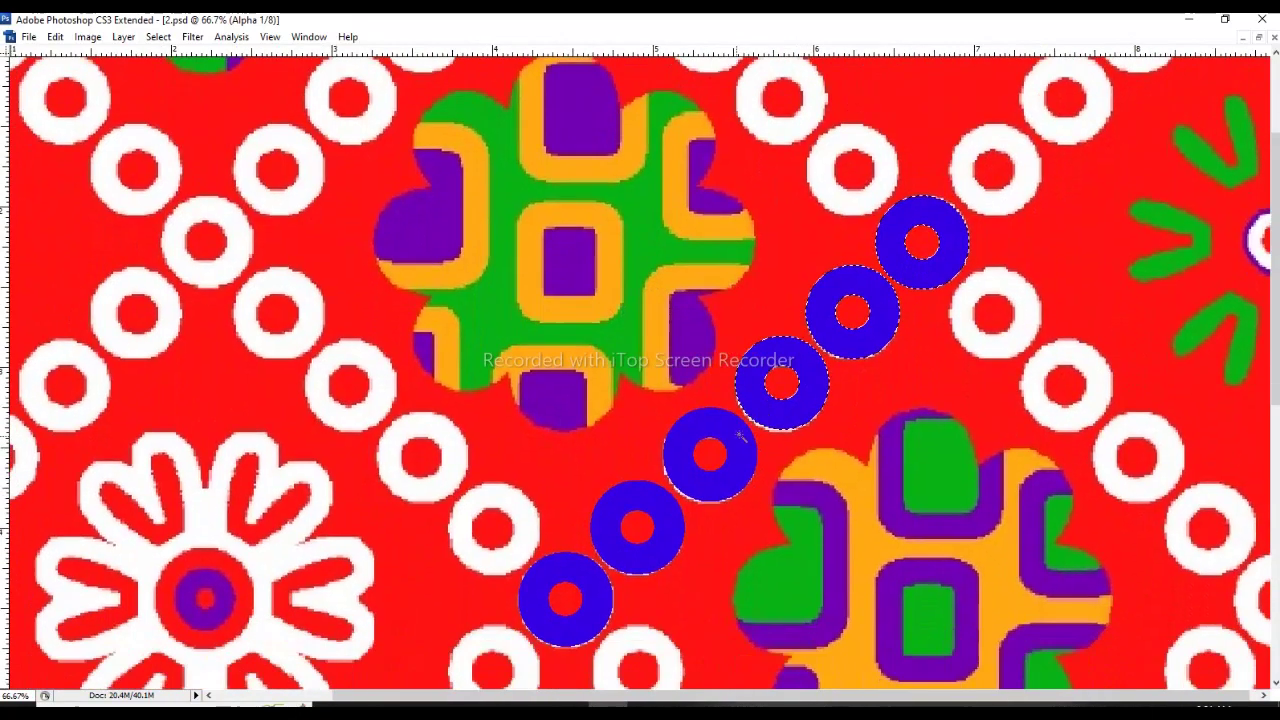
pyautogui.keyDown('shift'); pyautogui.click(700, 462); pyautogui.keyUp('shift')
pyautogui.keyDown('shift'); pyautogui.click(645, 550); pyautogui.keyUp('shift')
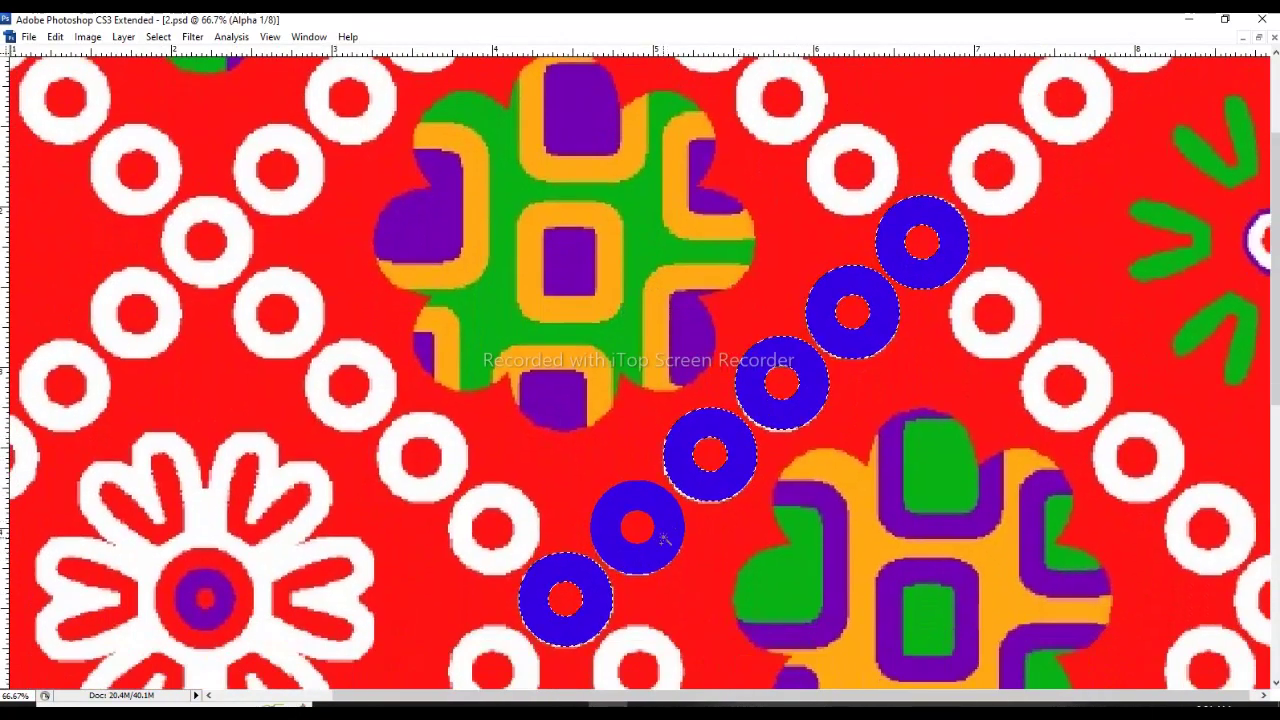
pyautogui.hotkey('ctrl', '-')
pyautogui.hotkey('ctrl', '-')
pyautogui.hotkey('ctrl', '-')
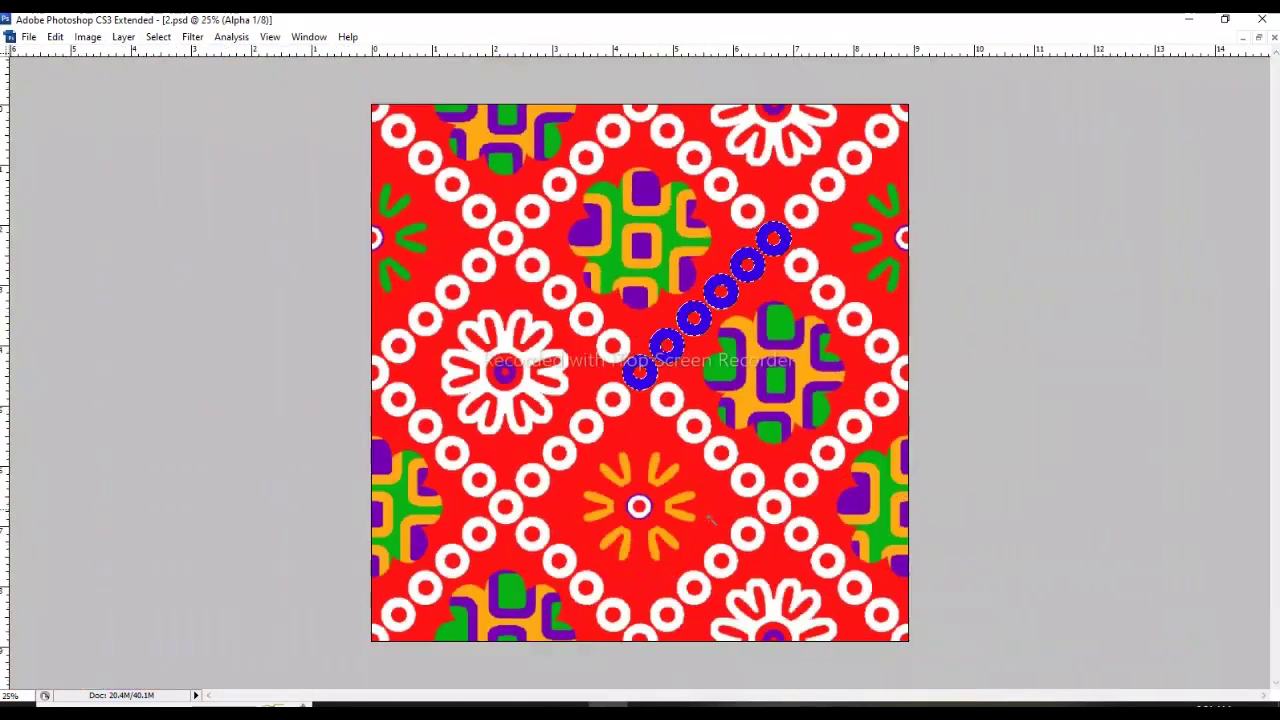
pyautogui.press('Tab')
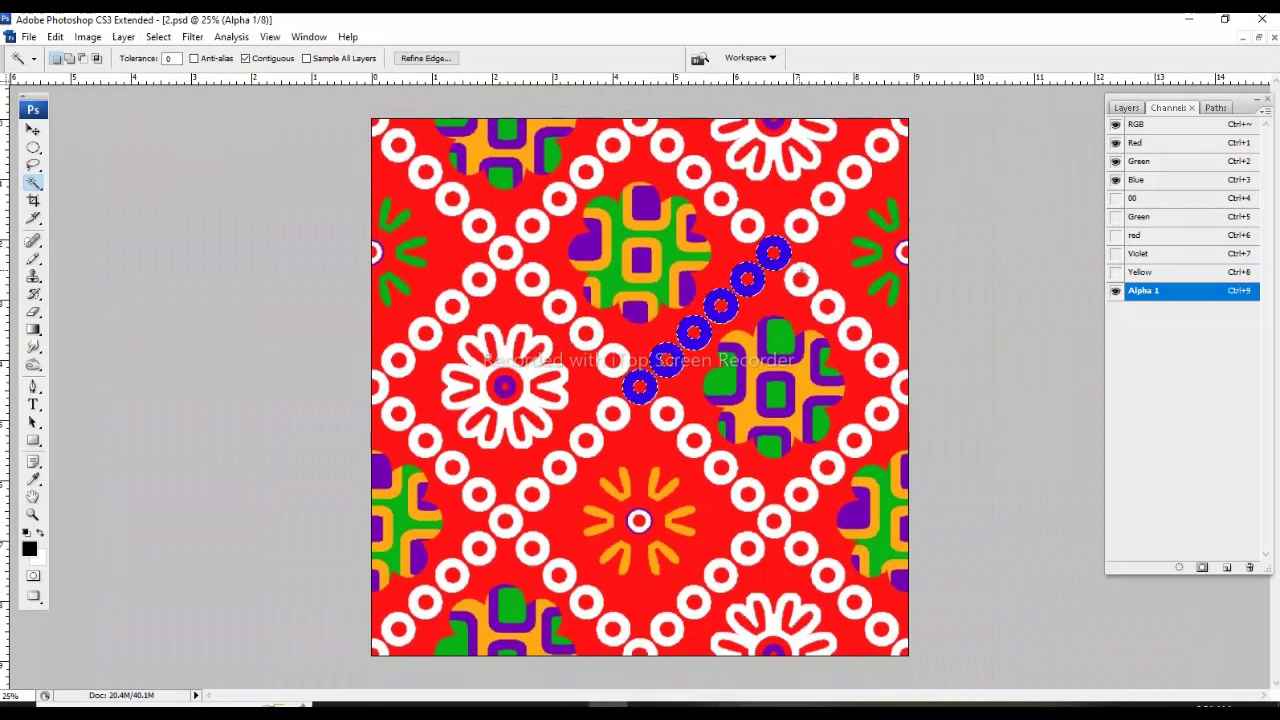
pyautogui.press('Tab')
pyautogui.hotkey('ctrl', '+')
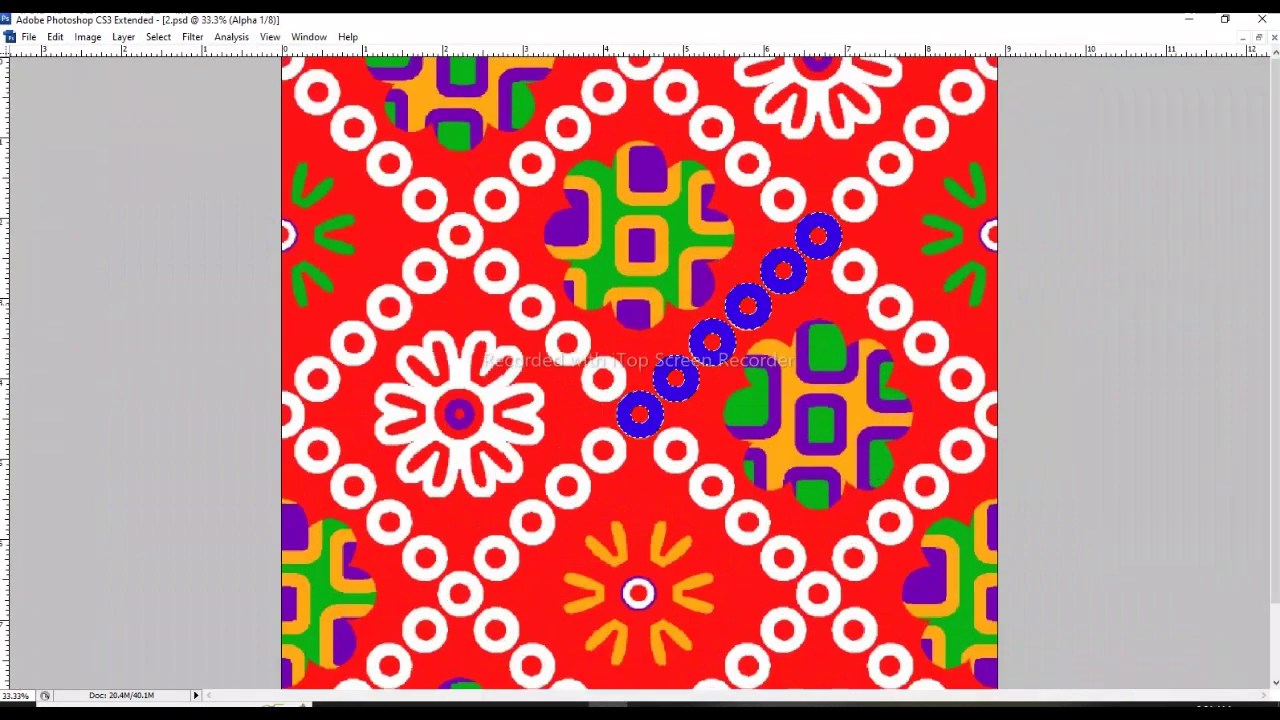
# Copy the selected rings further along the diagonal, nudging them up and right into line.
pyautogui.moveTo(705, 378)
pyautogui.mouseDown()
pyautogui.moveTo(745, 343)
pyautogui.moveTo(648, 427)
pyautogui.mouseUp()
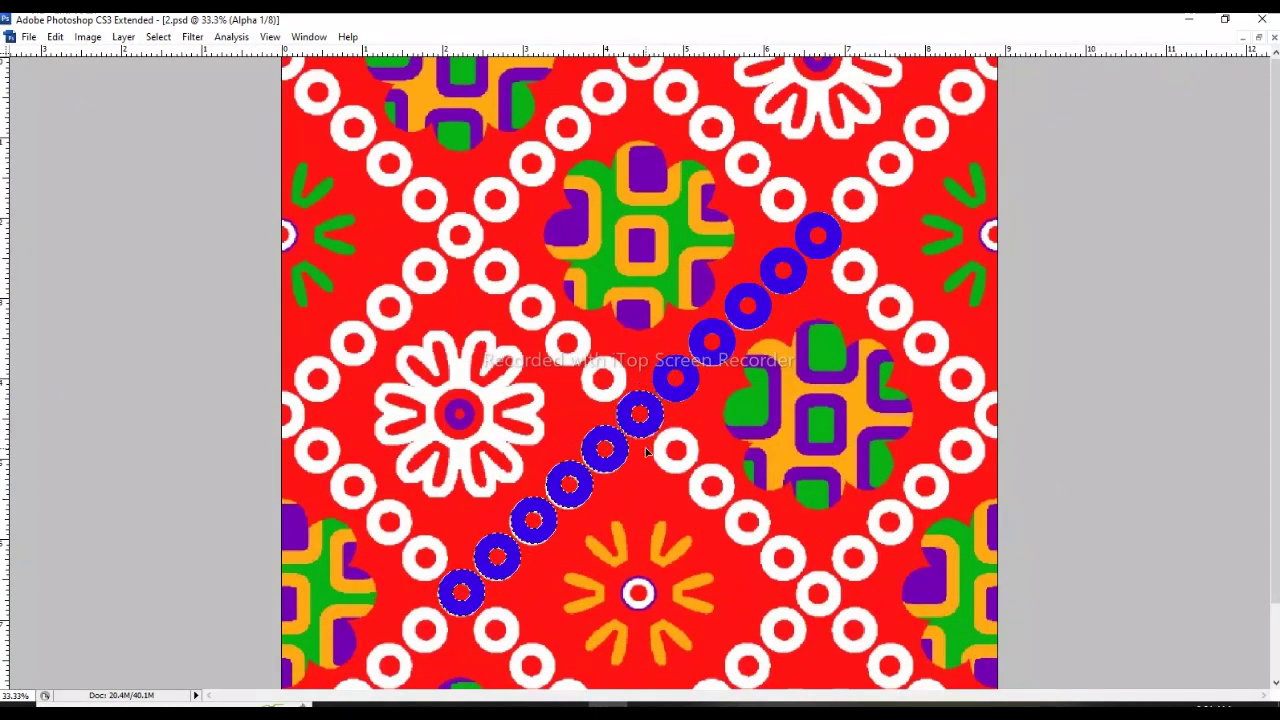
pyautogui.scroll(5, 648, 427)
pyautogui.press('Up')
pyautogui.press('Up')
pyautogui.press('Up')
pyautogui.press('Right')
pyautogui.press('Right')
pyautogui.press('Right')
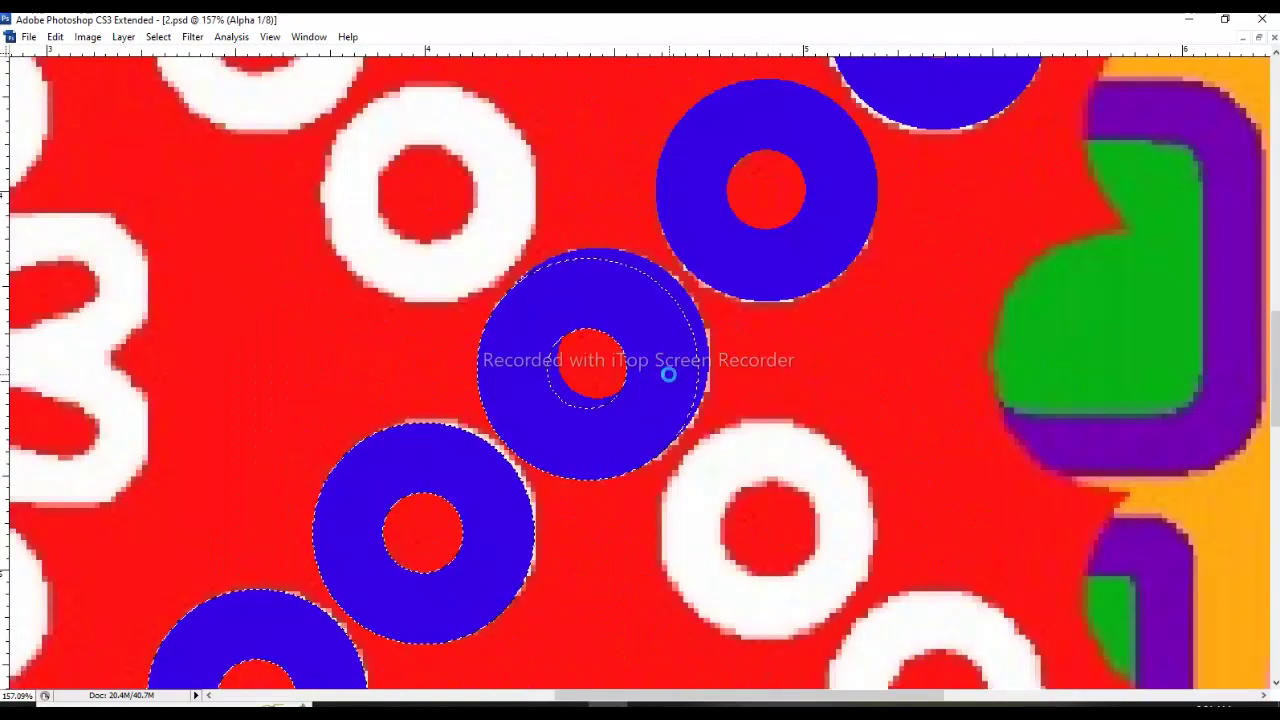
pyautogui.press('Up')
pyautogui.press('Up')
pyautogui.press('Right')
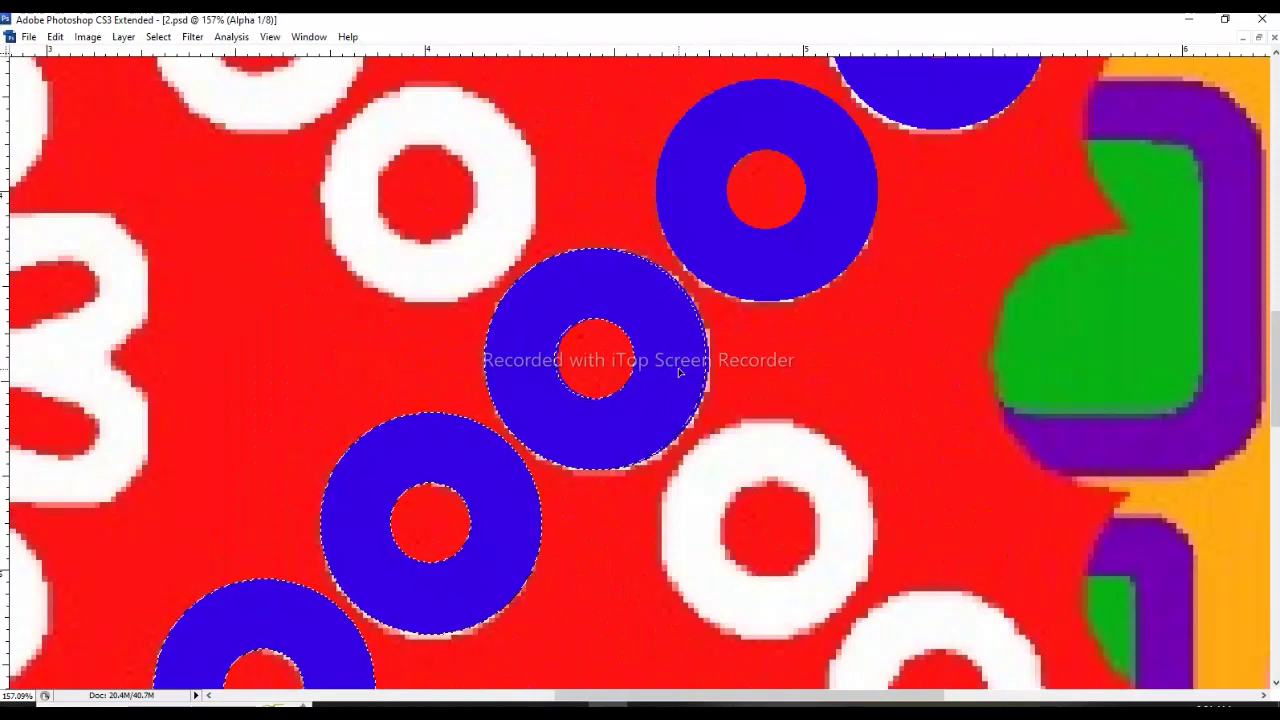
pyautogui.press('Up')
pyautogui.press('Right')
pyautogui.press('Up')
pyautogui.press('Right')
pyautogui.scroll(-3, 730, 339)
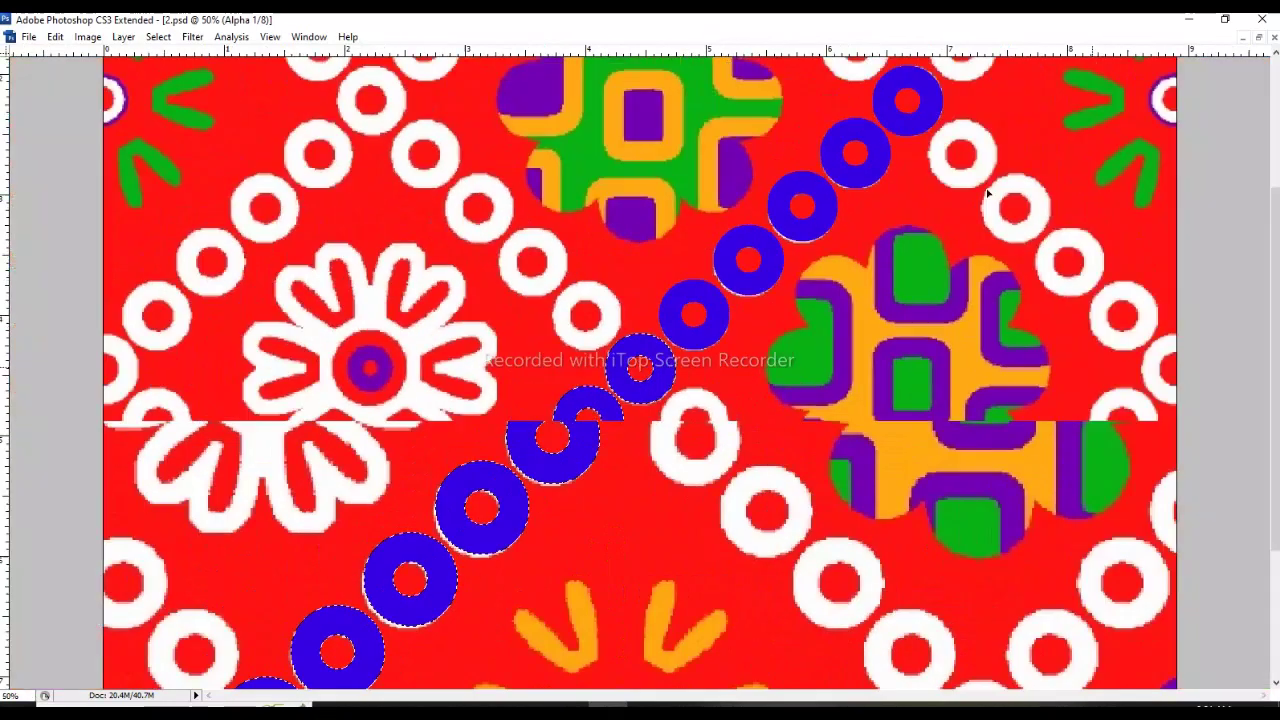
pyautogui.scroll(-3, 730, 339)
pyautogui.press('Tab')
# Target the composite with all spot channels visible, apply Offset, and check the image size.
pyautogui.press('m')
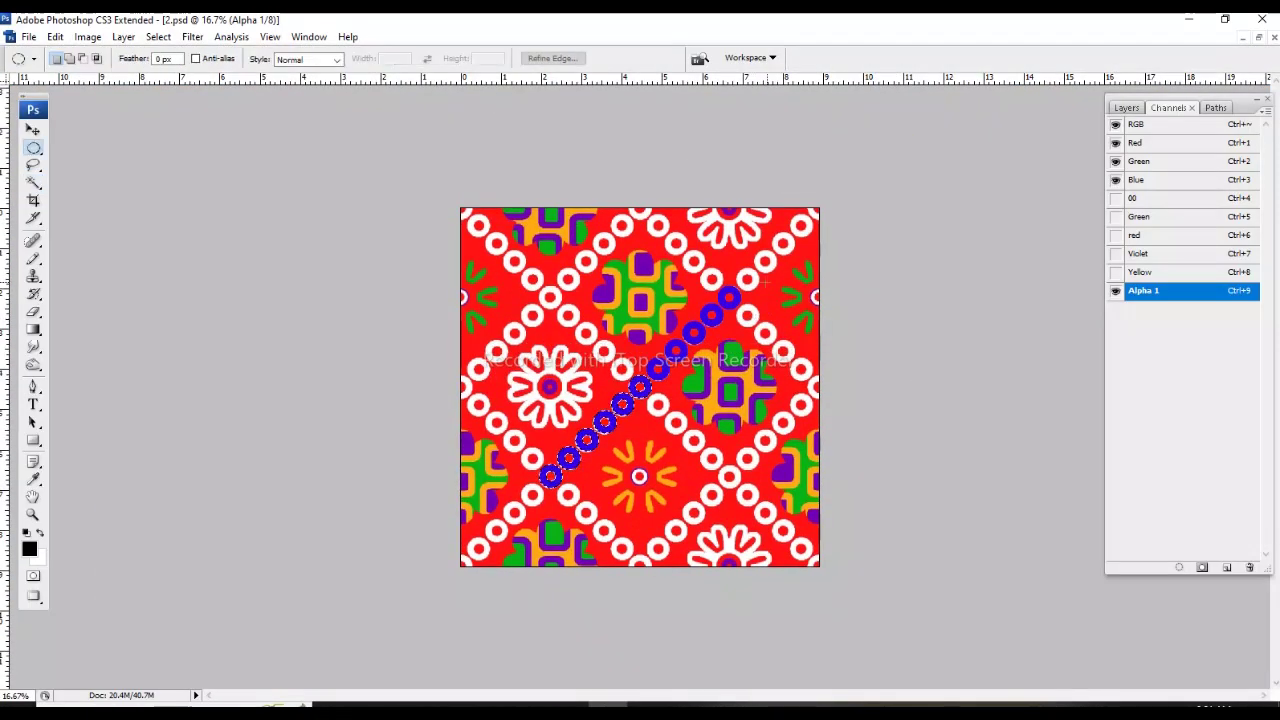
pyautogui.hotkey('ctrl', '`')
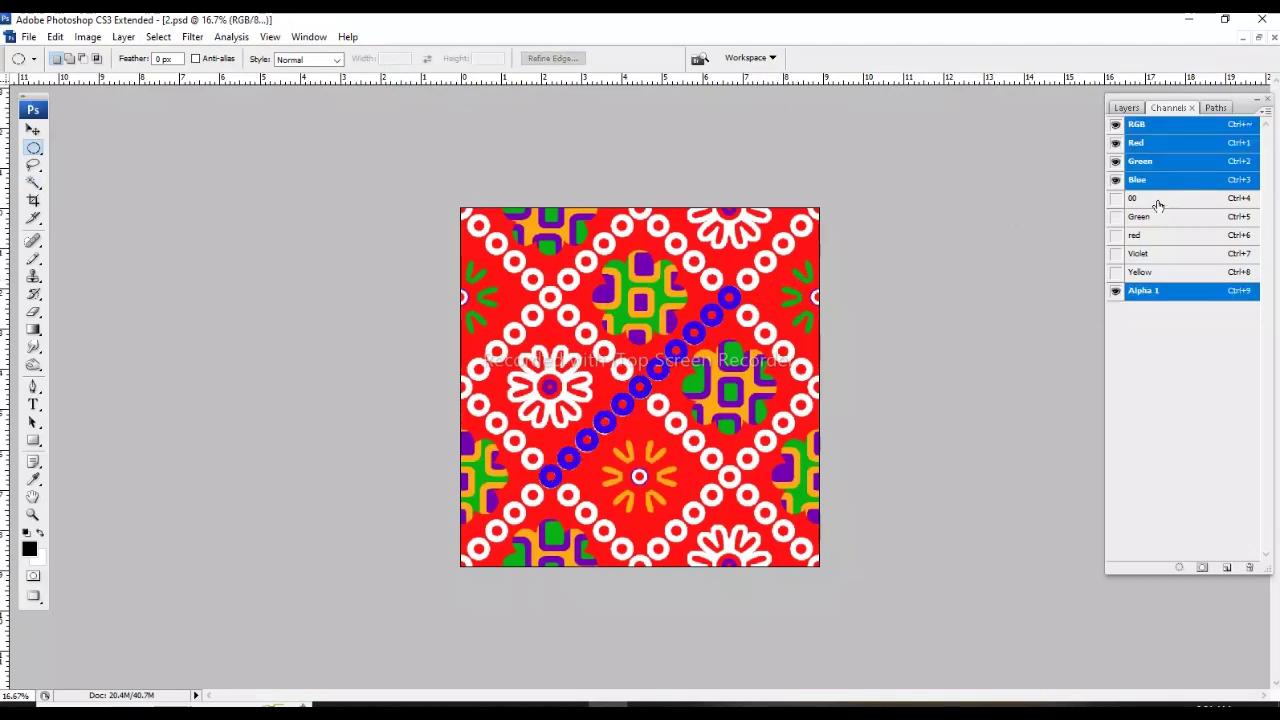
pyautogui.moveTo(1115, 198); pyautogui.dragTo(1115, 272)
pyautogui.hotkey('ctrl', 'alt', 'f')
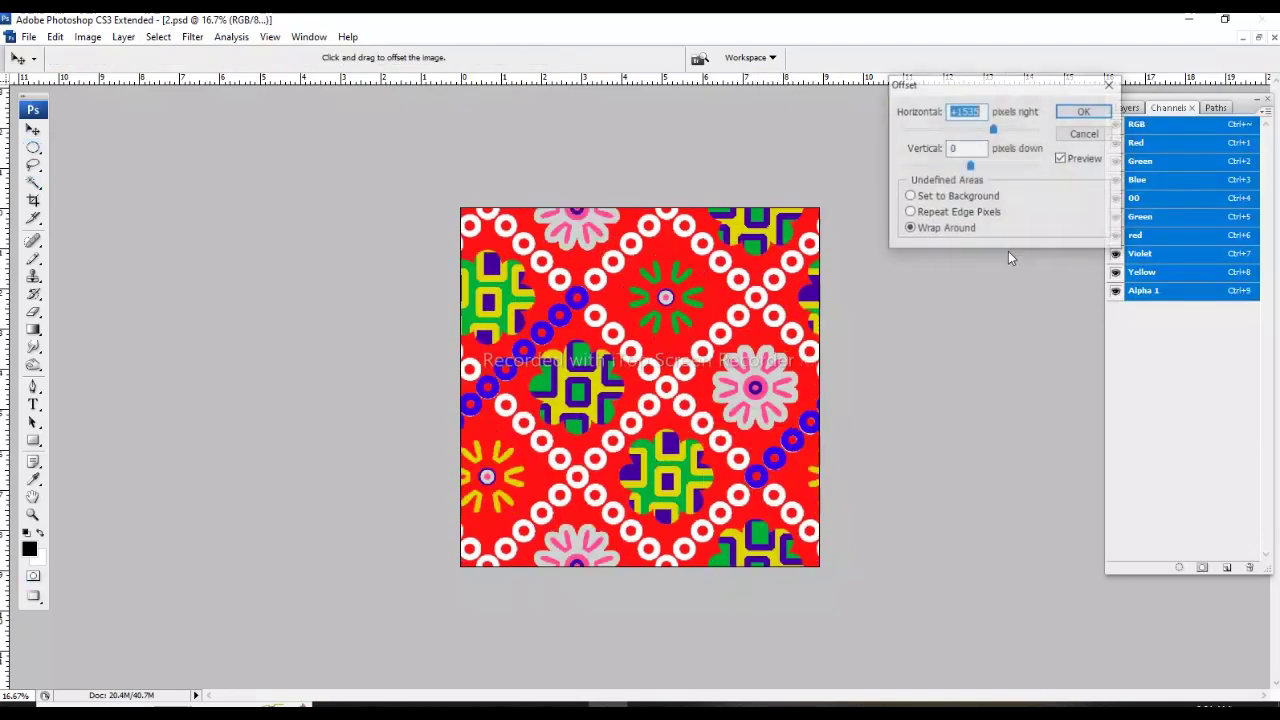
pyautogui.press('Return')
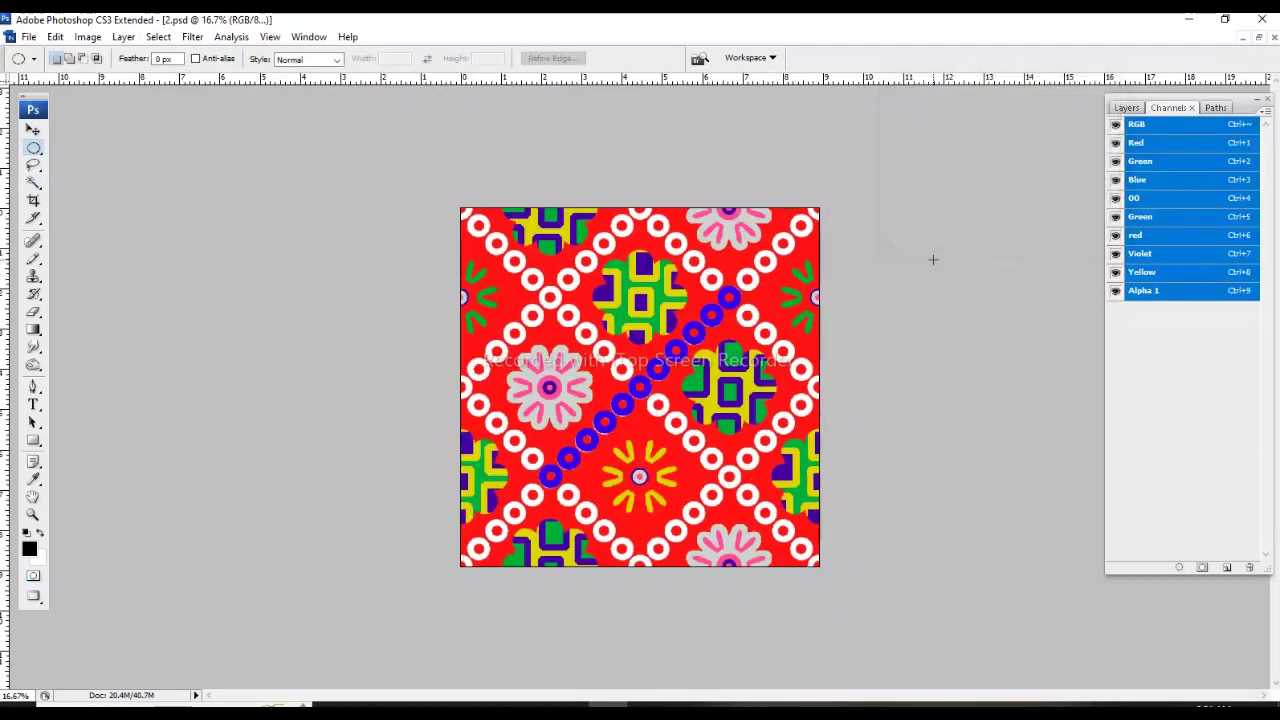
pyautogui.hotkey('ctrl', 'alt', 'i')
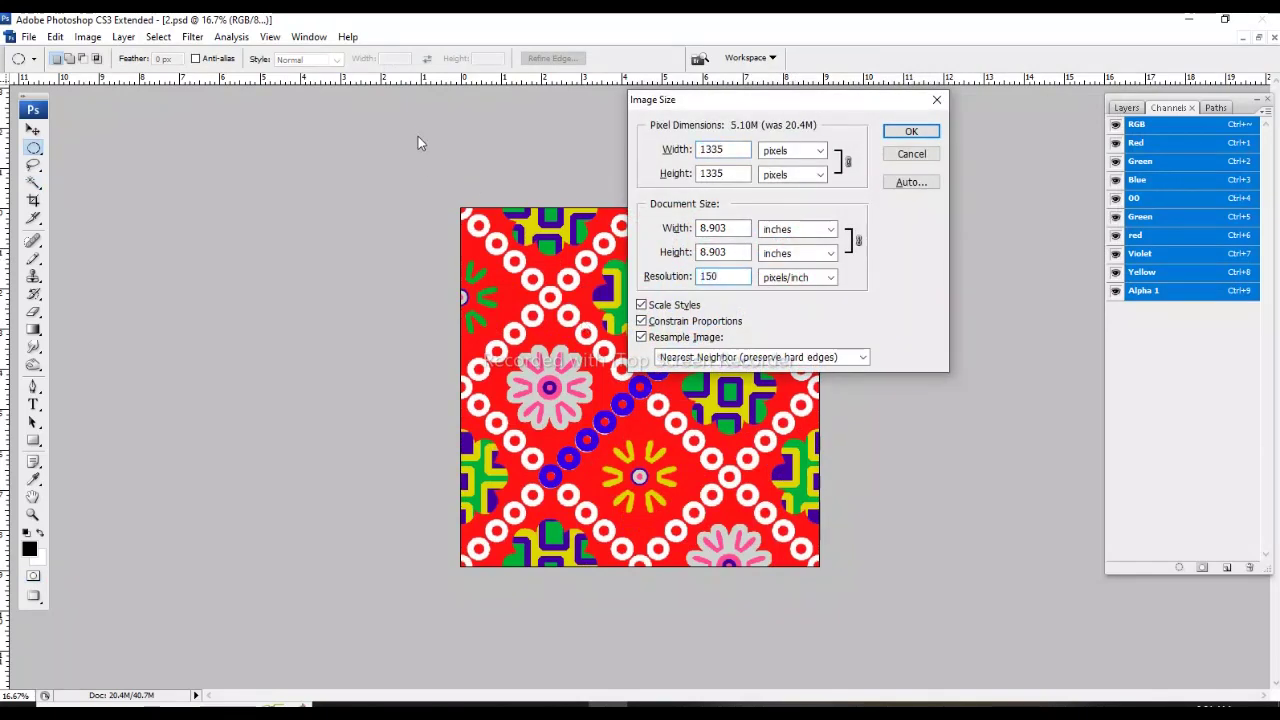
pyautogui.press('Escape')
# Offset the tile with wrap-around (1335 horizontal, 335 vertical), then show Alpha 1 with all channels.
pyautogui.hotkey('ctrl', 'alt', 'f')
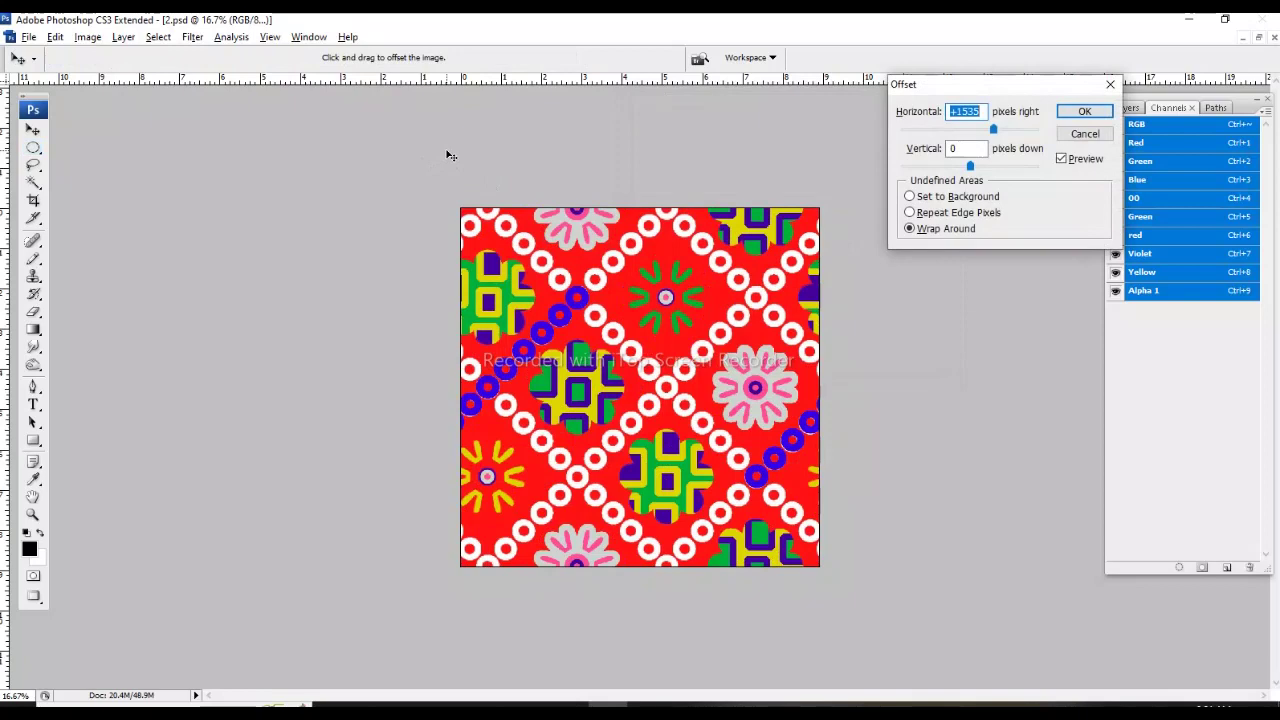
pyautogui.write('1335')
pyautogui.press('Tab')
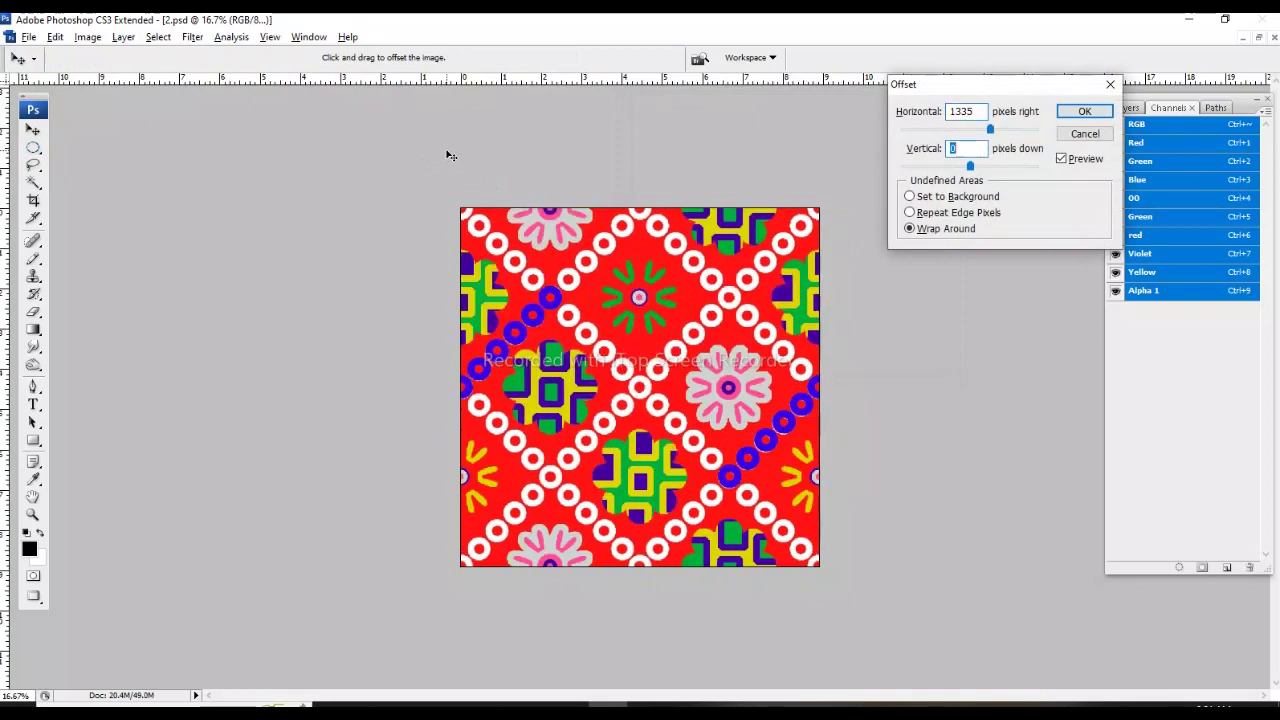
pyautogui.write('335')
pyautogui.press('Return')
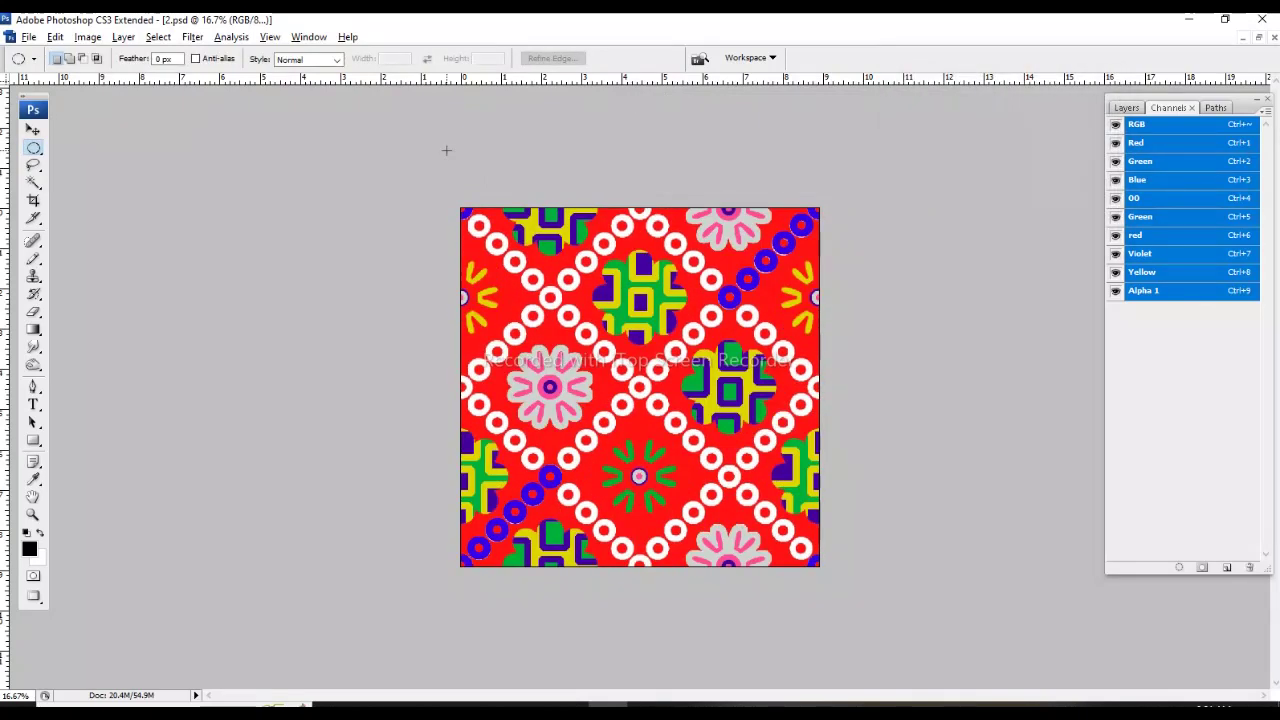
pyautogui.click(1145, 290)
pyautogui.click(1116, 124)
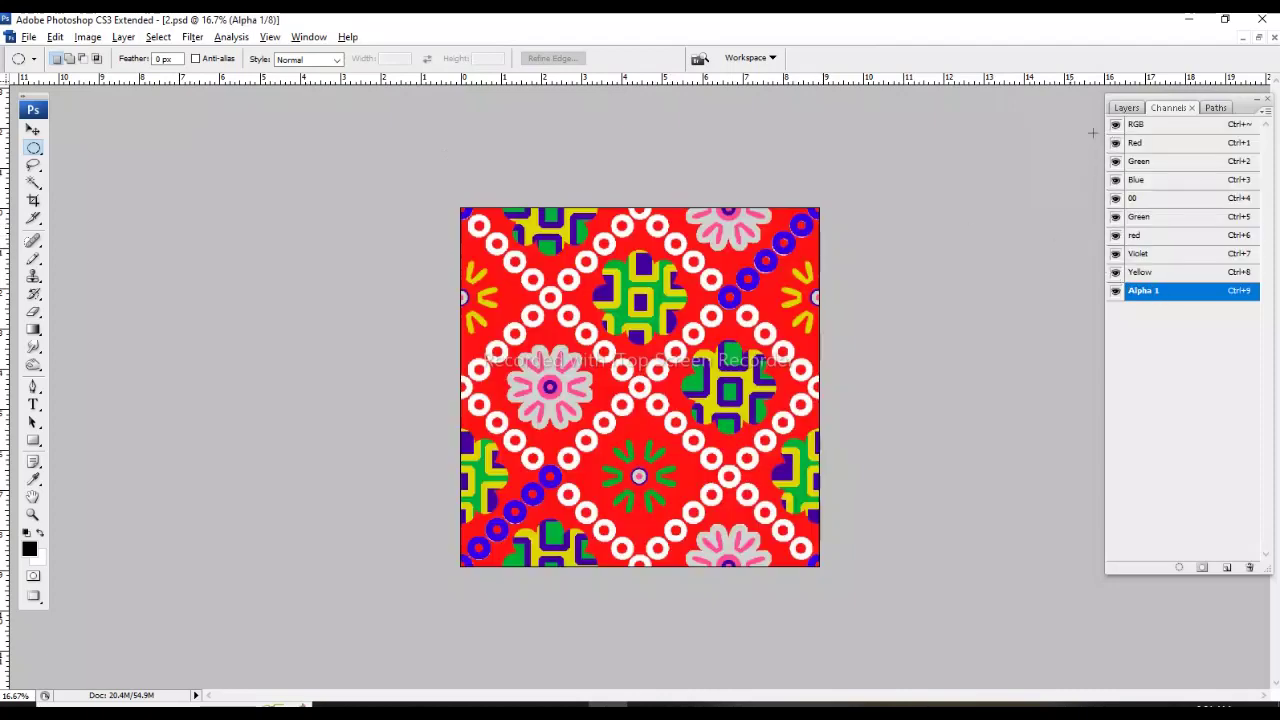
pyautogui.hotkey('ctrl', '0')
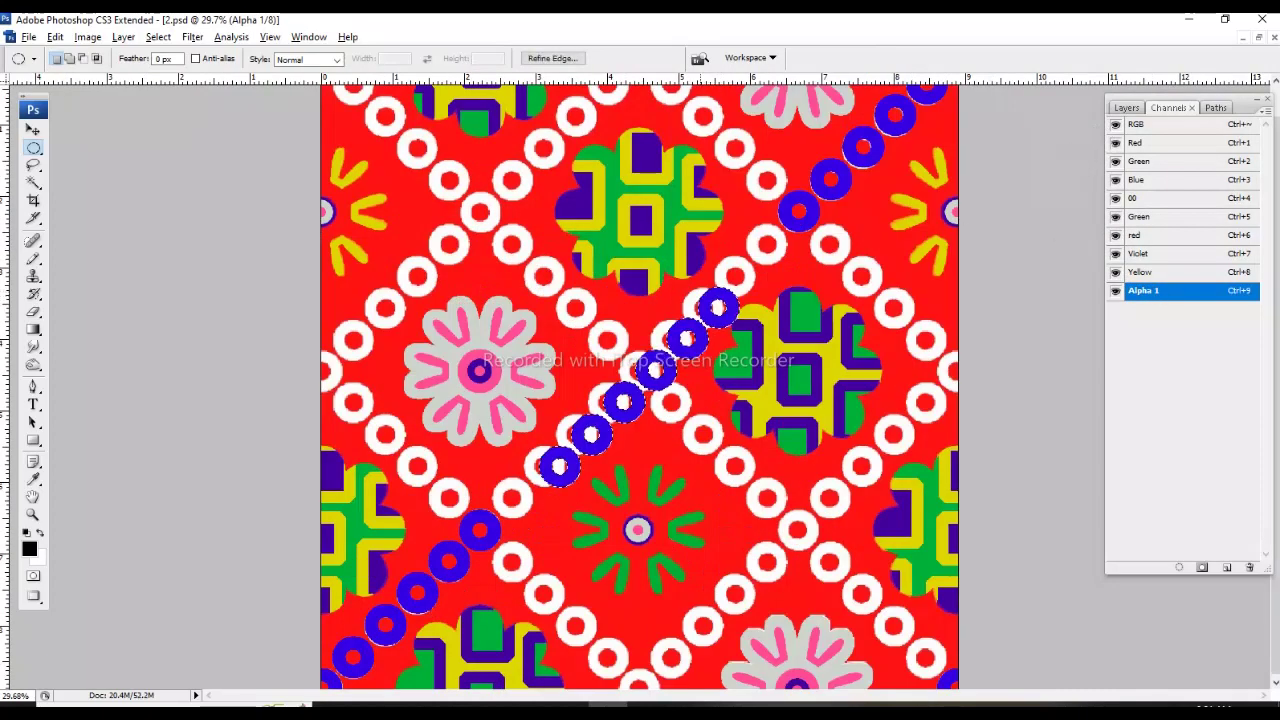
# With the Elliptical Marquee, move the ring-chain selection outline up-right along the diagonal.
pyautogui.press('z')
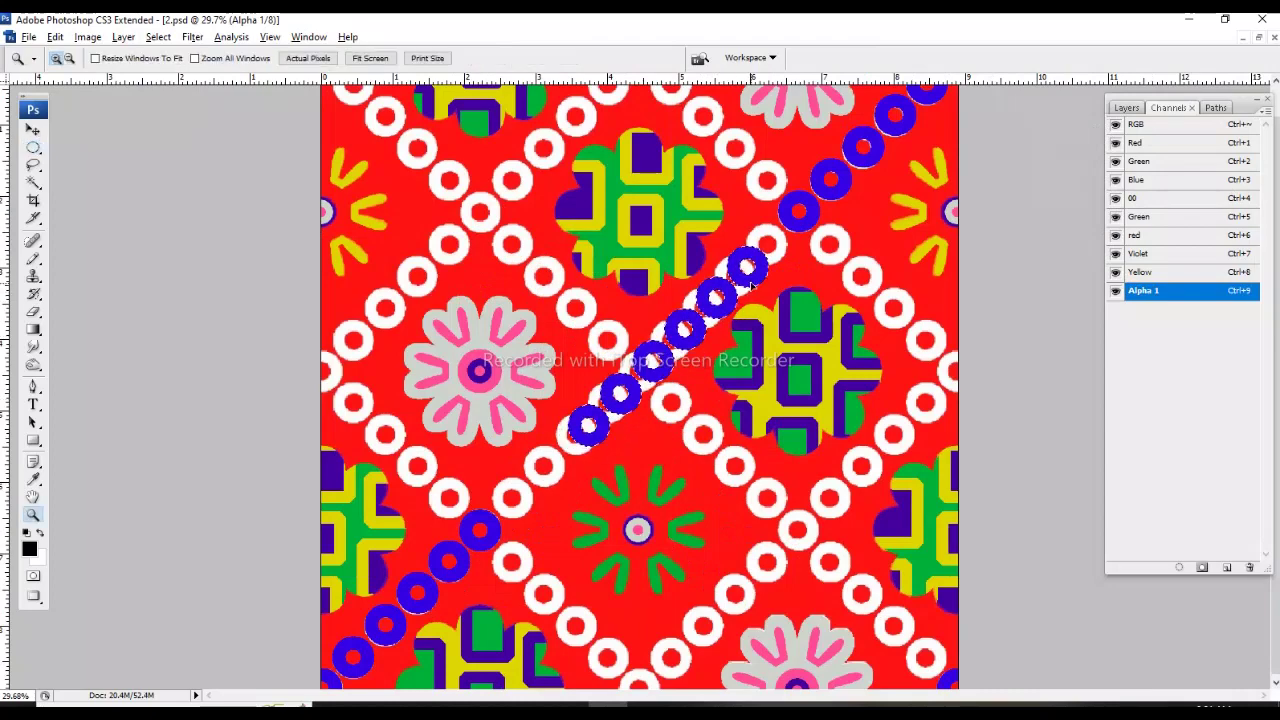
pyautogui.press('m')
pyautogui.moveTo(763, 272); pyautogui.dragTo(820, 212)
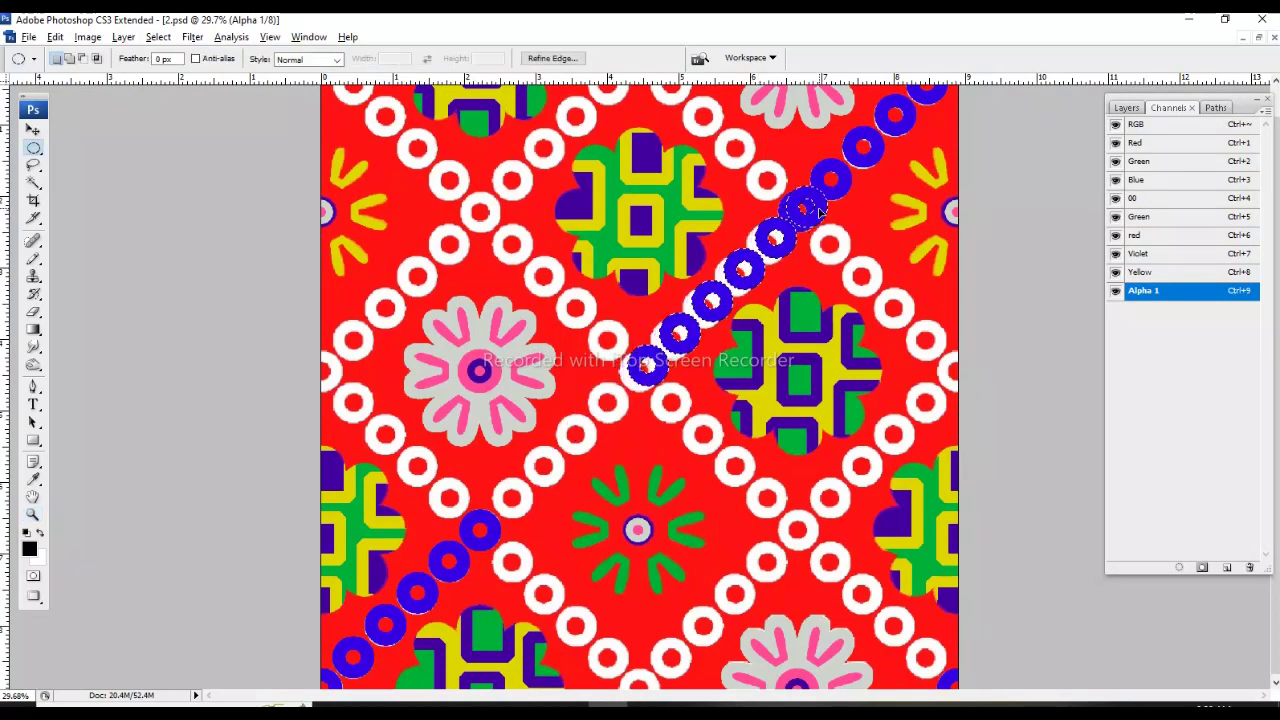
pyautogui.scroll(5, 820, 212)
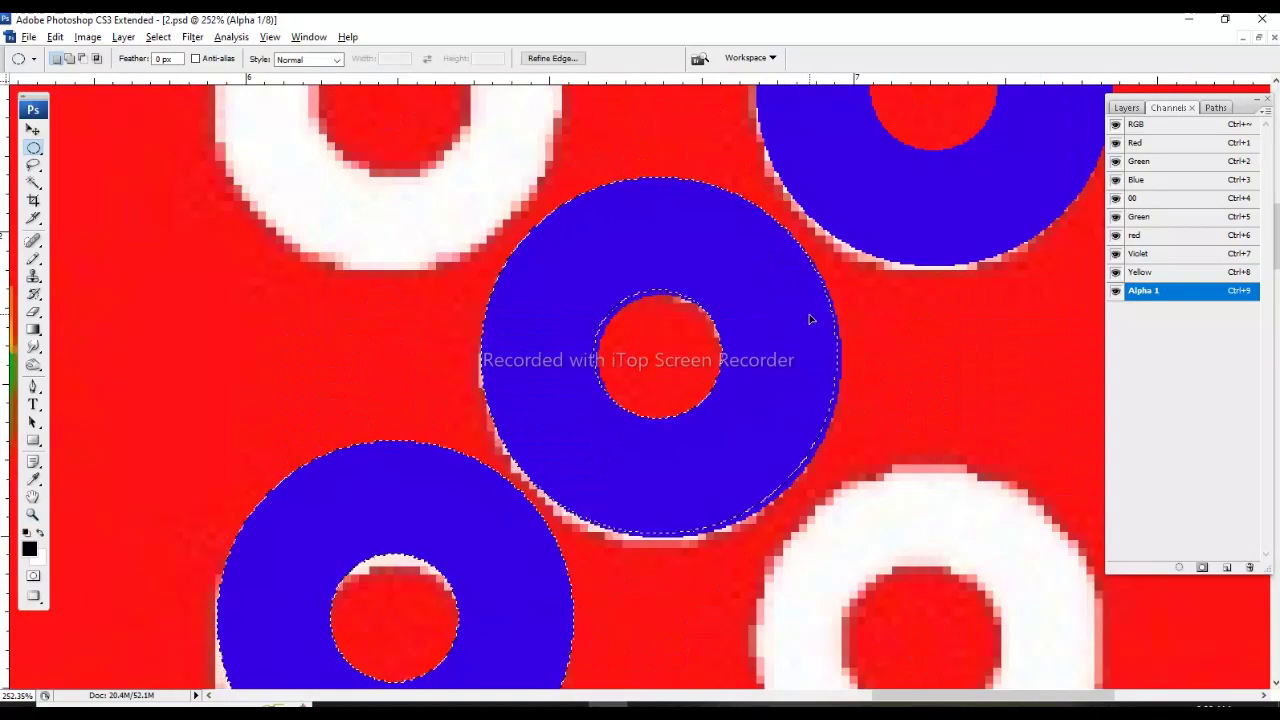
pyautogui.moveTo(810, 319); pyautogui.dragTo(810, 325)
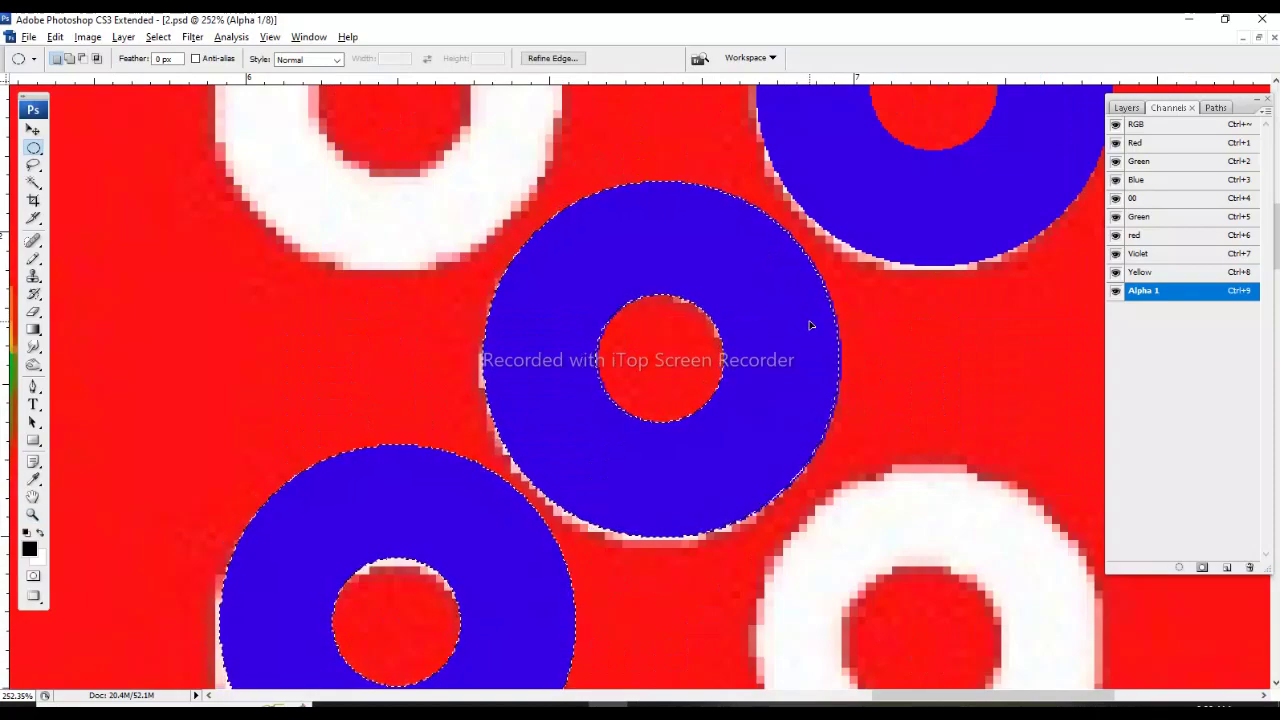
pyautogui.scroll(-5, 810, 325)
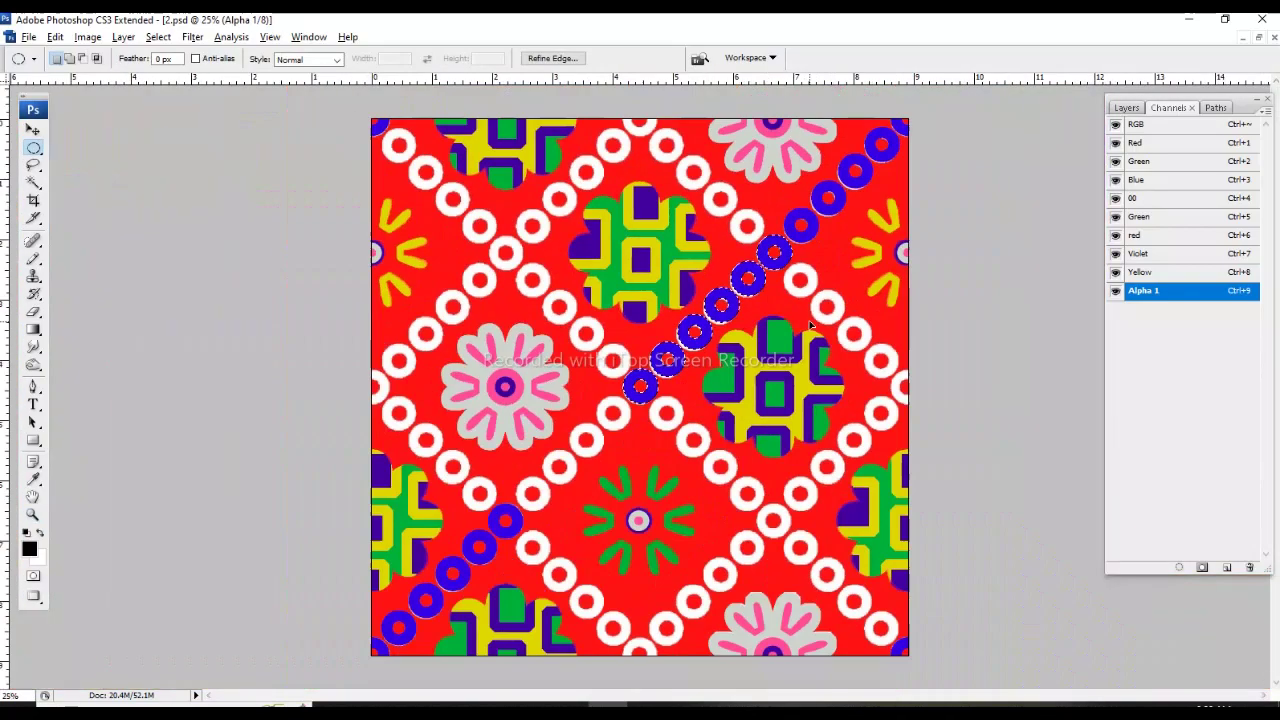
# Alt-drag copies of the blue rings down-left into the gap and align them.
pyautogui.moveTo(810, 325); pyautogui.dragTo(650, 390)
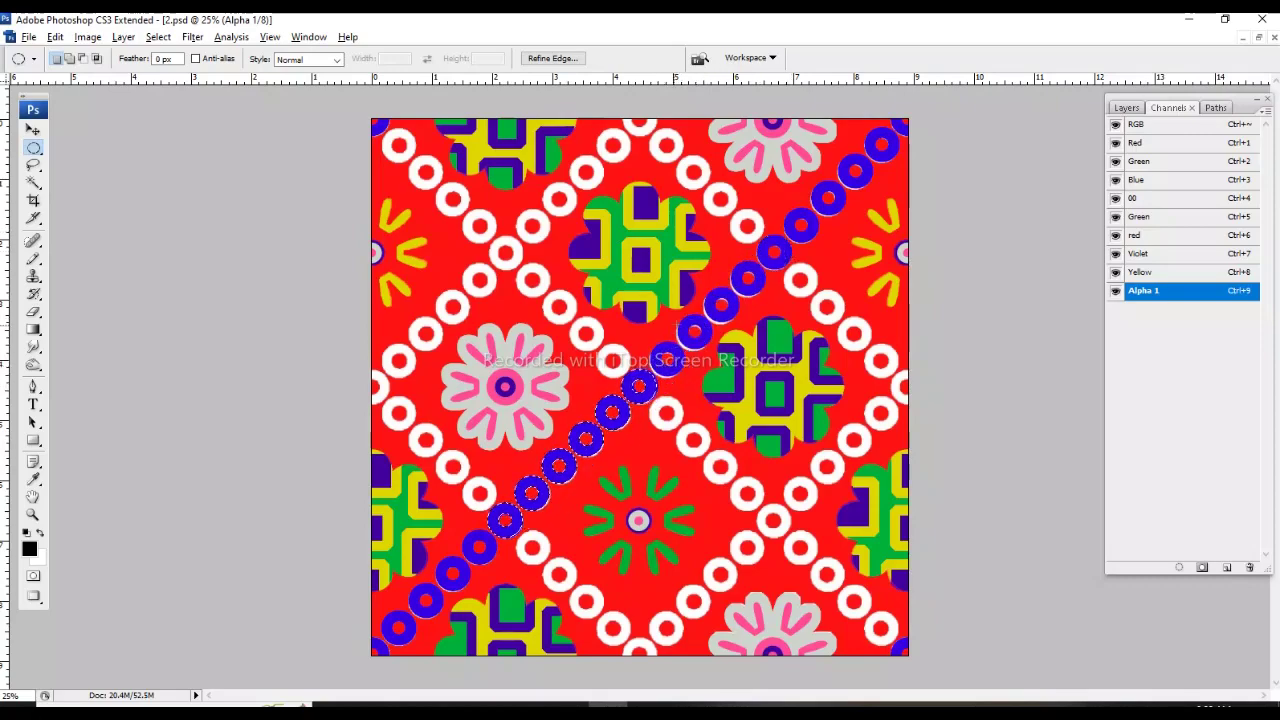
pyautogui.scroll(3, 657, 352)
pyautogui.scroll(2, 750, 260)
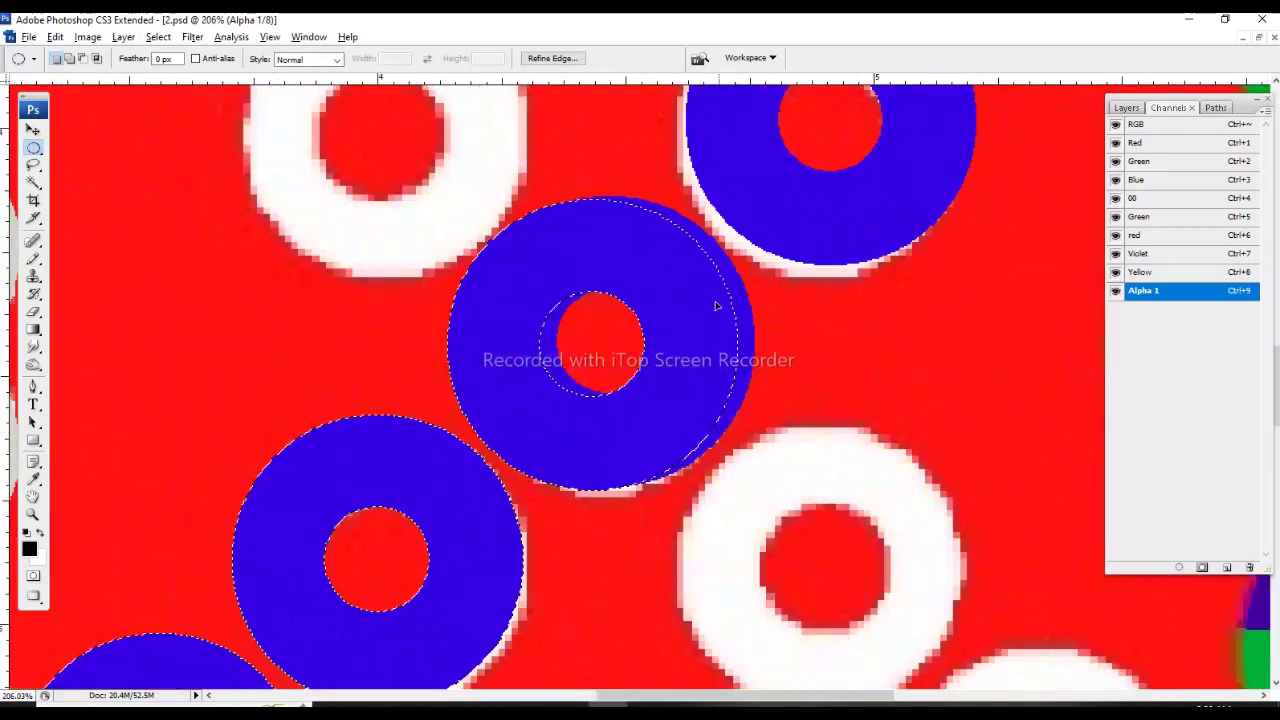
pyautogui.moveTo(717, 327); pyautogui.dragTo(732, 324)
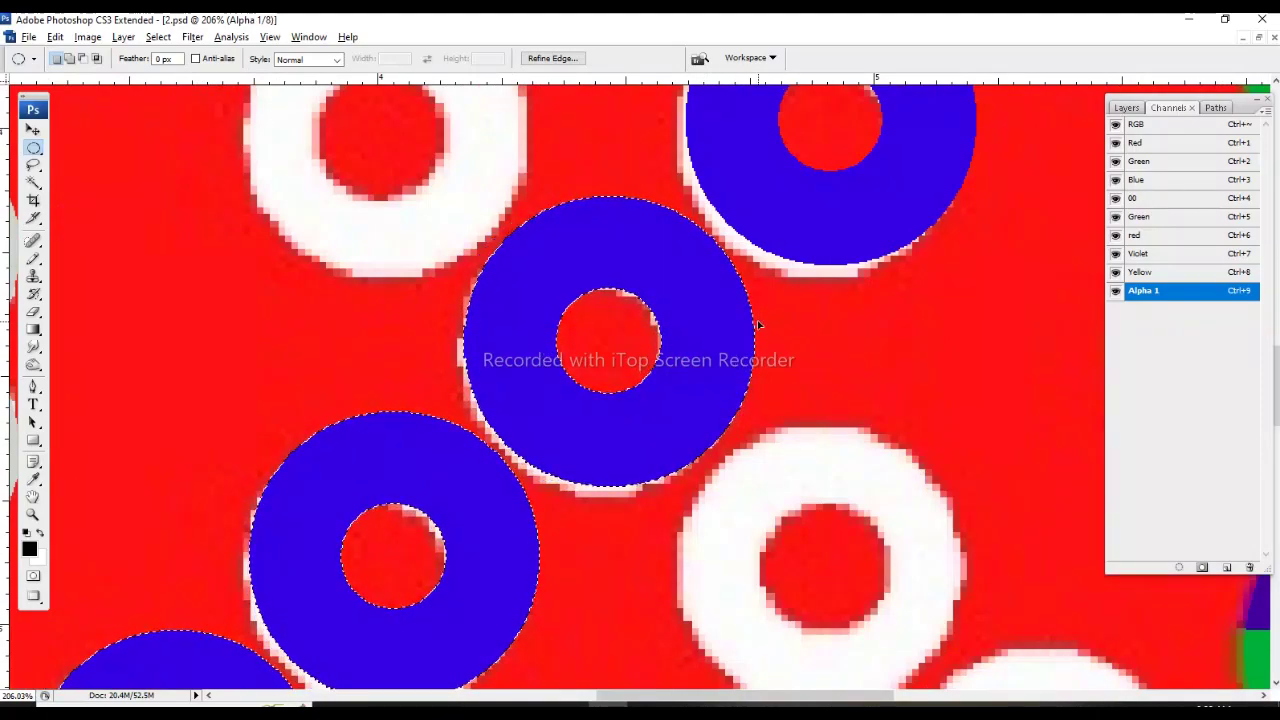
pyautogui.scroll(-3, 757, 320)
pyautogui.scroll(-2, 757, 320)
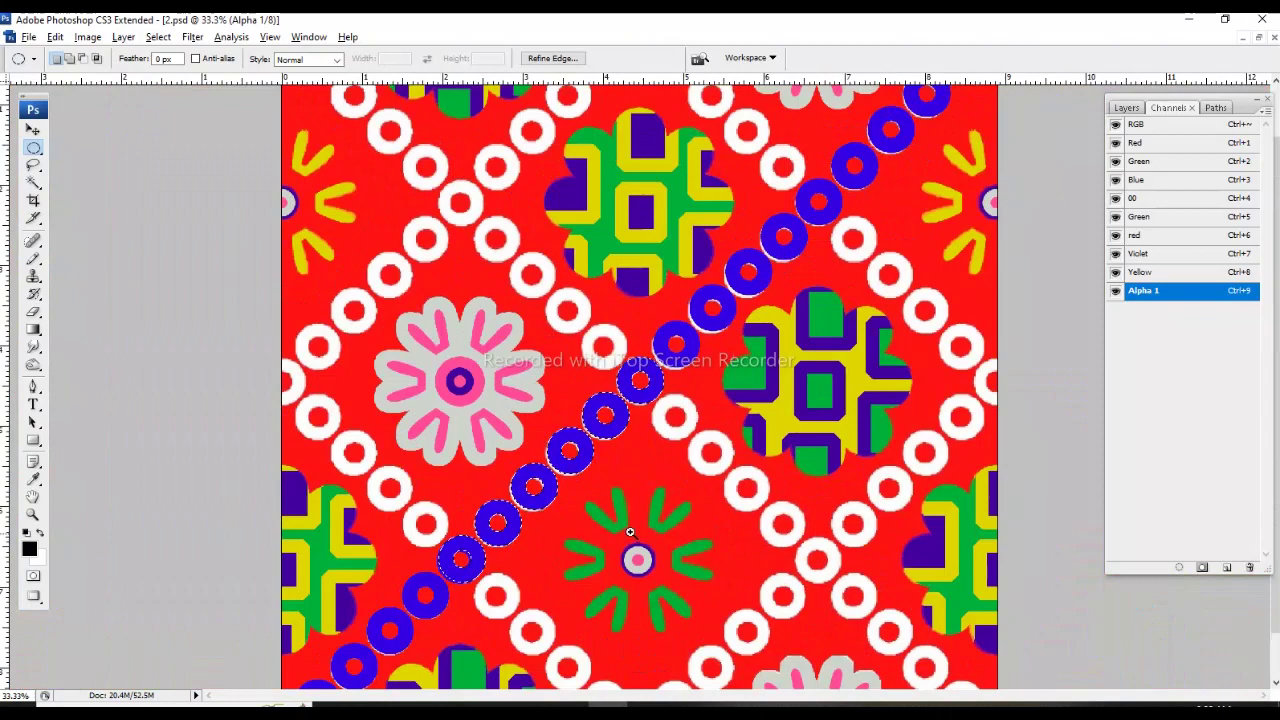
pyautogui.scroll(4, 432, 555)
pyautogui.press('l')
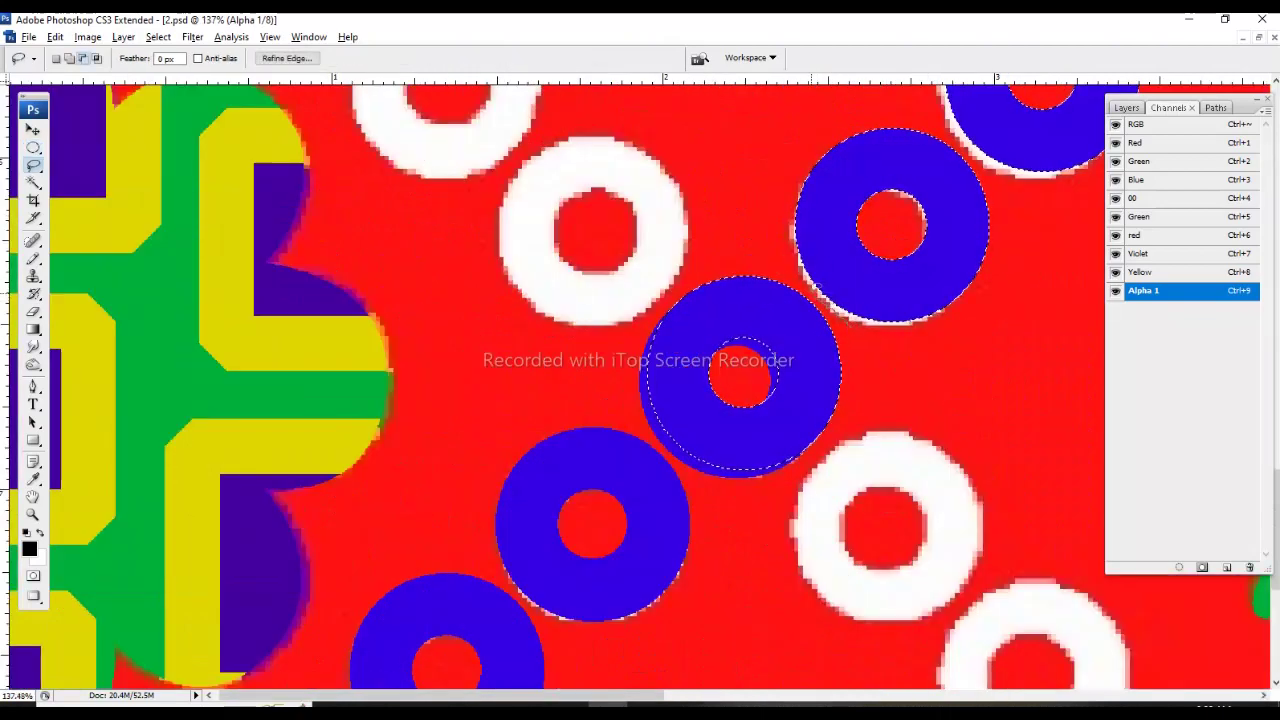
# Hide the colour composite, then Magic Wand-select the middle blue donut and nudge it up-right.
pyautogui.click(1116, 124)
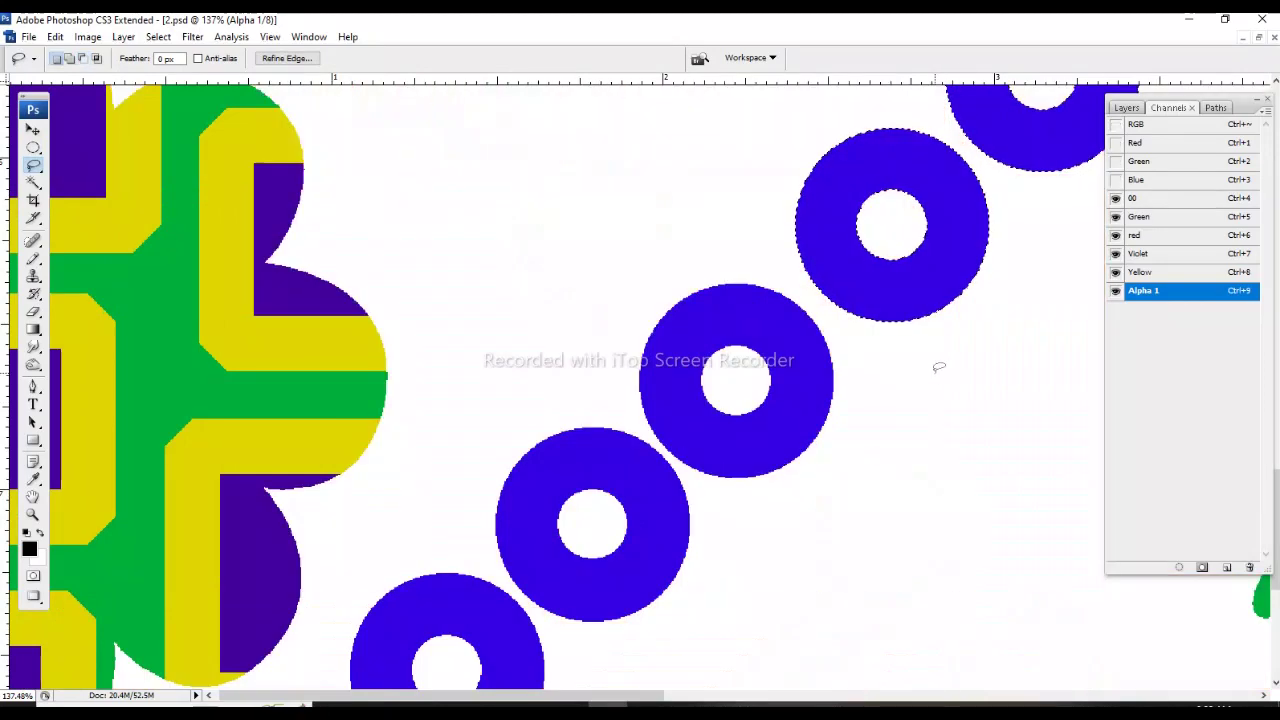
pyautogui.moveTo(775, 553); pyautogui.dragTo(792, 503)
pyautogui.click(837, 420)
pyautogui.press('Return')
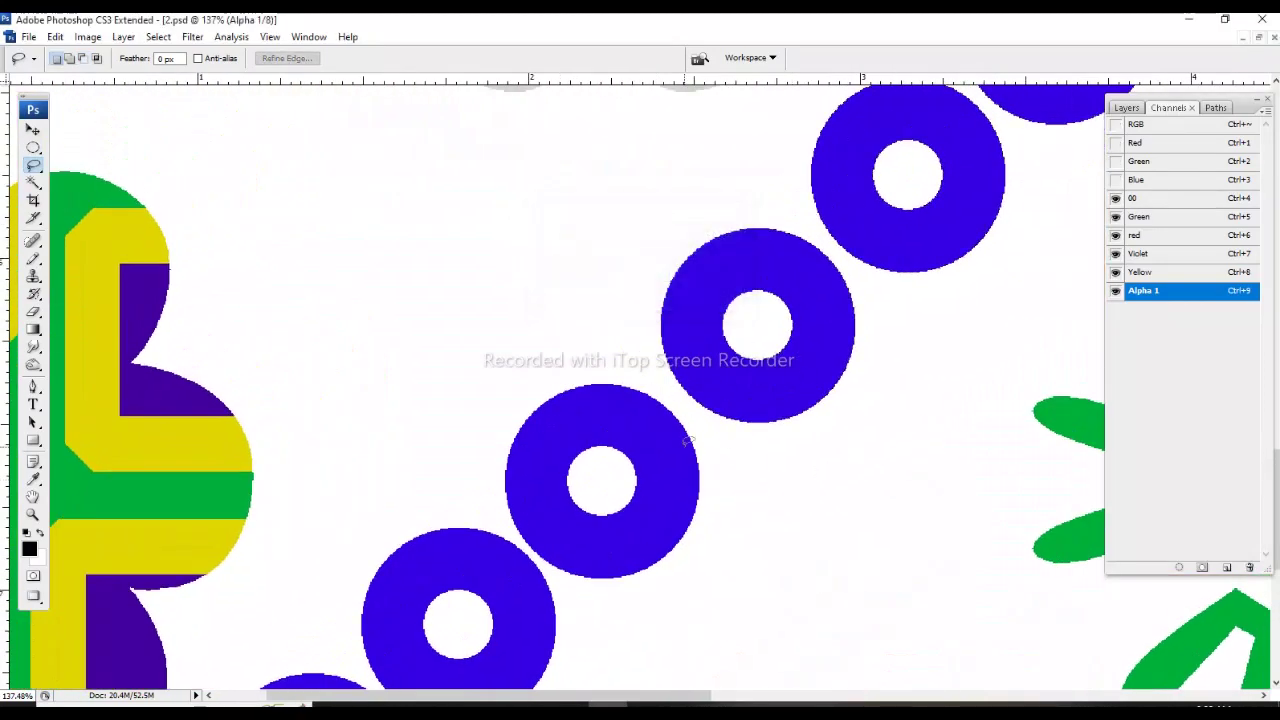
pyautogui.press('w')
pyautogui.click(680, 468)
pyautogui.moveTo(682, 464); pyautogui.dragTo(689, 460)
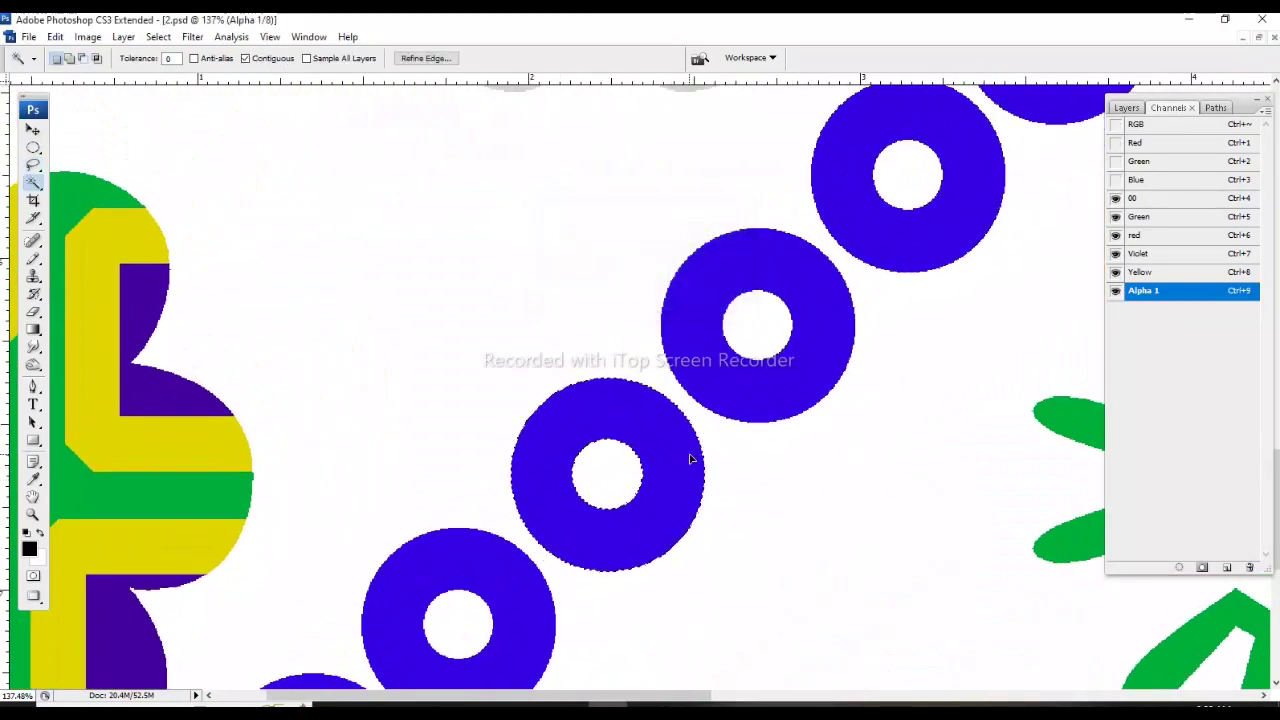
# Check the lower-left donut, then zoom out and show the full-colour composite again.
pyautogui.moveTo(548, 578); pyautogui.dragTo(605, 491)
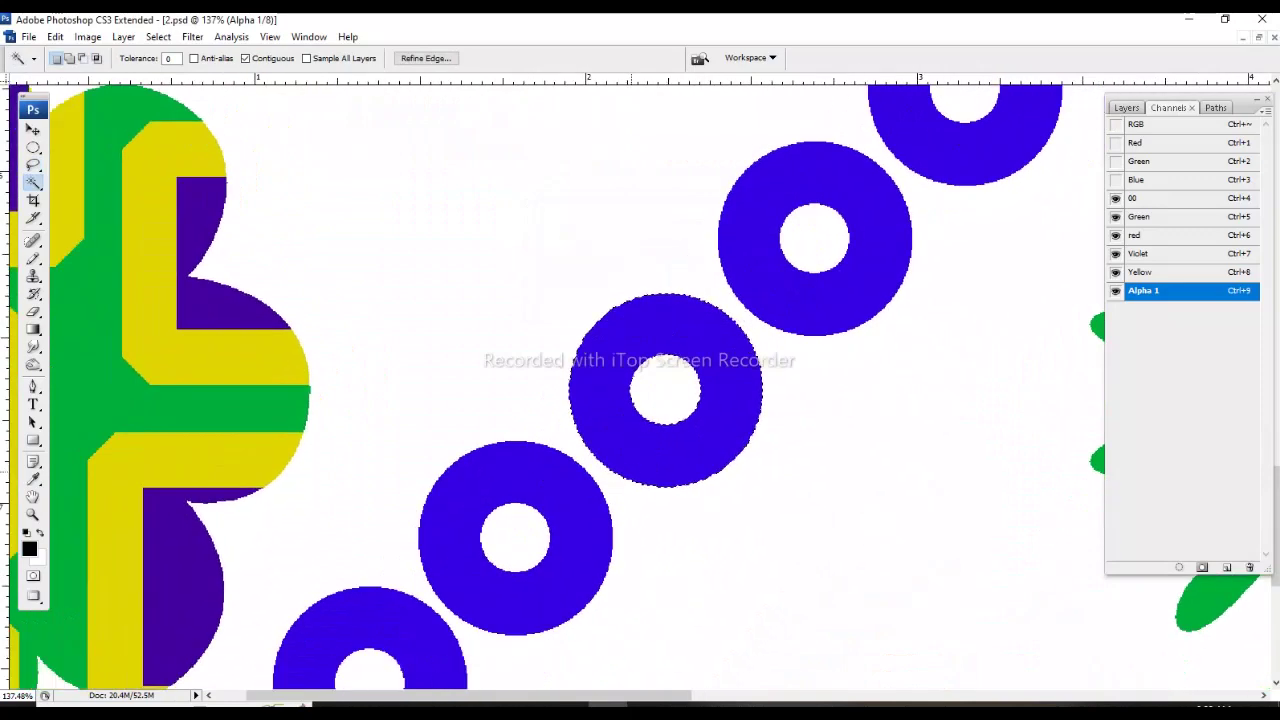
pyautogui.click(593, 538)
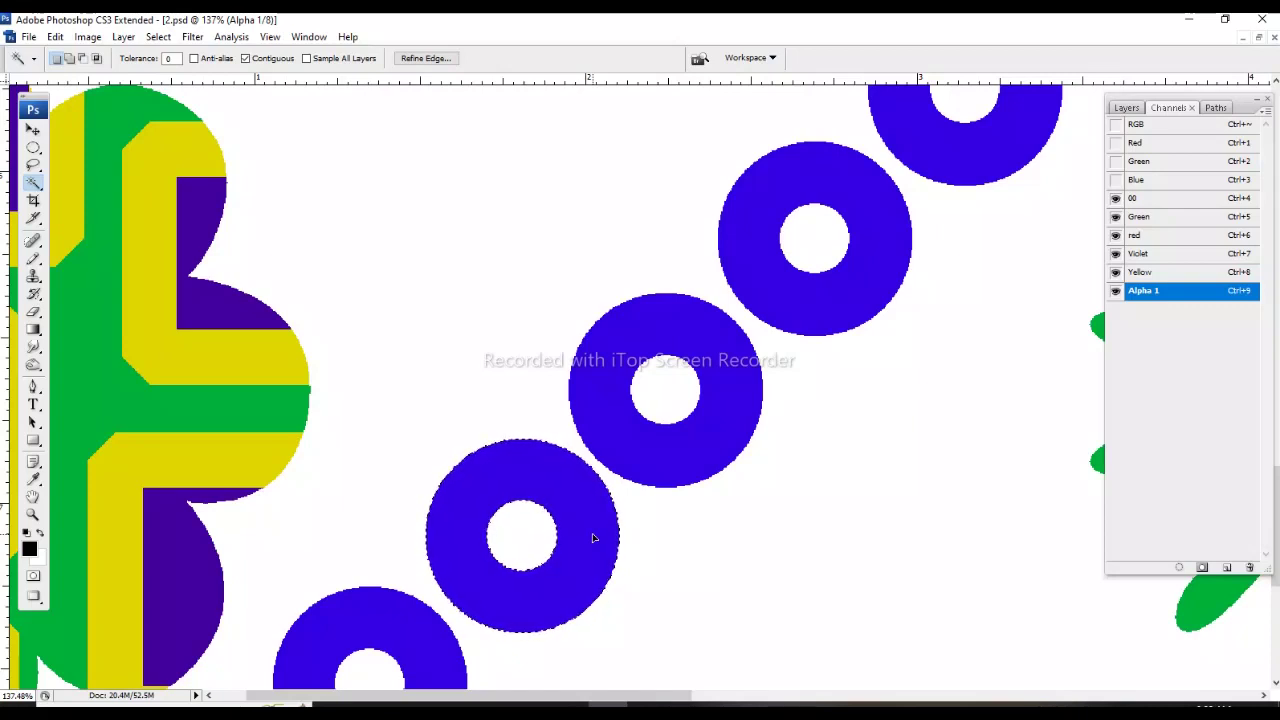
pyautogui.hotkey('ctrl', '-')
pyautogui.hotkey('ctrl', '-')
pyautogui.hotkey('ctrl', '-')
pyautogui.hotkey('ctrl', '-')
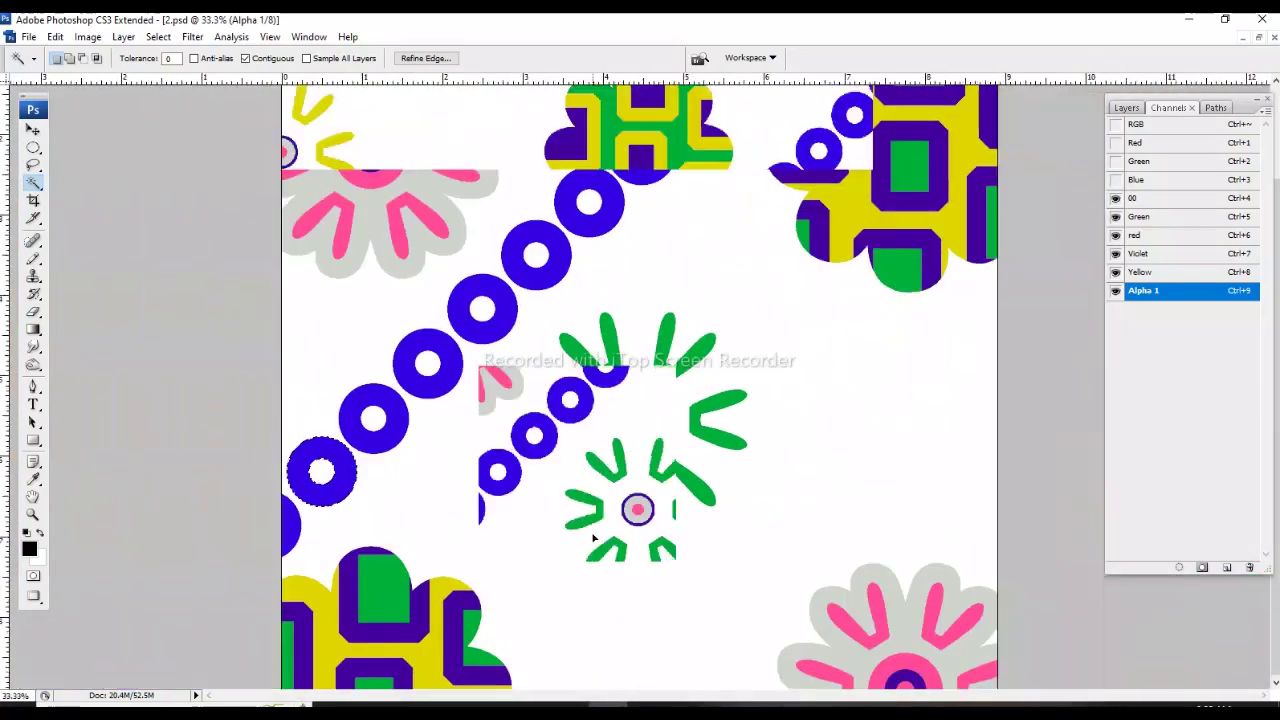
pyautogui.hotkey('ctrl', '-')
pyautogui.press('m')
pyautogui.press('`')
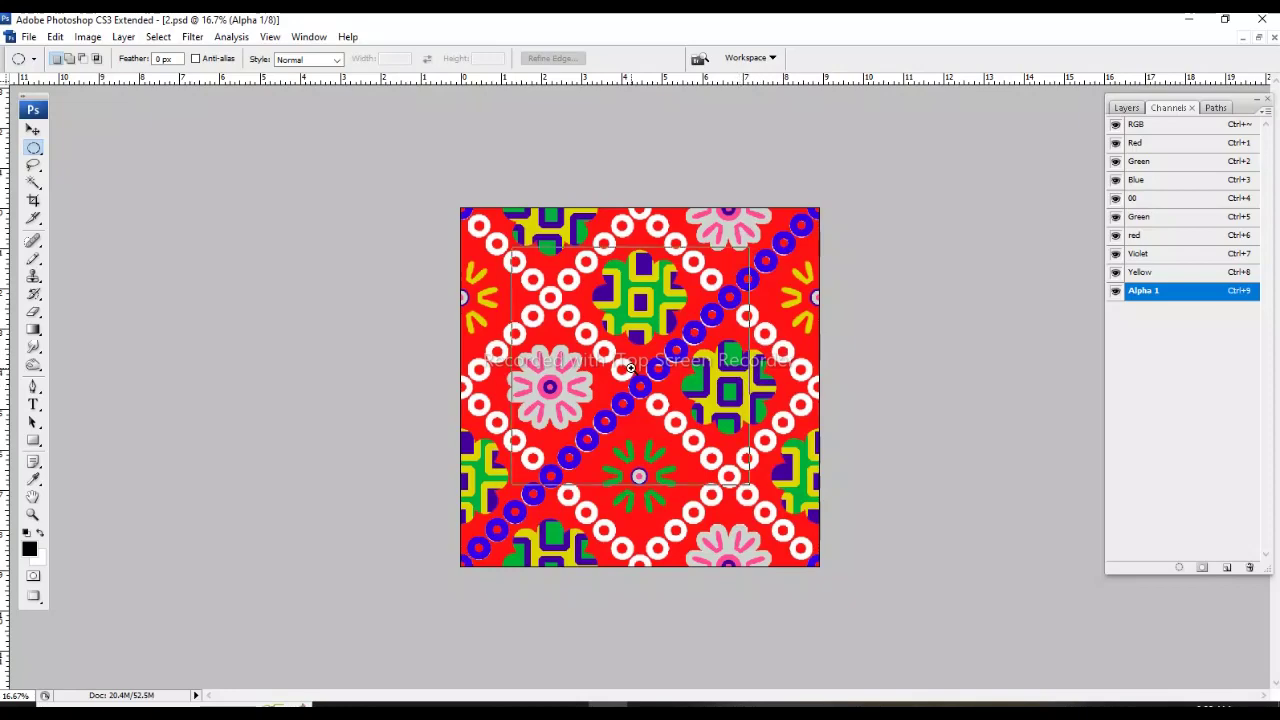
# Duplicate Alpha 1 and reapply the Offset filter to shift the copied ring row.
pyautogui.hotkey('ctrl', '+')
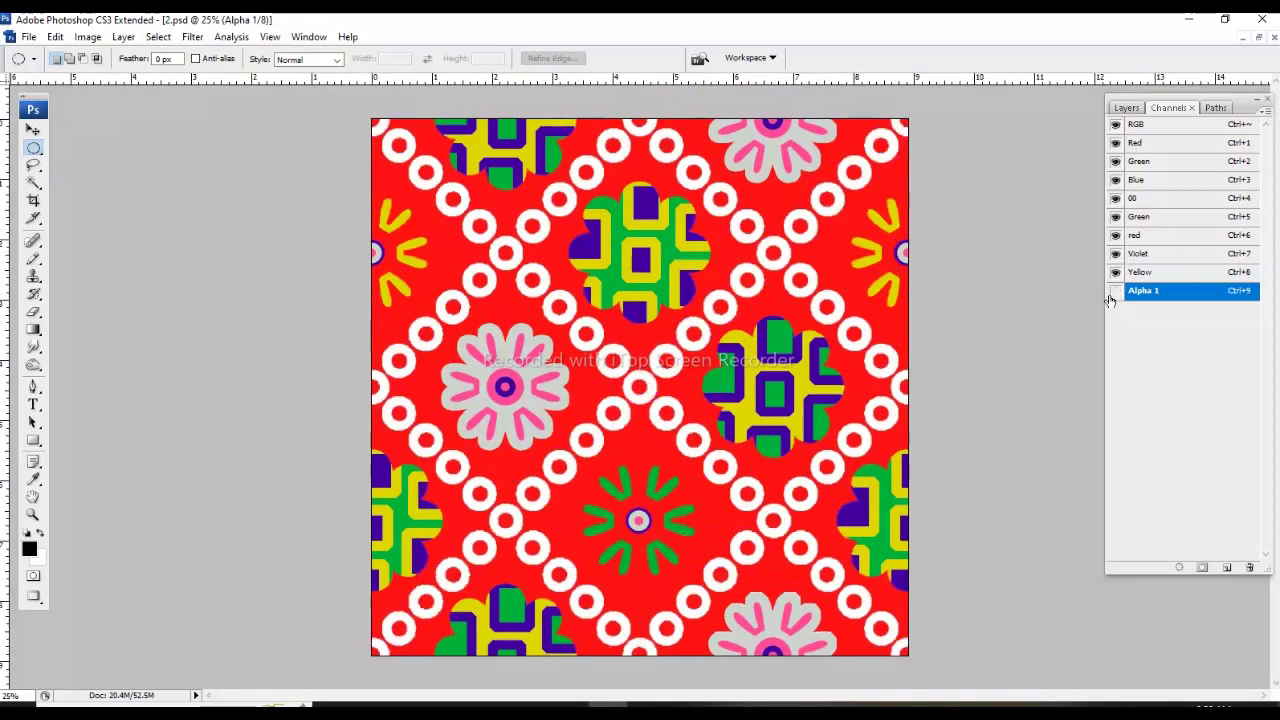
pyautogui.moveTo(1150, 290)
pyautogui.mouseDown()
pyautogui.moveTo(1227, 404)
pyautogui.moveTo(1228, 562)
pyautogui.mouseUp()
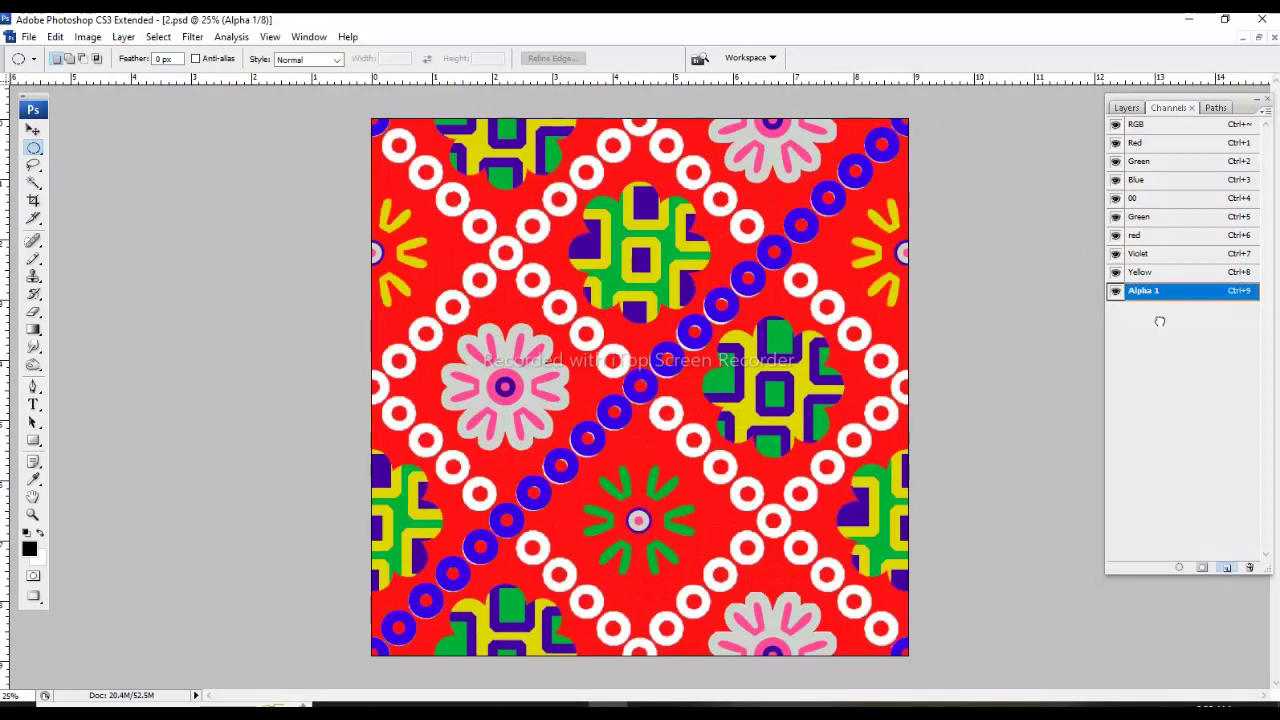
pyautogui.moveTo(1160, 321); pyautogui.dragTo(1227, 567)
pyautogui.click(1115, 124)
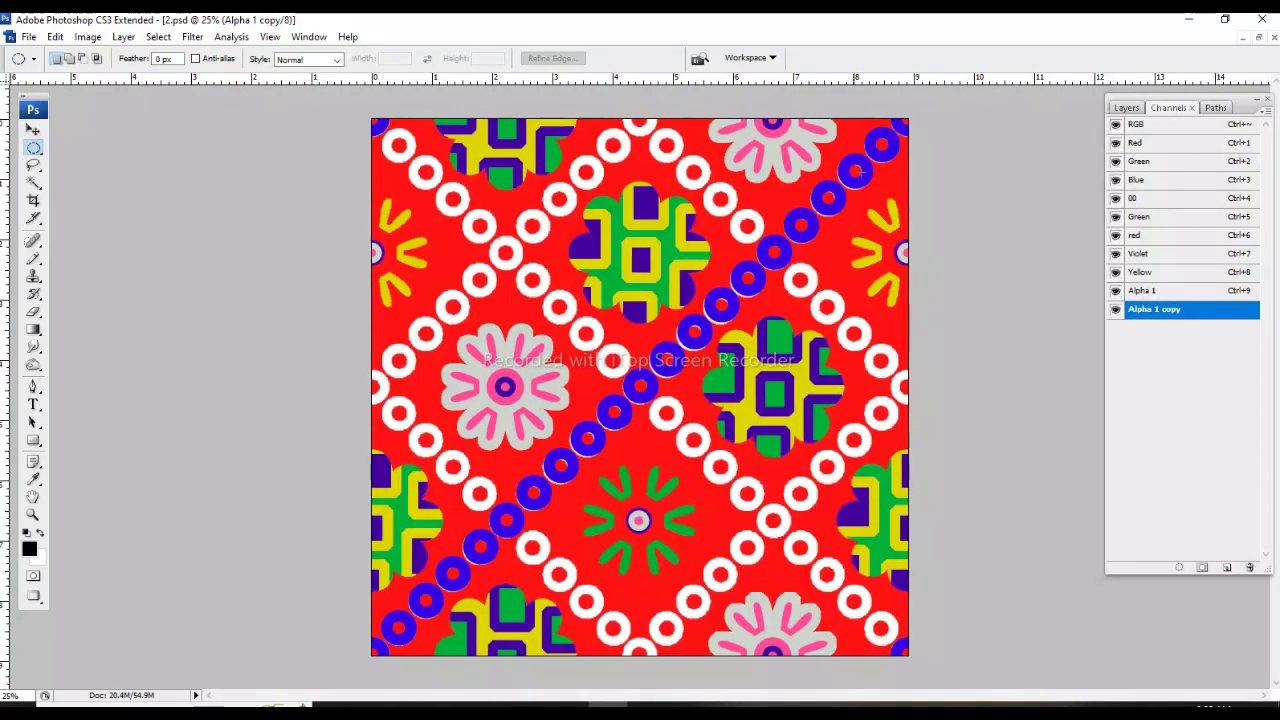
pyautogui.hotkey('ctrl', 'alt', 'f')
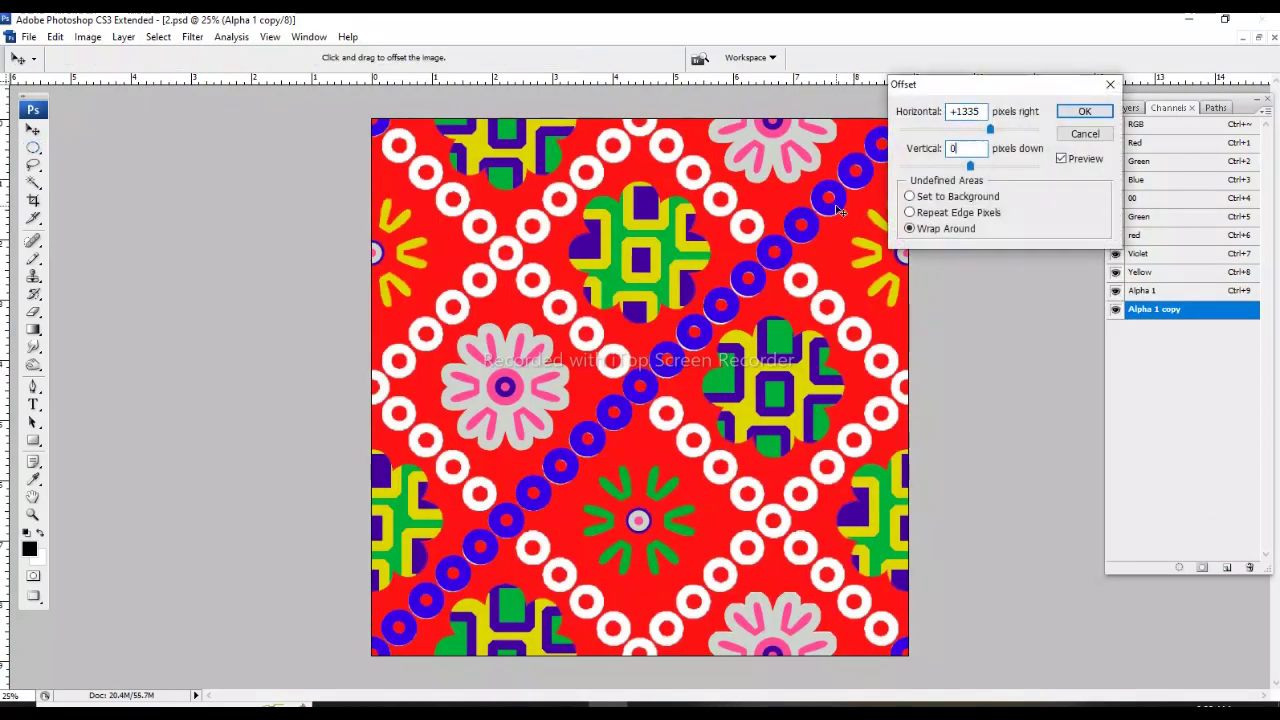
pyautogui.press('Return')
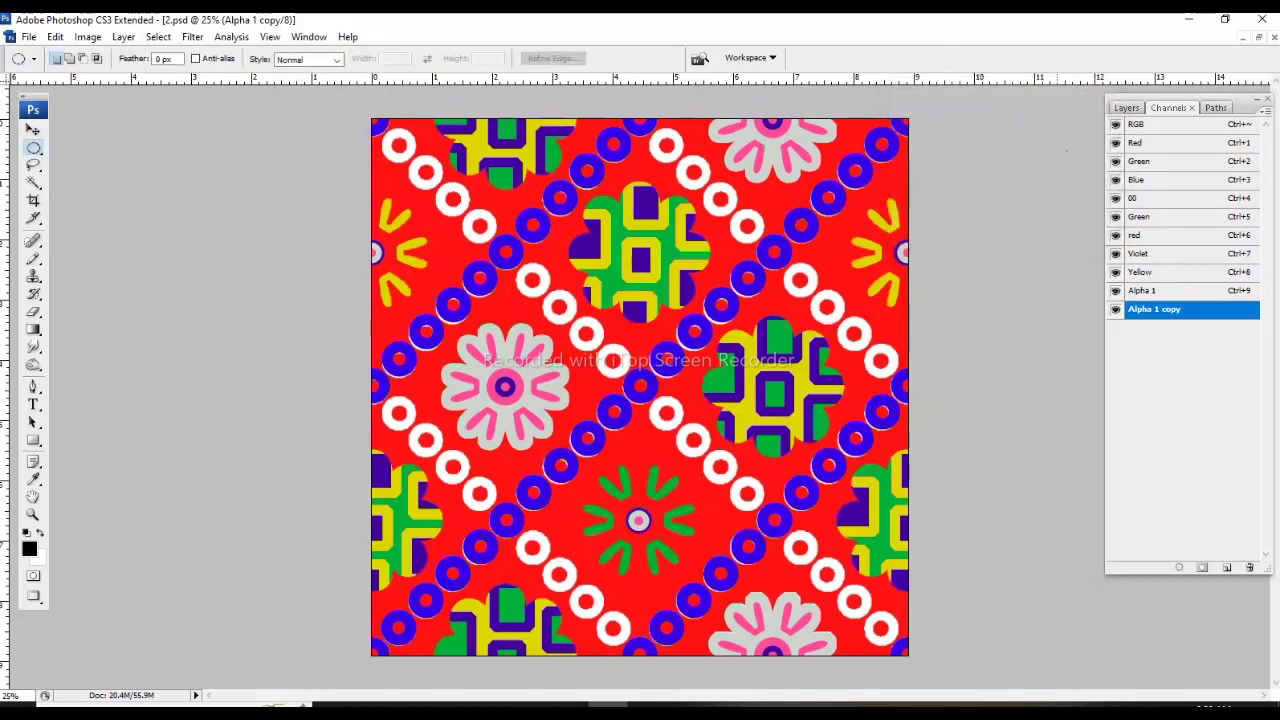
# Load the offset rows into Alpha 1, fill black, delete the copy, and duplicate Alpha 1.
pyautogui.click(1140, 290)
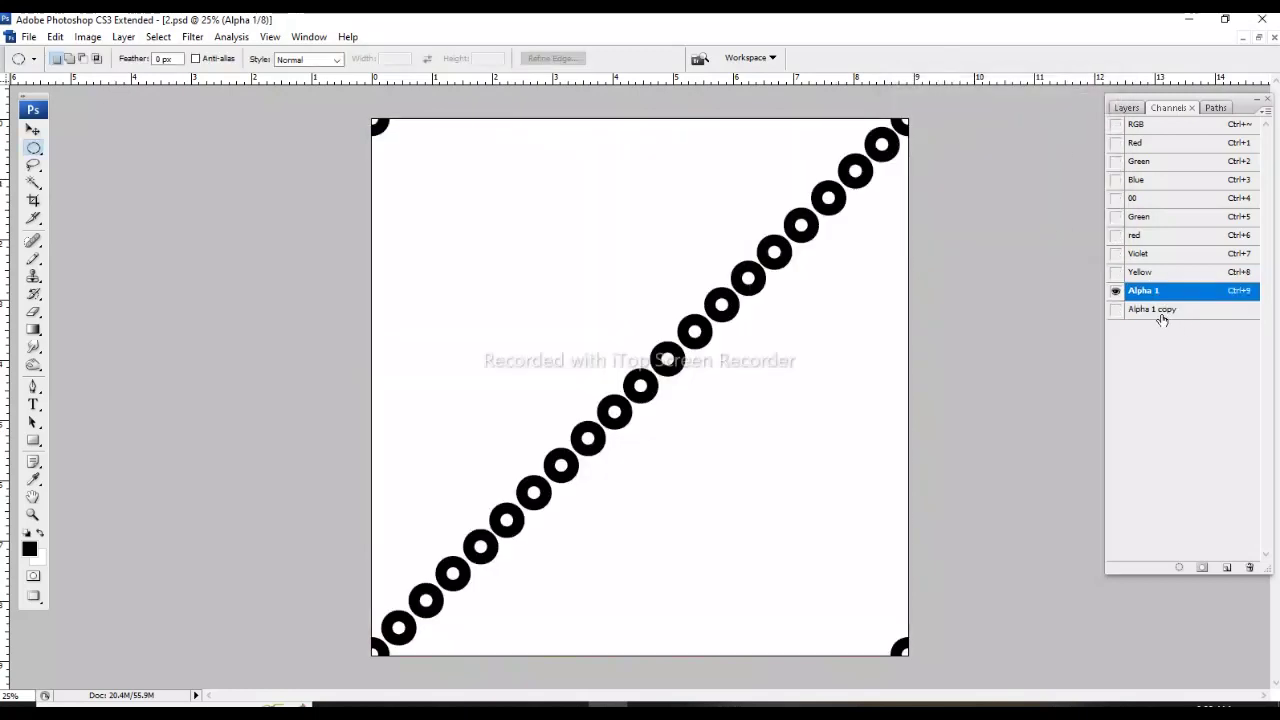
pyautogui.click(1163, 312)
pyautogui.moveTo(1229, 313); pyautogui.dragTo(1249, 567)
pyautogui.click(1121, 291)
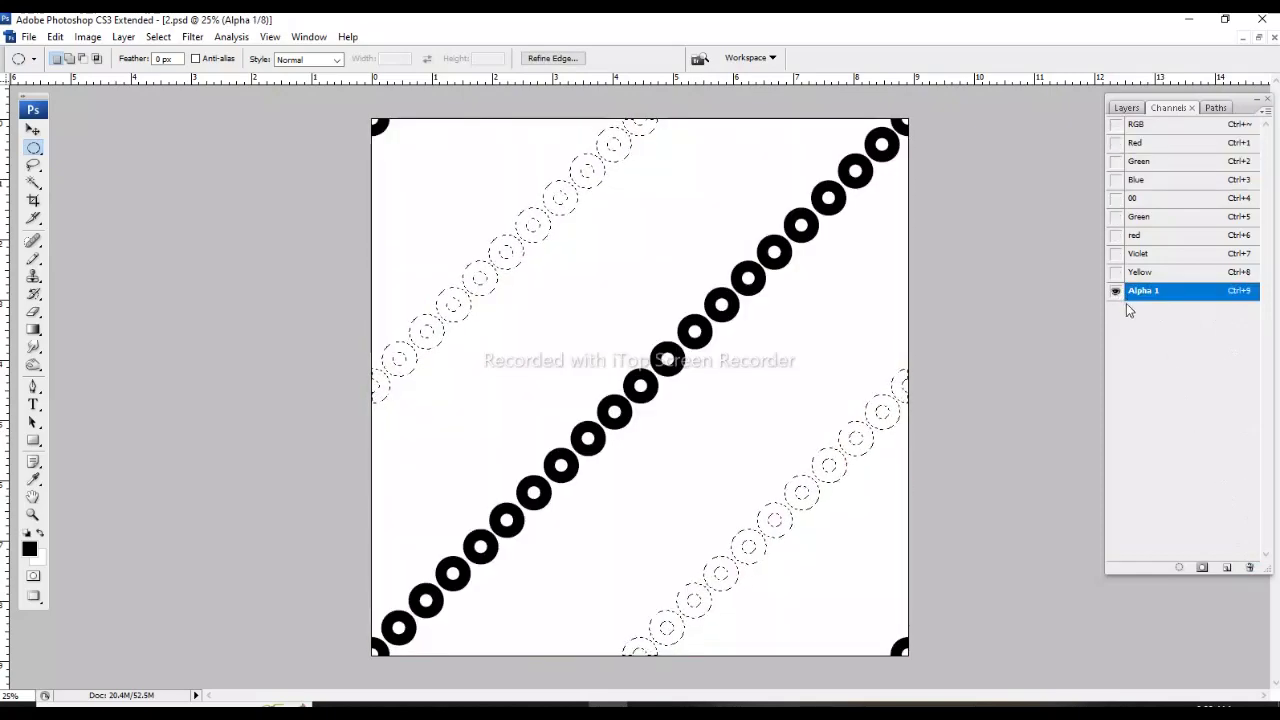
pyautogui.hotkey('alt', 'BackSpace')
pyautogui.hotkey('ctrl', 'd')
pyautogui.moveTo(1202, 353); pyautogui.dragTo(1222, 558)
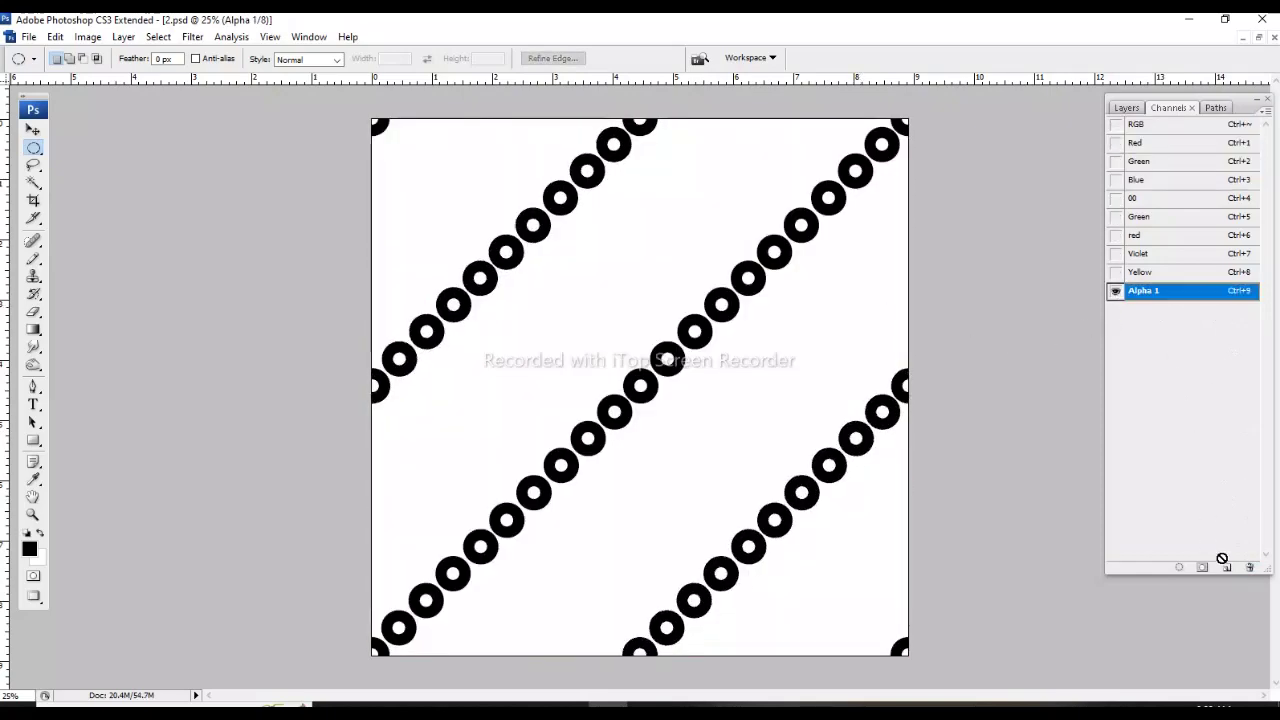
pyautogui.click(1115, 290)
# Flip the whole Alpha 1 copy channel horizontally so its ring rows cross Alpha 1's diagonals, then deselect.
pyautogui.click(1115, 124)
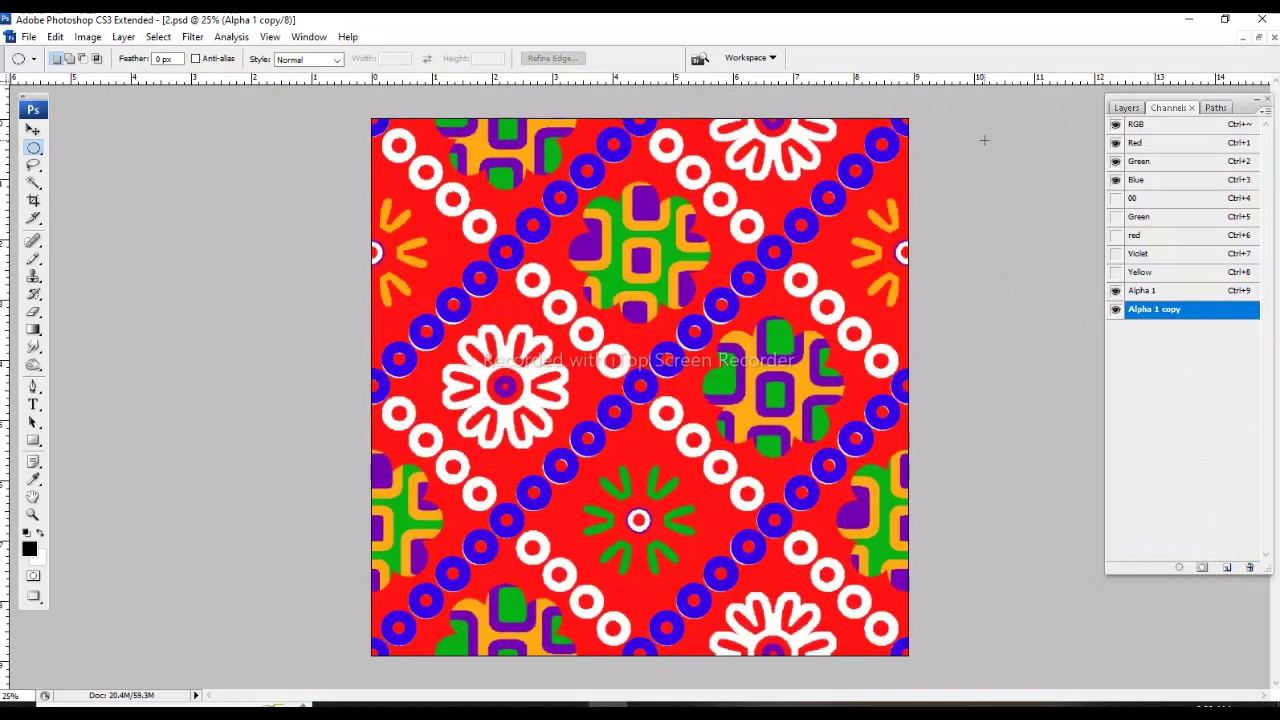
pyautogui.hotkey('ctrl', 'a')
pyautogui.hotkey('alt', 'e')
pyautogui.press('a')
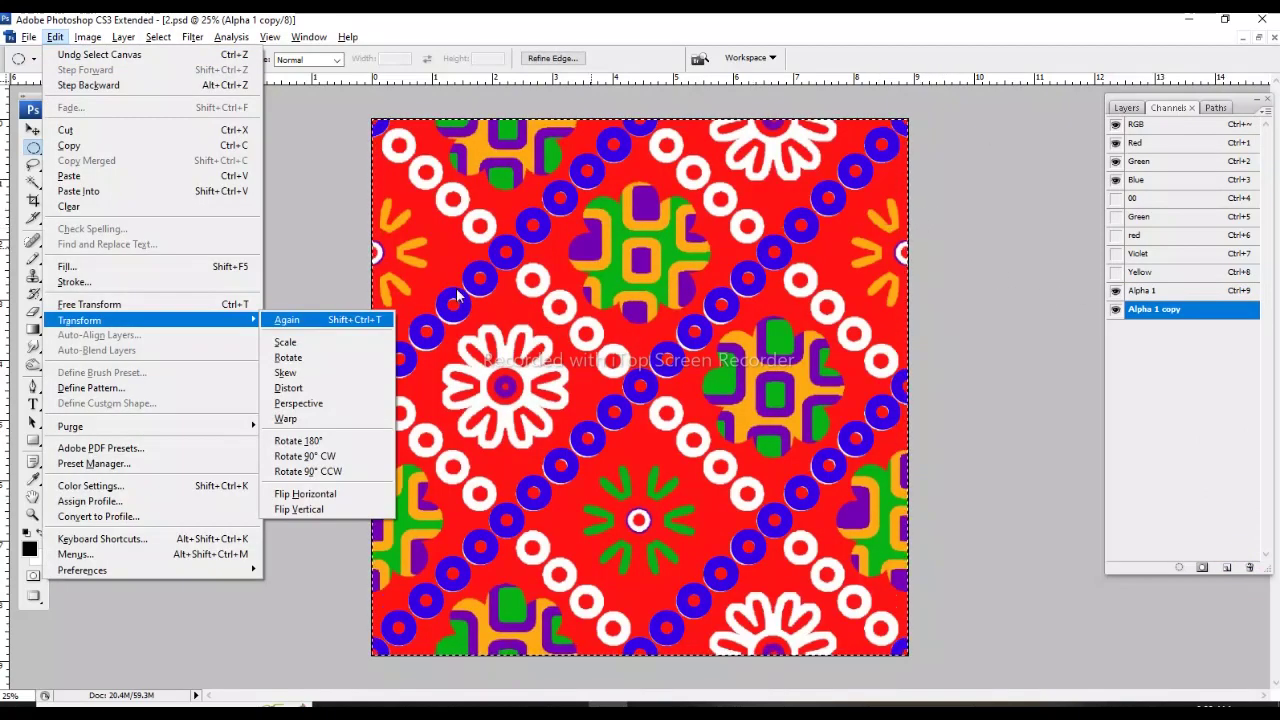
pyautogui.click(308, 493)
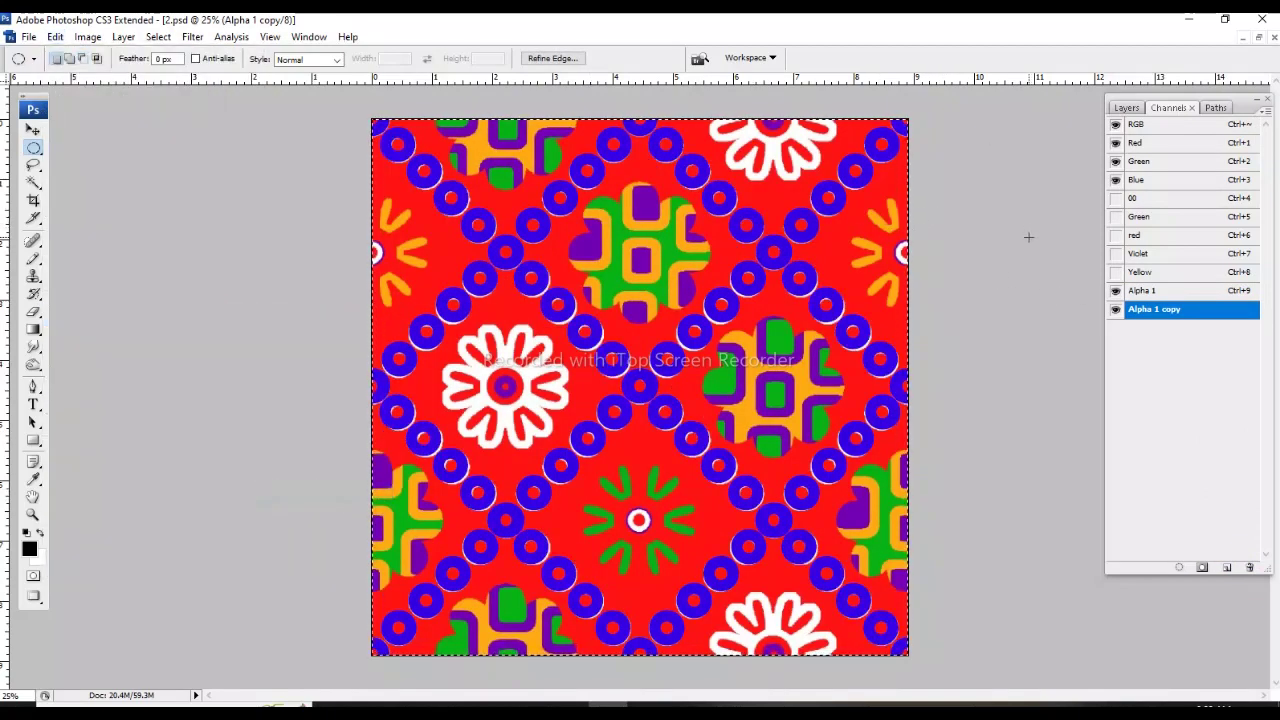
pyautogui.press('`')
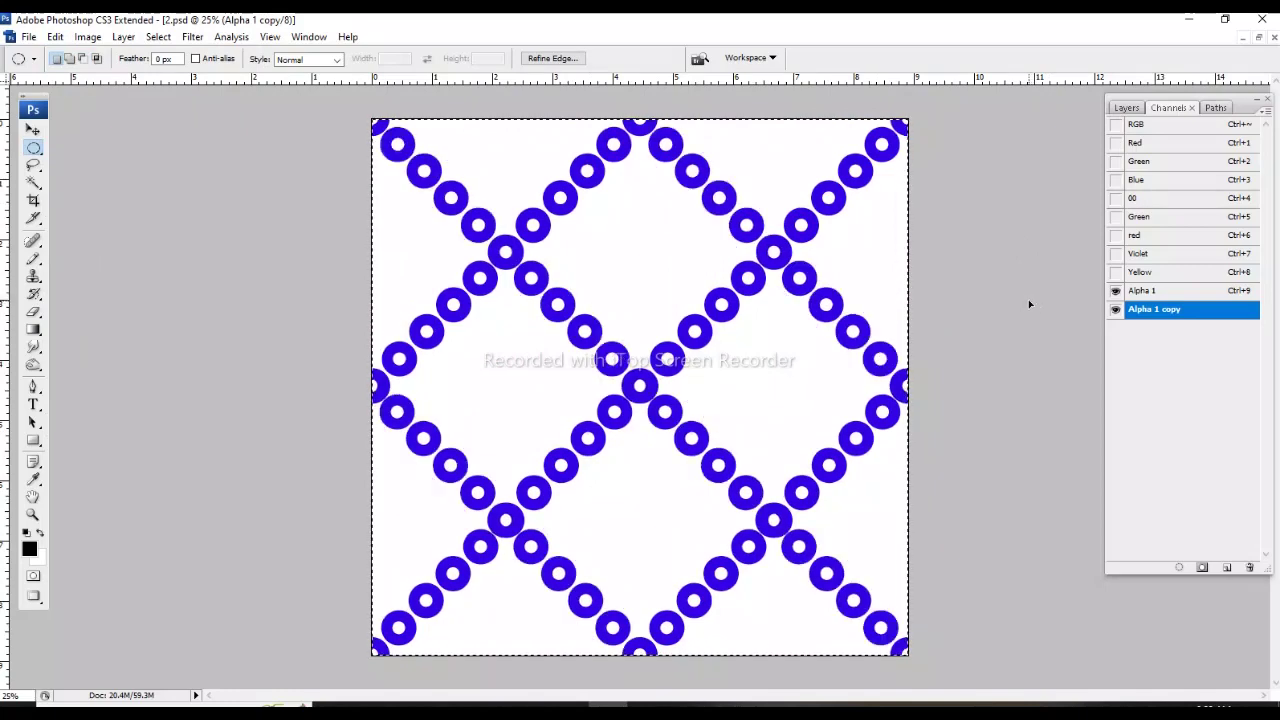
pyautogui.hotkey('ctrl', 'z')
pyautogui.hotkey('ctrl', 'z')
pyautogui.hotkey('ctrl', 'z')
pyautogui.hotkey('ctrl', 'z')
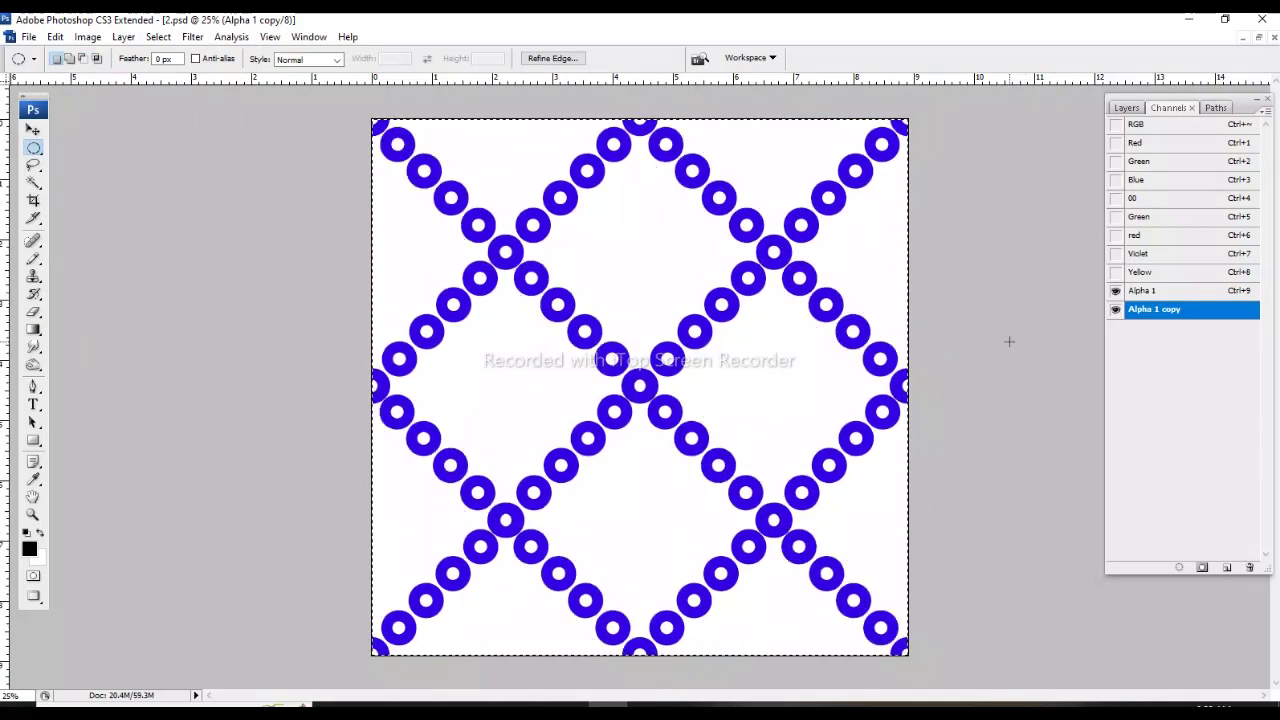
pyautogui.hotkey('ctrl', 'd')
# Make Alpha 1 copy a spot colour channel with green ink.
pyautogui.doubleClick(1194, 318)
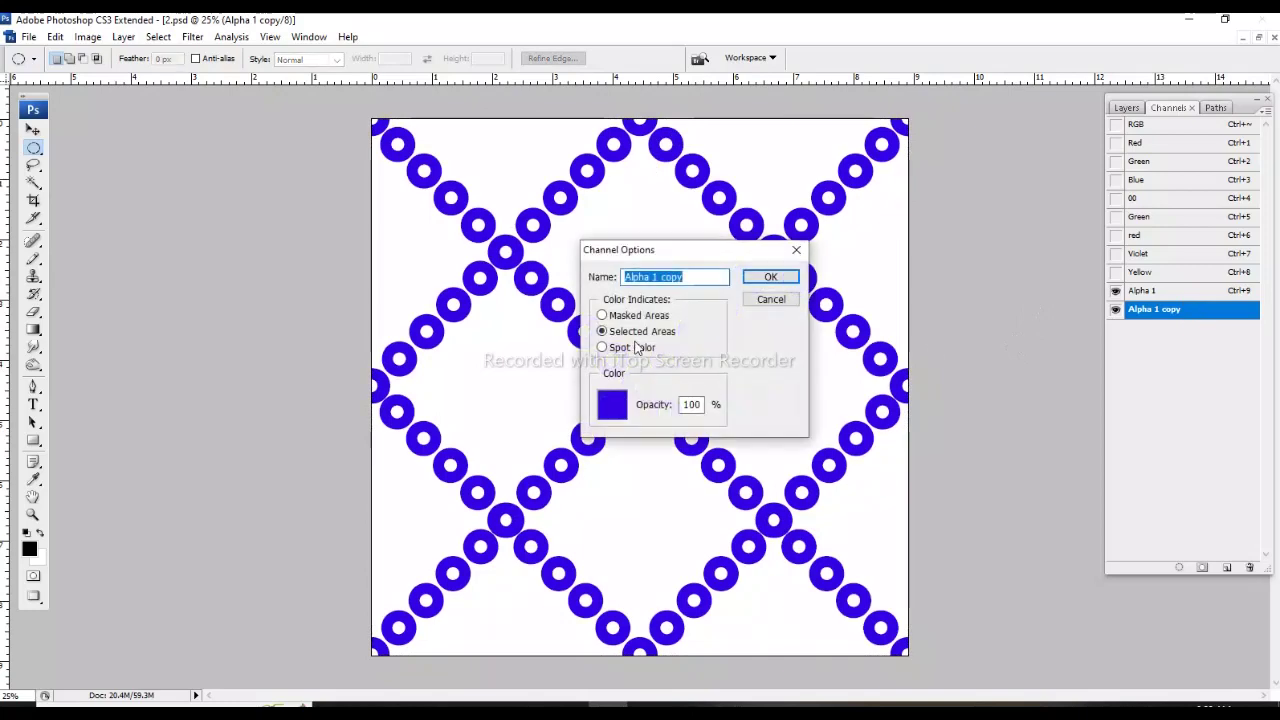
pyautogui.click(636, 347)
pyautogui.click(612, 404)
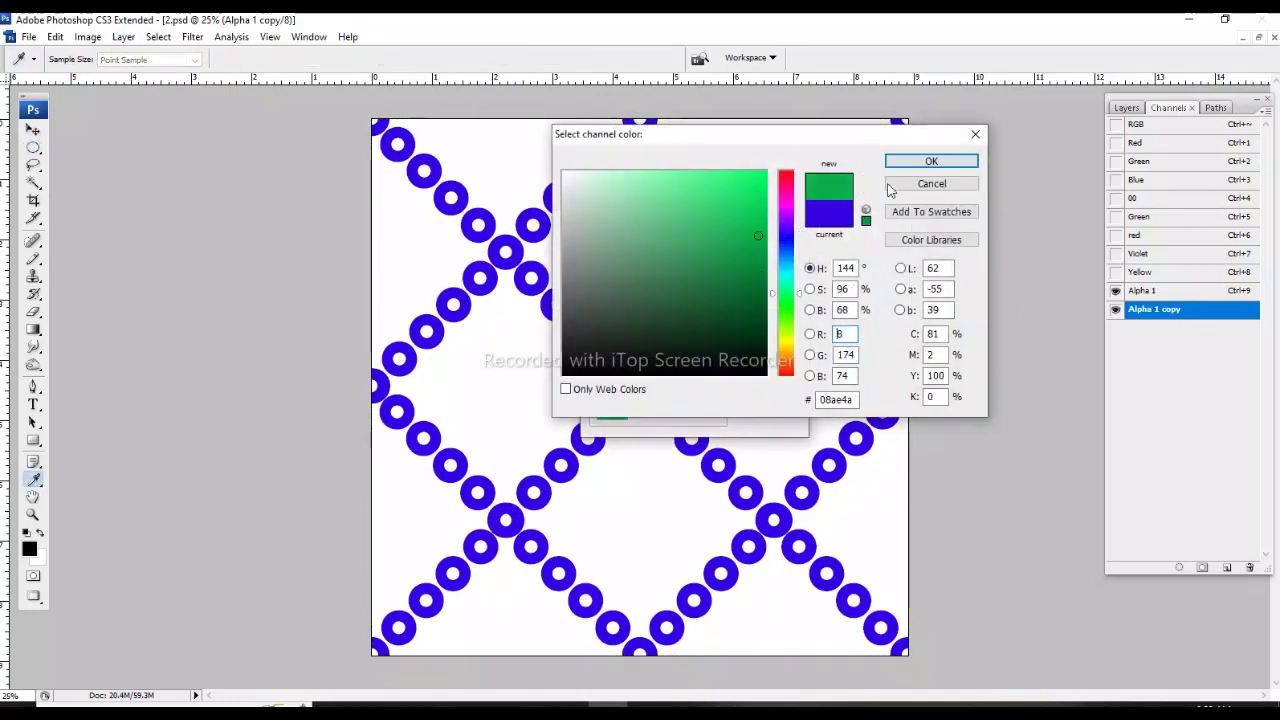
pyautogui.click(913, 163)
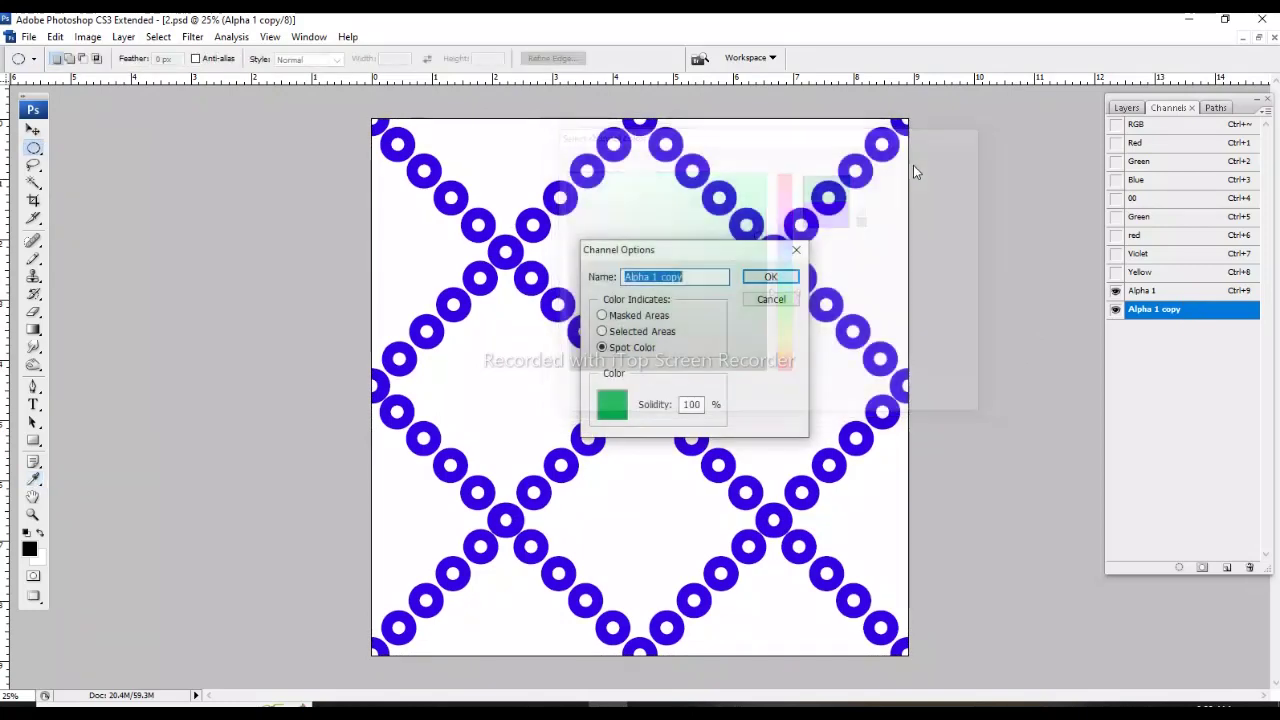
pyautogui.click(771, 279)
# Magic-wand select the lower-right and lower-left crossing rings and clear them from the green channel.
pyautogui.click(1171, 290)
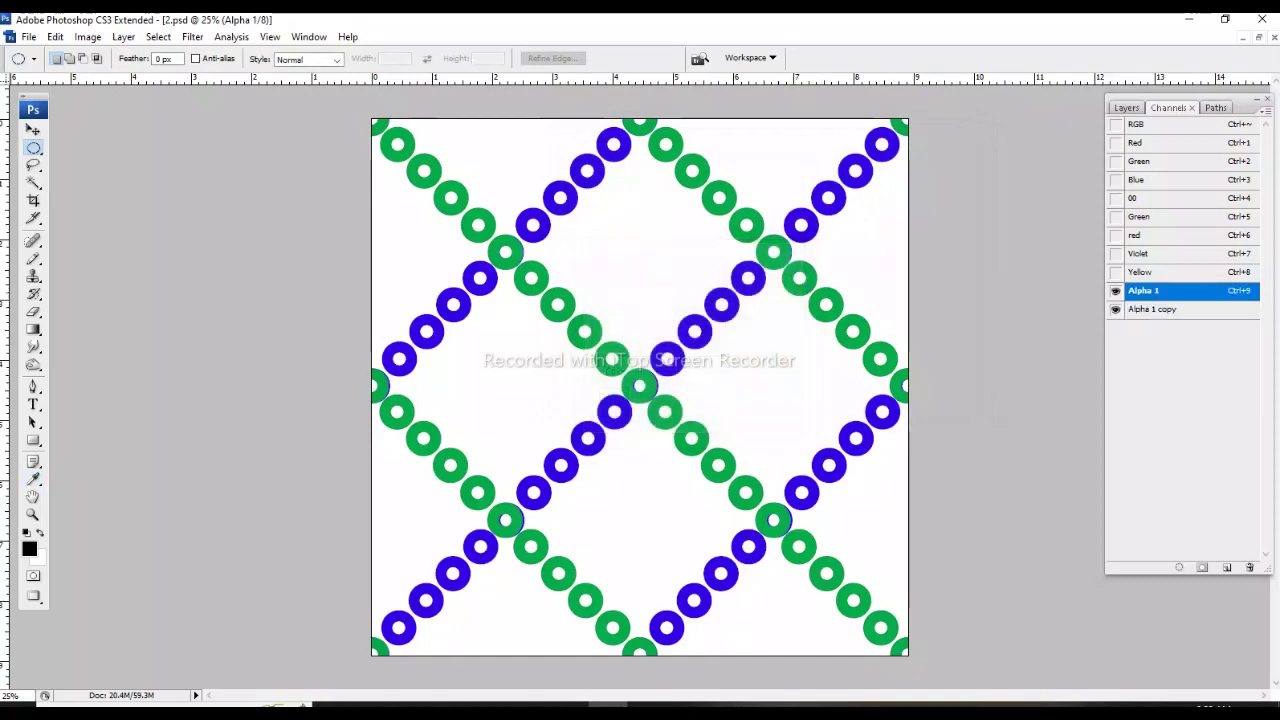
pyautogui.click(1146, 308)
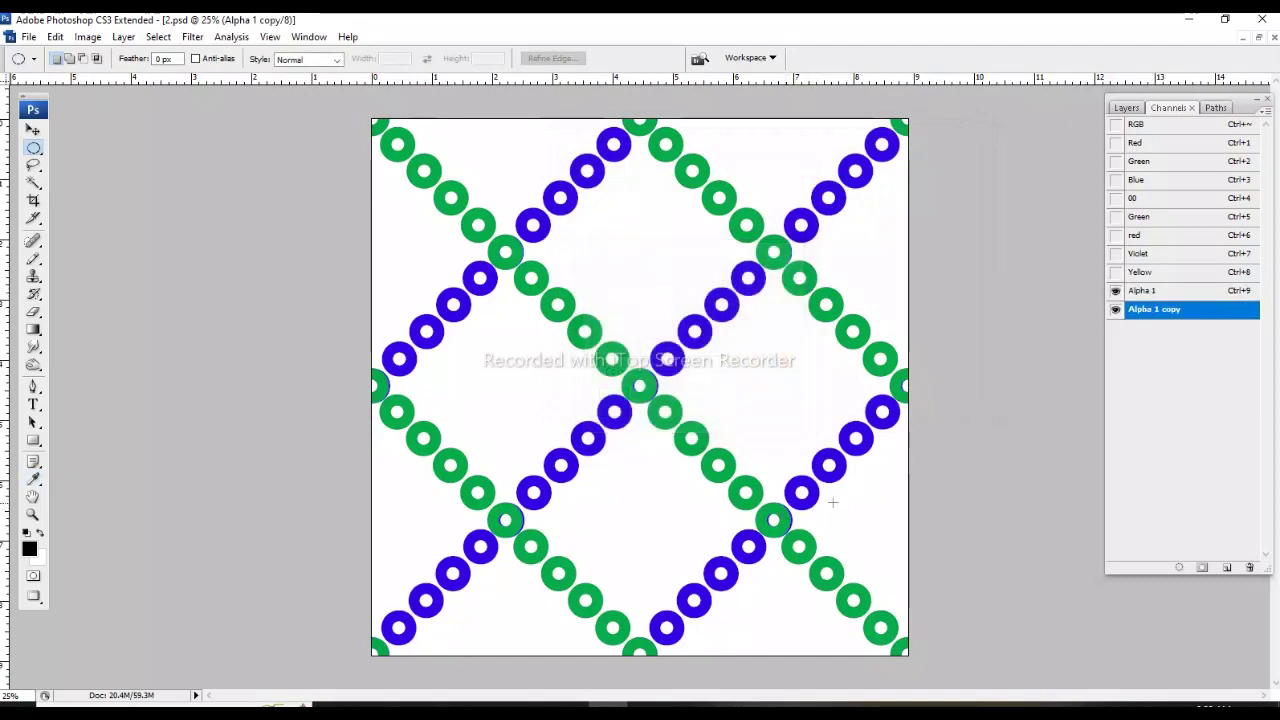
pyautogui.press('w')
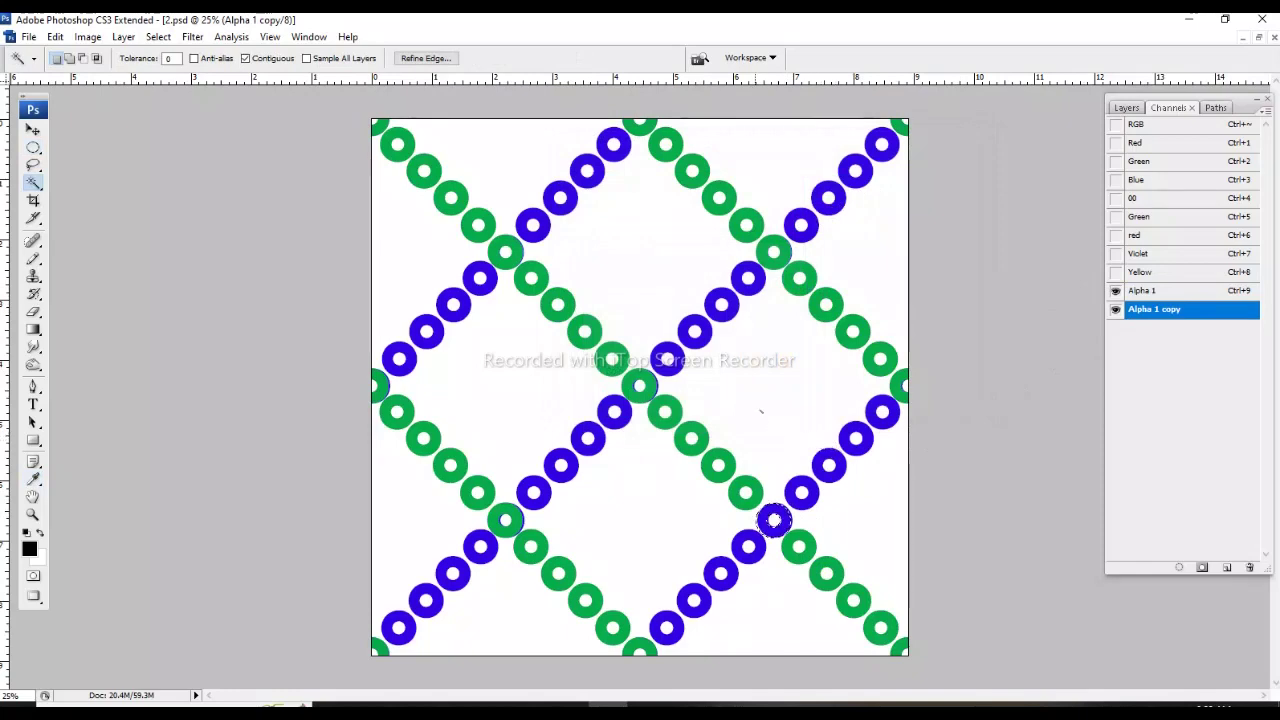
pyautogui.click(640, 395)
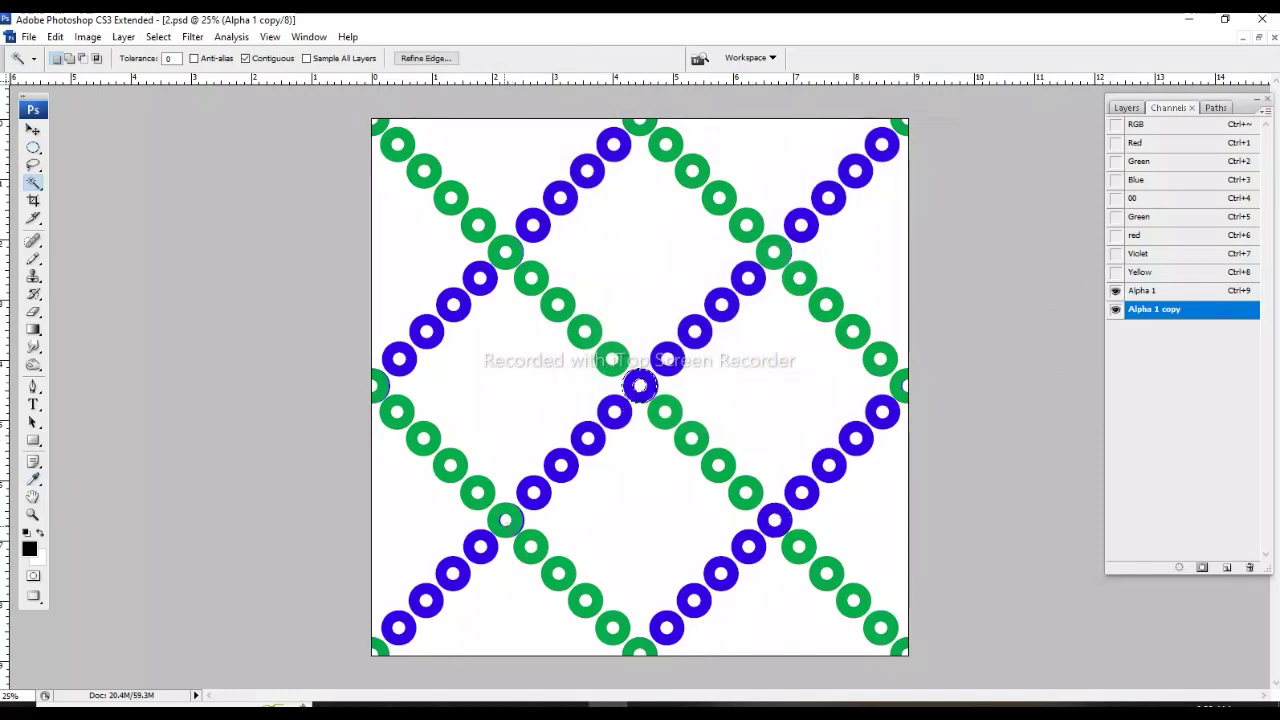
pyautogui.click(510, 524)
pyautogui.hotkey('alt', 'BackSpace')
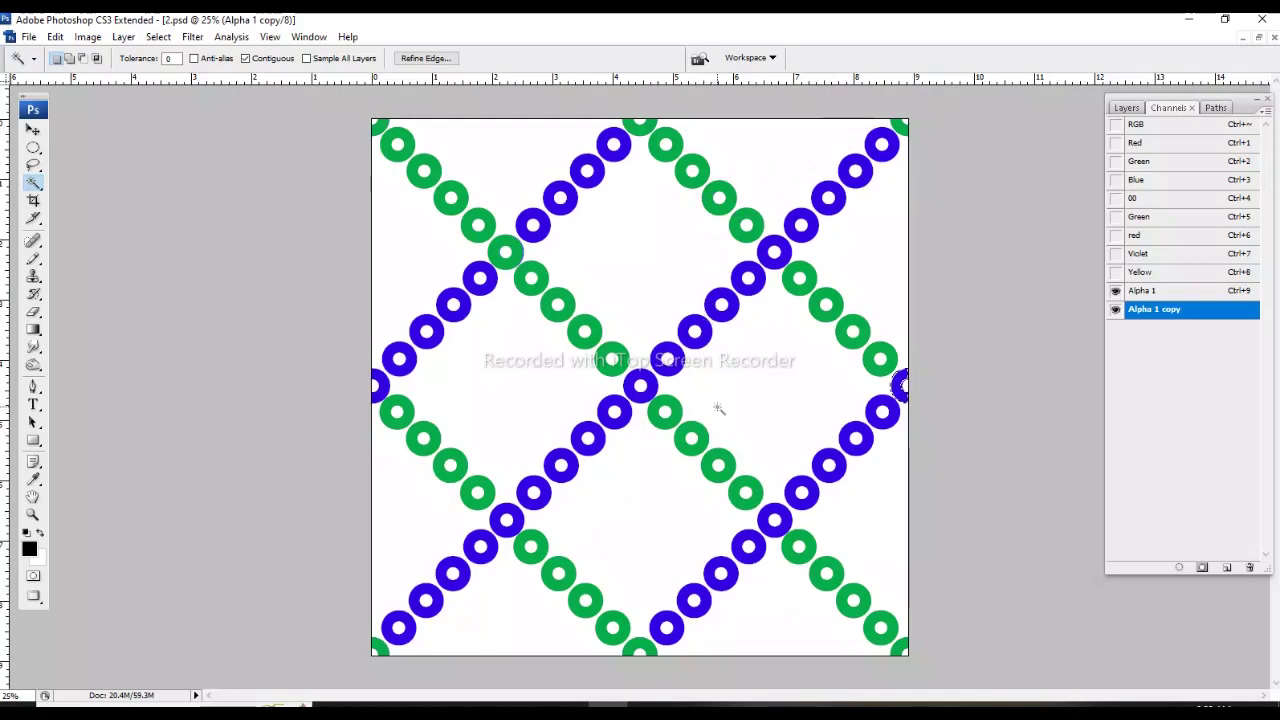
pyautogui.press('m')
pyautogui.press('w')
pyautogui.hotkey('ctrl', 'z')
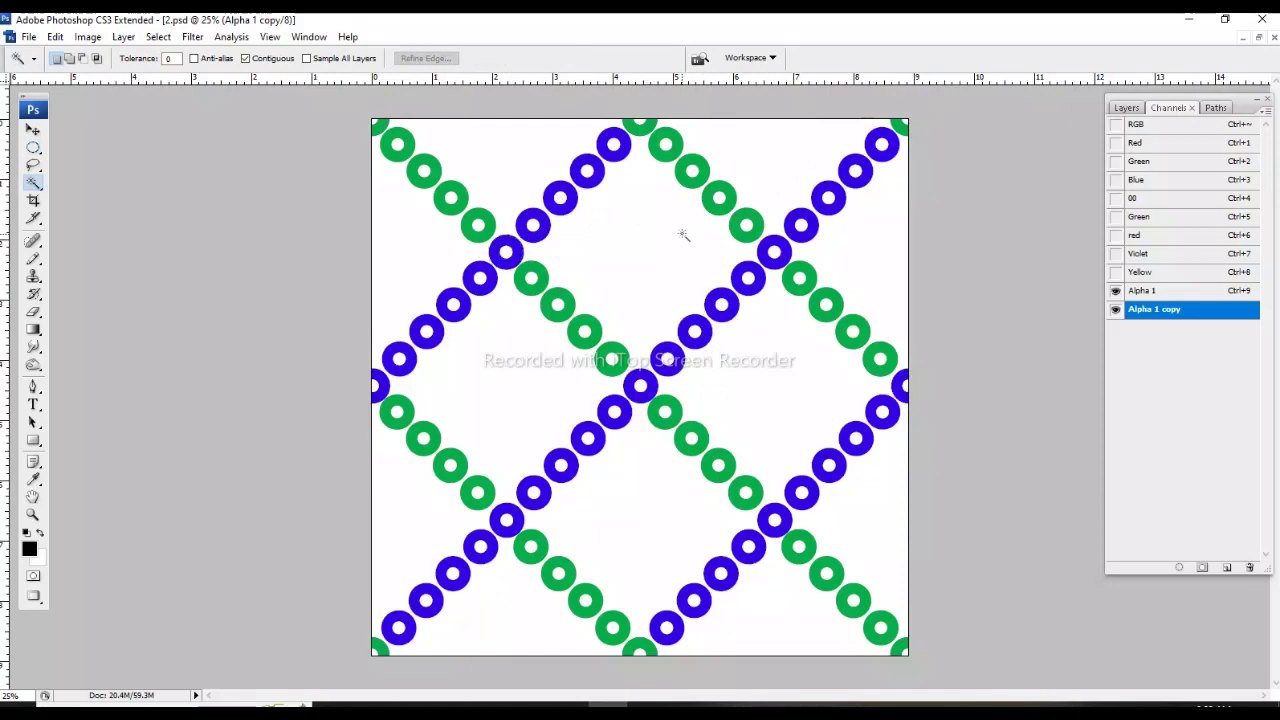
# Load the Alpha 1 copy rings as a selection into Alpha 1, then deselect.
pyautogui.keyDown('ctrl'); pyautogui.click(1198, 312); pyautogui.keyUp('ctrl')
pyautogui.moveTo(1198, 312); pyautogui.dragTo(1238, 552)
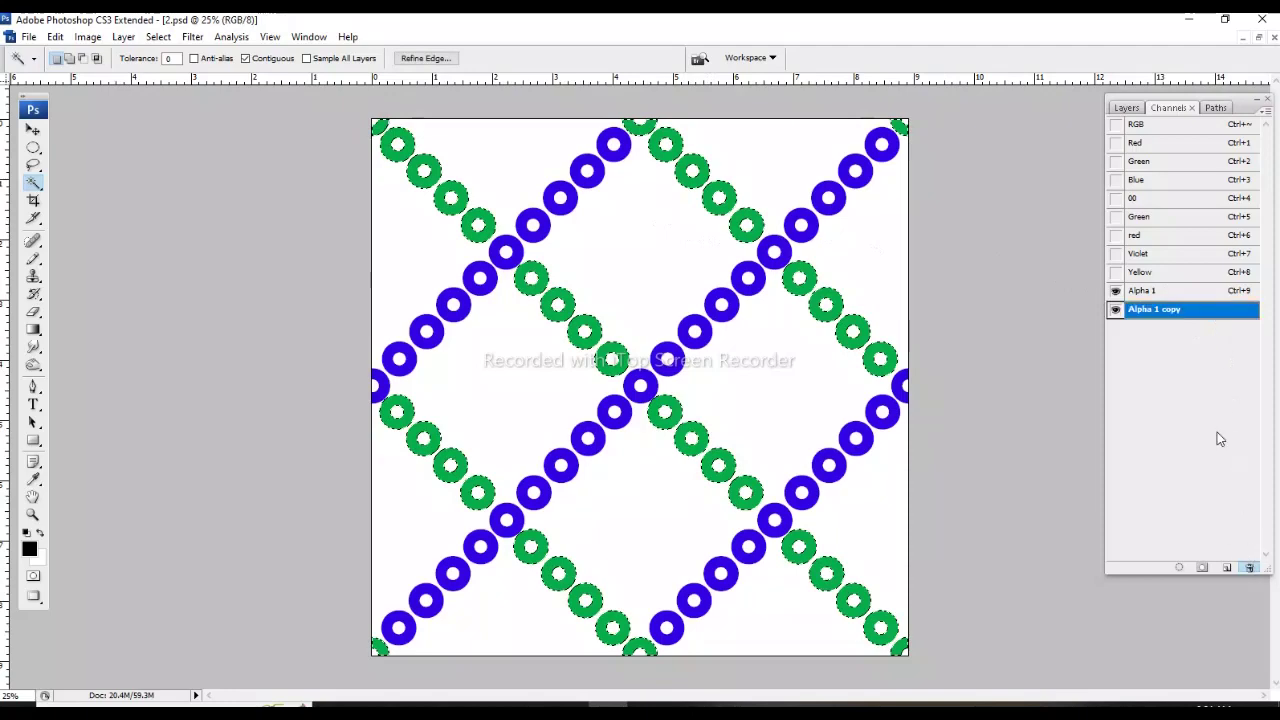
pyautogui.click(1160, 292)
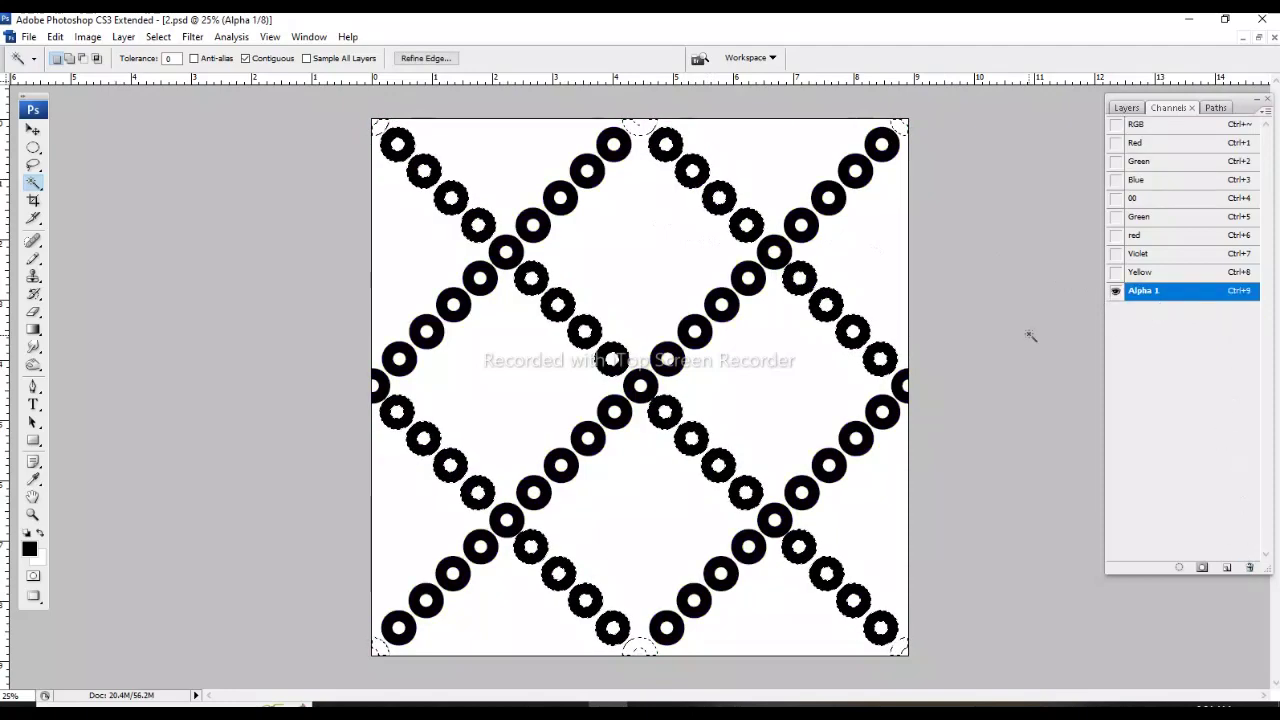
pyautogui.hotkey('ctrl', 'd')
# At 100% zoom, select four rings on the right-hand diagonal and nudge them right and down into alignment.
pyautogui.hotkey('ctrl', 'alt', '0')
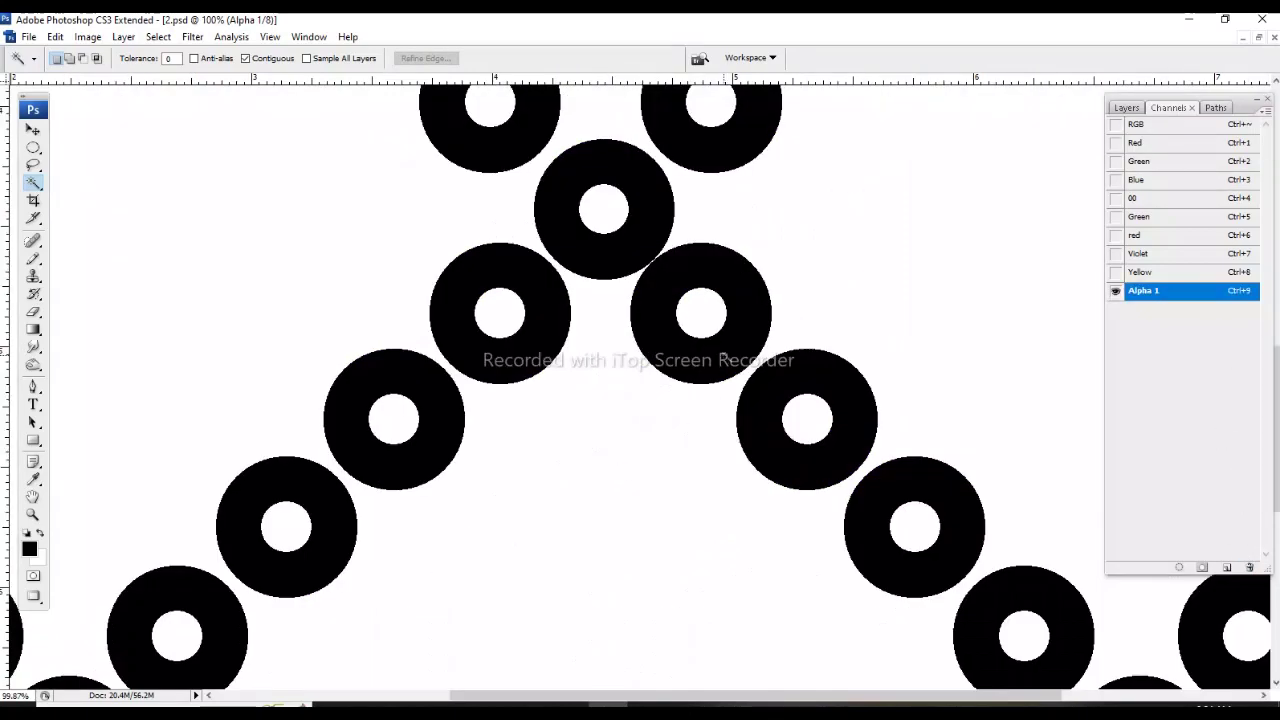
pyautogui.press('Tab')
pyautogui.click(1005, 520)
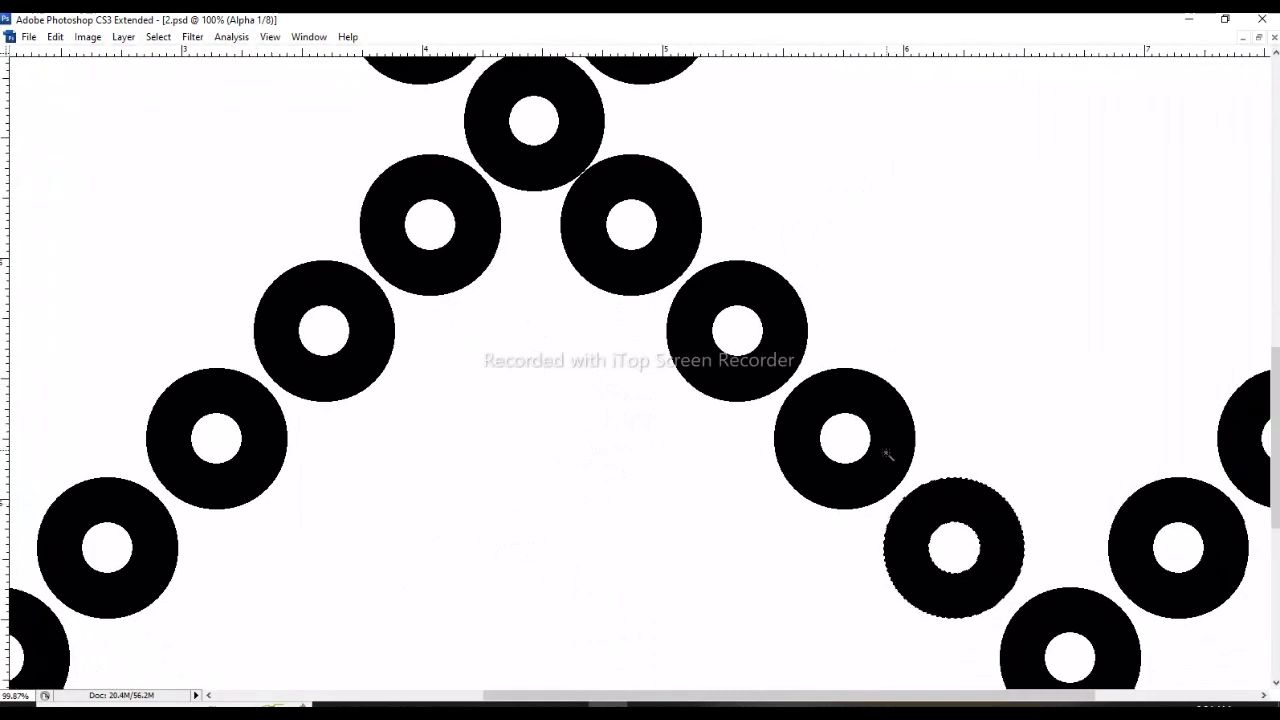
pyautogui.keyDown('shift'); pyautogui.click(886, 455); pyautogui.keyUp('shift')
pyautogui.keyDown('shift'); pyautogui.click(785, 342); pyautogui.keyUp('shift')
pyautogui.keyDown('shift'); pyautogui.click(679, 259); pyautogui.keyUp('shift')
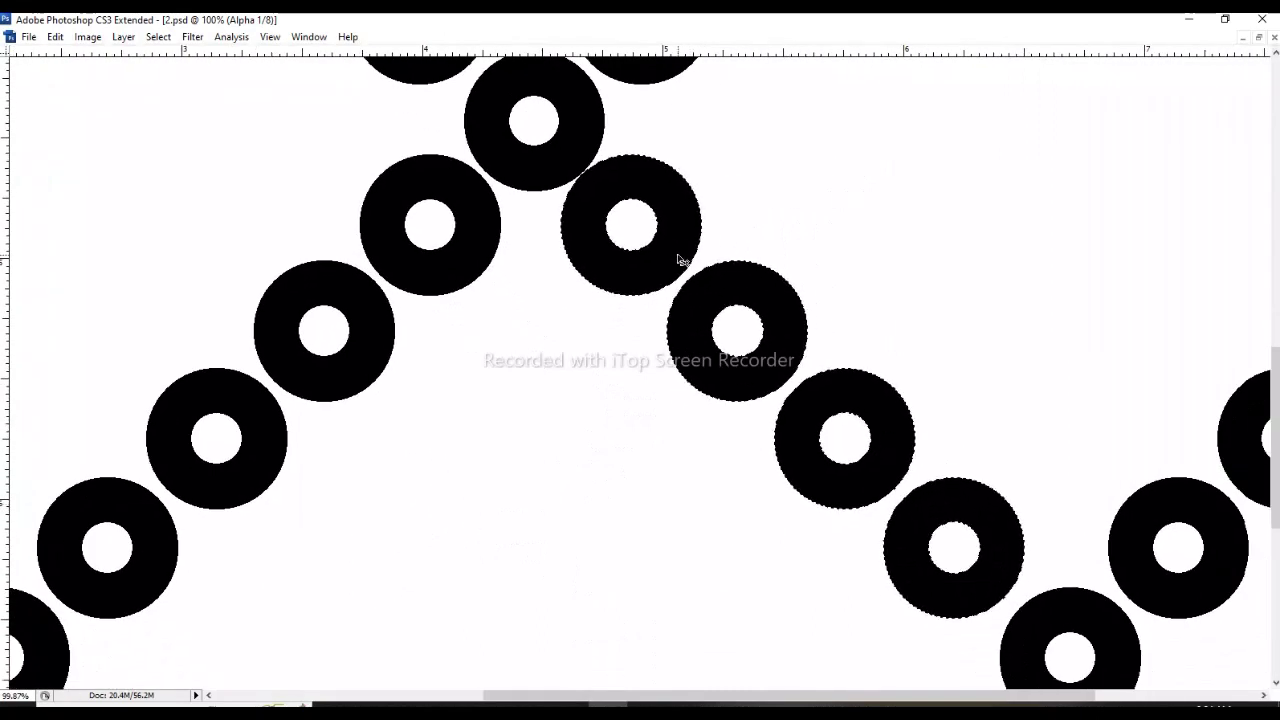
pyautogui.hotkey('ctrl', 'Right')
pyautogui.hotkey('ctrl', 'Right')
pyautogui.hotkey('ctrl', 'Right')
pyautogui.hotkey('ctrl', 'Down')
pyautogui.hotkey('ctrl', 'Down')
pyautogui.hotkey('ctrl', 'Down')
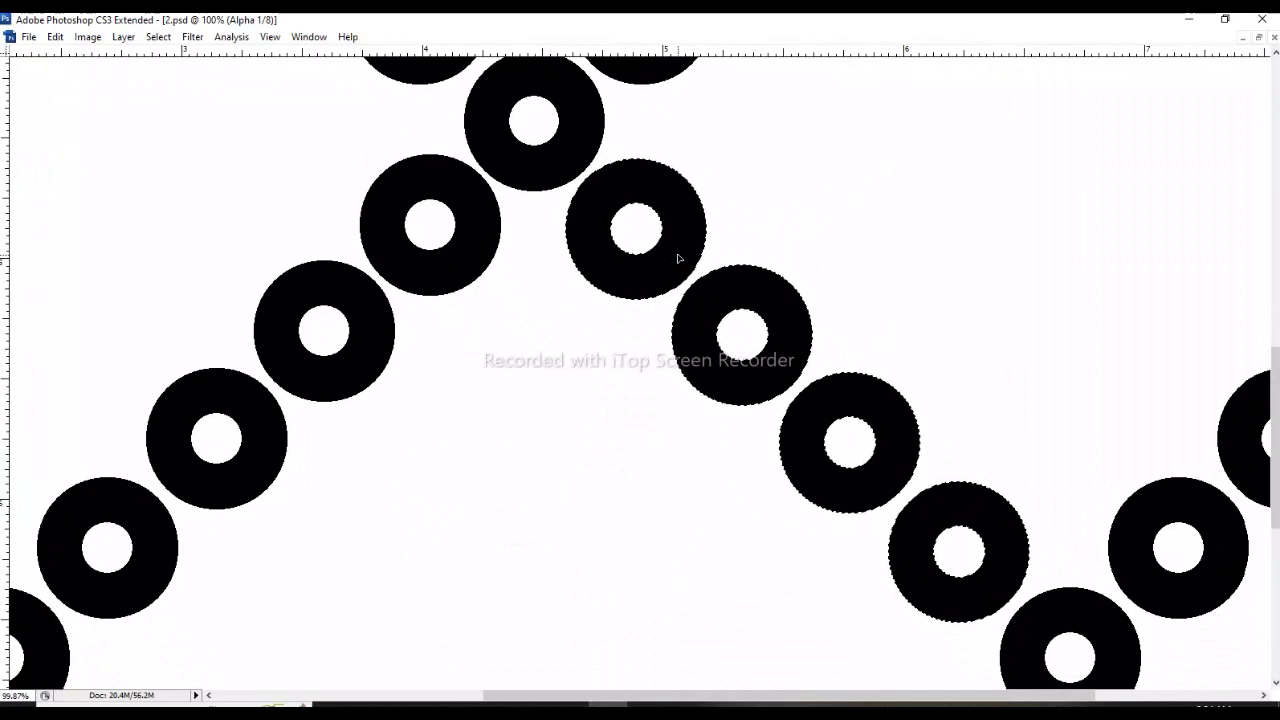
# Try touching up the right-diagonal rings, undo the rough result, and return to the whole-tile view.
pyautogui.moveTo(728, 165); pyautogui.dragTo(878, 503)
pyautogui.hotkey('ctrl', '-')
pyautogui.hotkey('ctrl', '-')
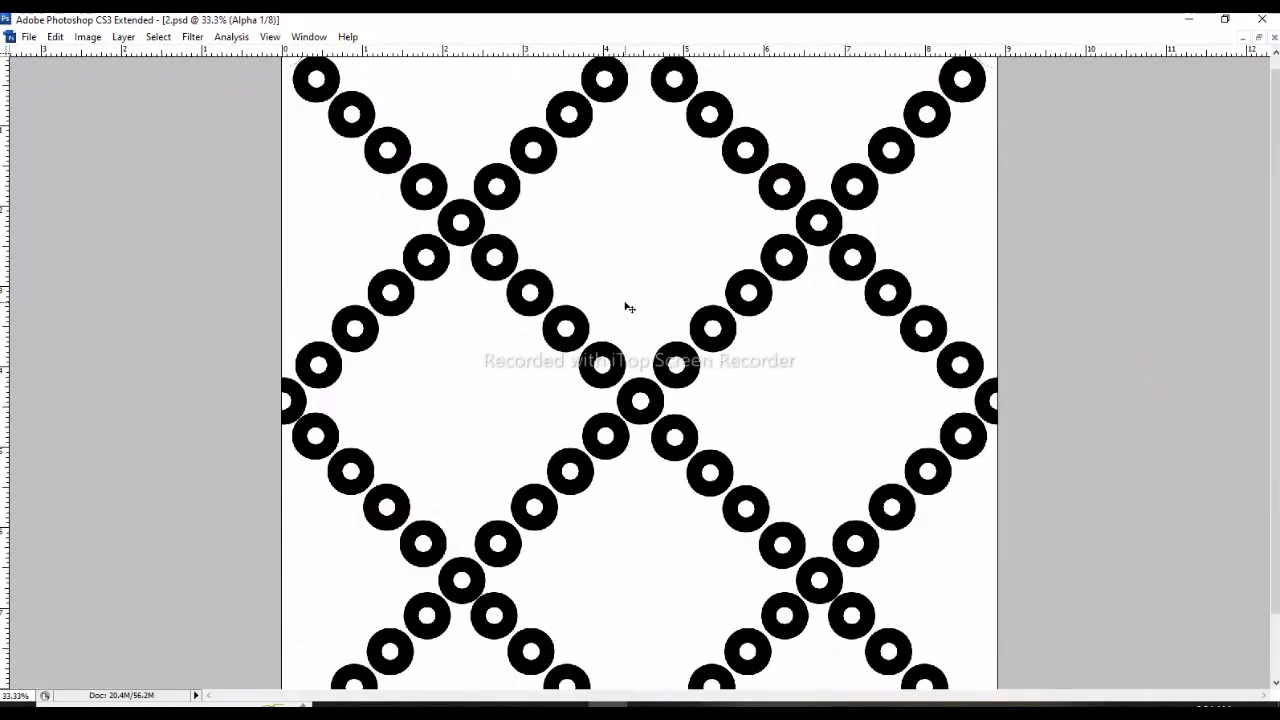
pyautogui.hotkey('ctrl', '-')
pyautogui.press('Tab')
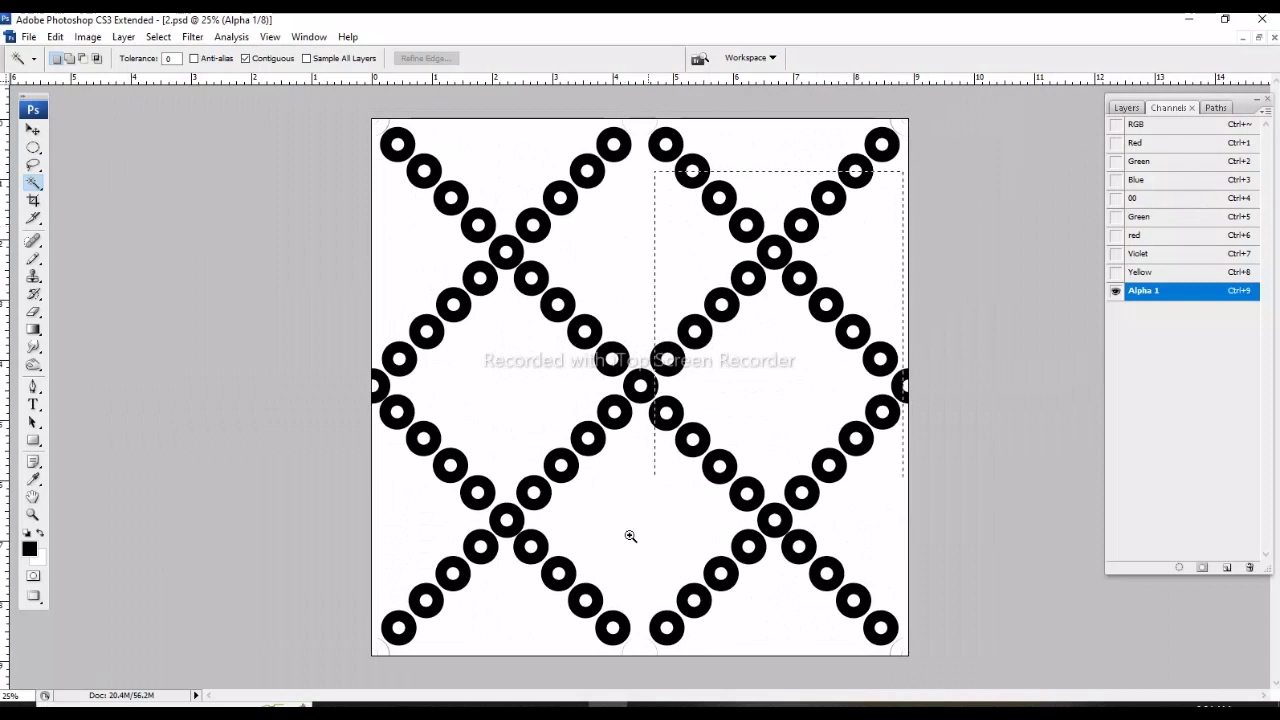
pyautogui.moveTo(630, 536); pyautogui.dragTo(975, 200)
pyautogui.press('Tab')
pyautogui.moveTo(913, 230); pyautogui.dragTo(1036, 342)
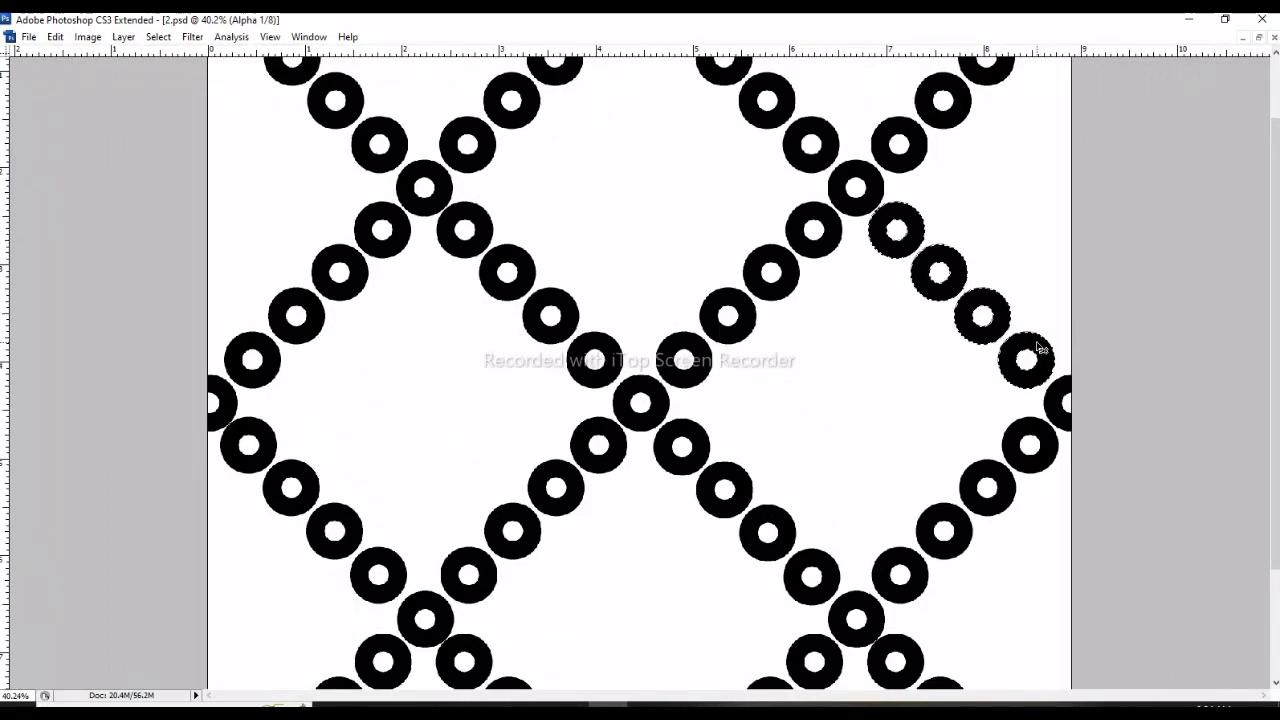
pyautogui.hotkey('ctrl', 'z')
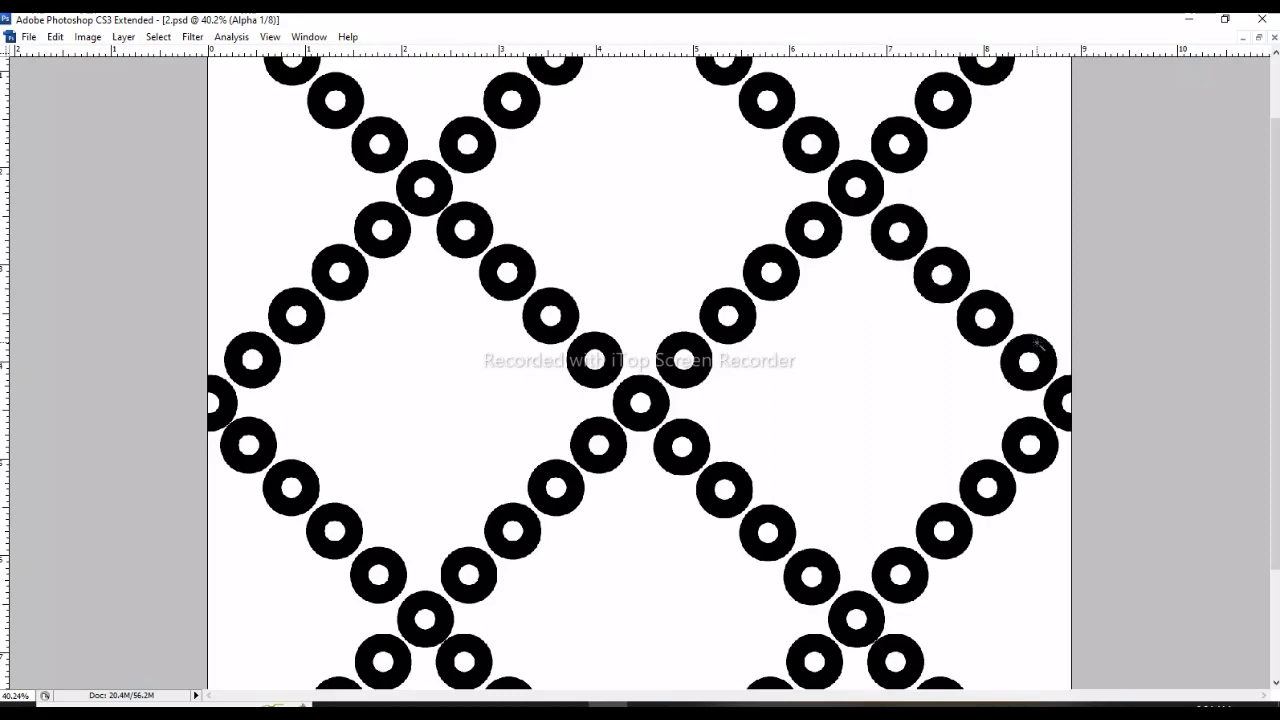
pyautogui.scroll(-3, 563, 483)
pyautogui.scroll(-1, 597, 318)
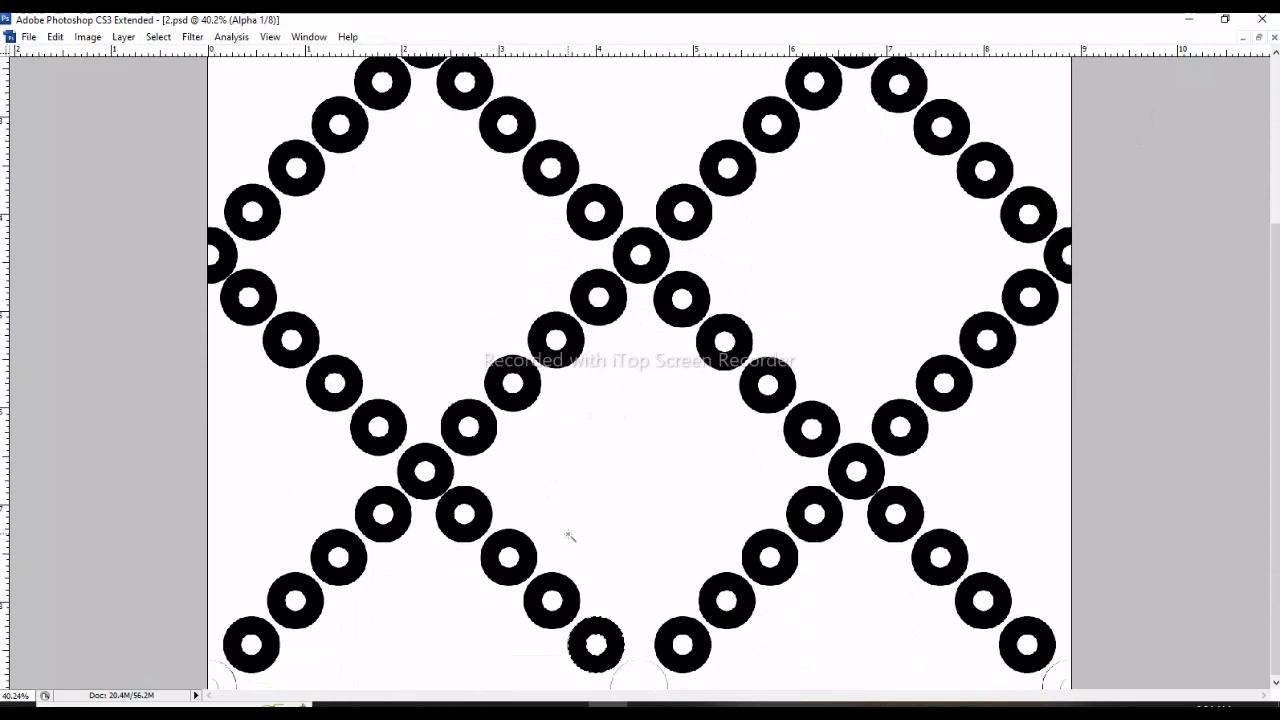
pyautogui.hotkey('ctrl', '-')
pyautogui.hotkey('ctrl', '-')
pyautogui.press('Tab')
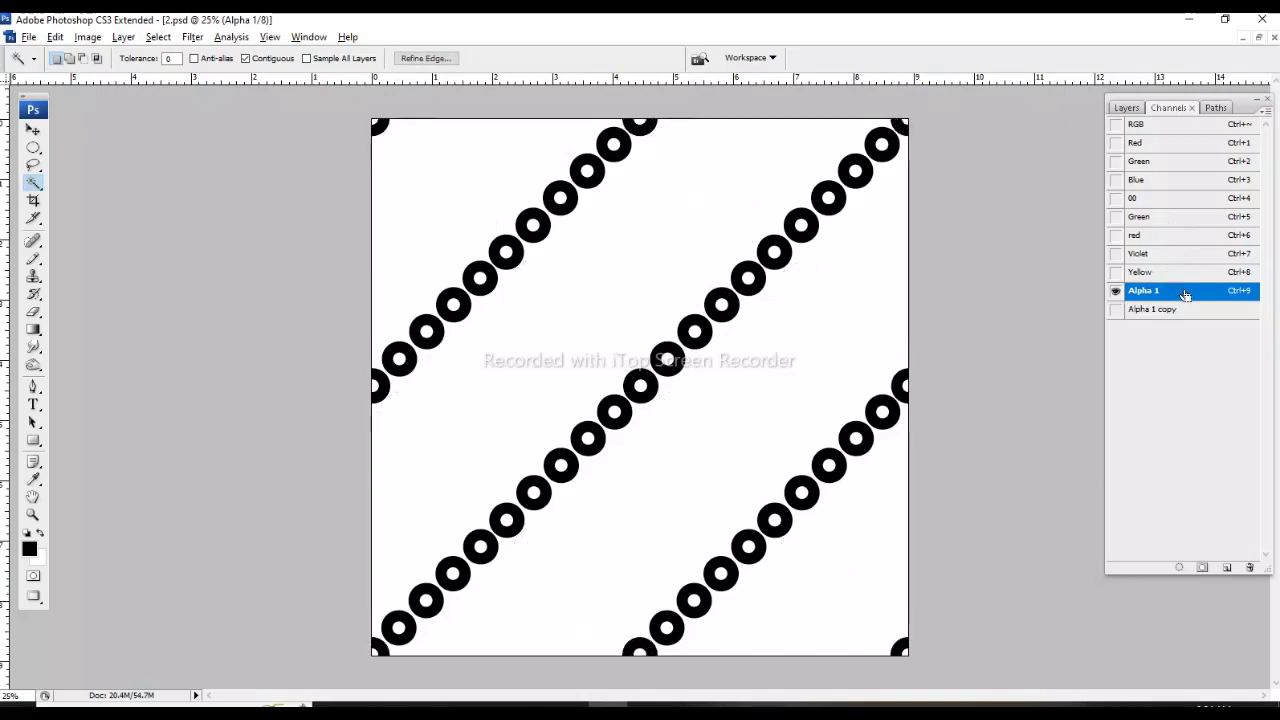
# Show Alpha 1 alongside the active Alpha 1 copy, try filling crossing rings, and revert the fills.
pyautogui.click(1157, 310)
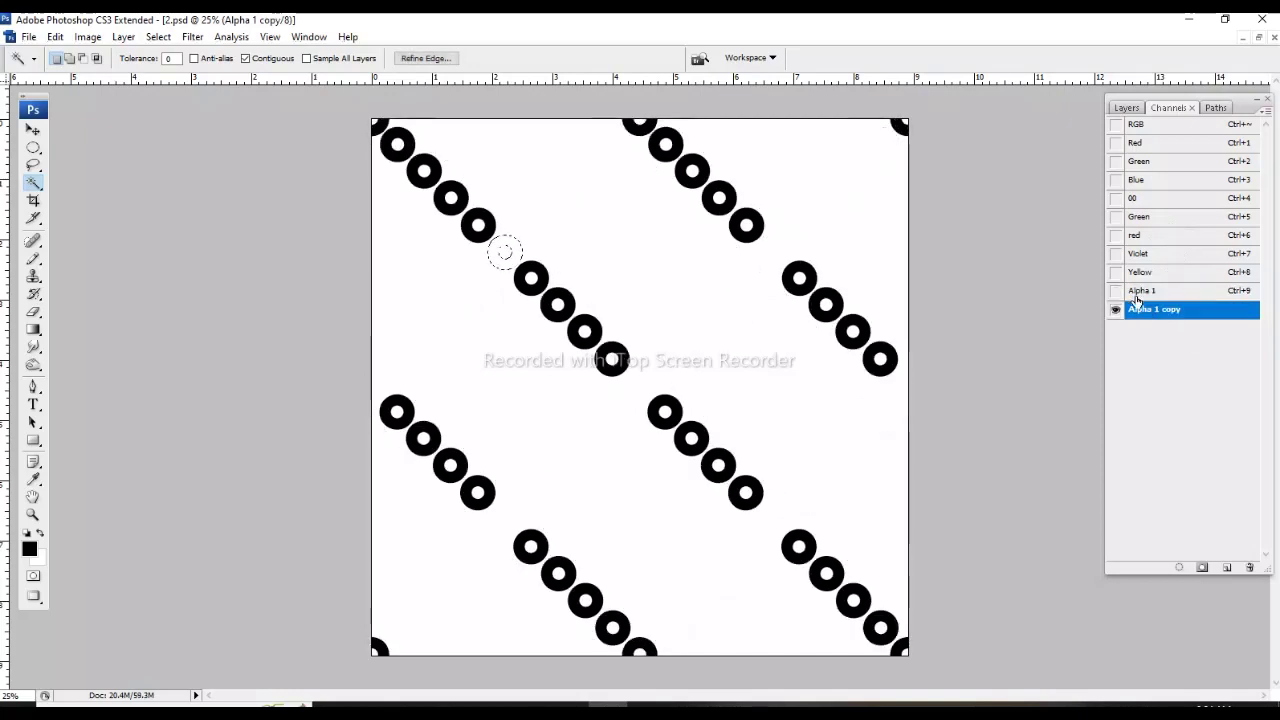
pyautogui.click(1115, 291)
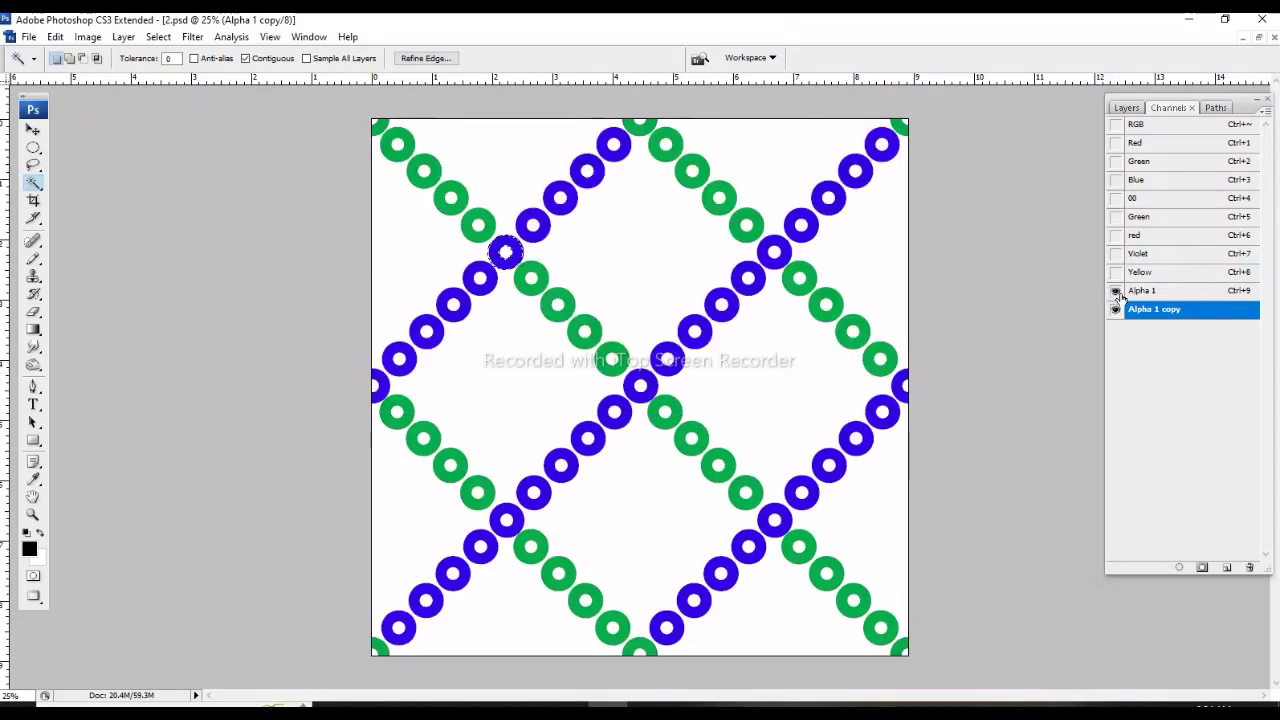
pyautogui.press('Delete')
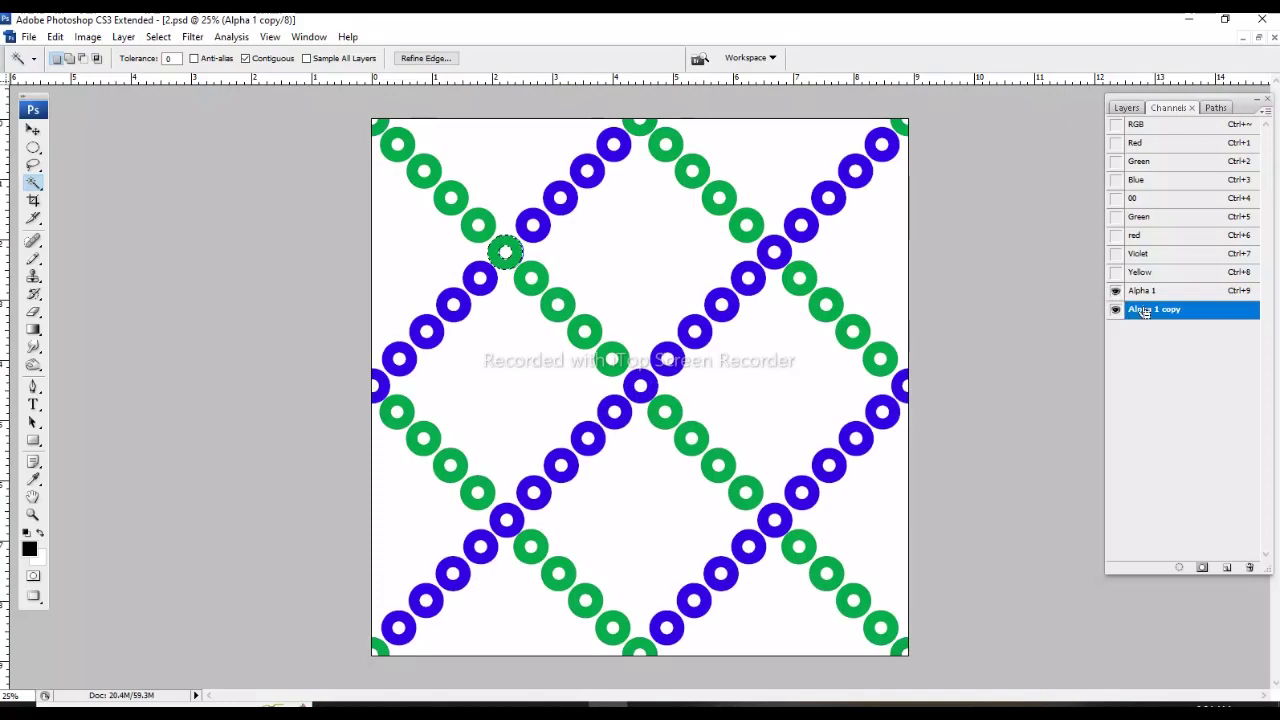
pyautogui.hotkey('ctrl', 'd')
pyautogui.click(1116, 291)
pyautogui.hotkey('ctrl', 'z')
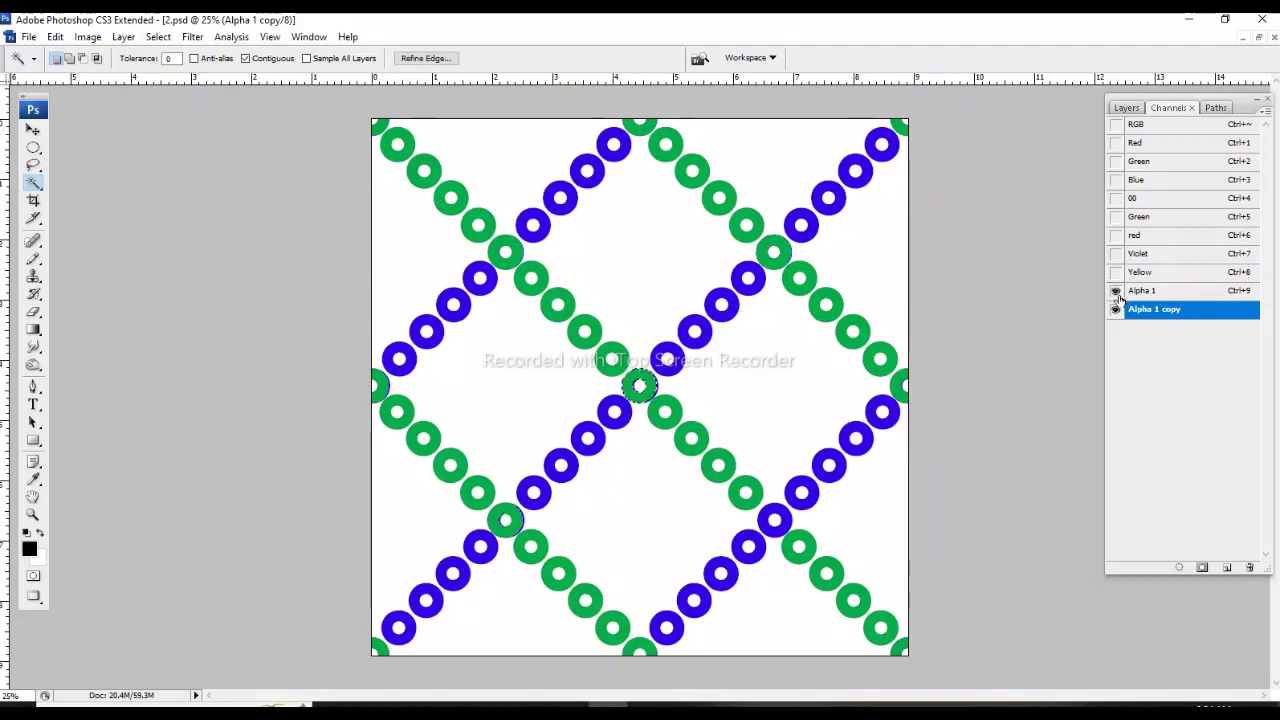
pyautogui.hotkey('ctrl', 'alt', 'z')
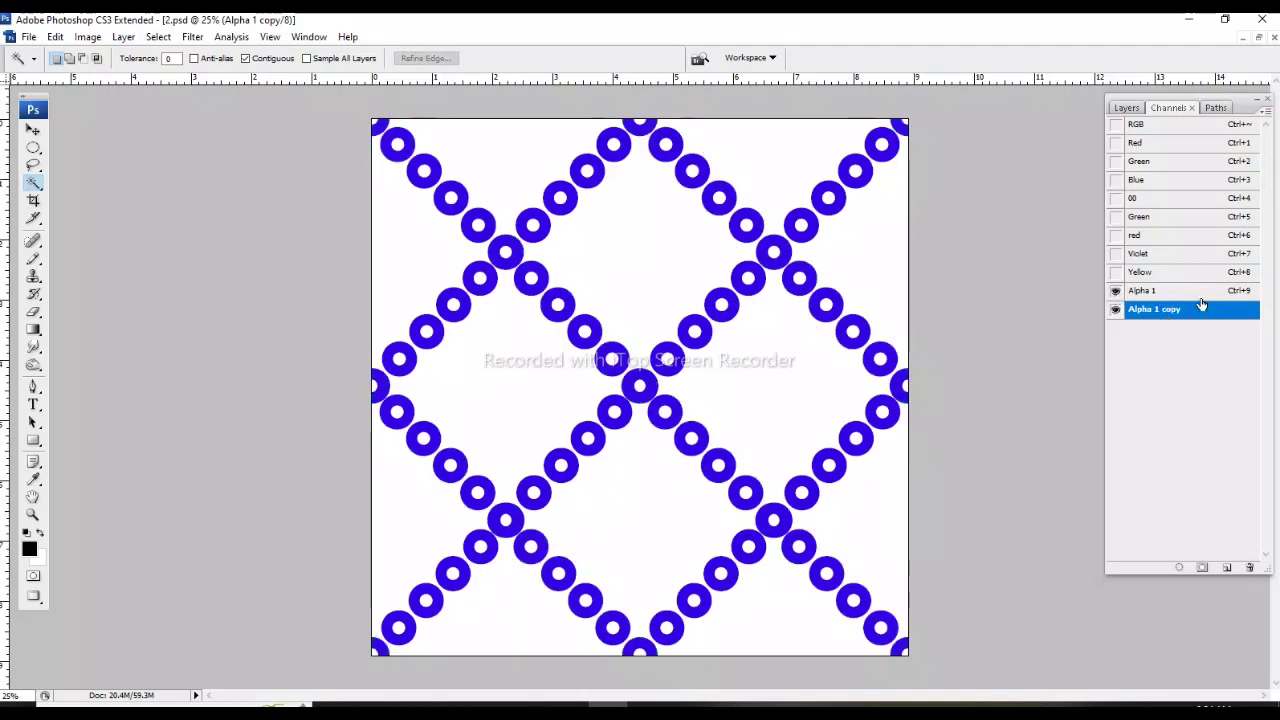
# Bring up the Channel Options for the Alpha 1 copy channel.
pyautogui.click(1198, 294)
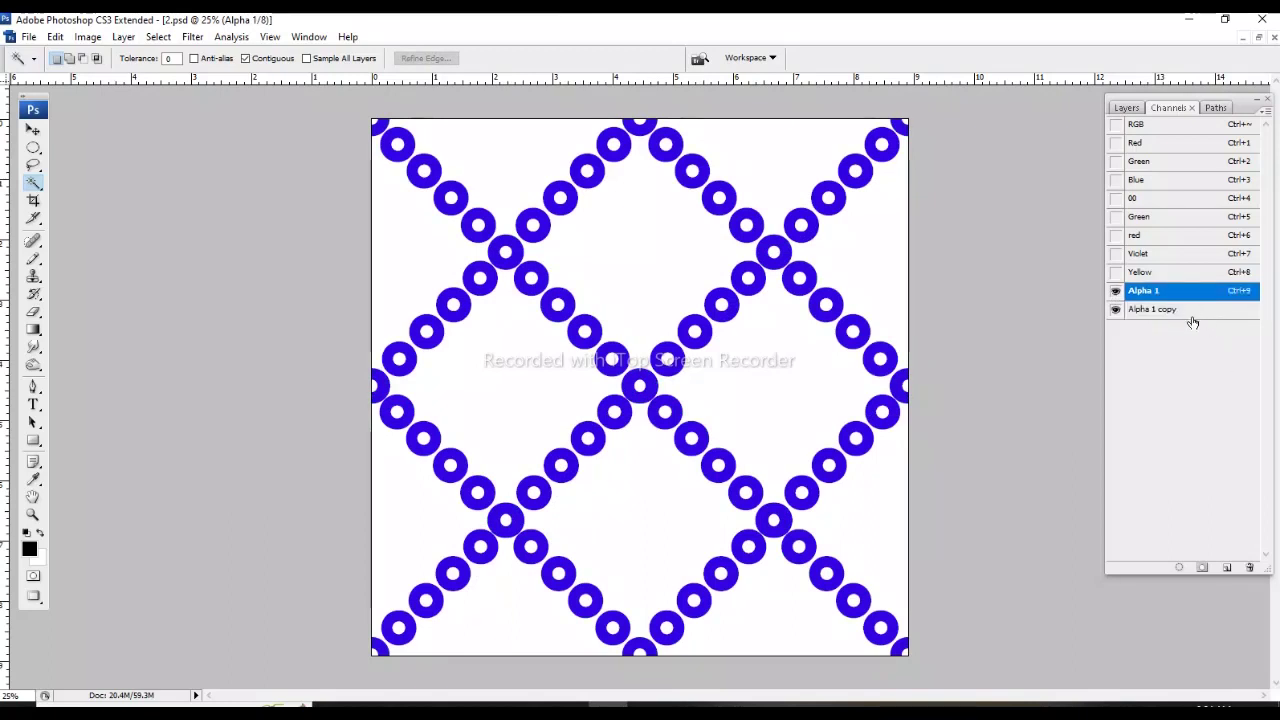
pyautogui.click(1193, 312)
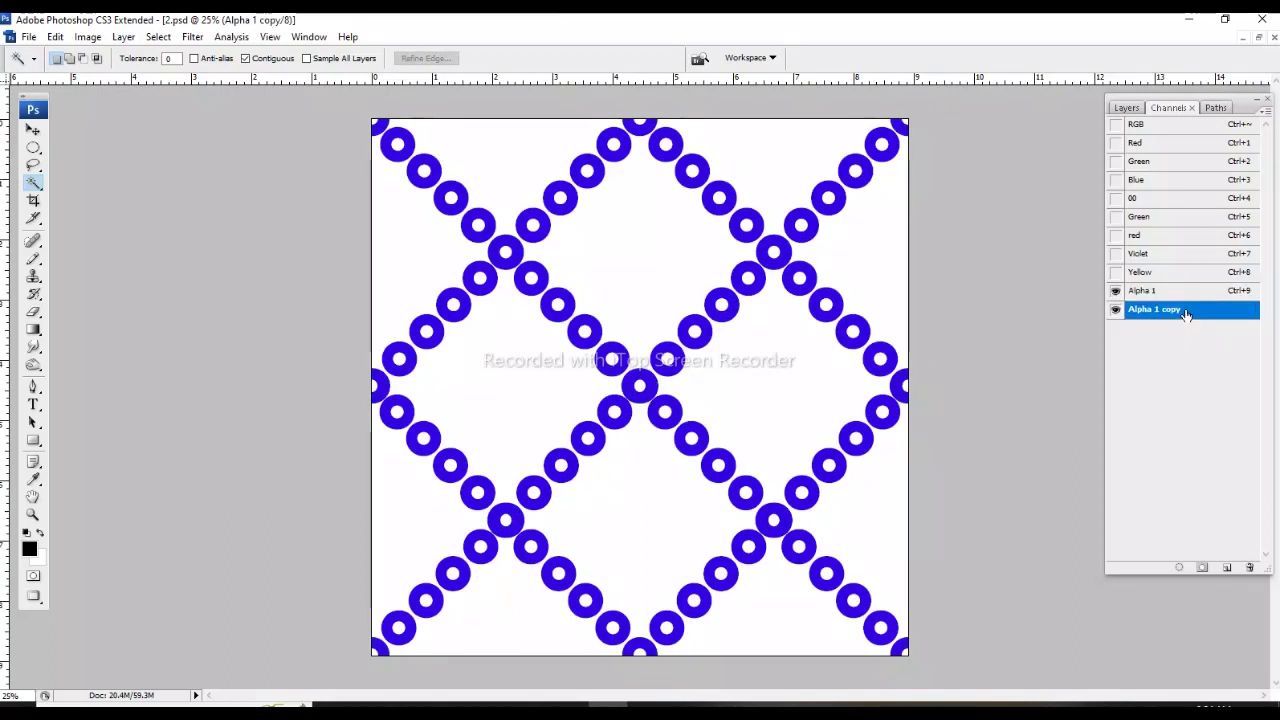
pyautogui.doubleClick(1186, 313)
# Change the Alpha 1 copy channel colour to pink.
pyautogui.click(612, 404)
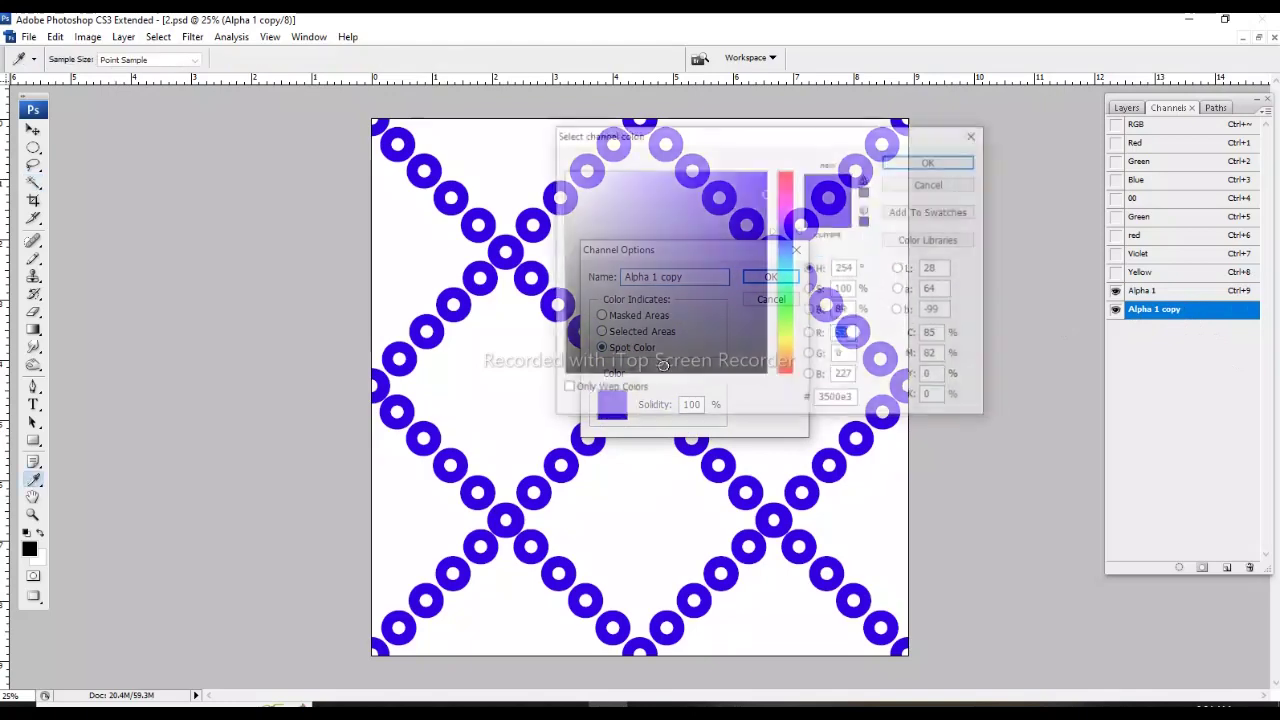
pyautogui.moveTo(709, 196); pyautogui.dragTo(691, 169)
pyautogui.click(788, 196)
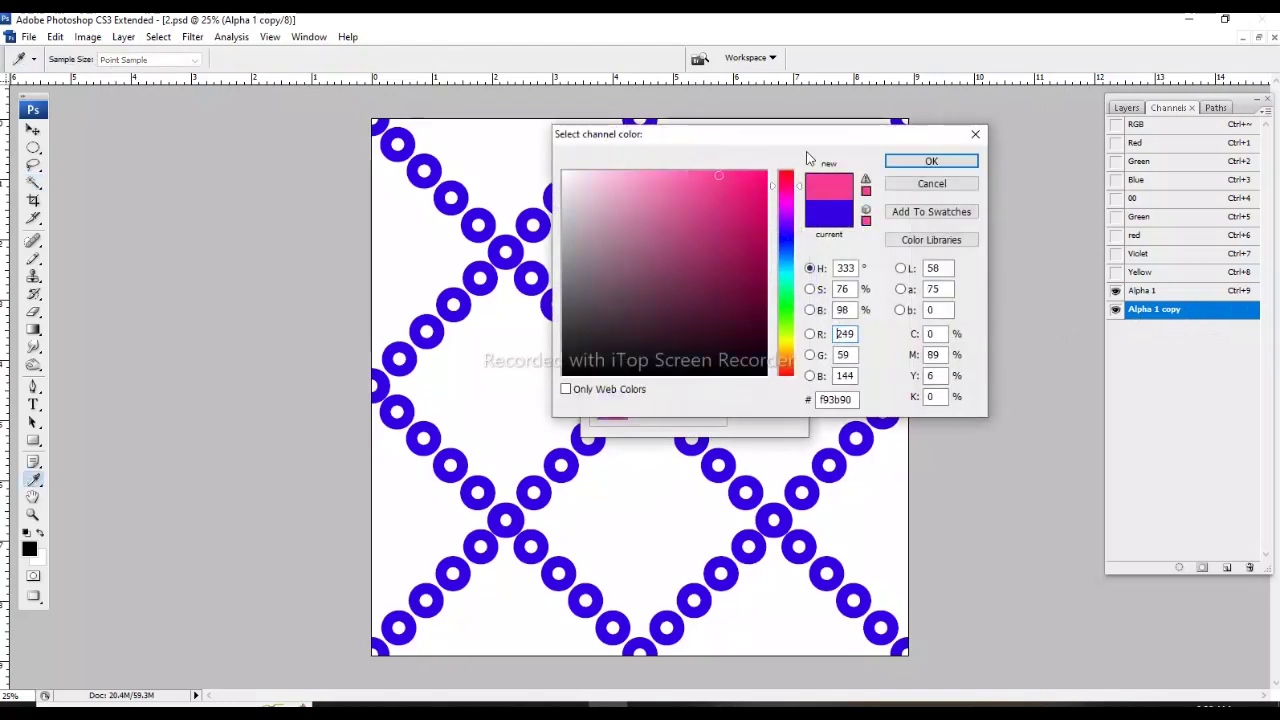
pyautogui.click(893, 163)
pyautogui.click(771, 280)
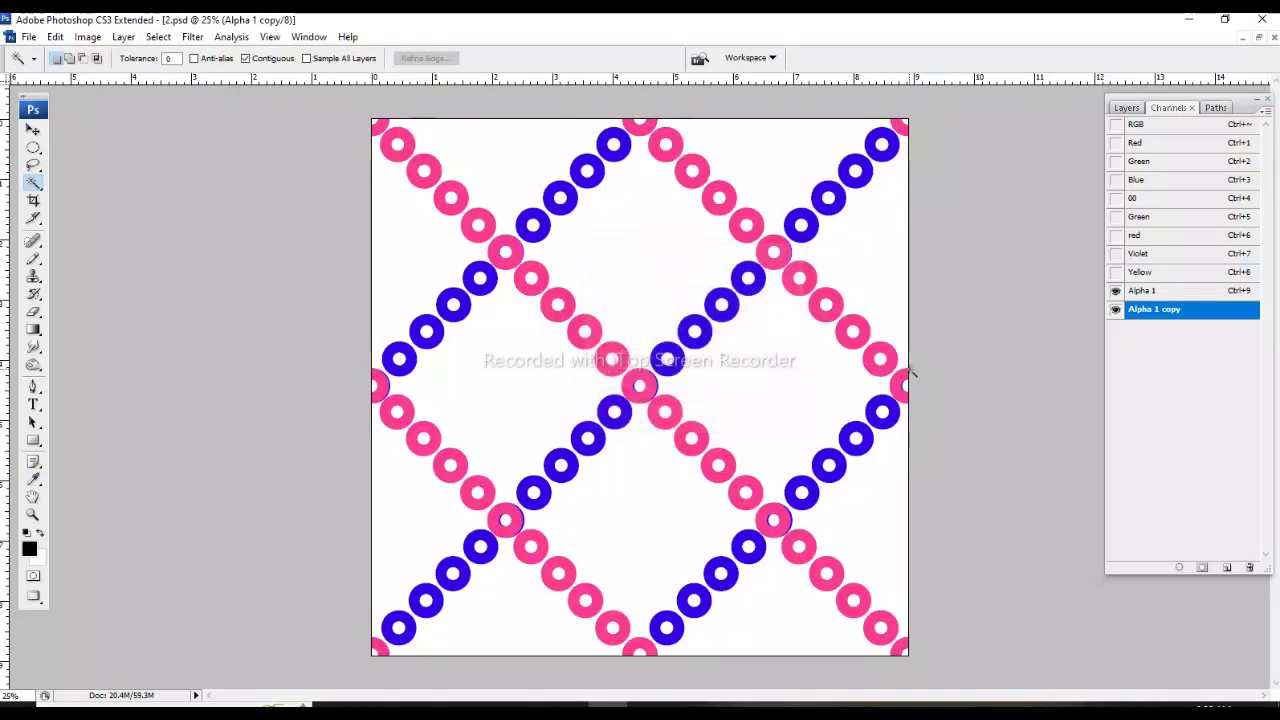
# Delete the pink rings at every lattice crossing point, including the diagonal and edge crossings, then deselect.
pyautogui.keyDown('ctrl'); pyautogui.click(587, 305); pyautogui.keyUp('ctrl')
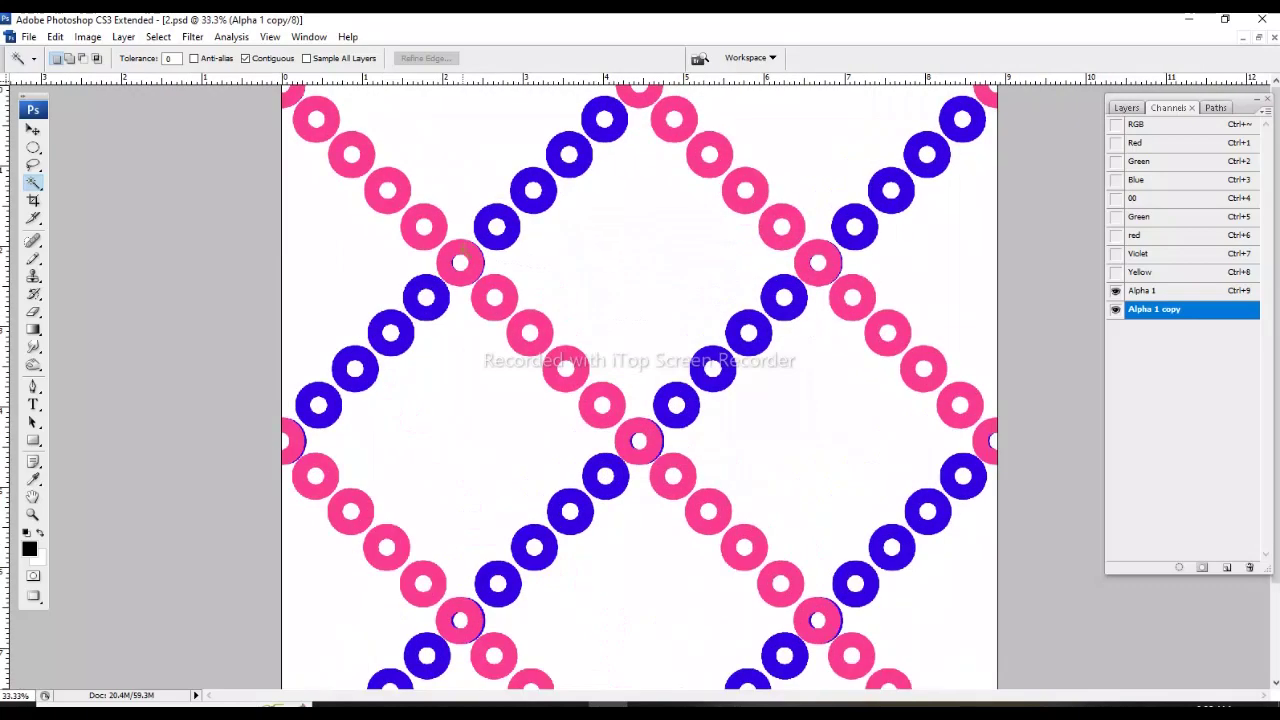
pyautogui.click(462, 260)
pyautogui.press('Delete')
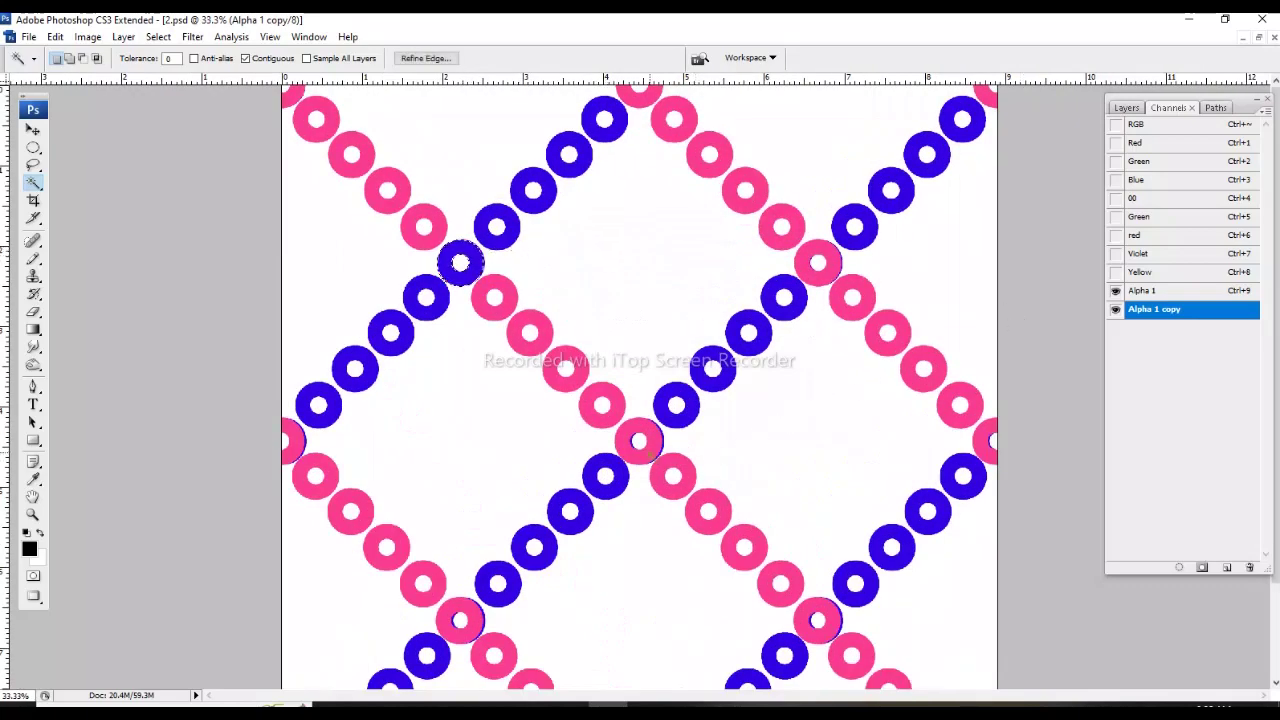
pyautogui.click(645, 445)
pyautogui.press('Delete')
pyautogui.click(820, 615)
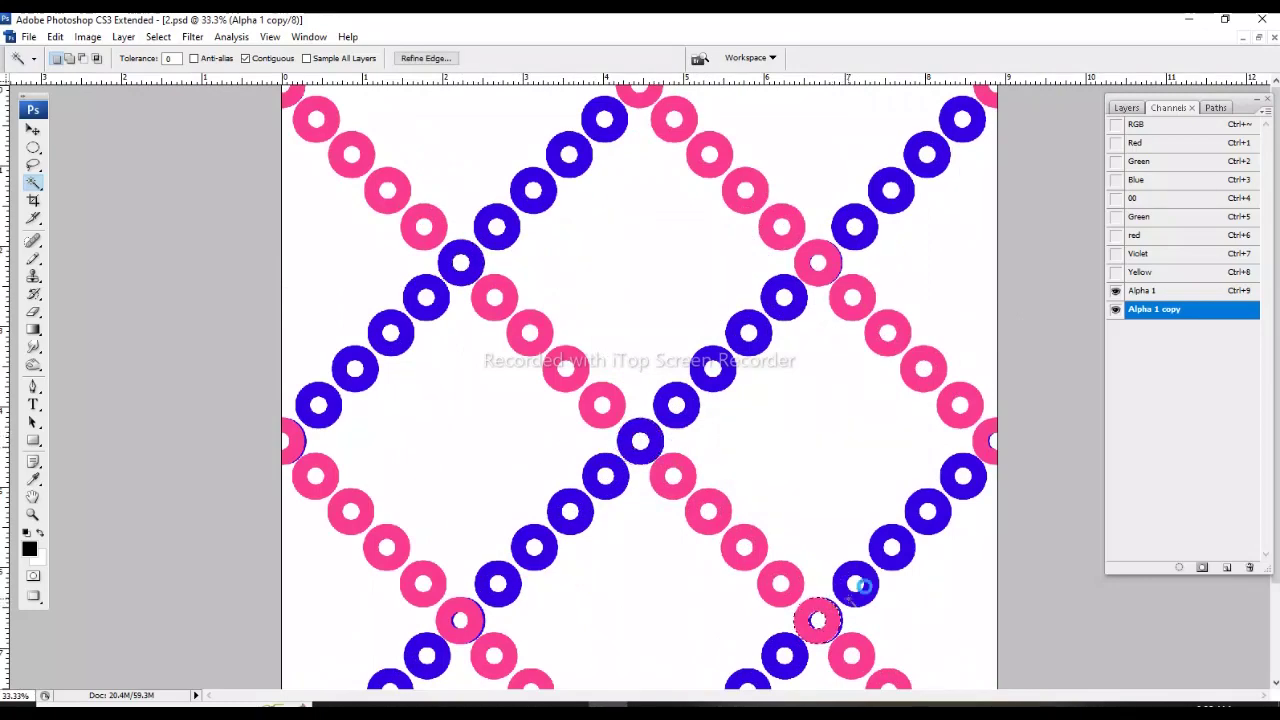
pyautogui.press('Delete')
pyautogui.press('Delete')
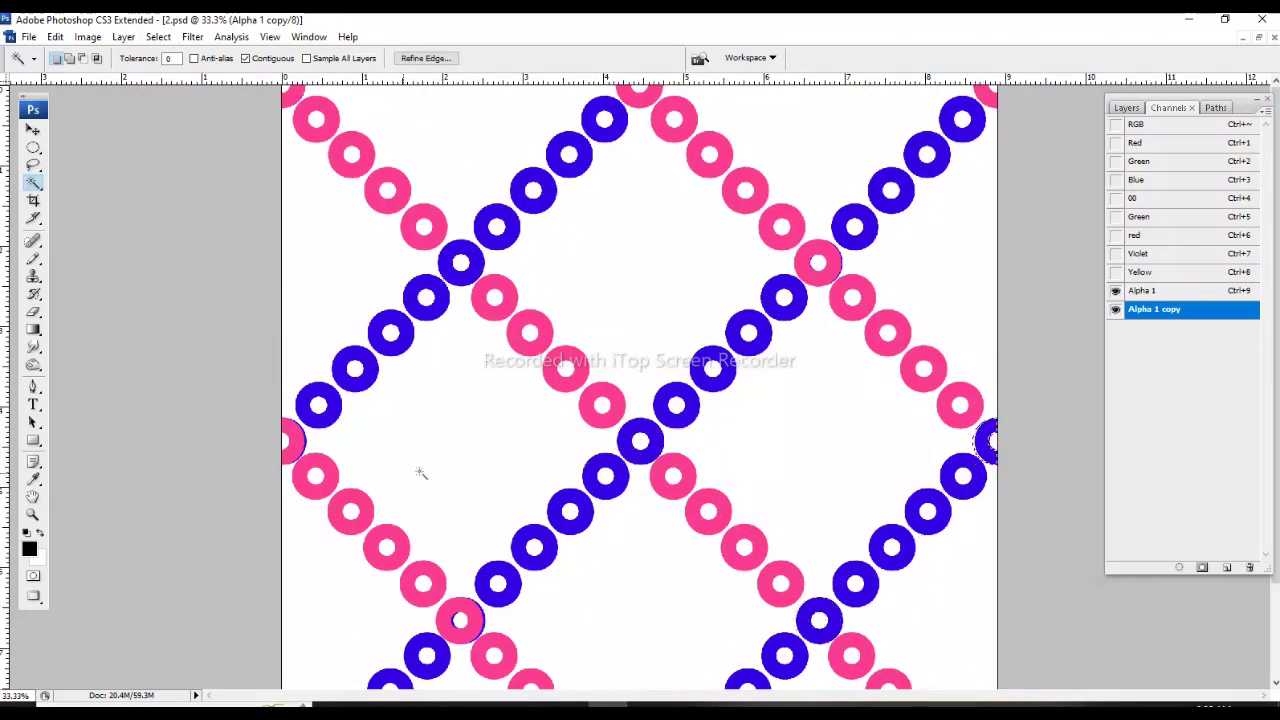
pyautogui.click(303, 443)
pyautogui.press('Delete')
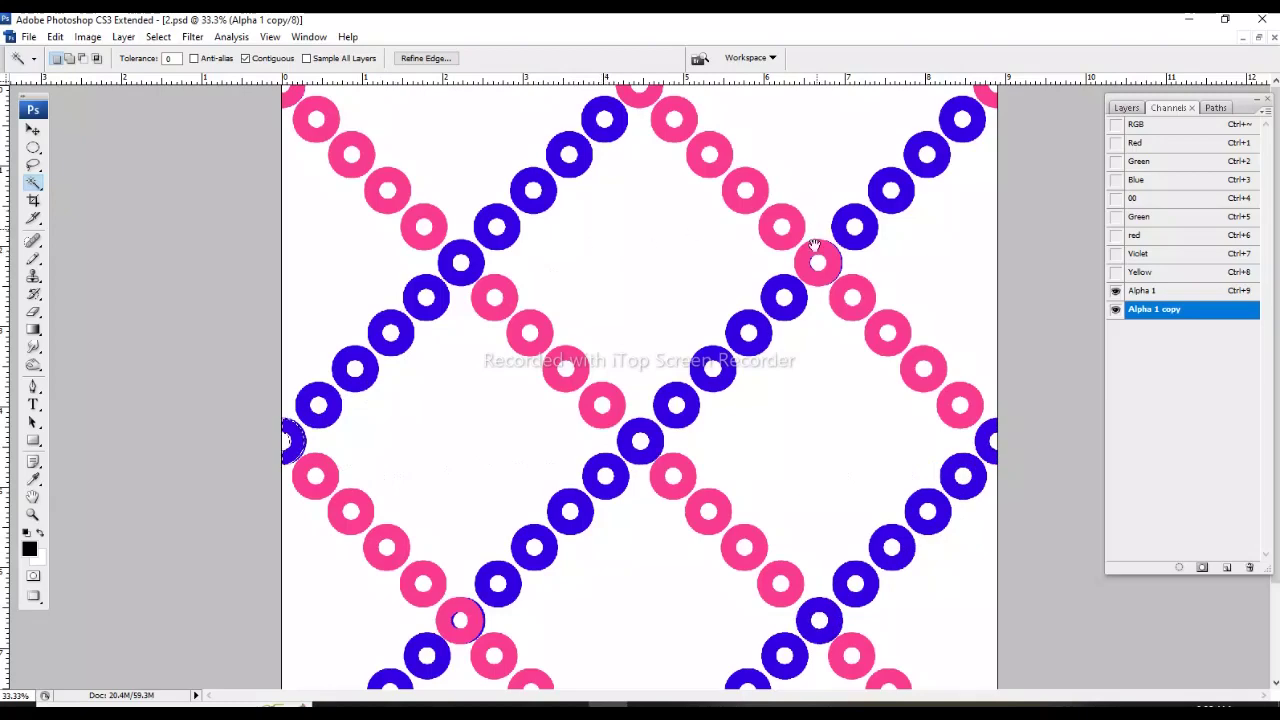
pyautogui.press('Delete')
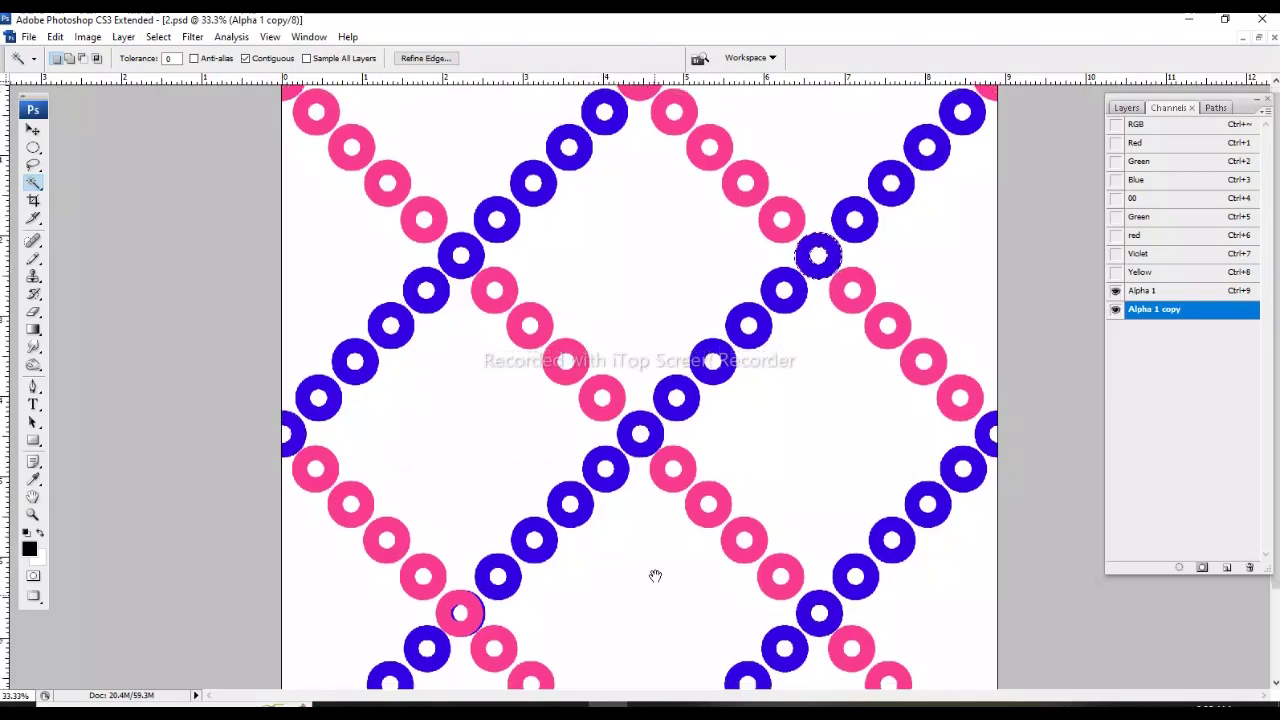
pyautogui.scroll(-3, 654, 574)
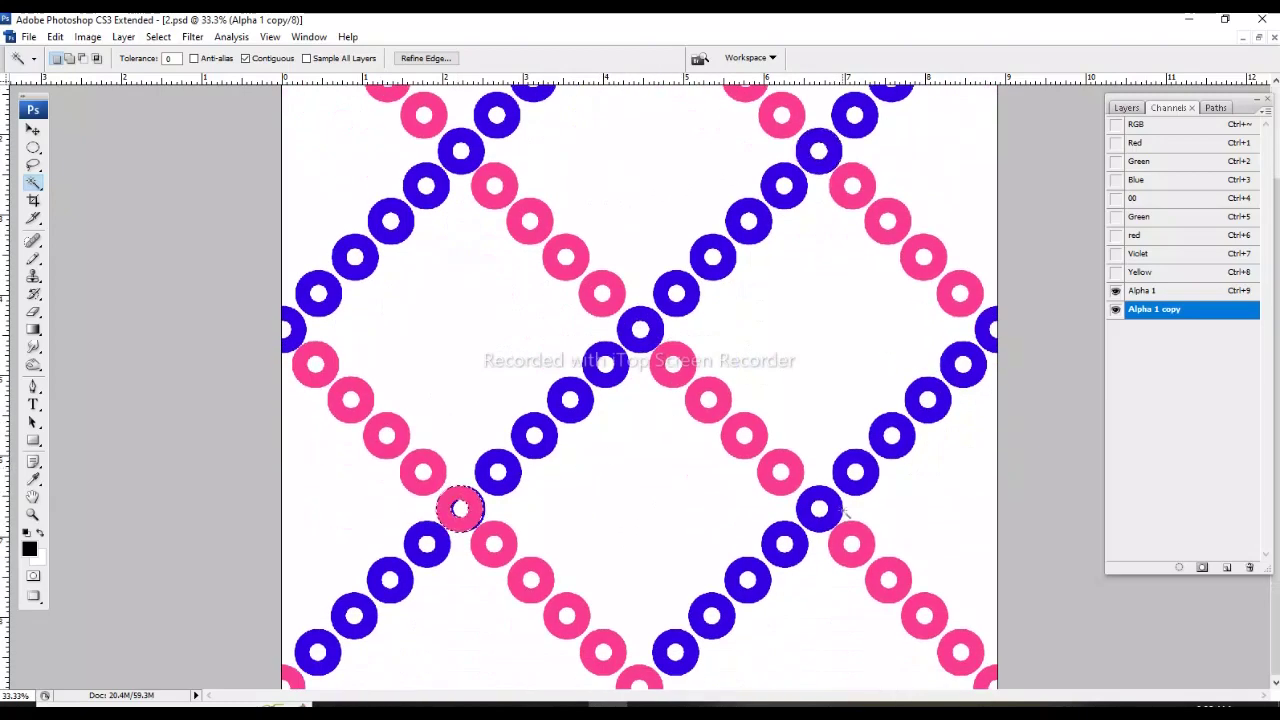
pyautogui.press('Delete')
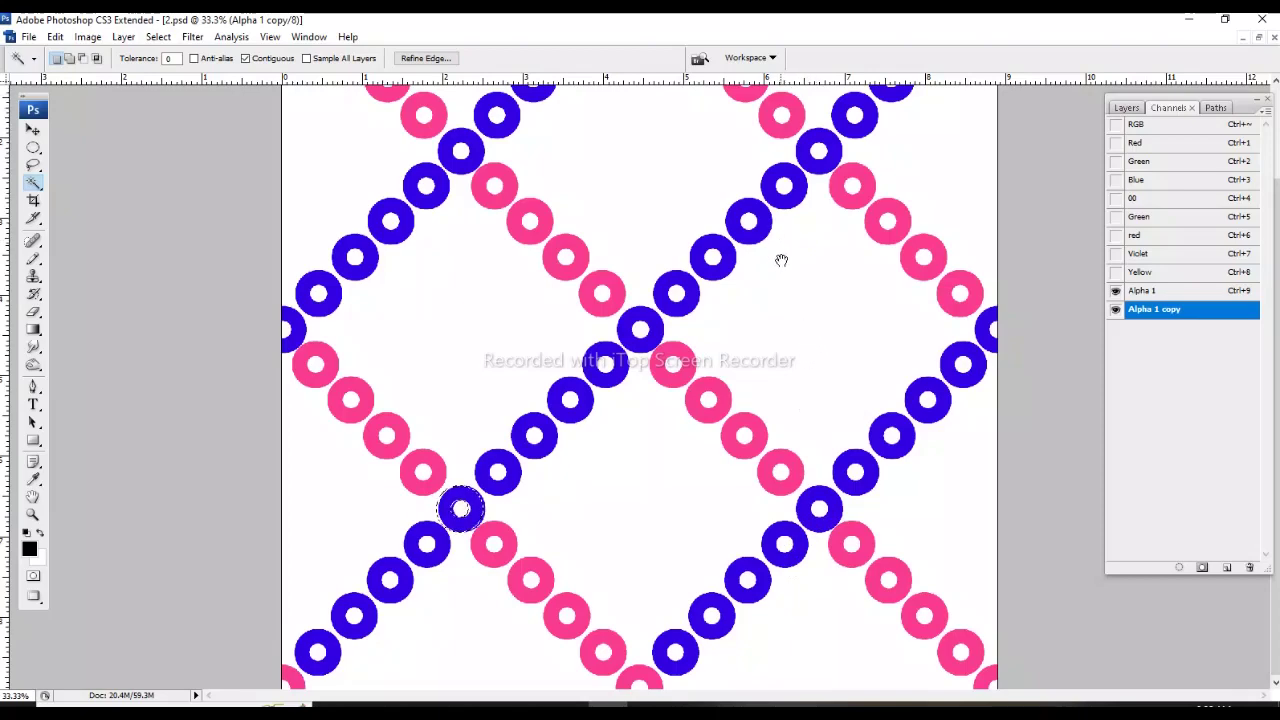
pyautogui.scroll(3, 781, 260)
pyautogui.scroll(-1, 801, 336)
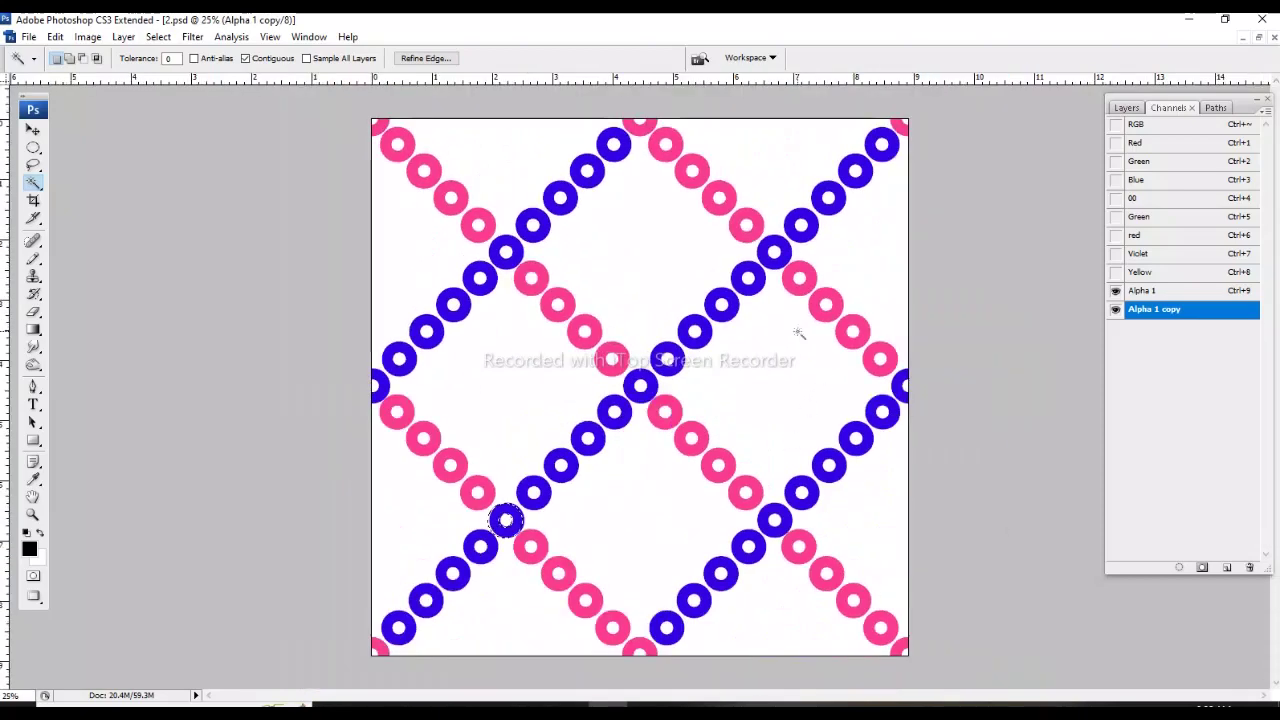
pyautogui.press('m')
pyautogui.hotkey('ctrl', 'd')
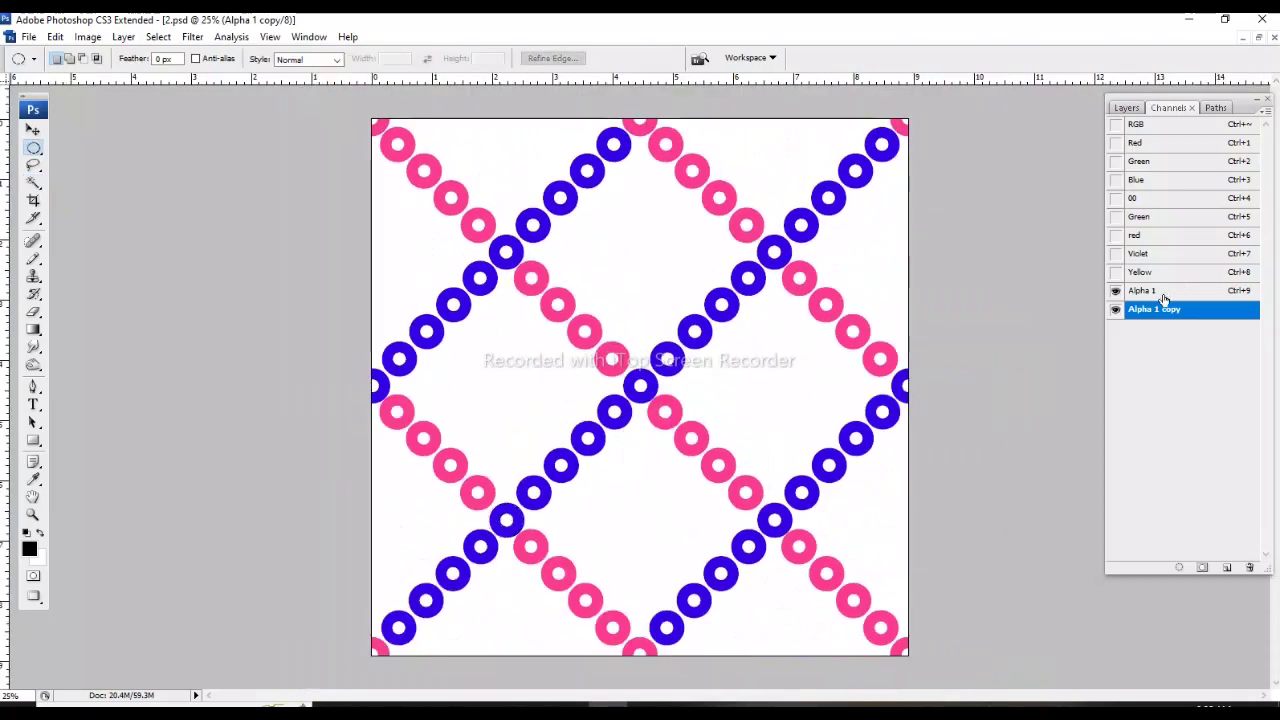
# Load the pink rings as a selection, remove the copy channel, and fill the rings black into Alpha 1.
pyautogui.keyDown('ctrl'); pyautogui.click(1178, 309); pyautogui.keyUp('ctrl')
pyautogui.moveTo(1178, 309); pyautogui.dragTo(1249, 567)
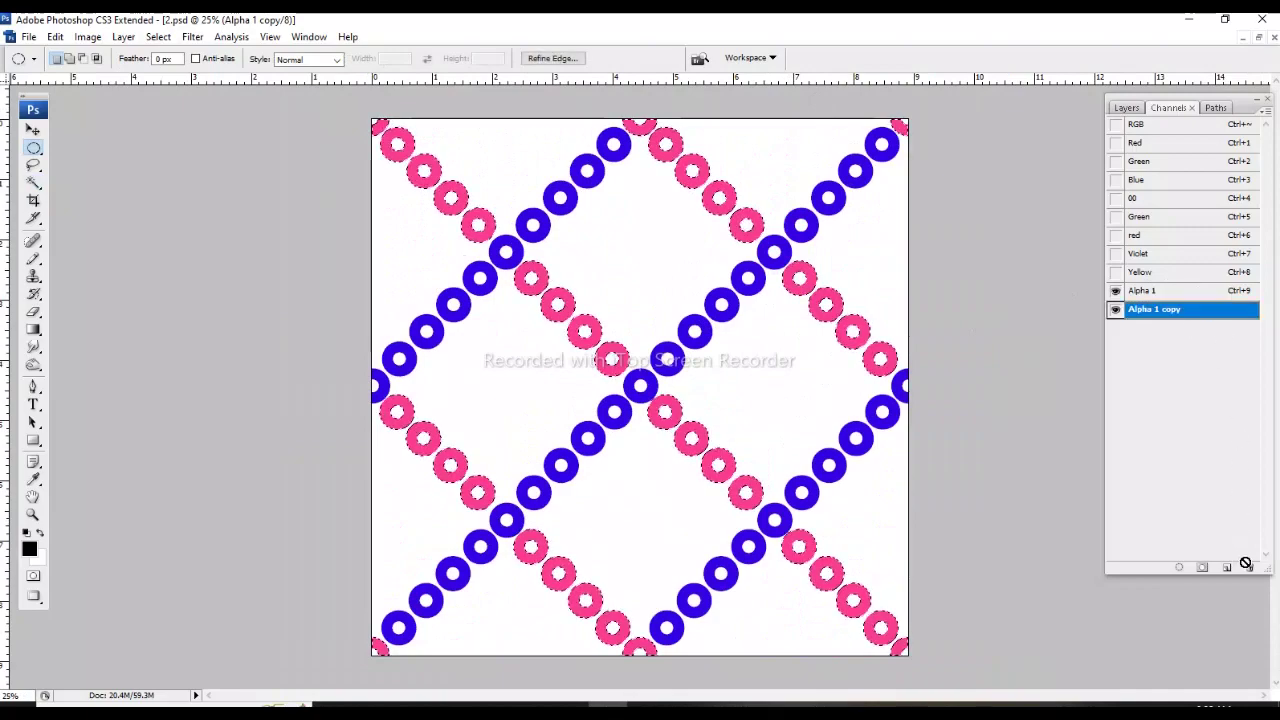
pyautogui.click(1157, 292)
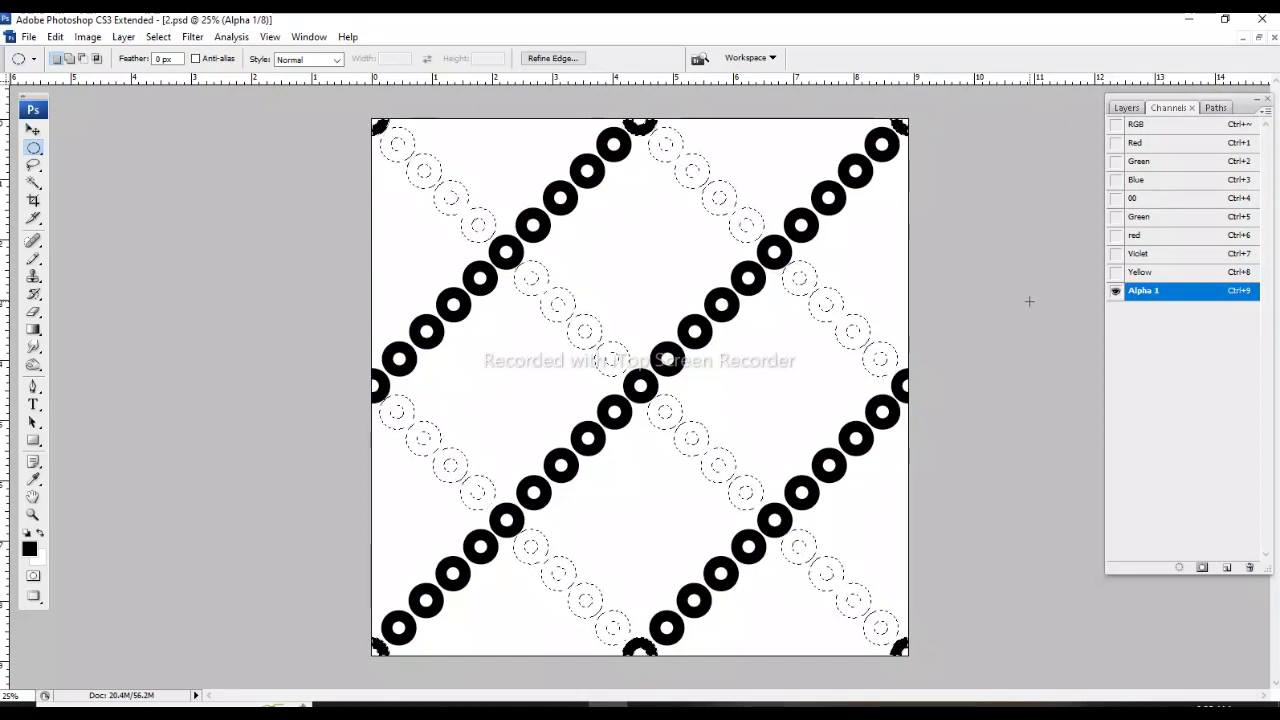
pyautogui.press('x')
pyautogui.hotkey('ctrl', 'BackSpace')
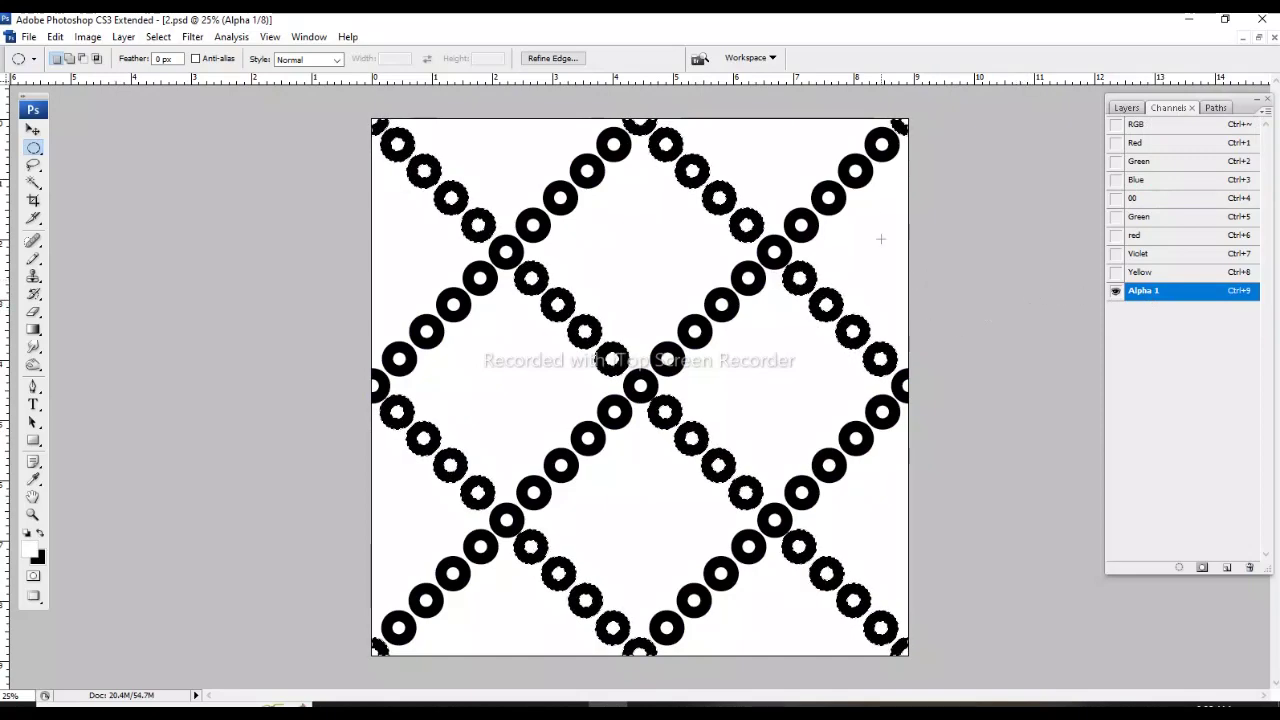
pyautogui.hotkey('ctrl', 'd')
# Magic-wand select rough donut rings along the upper-right and centre diagonals at close zoom.
pyautogui.press('Tab')
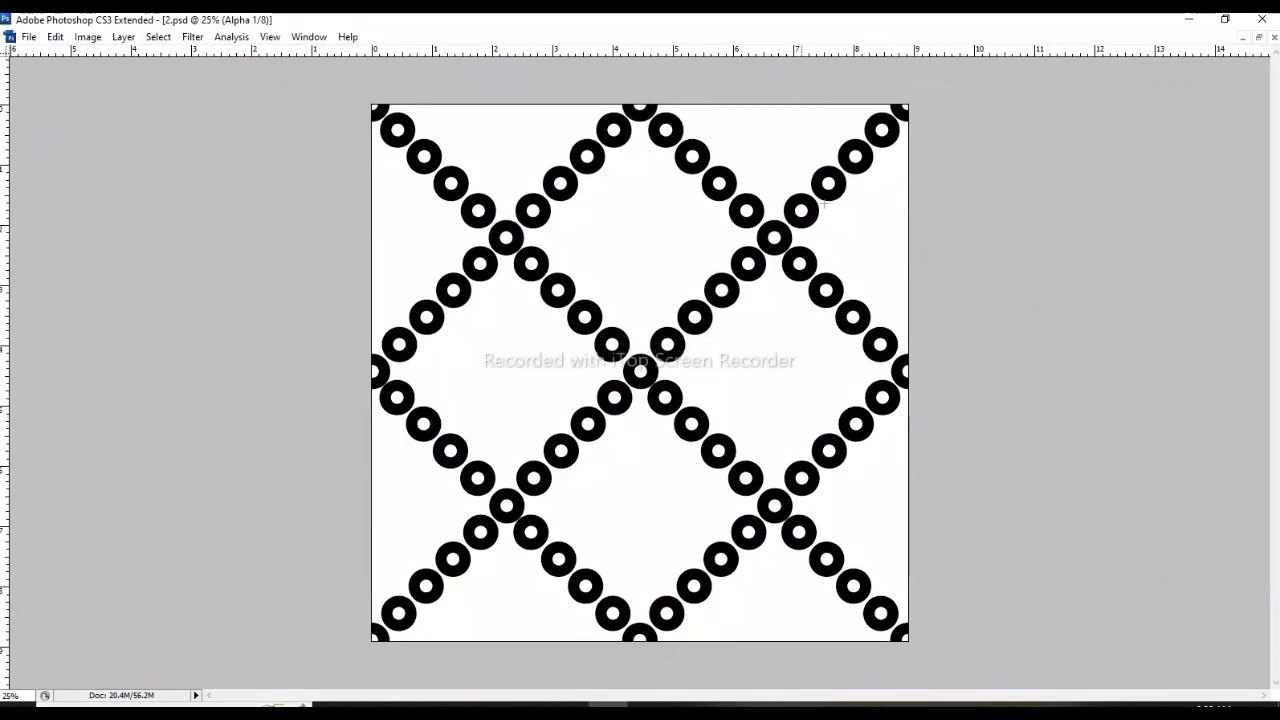
pyautogui.moveTo(699, 547); pyautogui.dragTo(880, 123)
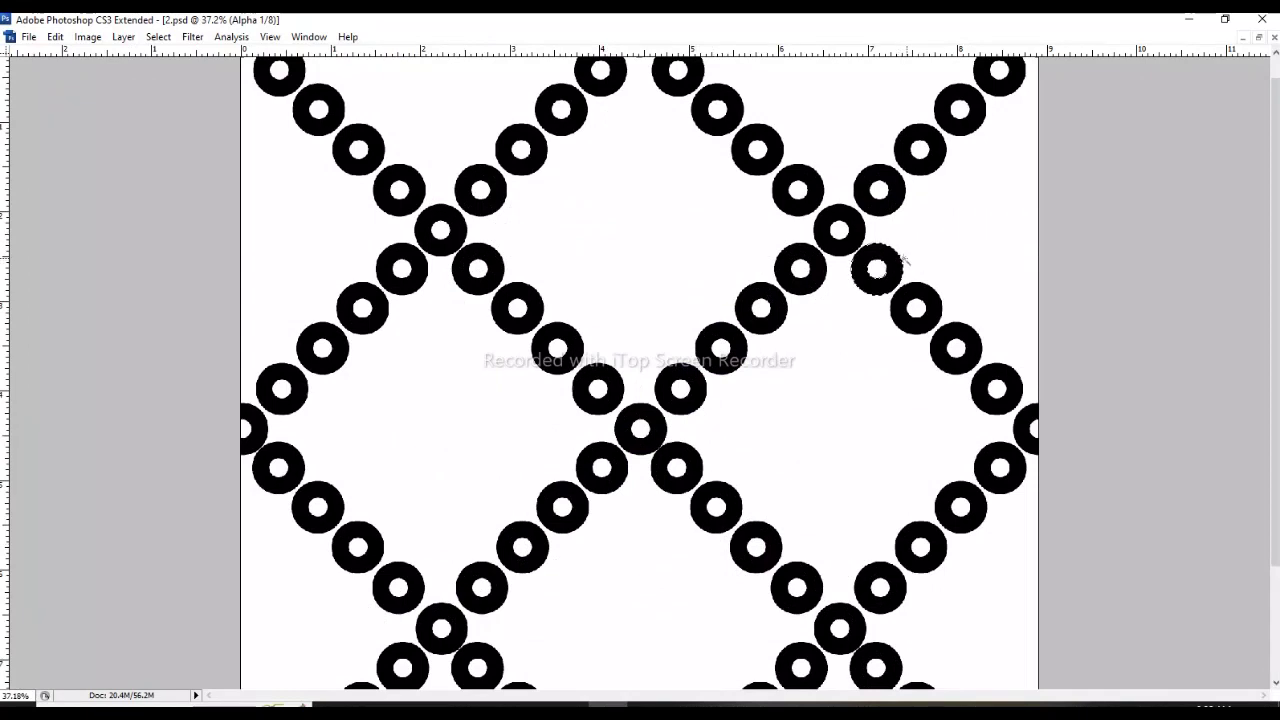
pyautogui.keyDown('shift'); pyautogui.click(940, 308); pyautogui.keyUp('shift')
pyautogui.keyDown('shift'); pyautogui.click(1012, 378); pyautogui.keyUp('shift')
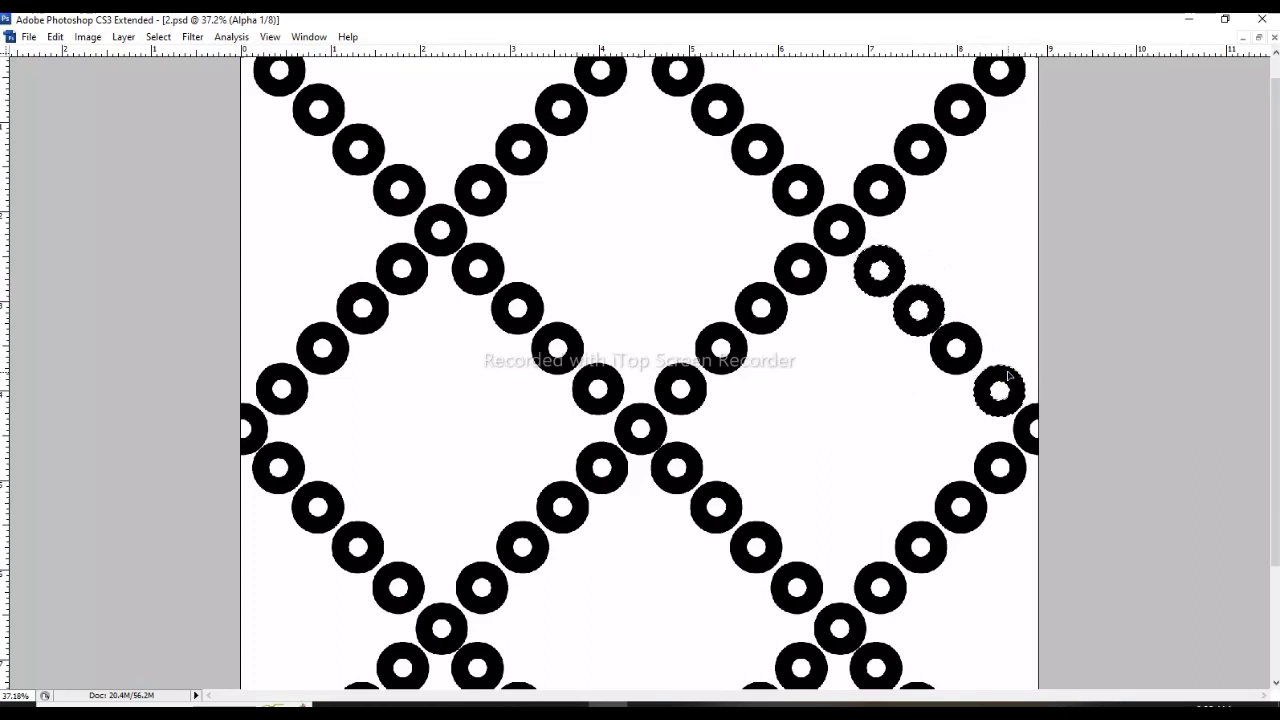
pyautogui.keyDown('shift'); pyautogui.click(964, 346); pyautogui.keyUp('shift')
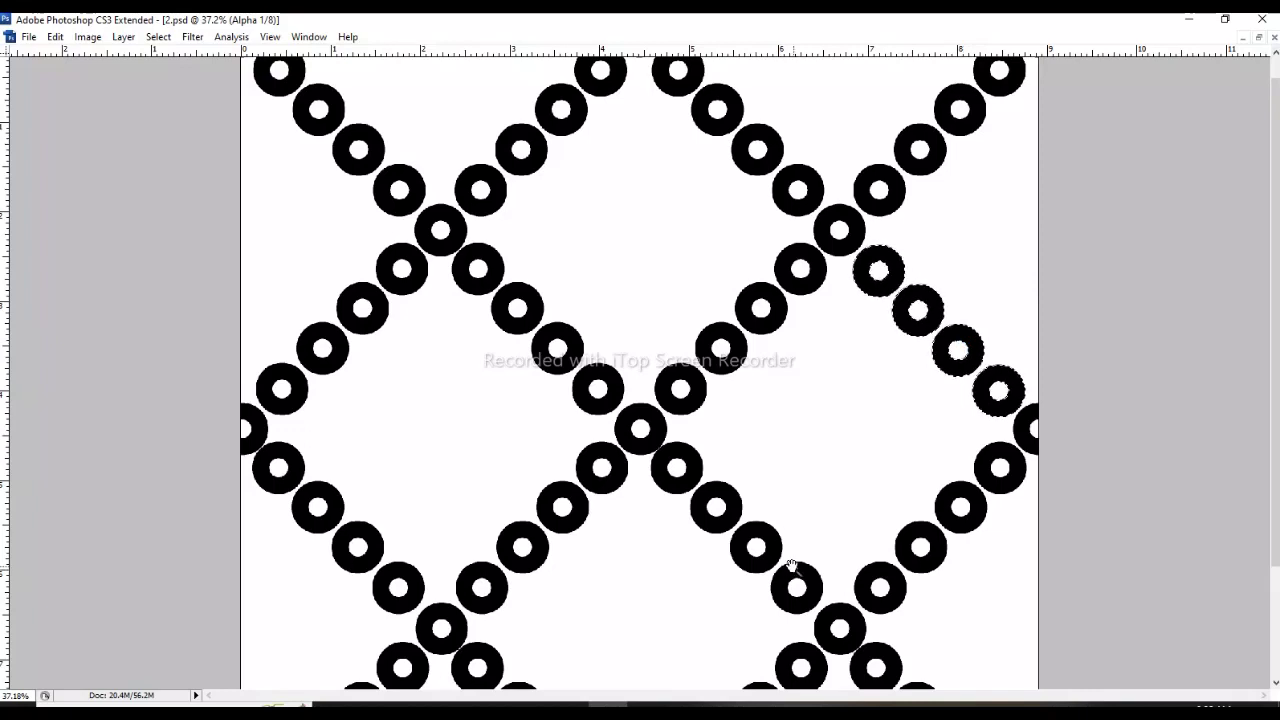
pyautogui.scroll(-2, 794, 586)
pyautogui.scroll(1, 728, 247)
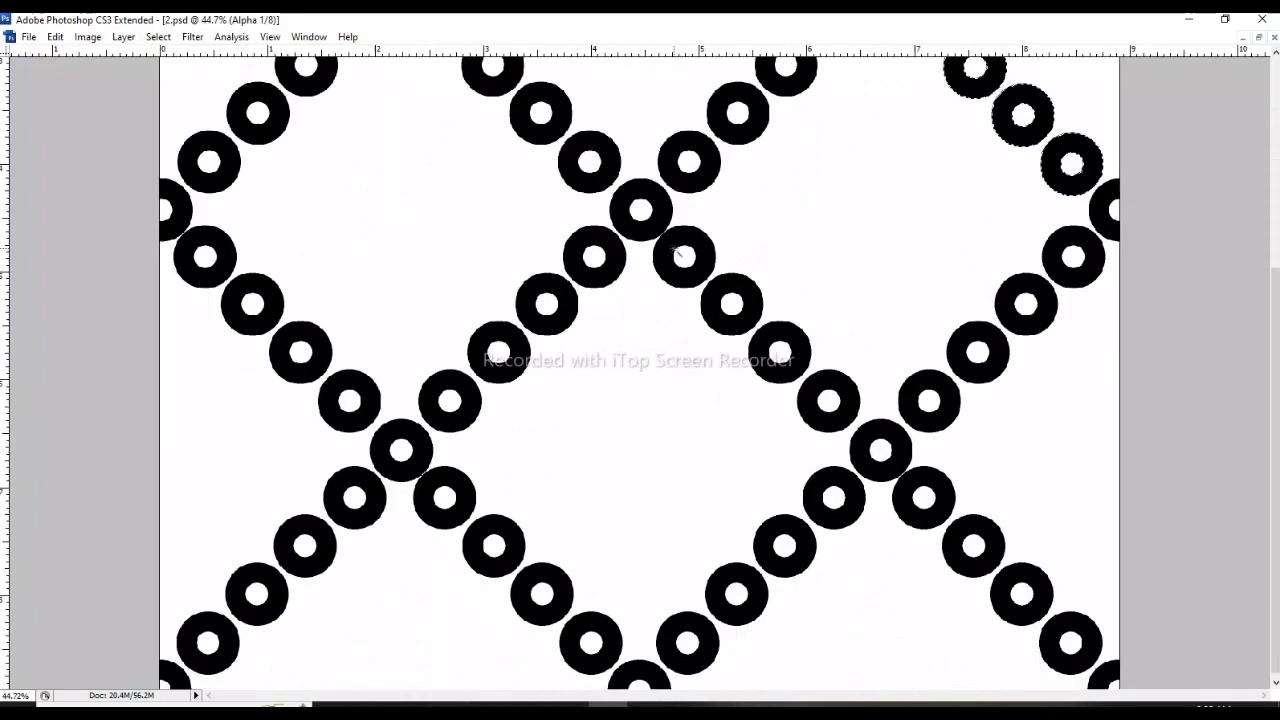
pyautogui.click(705, 252)
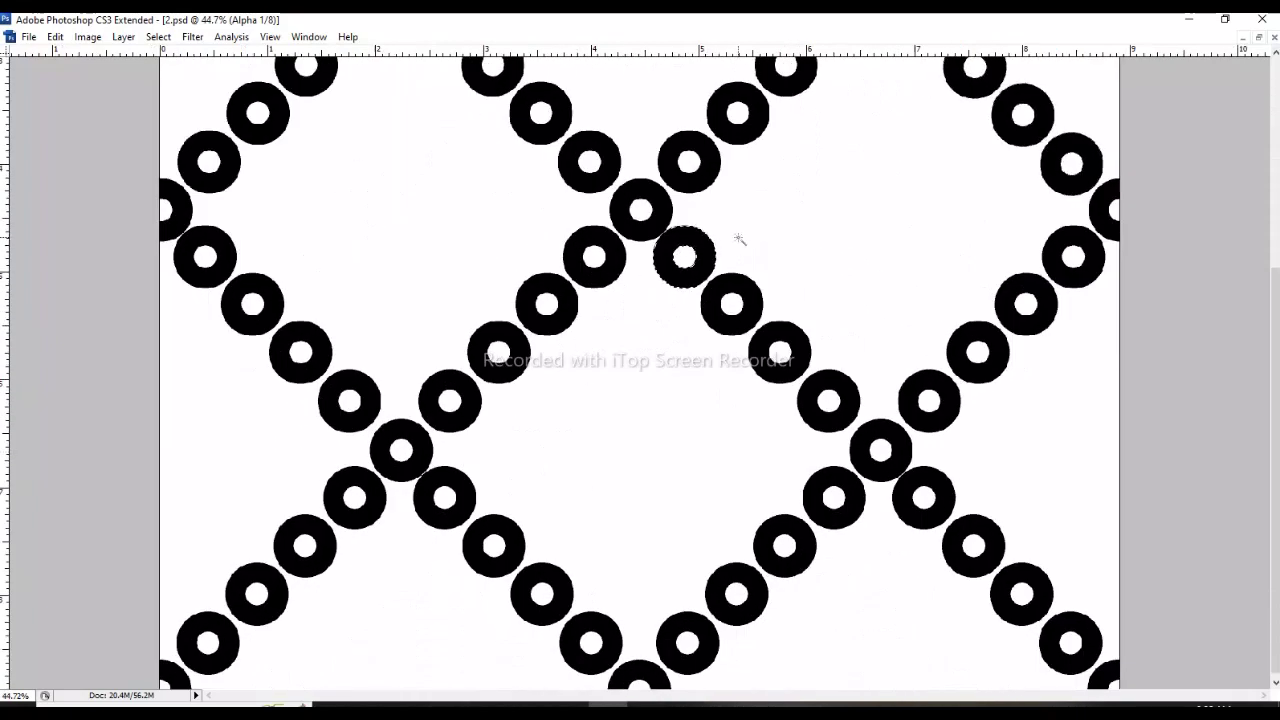
pyautogui.keyDown('shift'); pyautogui.click(748, 298); pyautogui.keyUp('shift')
pyautogui.keyDown('shift'); pyautogui.click(836, 384); pyautogui.keyUp('shift')
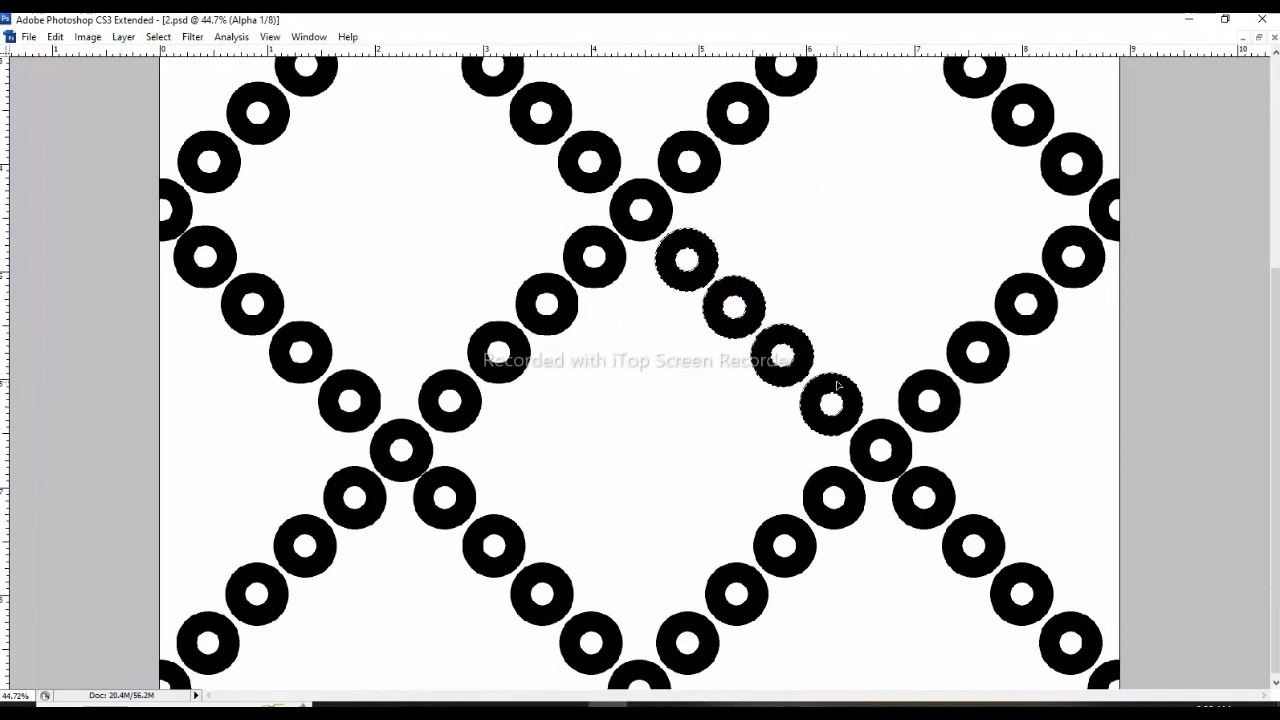
# Select the ragged rings along the lower-left and top diagonals, then zoom out with panels restored.
pyautogui.moveTo(600, 428); pyautogui.dragTo(357, 659)
pyautogui.keyDown('shift'); pyautogui.click(550, 578); pyautogui.keyUp('shift')
pyautogui.keyDown('shift'); pyautogui.click(588, 622); pyautogui.keyUp('shift')
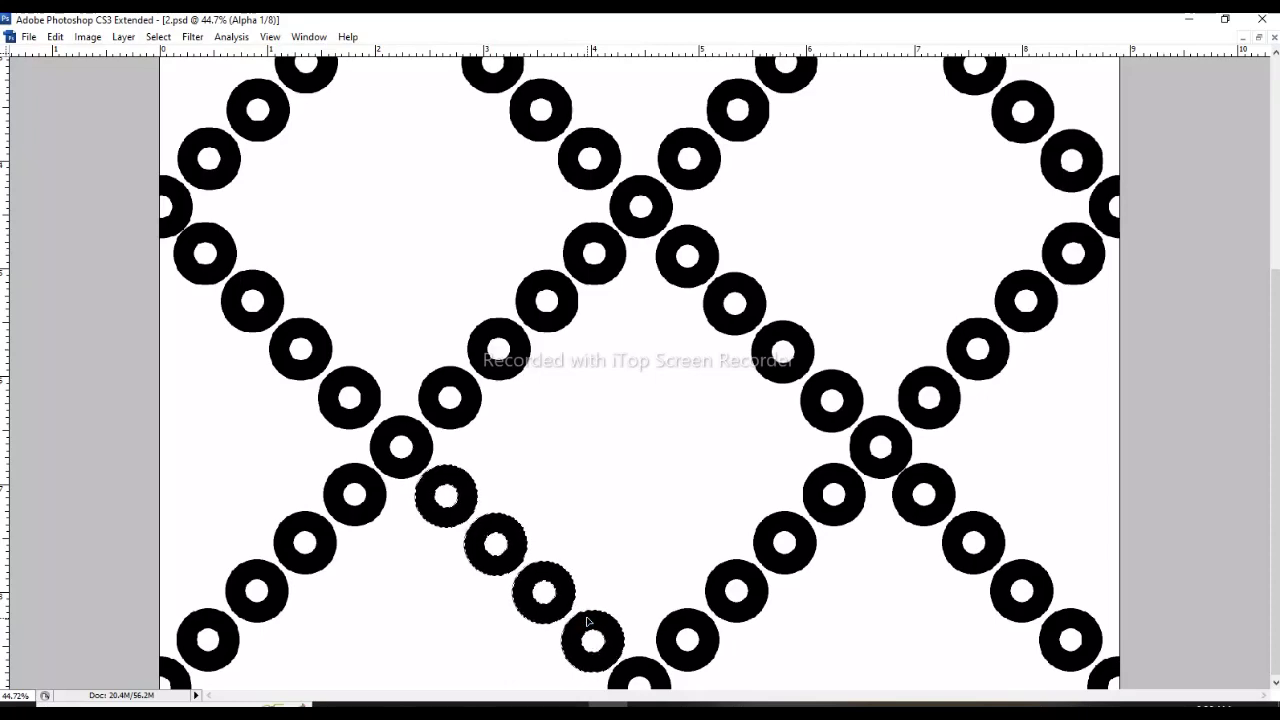
pyautogui.scroll(4, 669, 288)
pyautogui.scroll(2, 669, 288)
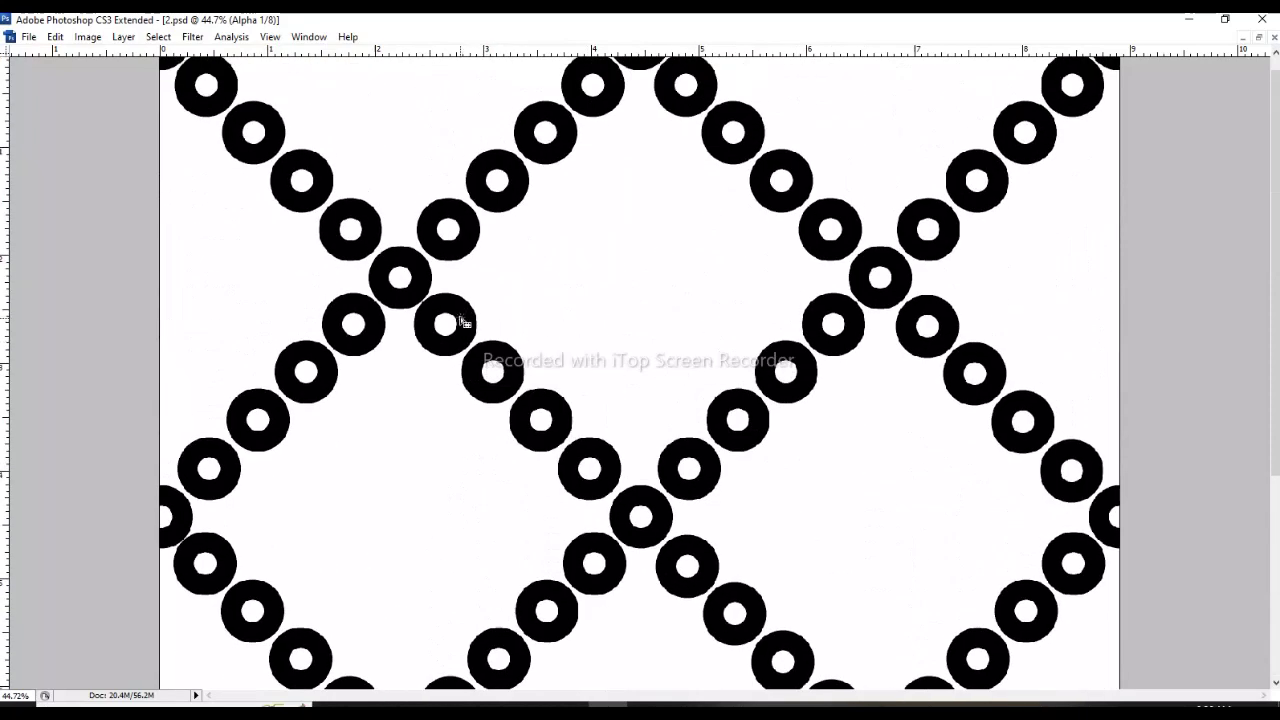
pyautogui.moveTo(492, 370); pyautogui.dragTo(596, 462)
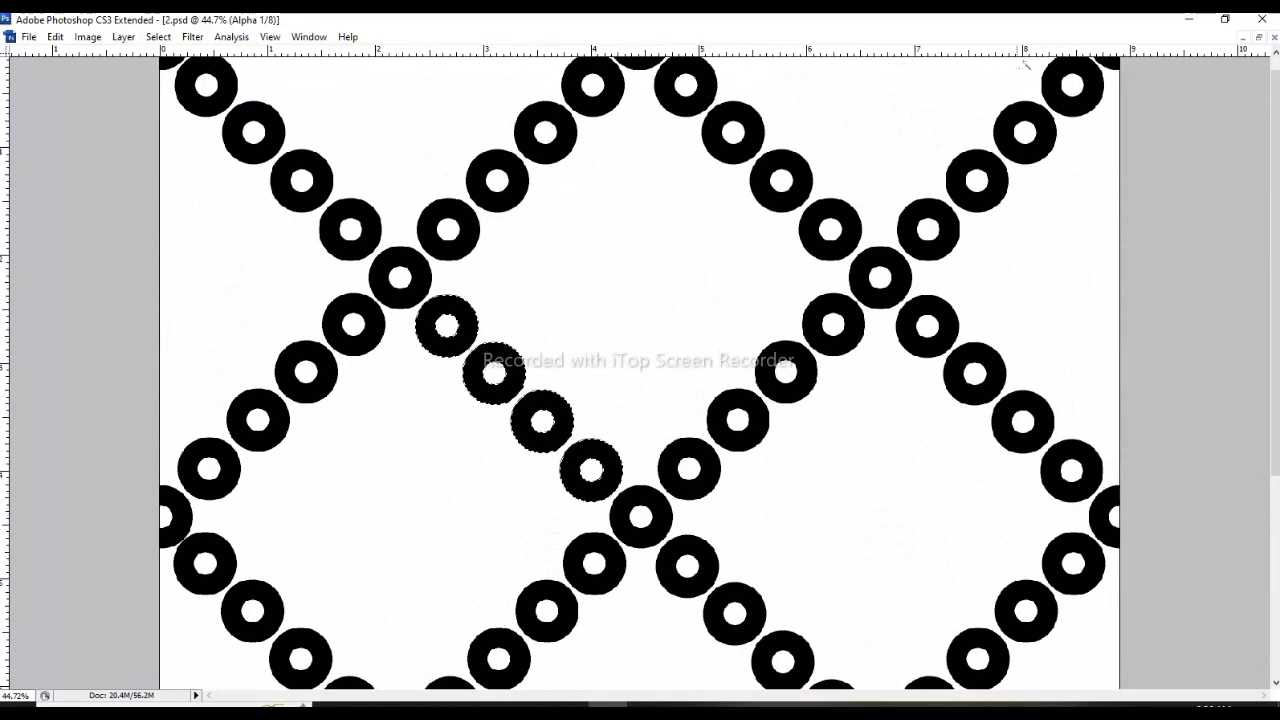
pyautogui.moveTo(803, 269); pyautogui.dragTo(803, 287)
pyautogui.click(686, 102)
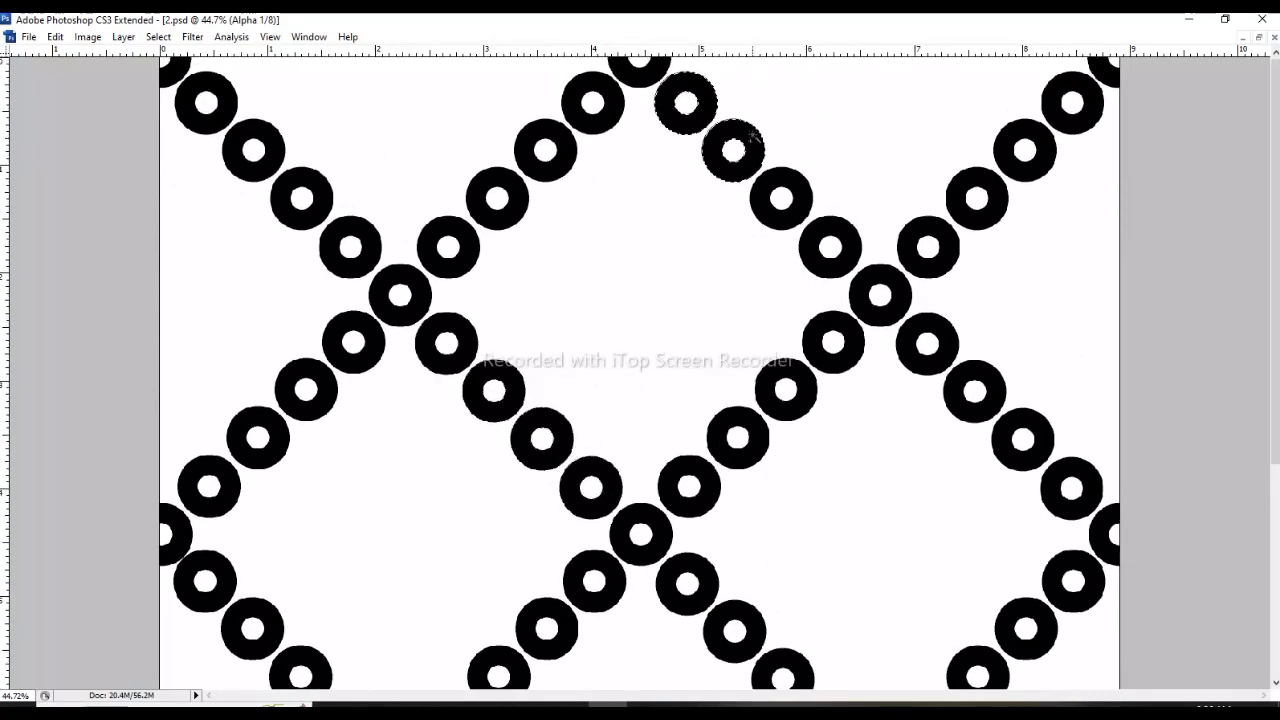
pyautogui.moveTo(752, 133); pyautogui.dragTo(840, 235)
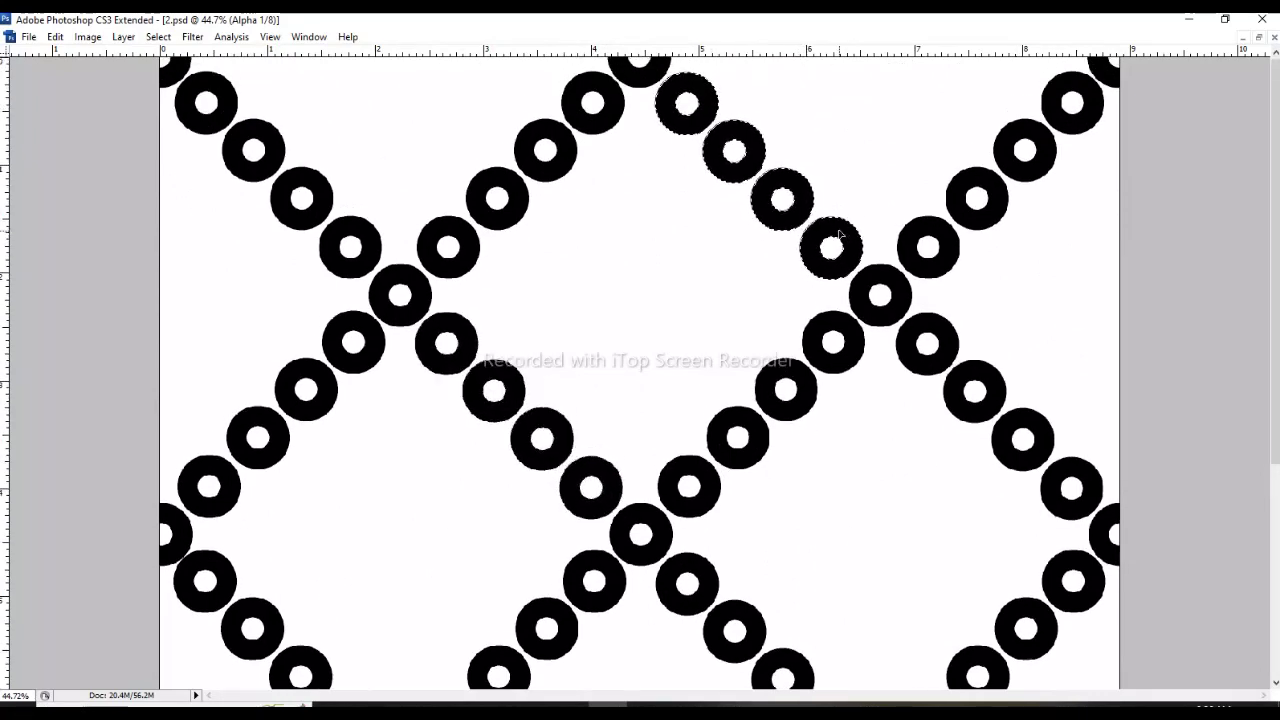
pyautogui.hotkey('ctrl', '-')
pyautogui.hotkey('ctrl', '-')
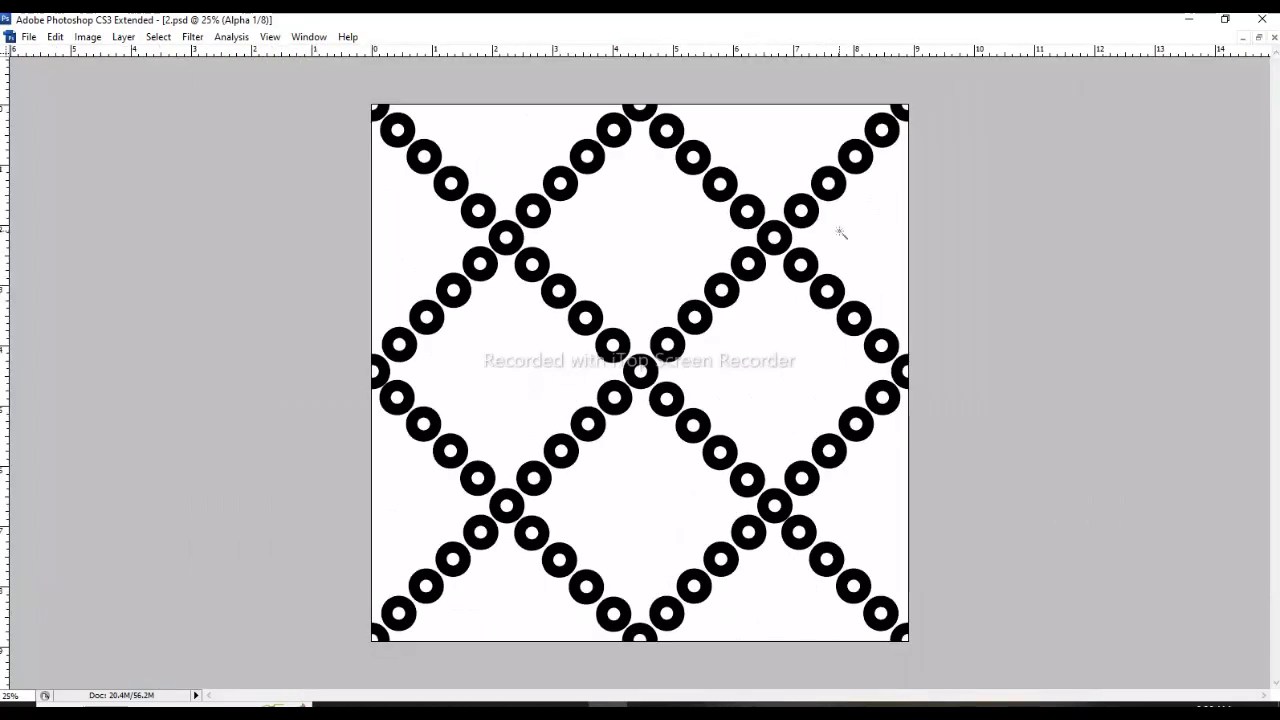
pyautogui.press('Tab')
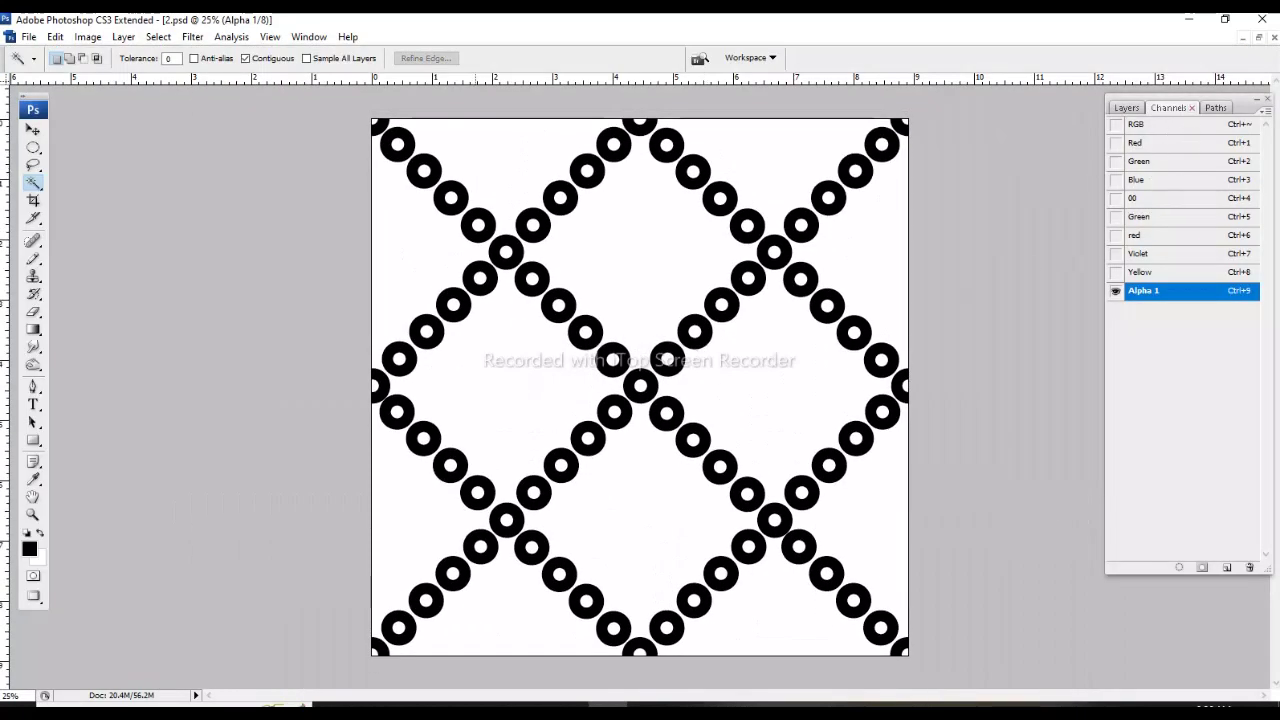
# Select four ragged donuts in the lower lattice, then deselect them.
pyautogui.moveTo(326, 606); pyautogui.dragTo(220, 300)
pyautogui.click(222, 262)
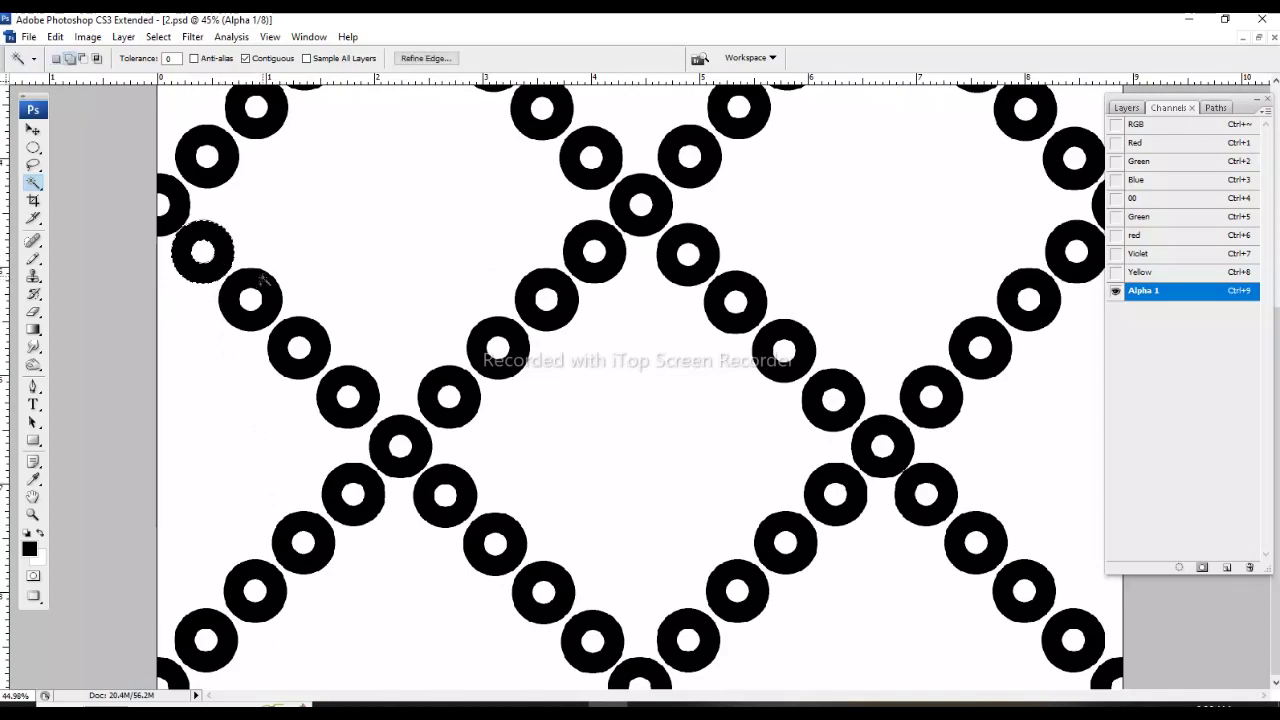
pyautogui.keyDown('shift'); pyautogui.click(262, 282); pyautogui.keyUp('shift')
pyautogui.keyDown('shift'); pyautogui.click(322, 340); pyautogui.keyUp('shift')
pyautogui.keyDown('shift'); pyautogui.click(372, 400); pyautogui.keyUp('shift')
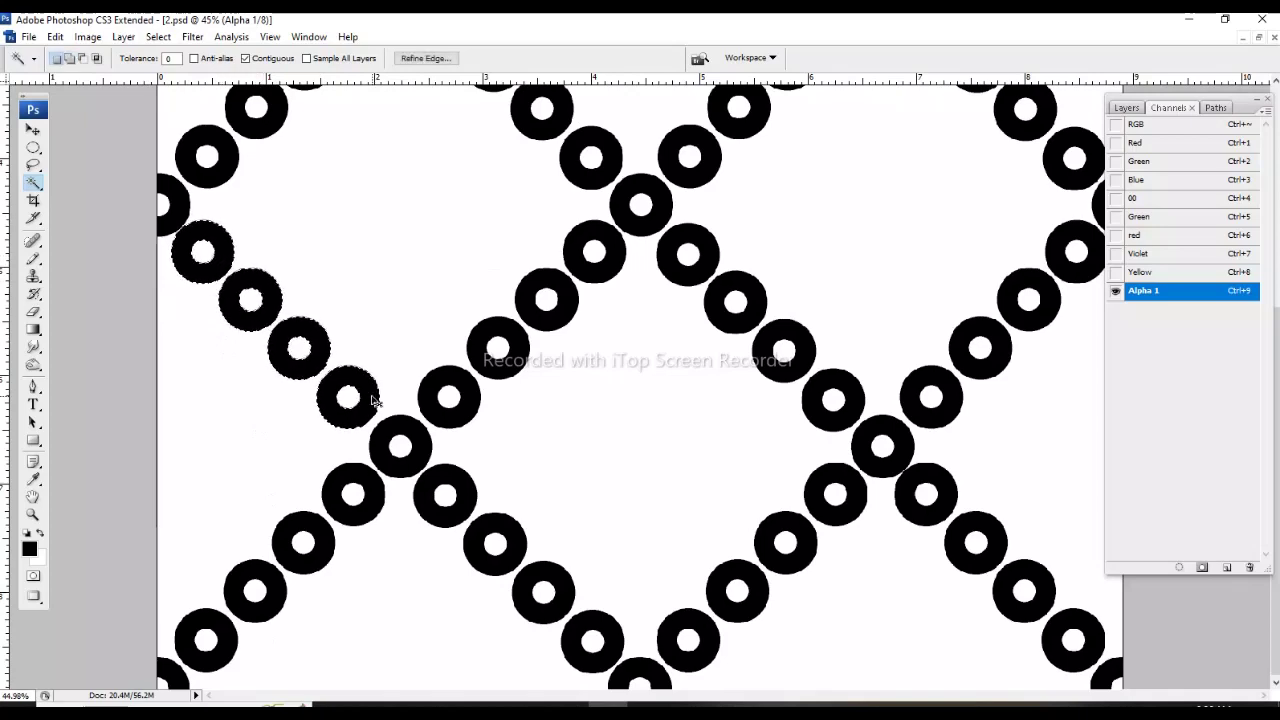
pyautogui.hotkey('ctrl', 'd')
# Set the tile view to 25% and show the flower channels alongside the lattice.
pyautogui.hotkey('ctrl', '-')
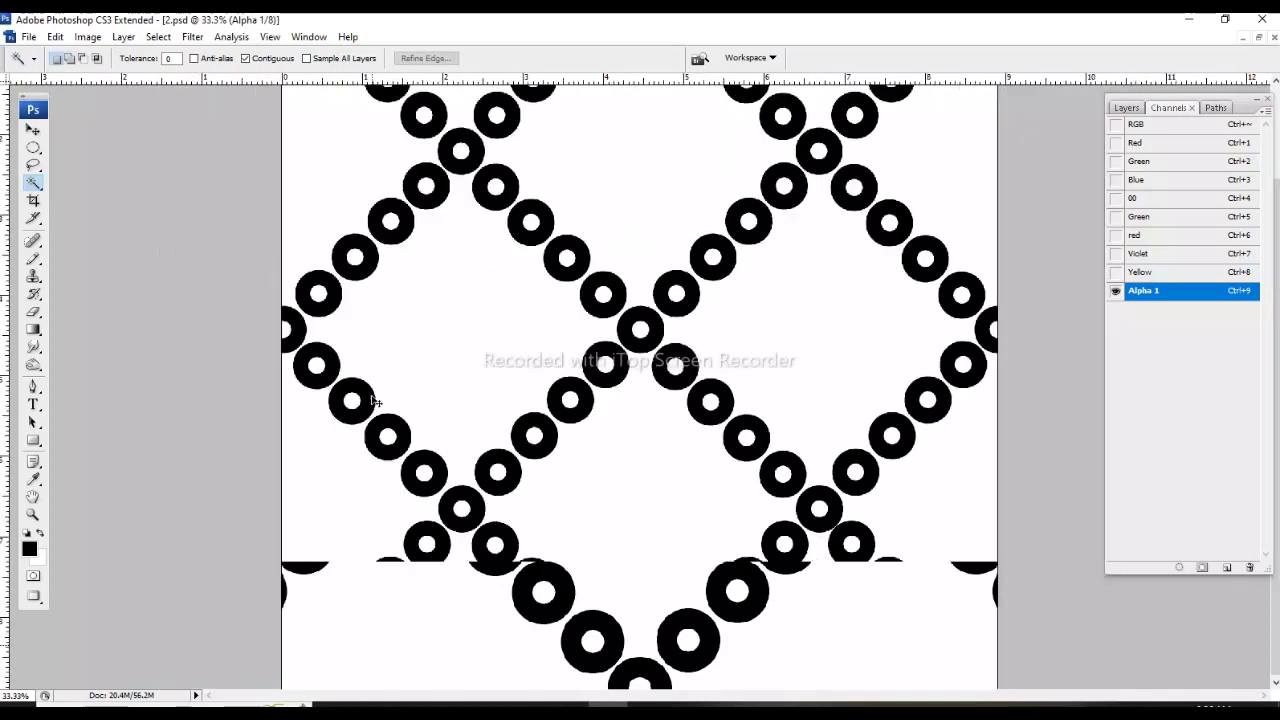
pyautogui.hotkey('ctrl', '-')
pyautogui.hotkey('ctrl', '-')
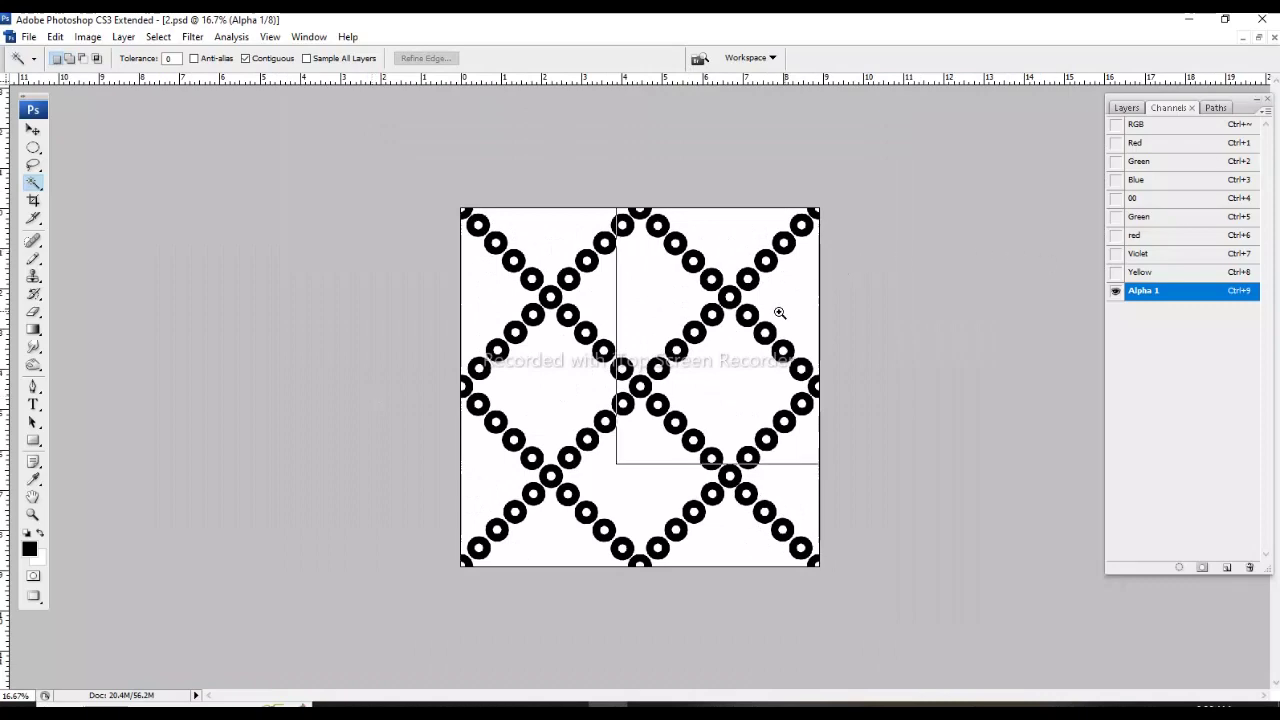
pyautogui.hotkey('ctrl', '+')
pyautogui.click(1114, 198)
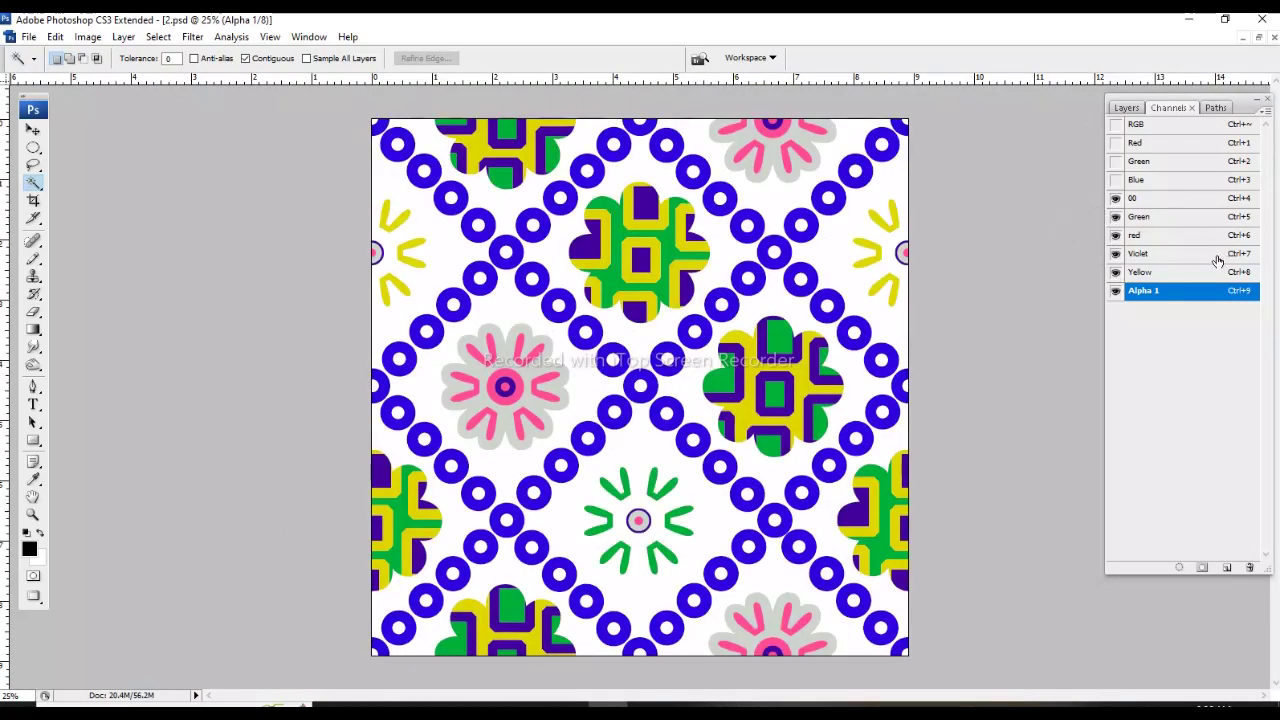
# Move the lattice channel below Blue, invert it, and make it the spot channel 'Ground'.
pyautogui.moveTo(1189, 293); pyautogui.dragTo(1159, 200)
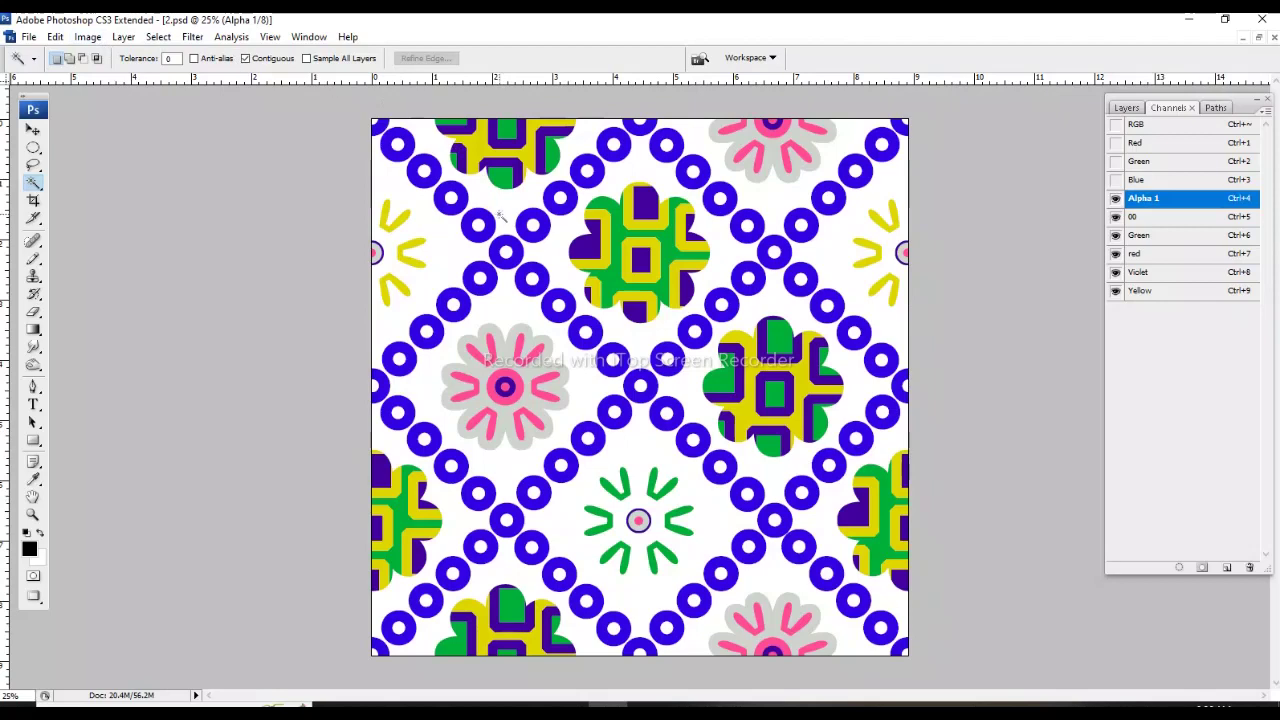
pyautogui.hotkey('ctrl', 'i')
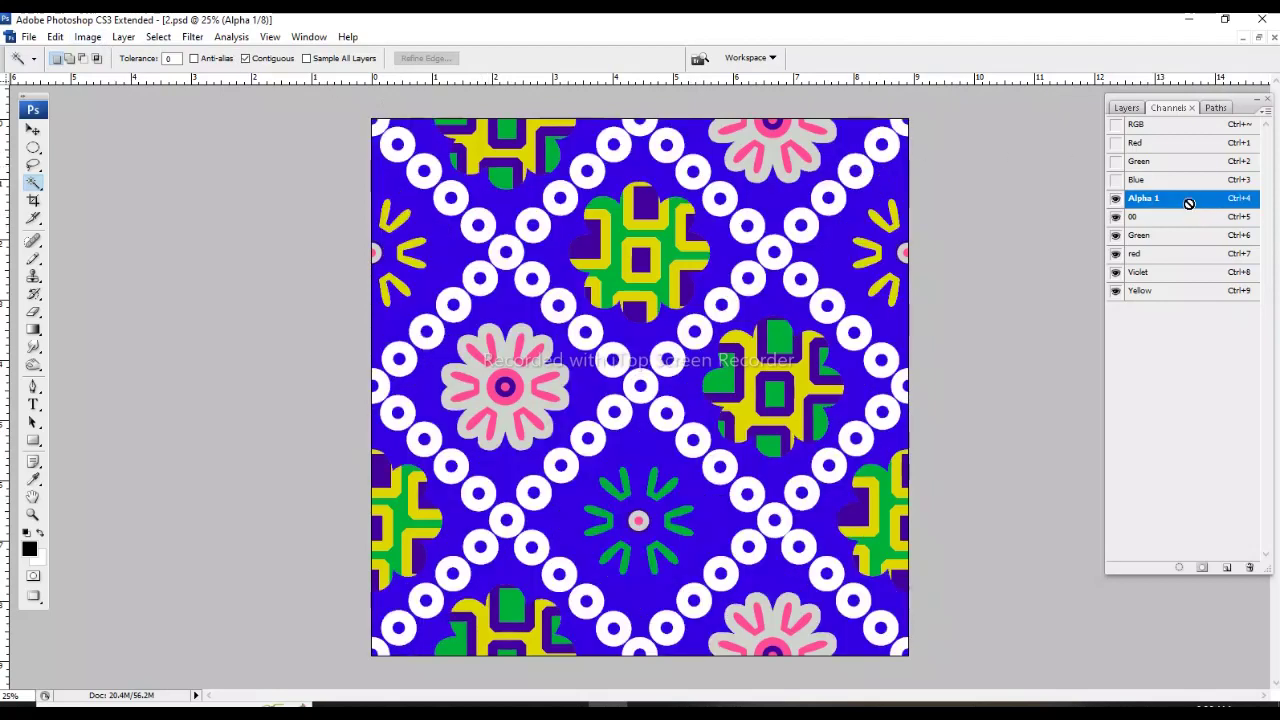
pyautogui.doubleClick(1189, 203)
pyautogui.write('Ground')
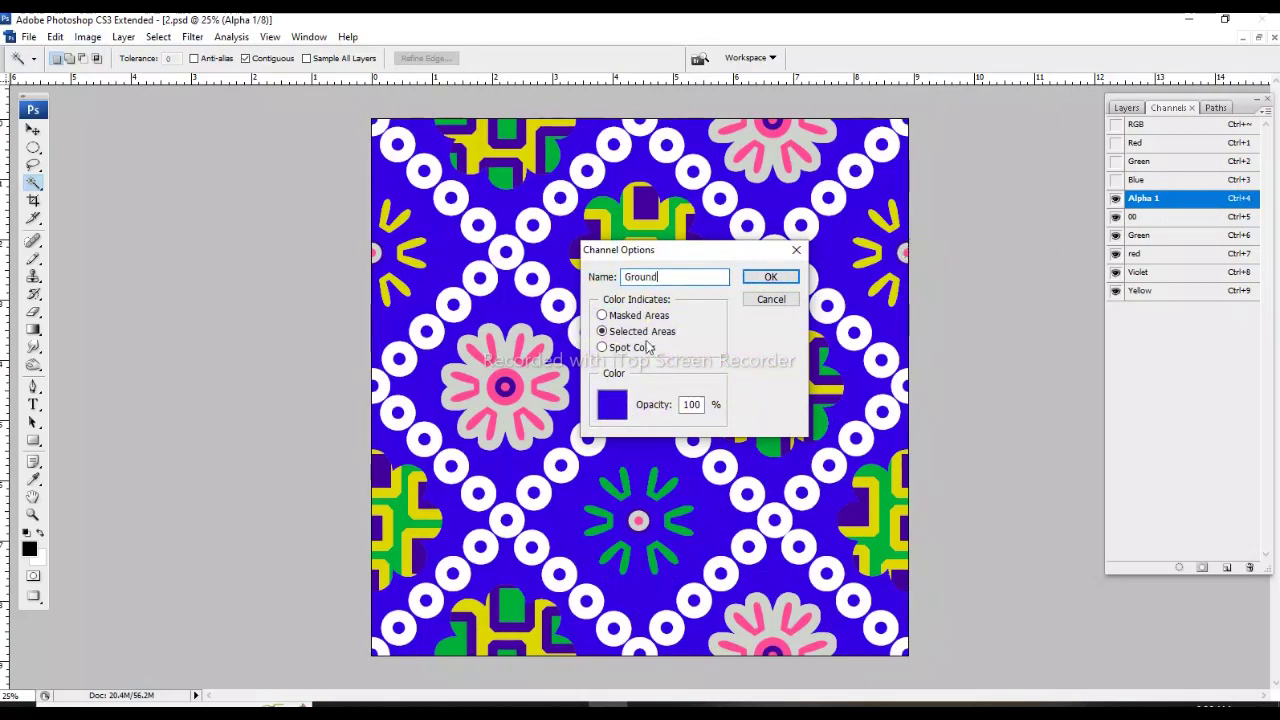
pyautogui.click(634, 349)
pyautogui.click(768, 278)
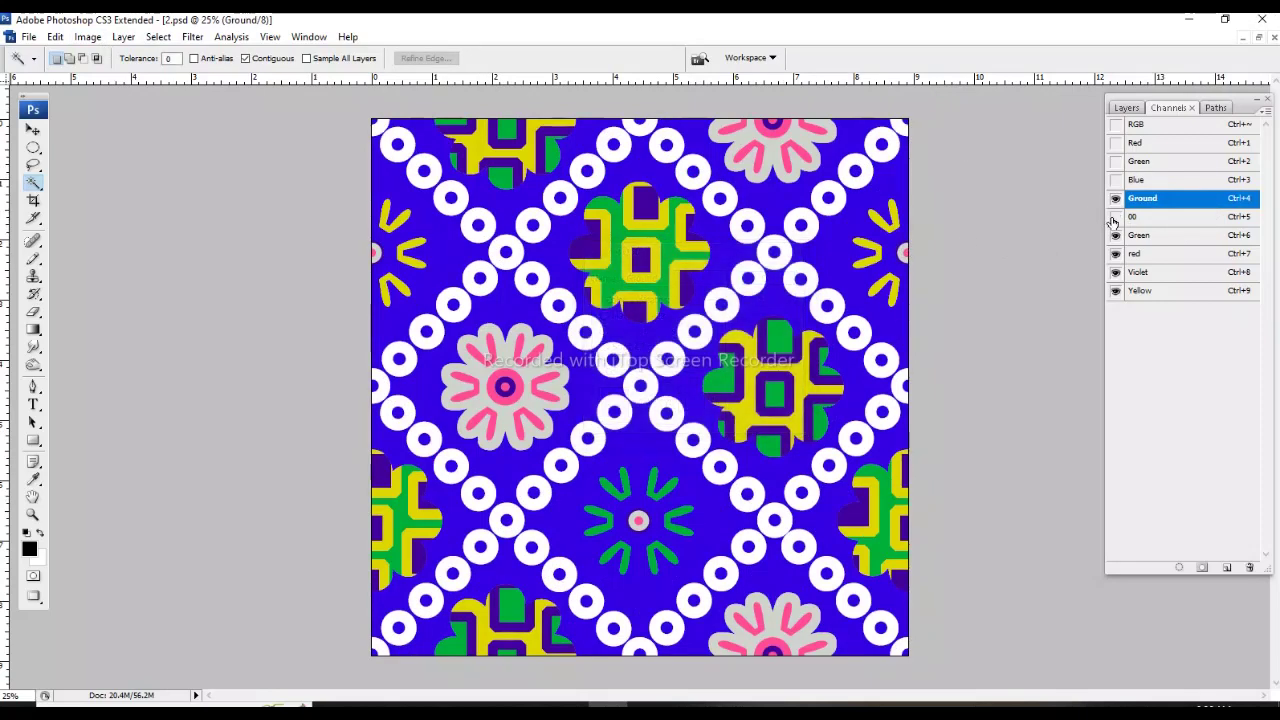
# Change the Ground spot channel ink from blue to pure red (ff0000).
pyautogui.click(1132, 216)
pyautogui.click(1151, 208)
pyautogui.click(1115, 198)
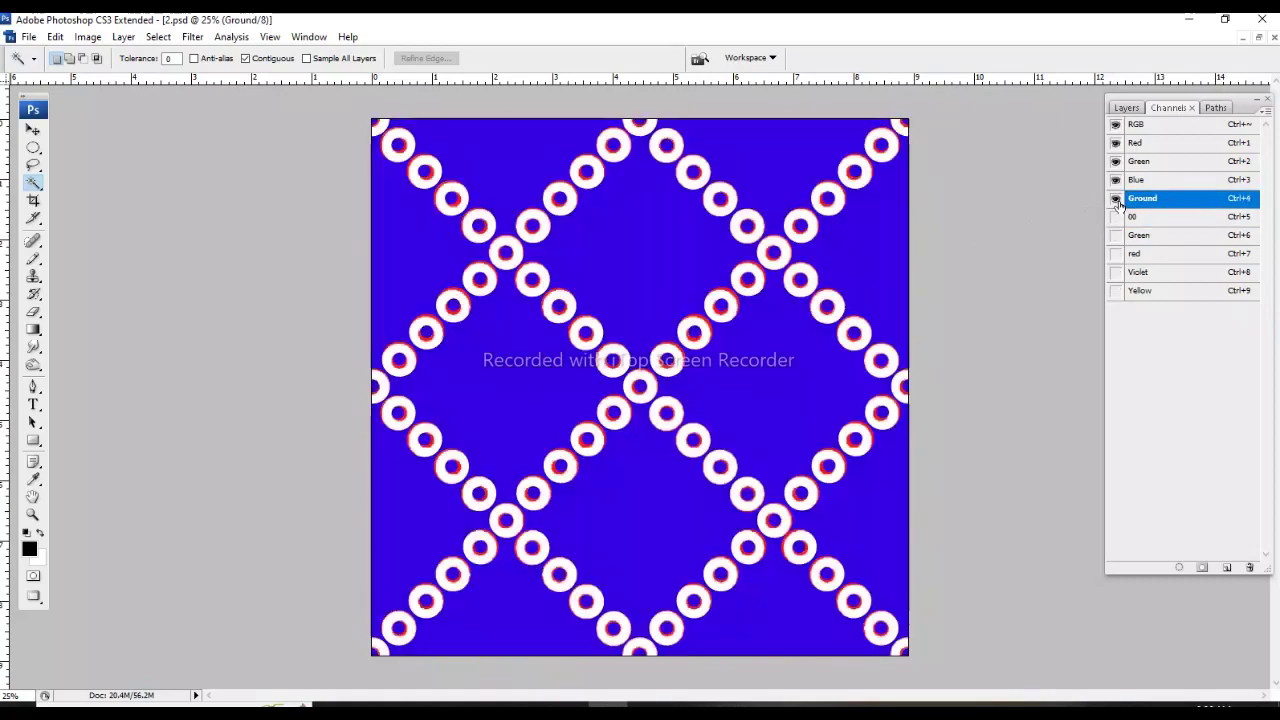
pyautogui.doubleClick(1133, 204)
pyautogui.click(850, 239)
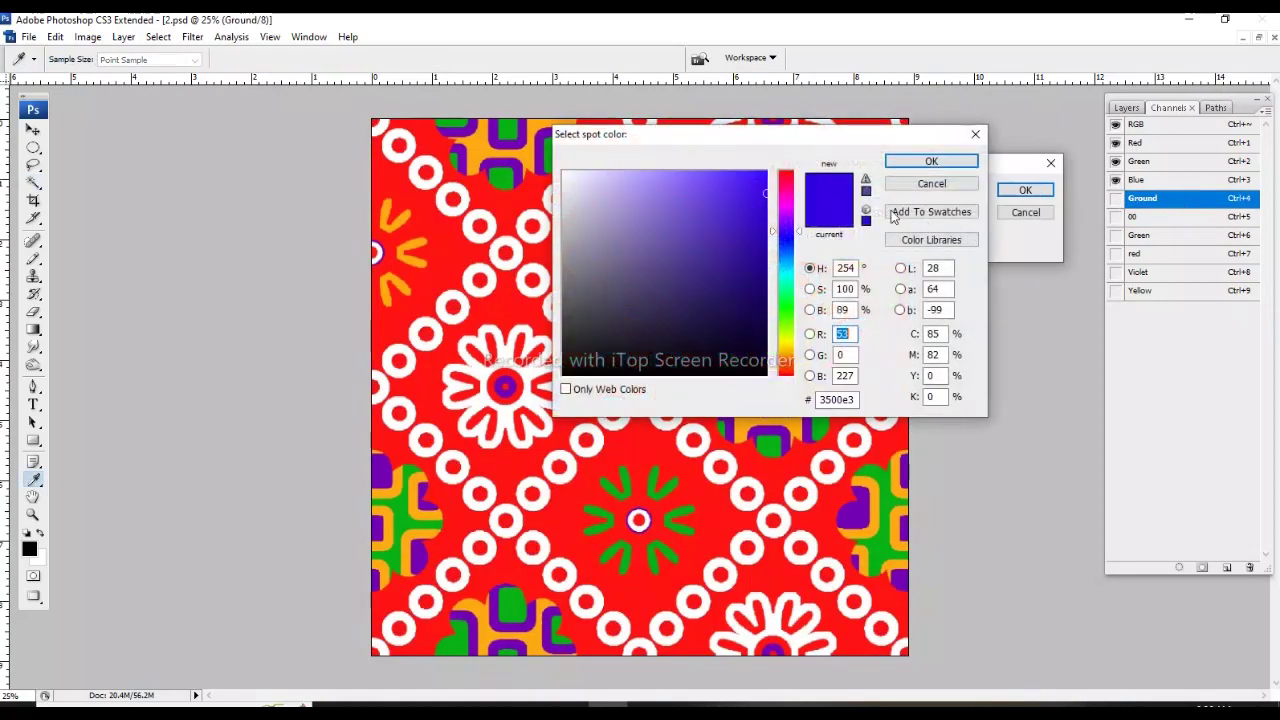
pyautogui.moveTo(787, 191); pyautogui.dragTo(787, 166)
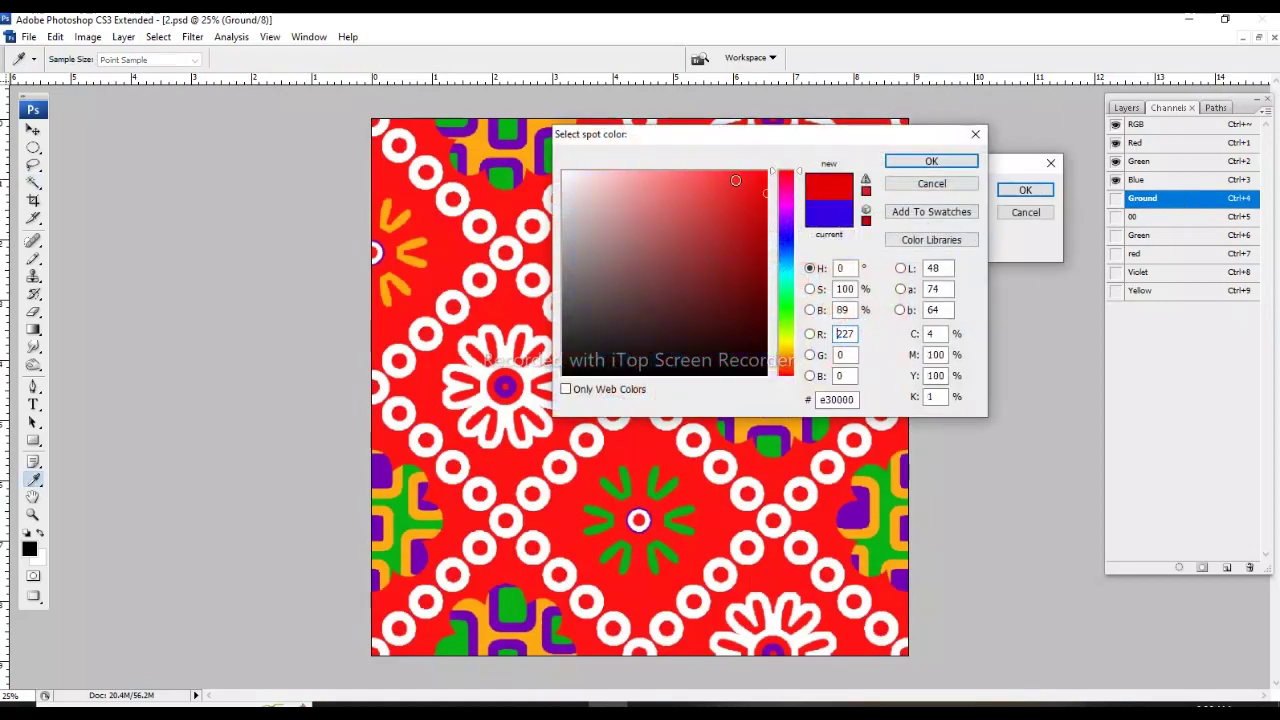
pyautogui.click(955, 162)
pyautogui.click(1025, 190)
# Show the flower spot channels together and load the flowers as a selection.
pyautogui.press('w')
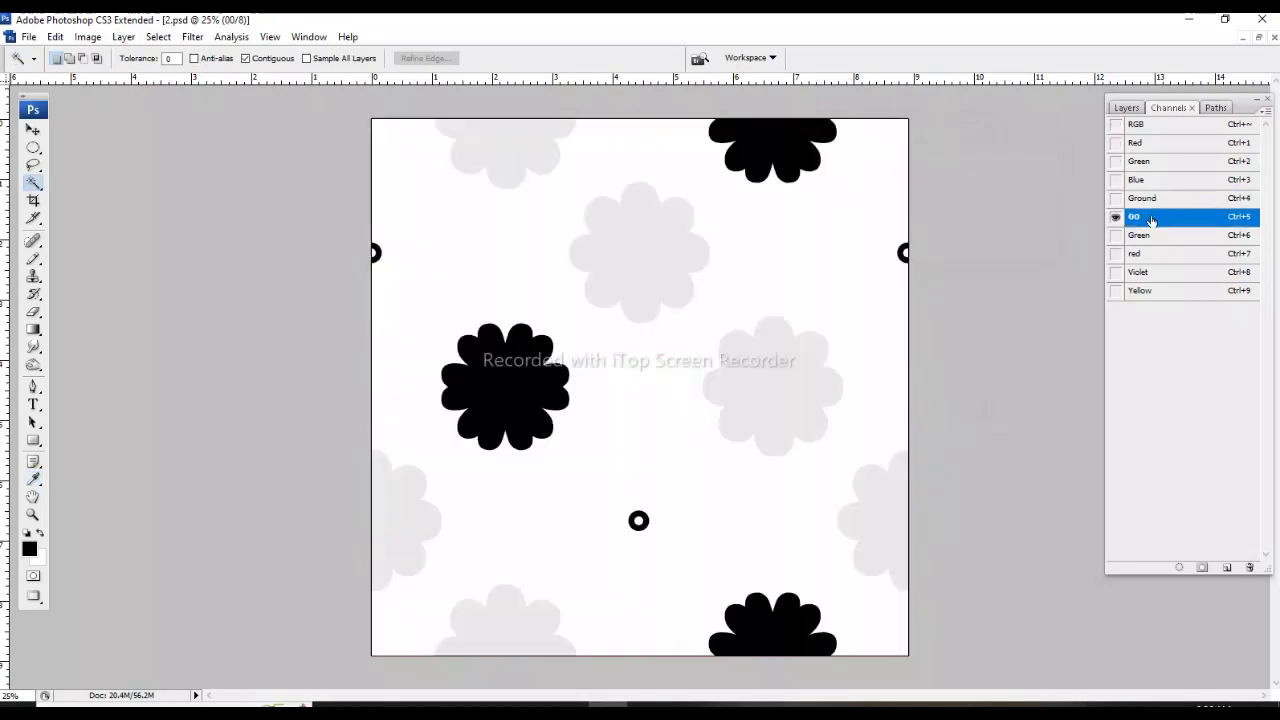
pyautogui.click(1152, 216)
pyautogui.click(1178, 200)
pyautogui.moveTo(1117, 248); pyautogui.dragTo(1116, 337)
pyautogui.press('q')
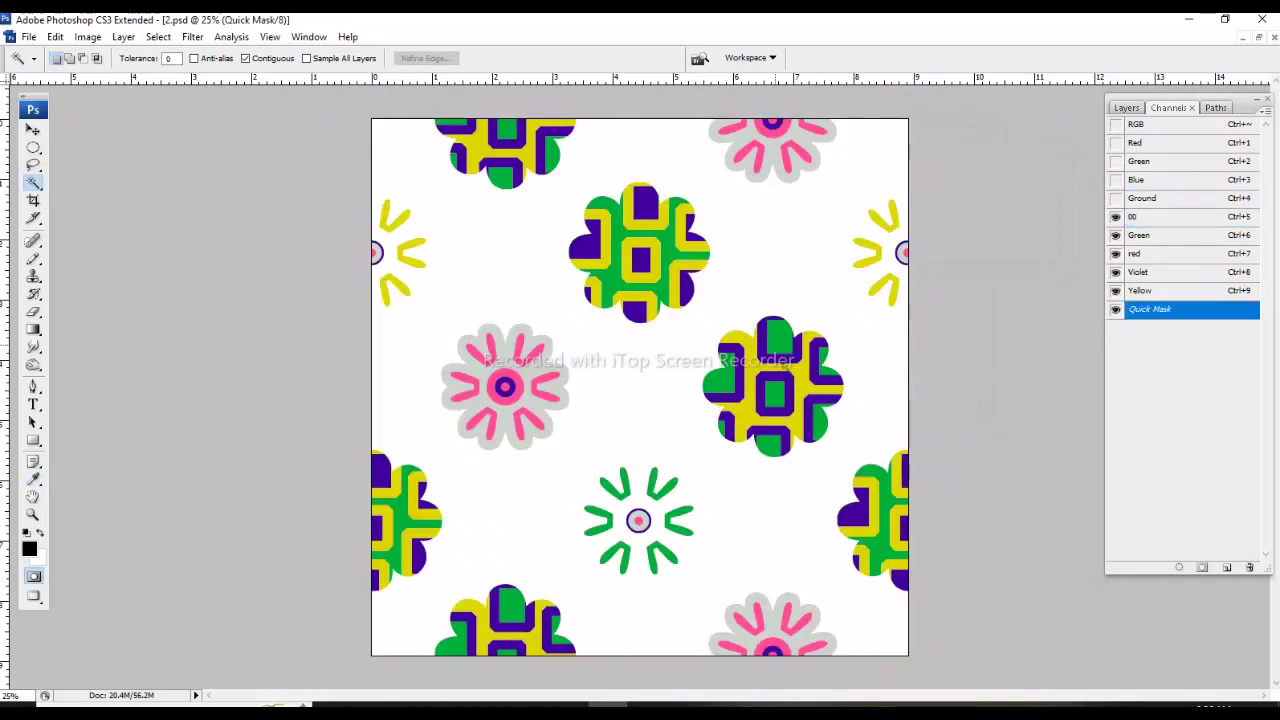
pyautogui.press('q')
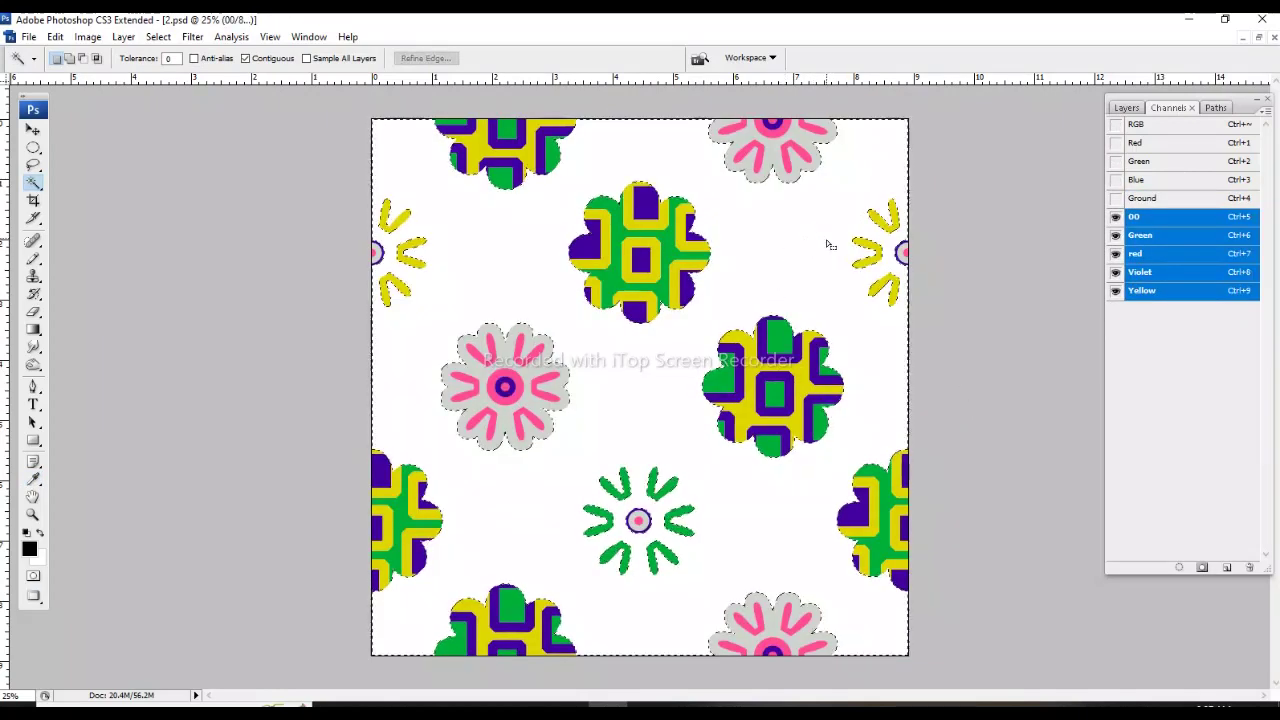
# Refine the flower selection by picking the white background and extending it to similar areas.
pyautogui.press('alt')
pyautogui.click(158, 37)
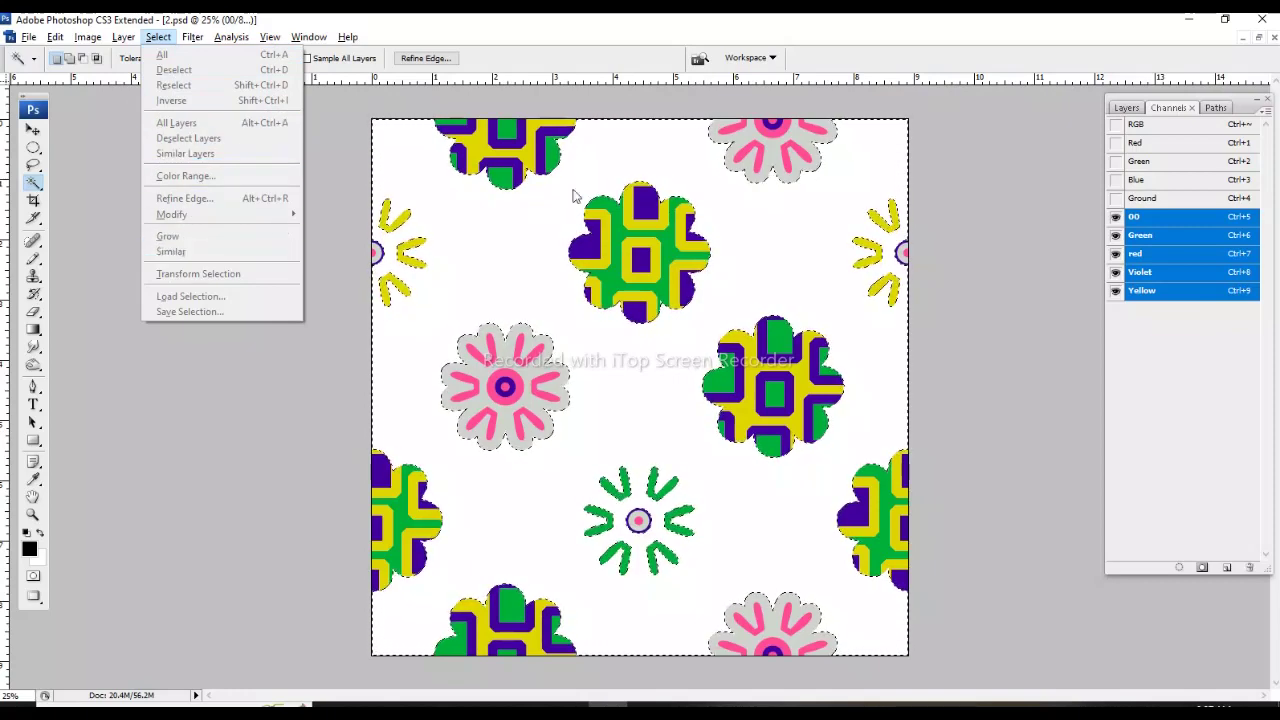
pyautogui.click(1160, 346)
pyautogui.press('m')
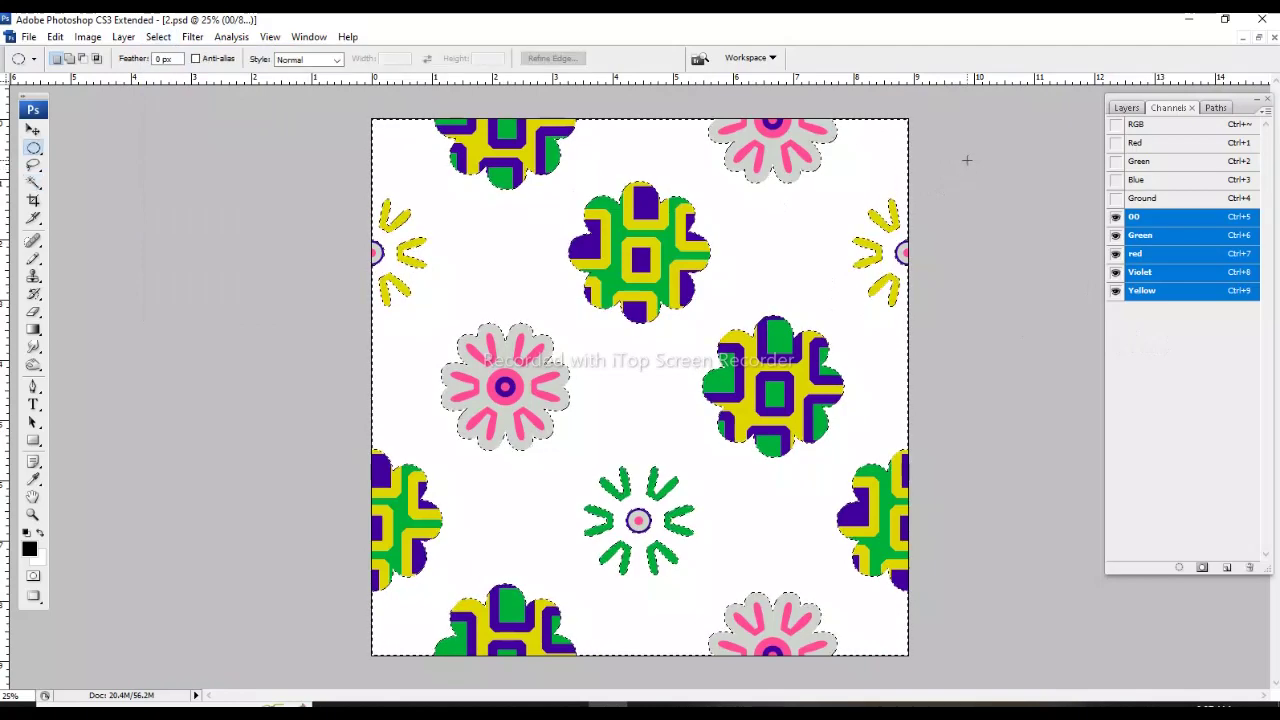
pyautogui.press('w')
pyautogui.click(828, 220)
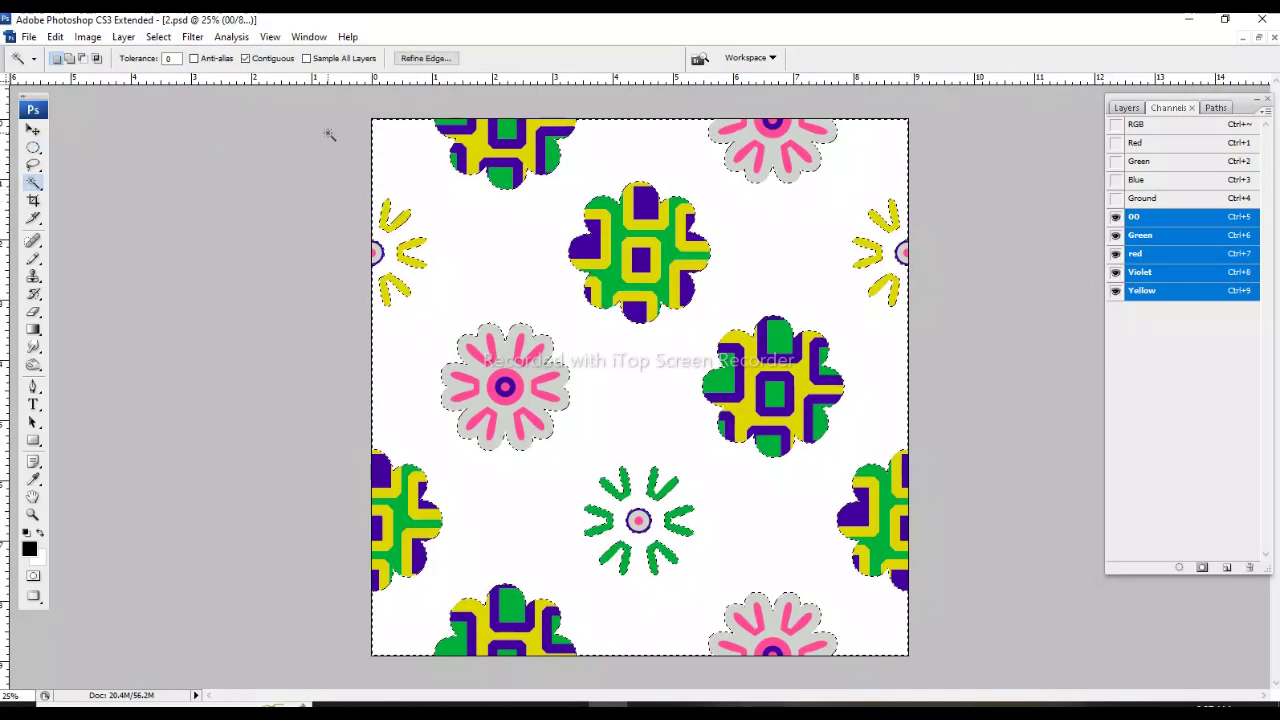
pyautogui.click(192, 37)
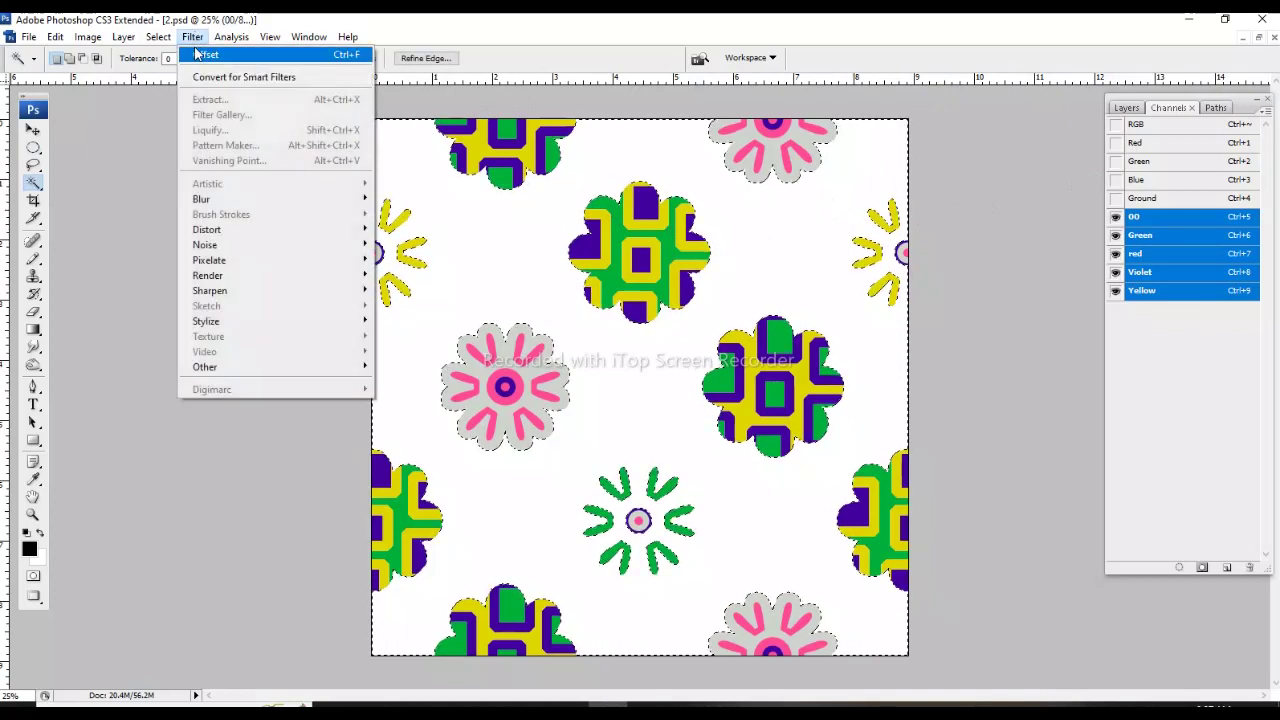
pyautogui.moveTo(158, 37)
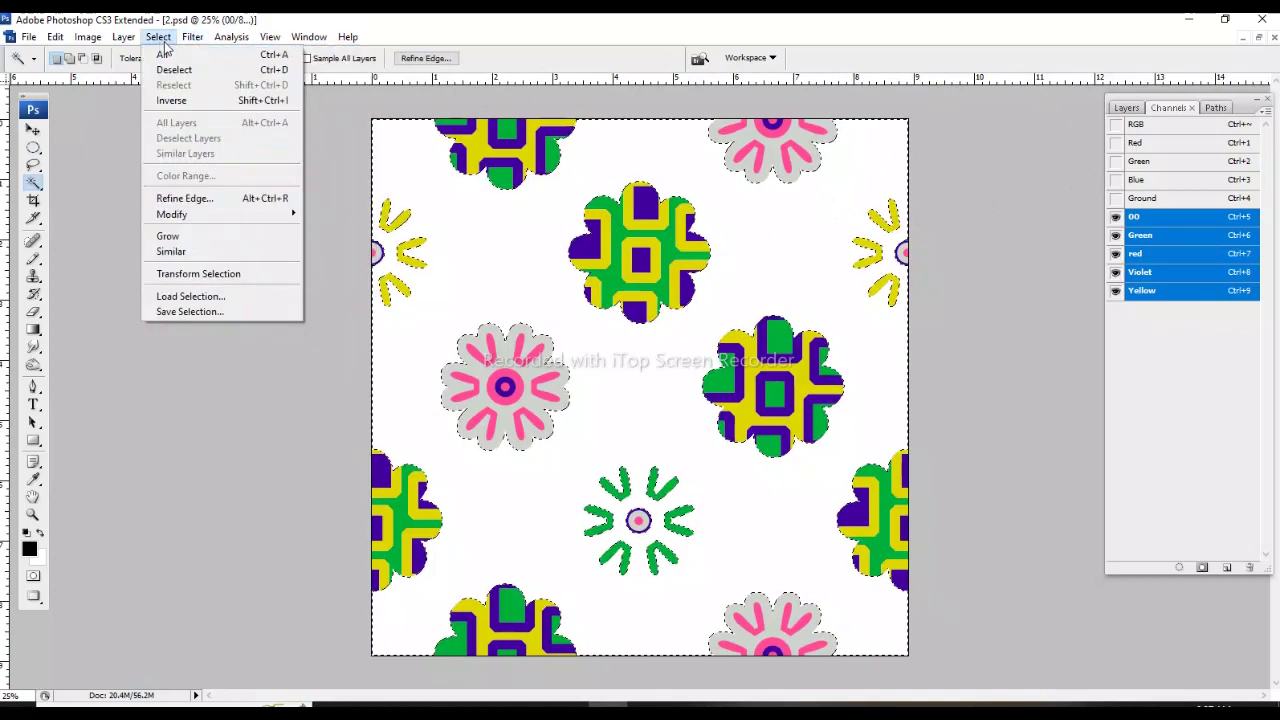
pyautogui.click(208, 252)
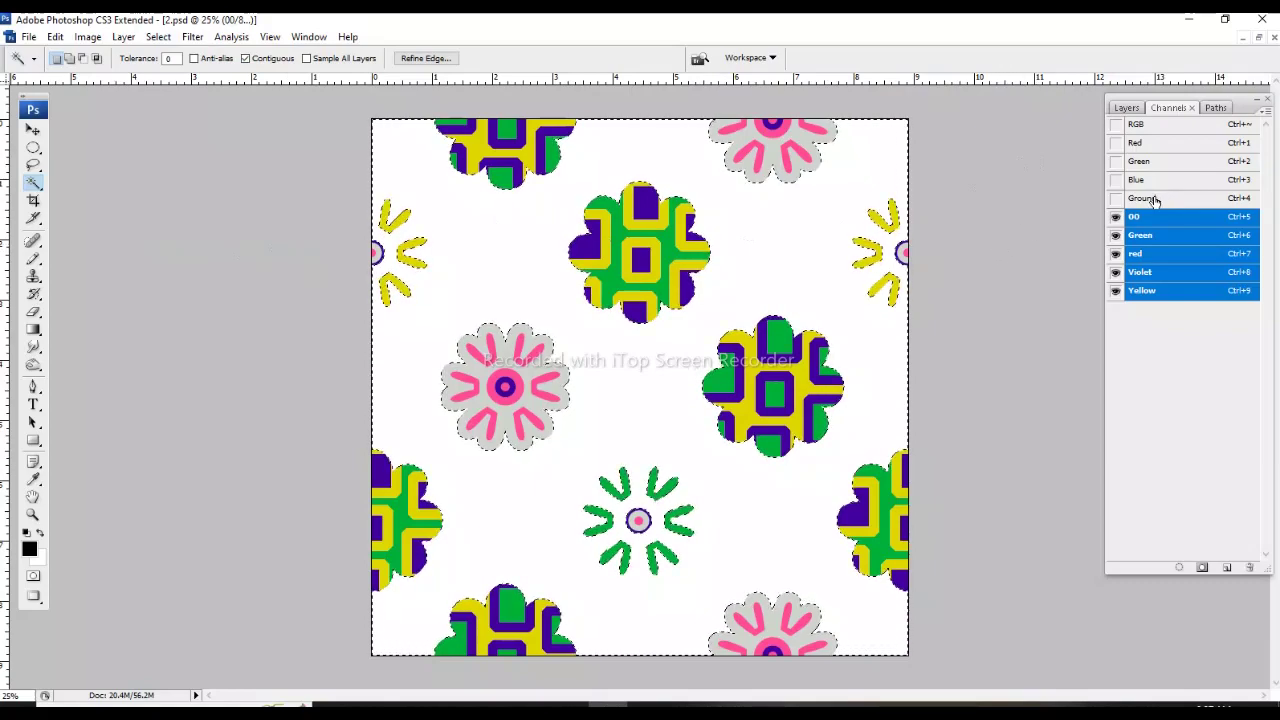
# Clear the flower areas from the Ground channel, deselect, and show all six spot channels.
pyautogui.click(1206, 197)
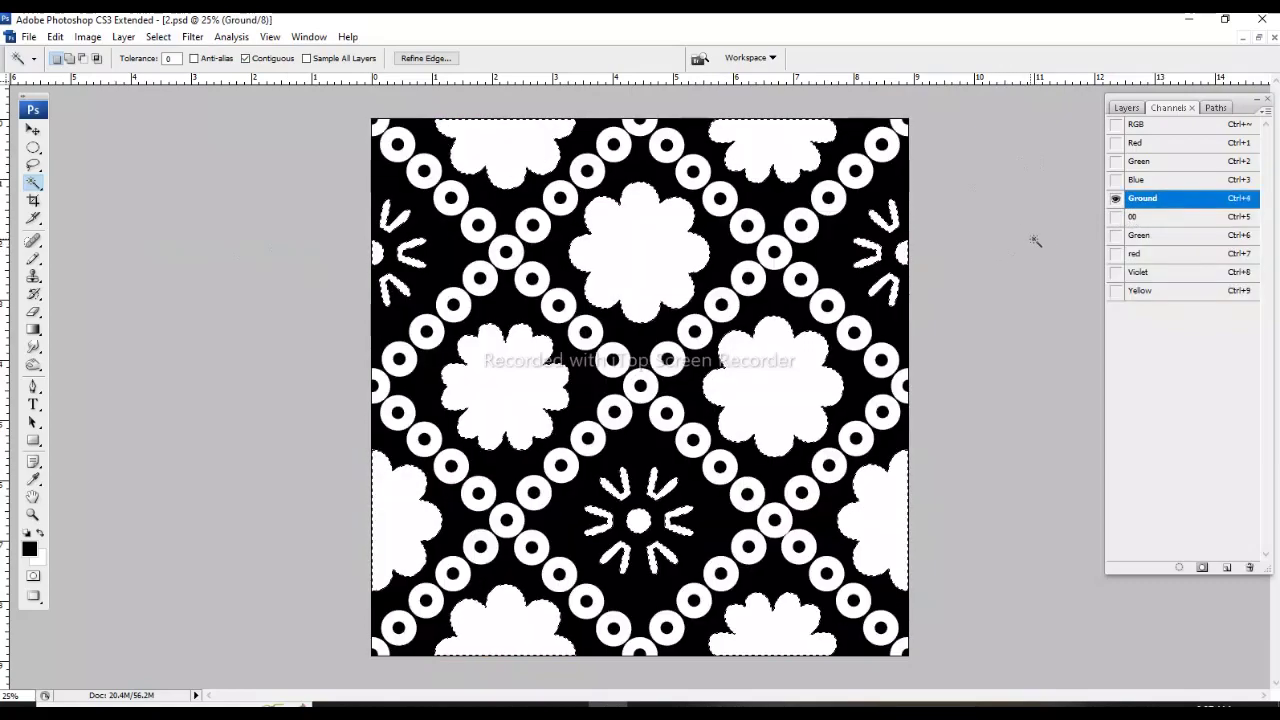
pyautogui.press('m')
pyautogui.hotkey('ctrl', 'd')
pyautogui.moveTo(1115, 216); pyautogui.dragTo(1116, 309)
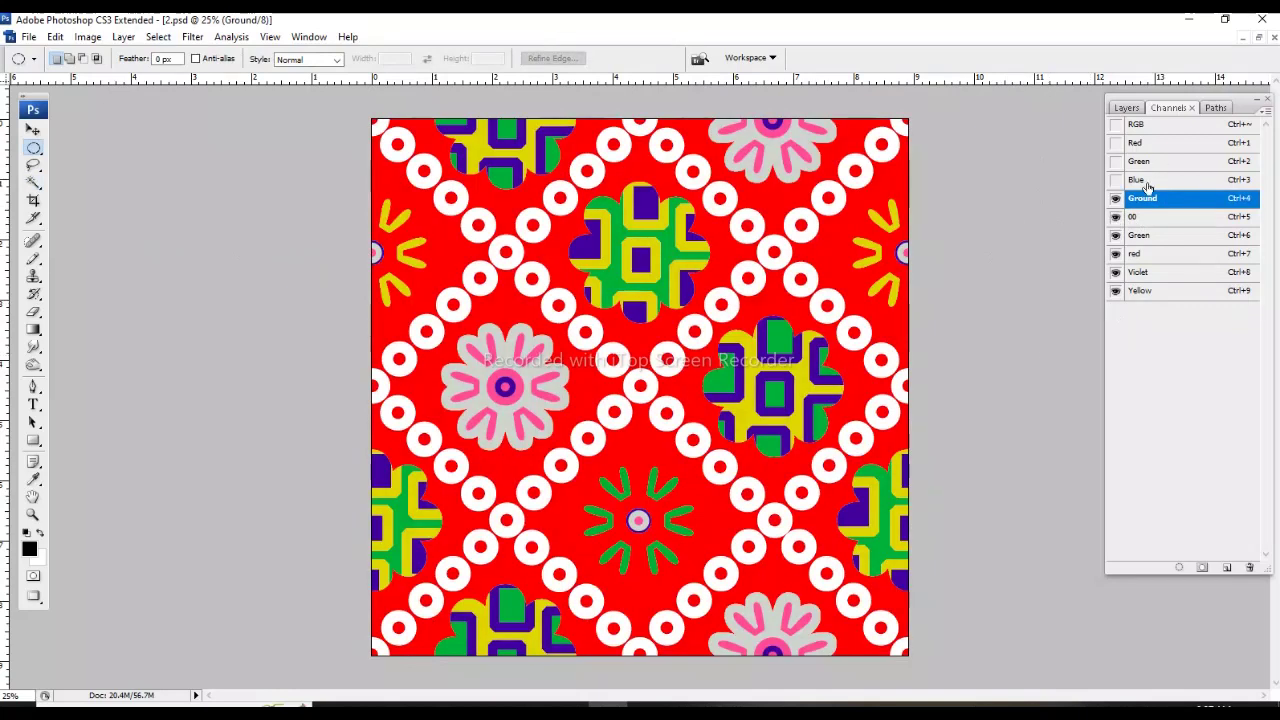
# Compare the composite view with the spot channels, then hide the 00 channel.
pyautogui.keyDown('shift'); pyautogui.click(1133, 211); pyautogui.keyUp('shift')
pyautogui.click(1115, 204)
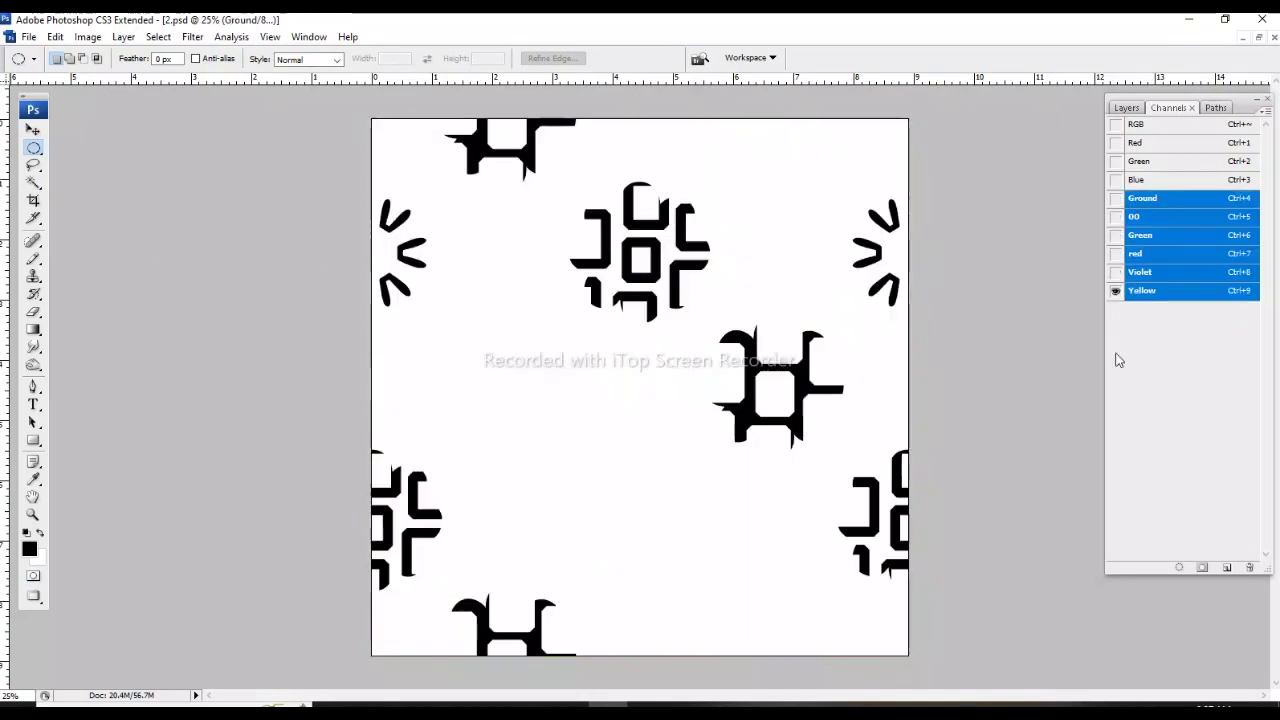
pyautogui.click(1116, 199)
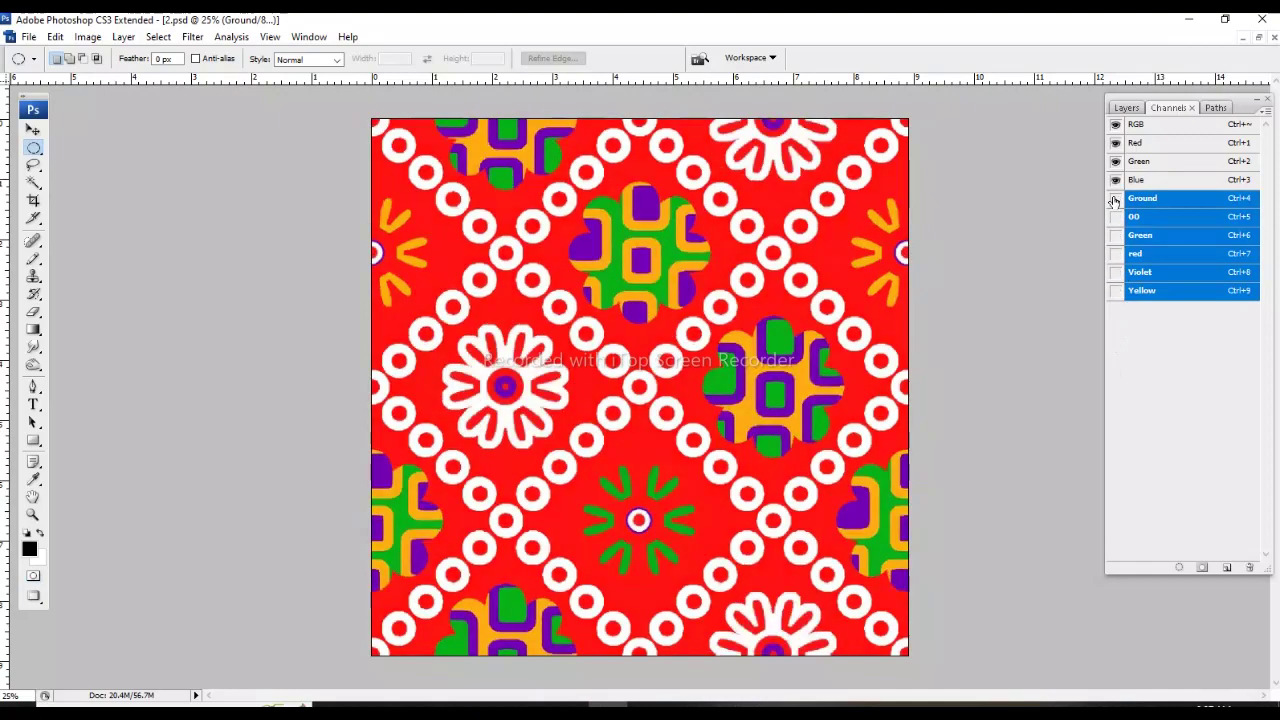
pyautogui.click(1115, 200)
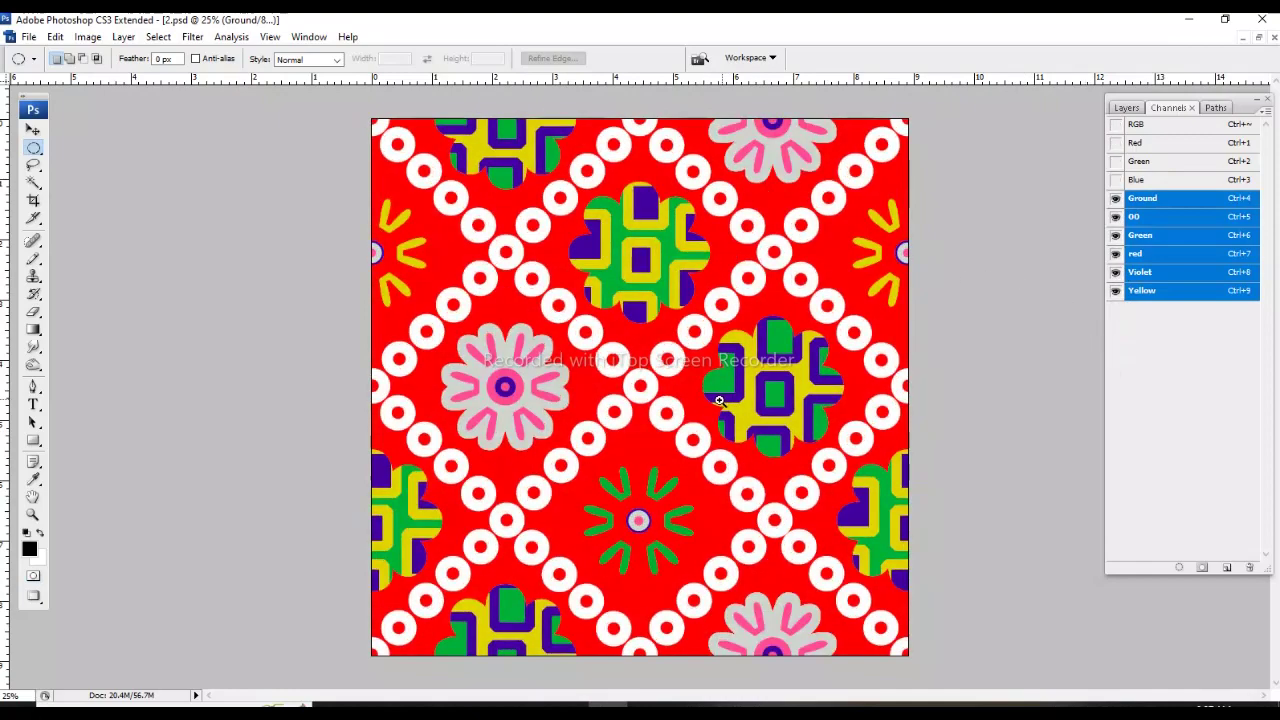
pyautogui.scroll(1, 719, 400)
pyautogui.scroll(-1, 762, 396)
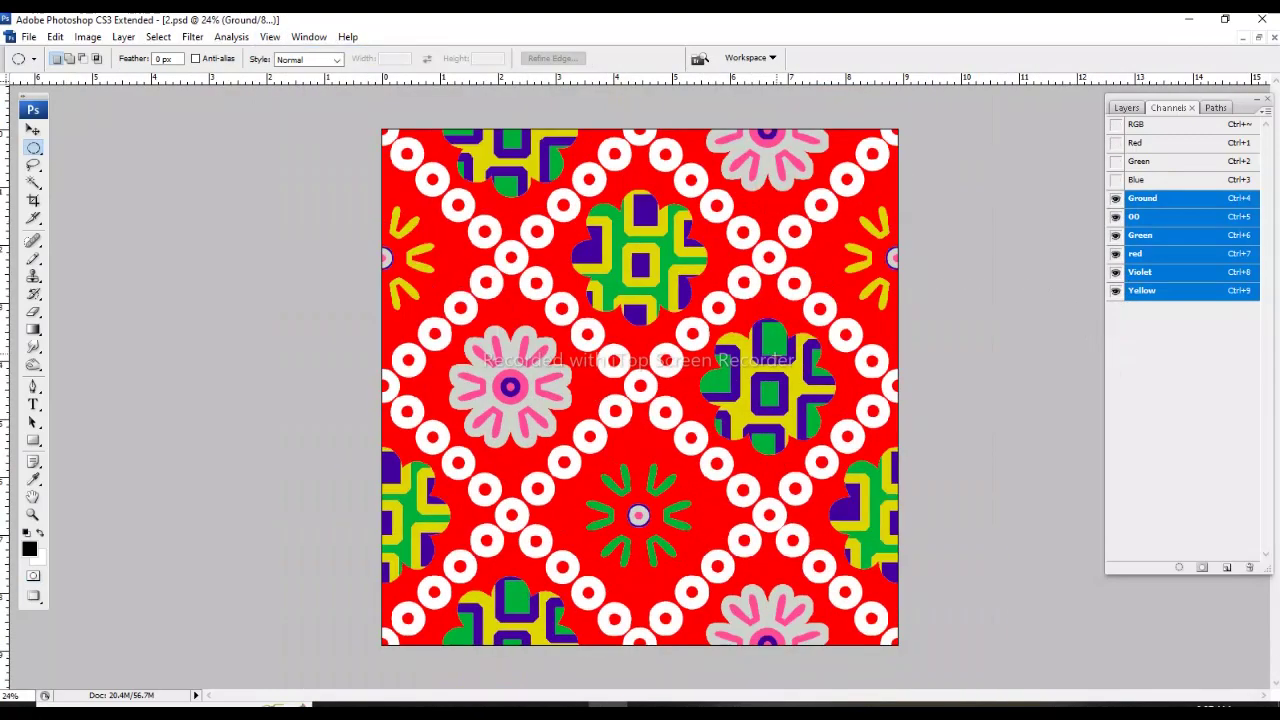
pyautogui.scroll(-1, 858, 304)
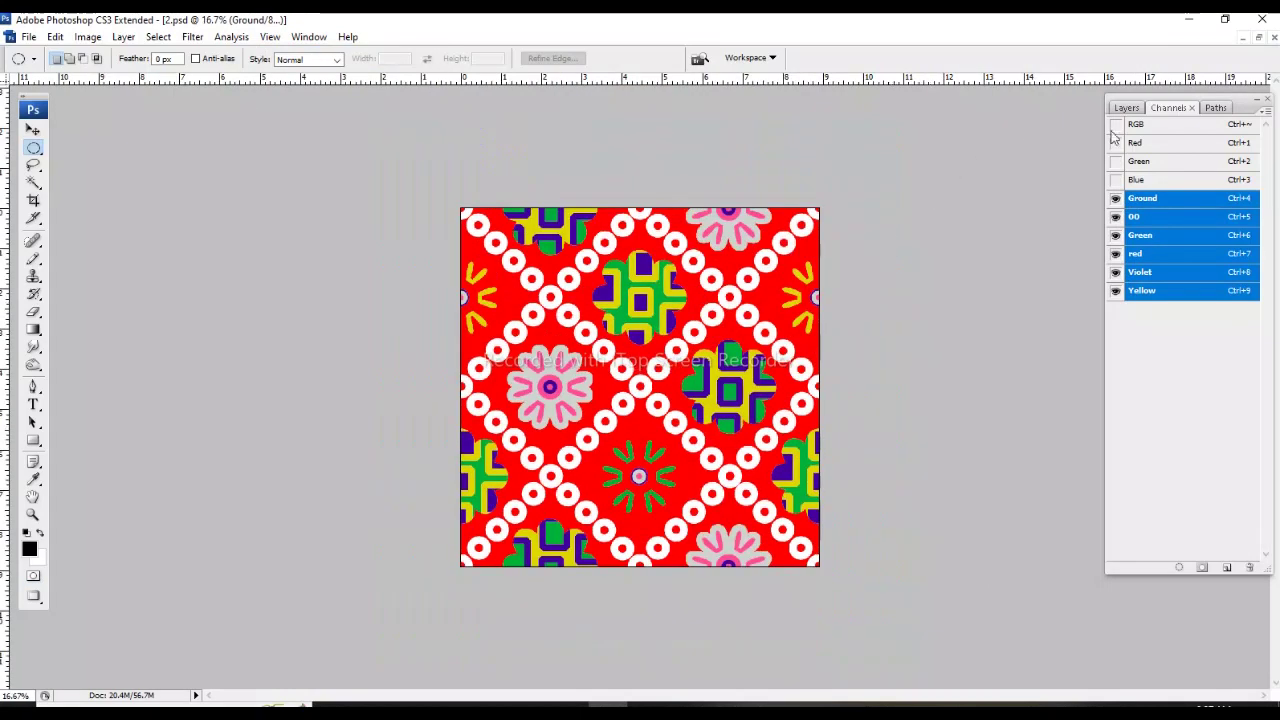
pyautogui.click(1116, 217)
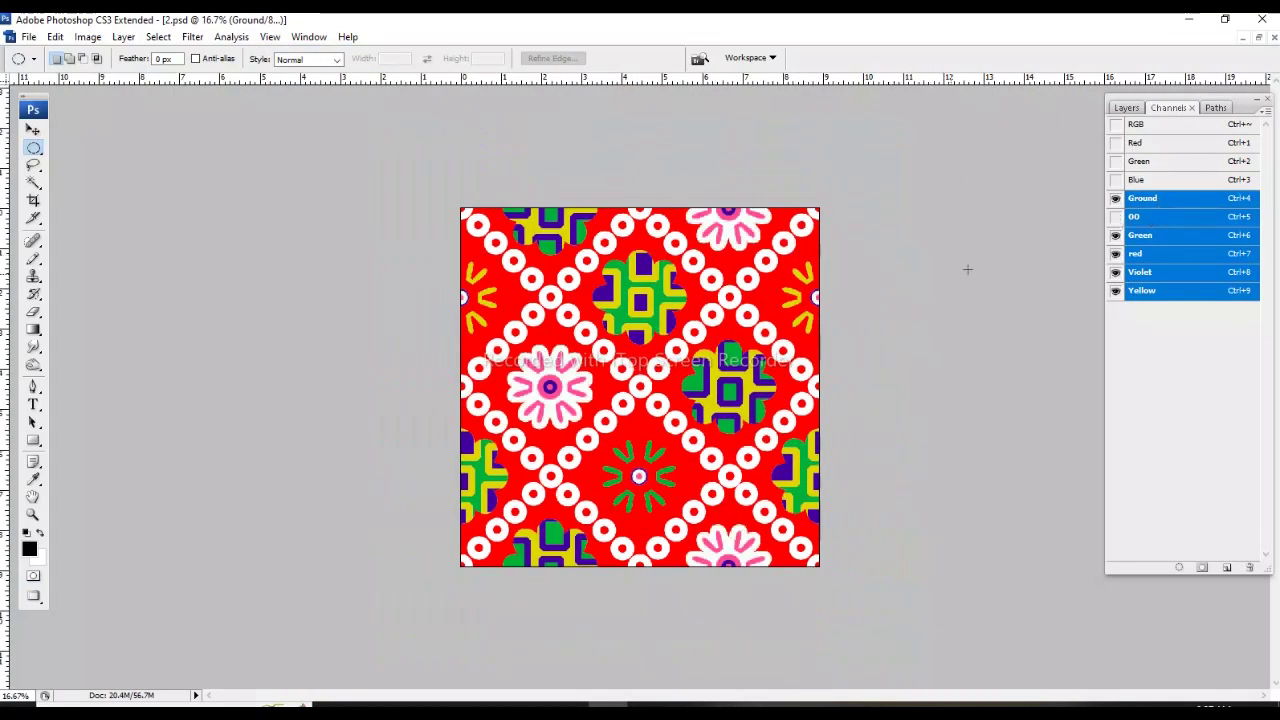
# Delete the red spot channel and the 00 spot channel after deselecting.
pyautogui.click(1163, 257)
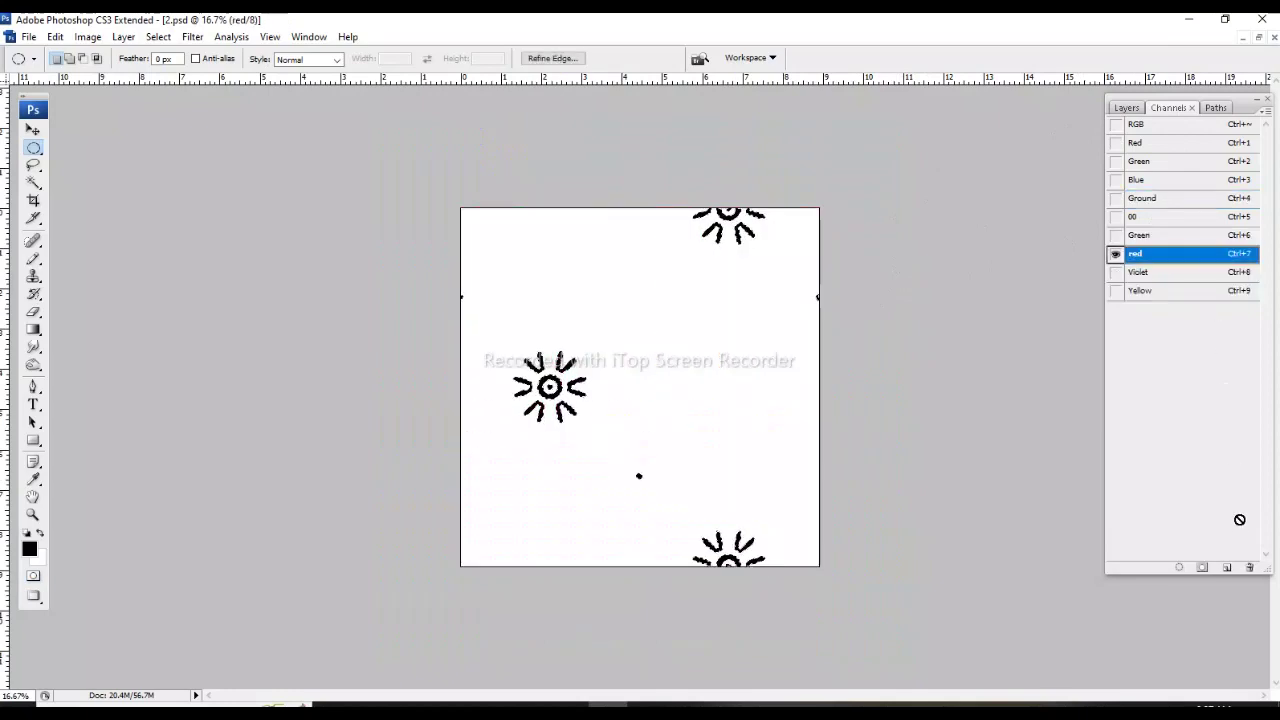
pyautogui.moveTo(1173, 258); pyautogui.dragTo(1249, 567)
pyautogui.click(1160, 199)
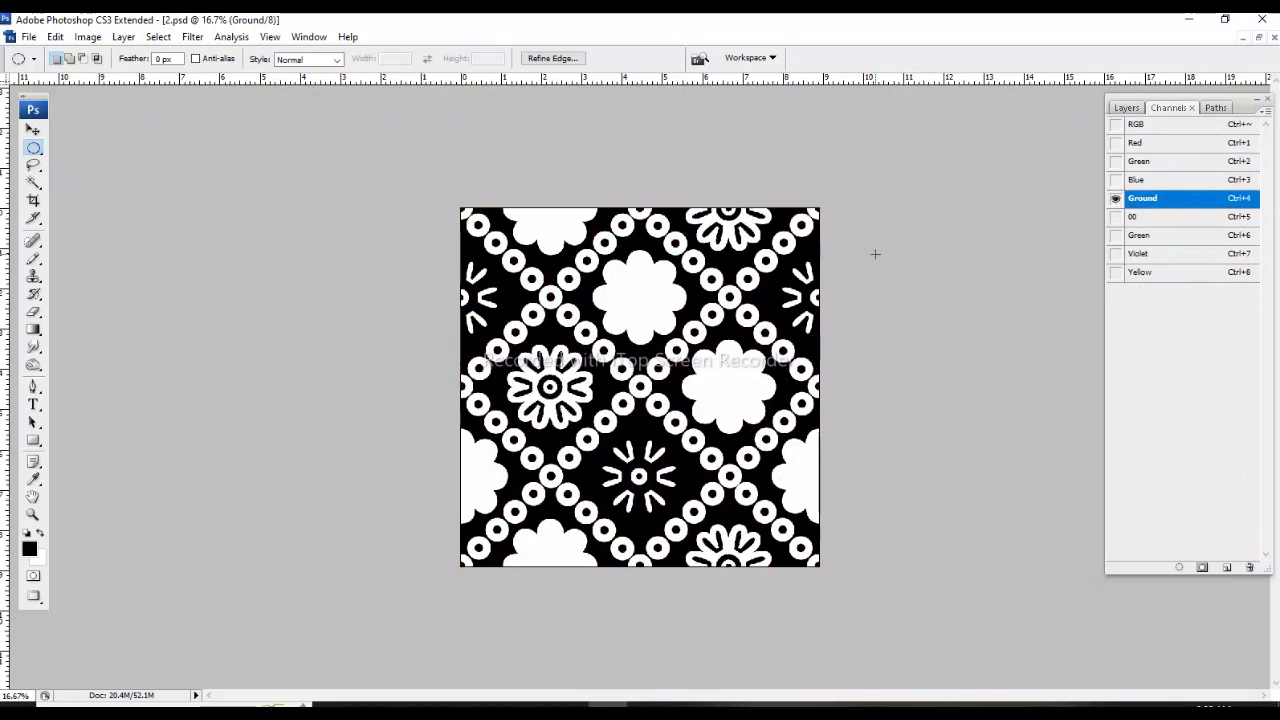
pyautogui.hotkey('ctrl', 'd')
pyautogui.moveTo(1116, 217); pyautogui.dragTo(1117, 300)
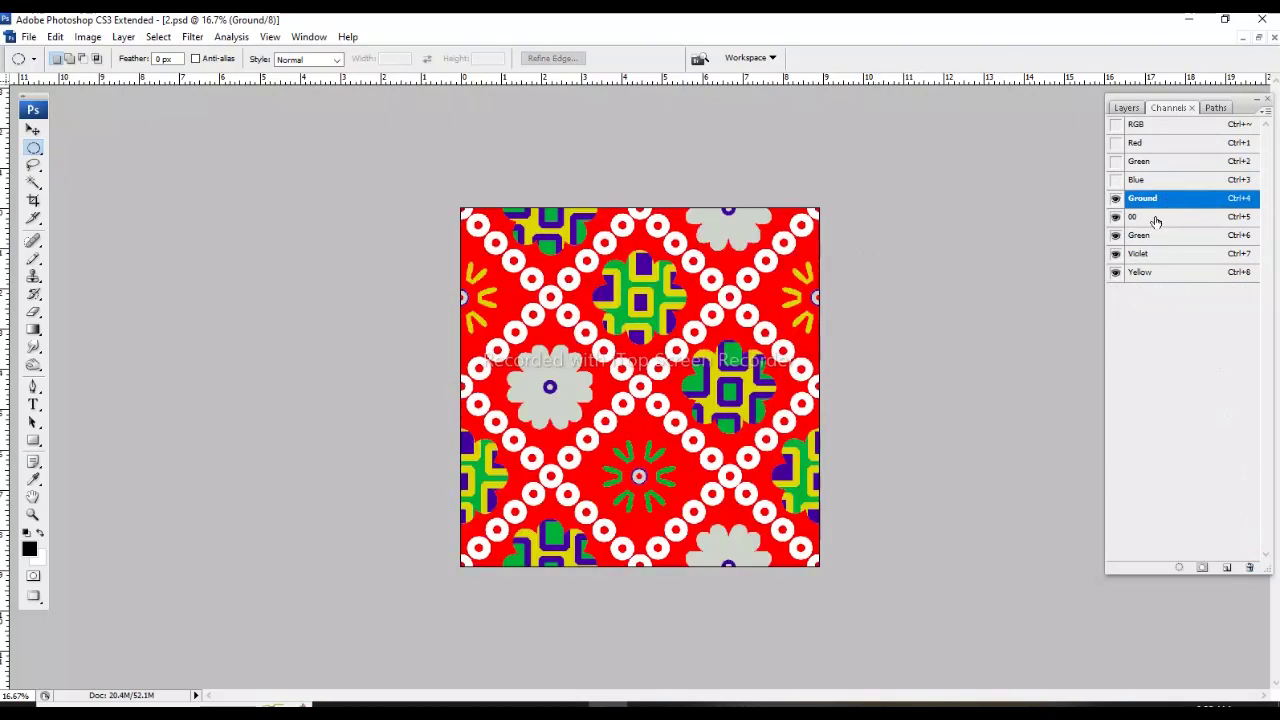
pyautogui.moveTo(1155, 220); pyautogui.dragTo(1249, 567)
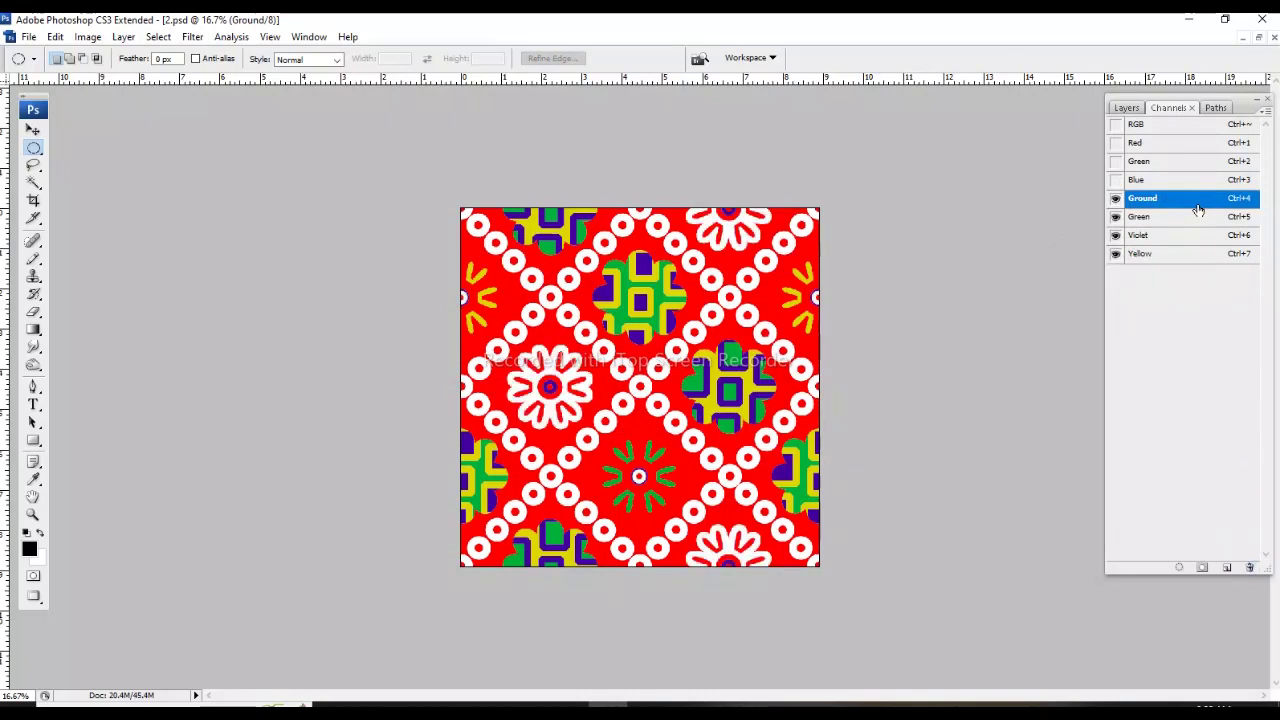
# Select the Ground, Green, Violet and Yellow channels and zoom in and out to check.
pyautogui.press('q')
pyautogui.press('q')
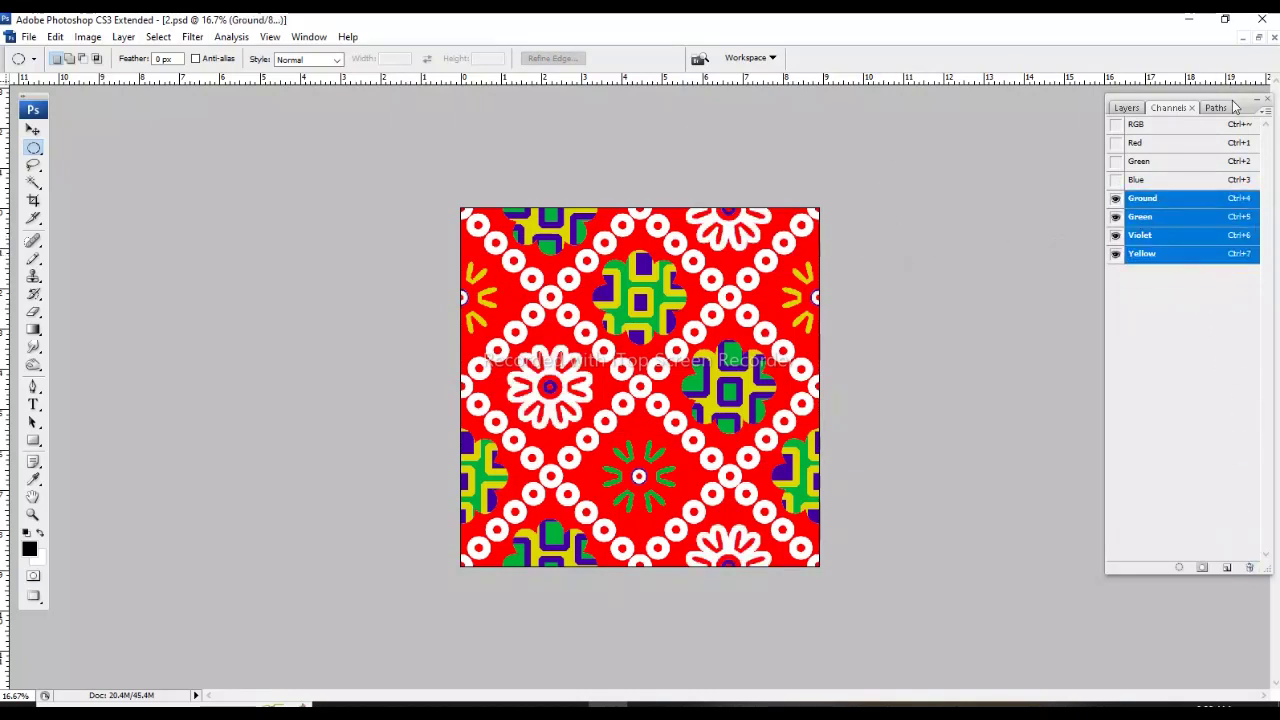
pyautogui.moveTo(1235, 107); pyautogui.dragTo(1211, 109)
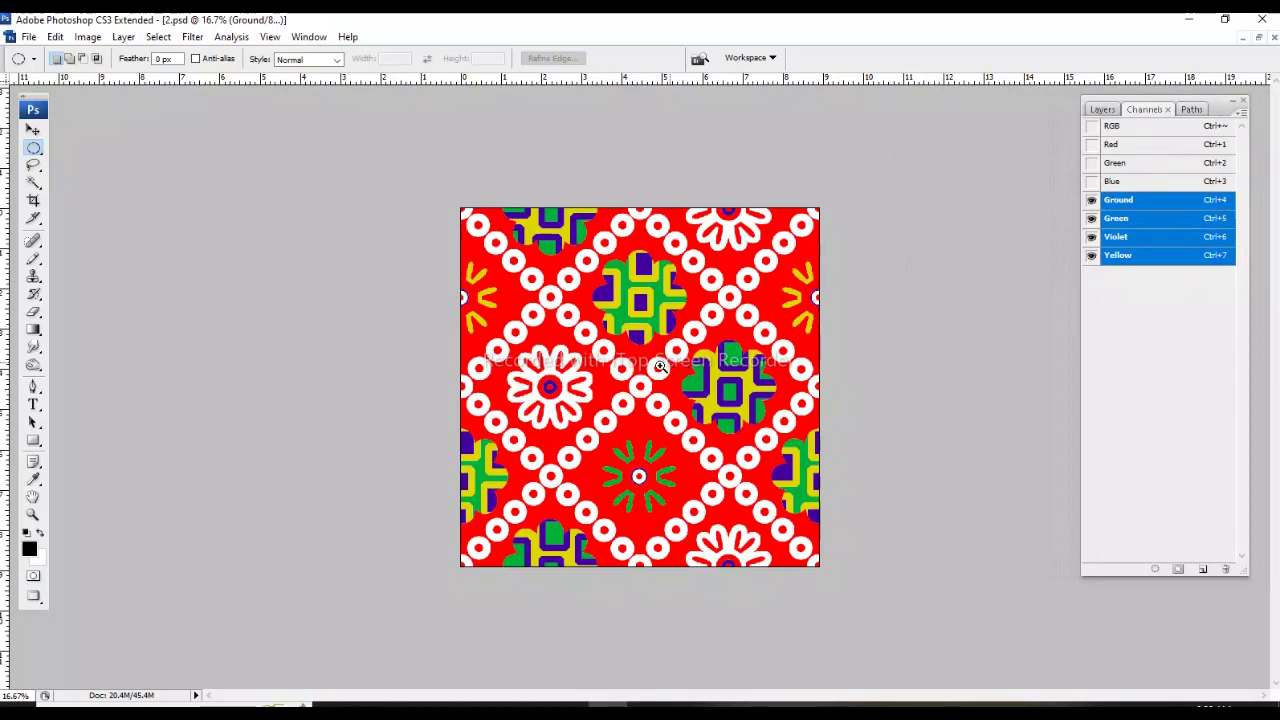
pyautogui.hotkey('ctrl', '+')
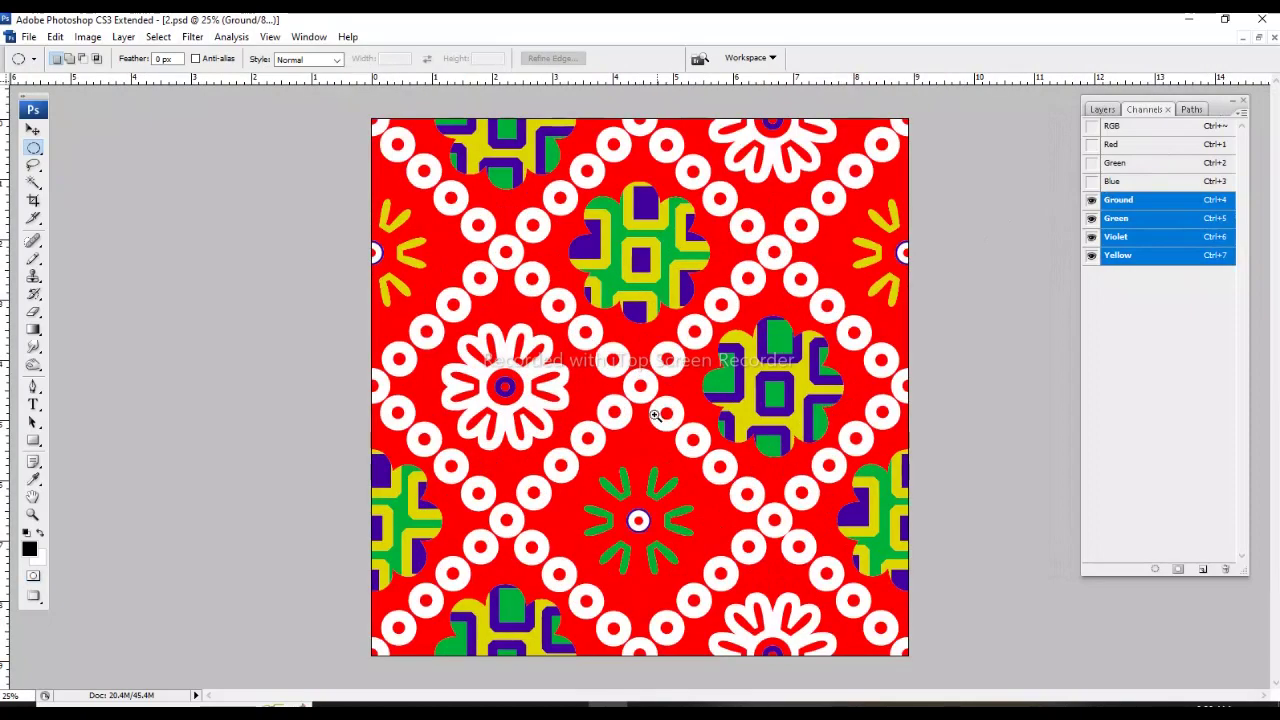
pyautogui.hotkey('ctrl', '+')
pyautogui.hotkey('ctrl', '+')
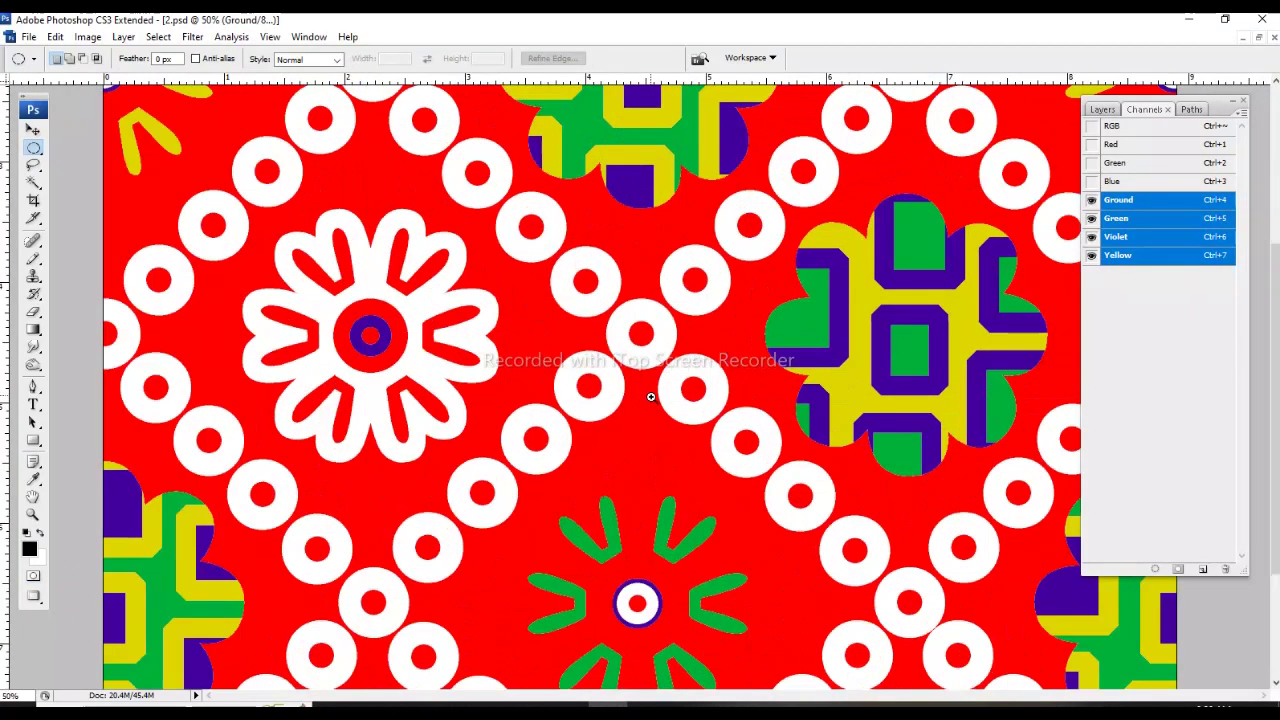
pyautogui.hotkey('ctrl', '+')
pyautogui.hotkey('ctrl', '+')
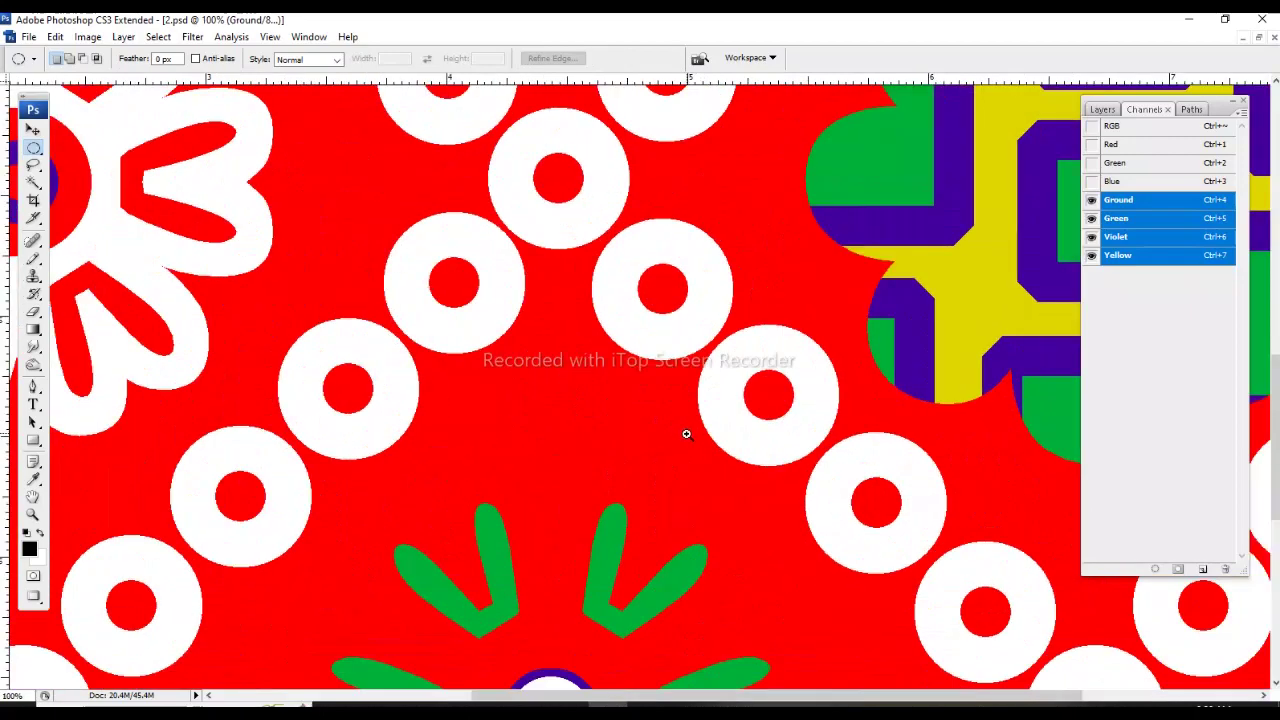
pyautogui.hotkey('ctrl', '-')
pyautogui.hotkey('ctrl', '-')
pyautogui.hotkey('ctrl', '0')
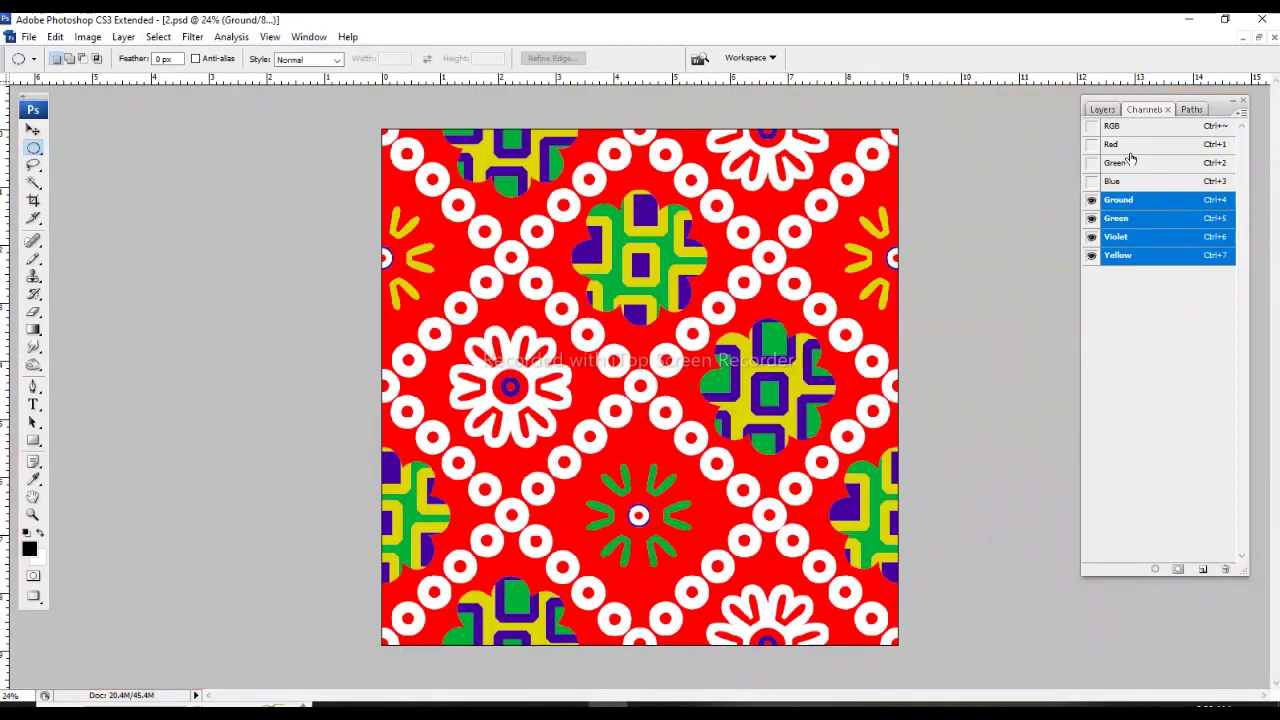
pyautogui.click(1091, 126)
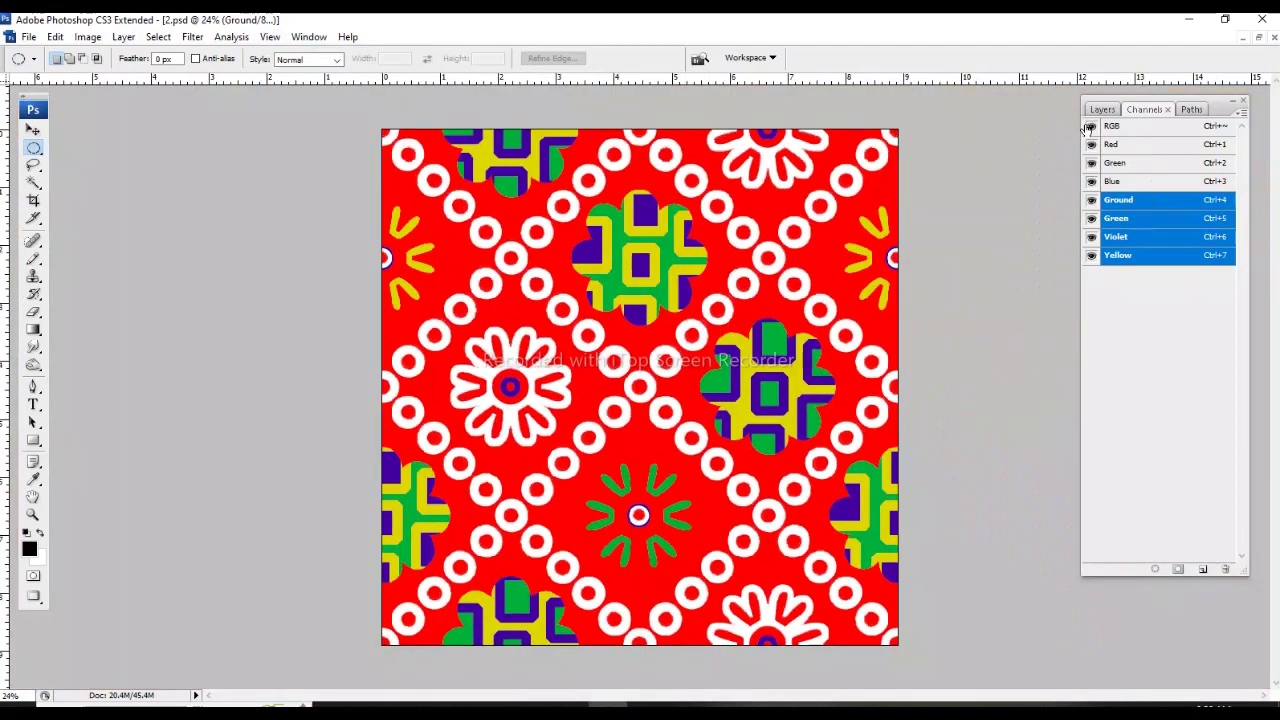
pyautogui.click(1091, 126)
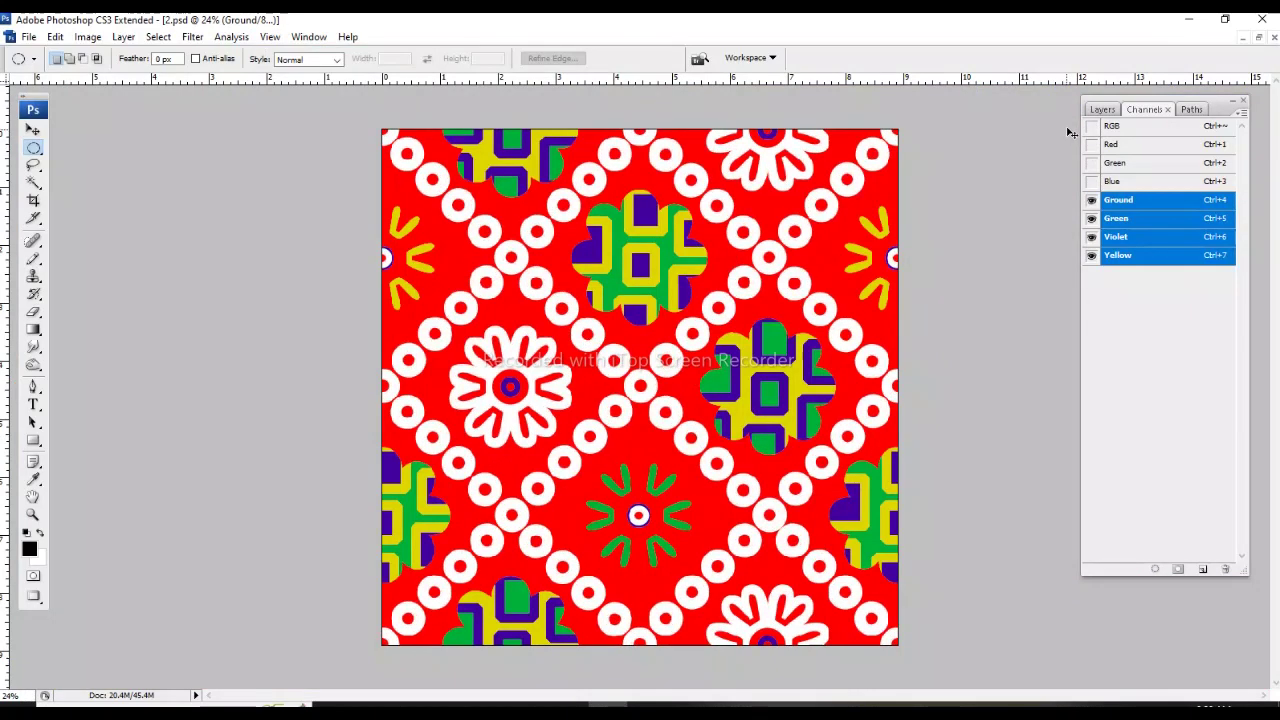
pyautogui.hotkey('ctrl', 'alt', 'c')
# Widen the canvas to 200 percent width.
pyautogui.click(810, 306)
pyautogui.click(890, 222)
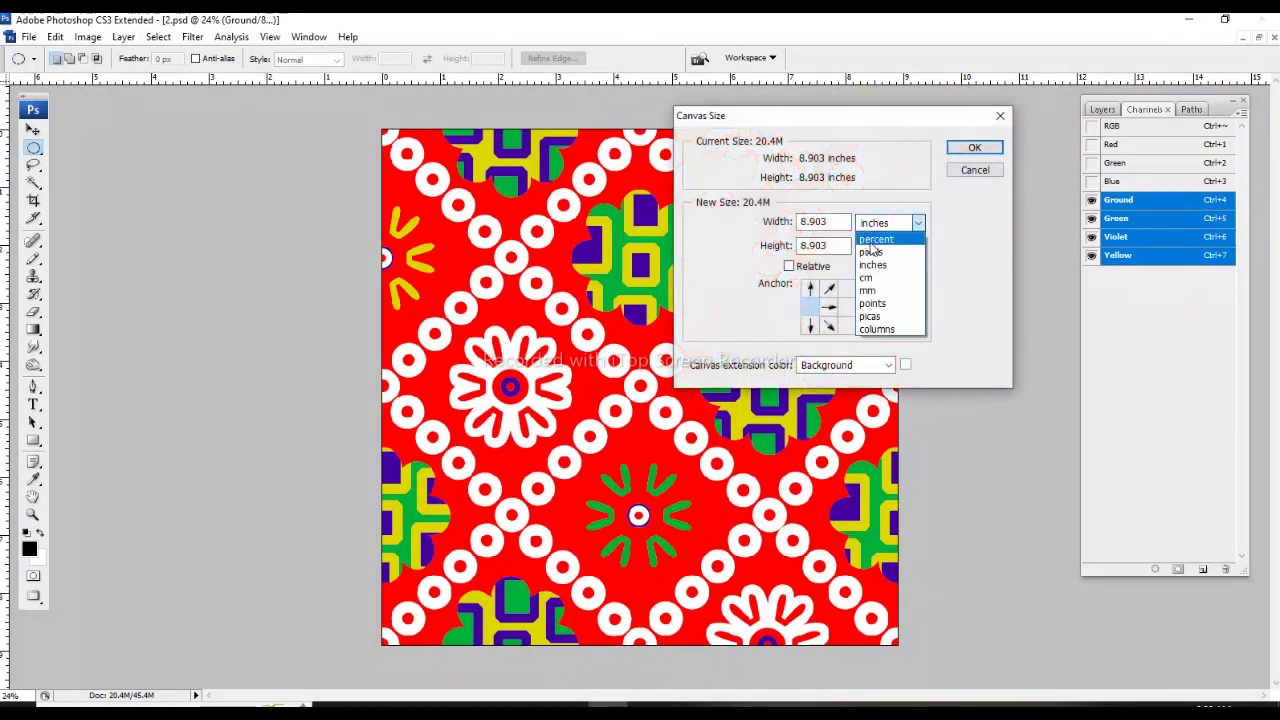
pyautogui.hotkey('shift', 'Tab')
pyautogui.write('200')
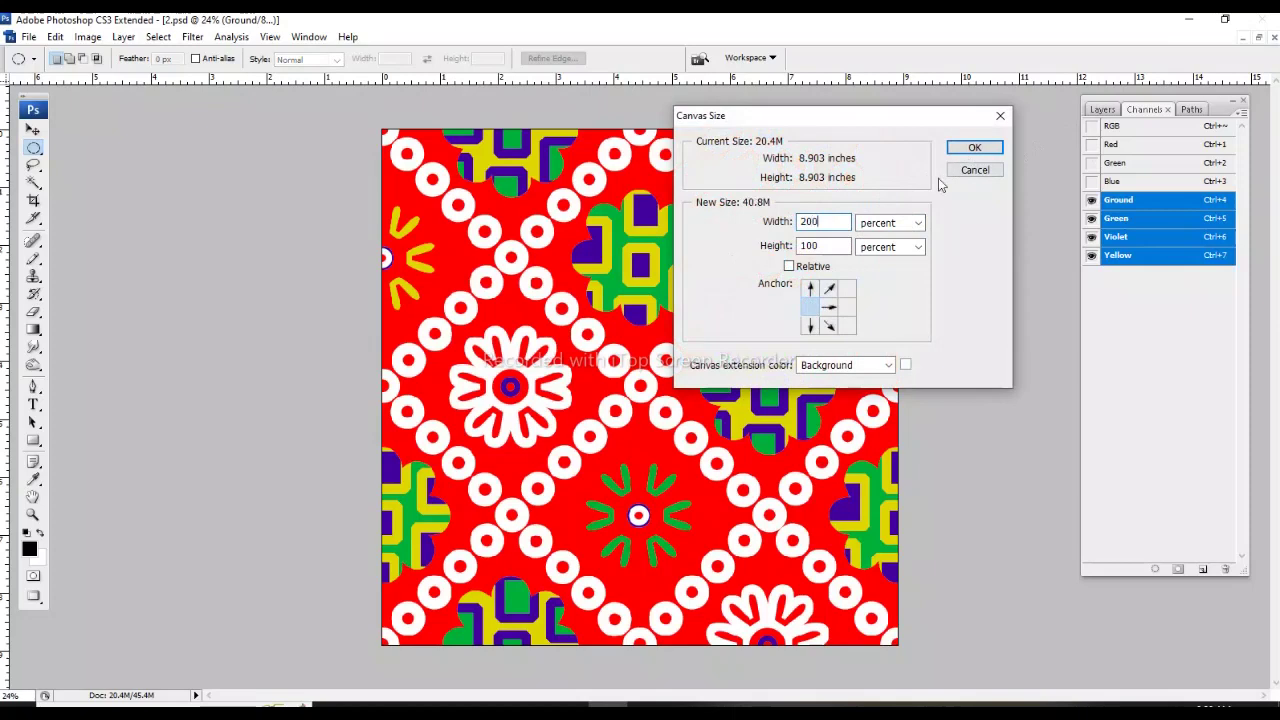
pyautogui.doubleClick(828, 223)
pyautogui.press('Return')
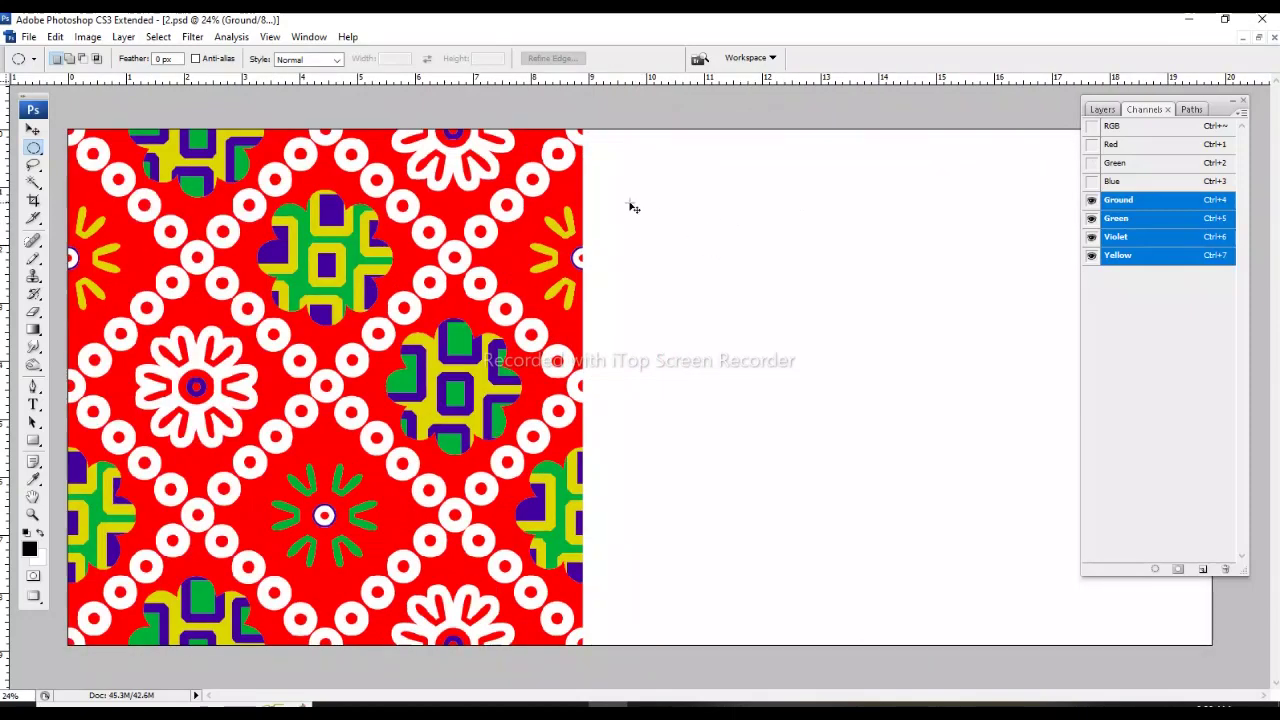
pyautogui.hotkey('ctrl', '-')
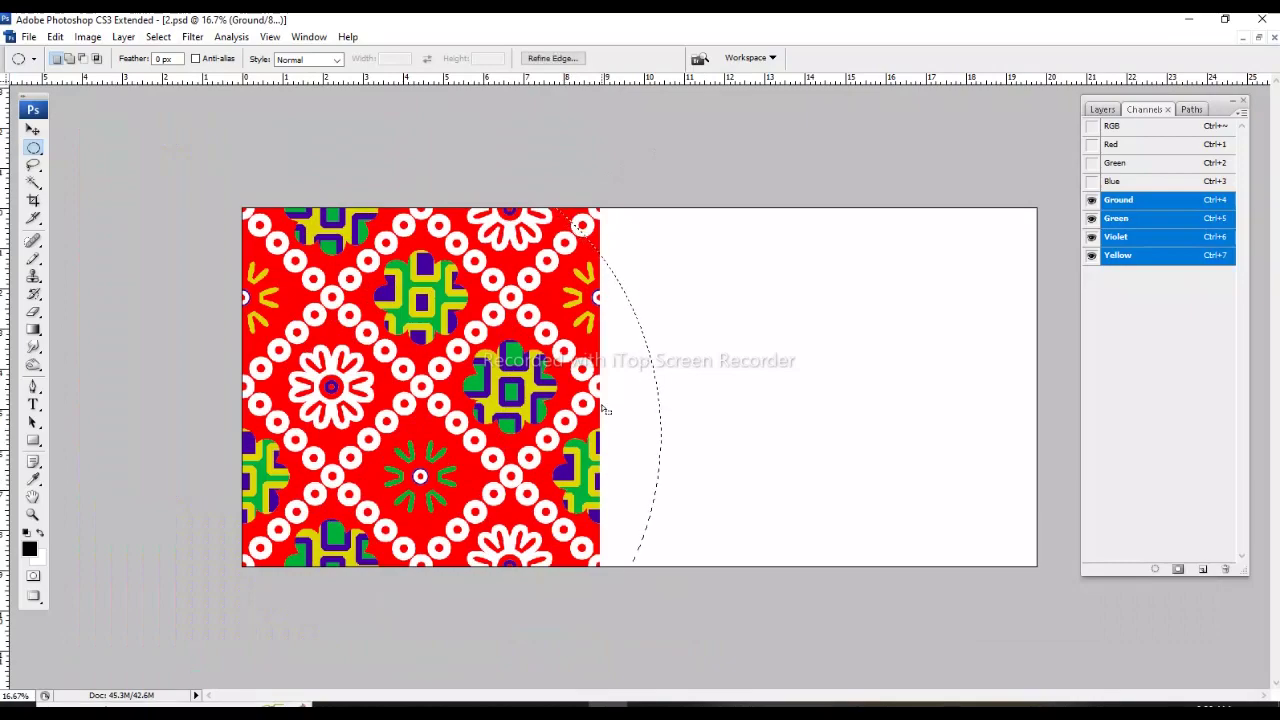
# Paste a copy of the pattern and move it into the right half of the canvas.
pyautogui.hotkey('ctrl', 'a')
pyautogui.click(1091, 126)
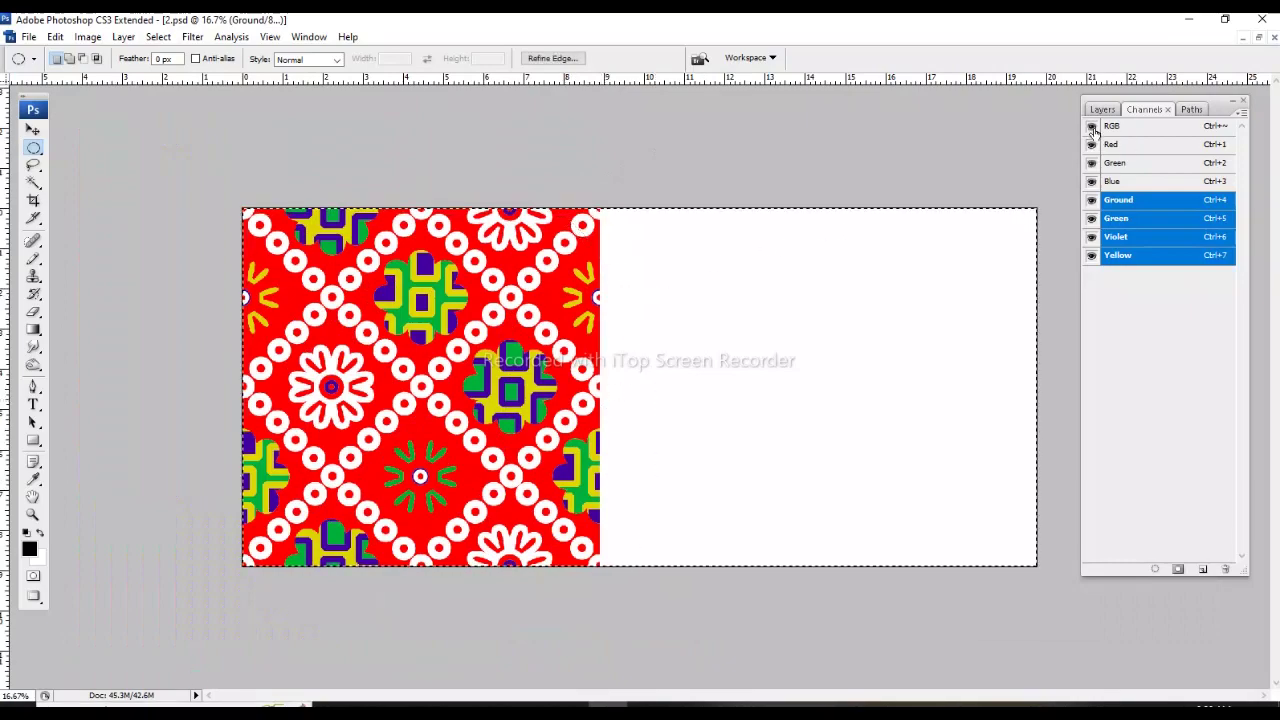
pyautogui.hotkey('ctrl', 'v')
pyautogui.moveTo(662, 336); pyautogui.dragTo(776, 310)
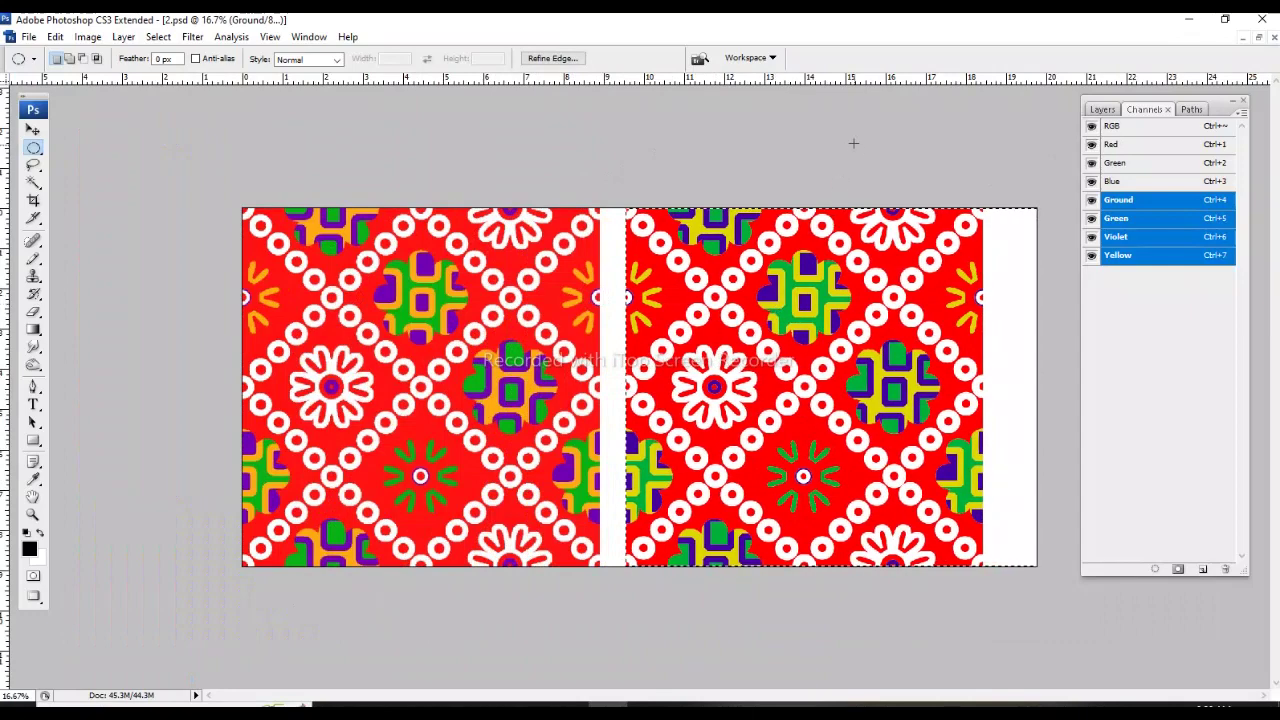
pyautogui.hotkey('ctrl', 'd')
pyautogui.click(1091, 200)
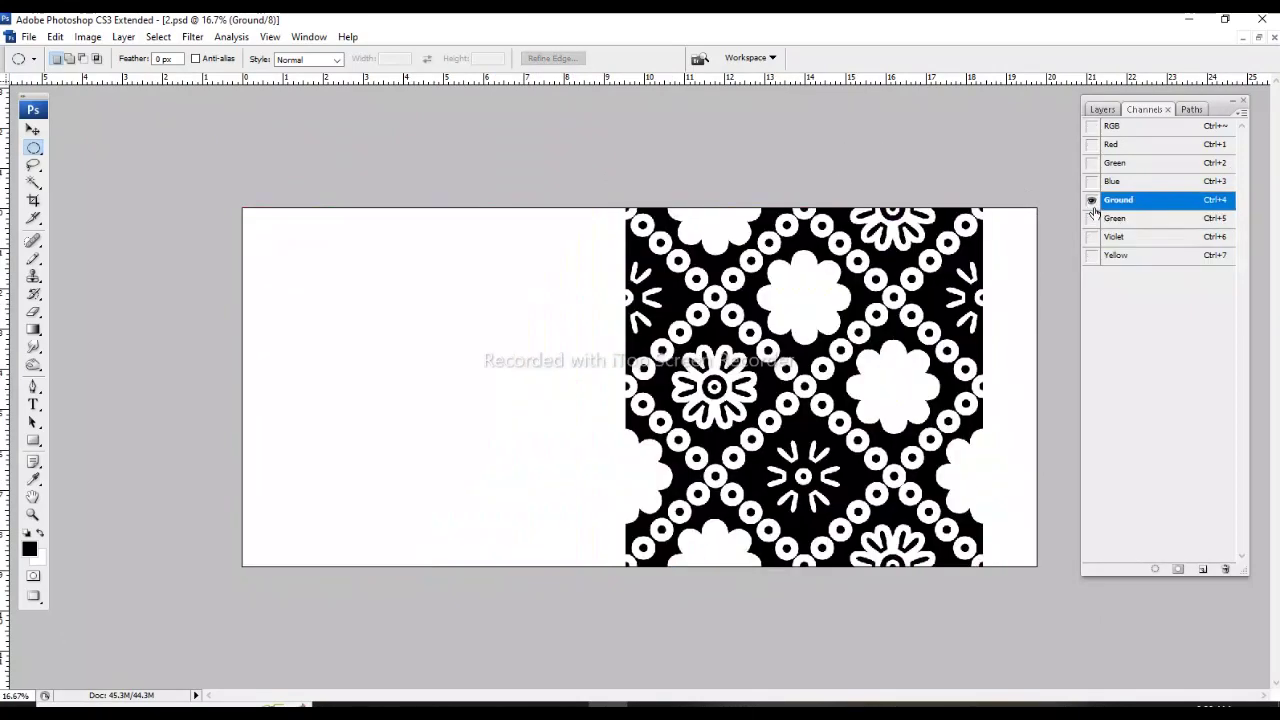
pyautogui.click(1091, 200)
pyautogui.click(1091, 201)
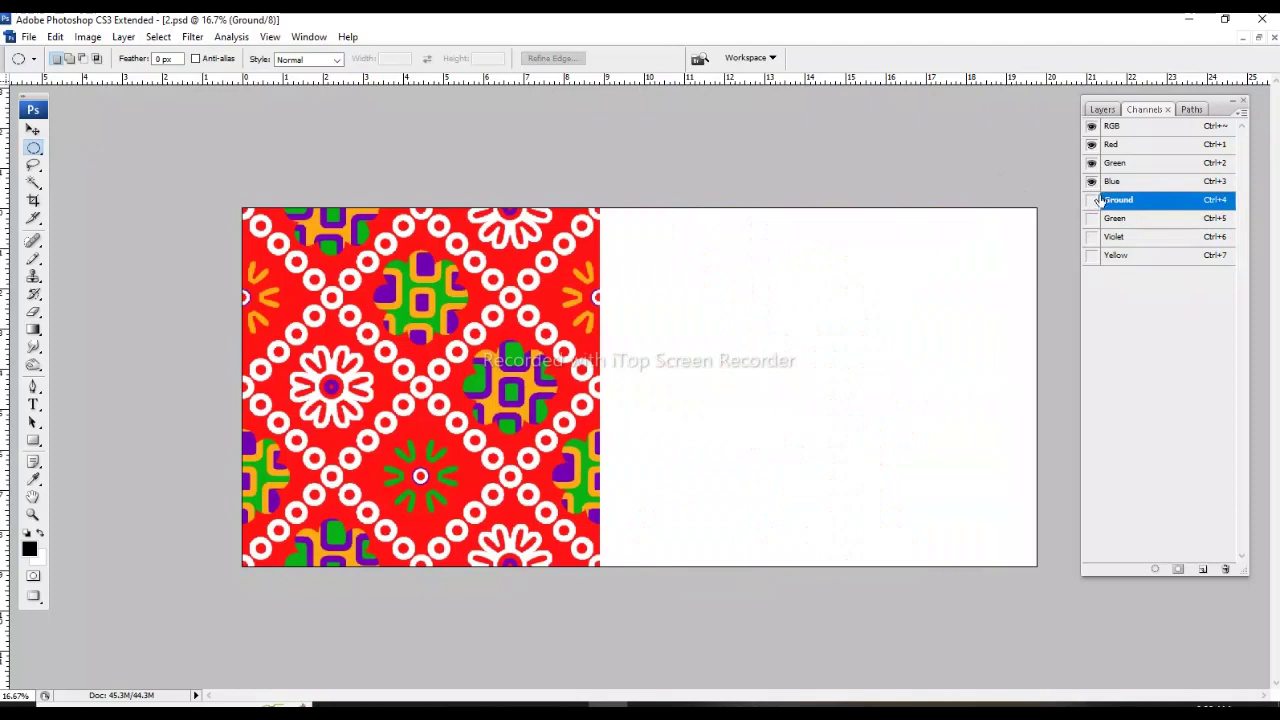
pyautogui.click(1093, 200)
pyautogui.click(1091, 218)
pyautogui.click(1091, 219)
pyautogui.click(1092, 219)
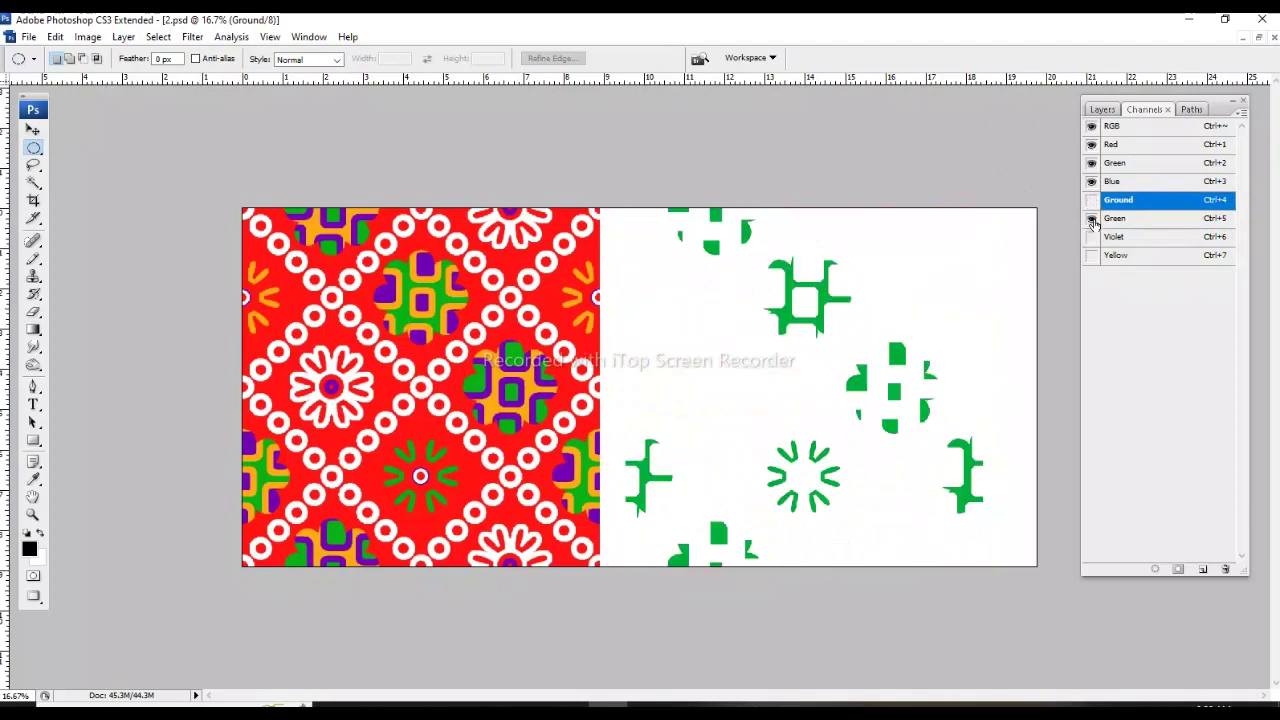
pyautogui.click(1091, 218)
pyautogui.click(1091, 237)
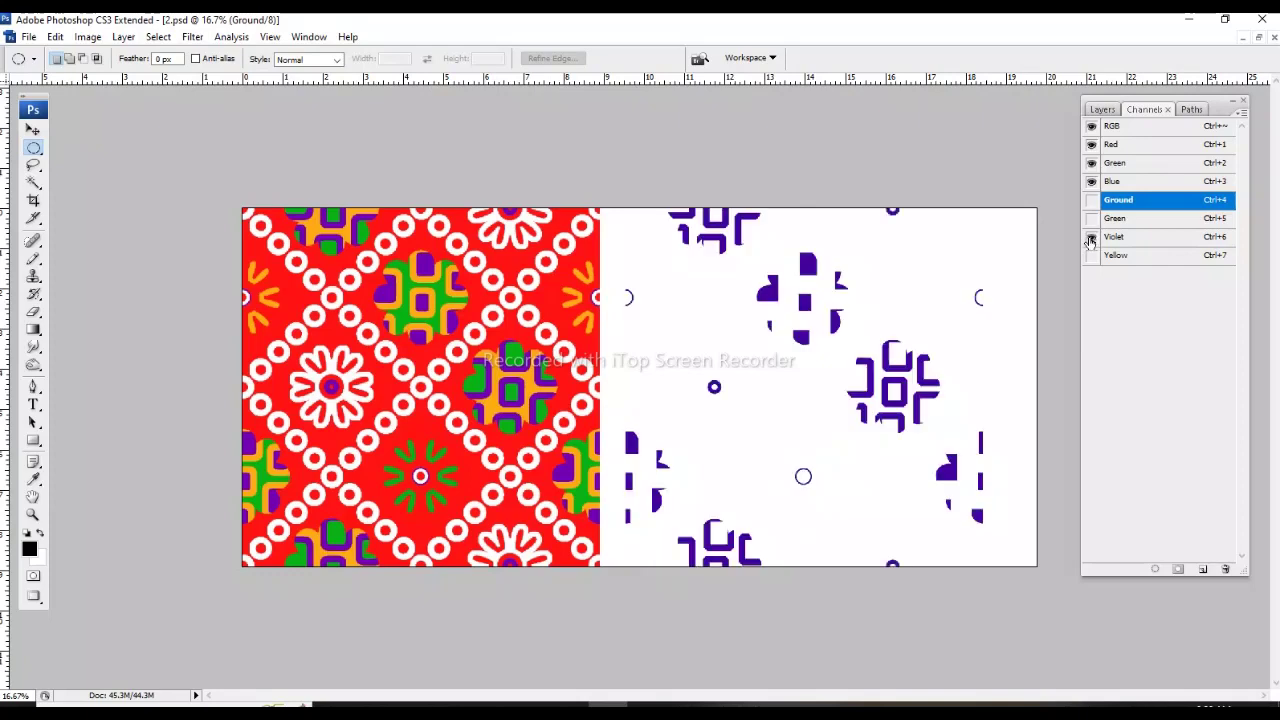
pyautogui.click(1092, 240)
pyautogui.click(1091, 240)
pyautogui.click(1092, 239)
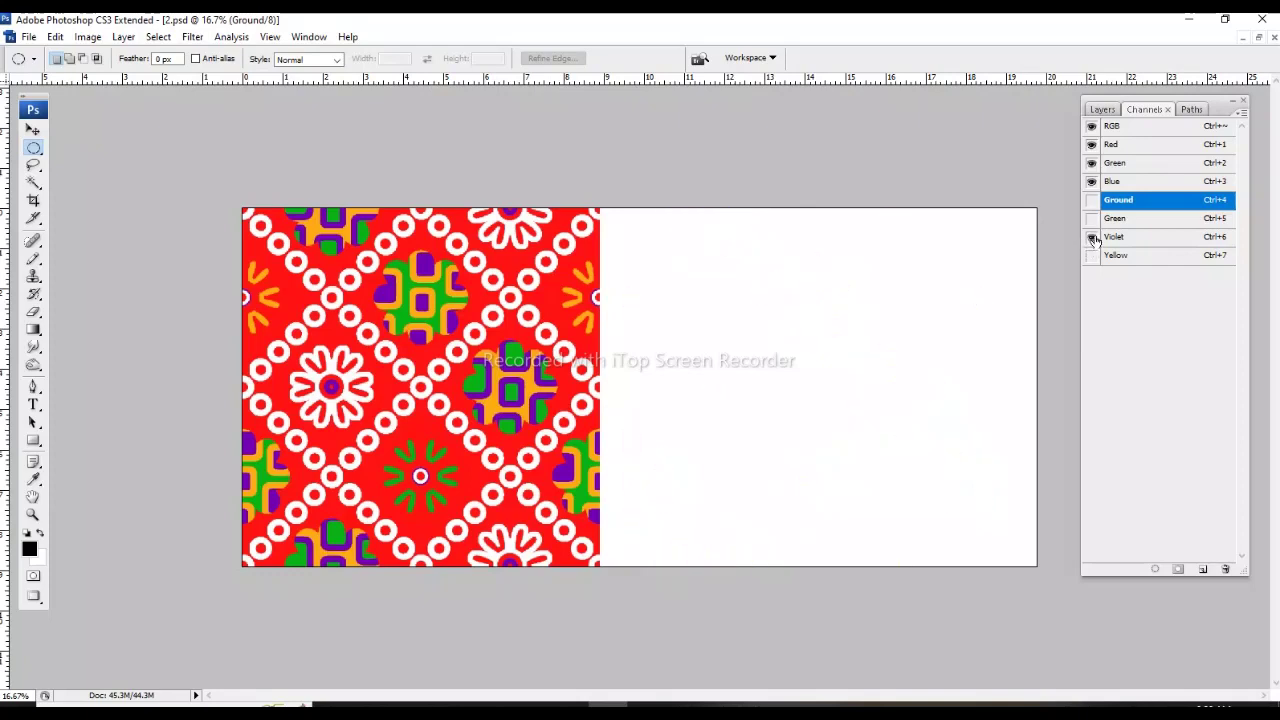
pyautogui.click(1091, 256)
pyautogui.click(1091, 257)
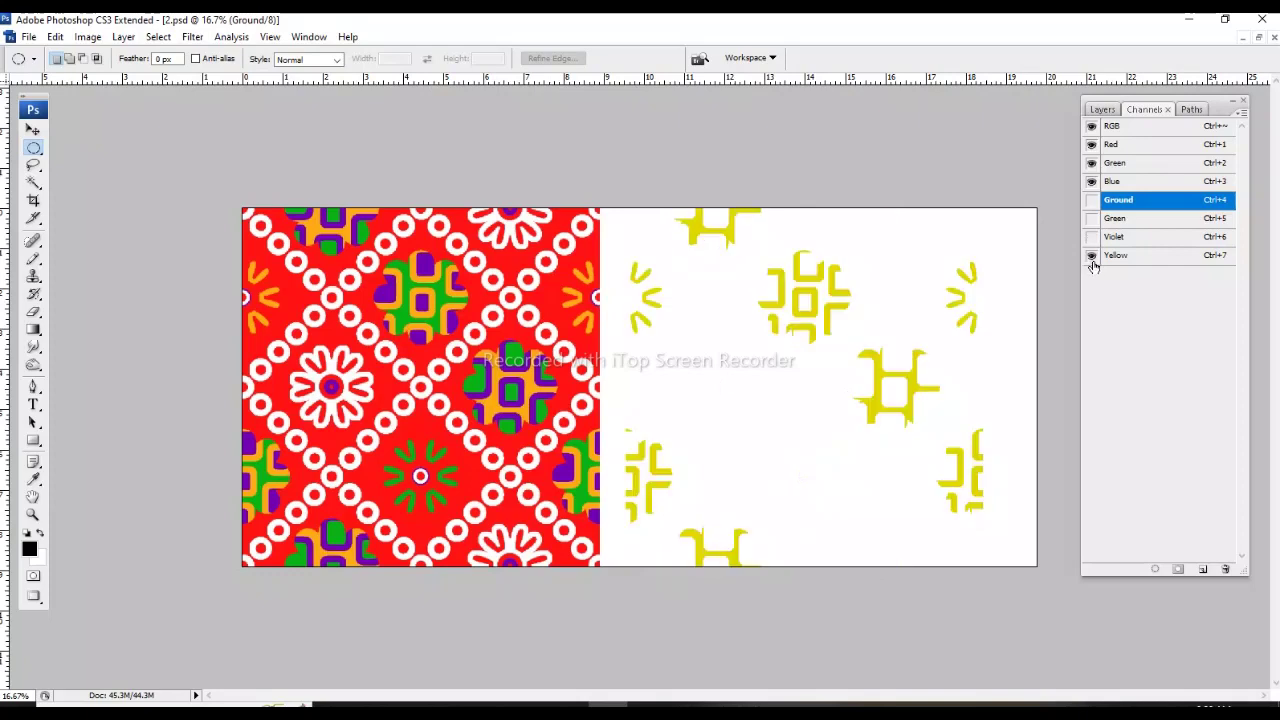
pyautogui.click(1091, 257)
pyautogui.click(1091, 257)
pyautogui.click(1091, 257)
pyautogui.moveTo(1091, 203); pyautogui.dragTo(1091, 240)
pyautogui.hotkey('ctrl', '`')
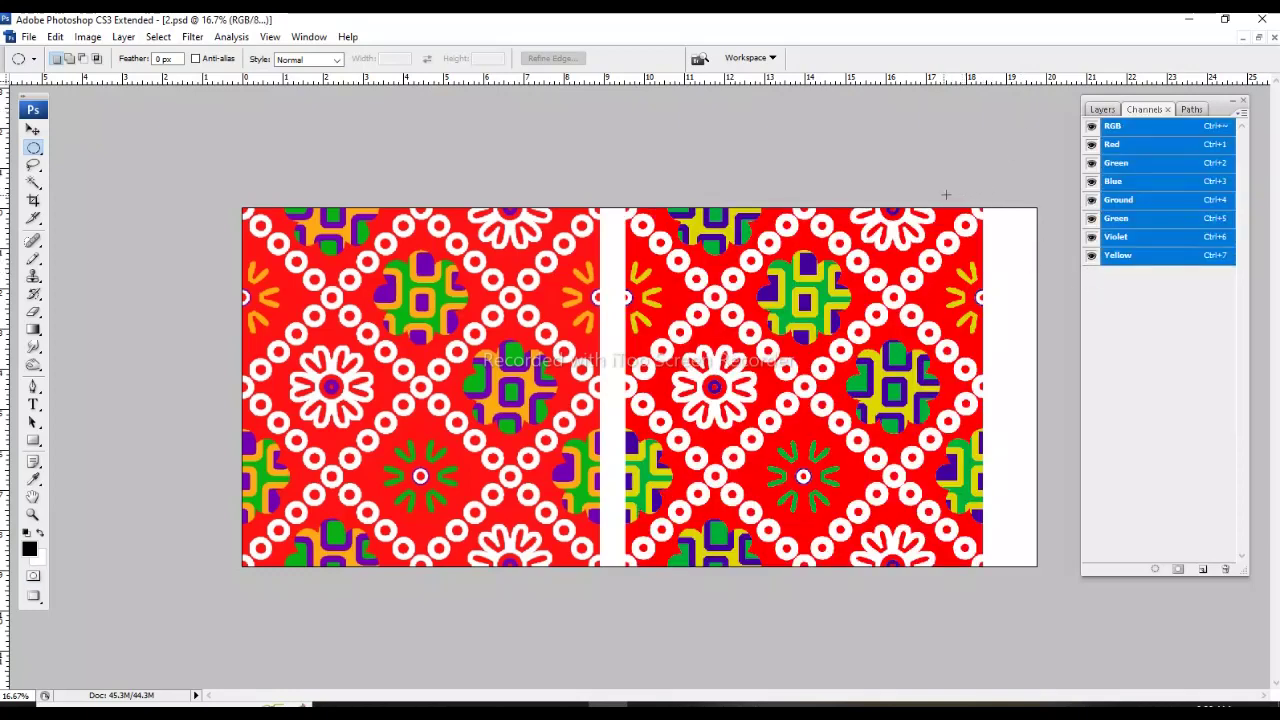
pyautogui.moveTo(1214, 107); pyautogui.dragTo(1213, 115)
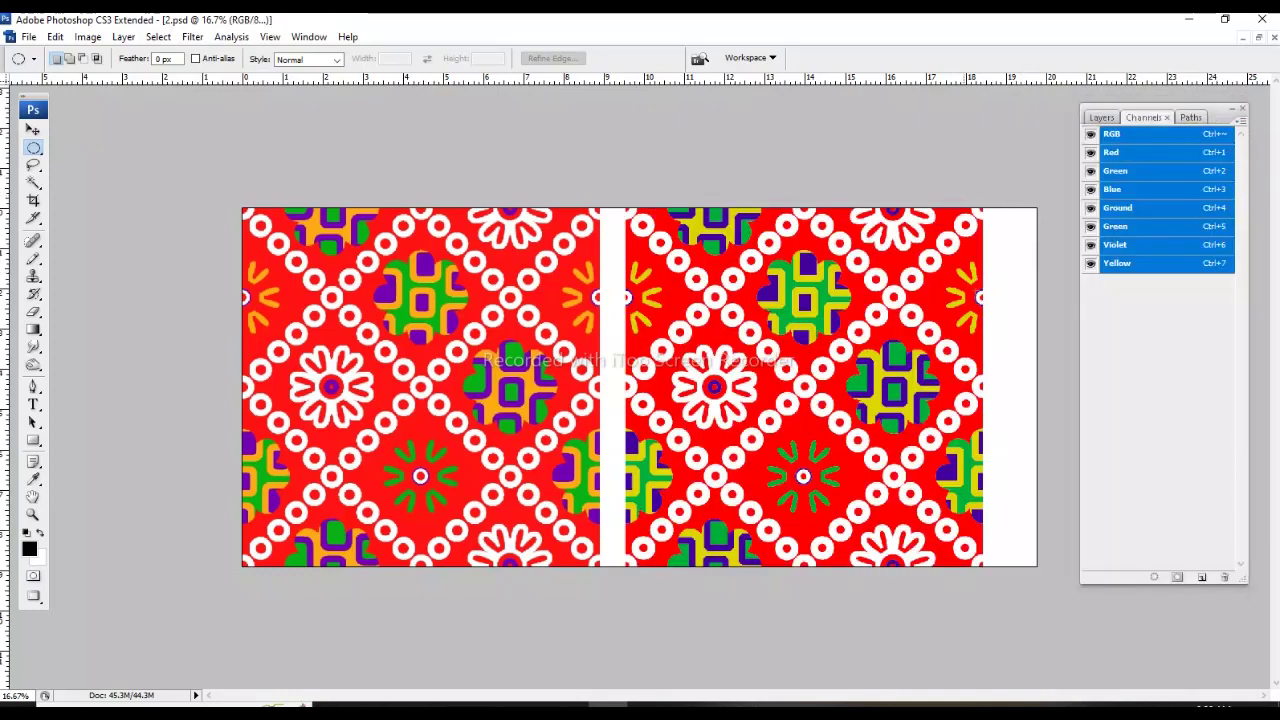
pyautogui.click(904, 415)
pyautogui.click(912, 433)
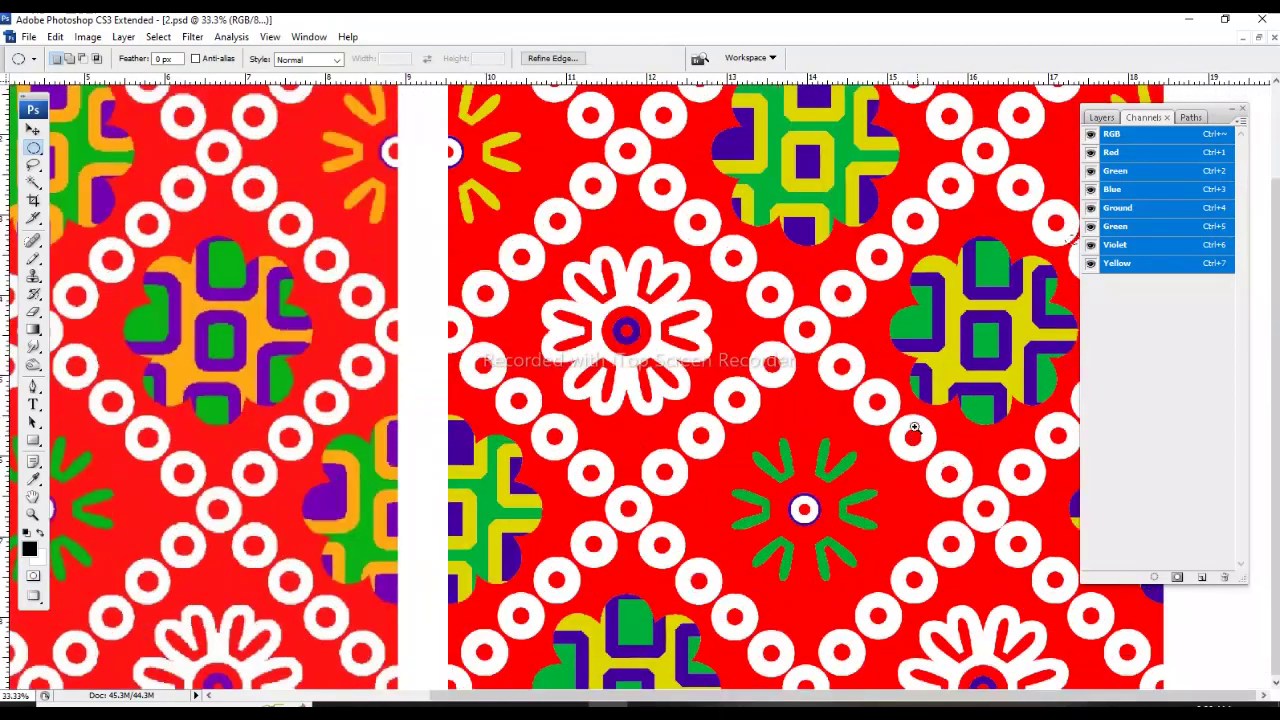